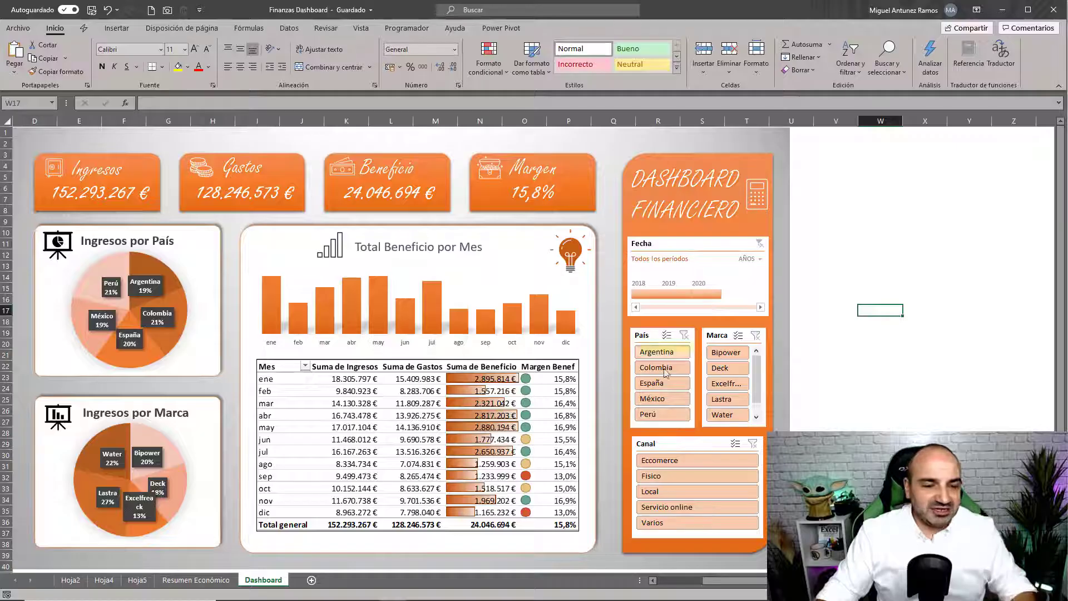
- Filter the dashboard to Argentina, Colombia and España, channels Eccomerce, Fisico and Local, and 2018
{"action": "left_click_drag", "start_coordinate": [662, 383], "coordinate": [670, 354]}
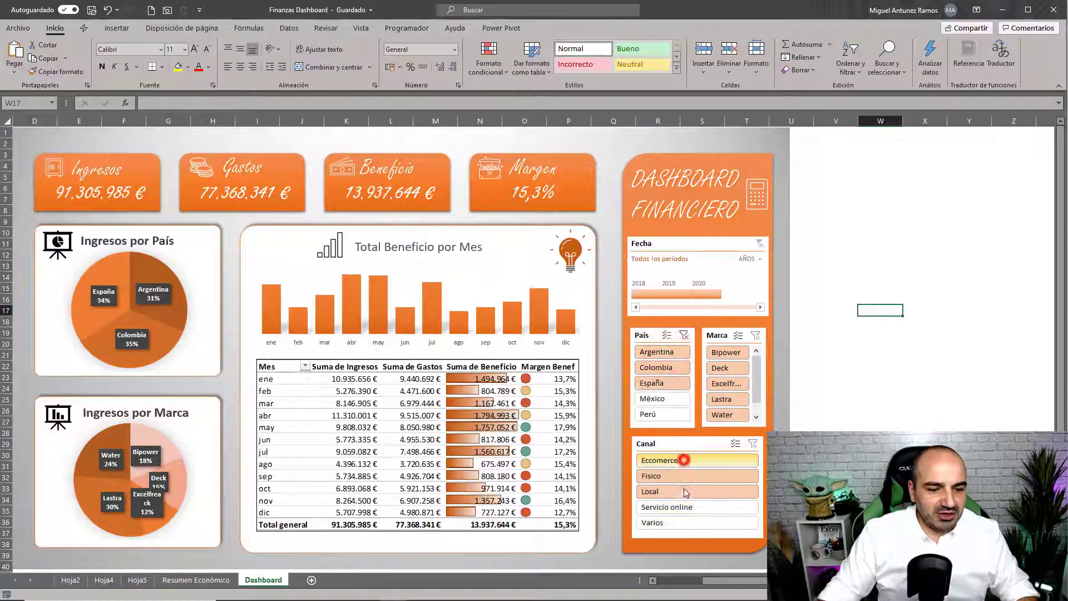
{"action": "left_click_drag", "start_coordinate": [686, 460], "coordinate": [686, 491]}
{"action": "left_click", "coordinate": [650, 294]}
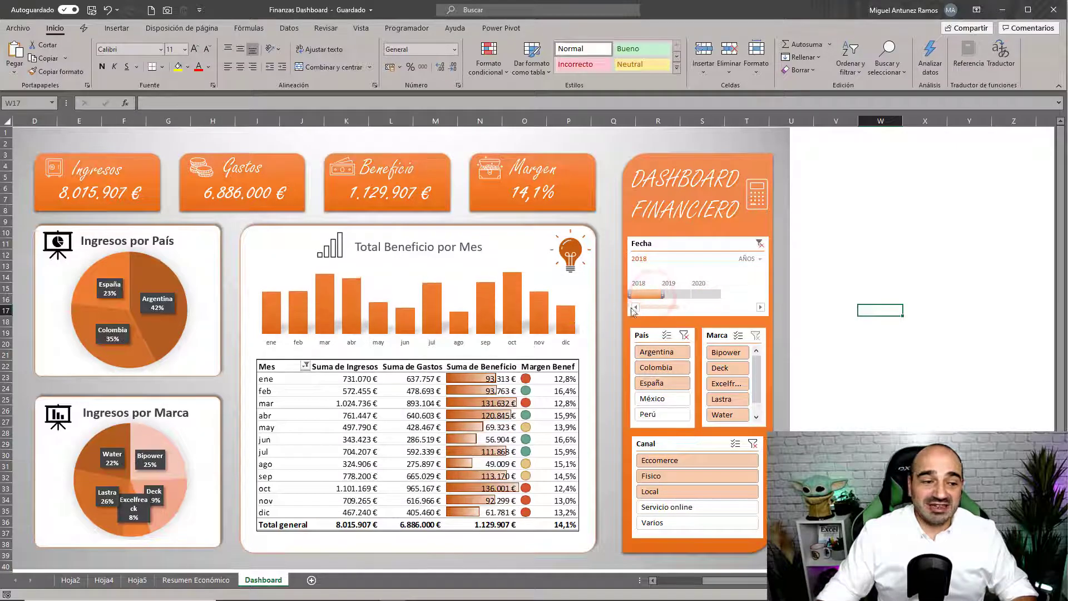
- Nudge the table picture and narrow the filters to Colombia, España, Eccomerce and Fisico, undoing the background move
{"action": "left_click_drag", "start_coordinate": [501, 361], "coordinate": [504, 363]}
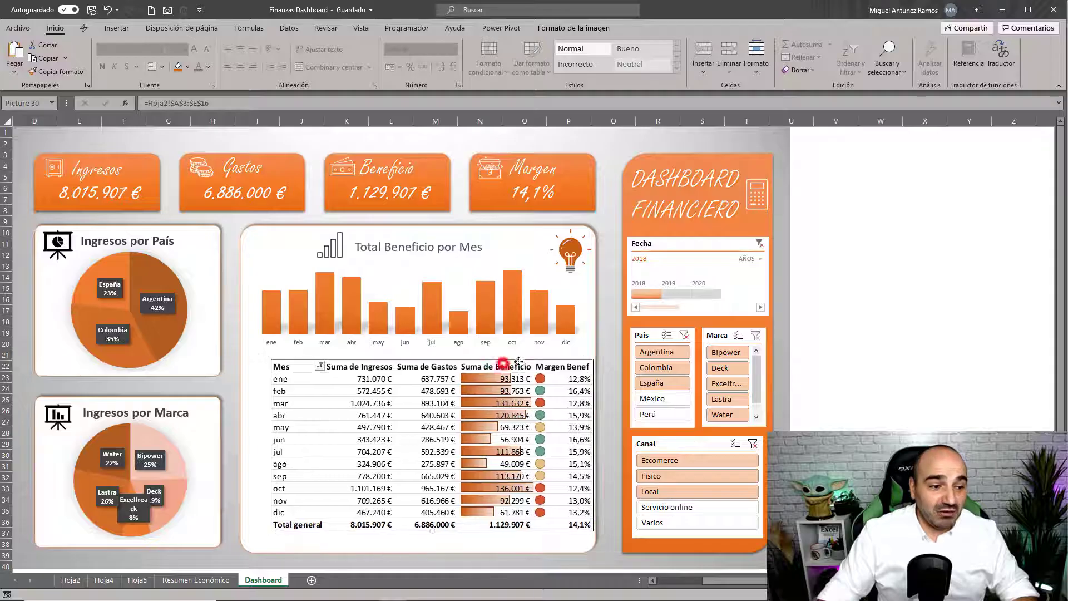
{"action": "left_click_drag", "start_coordinate": [504, 365], "coordinate": [508, 364]}
{"action": "left_click_drag", "start_coordinate": [650, 361], "coordinate": [652, 388]}
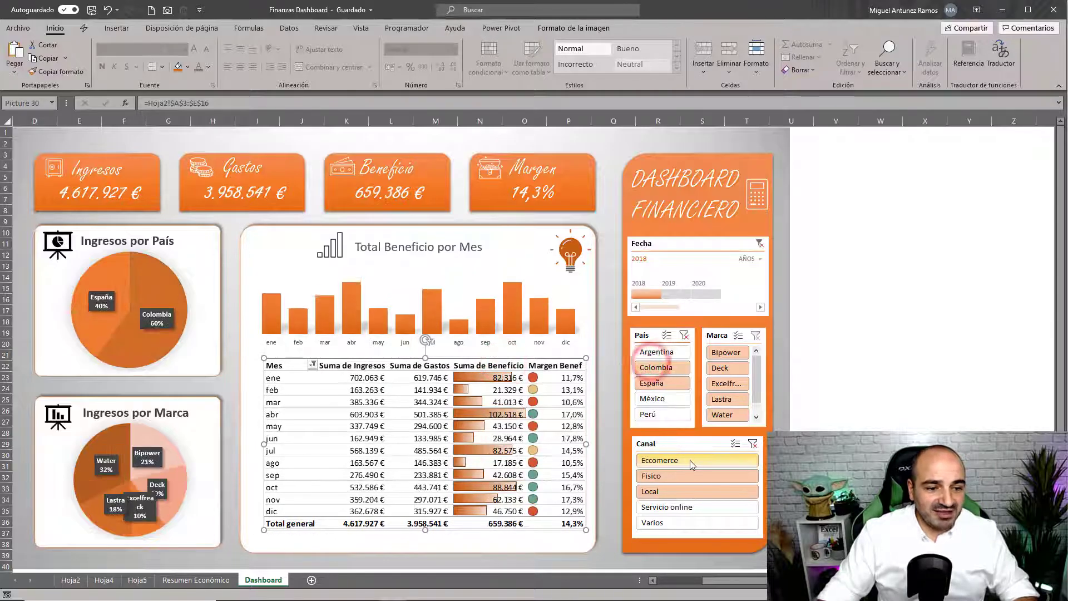
{"action": "left_click_drag", "start_coordinate": [692, 460], "coordinate": [692, 475]}
{"action": "mouse_move", "coordinate": [707, 145]}
{"action": "left_mouse_down"}
{"action": "mouse_move", "coordinate": [717, 160]}
{"action": "mouse_move", "coordinate": [313, 129]}
{"action": "left_mouse_up"}
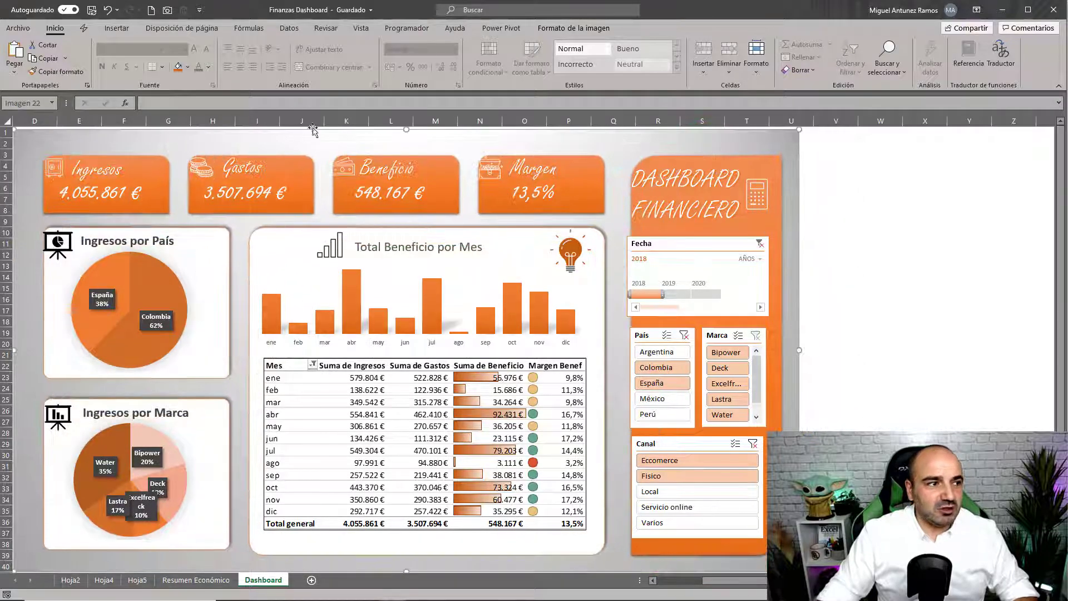
{"action": "left_click", "coordinate": [109, 10]}
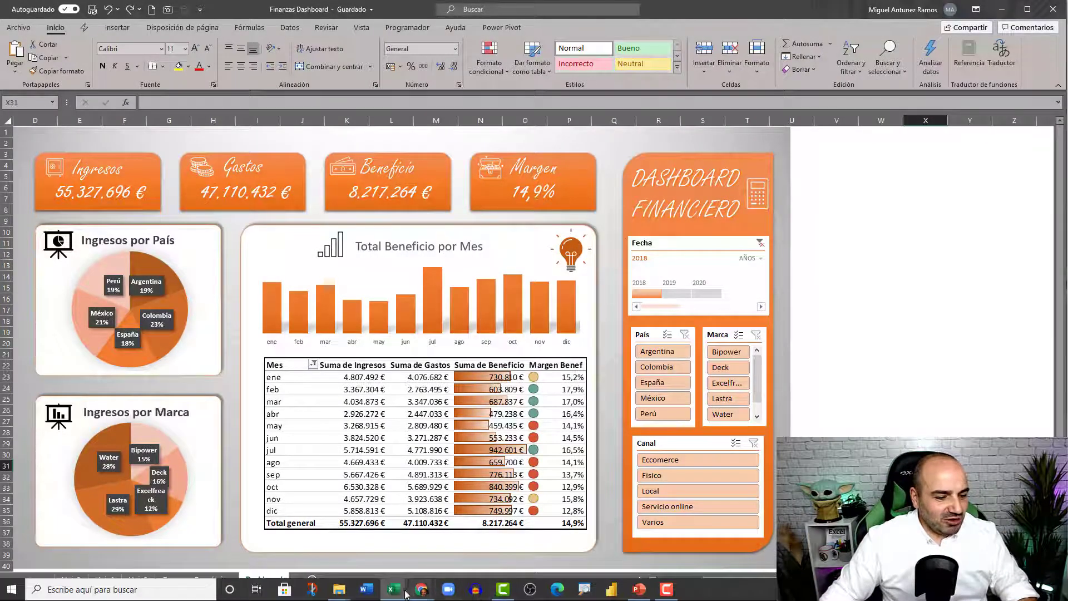
{"action": "left_click", "coordinate": [394, 588]}
{"action": "left_click", "coordinate": [420, 553]}
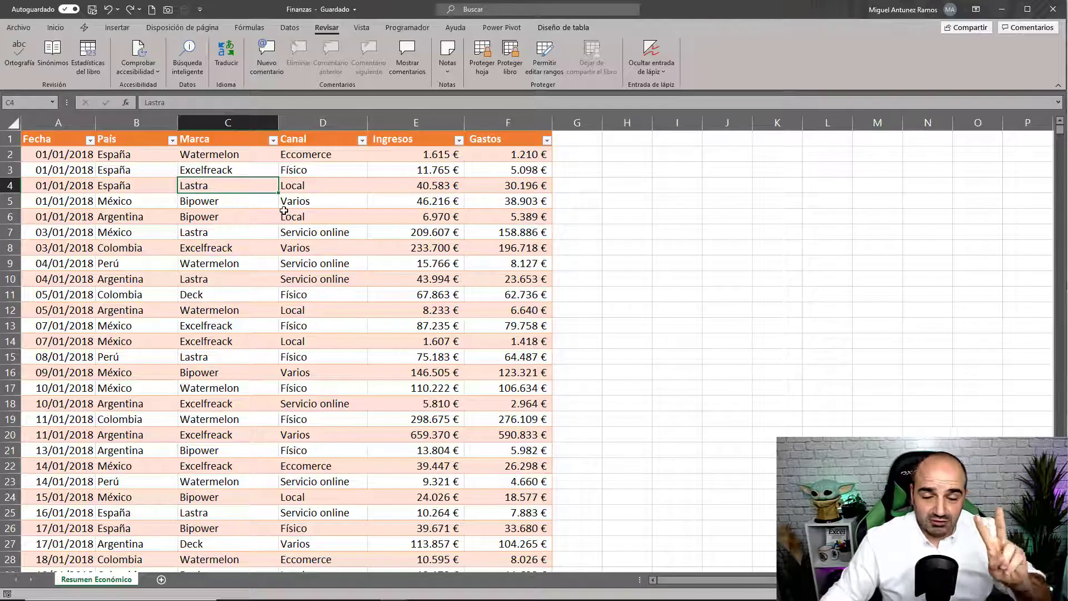
{"action": "left_click", "coordinate": [90, 140]}
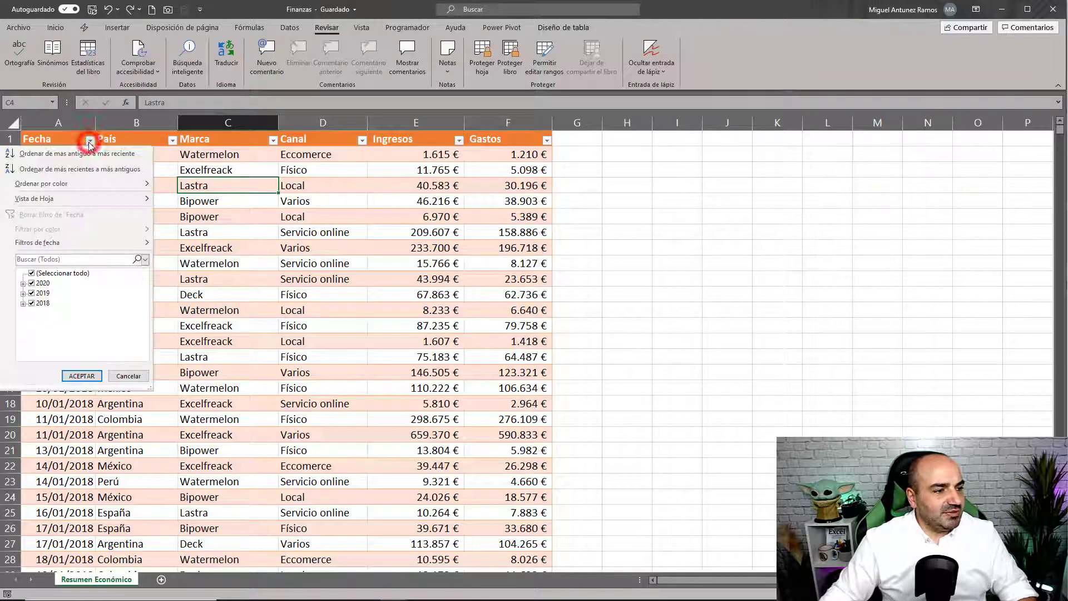
{"action": "left_click", "coordinate": [127, 376]}
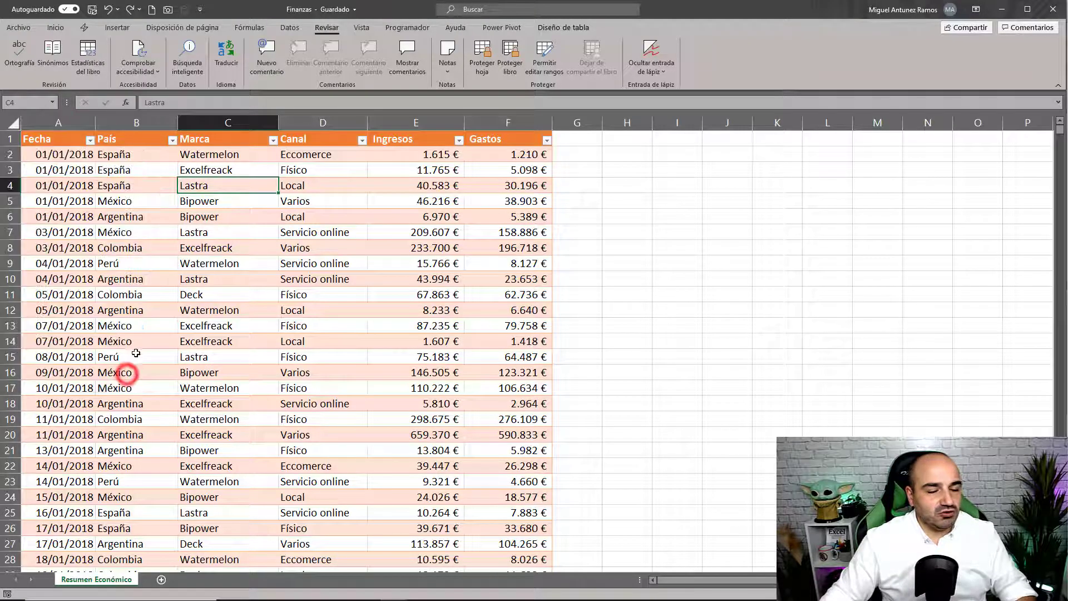
{"action": "left_click", "coordinate": [172, 140]}
{"action": "left_click", "coordinate": [173, 140]}
{"action": "left_click", "coordinate": [273, 141]}
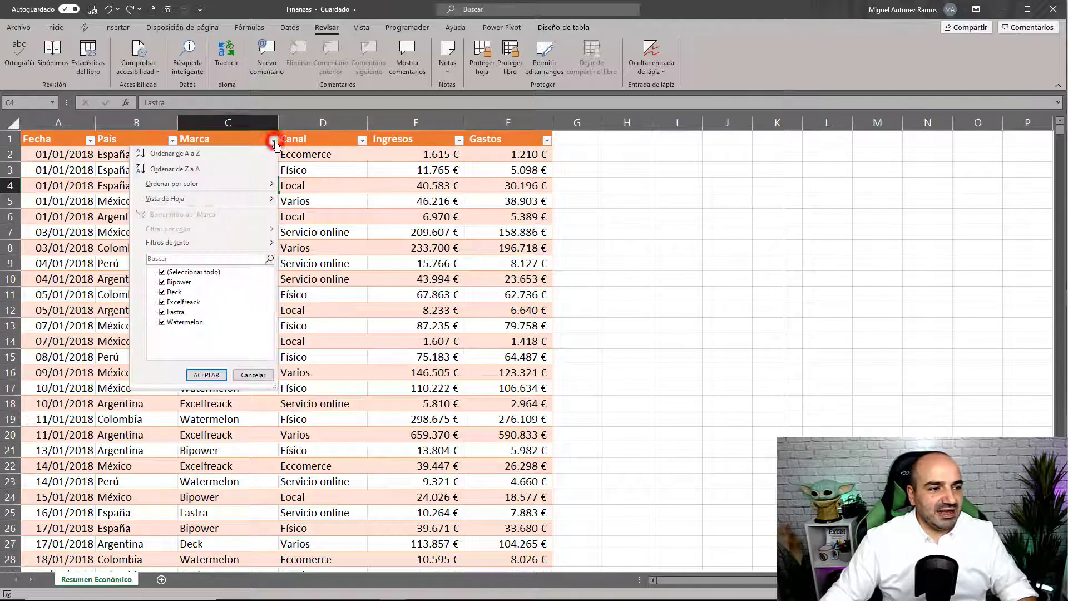
{"action": "left_click", "coordinate": [274, 142]}
{"action": "left_click", "coordinate": [363, 140]}
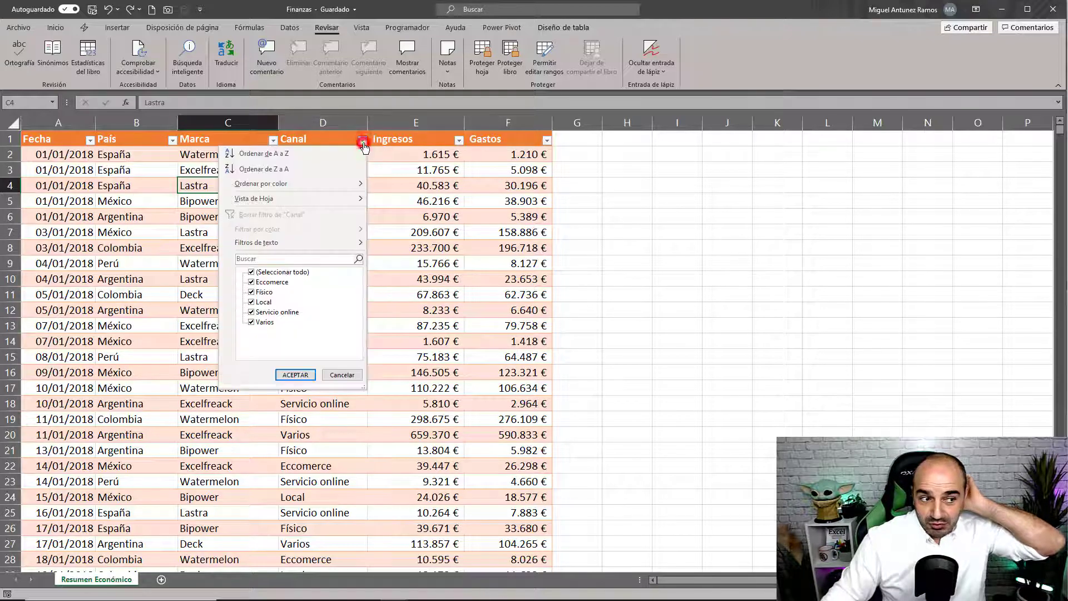
{"action": "left_click", "coordinate": [363, 141]}
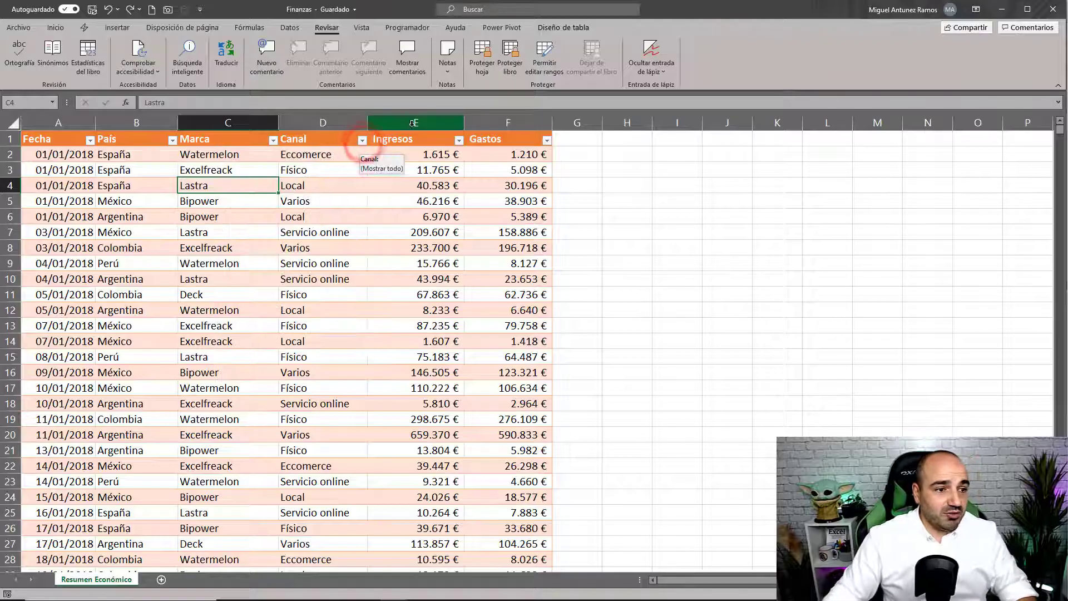
{"action": "left_click_drag", "start_coordinate": [413, 123], "coordinate": [508, 123]}
{"action": "left_click", "coordinate": [508, 123]}
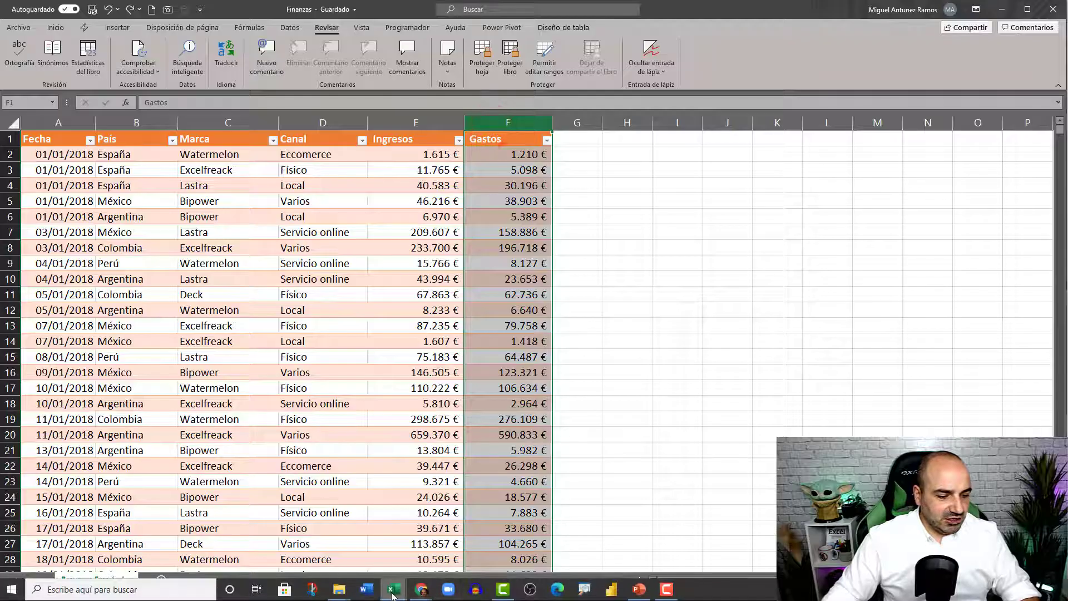
{"action": "mouse_move", "coordinate": [393, 589]}
{"action": "left_click", "coordinate": [366, 561]}
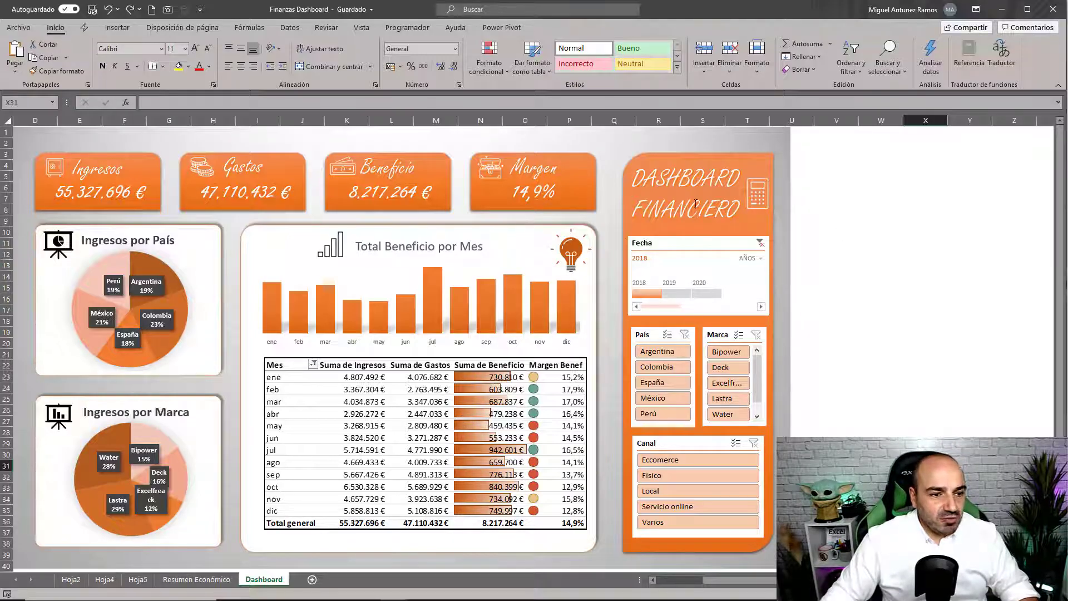
- Undo the accidental move of the Imagen 22 background picture, then show the Insertar tab
{"action": "left_click_drag", "start_coordinate": [671, 146], "coordinate": [917, 187]}
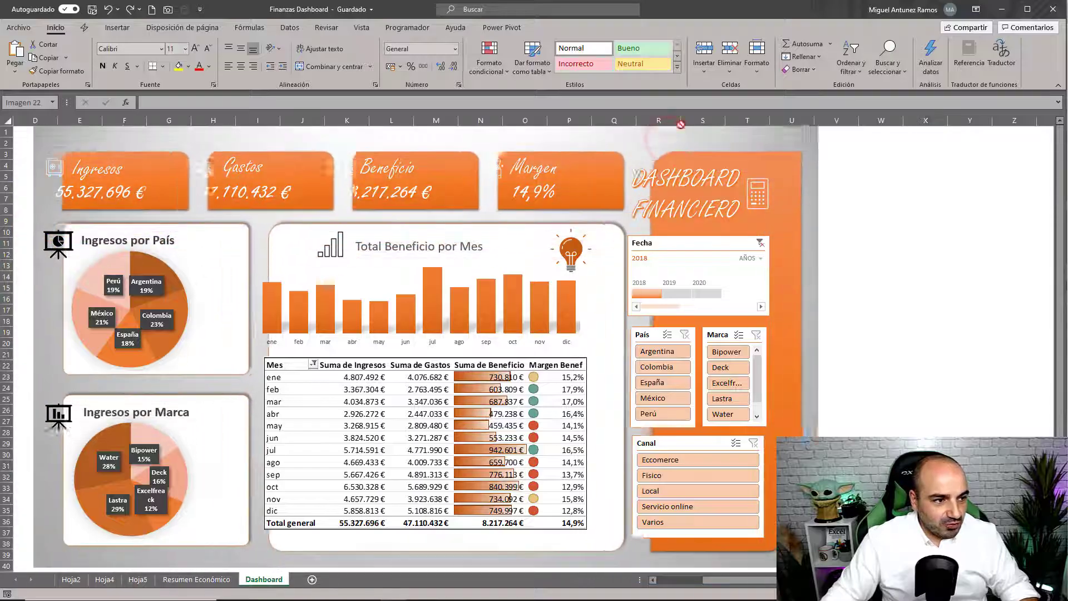
{"action": "left_click_drag", "start_coordinate": [917, 188], "coordinate": [702, 137]}
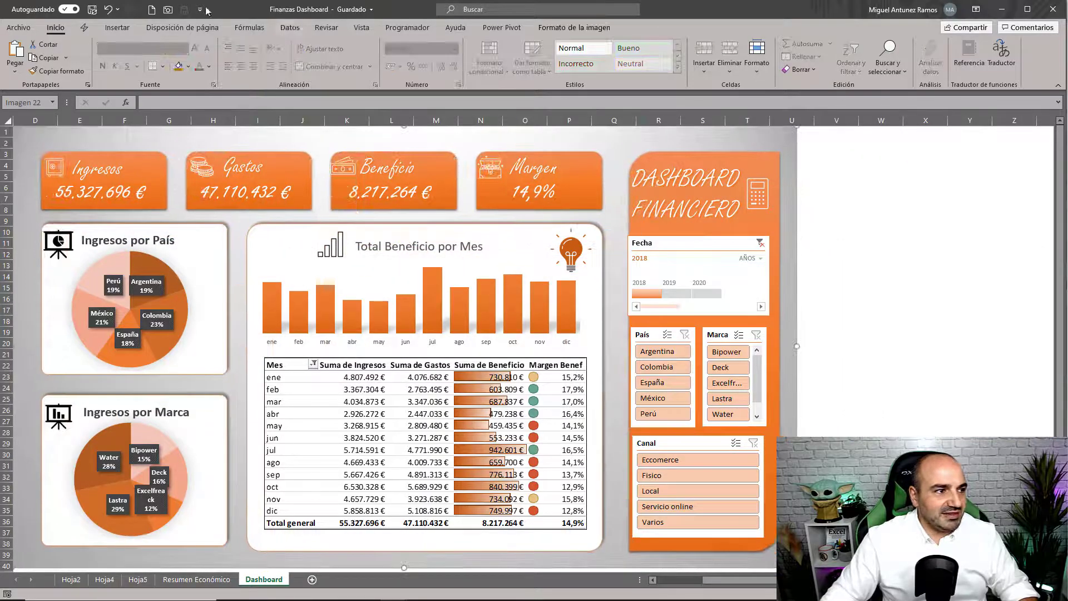
{"action": "left_click", "coordinate": [111, 10]}
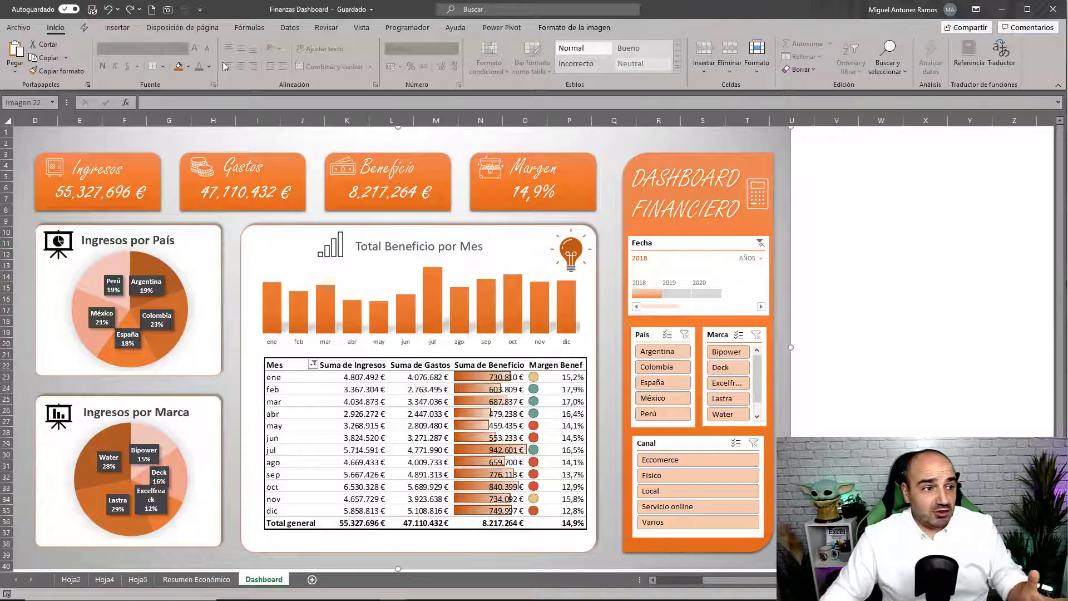
{"action": "left_click", "coordinate": [117, 28]}
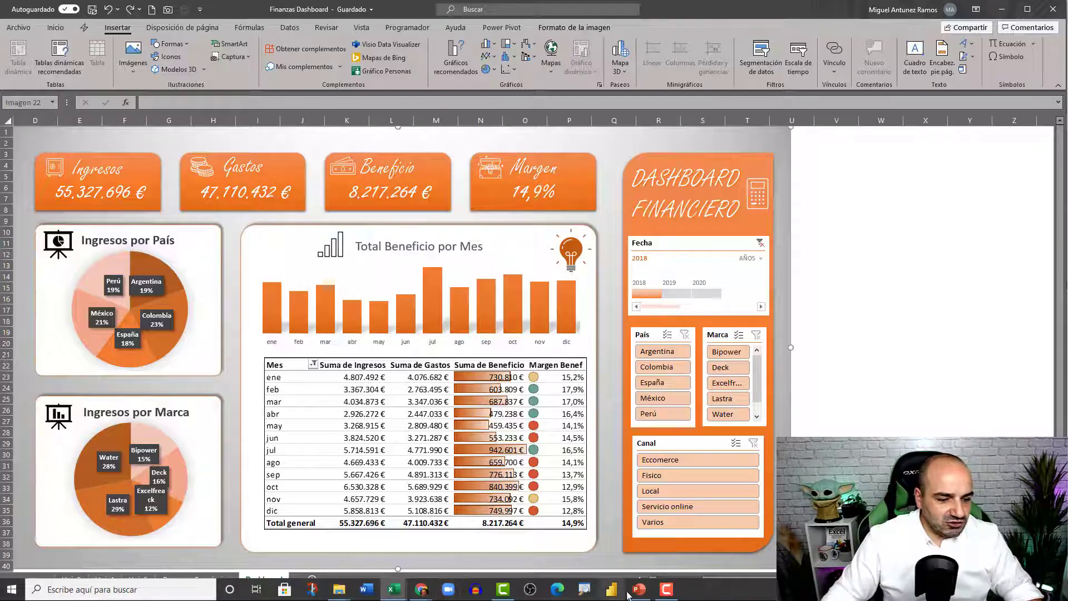
- Add a second slide to Fondo 3 with its title and content placeholders deleted
{"action": "left_click", "coordinate": [640, 594]}
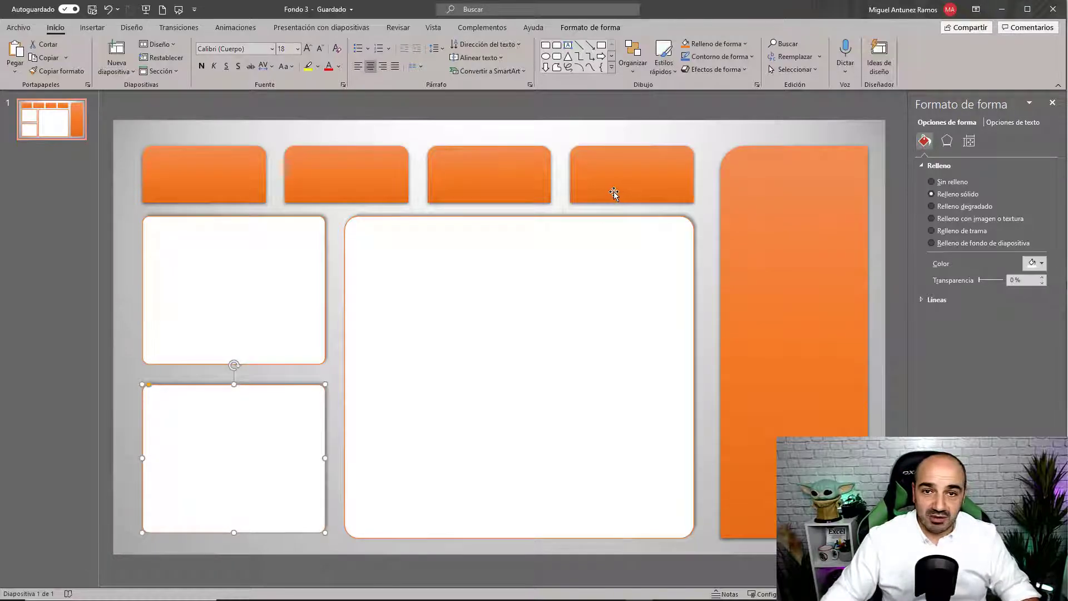
{"action": "right_click", "coordinate": [65, 167]}
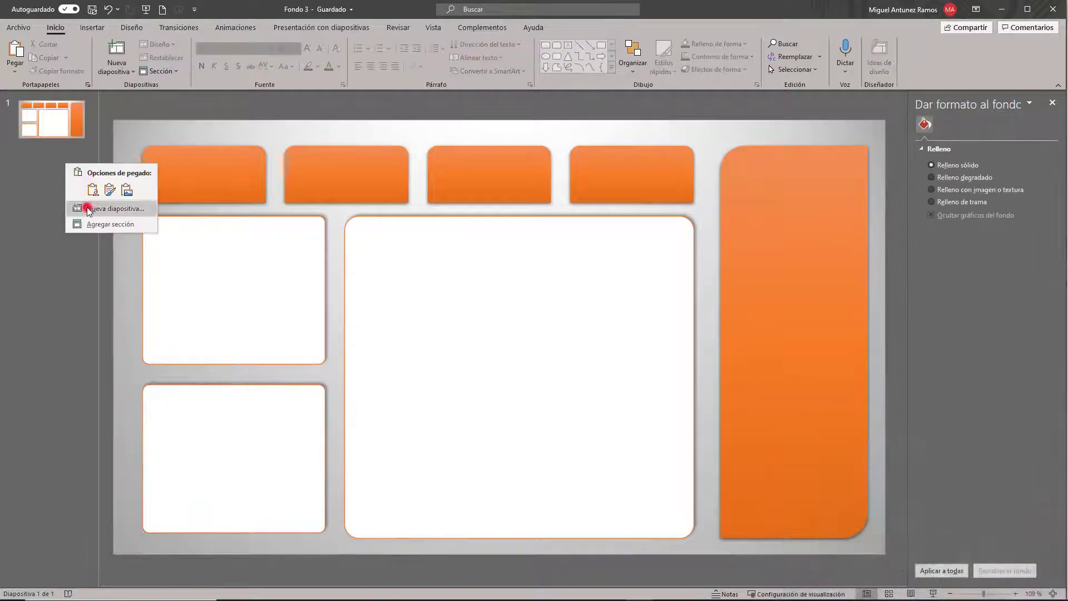
{"action": "left_click", "coordinate": [86, 209]}
{"action": "left_click", "coordinate": [610, 146]}
{"action": "key", "text": "Escape"}
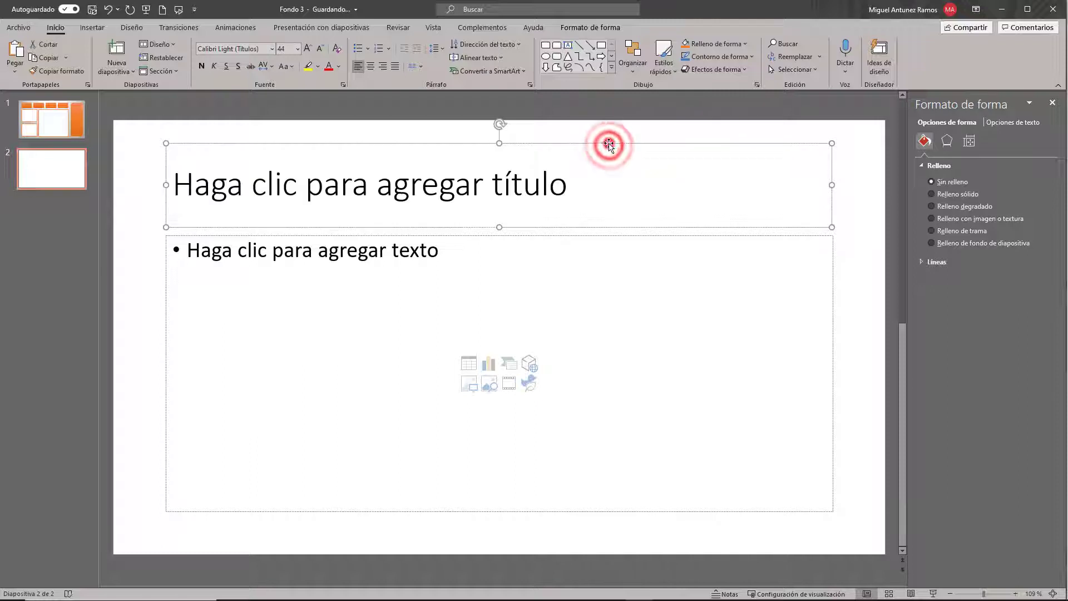
{"action": "key", "text": "Delete"}
{"action": "left_click", "coordinate": [582, 231]}
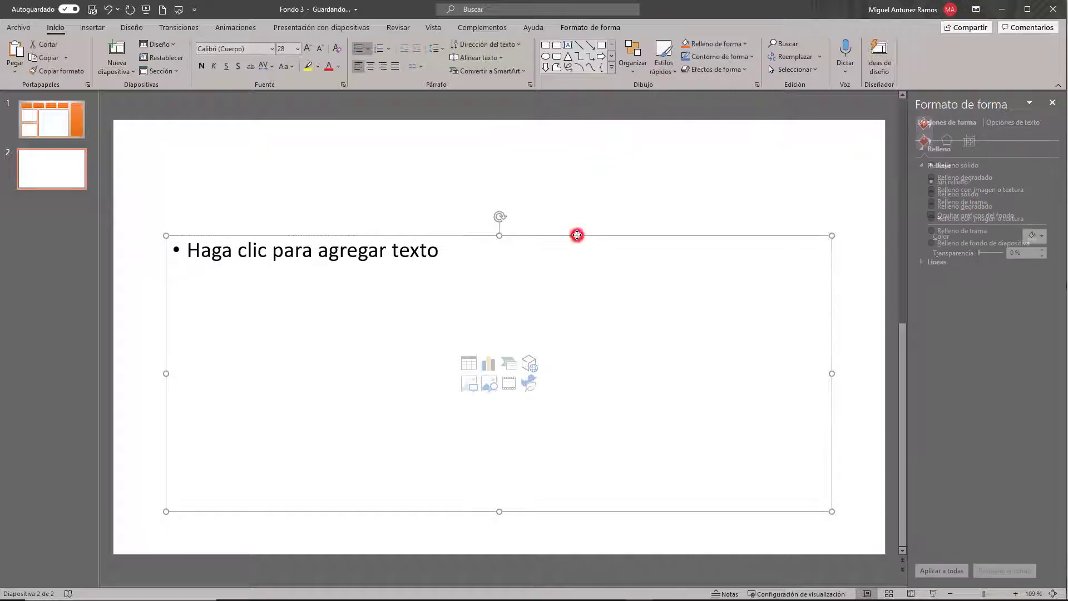
{"action": "key", "text": "Delete"}
{"action": "left_click", "coordinate": [1052, 102]}
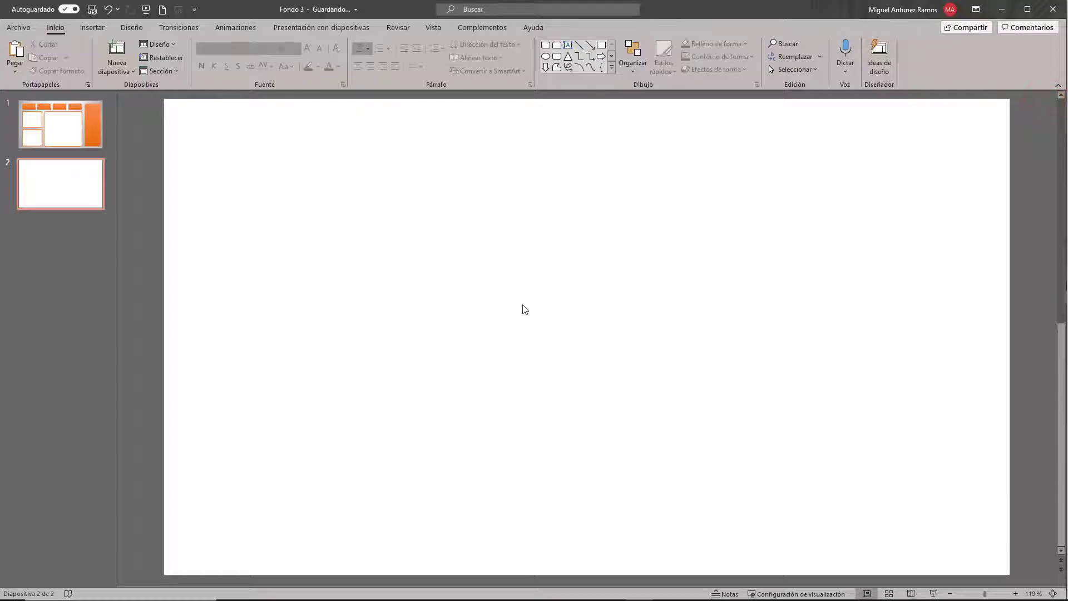
{"action": "left_click", "coordinate": [92, 28]}
{"action": "left_click", "coordinate": [204, 63]}
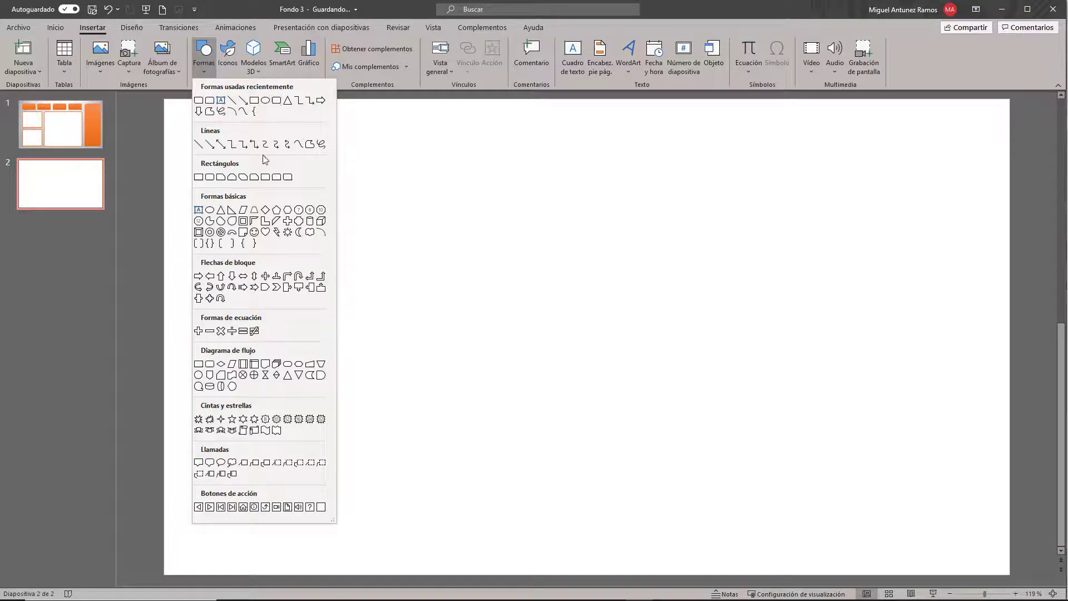
- Draw a small rounded rectangle at the top-left of slide 2 with the orange gradient style
{"action": "left_click", "coordinate": [277, 177]}
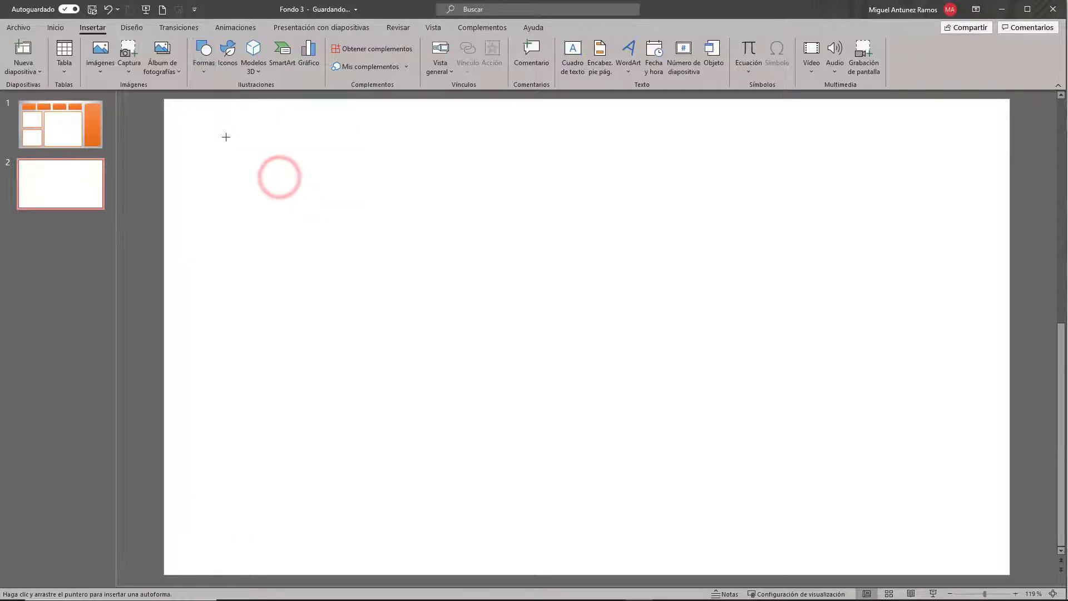
{"action": "mouse_move", "coordinate": [225, 137]}
{"action": "left_mouse_down"}
{"action": "mouse_move", "coordinate": [373, 204]}
{"action": "mouse_move", "coordinate": [270, 161]}
{"action": "left_mouse_up"}
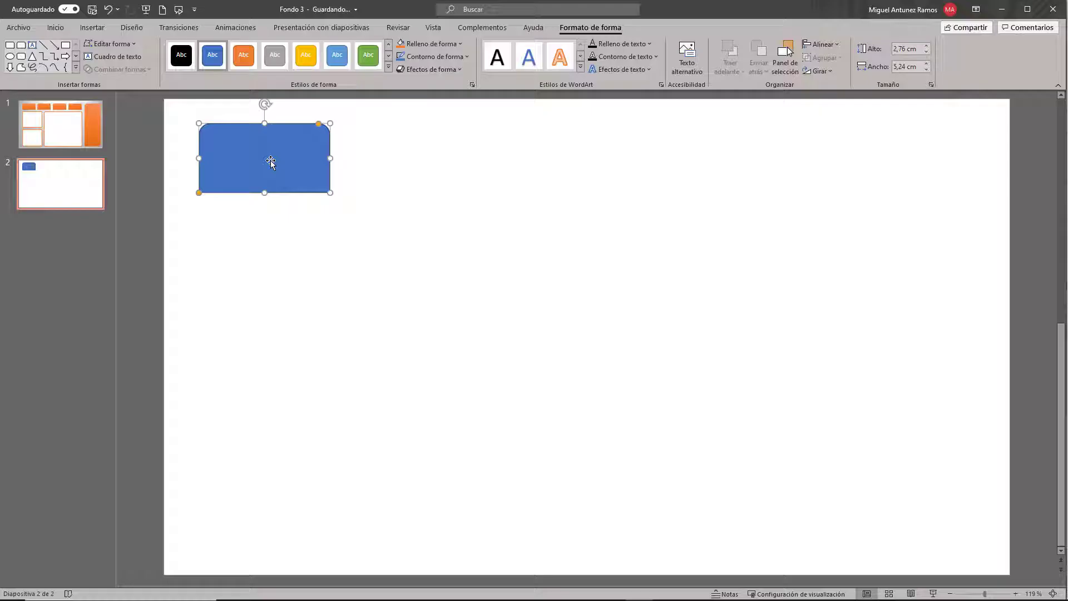
{"action": "left_click", "coordinate": [387, 67]}
{"action": "left_click", "coordinate": [235, 244]}
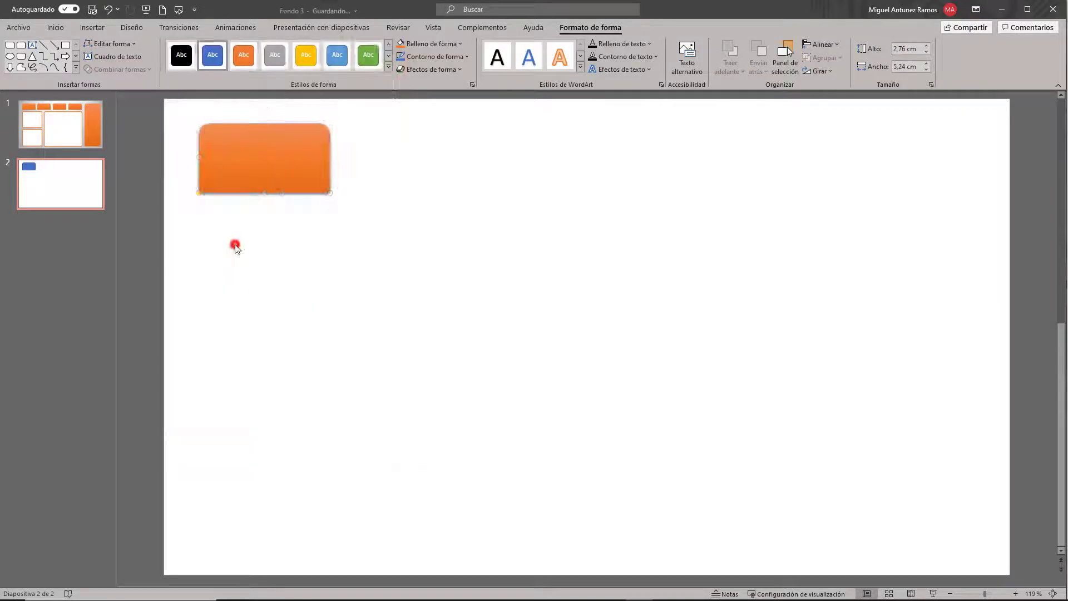
- Duplicate the orange rectangle into four across the top, comparing against slide 1
{"action": "left_click", "coordinate": [520, 174]}
{"action": "key", "text": "ctrl+v"}
{"action": "left_click_drag", "start_coordinate": [308, 187], "coordinate": [785, 168]}
{"action": "left_click", "coordinate": [297, 172], "text": "shift"}
{"action": "key", "text": "ctrl+v"}
{"action": "left_click", "coordinate": [649, 366]}
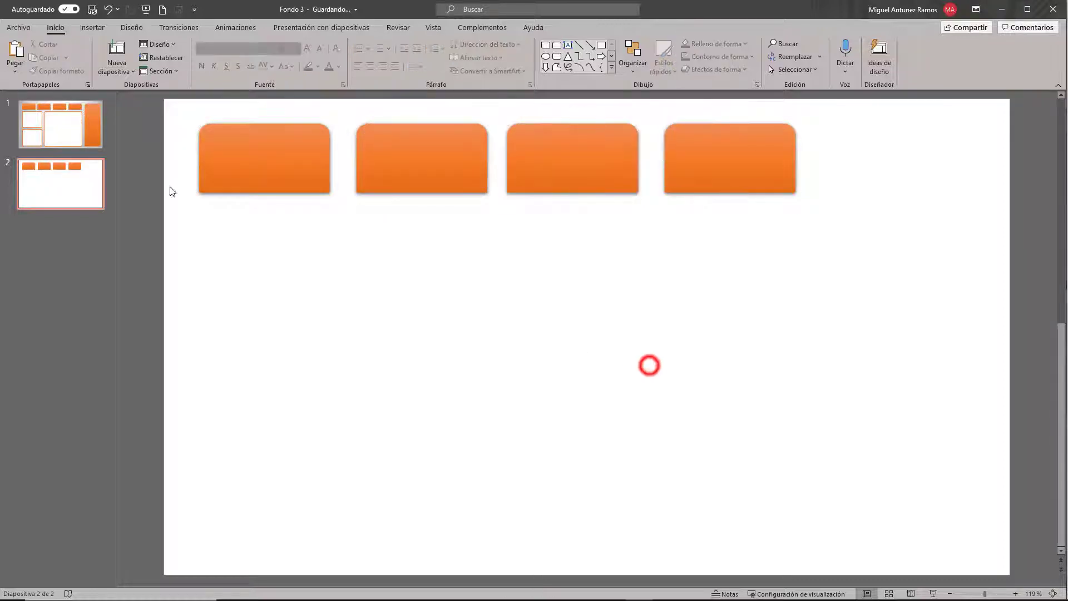
{"action": "left_click", "coordinate": [88, 127]}
{"action": "left_click", "coordinate": [89, 178]}
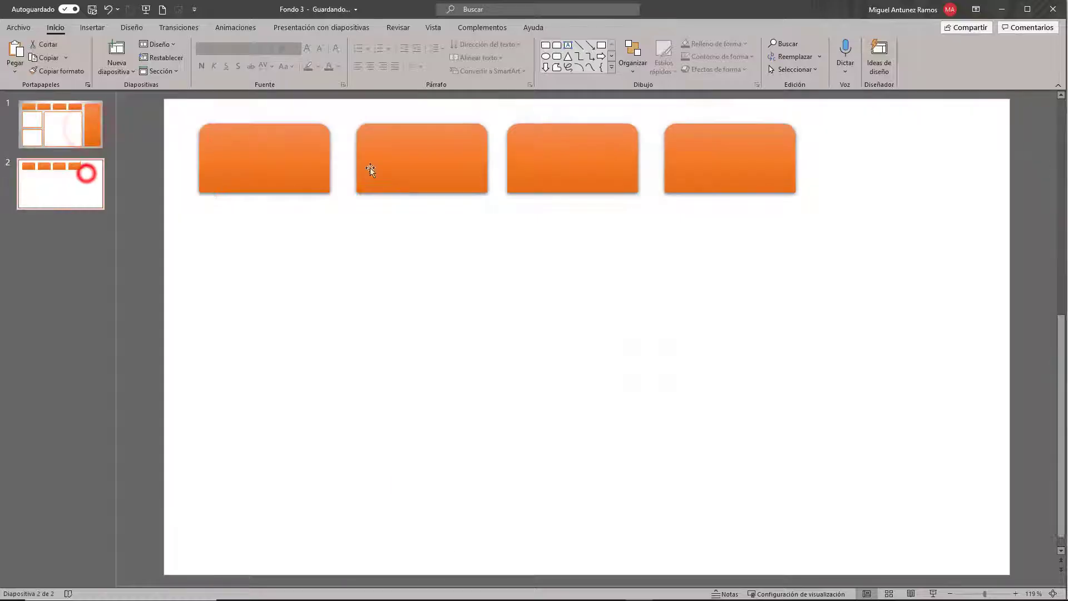
{"action": "left_click", "coordinate": [78, 127]}
{"action": "left_click", "coordinate": [69, 183]}
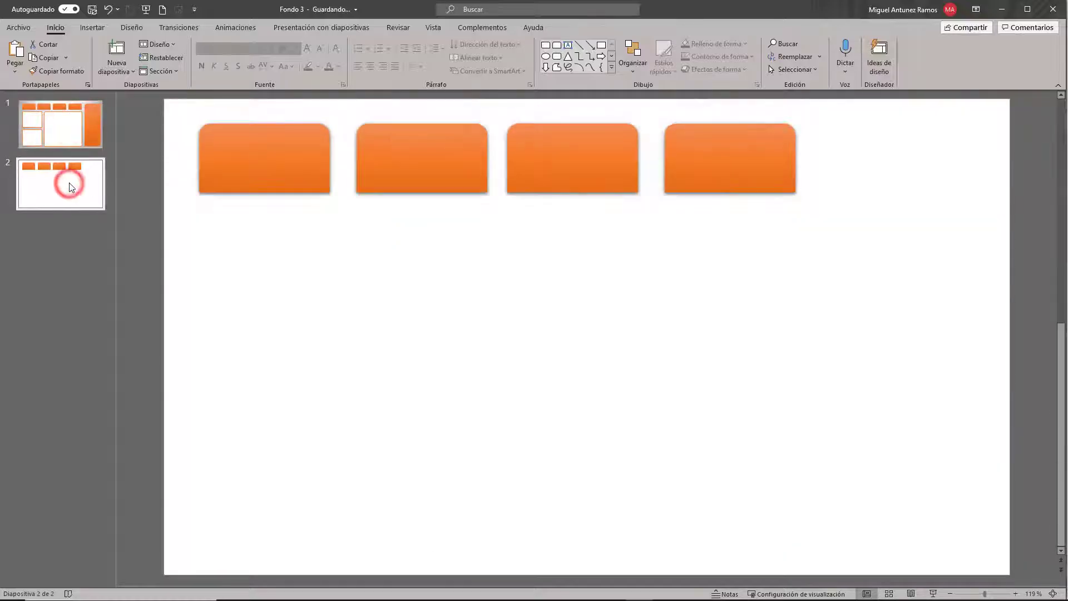
- Draw a 17,78 × 7,09 cm orange gradient rounded panel down slide 2's right edge
{"action": "left_click", "coordinate": [93, 28]}
{"action": "left_click", "coordinate": [201, 66]}
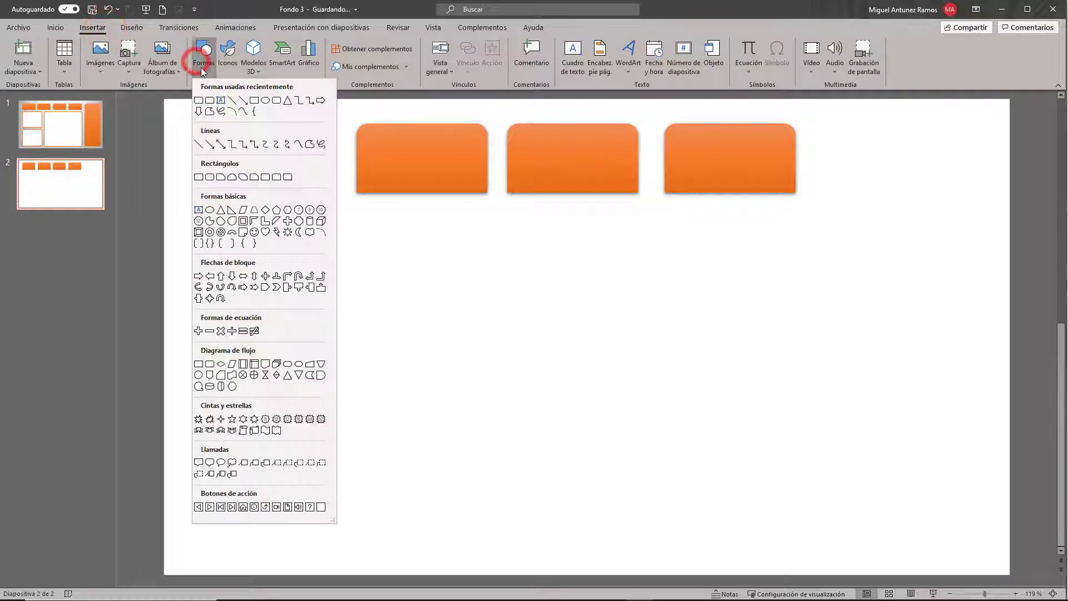
{"action": "left_click", "coordinate": [288, 177]}
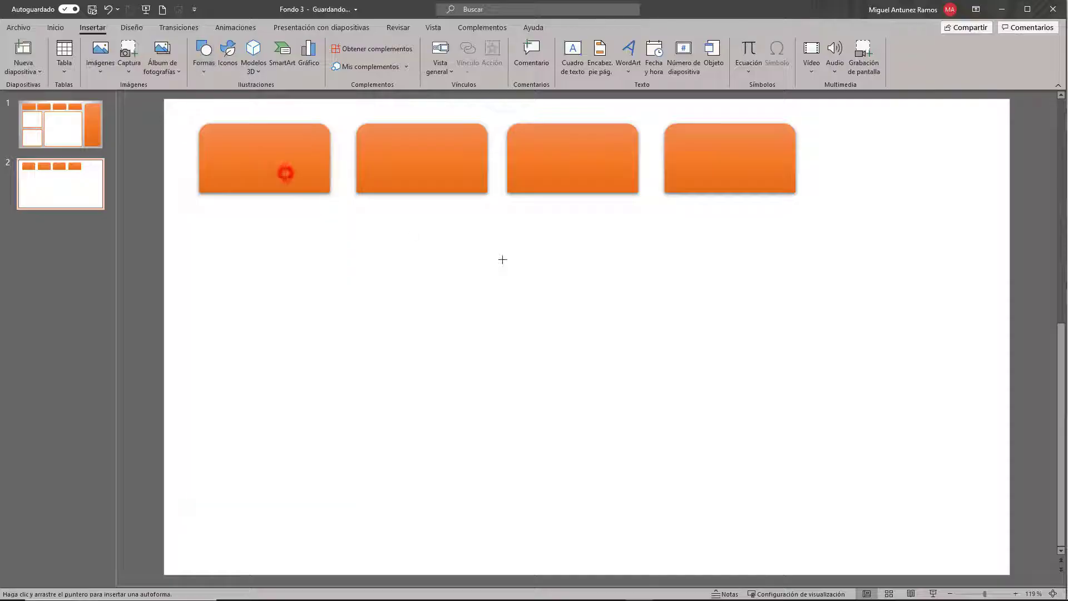
{"action": "left_click_drag", "start_coordinate": [821, 118], "coordinate": [994, 561]}
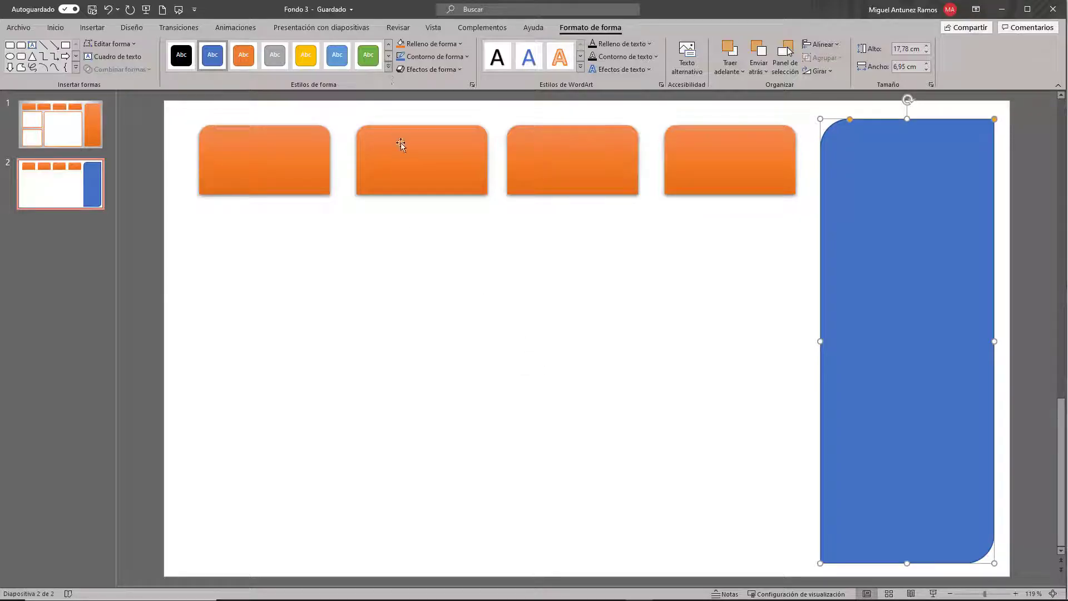
{"action": "left_click", "coordinate": [388, 67]}
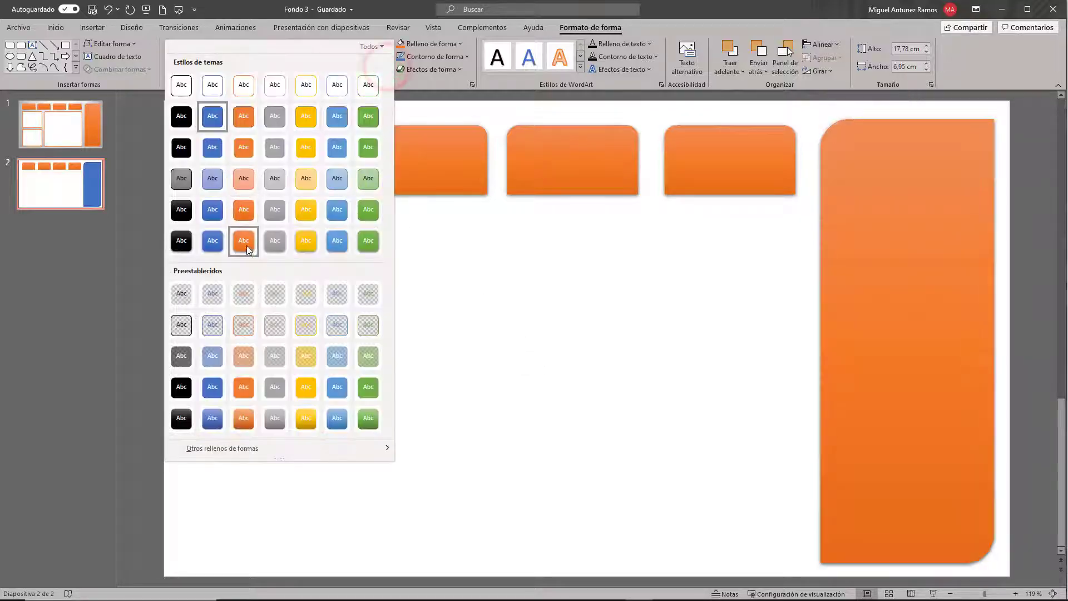
{"action": "left_click", "coordinate": [246, 246]}
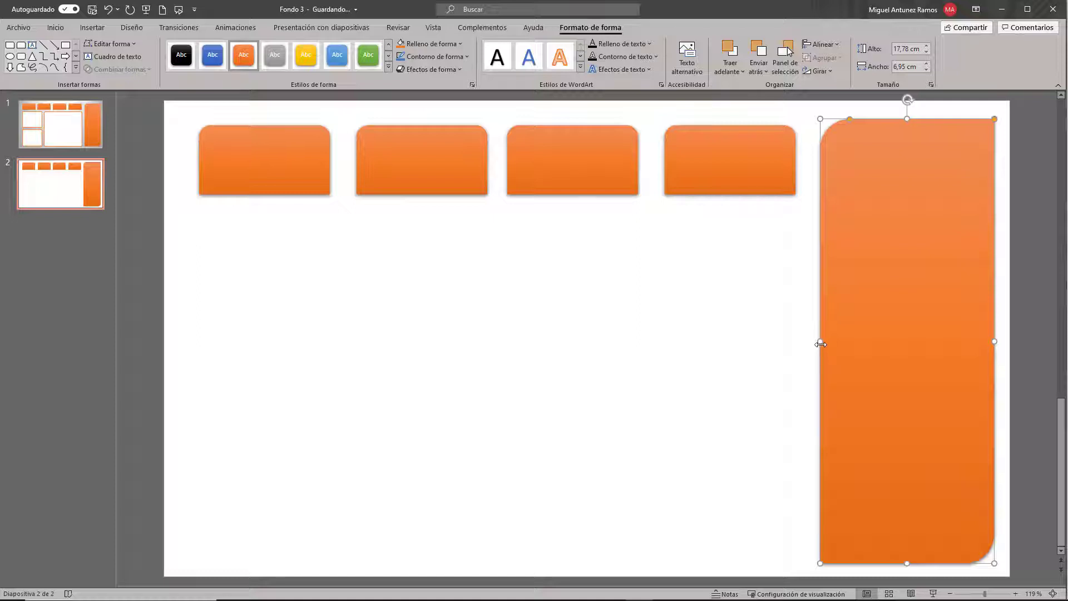
{"action": "left_click_drag", "start_coordinate": [821, 342], "coordinate": [817, 341]}
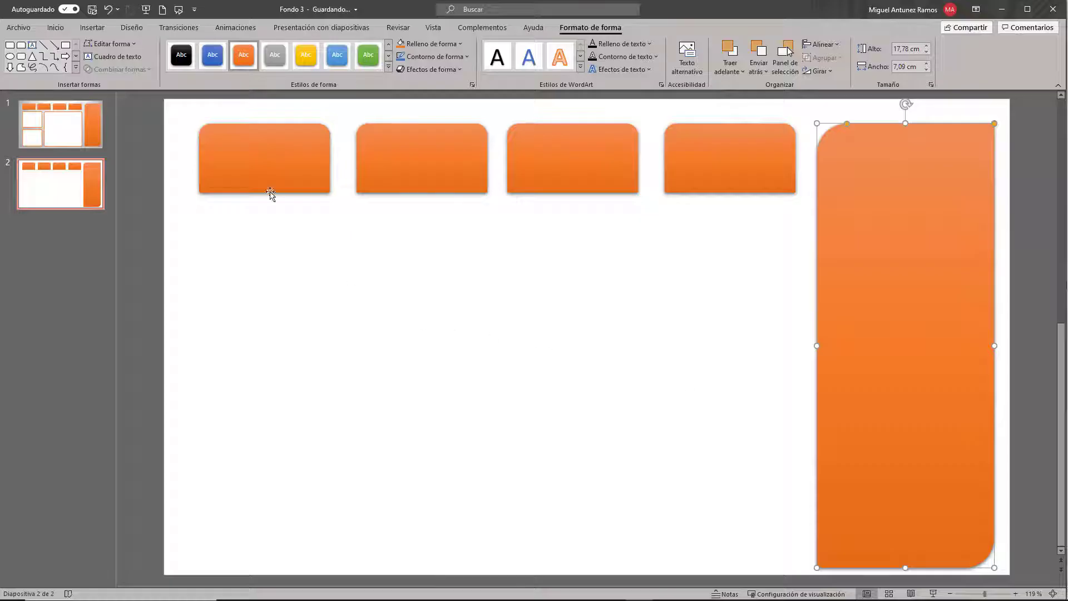
- Draw a large central rounded box with reduced corners, white fill and orange outline, below the tabs
{"action": "left_click", "coordinate": [91, 27]}
{"action": "left_click", "coordinate": [98, 62]}
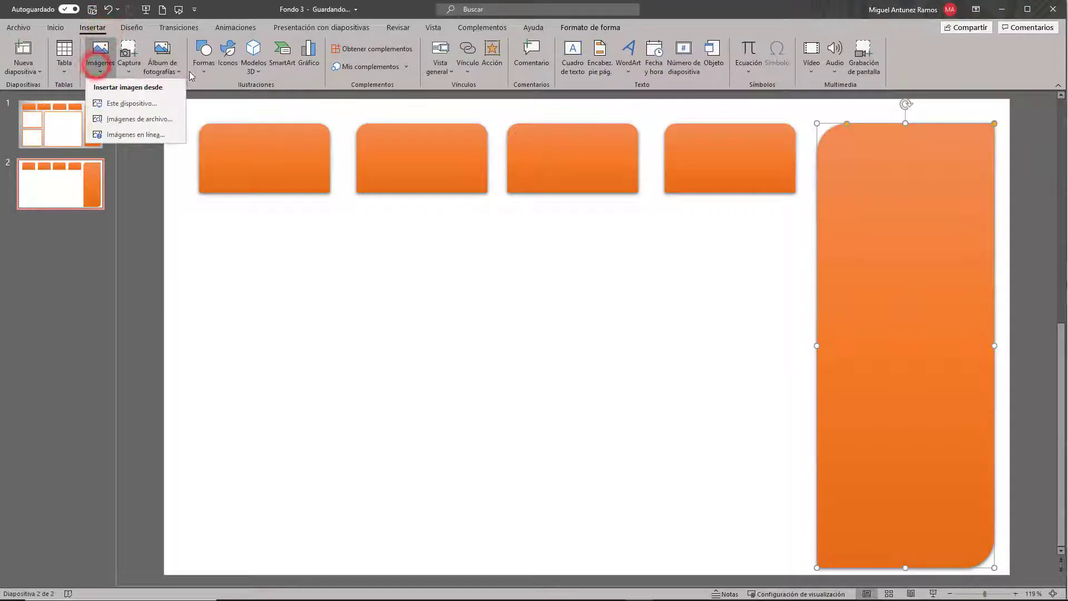
{"action": "left_click", "coordinate": [204, 59]}
{"action": "left_click", "coordinate": [278, 104]}
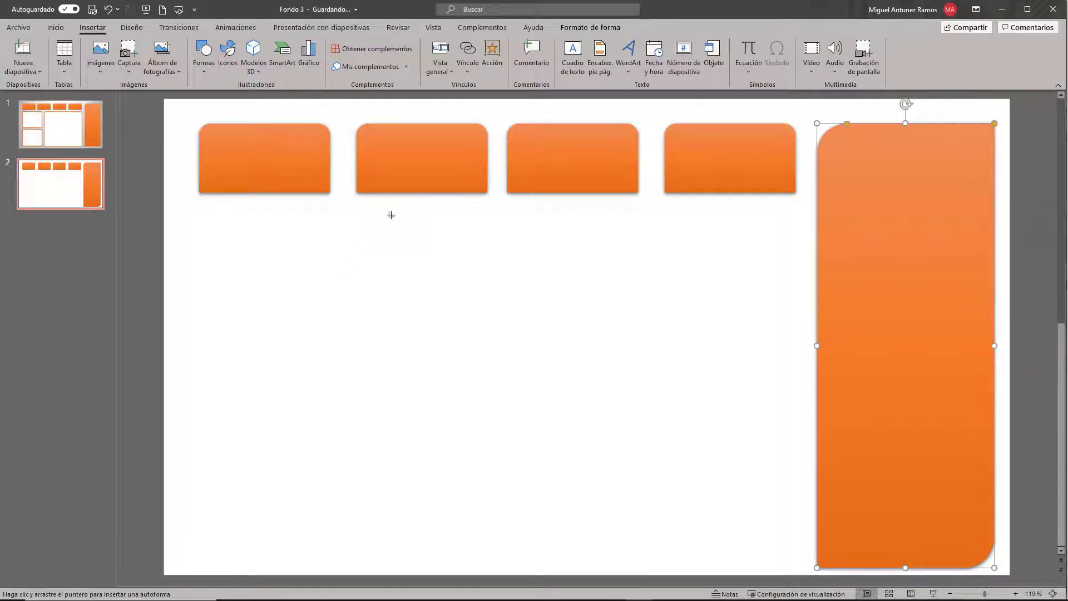
{"action": "left_click_drag", "start_coordinate": [391, 214], "coordinate": [789, 556]}
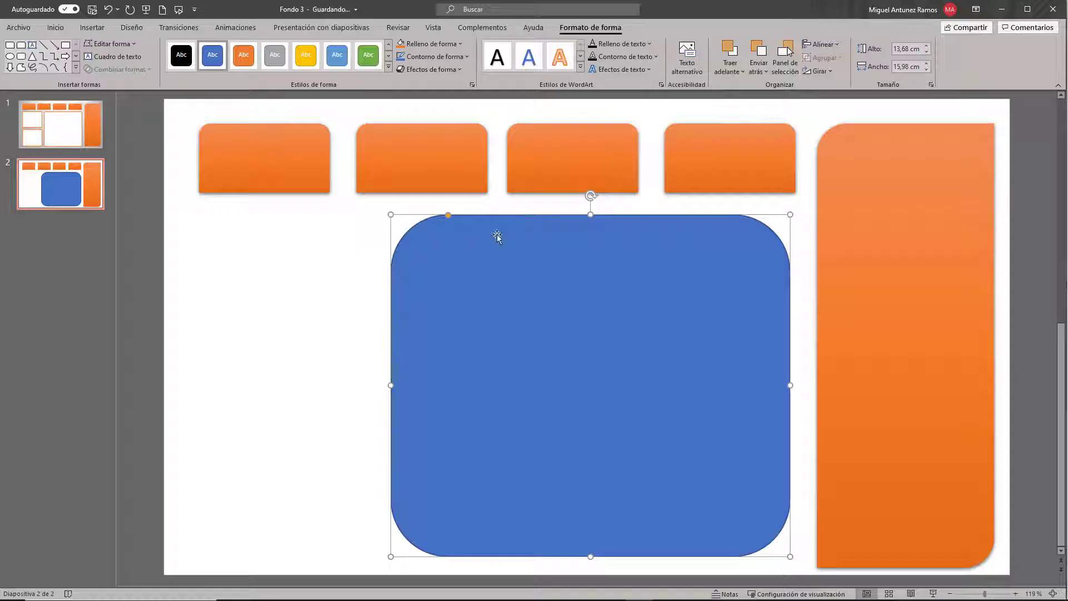
{"action": "left_click_drag", "start_coordinate": [449, 216], "coordinate": [420, 220]}
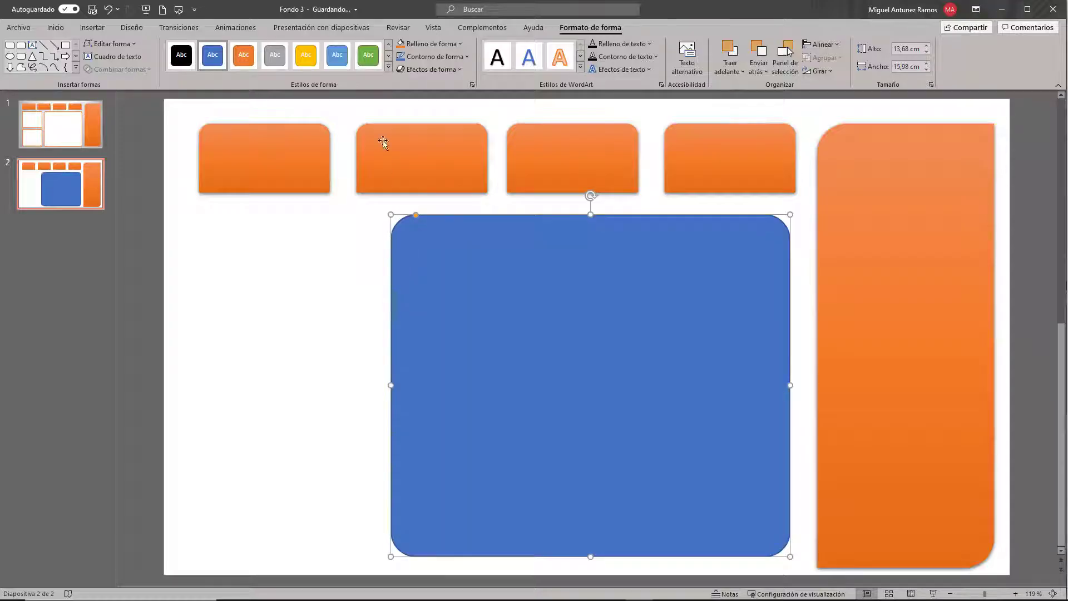
{"action": "left_click", "coordinate": [388, 68]}
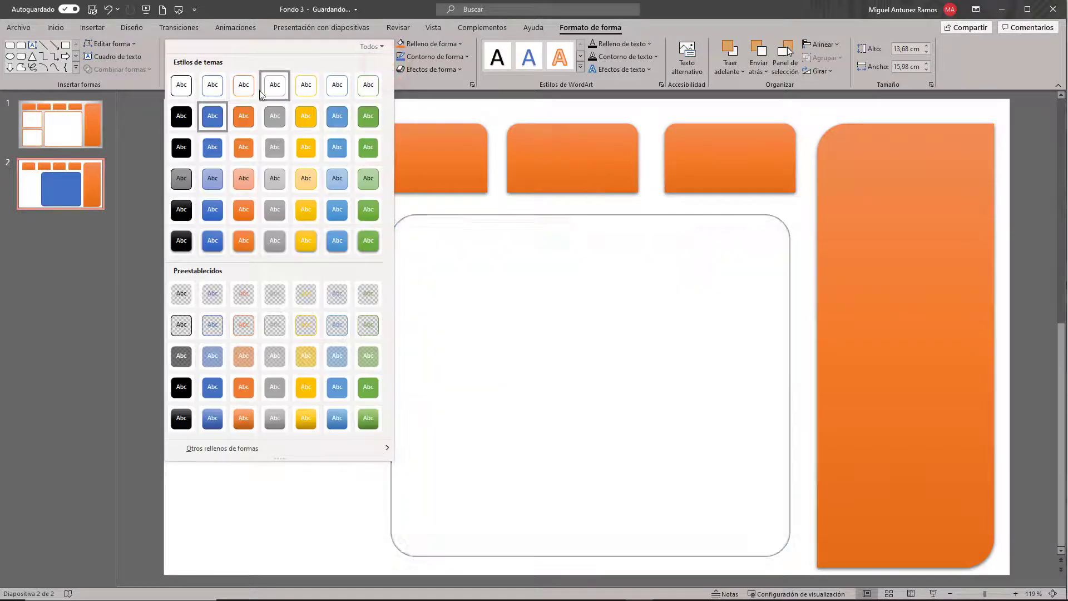
{"action": "left_click", "coordinate": [245, 88]}
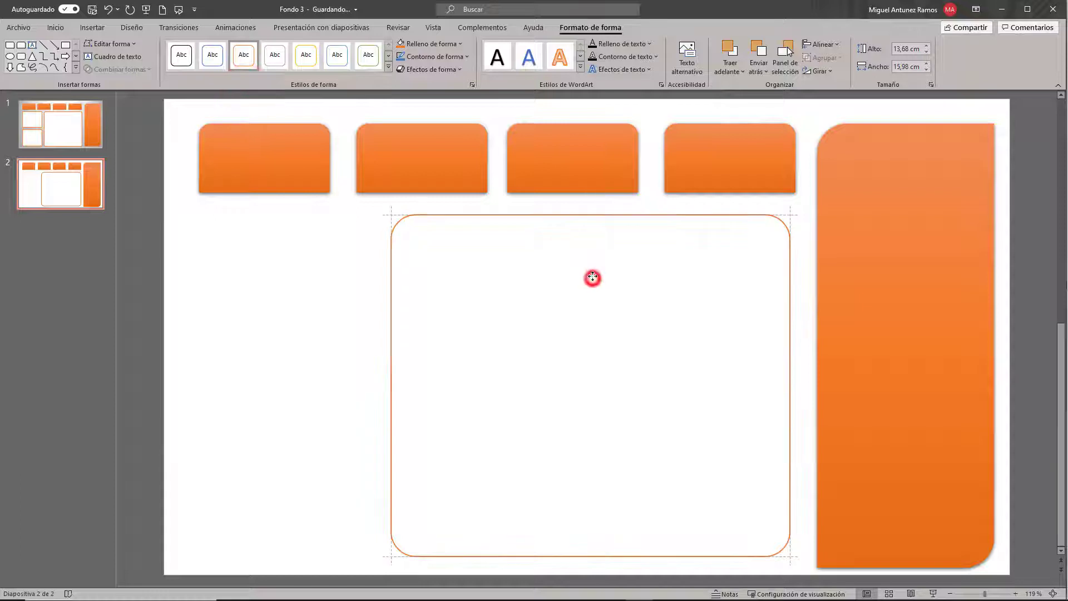
{"action": "left_click_drag", "start_coordinate": [592, 279], "coordinate": [591, 274]}
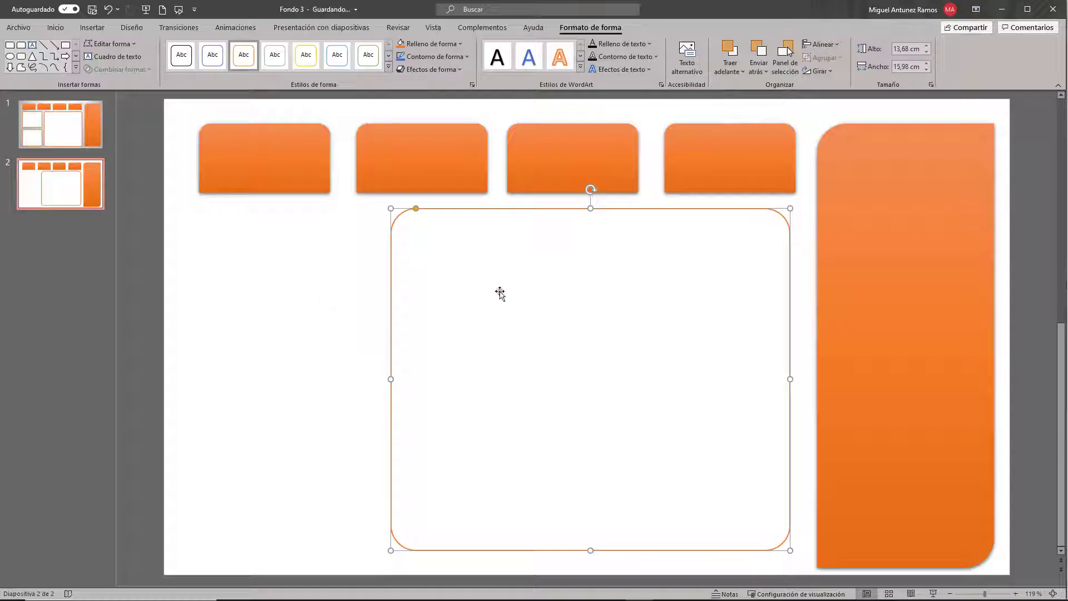
- Copy the box into two smaller matching boxes stacked on the left side
{"action": "left_click_drag", "start_coordinate": [614, 336], "coordinate": [392, 324]}
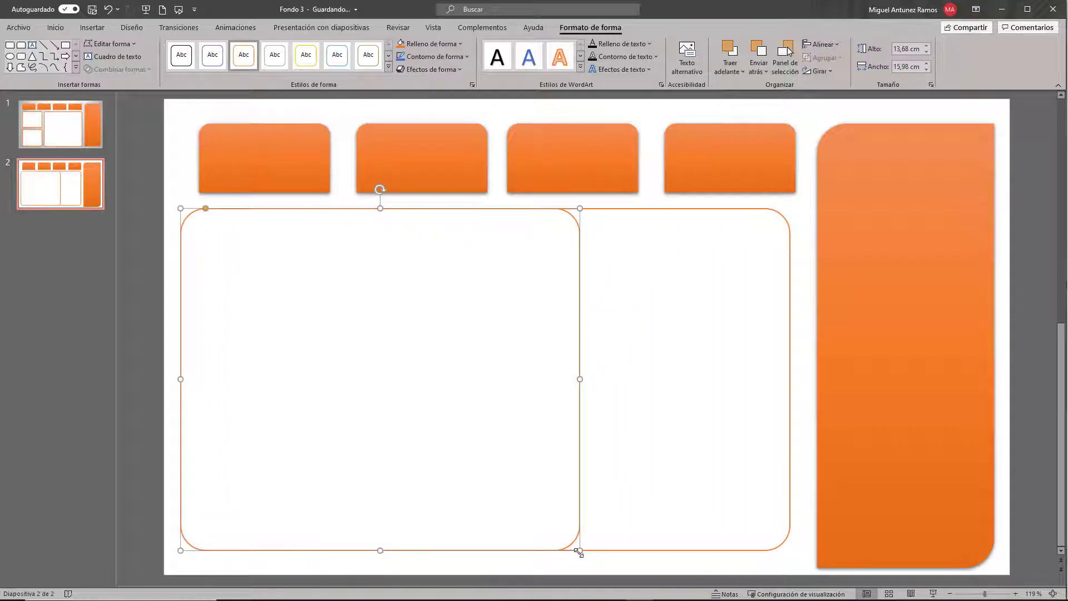
{"action": "left_click_drag", "start_coordinate": [579, 552], "coordinate": [373, 338]}
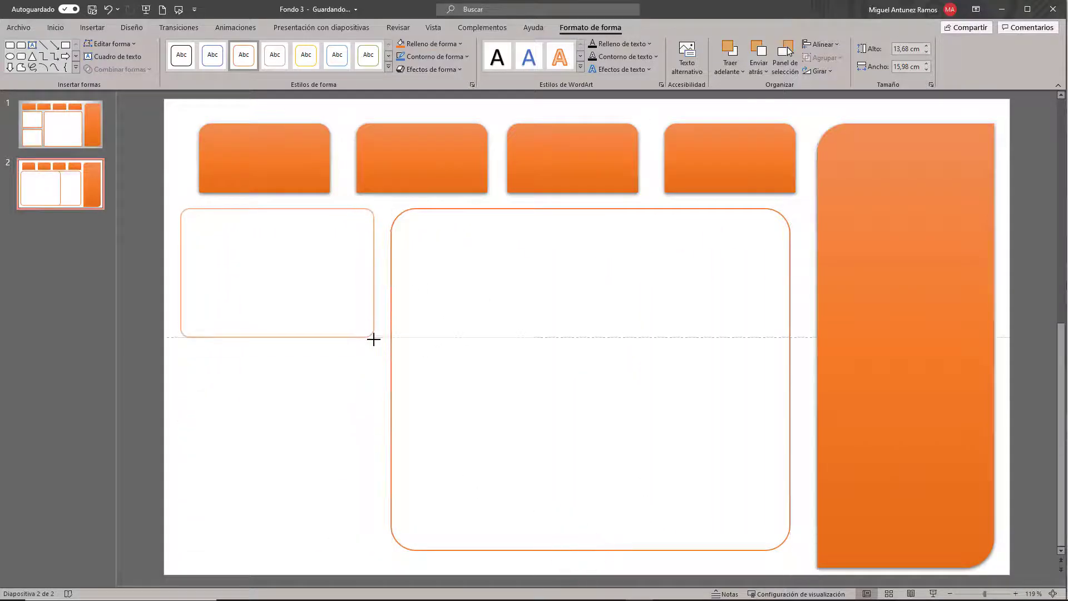
{"action": "left_click_drag", "start_coordinate": [345, 298], "coordinate": [348, 299]}
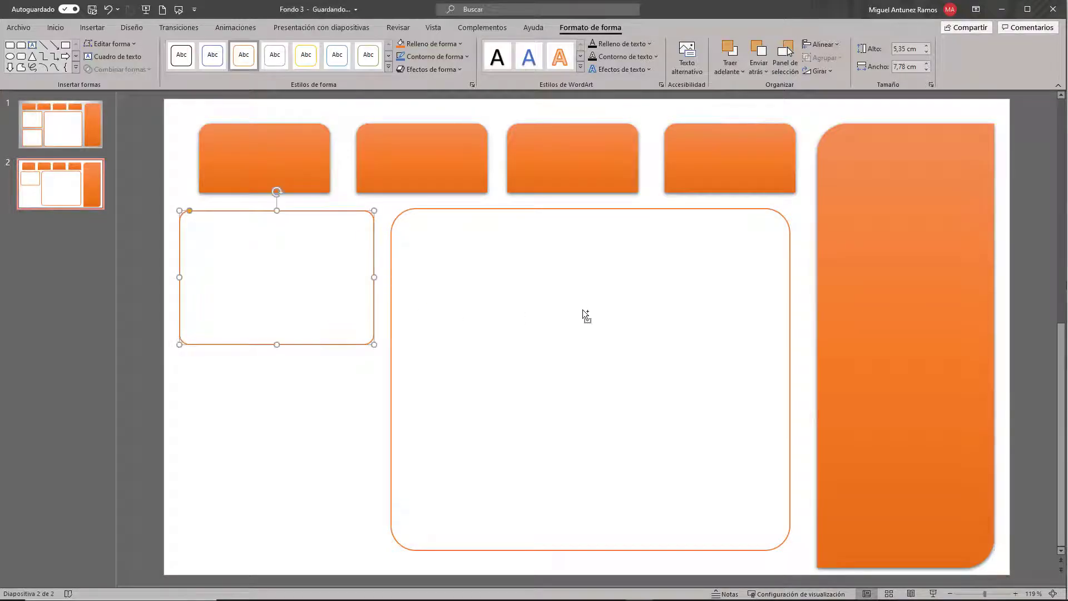
{"action": "key", "text": "ctrl+c"}
{"action": "key", "text": "ctrl+v"}
{"action": "mouse_move", "coordinate": [326, 286]}
{"action": "left_mouse_down"}
{"action": "mouse_move", "coordinate": [306, 458]}
{"action": "mouse_move", "coordinate": [313, 478]}
{"action": "left_mouse_up"}
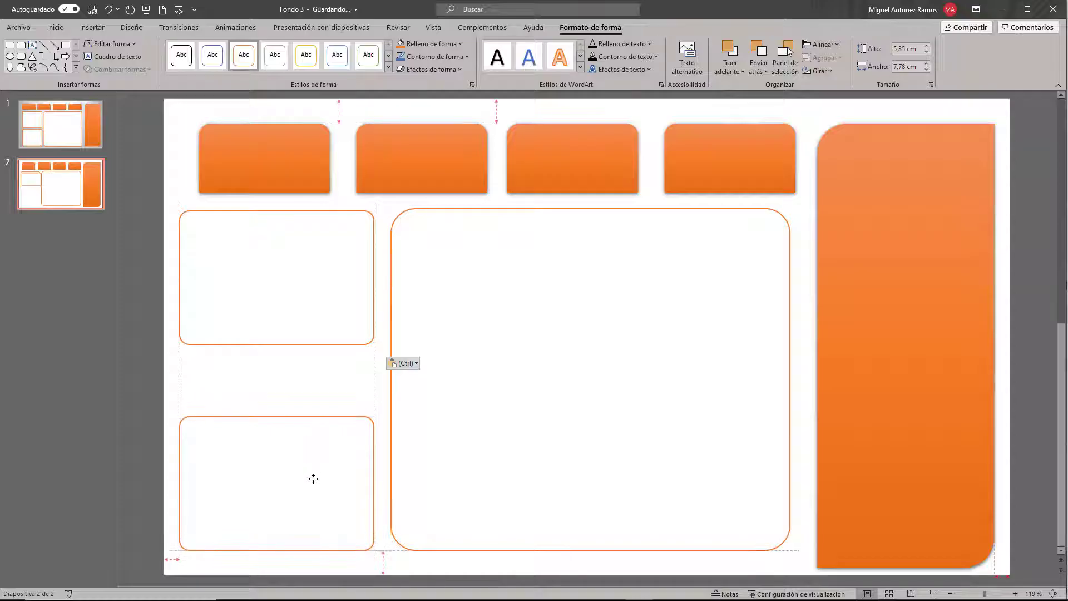
{"action": "left_click", "coordinate": [317, 312], "text": "shift"}
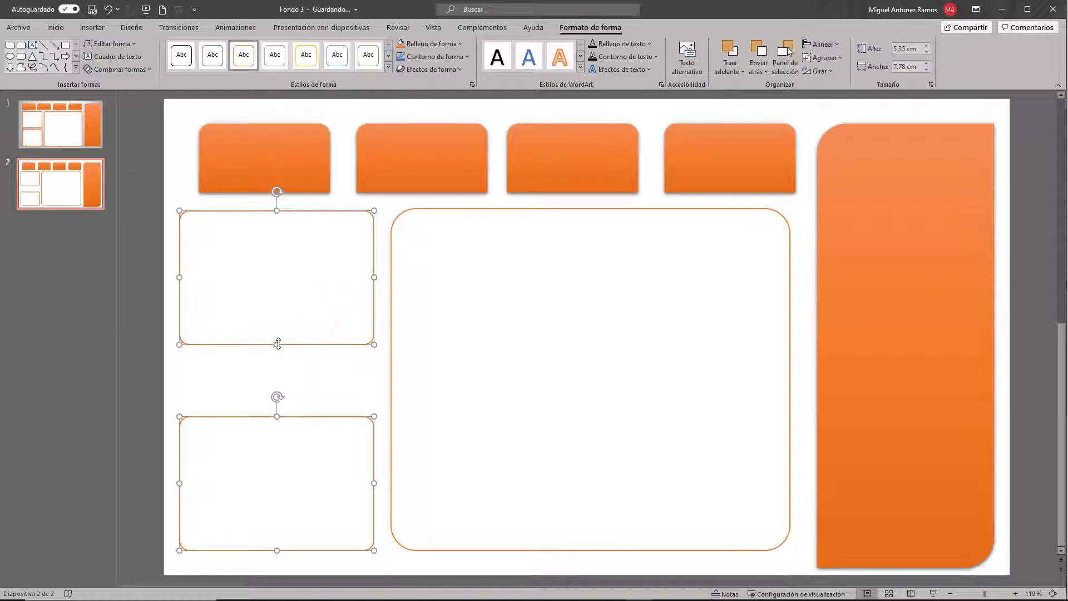
{"action": "left_click_drag", "start_coordinate": [277, 344], "coordinate": [276, 362]}
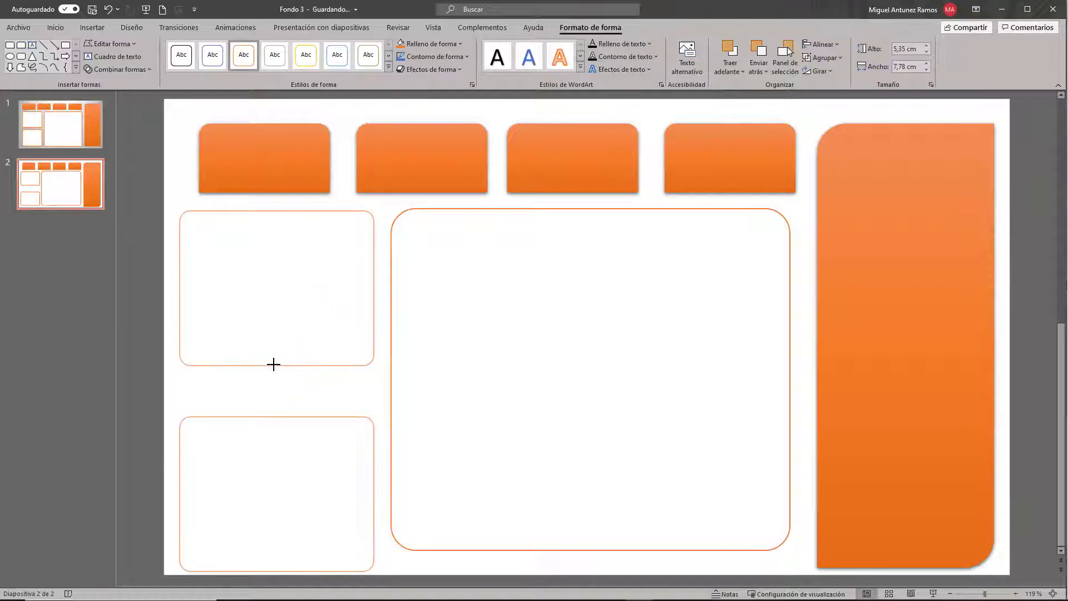
{"action": "left_click", "coordinate": [313, 393]}
{"action": "left_click_drag", "start_coordinate": [331, 451], "coordinate": [331, 426]}
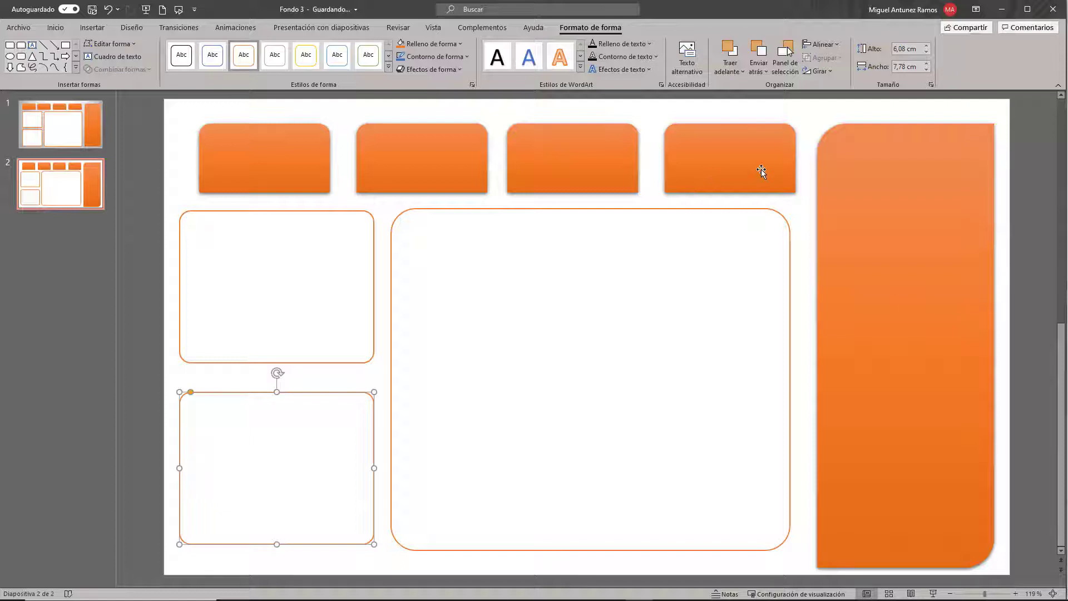
{"action": "left_click", "coordinate": [822, 116]}
- Set slide 2's background to a light grey radial preset gradient, checking it against slide 1
{"action": "right_click", "coordinate": [822, 114]}
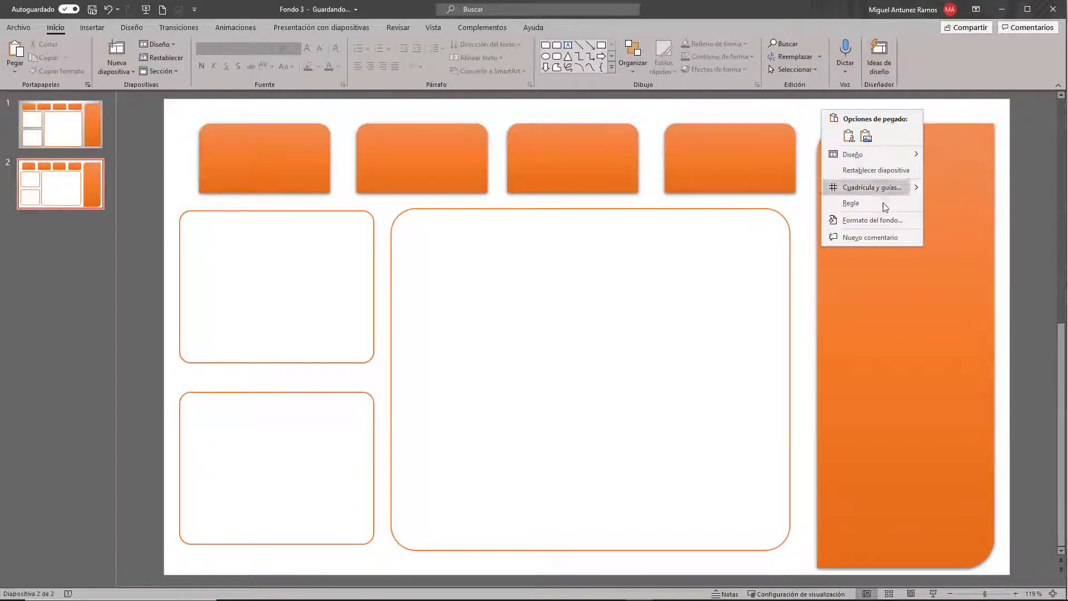
{"action": "left_click", "coordinate": [883, 221]}
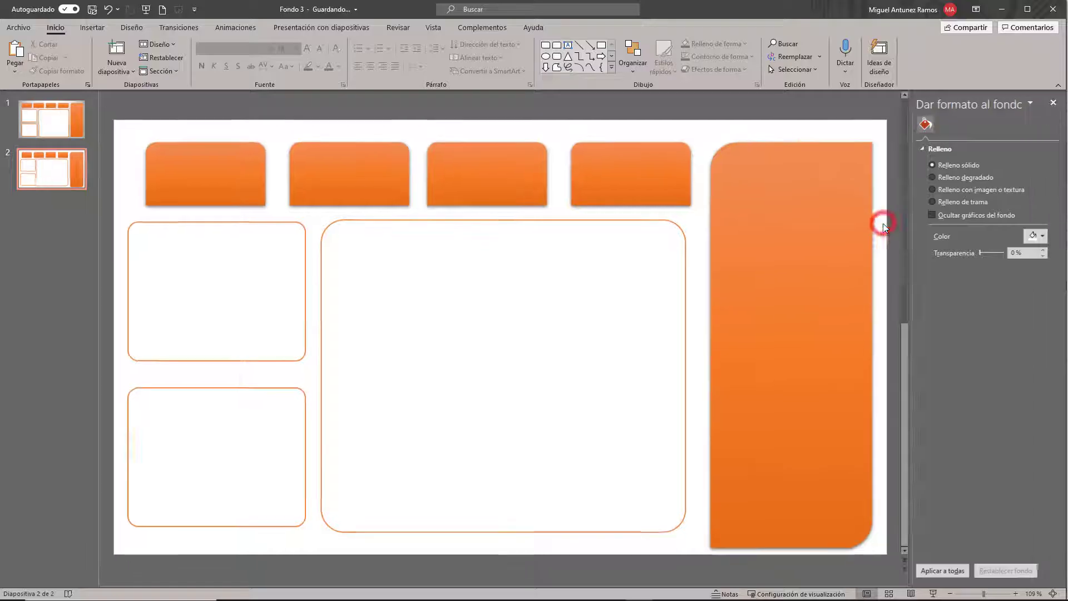
{"action": "left_click", "coordinate": [953, 182]}
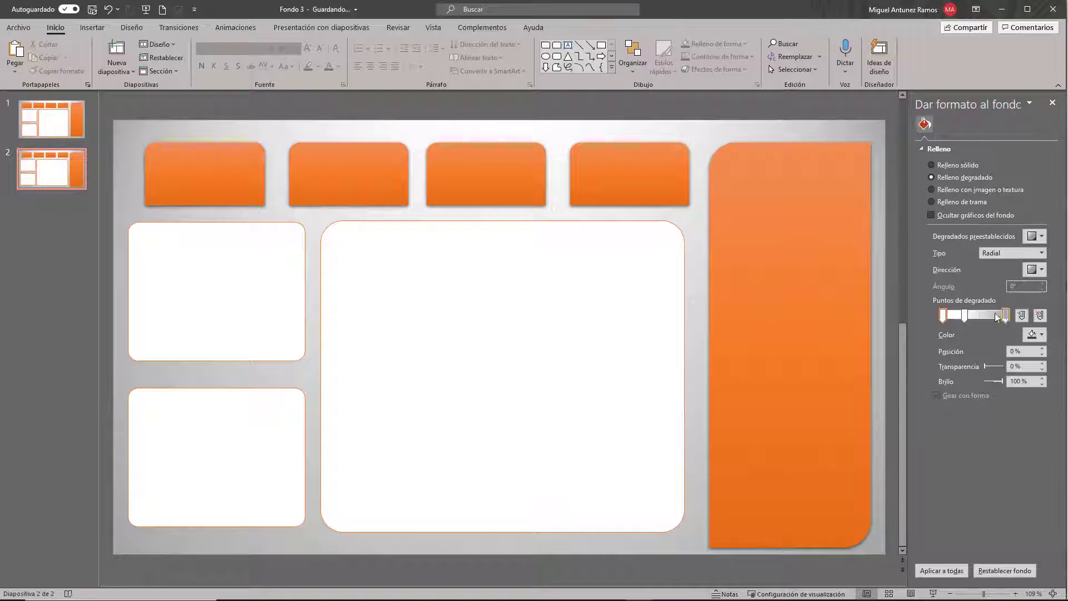
{"action": "left_click", "coordinate": [1036, 237]}
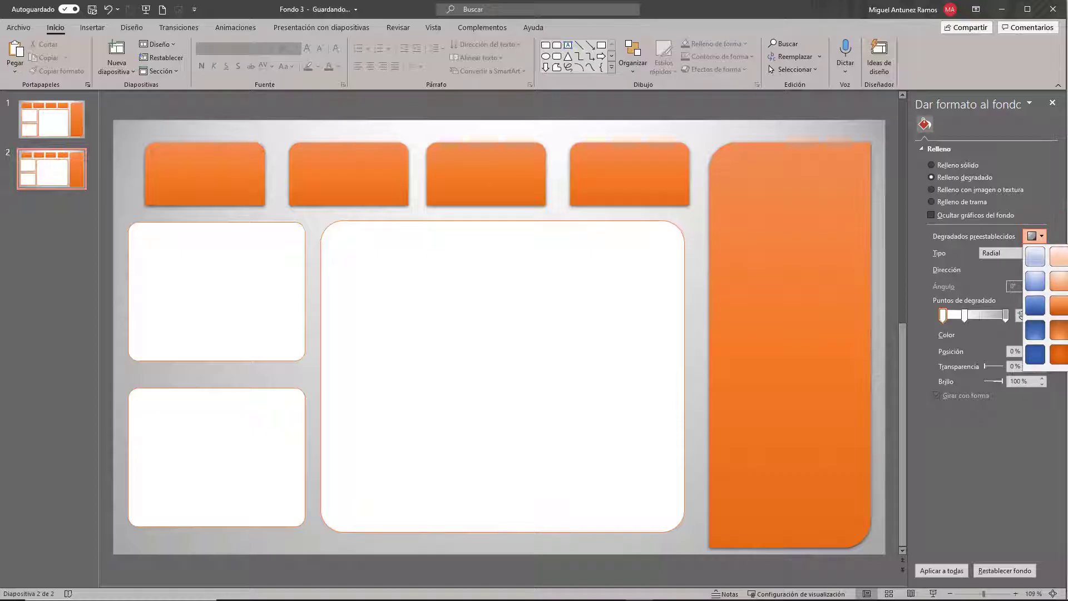
{"action": "left_click", "coordinate": [1065, 305]}
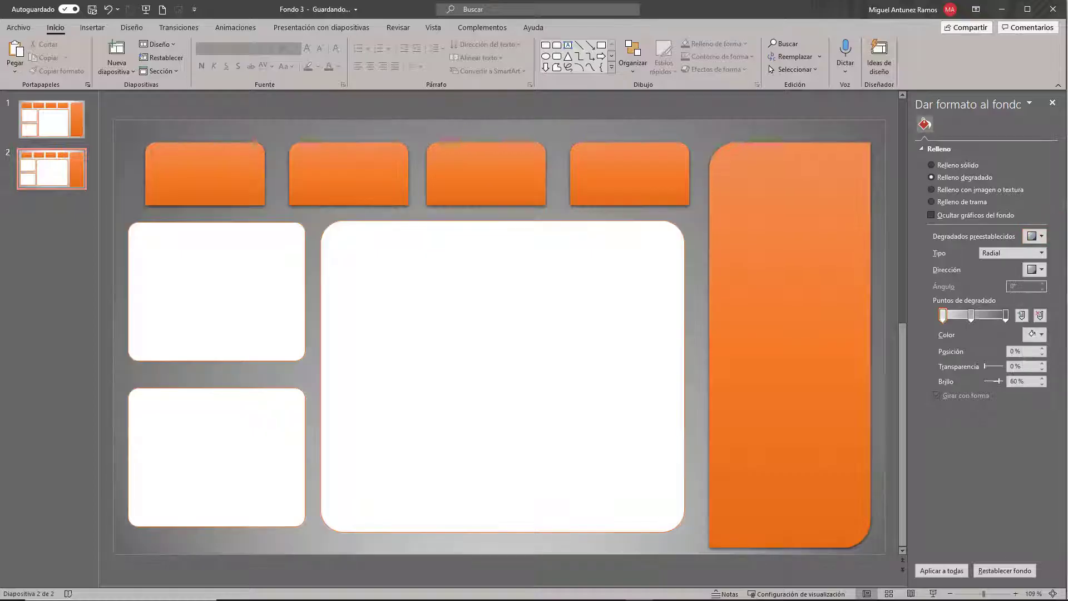
{"action": "left_click", "coordinate": [1041, 240]}
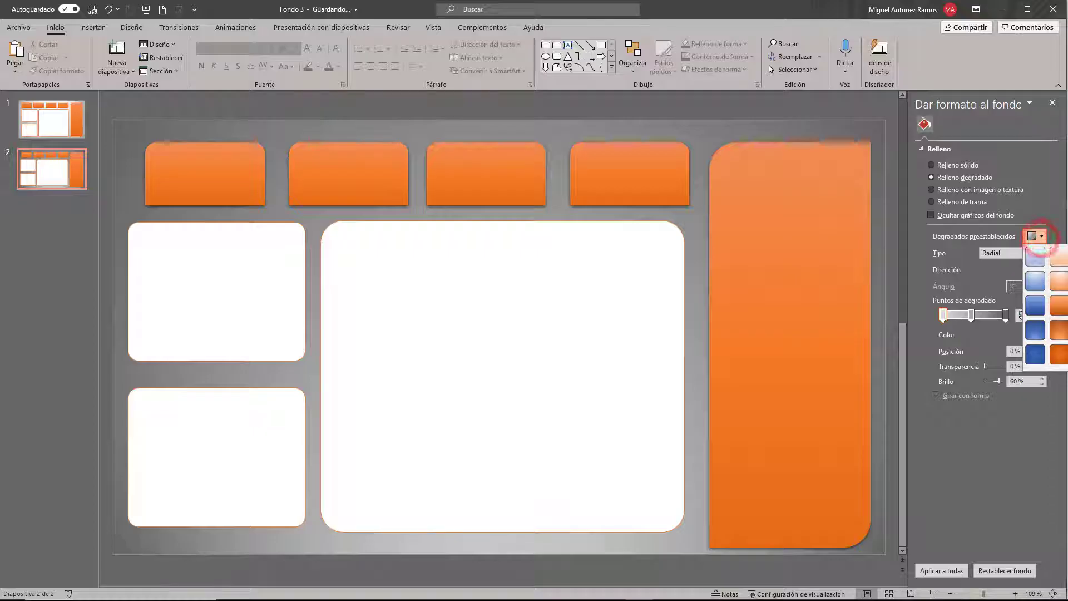
{"action": "left_click", "coordinate": [1060, 262]}
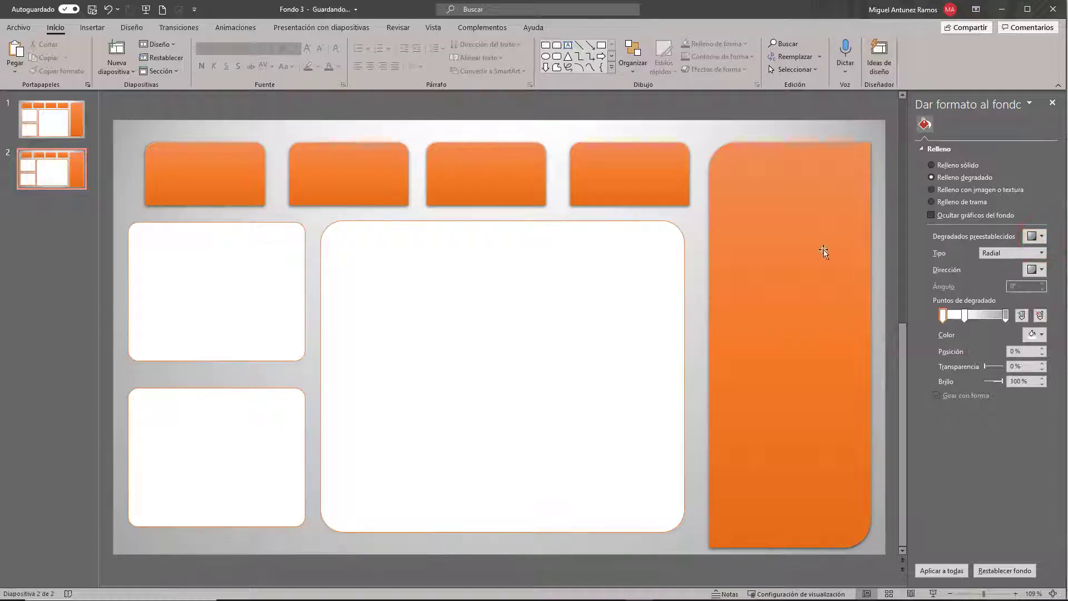
{"action": "left_click", "coordinate": [64, 132]}
{"action": "left_click", "coordinate": [63, 162]}
{"action": "left_click", "coordinate": [57, 116]}
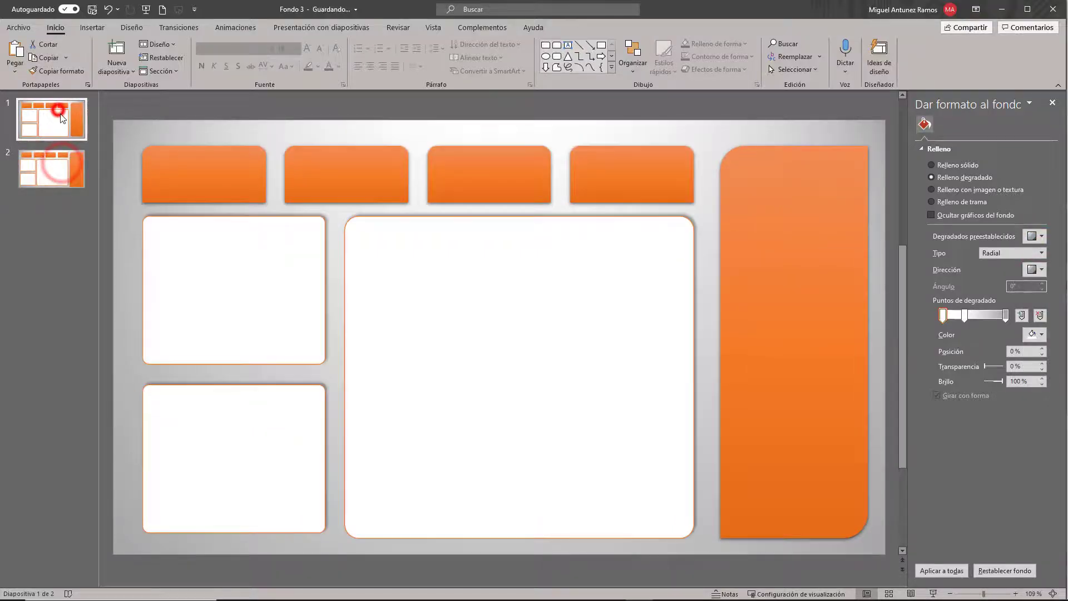
{"action": "left_click", "coordinate": [63, 152]}
{"action": "left_click", "coordinate": [535, 237]}
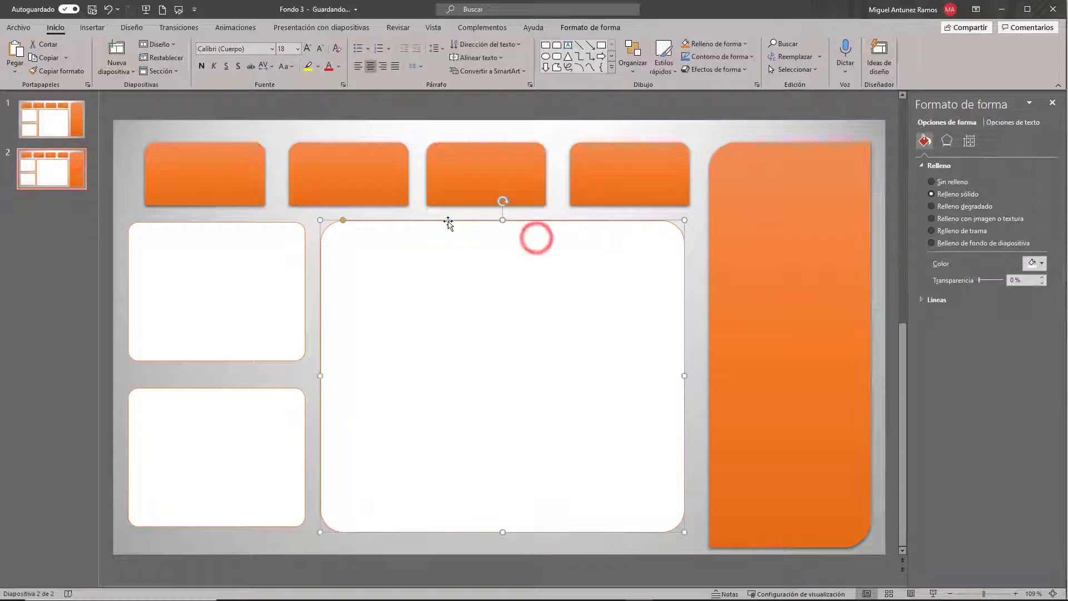
- Give the large white box and both small left boxes an outer shadow
{"action": "left_click", "coordinate": [568, 32]}
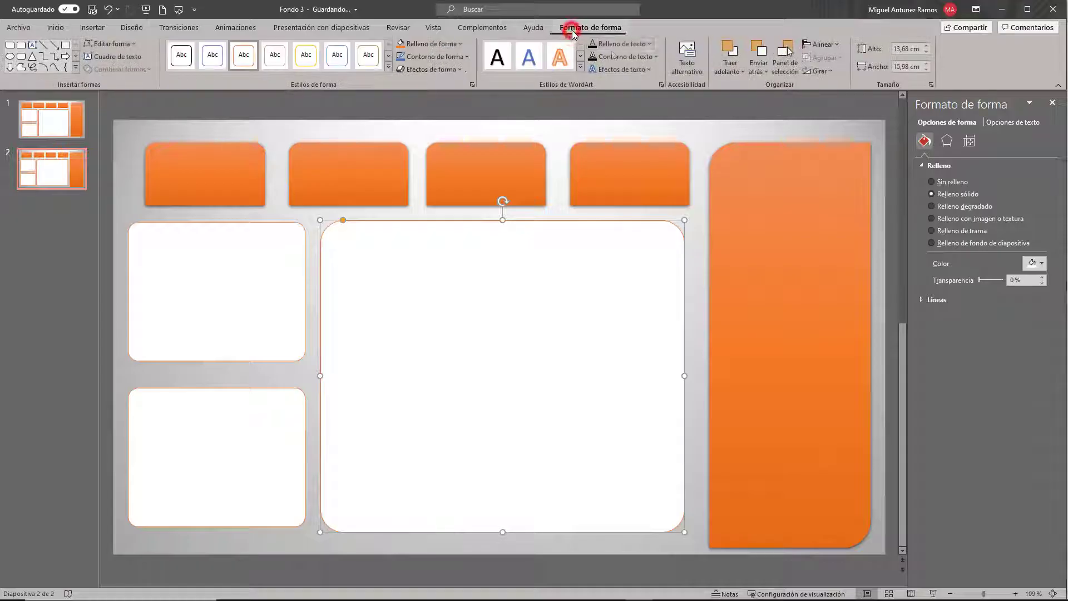
{"action": "left_click", "coordinate": [450, 71]}
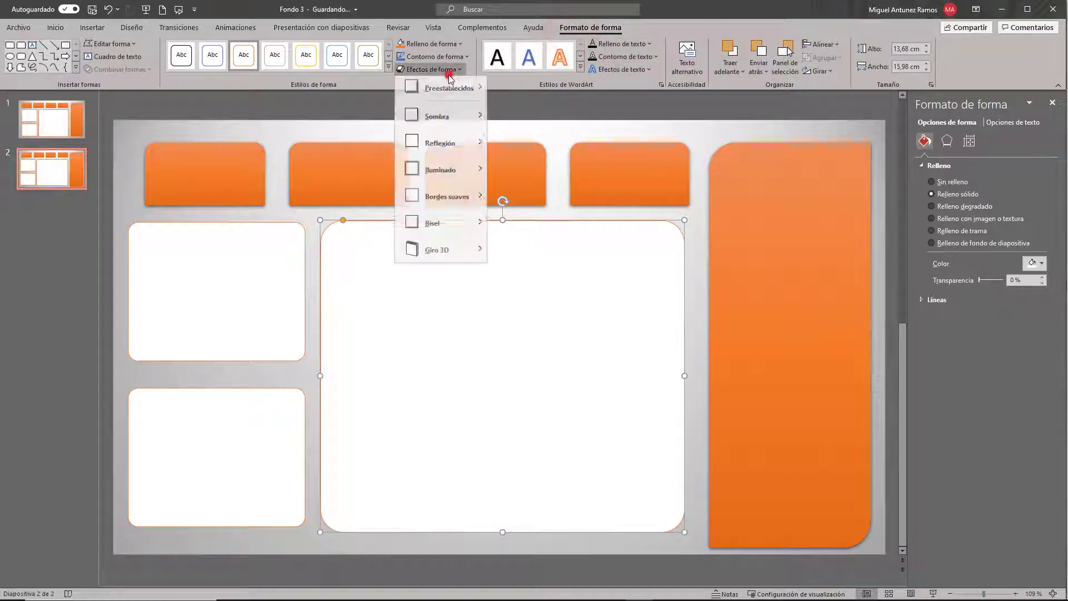
{"action": "left_click", "coordinate": [443, 114]}
{"action": "left_click", "coordinate": [502, 262]}
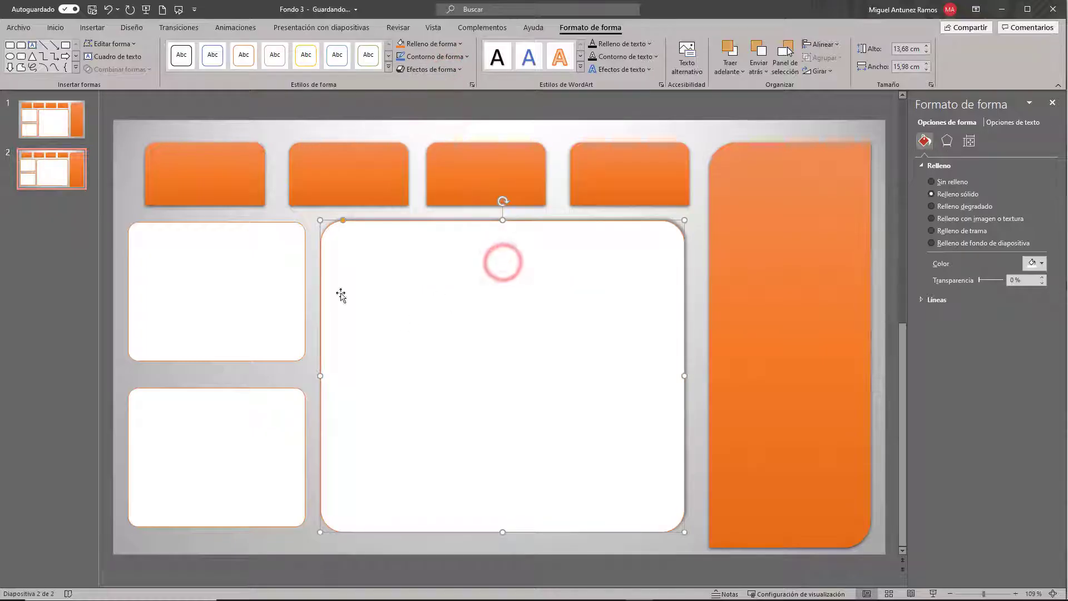
{"action": "left_click", "coordinate": [250, 291]}
{"action": "left_click", "coordinate": [414, 69]}
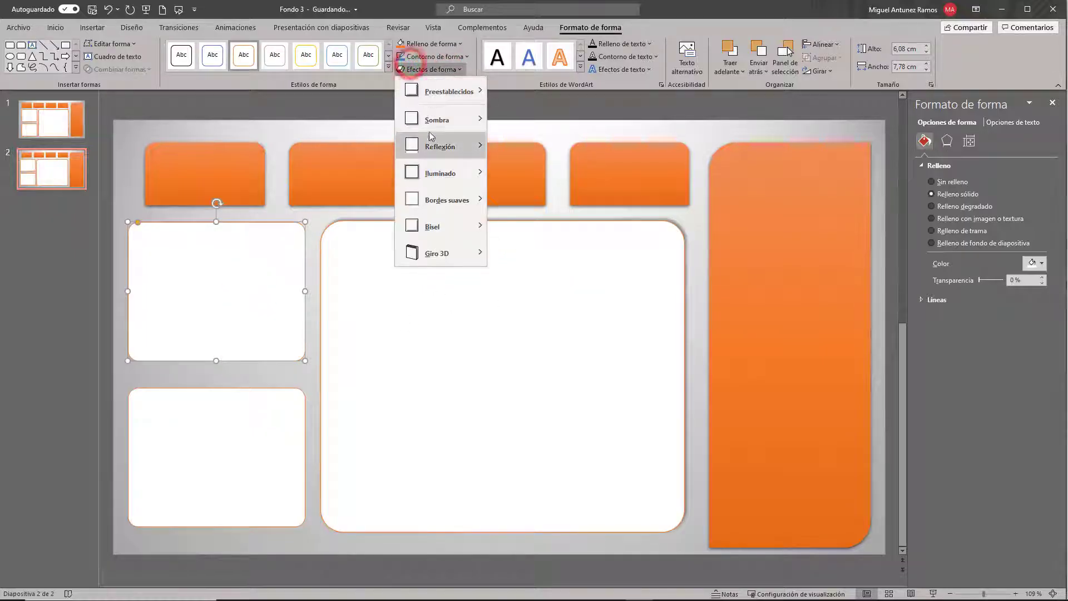
{"action": "left_click", "coordinate": [429, 118]}
{"action": "left_click", "coordinate": [497, 261]}
{"action": "left_click", "coordinate": [287, 444]}
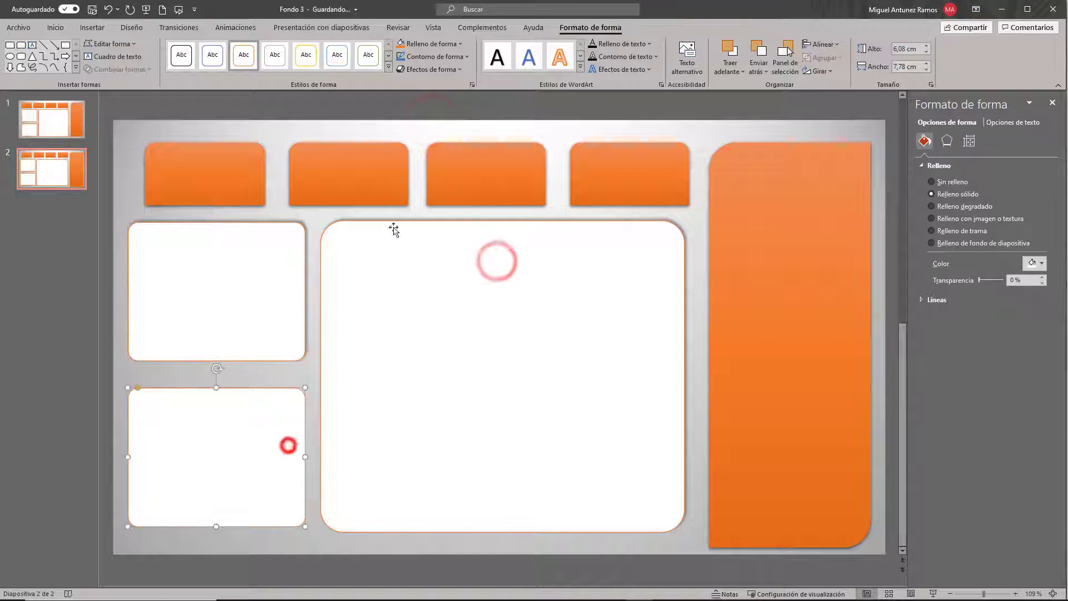
{"action": "left_click", "coordinate": [430, 69]}
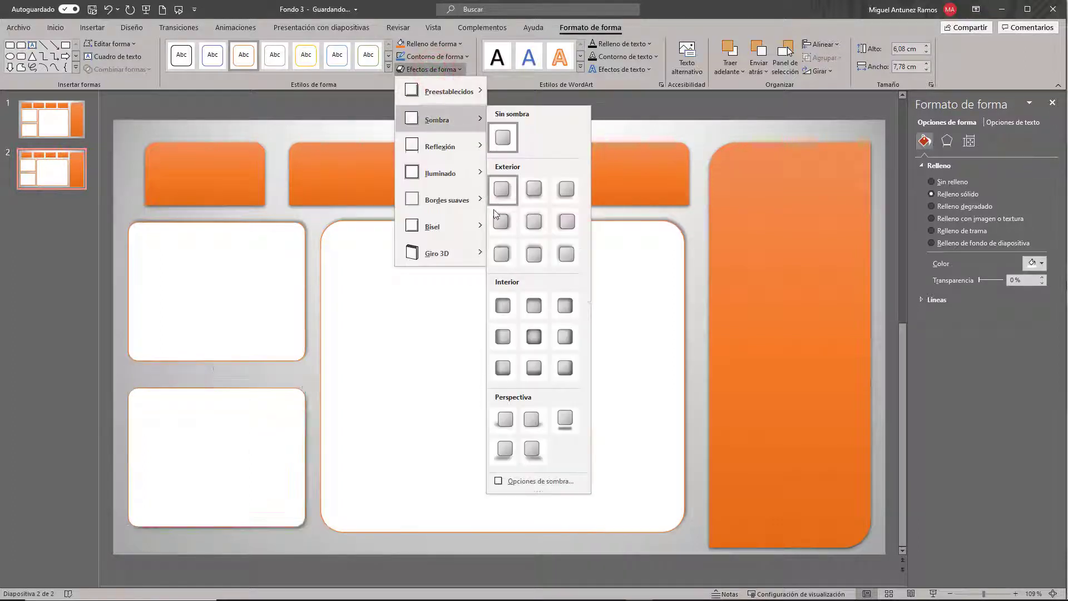
{"action": "left_click", "coordinate": [501, 254]}
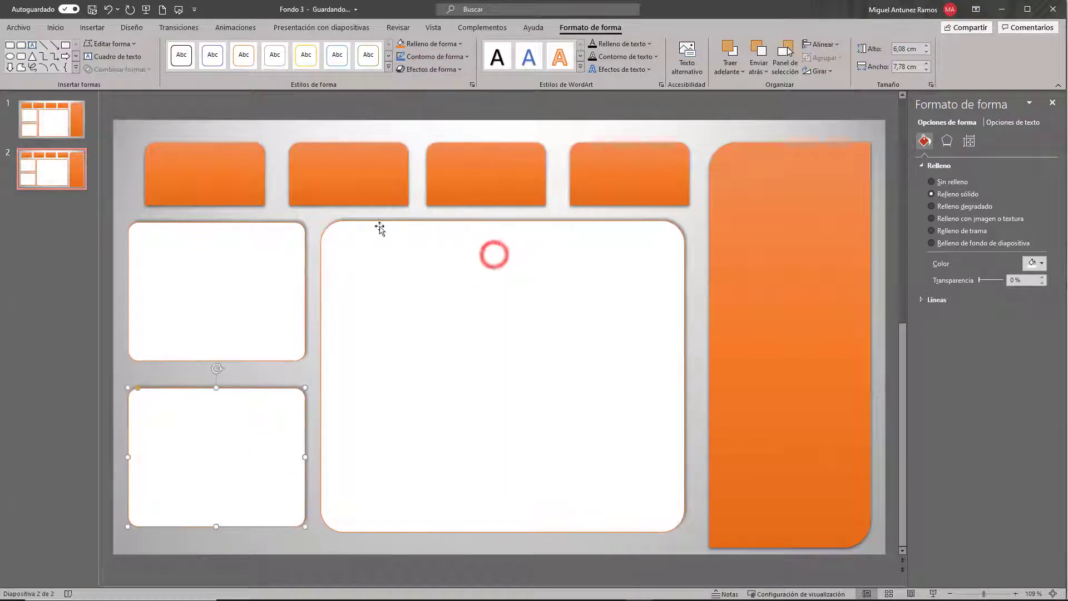
- Distribute the four top orange tabs evenly horizontally
{"action": "left_click", "coordinate": [303, 184]}
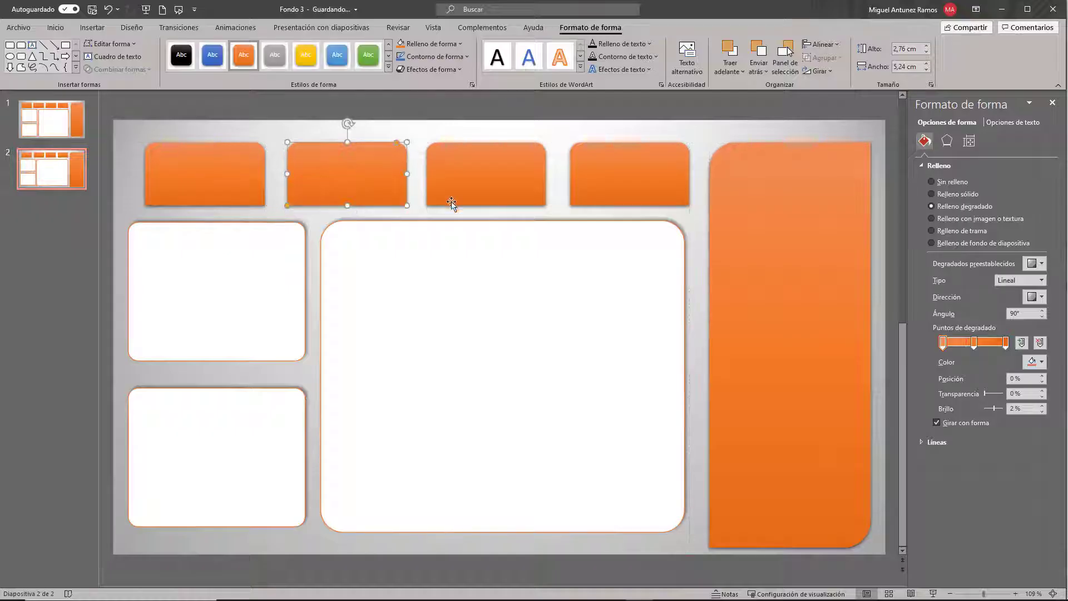
{"action": "left_click", "coordinate": [223, 186]}
{"action": "left_click", "coordinate": [382, 182], "text": "shift"}
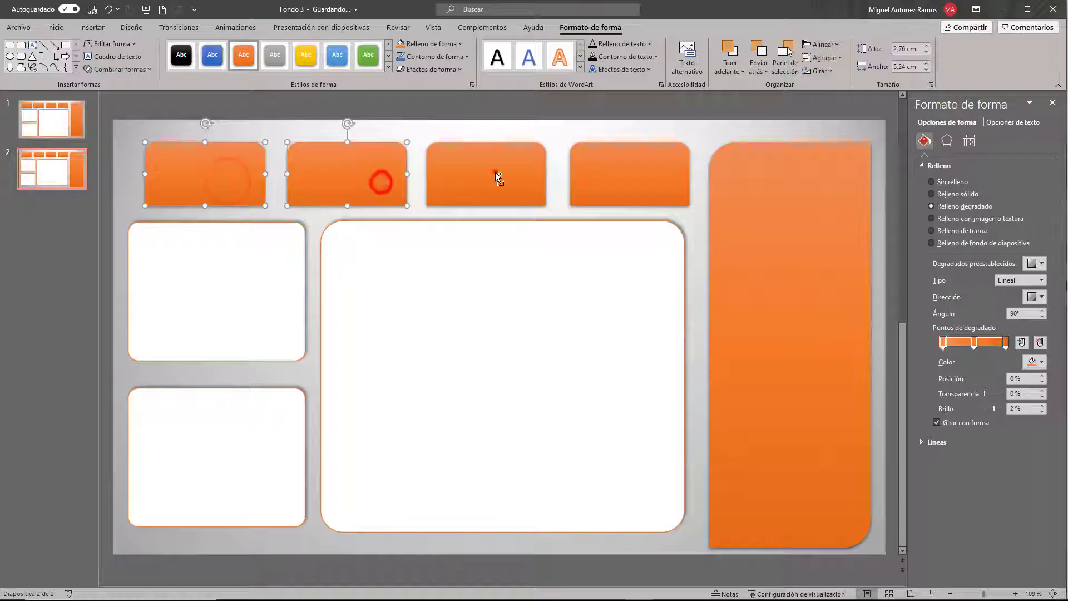
{"action": "left_click", "coordinate": [495, 172], "text": "shift"}
{"action": "left_click", "coordinate": [618, 173], "text": "shift"}
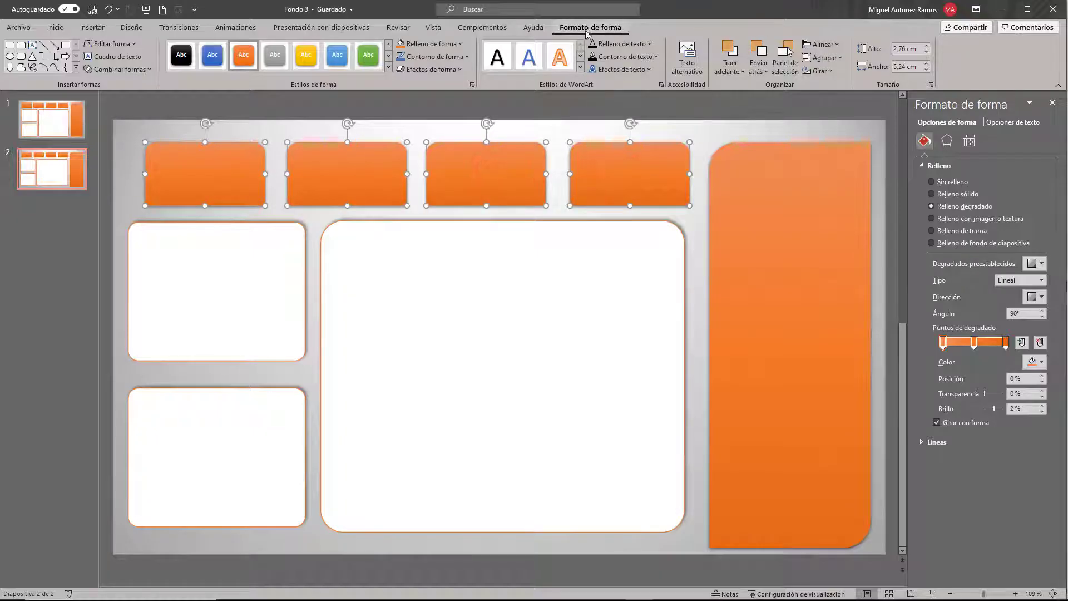
{"action": "left_click", "coordinate": [837, 46]}
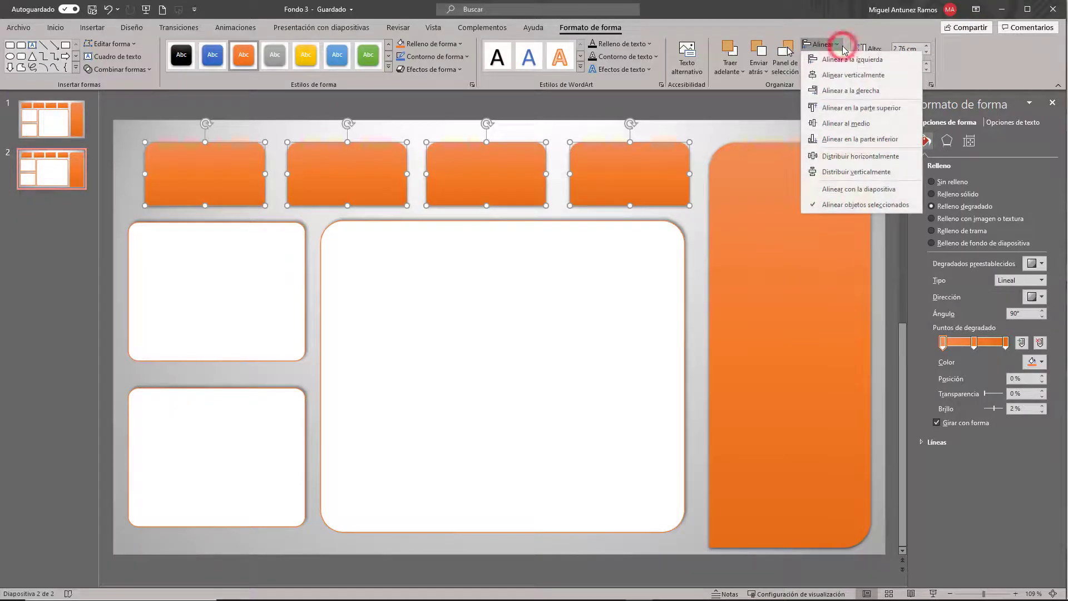
{"action": "left_click", "coordinate": [860, 157]}
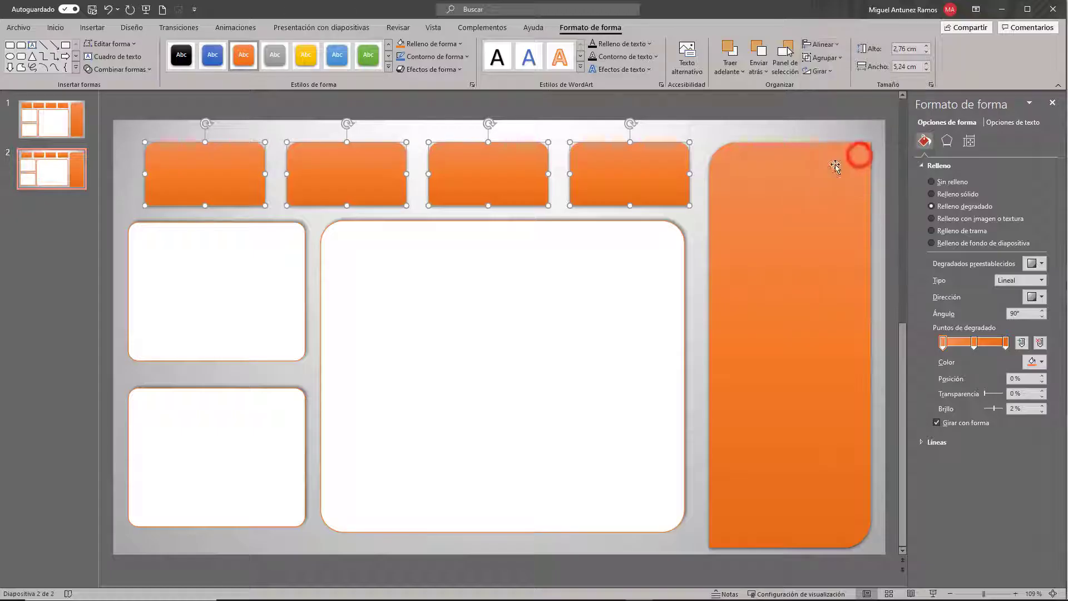
{"action": "left_click", "coordinate": [275, 168]}
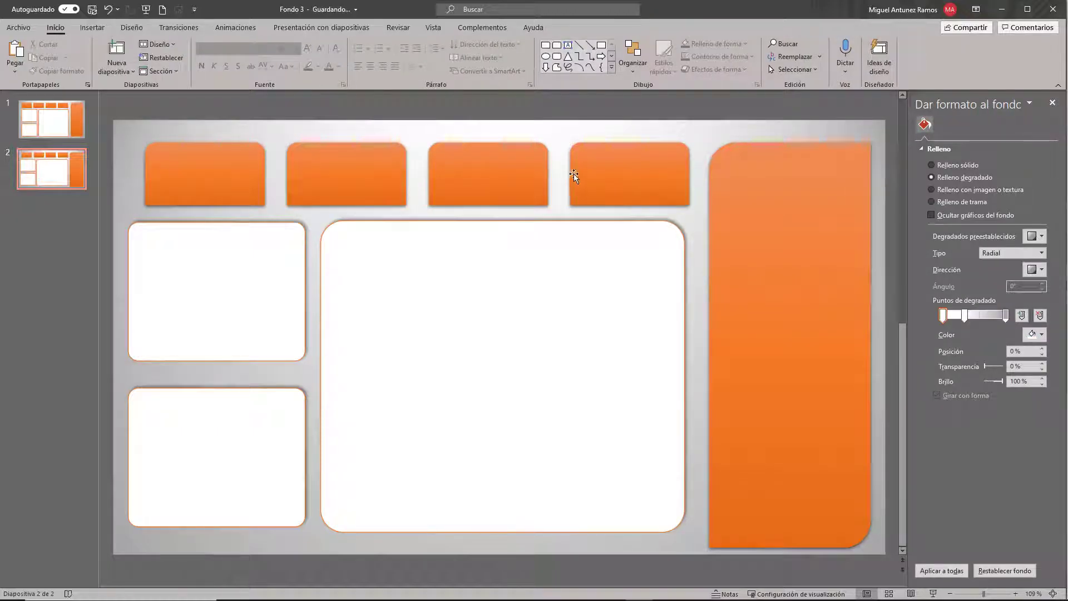
- Go to Save a Copy for Fondo 3, keeping .pptx format in the Dashboard Excel Vs Power BI folder
{"action": "left_click", "coordinate": [40, 129]}
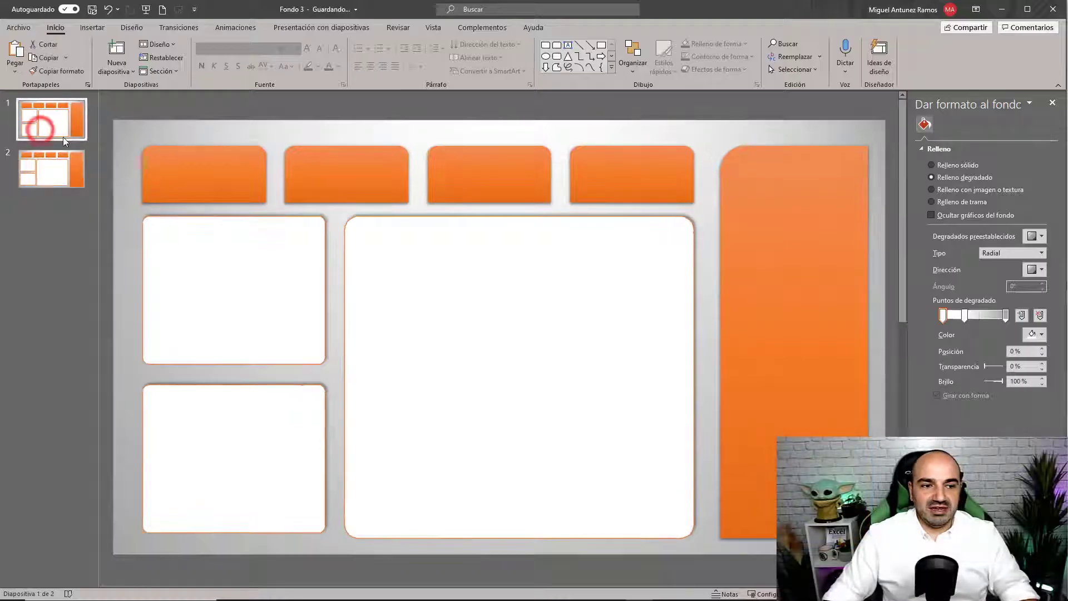
{"action": "left_click", "coordinate": [17, 28]}
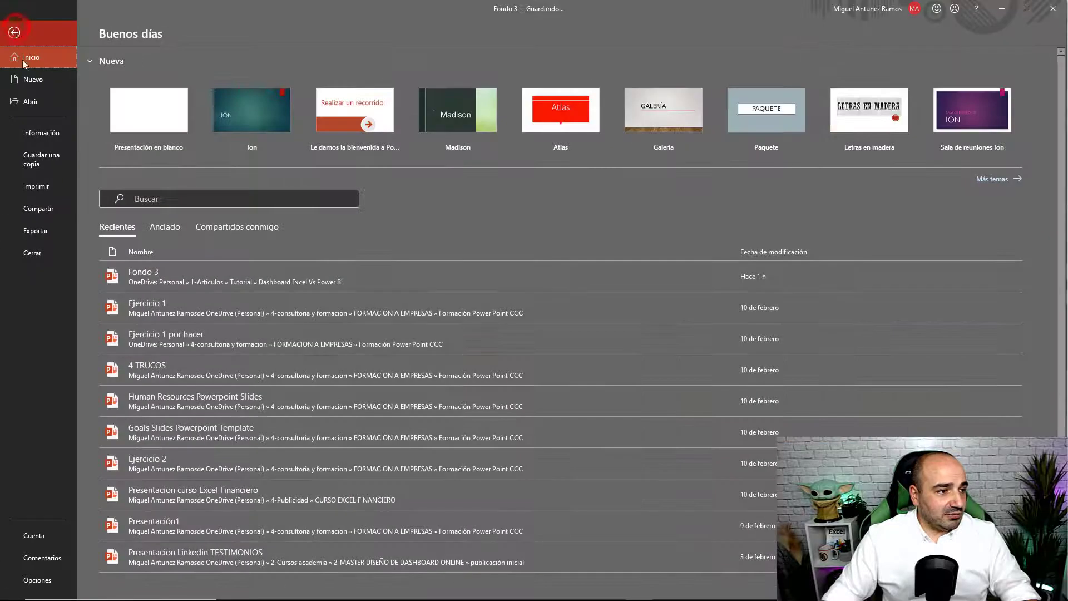
{"action": "left_click", "coordinate": [40, 159]}
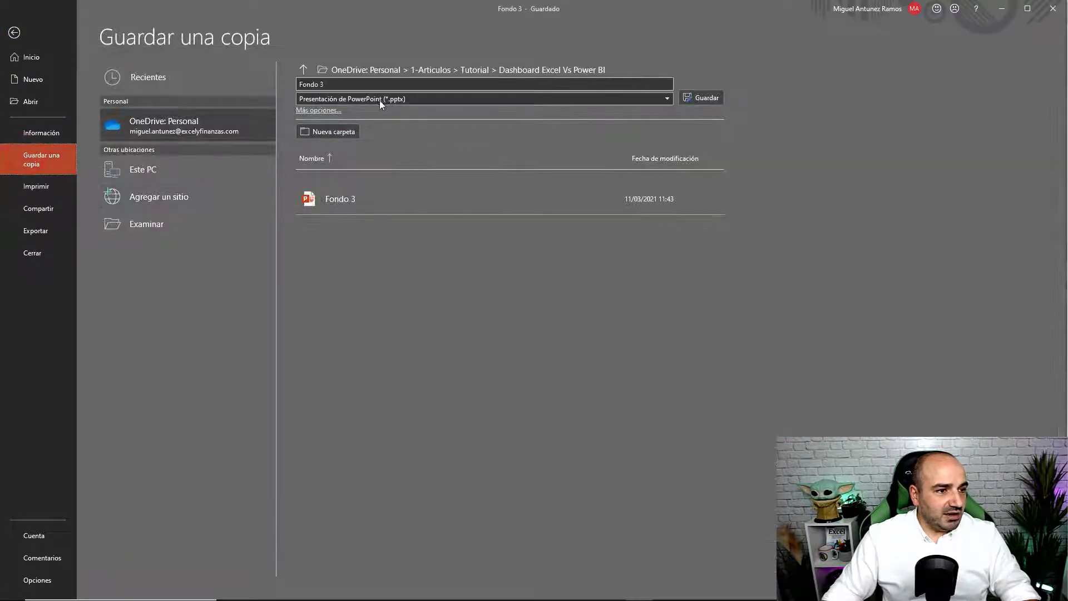
{"action": "left_click", "coordinate": [381, 99]}
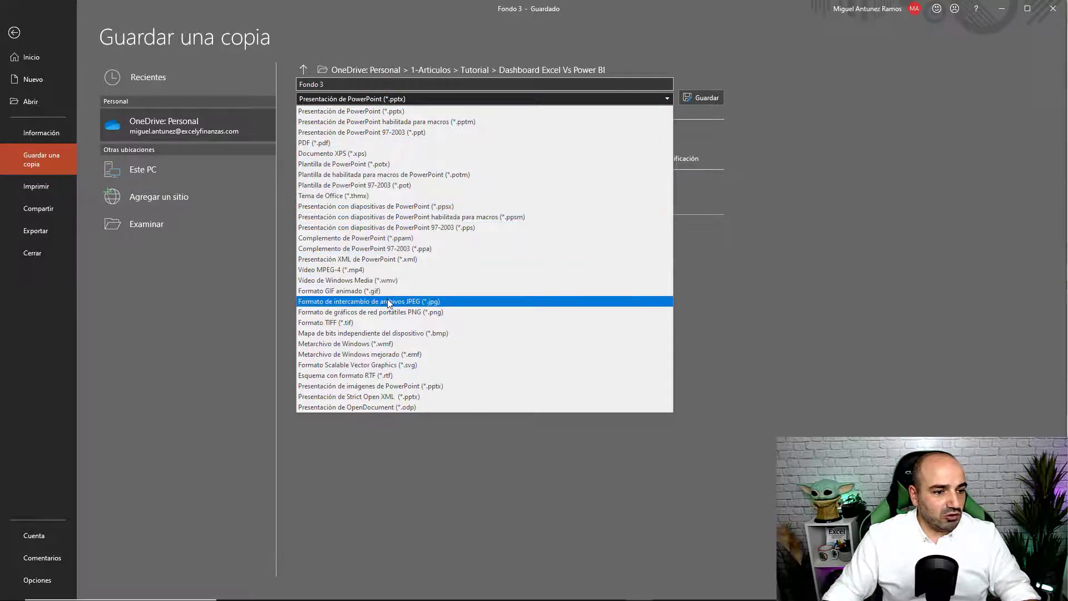
{"action": "left_click", "coordinate": [744, 271]}
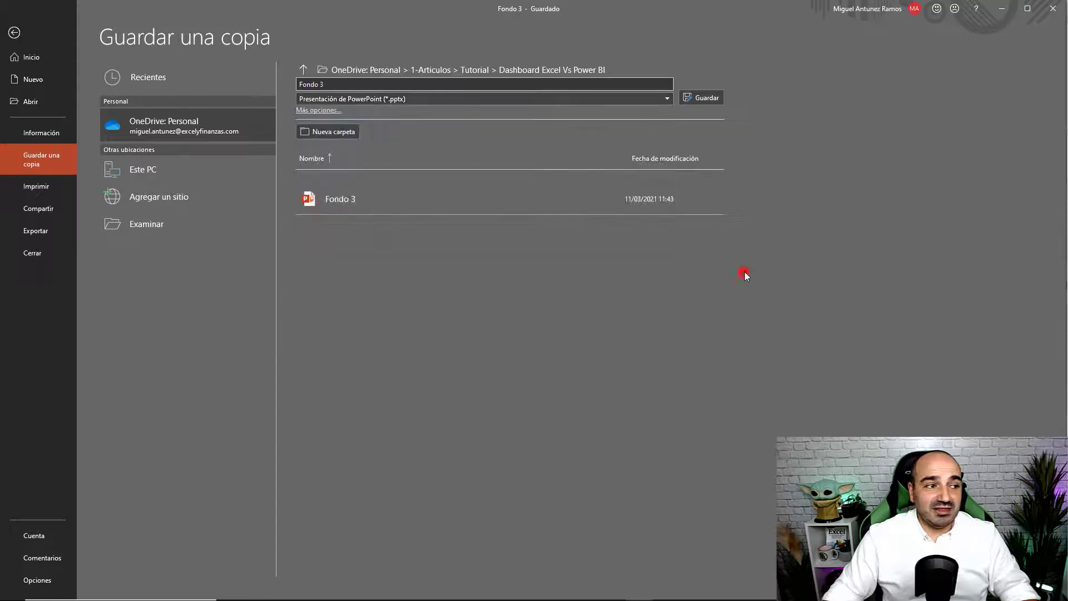
- Minimize PowerPoint and switch to the Finanzas Excel workbook
{"action": "left_click", "coordinate": [1005, 9]}
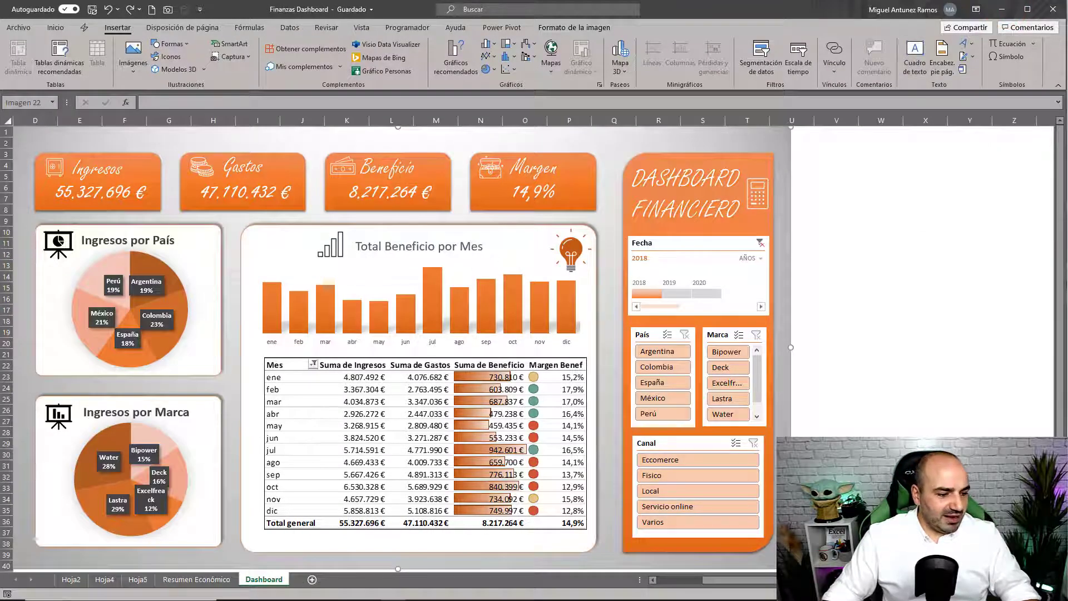
{"action": "left_click", "coordinate": [394, 589]}
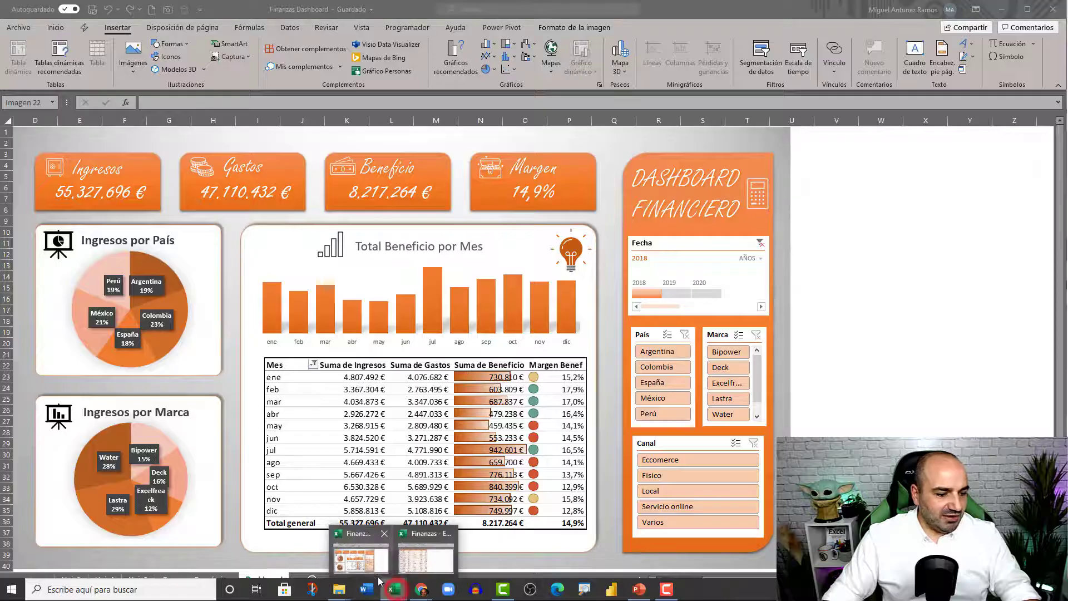
{"action": "left_click", "coordinate": [424, 564]}
{"action": "left_click", "coordinate": [634, 353]}
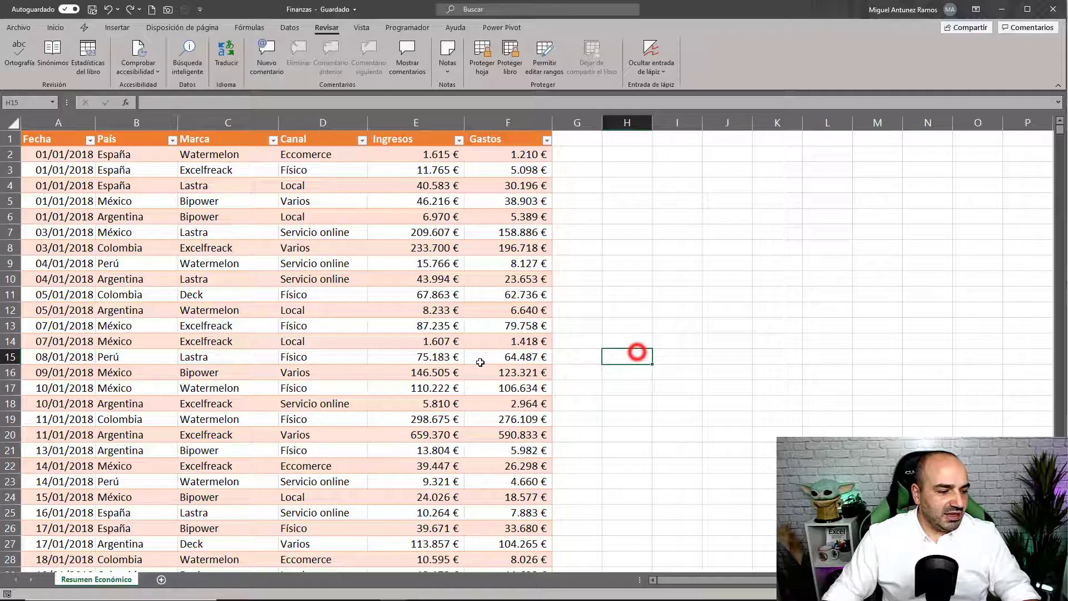
- Add a new sheet named Dashboard and turn off its gridlines
{"action": "left_click", "coordinate": [160, 580]}
{"action": "right_click", "coordinate": [153, 579]}
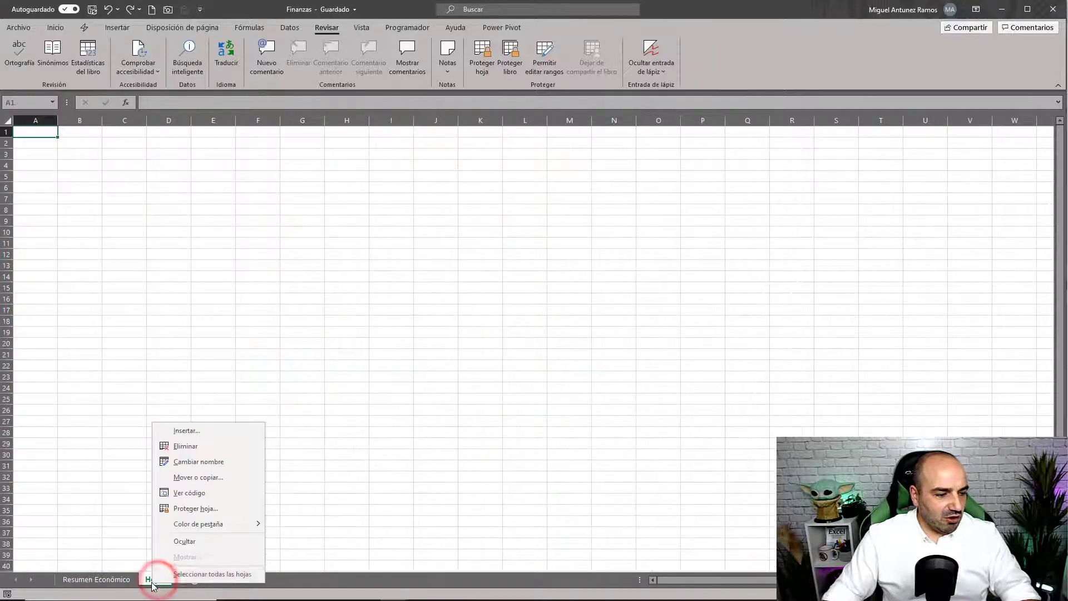
{"action": "left_click", "coordinate": [189, 461]}
{"action": "type", "text": "Du"}
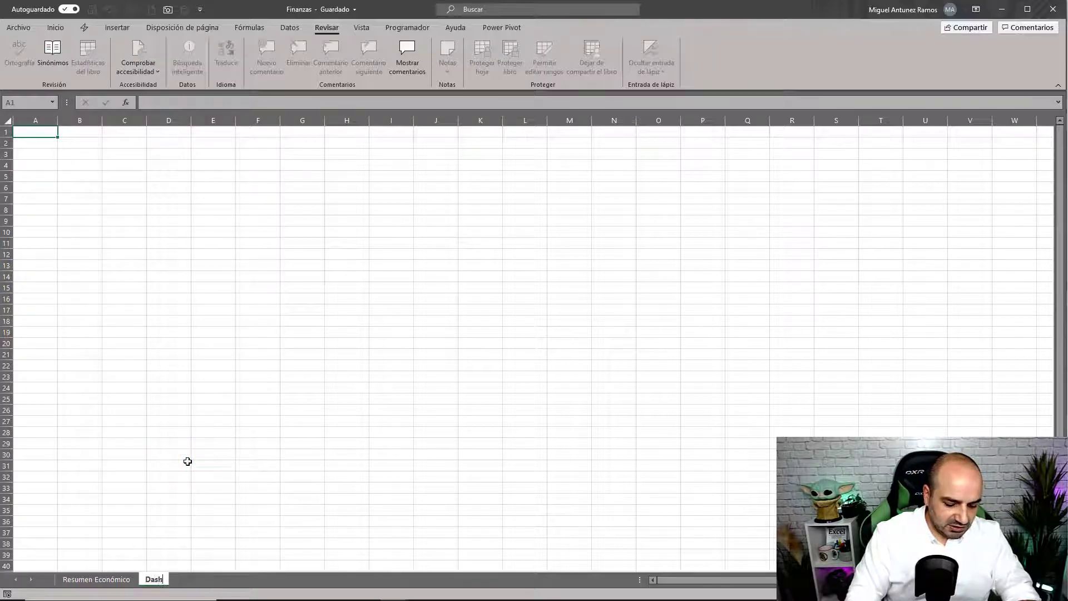
{"action": "type", "text": "d"}
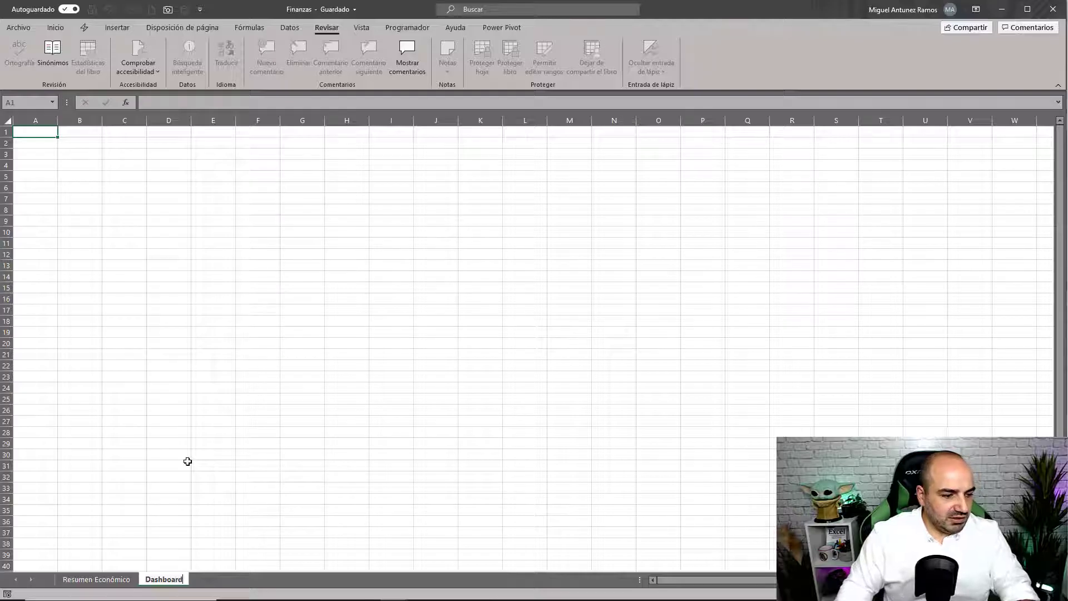
{"action": "left_click", "coordinate": [242, 289]}
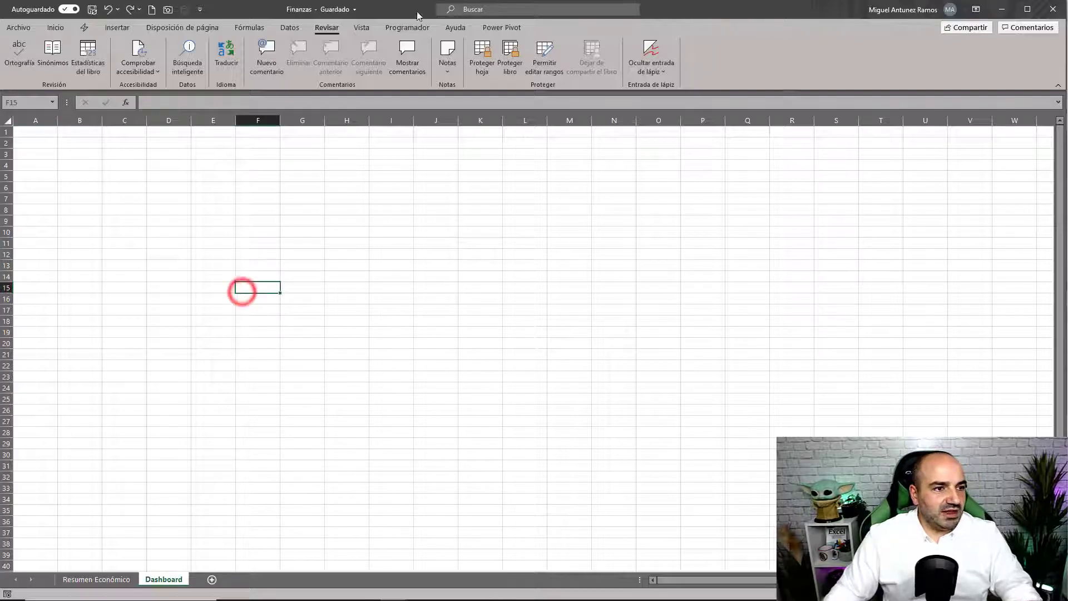
{"action": "left_click", "coordinate": [360, 27]}
{"action": "left_click", "coordinate": [336, 68]}
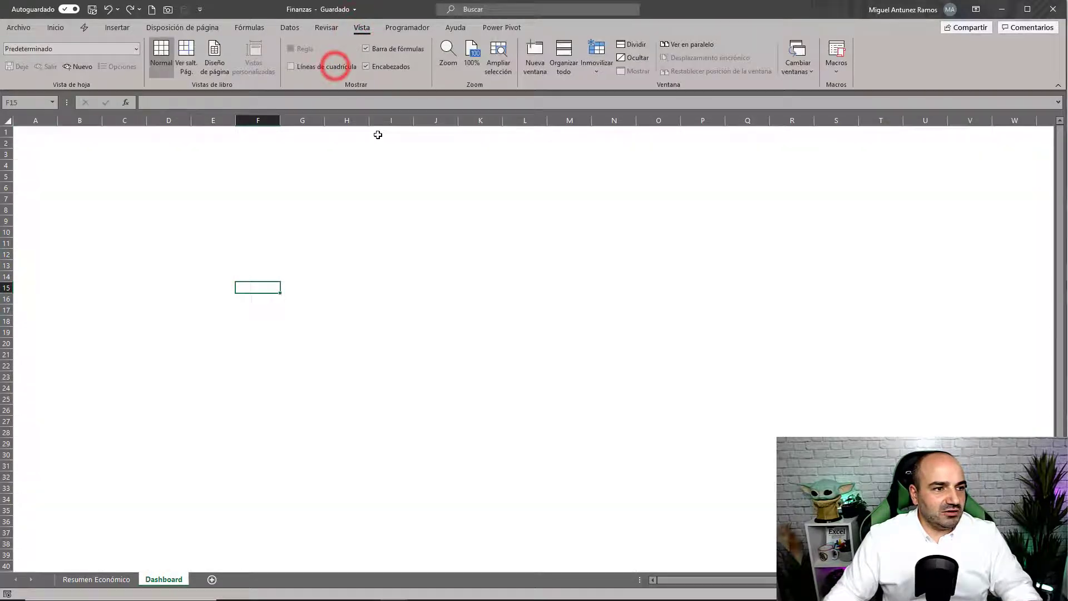
{"action": "left_click", "coordinate": [346, 176]}
- Insert the Fondo 3 image from this device onto the Dashboard sheet
{"action": "left_click", "coordinate": [117, 28]}
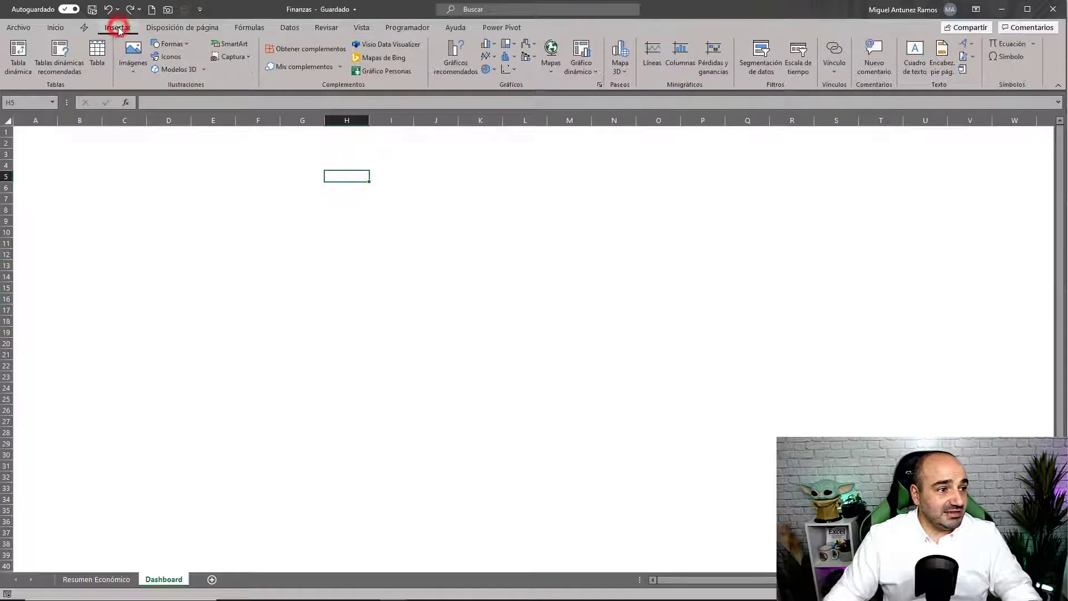
{"action": "left_click", "coordinate": [134, 55]}
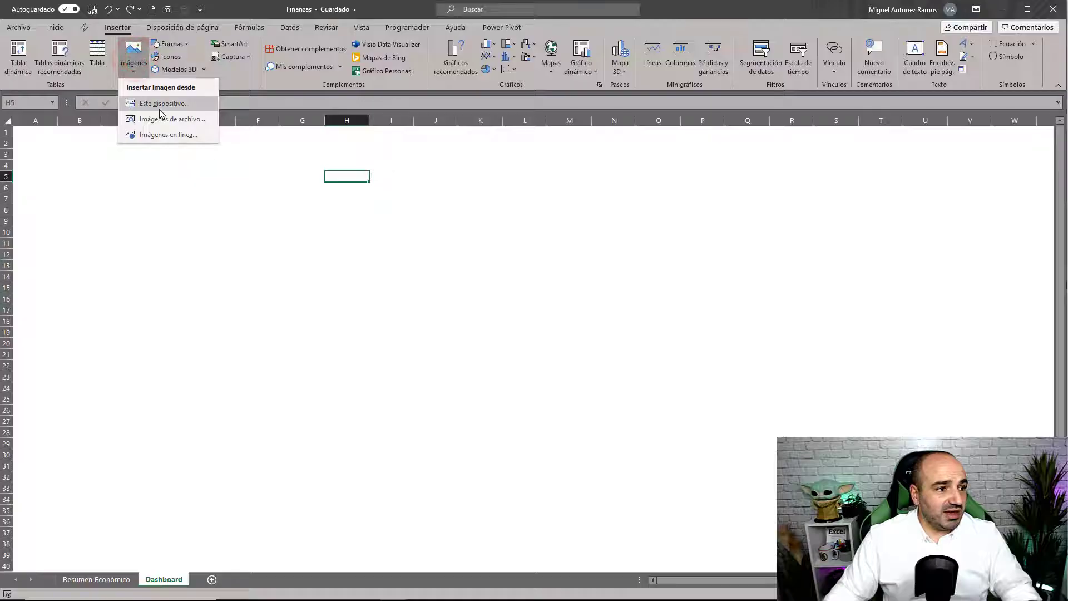
{"action": "left_click", "coordinate": [160, 104]}
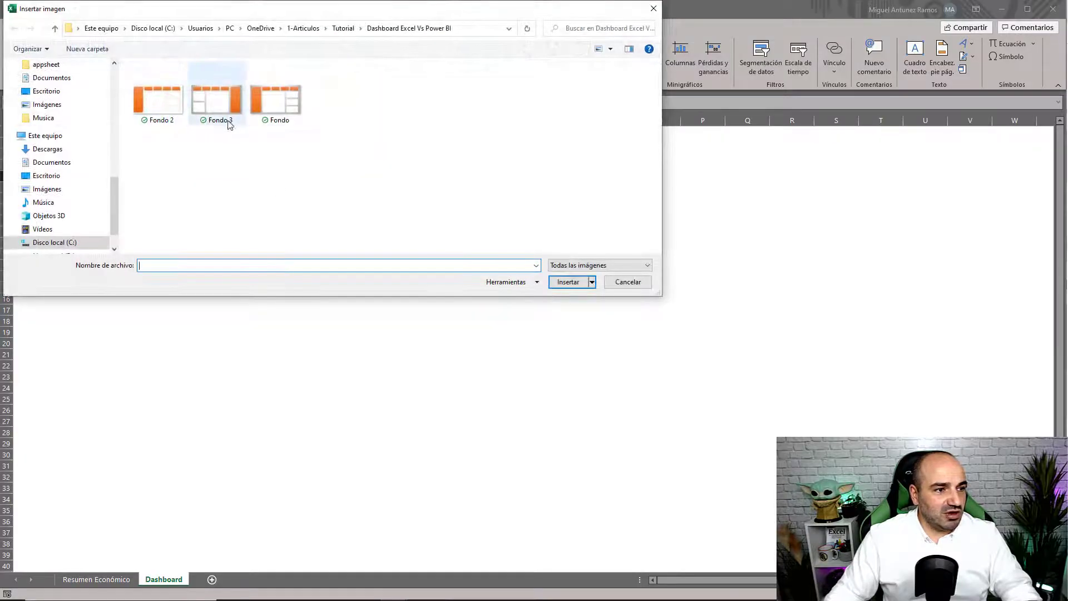
{"action": "left_click", "coordinate": [217, 99]}
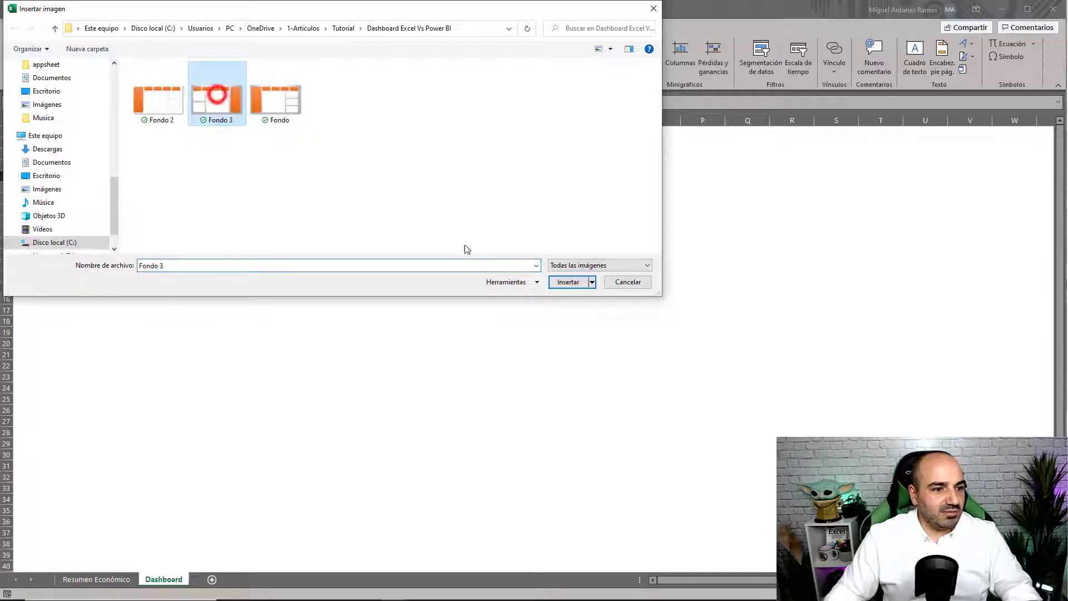
{"action": "left_click", "coordinate": [568, 281]}
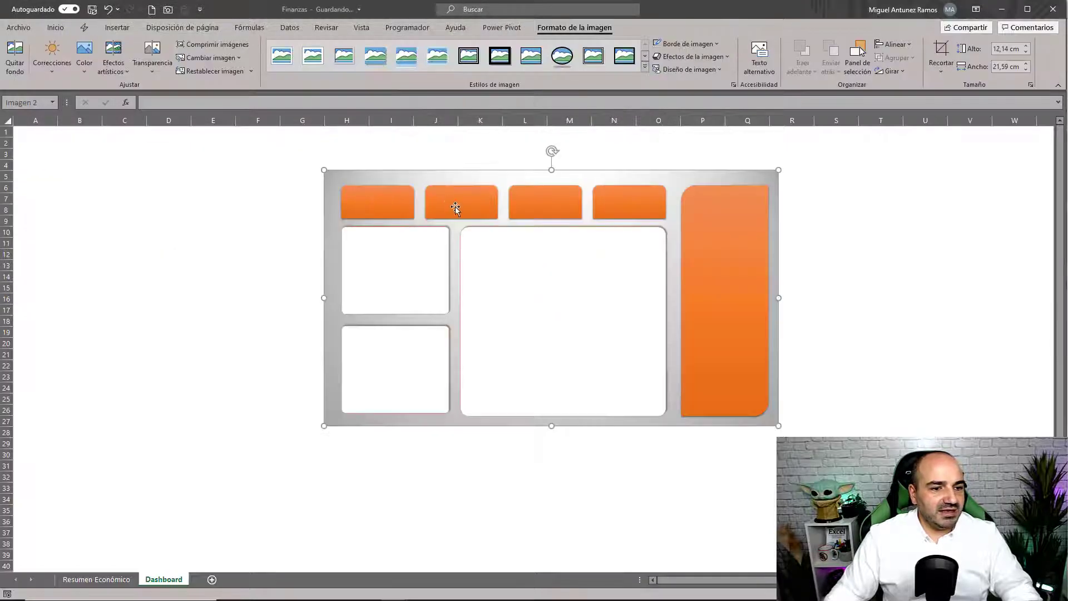
- Move the background image to the top-left corner and stretch it to about 21,18 x 37,65 cm
{"action": "left_click_drag", "start_coordinate": [548, 179], "coordinate": [238, 135]}
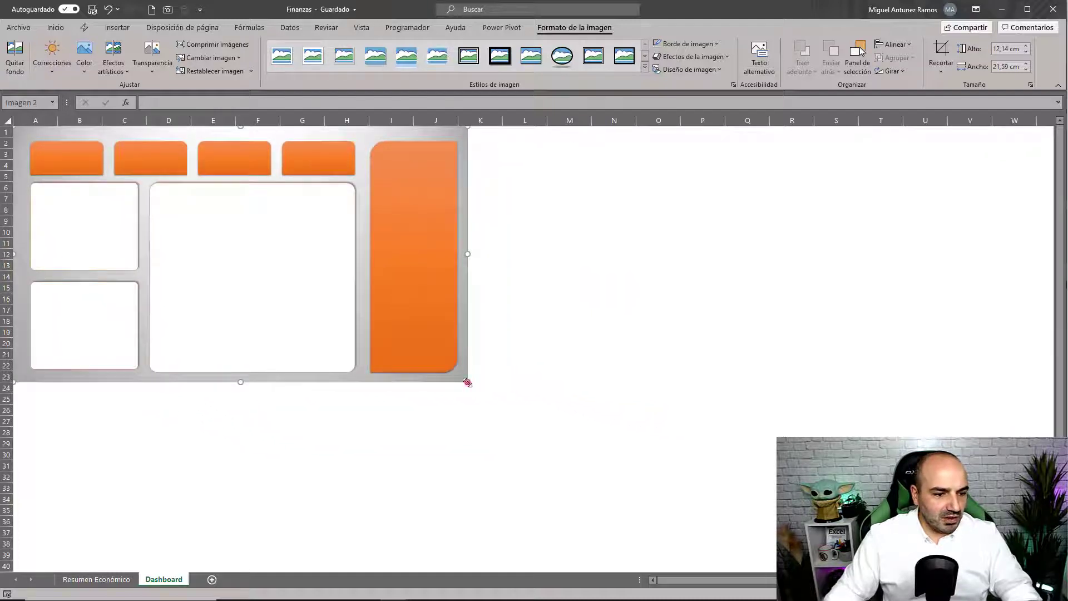
{"action": "mouse_move", "coordinate": [468, 383]}
{"action": "left_mouse_down"}
{"action": "mouse_move", "coordinate": [659, 513]}
{"action": "mouse_move", "coordinate": [642, 500]}
{"action": "left_mouse_up"}
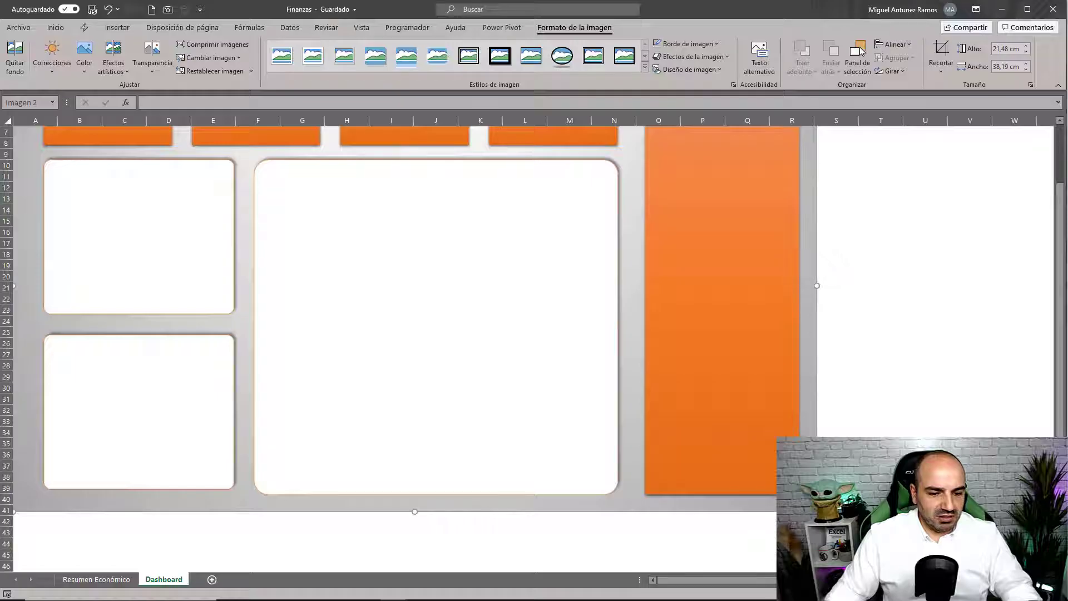
{"action": "left_click_drag", "start_coordinate": [817, 511], "coordinate": [728, 450]}
{"action": "scroll", "coordinate": [760, 518], "scroll_direction": "up", "scroll_amount": 2}
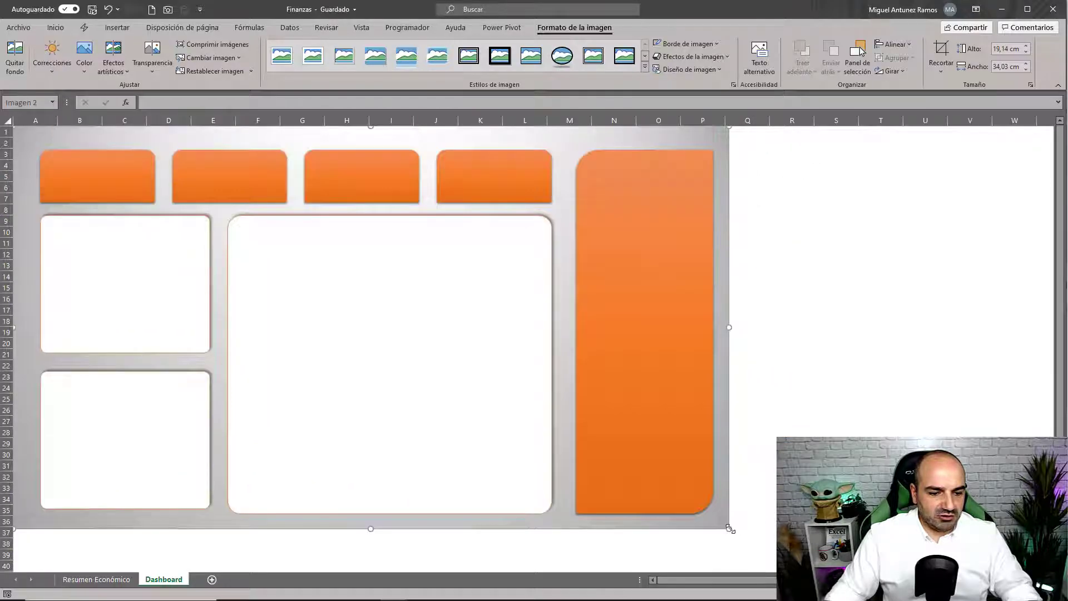
{"action": "left_click_drag", "start_coordinate": [729, 529], "coordinate": [734, 501]}
{"action": "scroll", "coordinate": [736, 503], "scroll_direction": "down", "scroll_amount": 2}
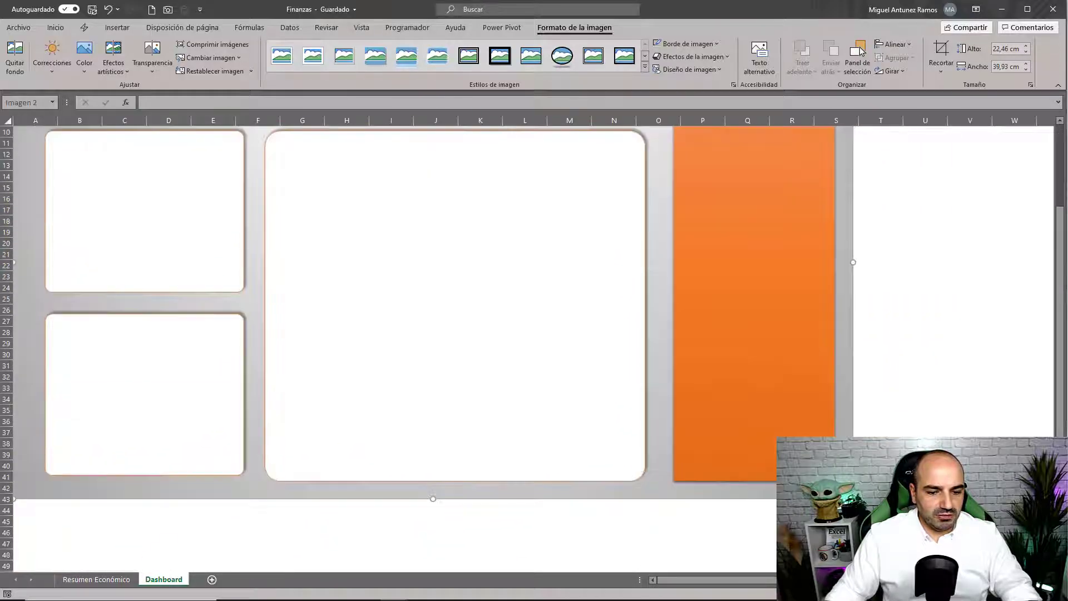
{"action": "scroll", "coordinate": [822, 272], "scroll_direction": "up", "scroll_amount": 3}
{"action": "mouse_move", "coordinate": [853, 262]}
{"action": "left_mouse_down"}
{"action": "mouse_move", "coordinate": [832, 262]}
{"action": "mouse_move", "coordinate": [805, 290]}
{"action": "left_mouse_up"}
{"action": "scroll", "coordinate": [823, 272], "scroll_direction": "down", "scroll_amount": 2}
{"action": "scroll", "coordinate": [597, 203], "scroll_direction": "up", "scroll_amount": 2}
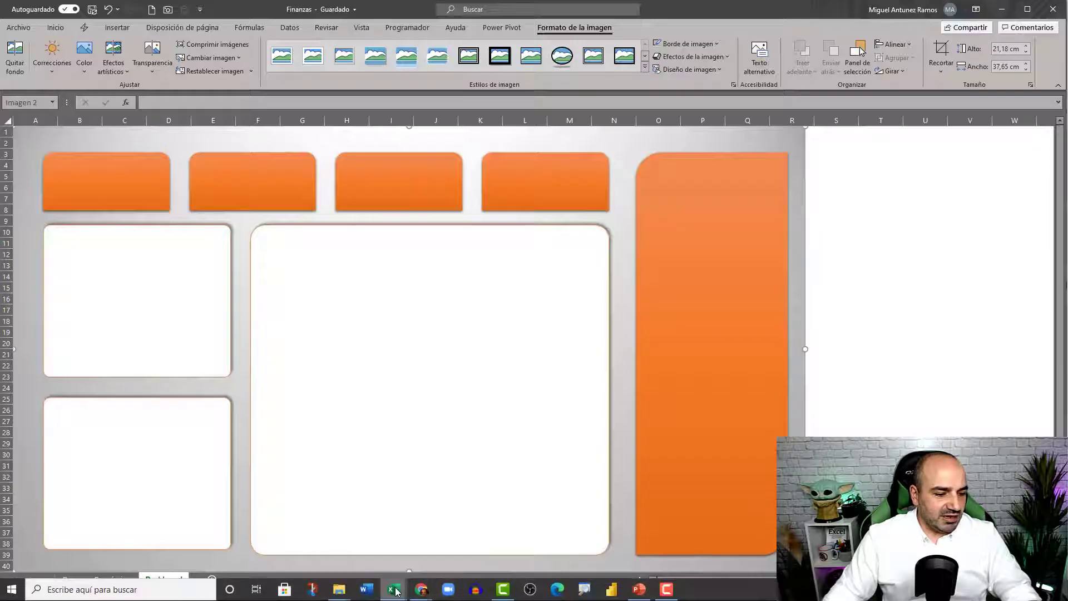
- Compare with the finished Finanzas Dashboard workbook, then open Finanzas' Resumen Económico sheet
{"action": "left_click", "coordinate": [362, 556]}
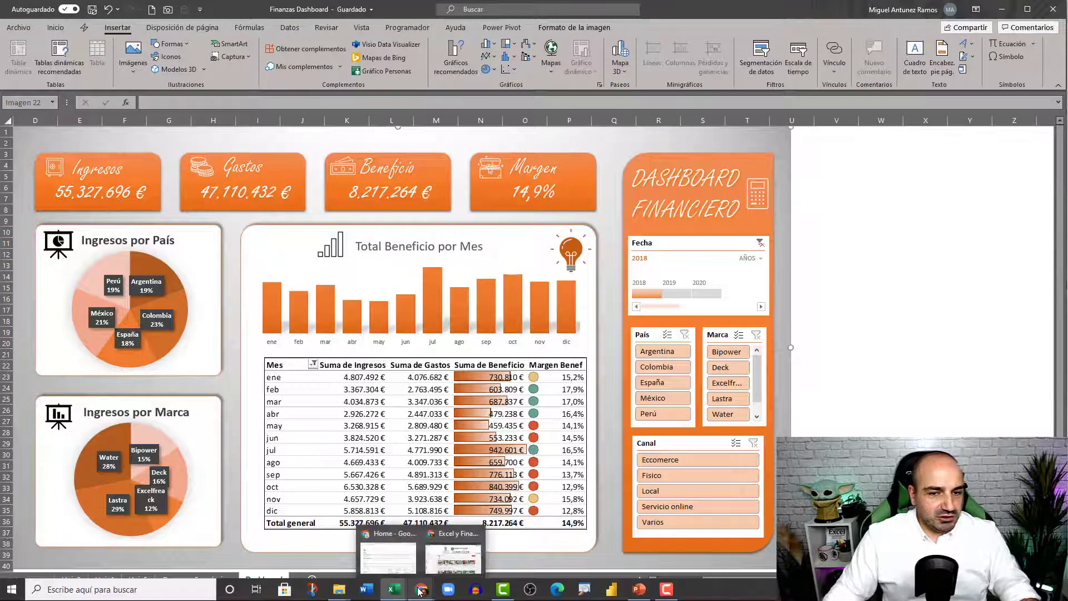
{"action": "mouse_move", "coordinate": [420, 590]}
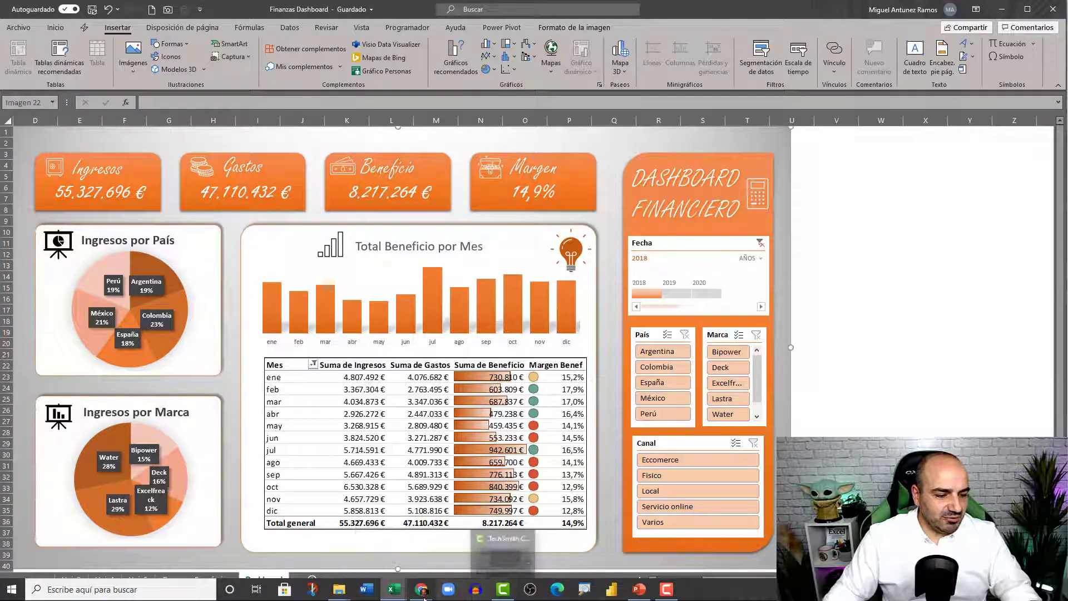
{"action": "left_click", "coordinate": [395, 590]}
{"action": "left_click", "coordinate": [415, 563]}
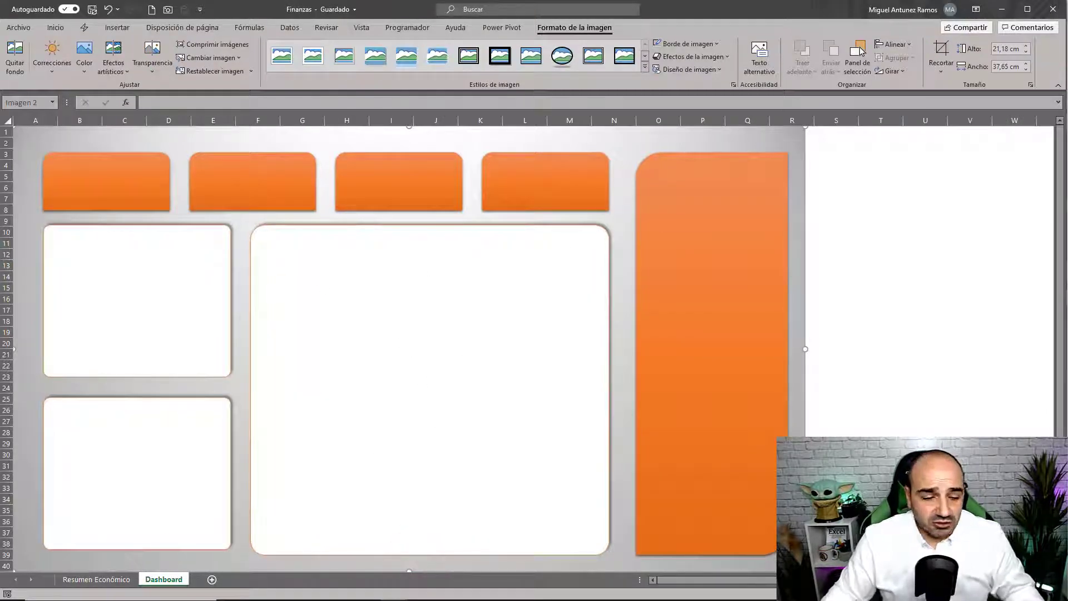
{"action": "left_click", "coordinate": [350, 554]}
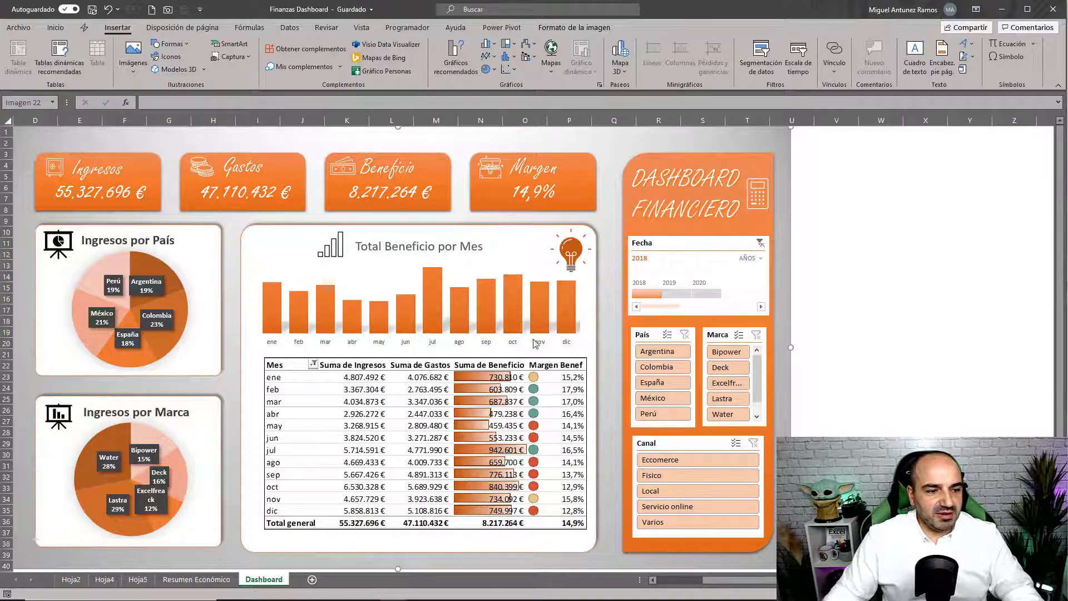
{"action": "mouse_move", "coordinate": [393, 589]}
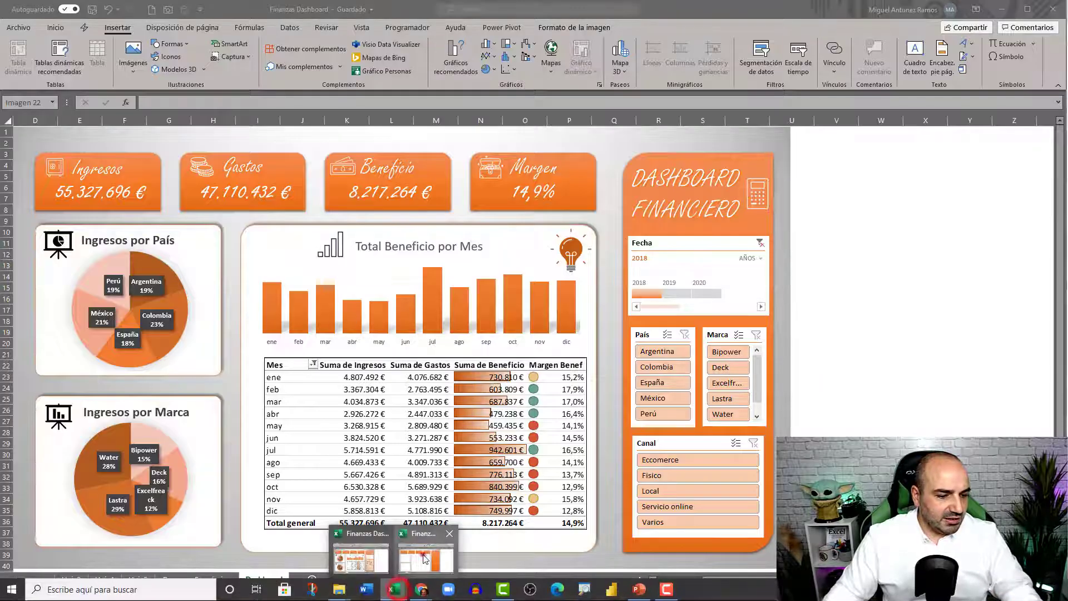
{"action": "left_click", "coordinate": [422, 553]}
{"action": "left_click", "coordinate": [96, 579]}
- Add a Beneficio header in G1 to extend the data table
{"action": "left_click", "coordinate": [302, 233]}
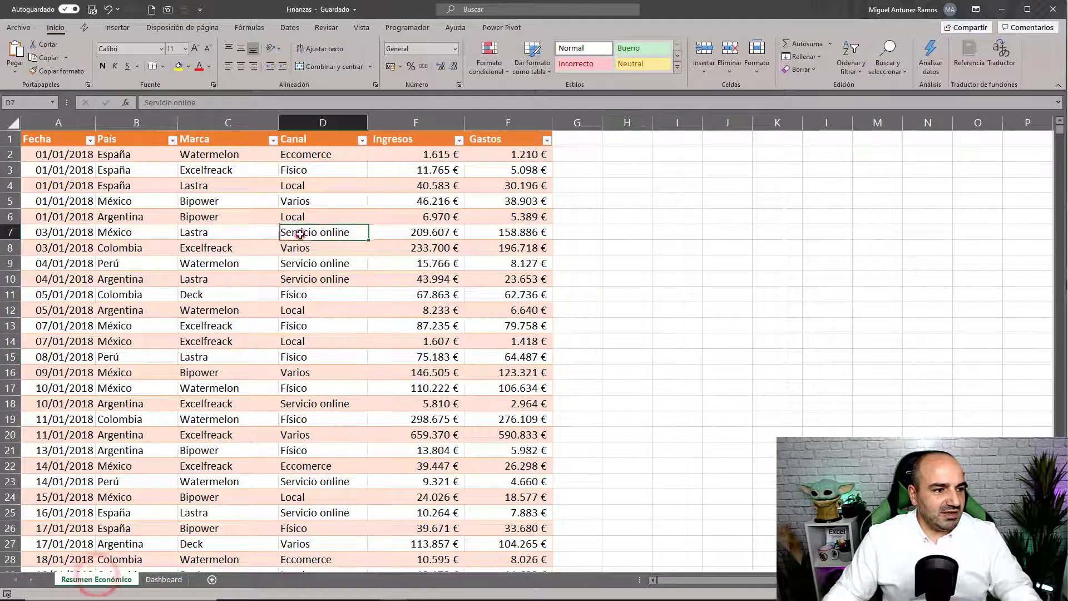
{"action": "left_click", "coordinate": [559, 138]}
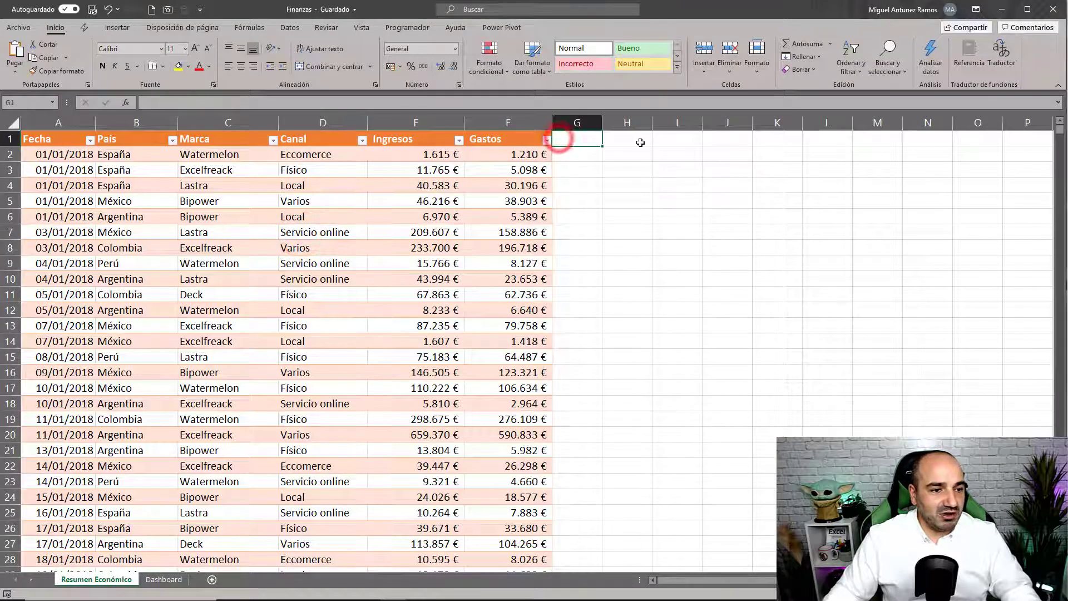
{"action": "type", "text": "Benefcic"}
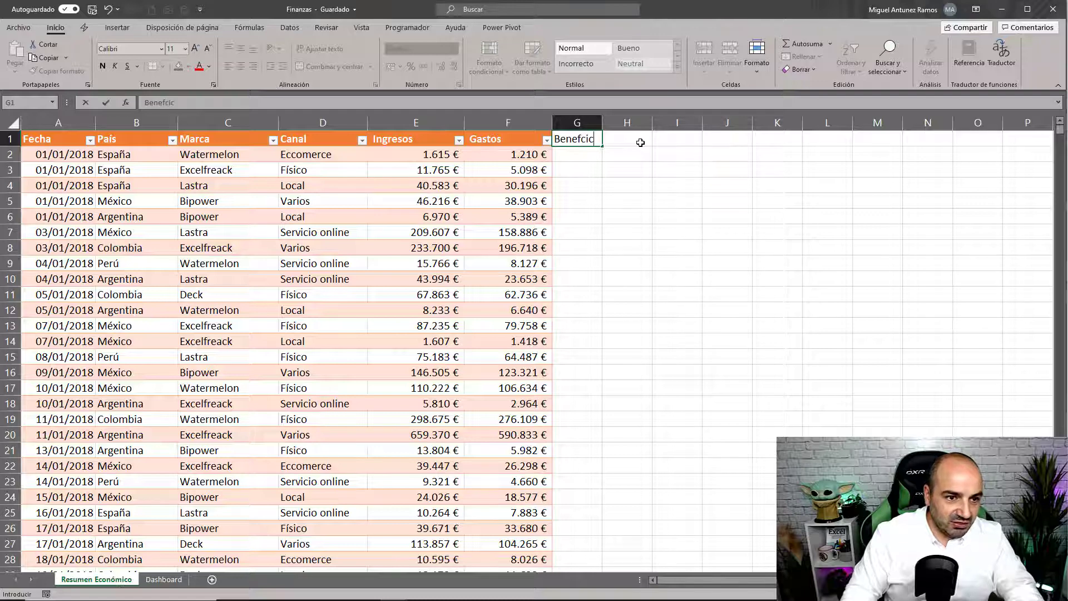
{"action": "key", "text": "BackSpace"}
{"action": "key", "text": "BackSpace"}
{"action": "type", "text": "icio"}
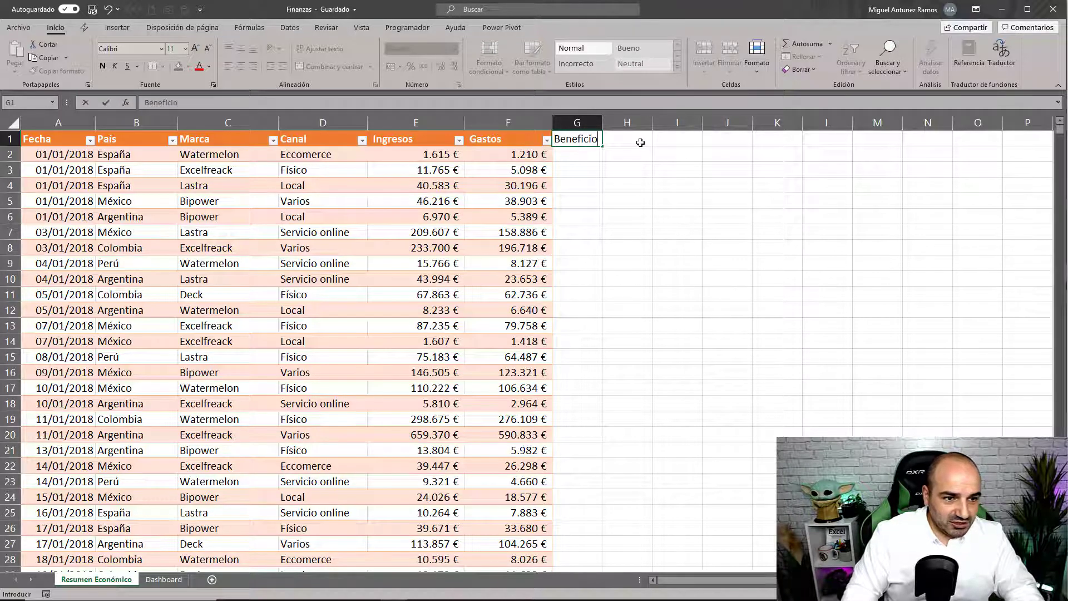
{"action": "key", "text": "Return"}
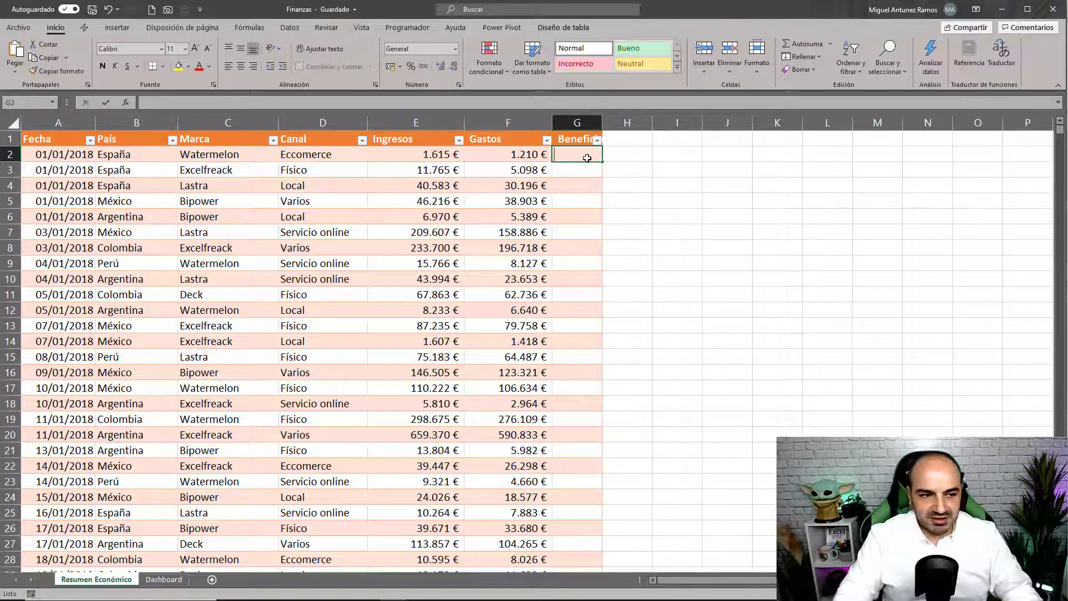
{"action": "type", "text": "="}
{"action": "left_click", "coordinate": [437, 154]}
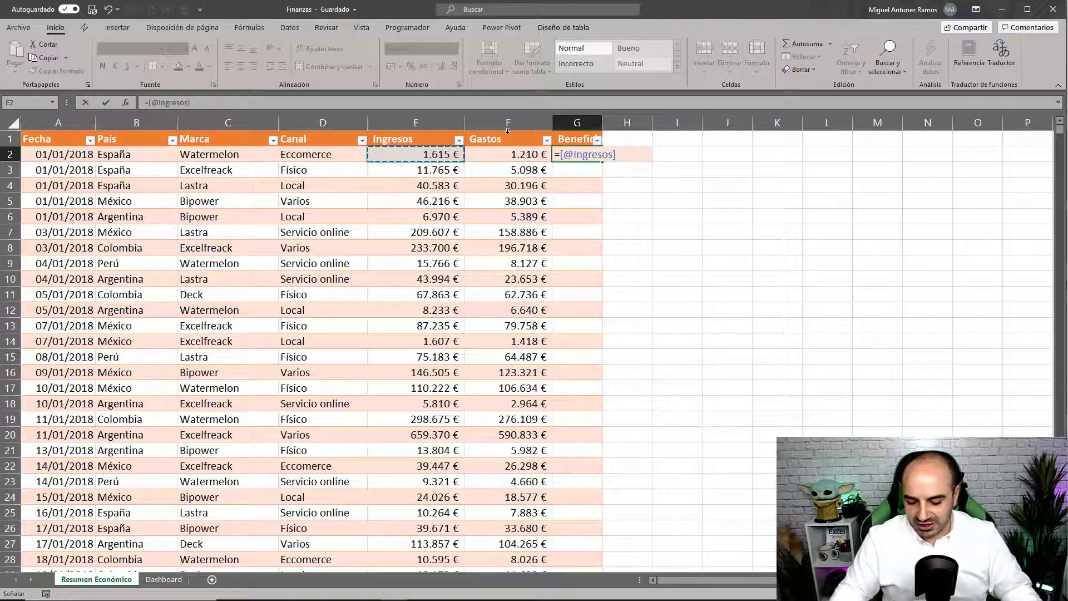
{"action": "type", "text": "-"}
{"action": "key", "text": "Left"}
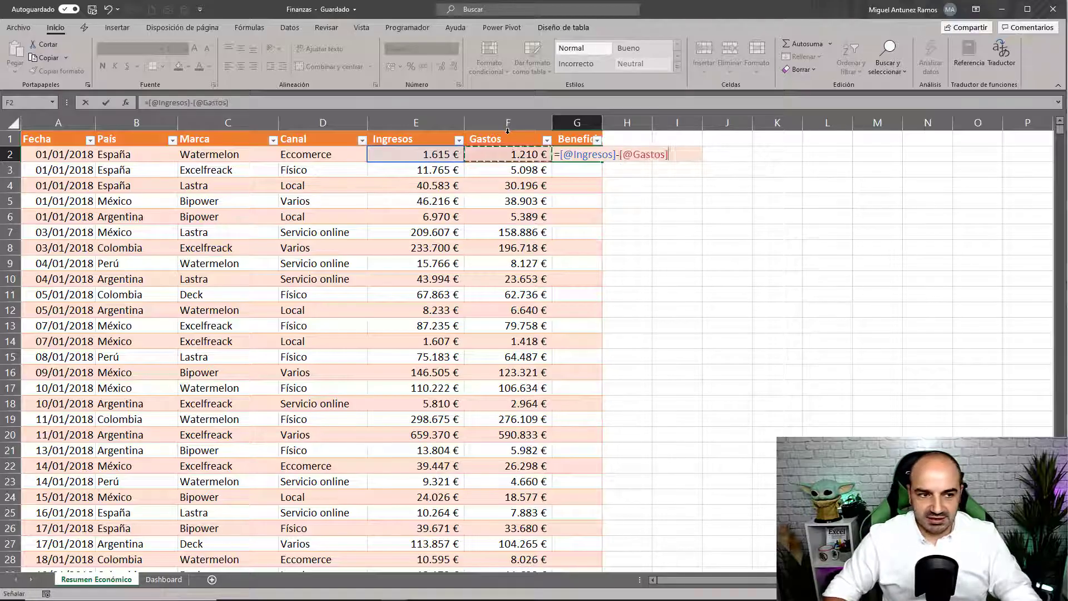
{"action": "key", "text": "Return"}
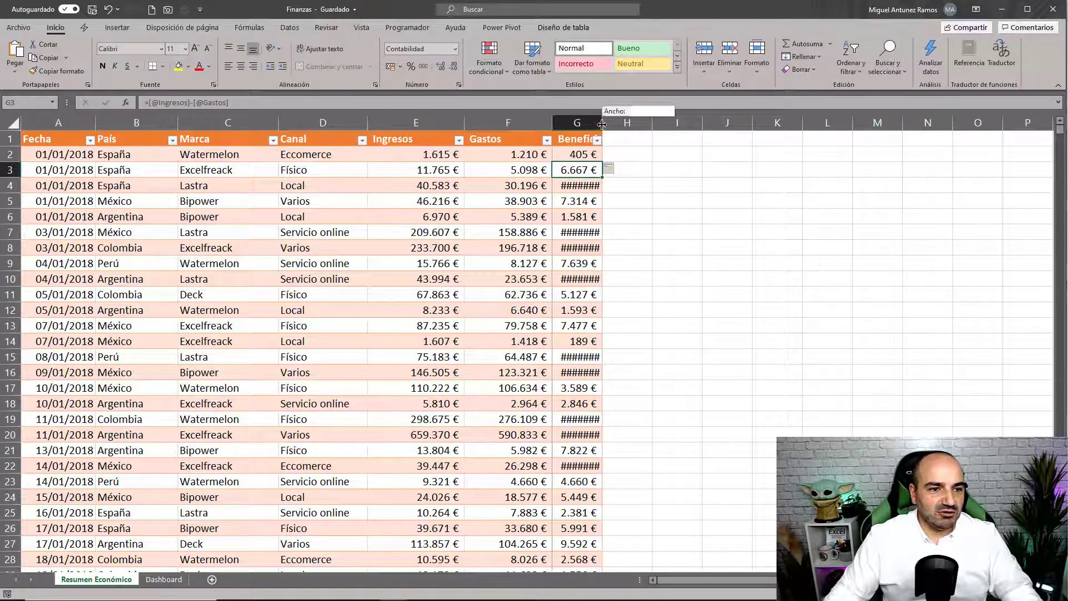
{"action": "double_click", "coordinate": [602, 123]}
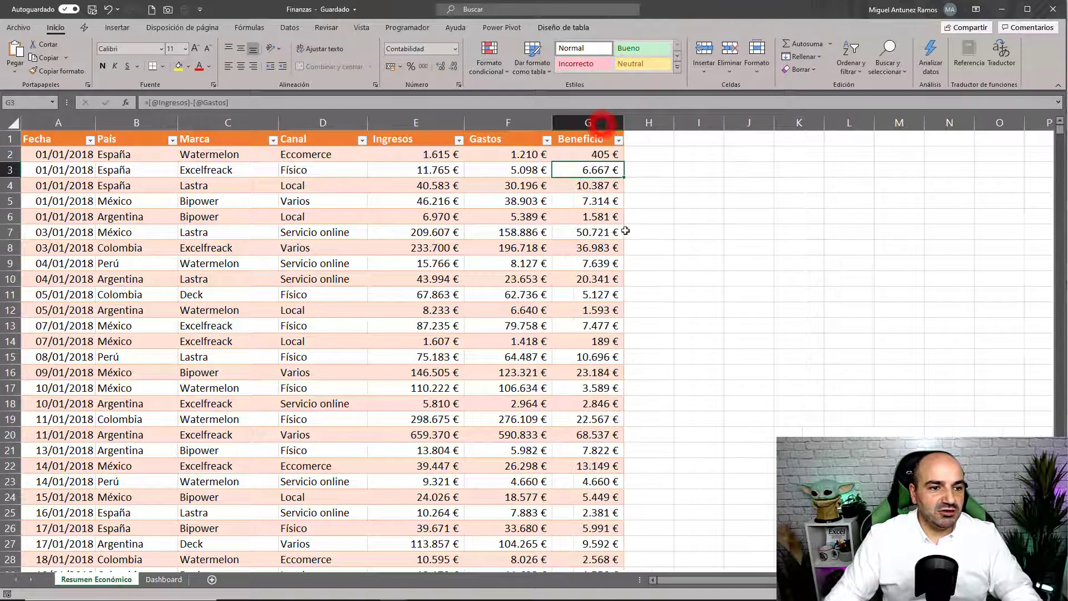
{"action": "left_click", "coordinate": [644, 143]}
{"action": "type", "text": "Margen"}
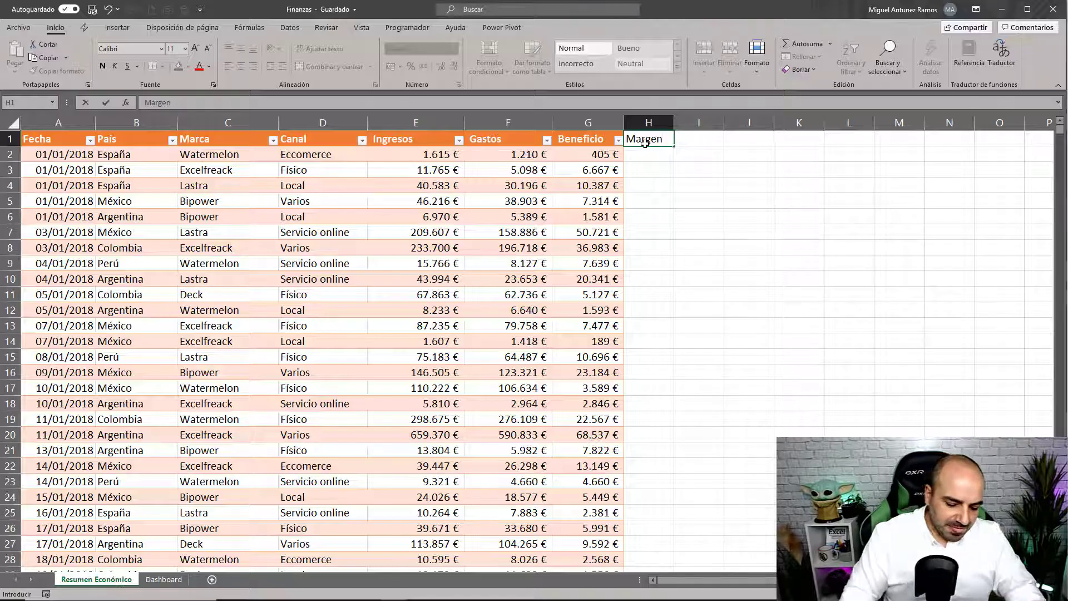
{"action": "type", "text": " KO"}
{"action": "key", "text": "ctrl+Return"}
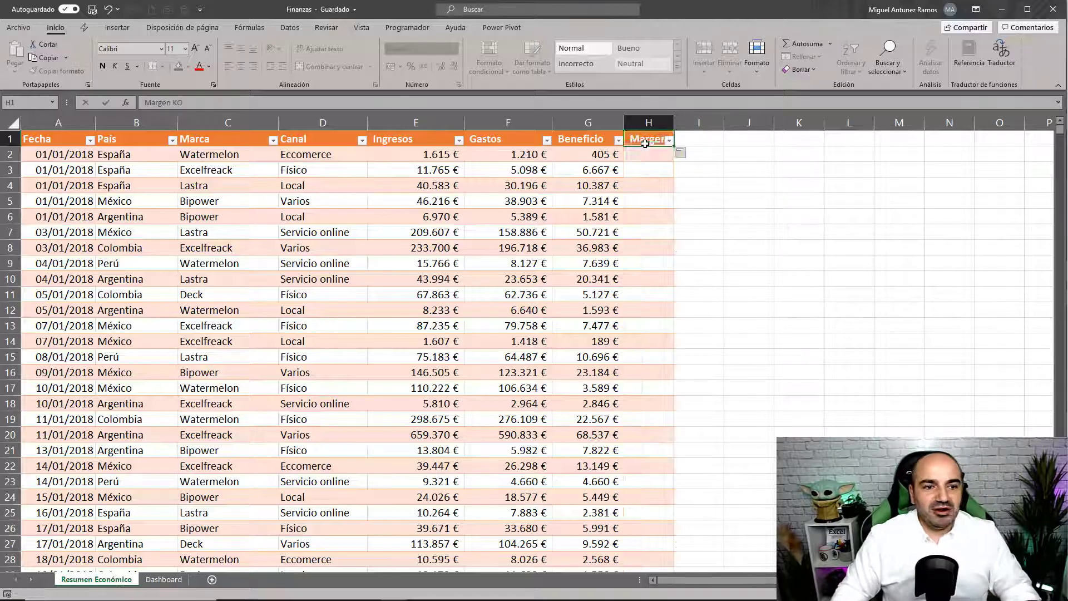
{"action": "key", "text": "Return"}
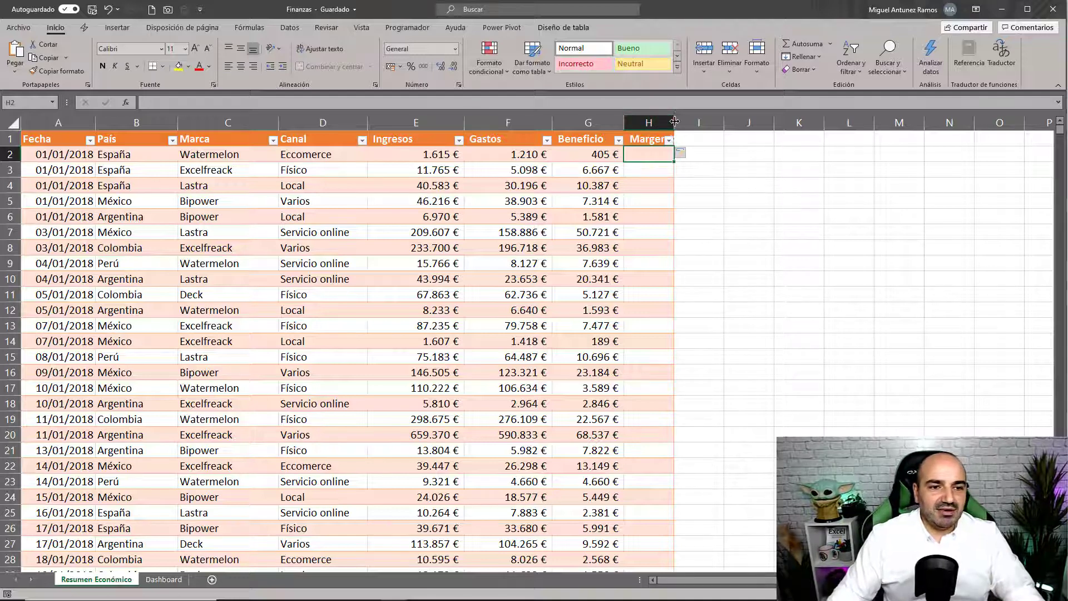
{"action": "left_click_drag", "start_coordinate": [673, 122], "coordinate": [698, 121]}
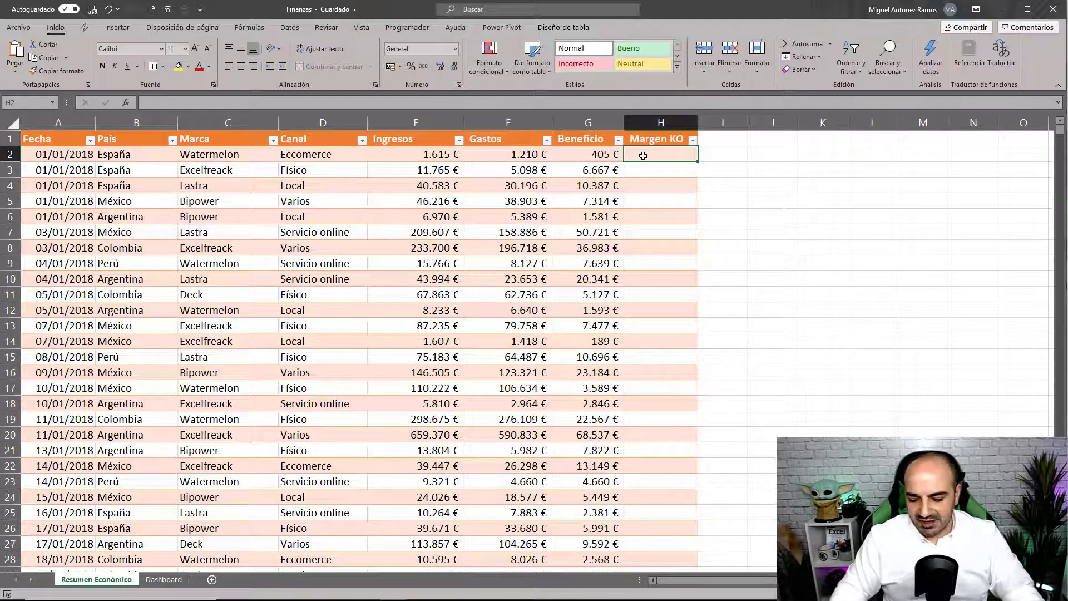
{"action": "type", "text": "="}
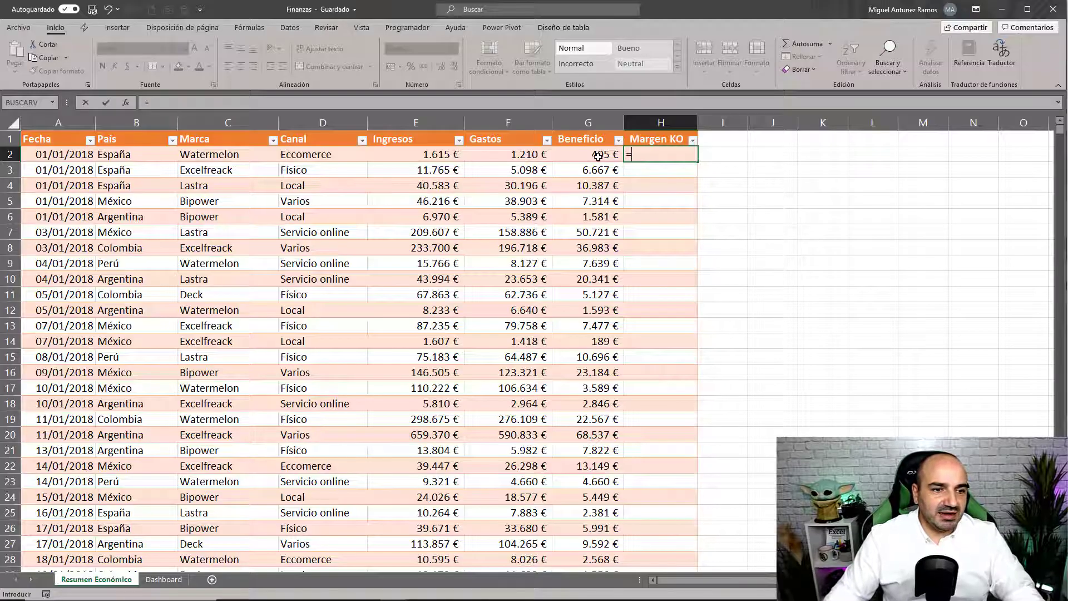
{"action": "left_click", "coordinate": [598, 156]}
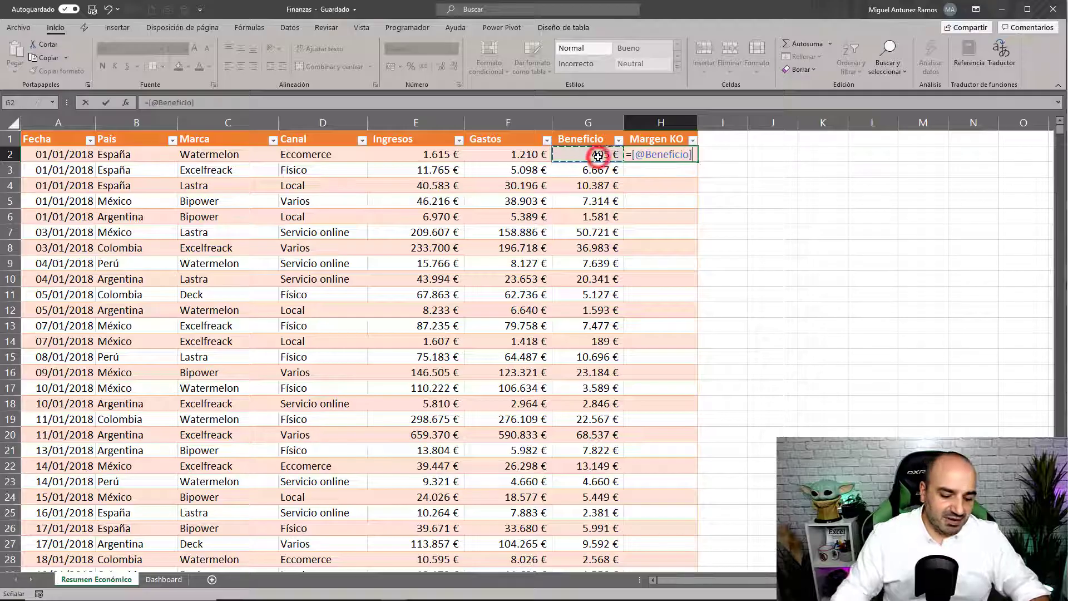
{"action": "type", "text": "/"}
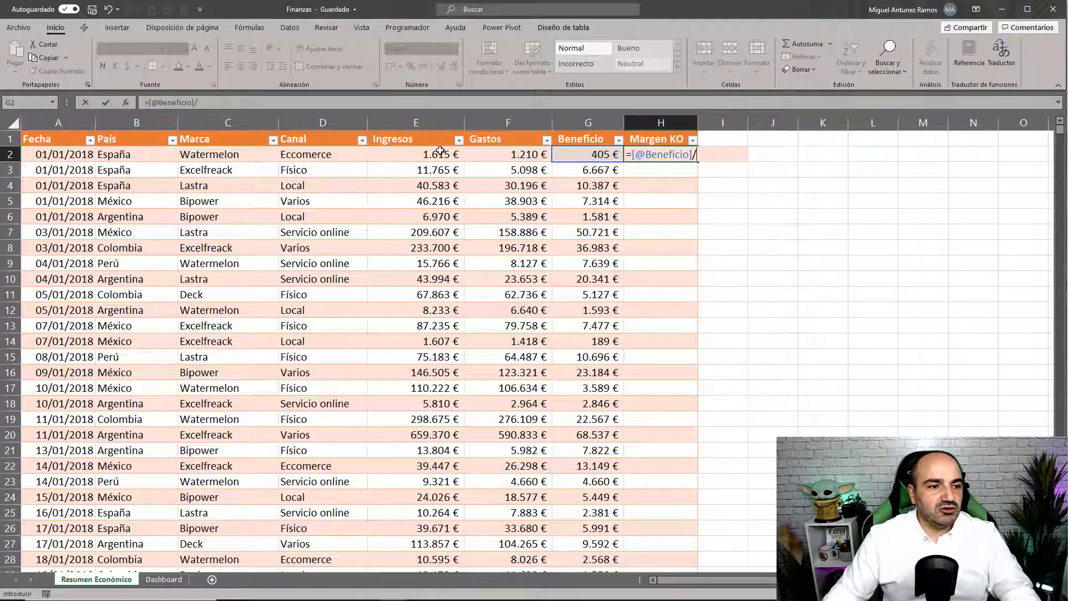
{"action": "left_click", "coordinate": [440, 151]}
{"action": "key", "text": "Return"}
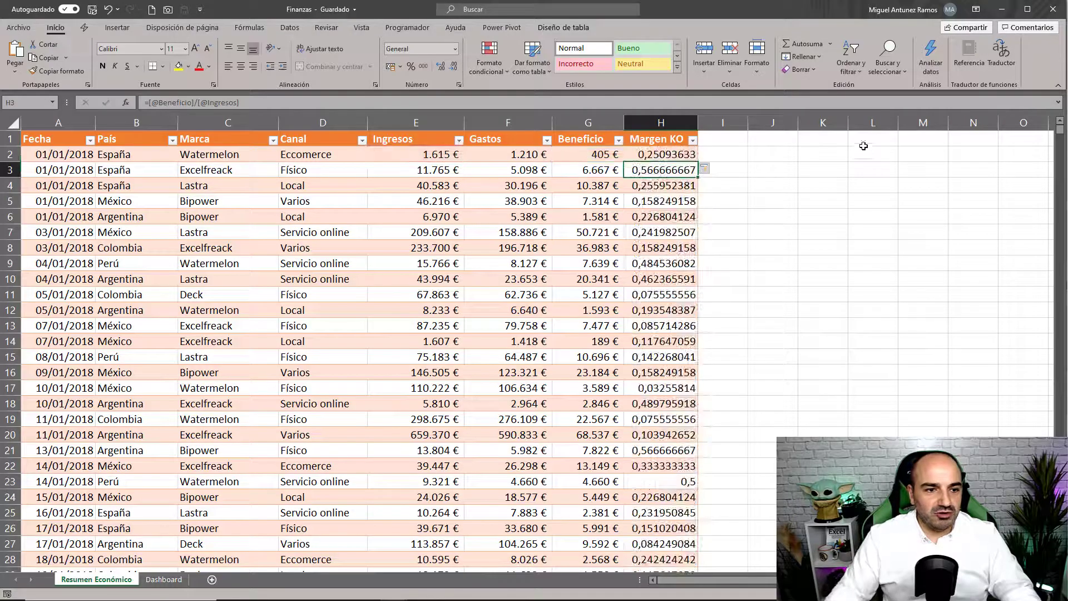
- Format column H as percentages and check the G2 and H2 formulas
{"action": "left_click", "coordinate": [678, 130]}
{"action": "left_click", "coordinate": [410, 66]}
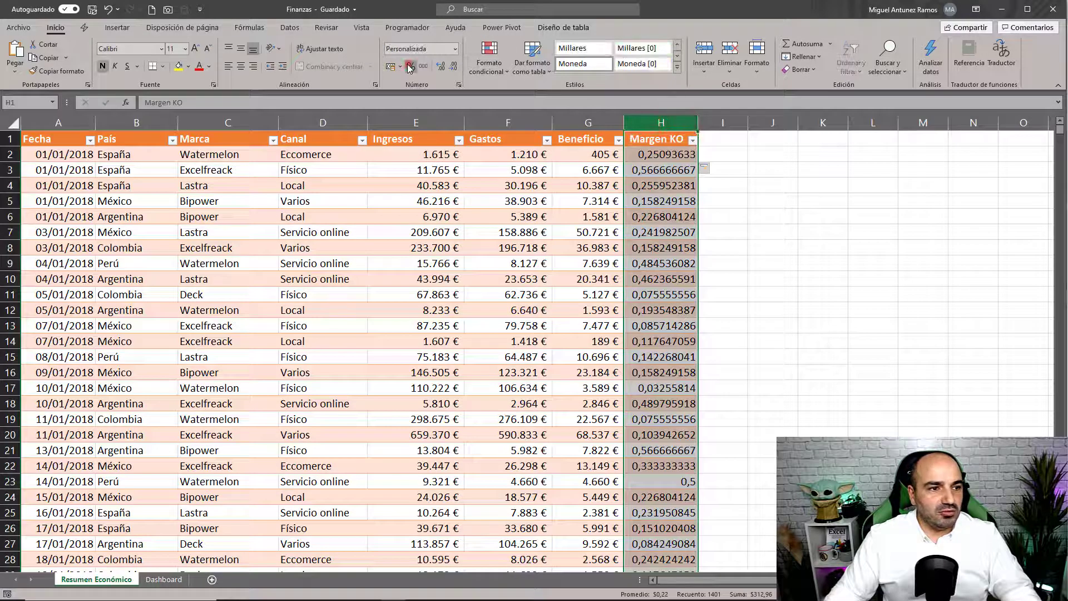
{"action": "left_click", "coordinate": [563, 159]}
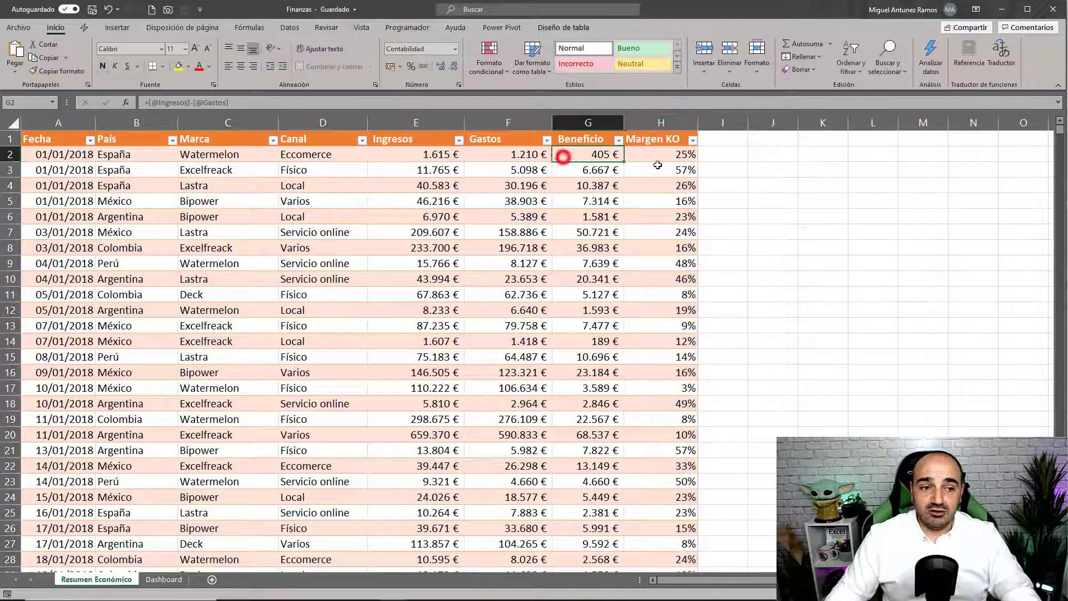
{"action": "left_click", "coordinate": [676, 157]}
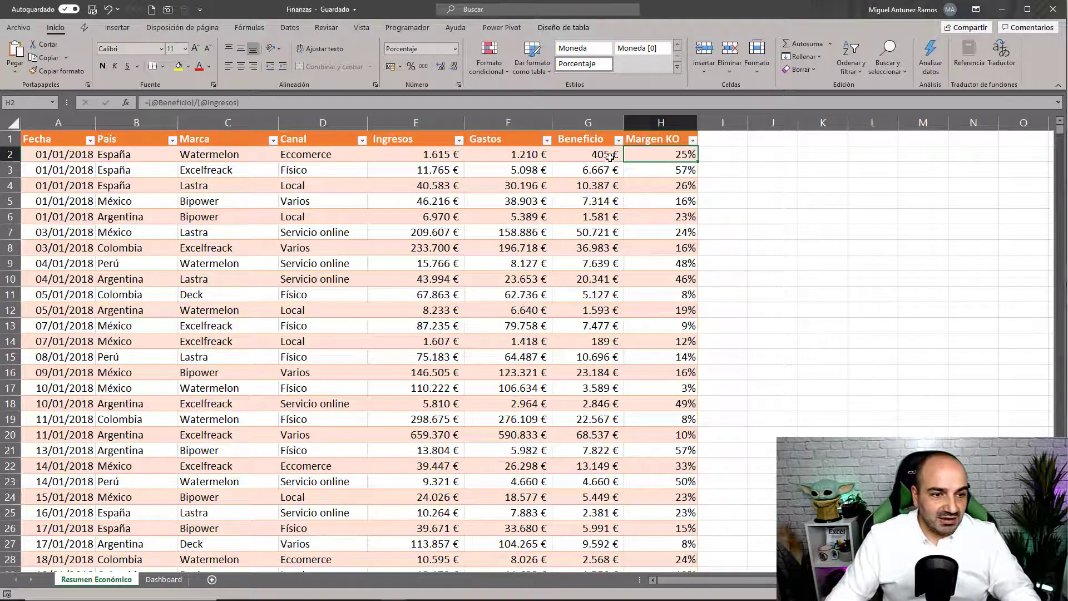
{"action": "left_click", "coordinate": [610, 156]}
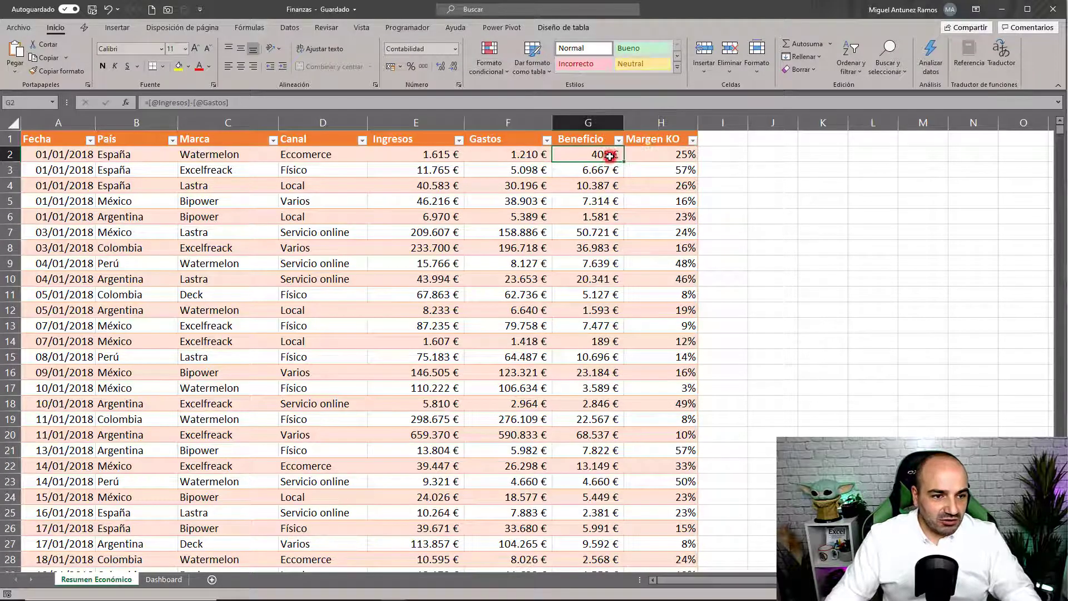
{"action": "left_click", "coordinate": [682, 155]}
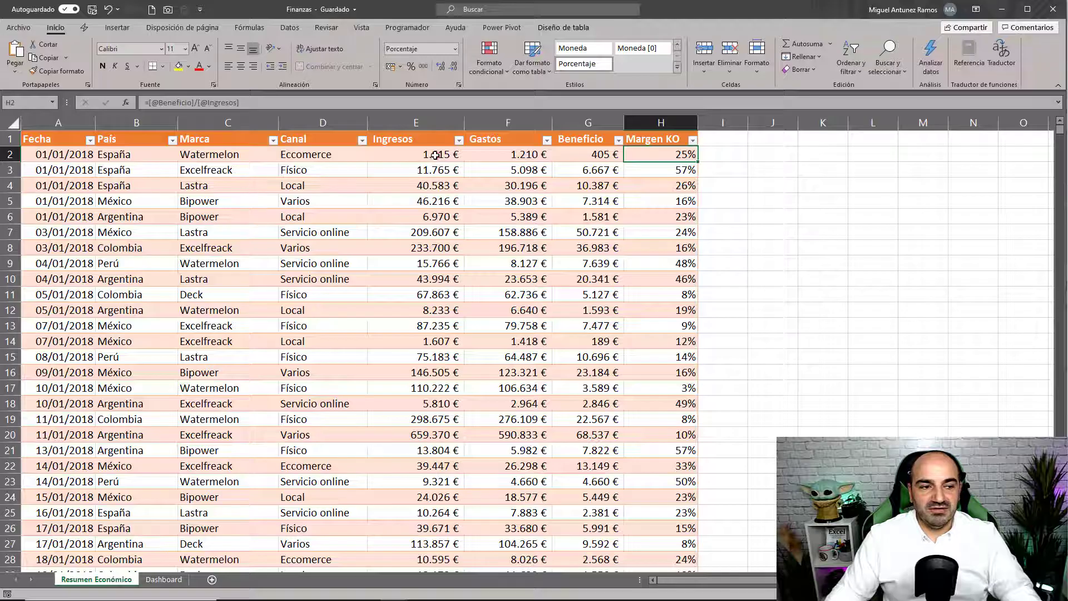
{"action": "left_click", "coordinate": [435, 156]}
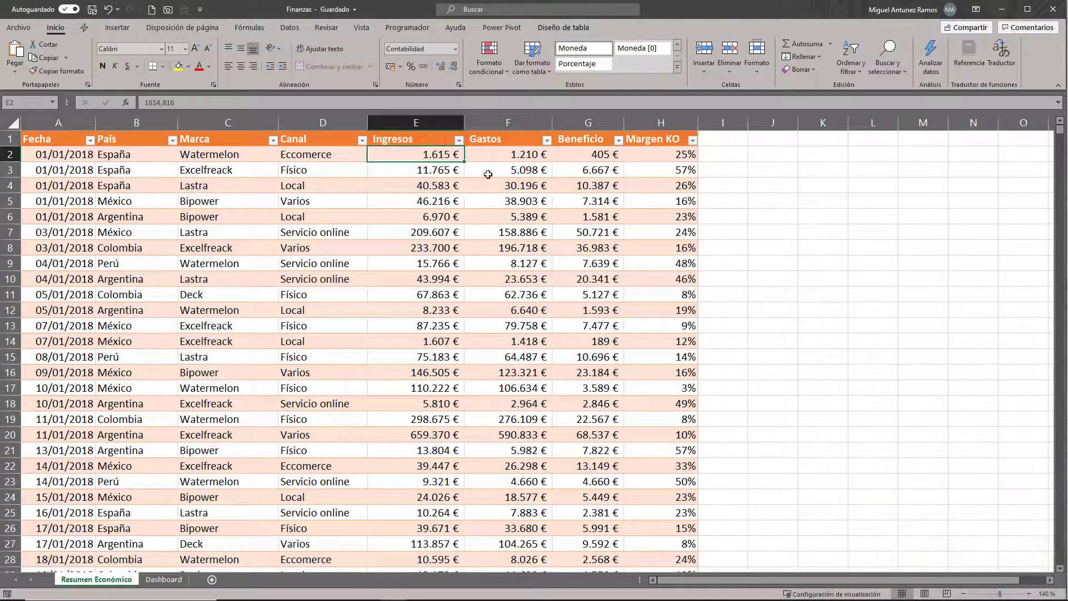
{"action": "left_click", "coordinate": [442, 190]}
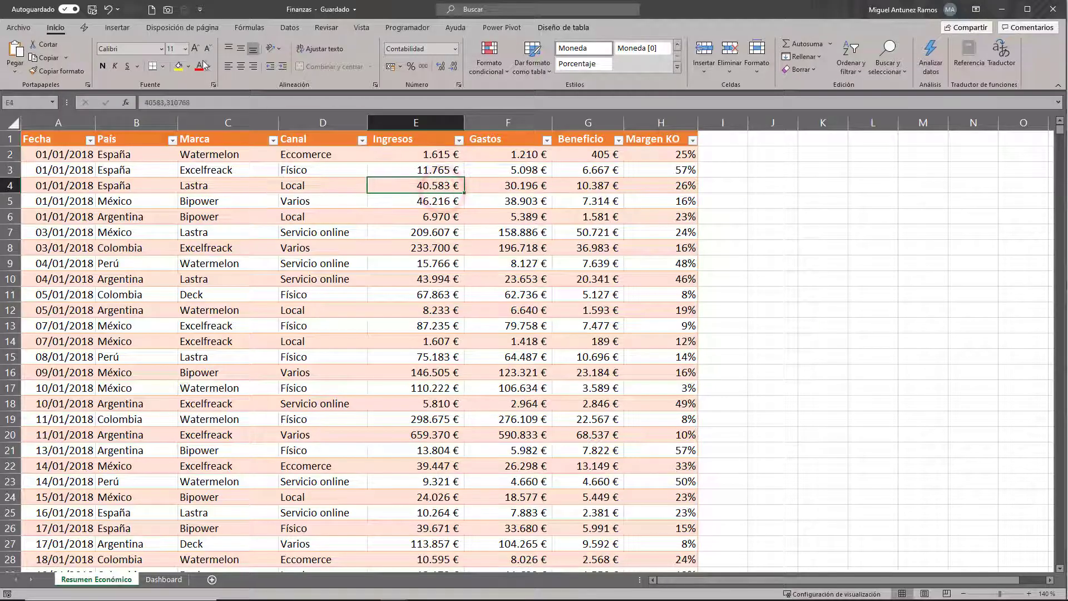
- Create a pivot table on a new sheet with Fecha rows grouped by month only
{"action": "left_click", "coordinate": [115, 28]}
{"action": "left_click", "coordinate": [18, 51]}
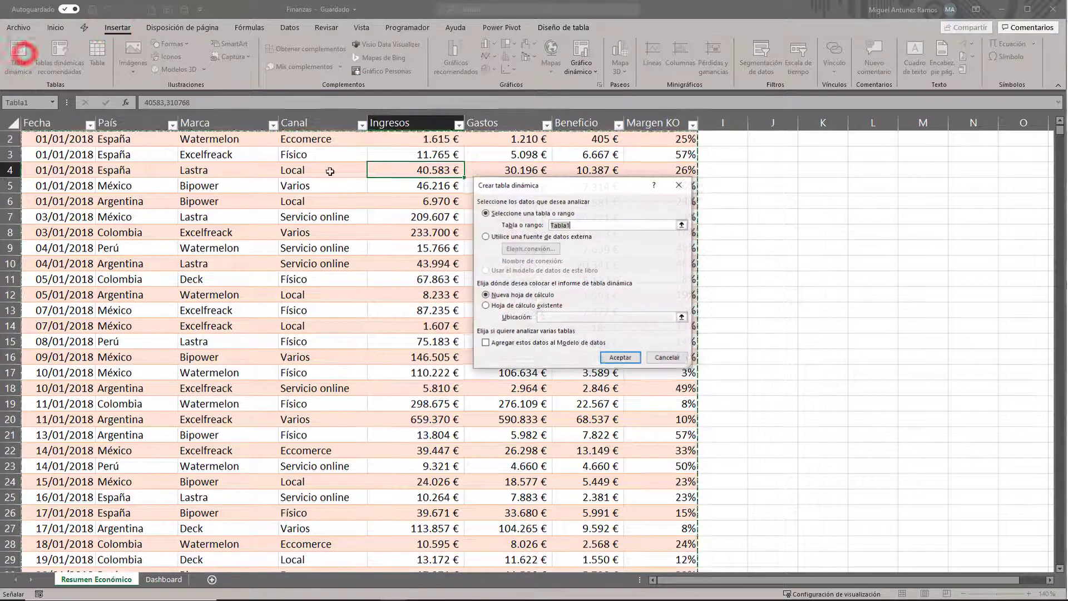
{"action": "left_click", "coordinate": [621, 358]}
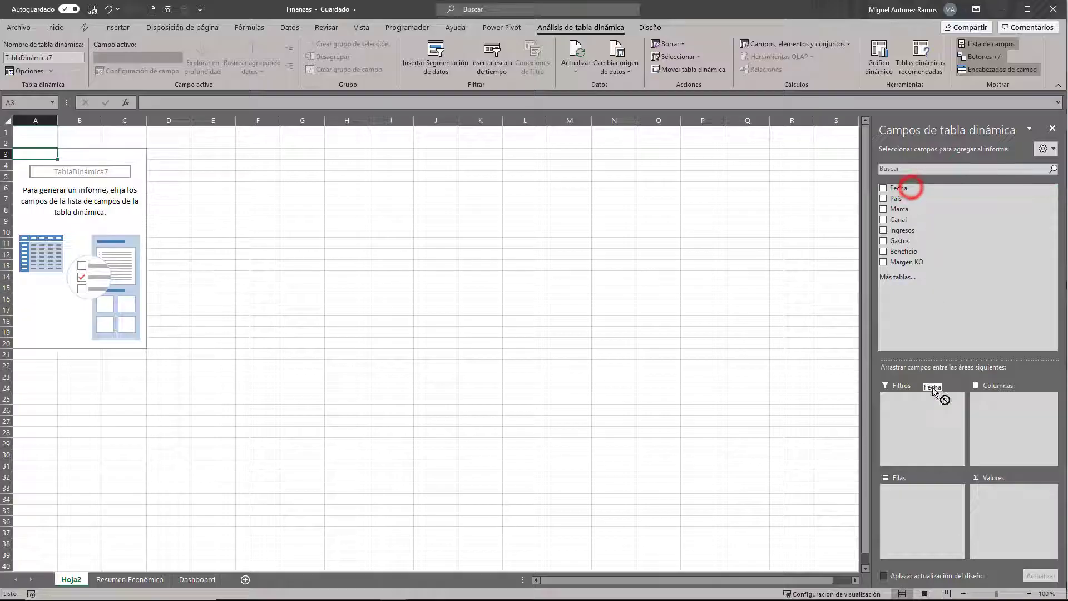
{"action": "left_click_drag", "start_coordinate": [913, 189], "coordinate": [920, 496]}
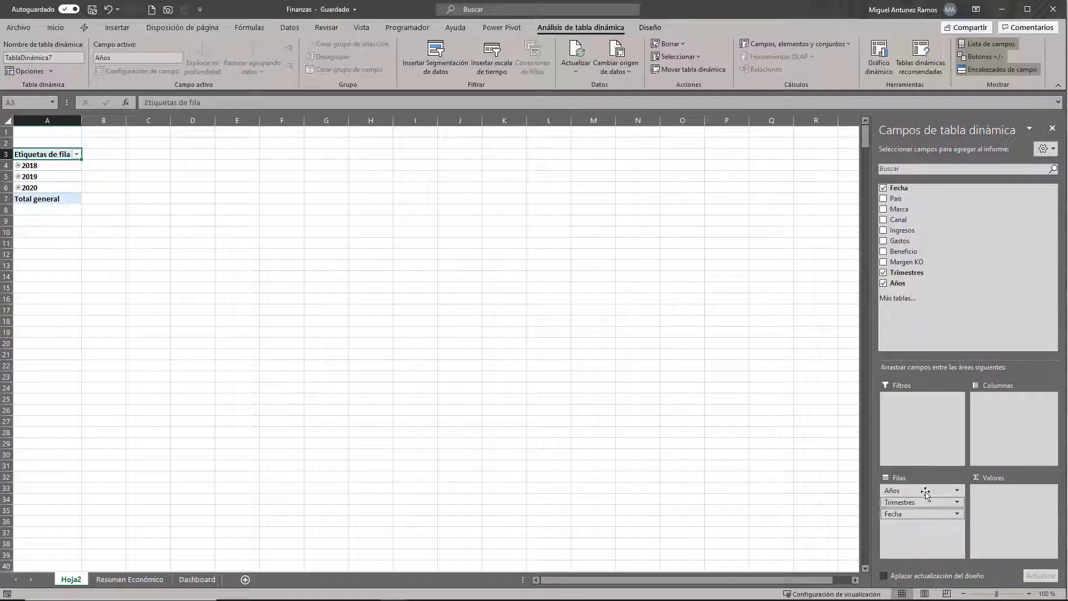
{"action": "left_click_drag", "start_coordinate": [921, 490], "coordinate": [756, 417]}
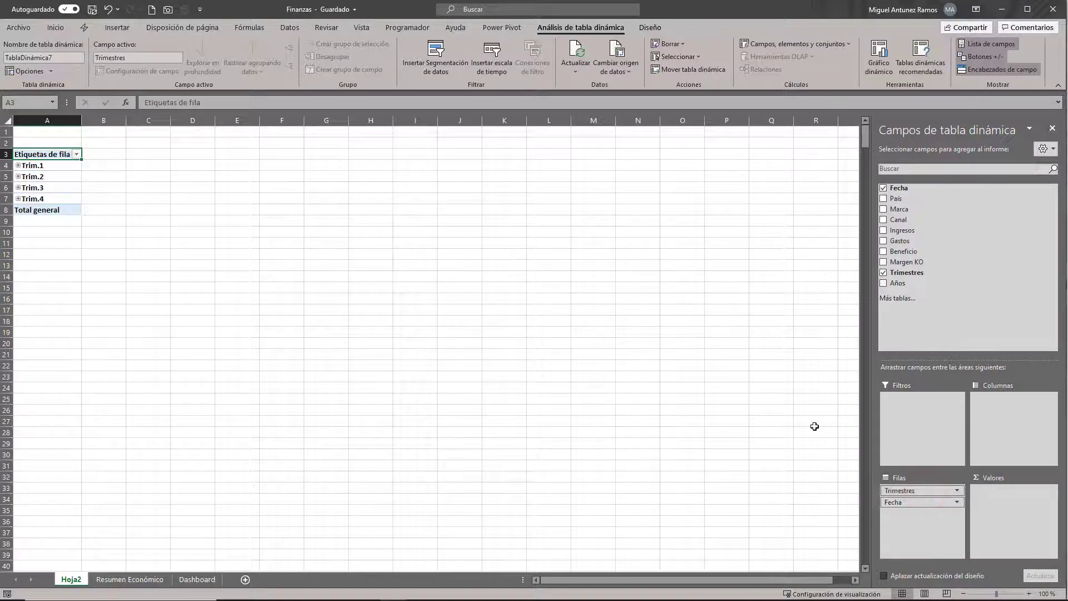
{"action": "left_click_drag", "start_coordinate": [913, 490], "coordinate": [932, 255]}
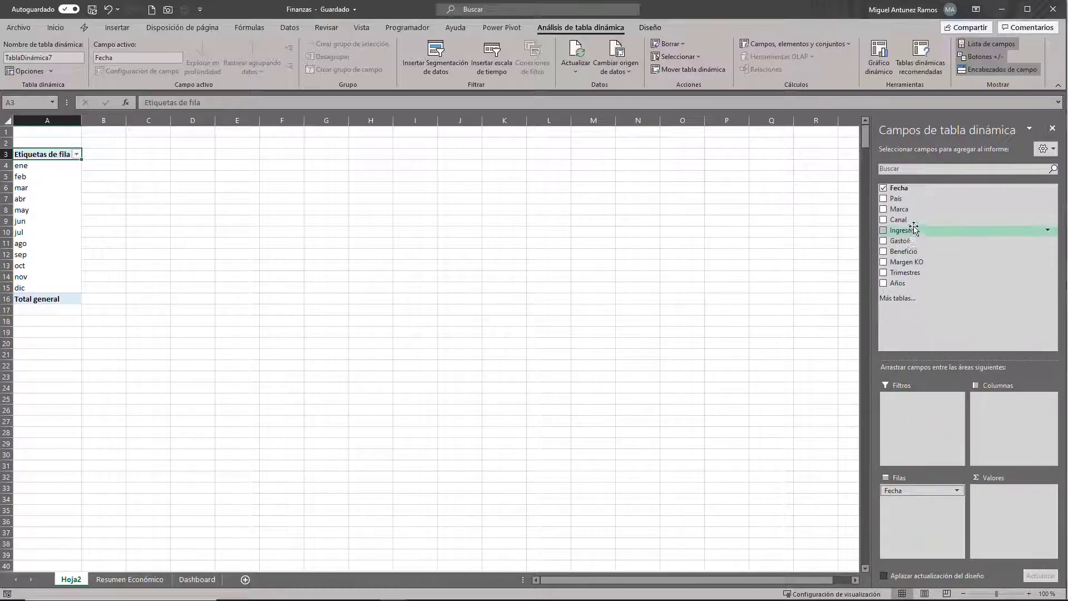
- Add Ingresos, Gastos, Beneficio and Margen KO sums, trying and undoing percent format on Margen KO
{"action": "mouse_move", "coordinate": [911, 230]}
{"action": "left_mouse_down"}
{"action": "mouse_move", "coordinate": [974, 360]}
{"action": "mouse_move", "coordinate": [1014, 501]}
{"action": "left_mouse_up"}
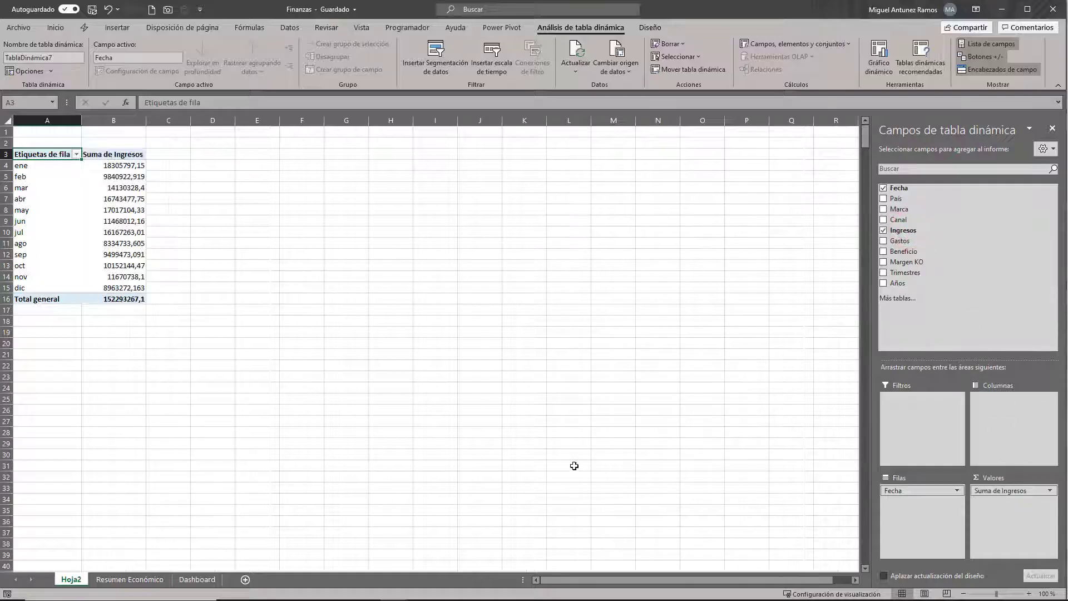
{"action": "left_click", "coordinate": [900, 240]}
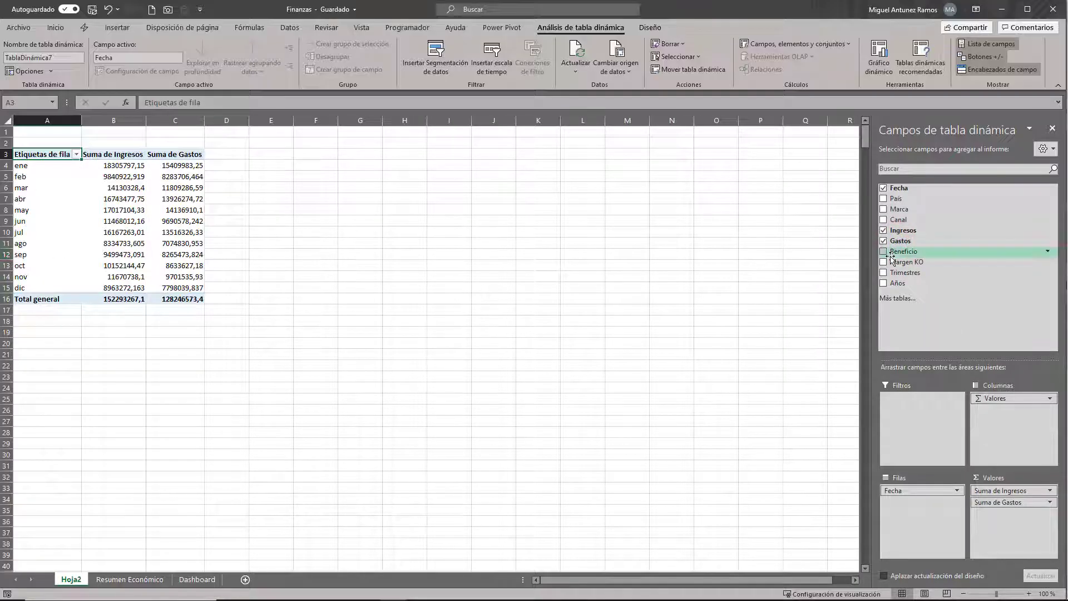
{"action": "left_click", "coordinate": [897, 254]}
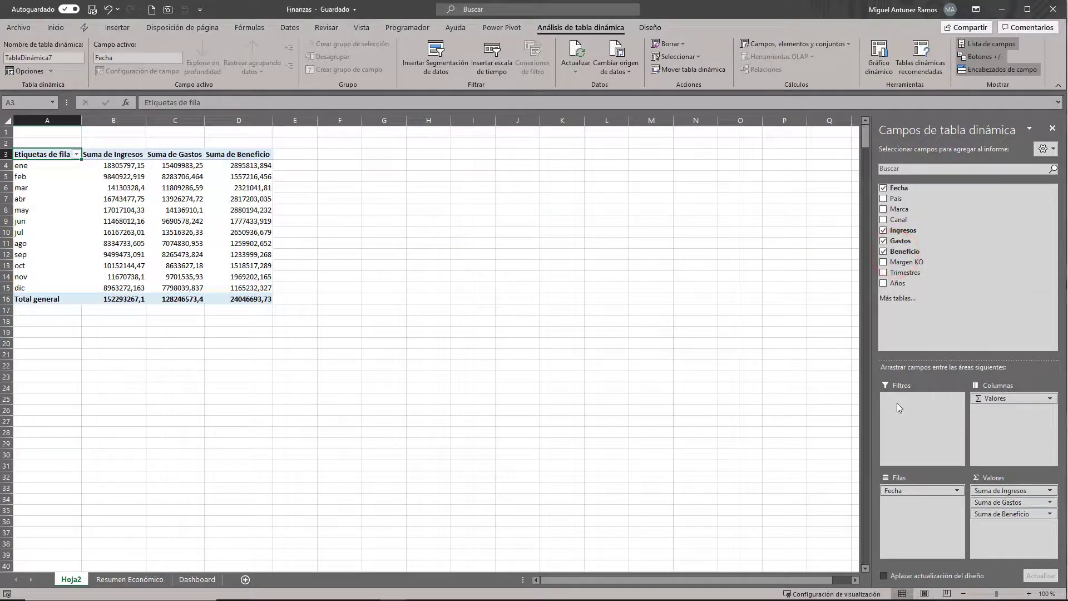
{"action": "left_click_drag", "start_coordinate": [906, 262], "coordinate": [1021, 530]}
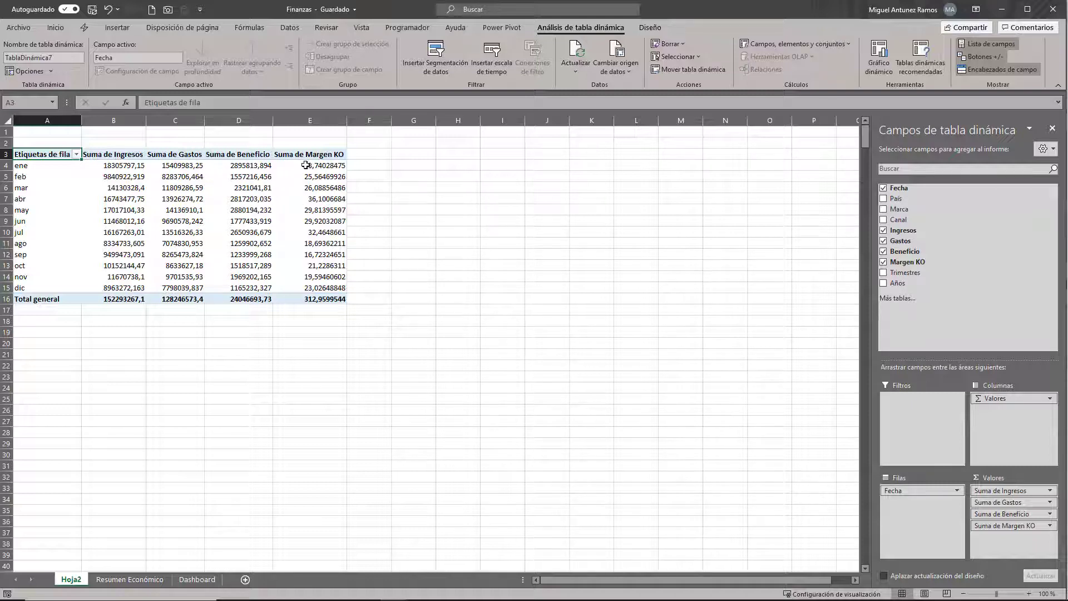
{"action": "left_click_drag", "start_coordinate": [306, 166], "coordinate": [320, 269]}
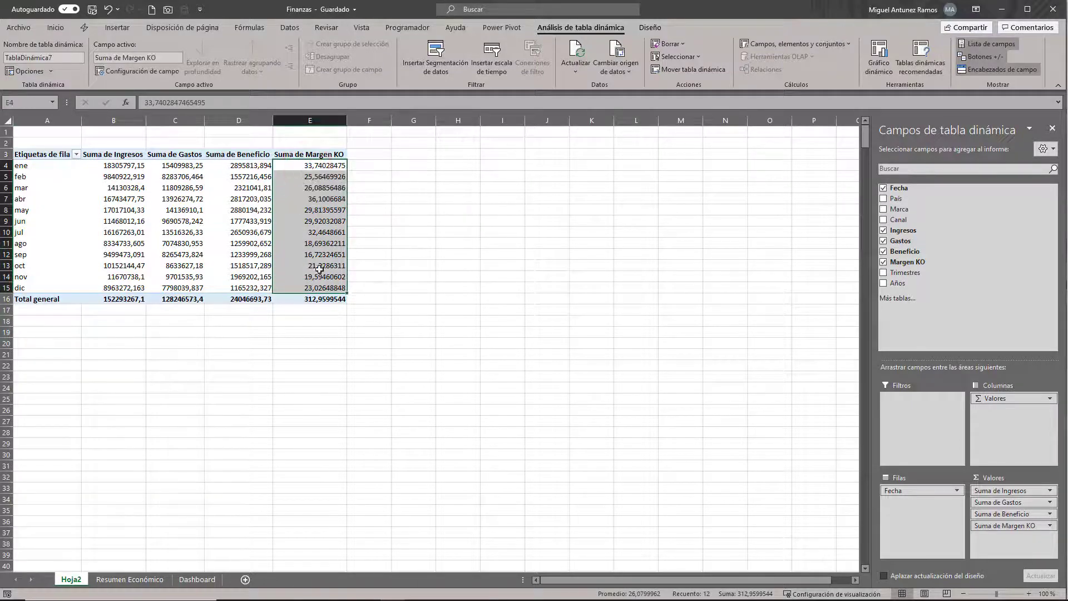
{"action": "left_click", "coordinate": [55, 28]}
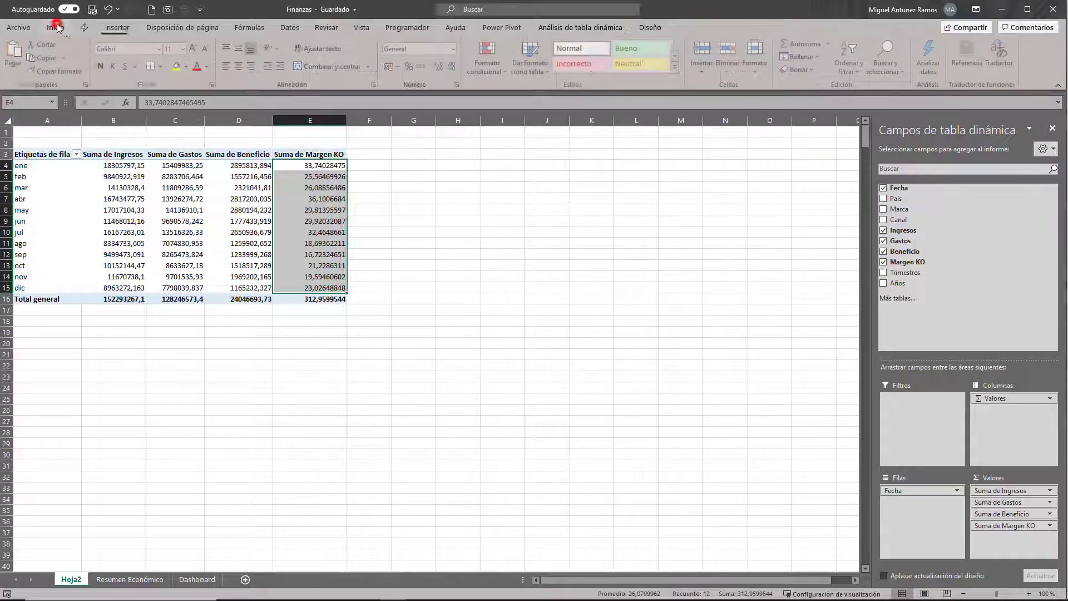
{"action": "left_click", "coordinate": [410, 66]}
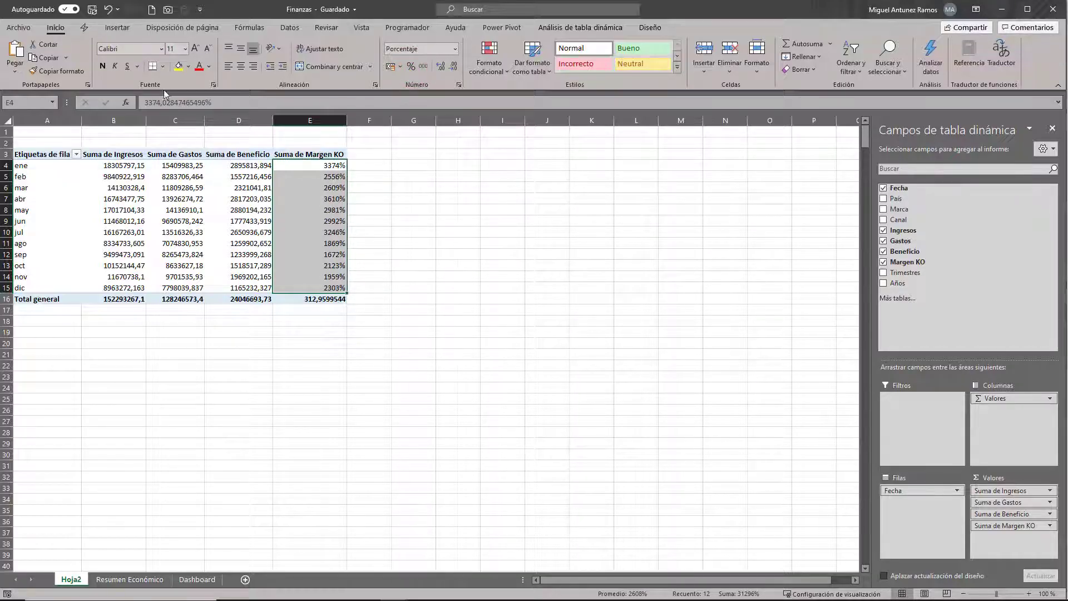
{"action": "left_click", "coordinate": [108, 10]}
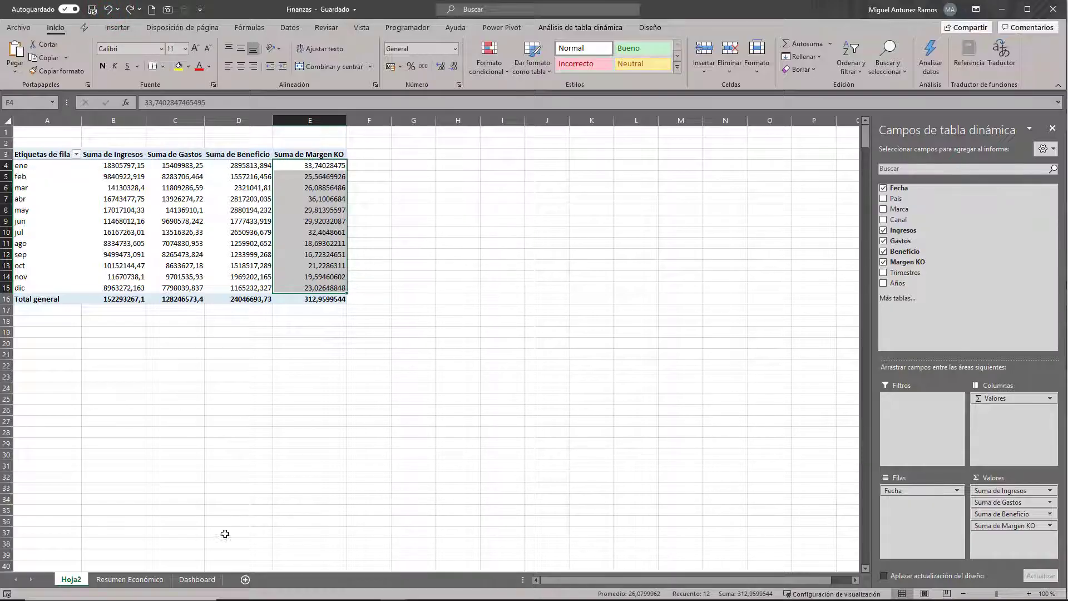
- Glance at the Resumen Económico sheet, then open the Suma de Margen KO field options
{"action": "left_click", "coordinate": [162, 580]}
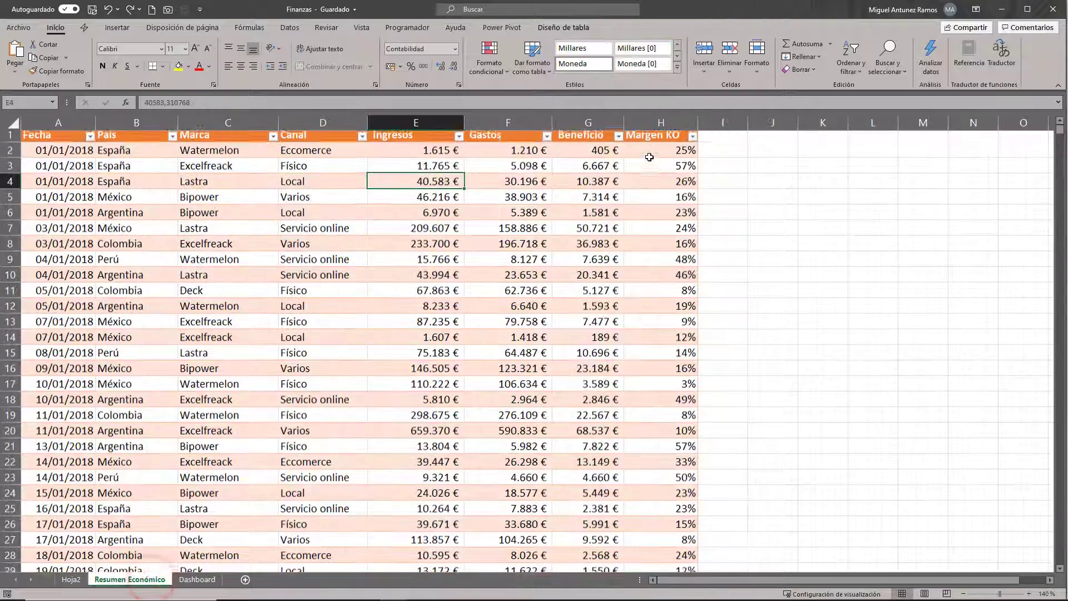
{"action": "scroll", "coordinate": [429, 293], "scroll_direction": "up", "scroll_amount": 3}
{"action": "left_click", "coordinate": [73, 579]}
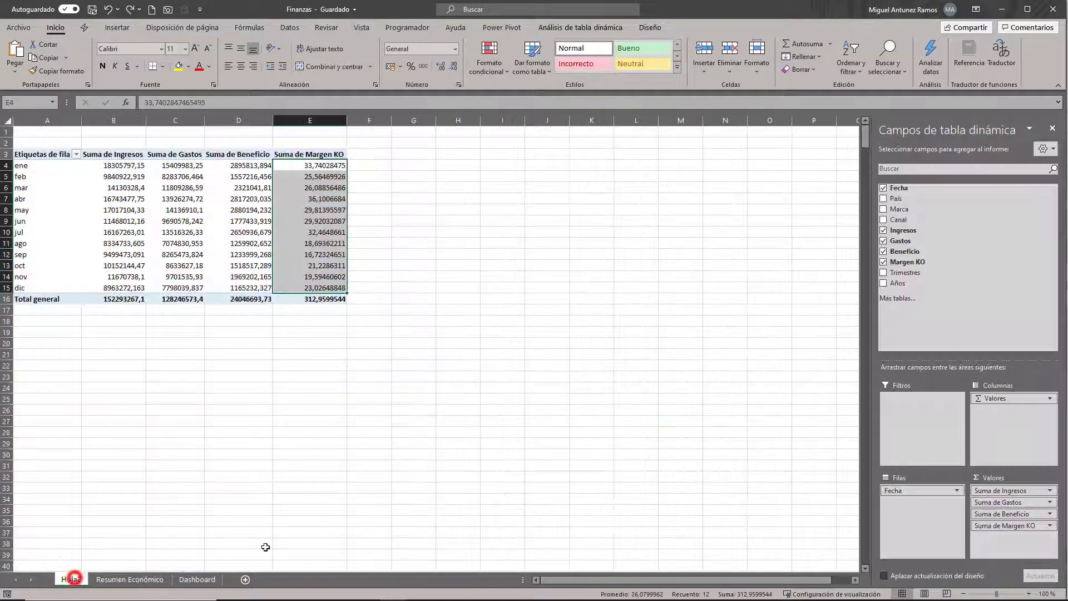
{"action": "left_click", "coordinate": [1023, 525]}
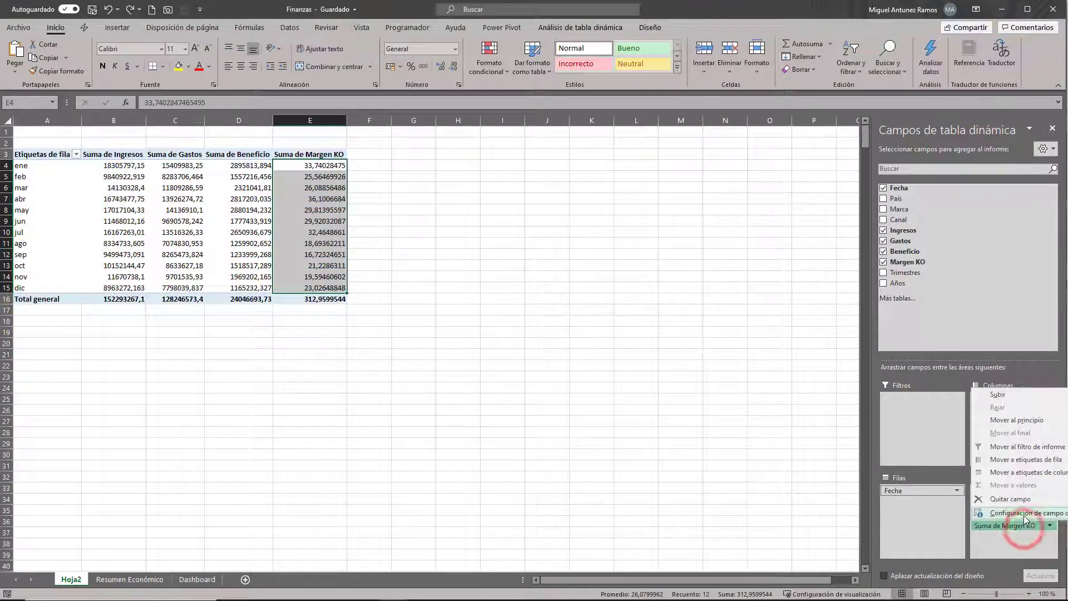
{"action": "left_click", "coordinate": [1024, 514]}
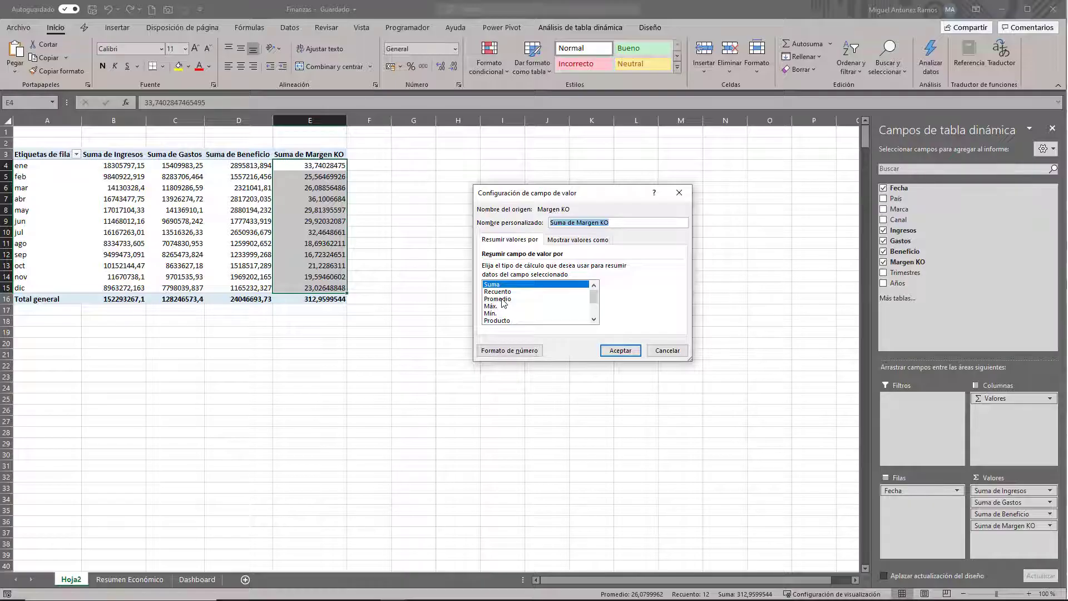
{"action": "left_click", "coordinate": [663, 351]}
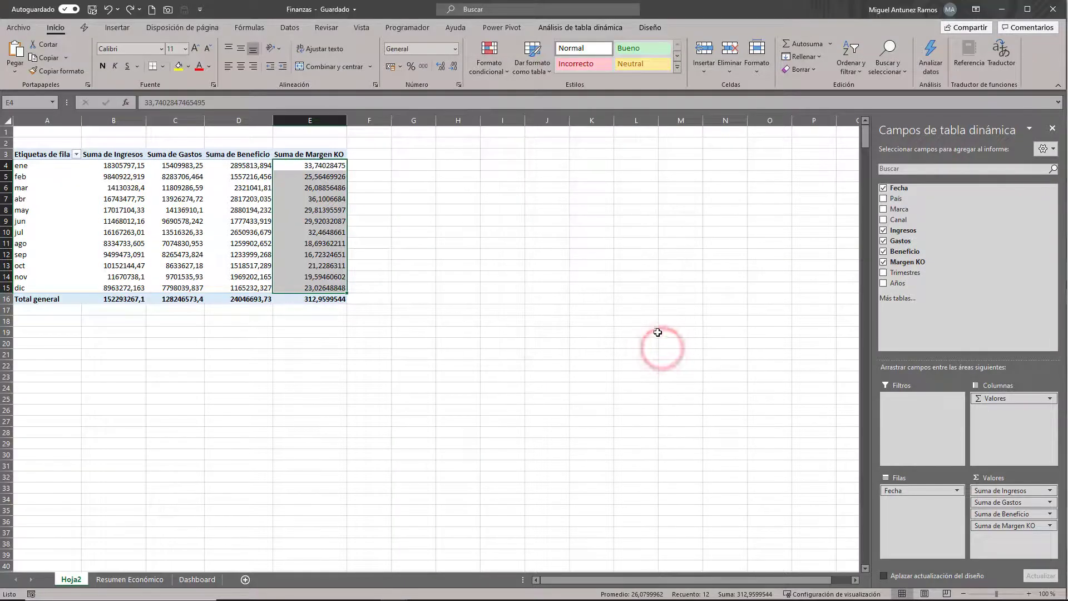
{"action": "left_click", "coordinate": [130, 579]}
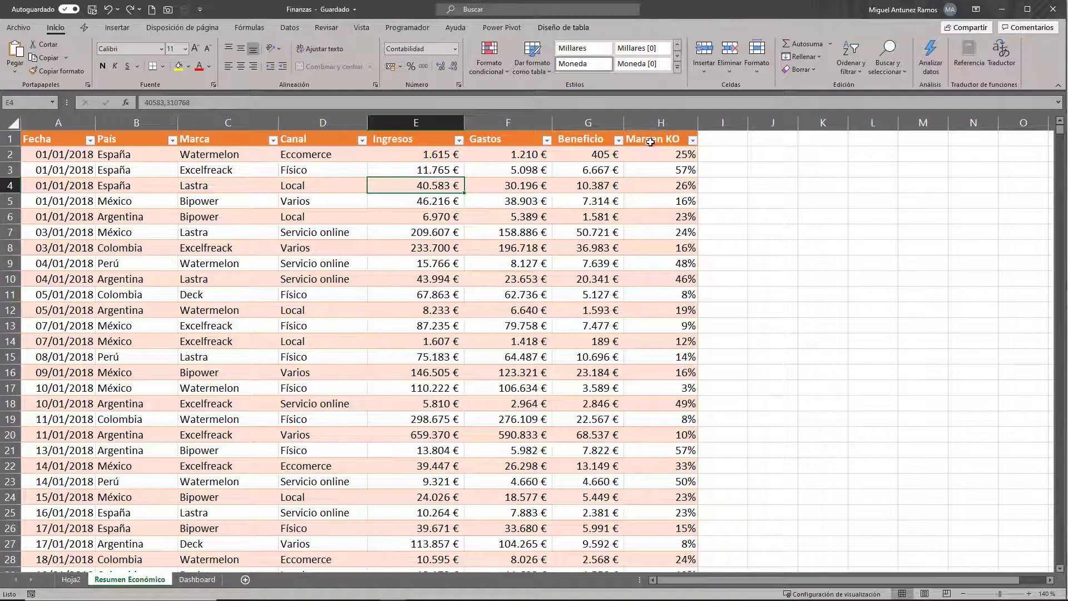
{"action": "left_click", "coordinate": [71, 579]}
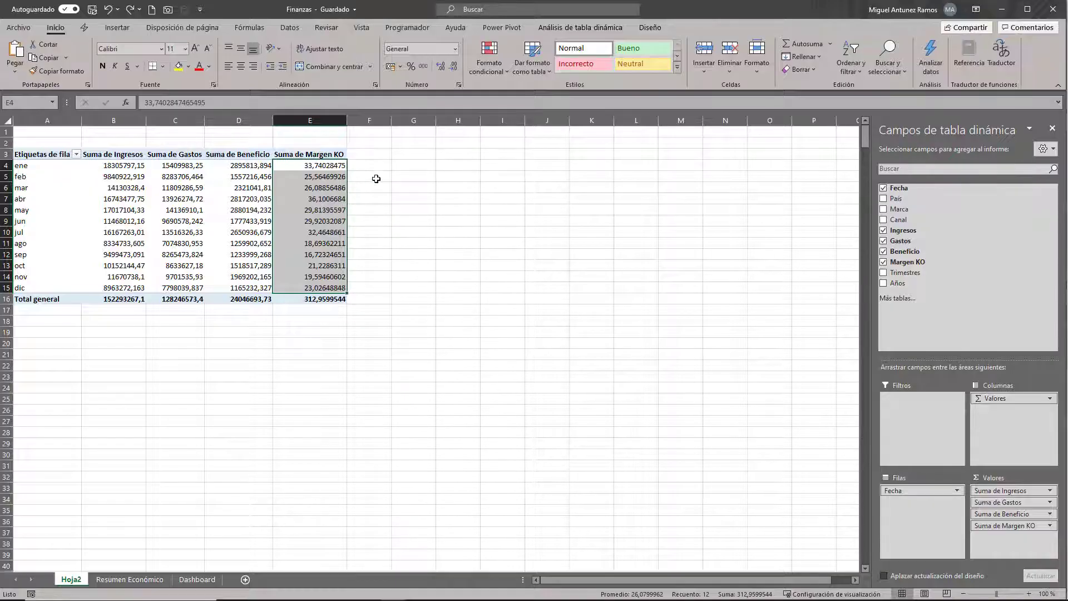
- Create the calculated field Margen OK with formula =Beneficio/Ingresos in the Hoja2 pivot
{"action": "left_click", "coordinate": [237, 199]}
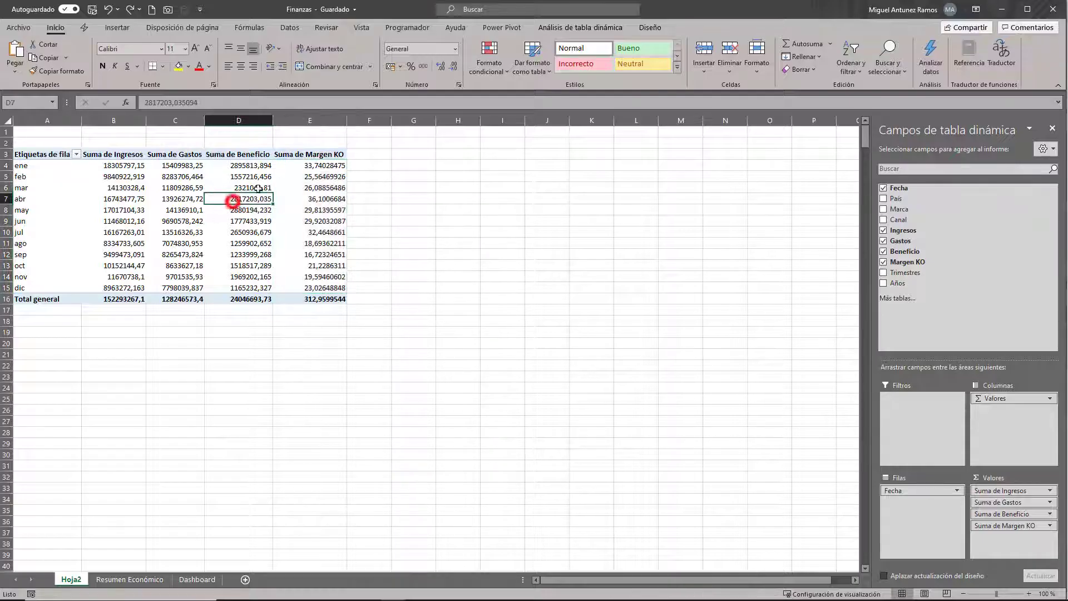
{"action": "left_click", "coordinate": [592, 31]}
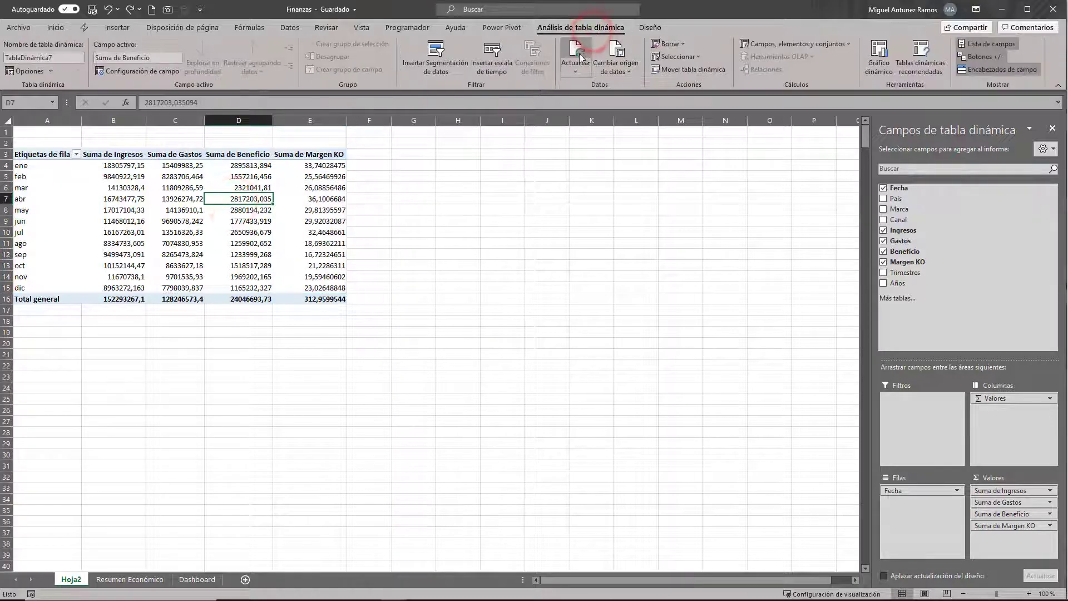
{"action": "left_click", "coordinate": [820, 43]}
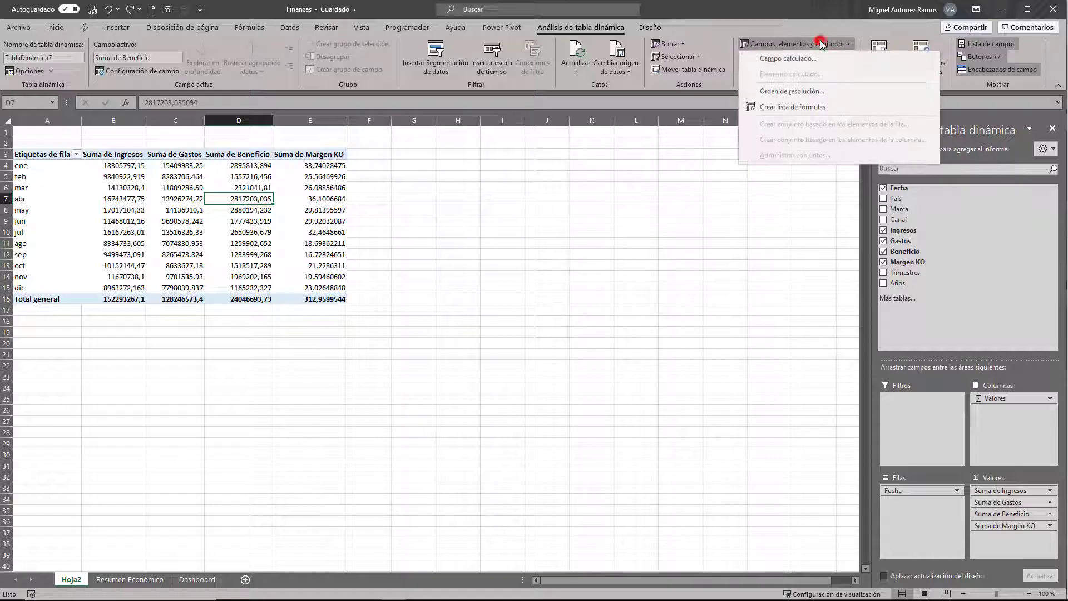
{"action": "left_click", "coordinate": [807, 60]}
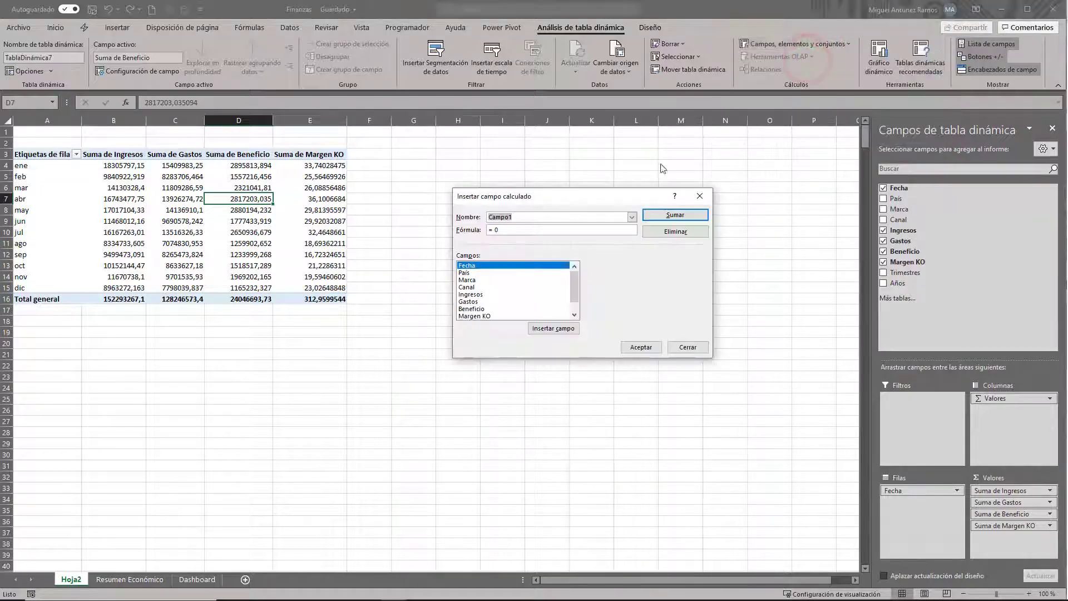
{"action": "type", "text": "Margen "}
{"action": "type", "text": "OK"}
{"action": "left_click", "coordinate": [513, 230]}
{"action": "key", "text": "BackSpace"}
{"action": "key", "text": "BackSpace"}
{"action": "double_click", "coordinate": [472, 309]}
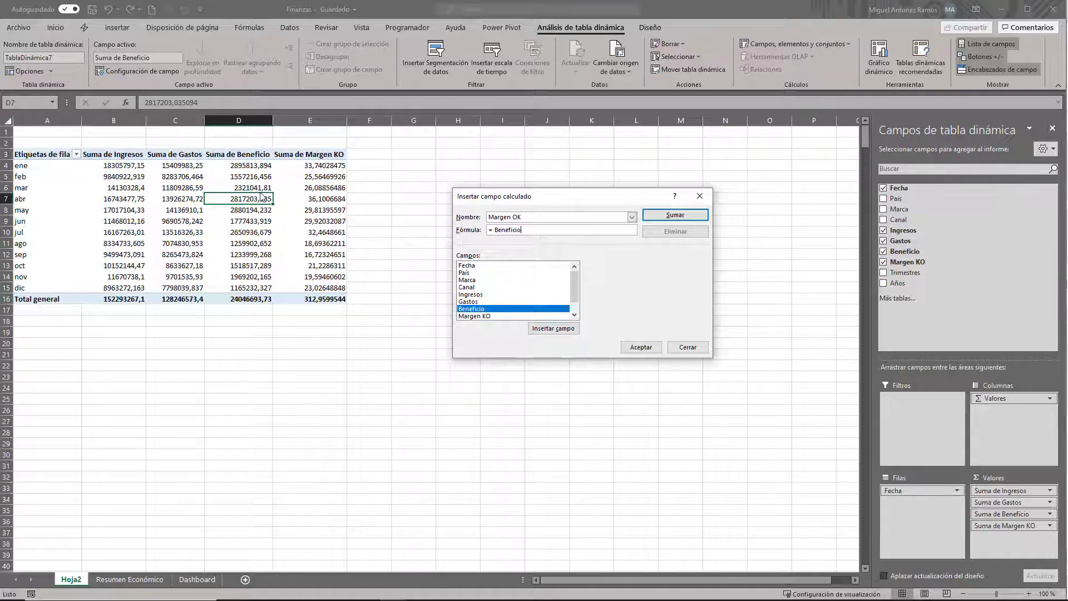
{"action": "double_click", "coordinate": [472, 294]}
{"action": "left_click", "coordinate": [640, 346]}
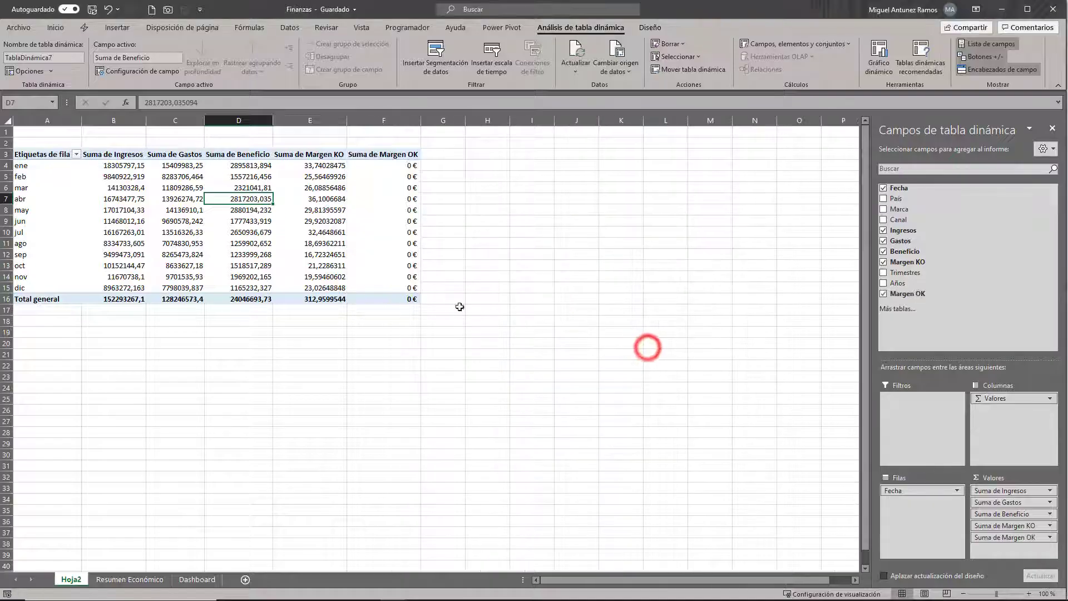
- Format the Margen OK values as percentages with one decimal
{"action": "left_click_drag", "start_coordinate": [408, 167], "coordinate": [409, 299]}
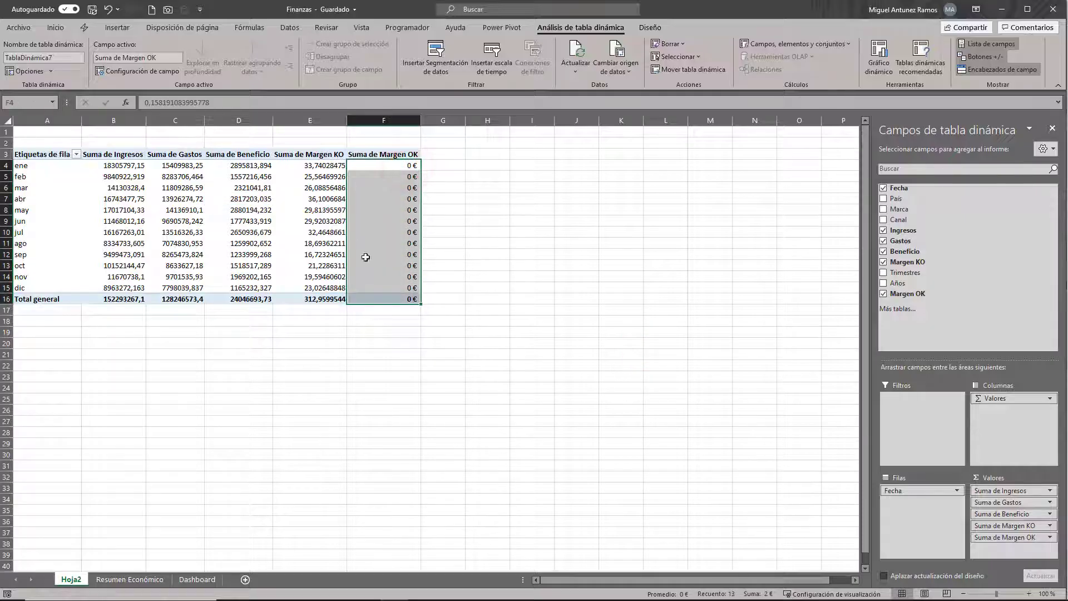
{"action": "left_click", "coordinate": [55, 27]}
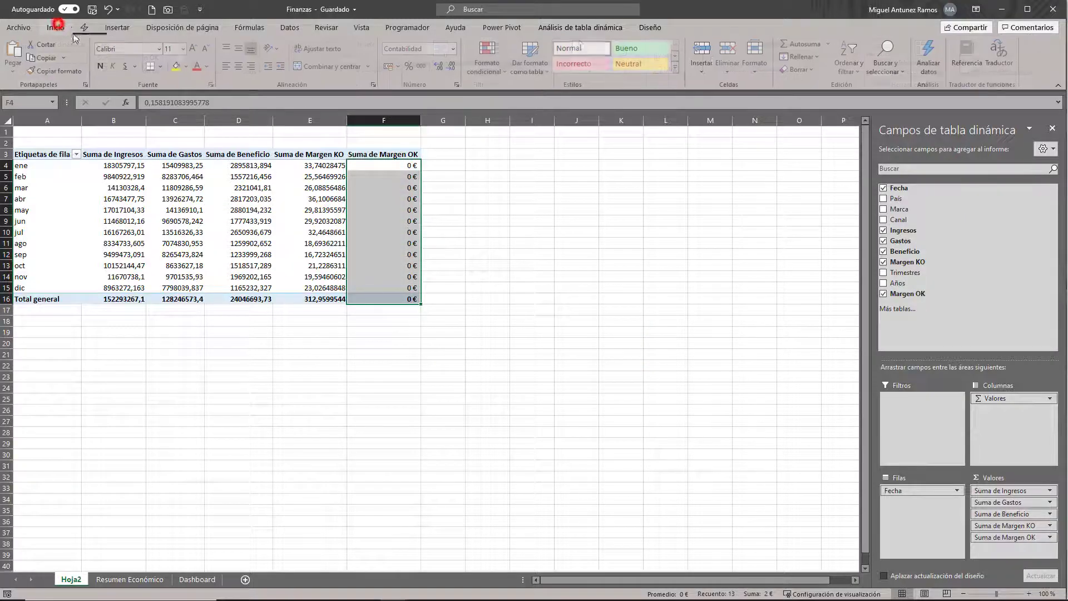
{"action": "left_click", "coordinate": [411, 67]}
{"action": "left_click", "coordinate": [441, 67]}
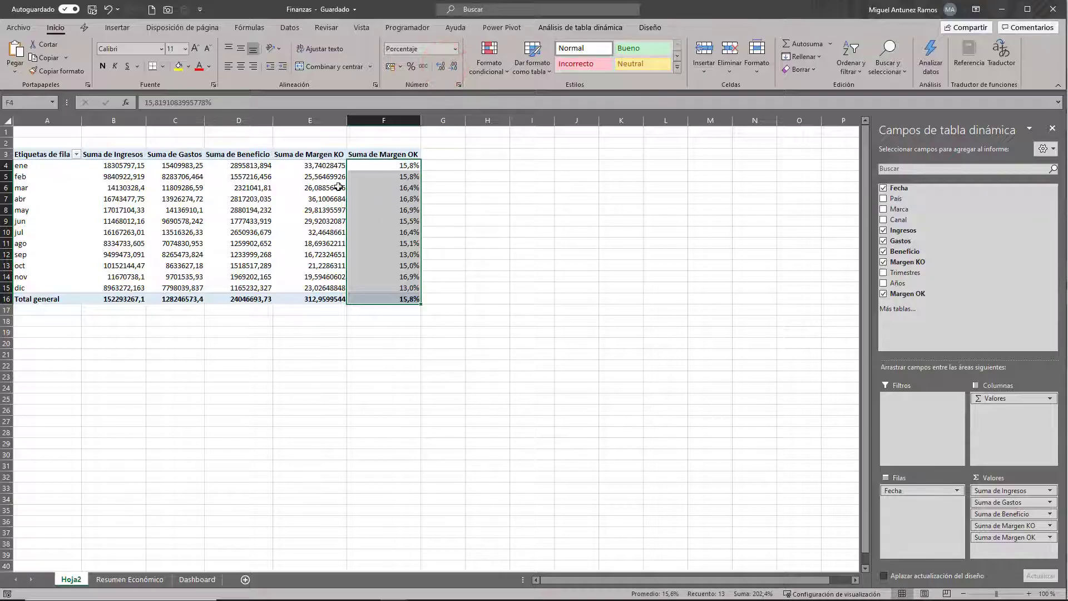
- Try percent format on Margen KO, undo it, and remove Margen KO from the values
{"action": "left_click_drag", "start_coordinate": [309, 165], "coordinate": [305, 245]}
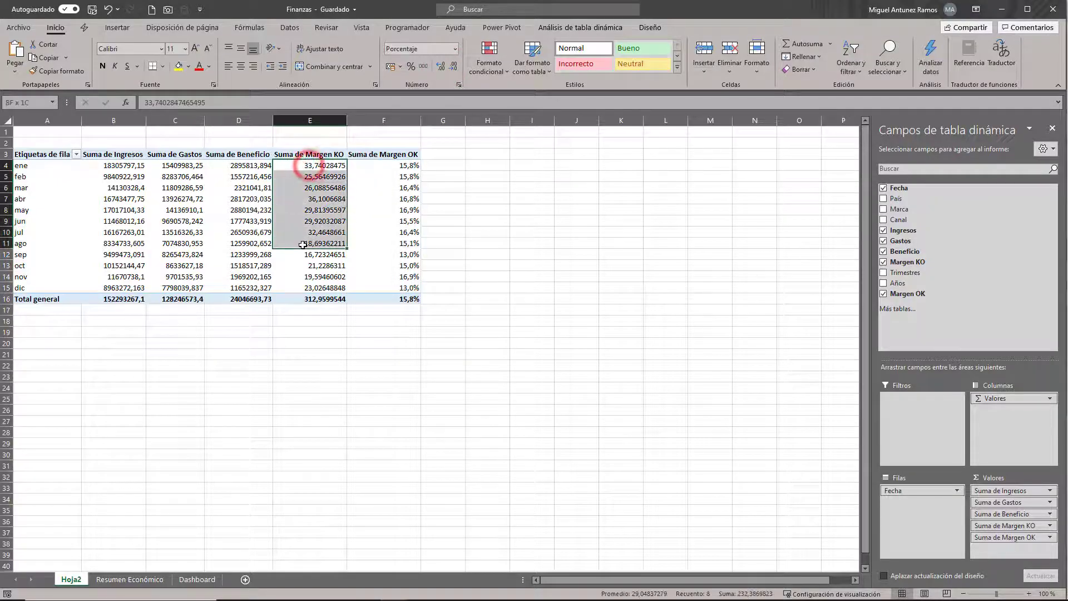
{"action": "left_click", "coordinate": [411, 66]}
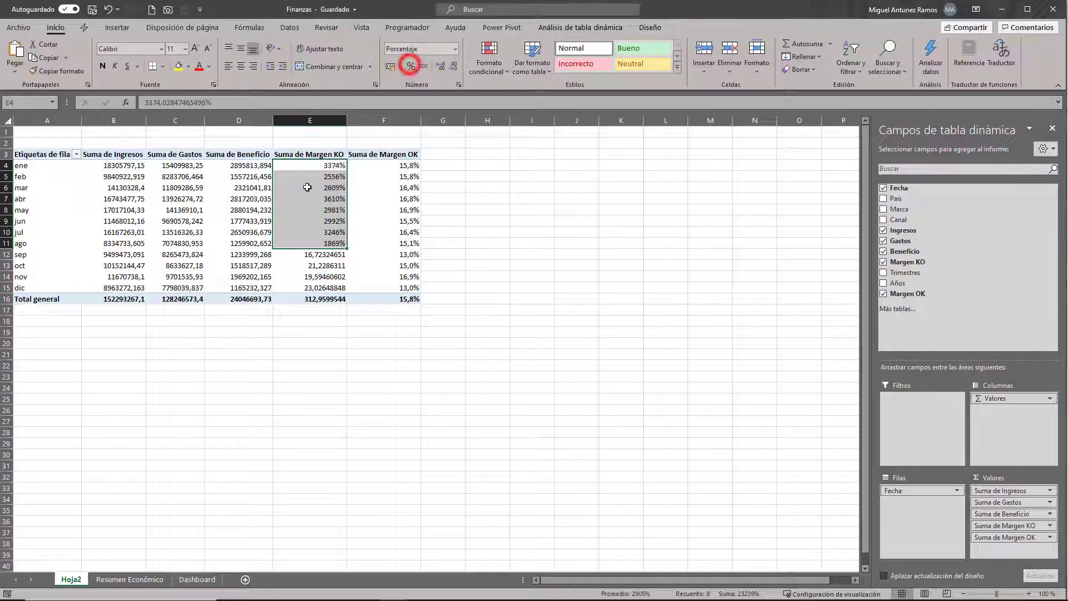
{"action": "left_click", "coordinate": [108, 10]}
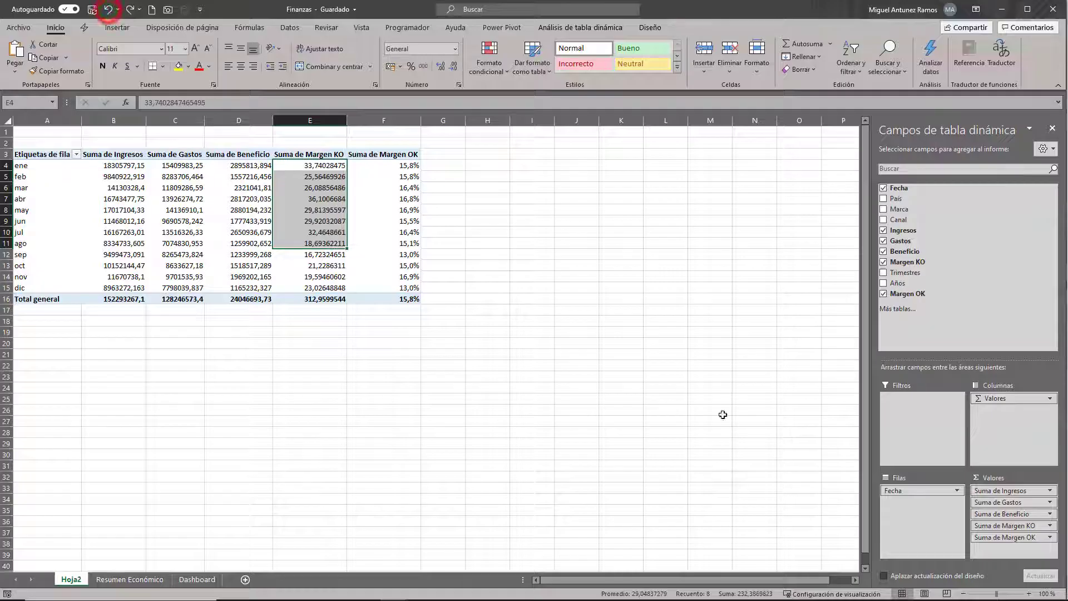
{"action": "left_click_drag", "start_coordinate": [1036, 527], "coordinate": [423, 297]}
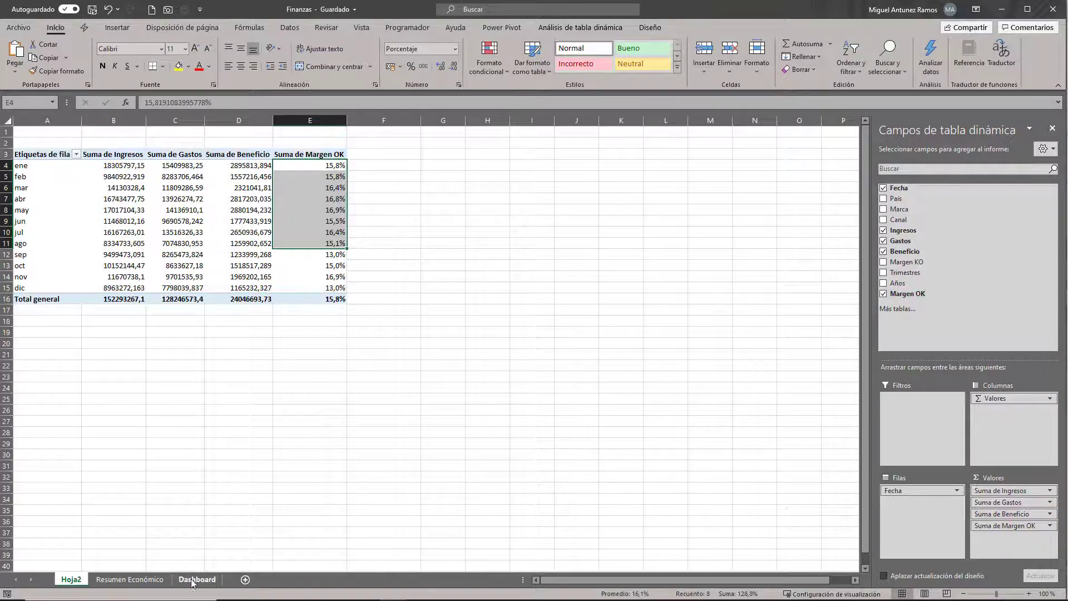
- Show the Ingresos, Gastos and Beneficio sums with totals in € Español accounting format
{"action": "left_click", "coordinate": [163, 580]}
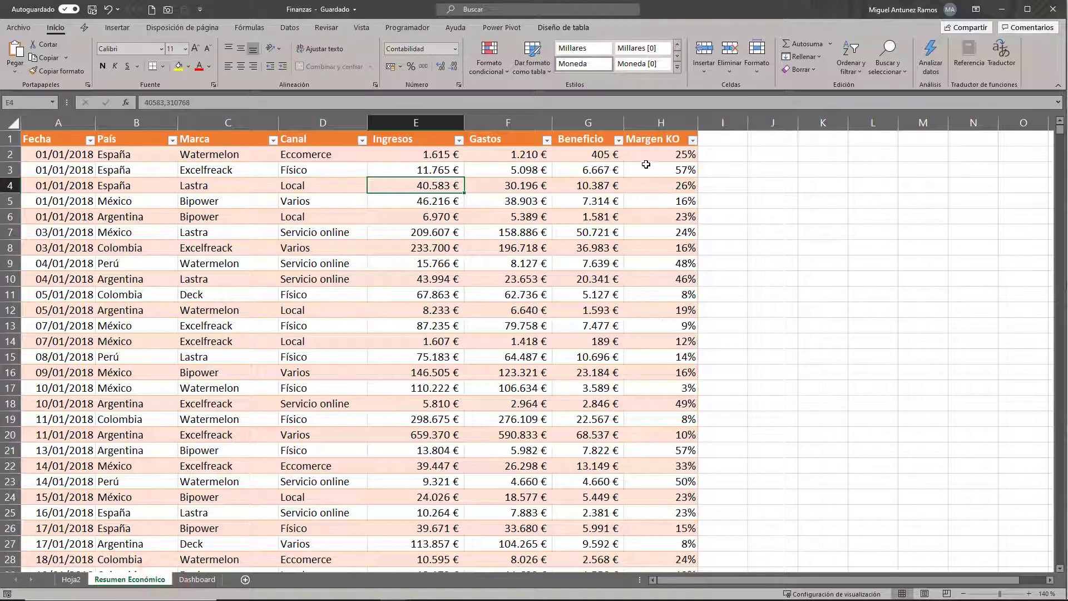
{"action": "left_click", "coordinate": [71, 579]}
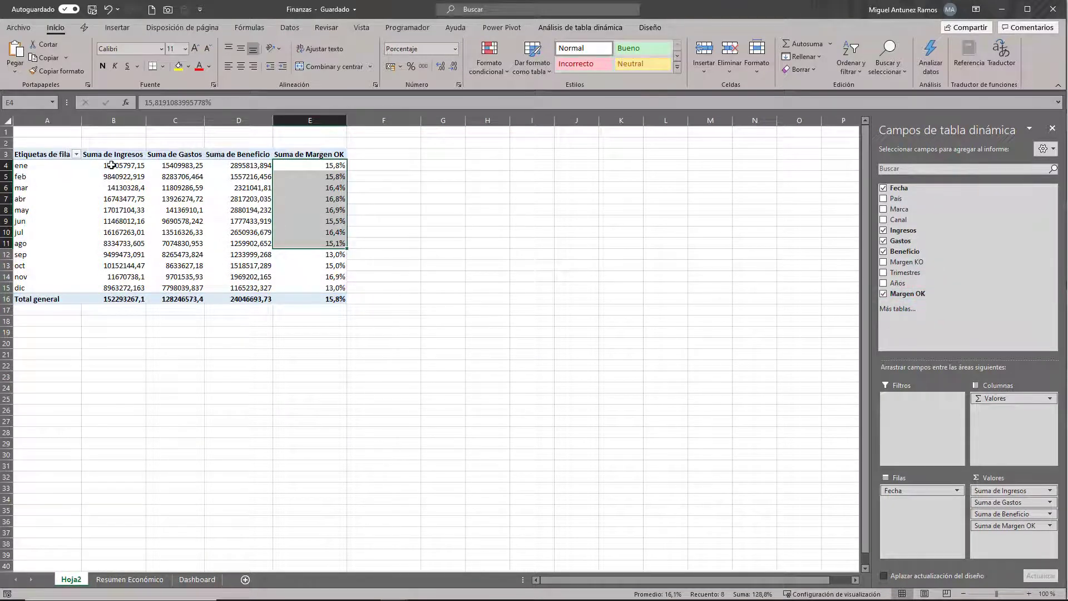
{"action": "mouse_move", "coordinate": [112, 165]}
{"action": "left_mouse_down"}
{"action": "mouse_move", "coordinate": [262, 278]}
{"action": "mouse_move", "coordinate": [259, 296]}
{"action": "left_mouse_up"}
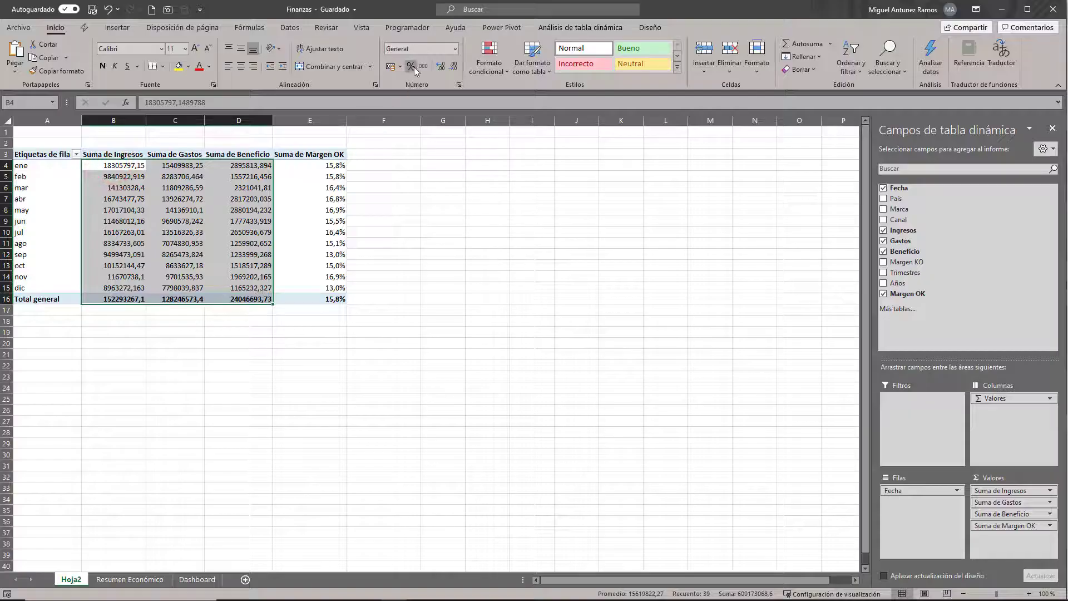
{"action": "left_click", "coordinate": [391, 67]}
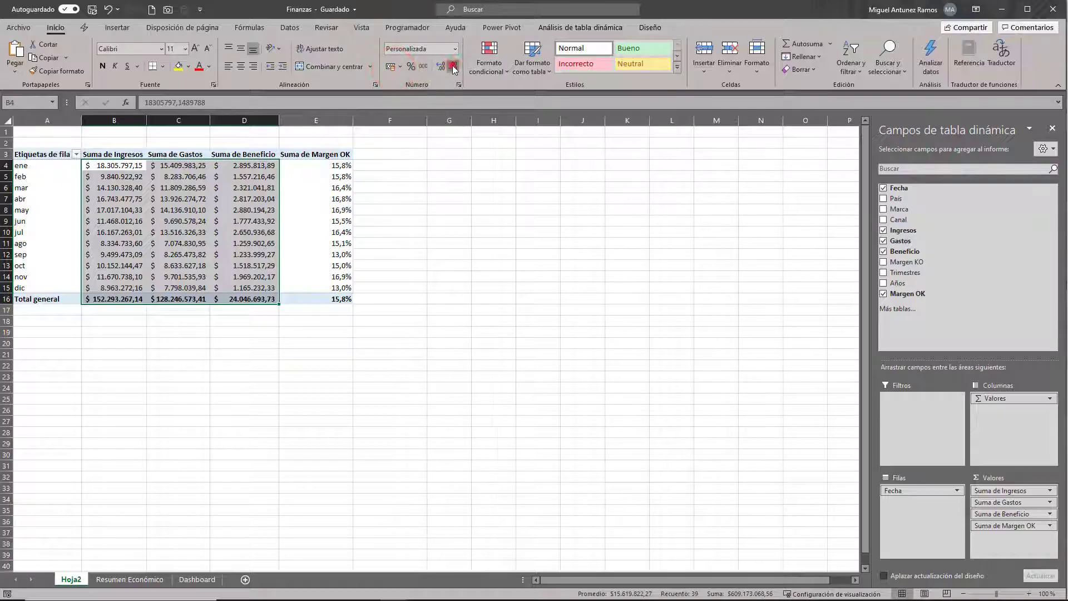
{"action": "left_click", "coordinate": [454, 69]}
{"action": "left_click", "coordinate": [399, 67]}
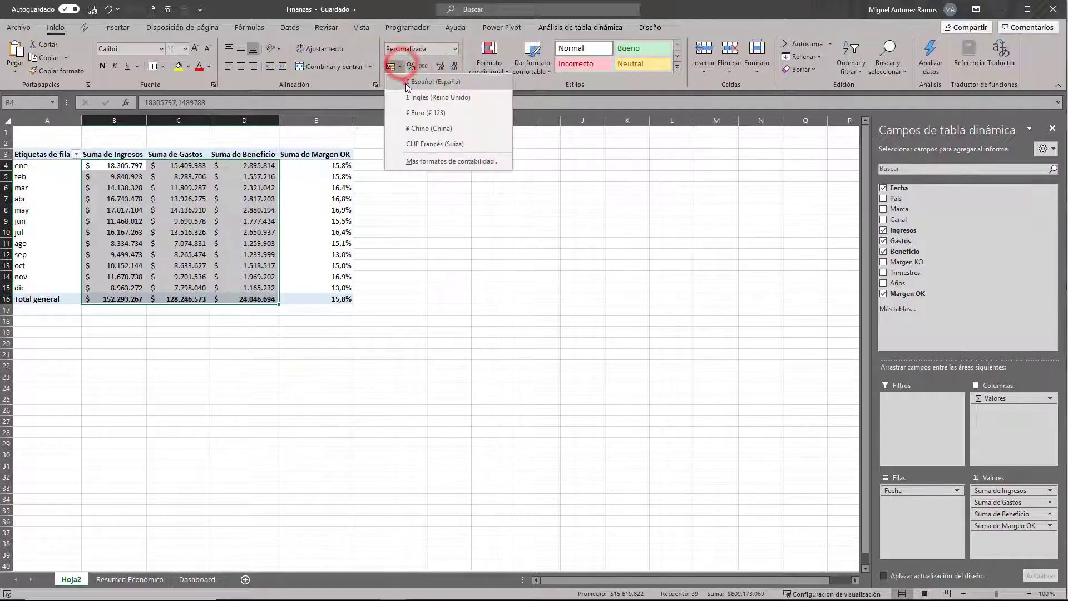
{"action": "left_click", "coordinate": [407, 83]}
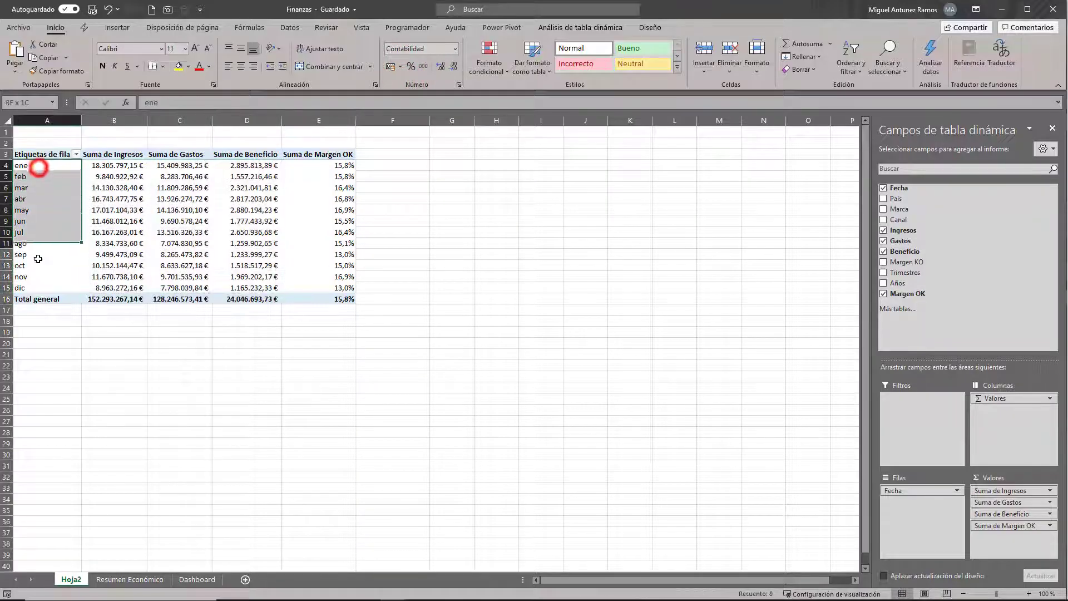
{"action": "left_click_drag", "start_coordinate": [38, 167], "coordinate": [33, 266]}
{"action": "left_click", "coordinate": [119, 165]}
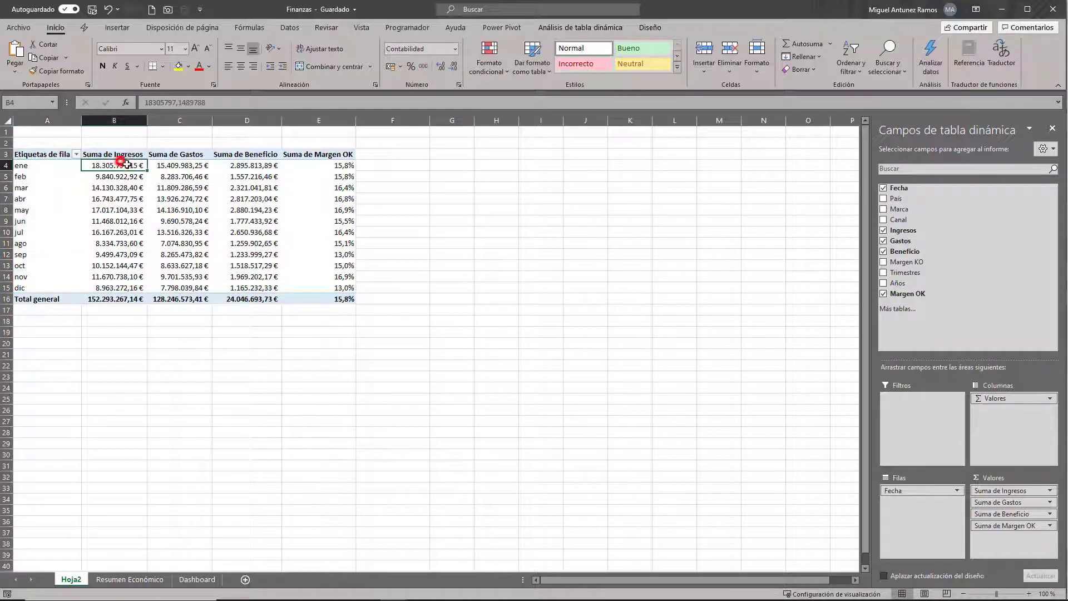
{"action": "left_click", "coordinate": [338, 154]}
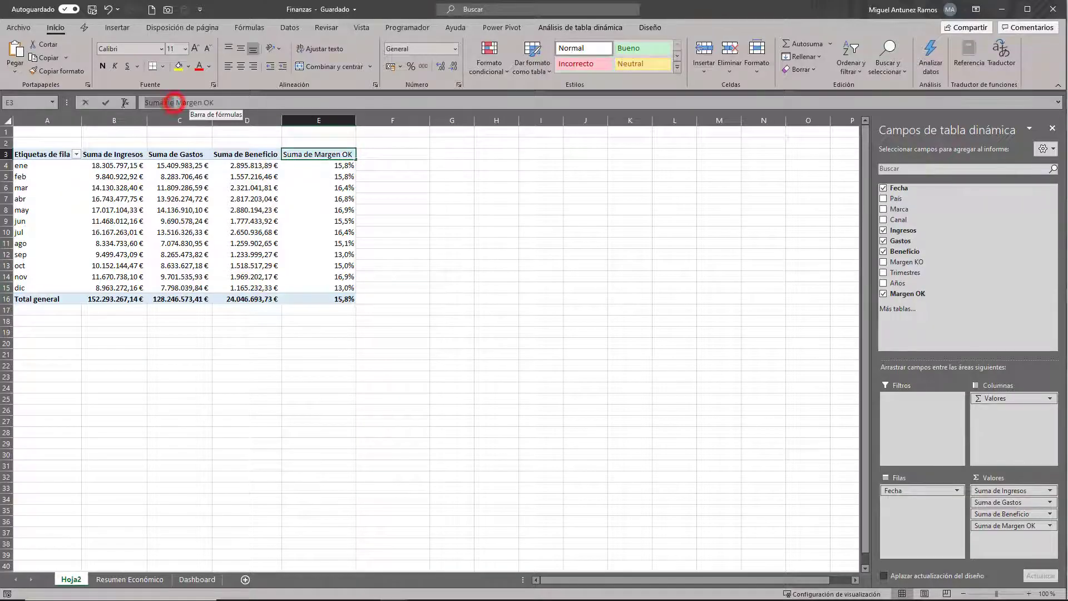
- Rename the margin header to Margen and fit column E
{"action": "left_click_drag", "start_coordinate": [173, 102], "coordinate": [179, 102]}
{"action": "key", "text": "BackSpace"}
{"action": "type", "text": "Margen"}
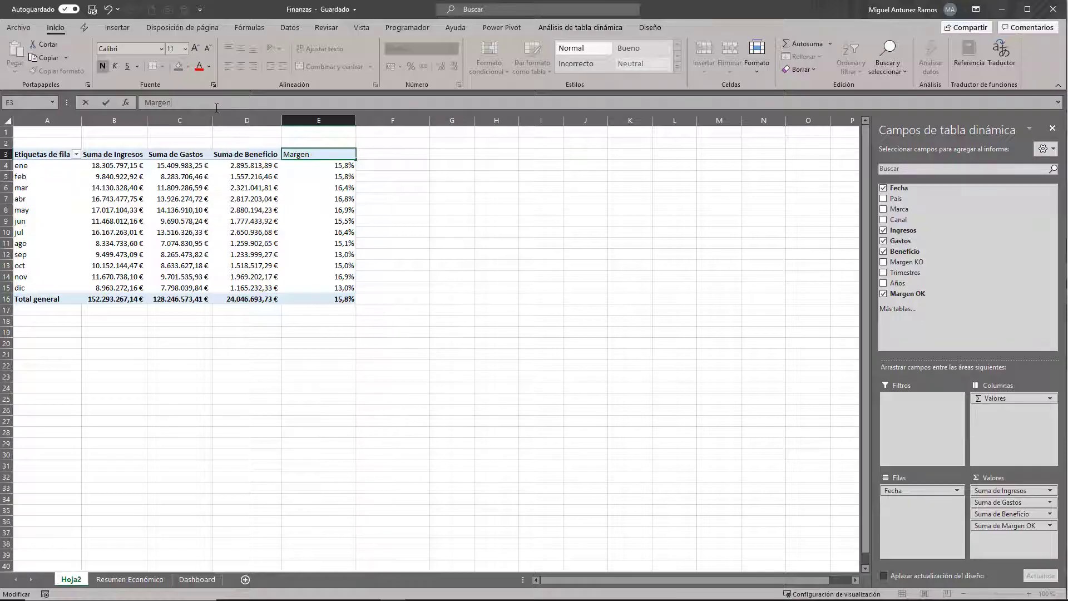
{"action": "key", "text": "Return"}
{"action": "left_click", "coordinate": [350, 120]}
{"action": "double_click", "coordinate": [356, 120]}
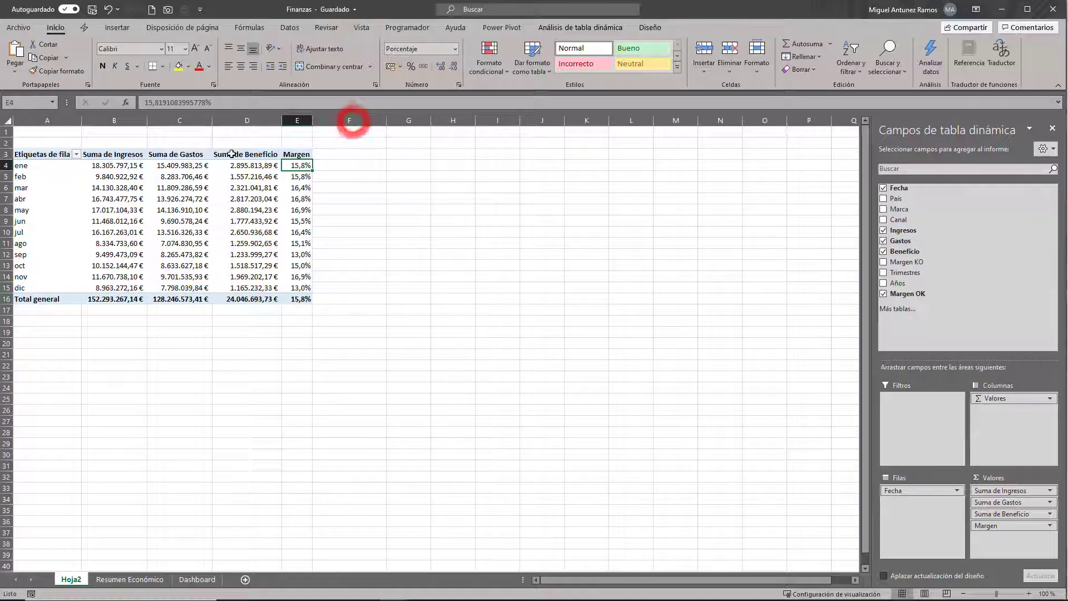
- Rename the Beneficio and Gastos headers to Total Beneficio and Total Gastos
{"action": "left_click", "coordinate": [236, 154]}
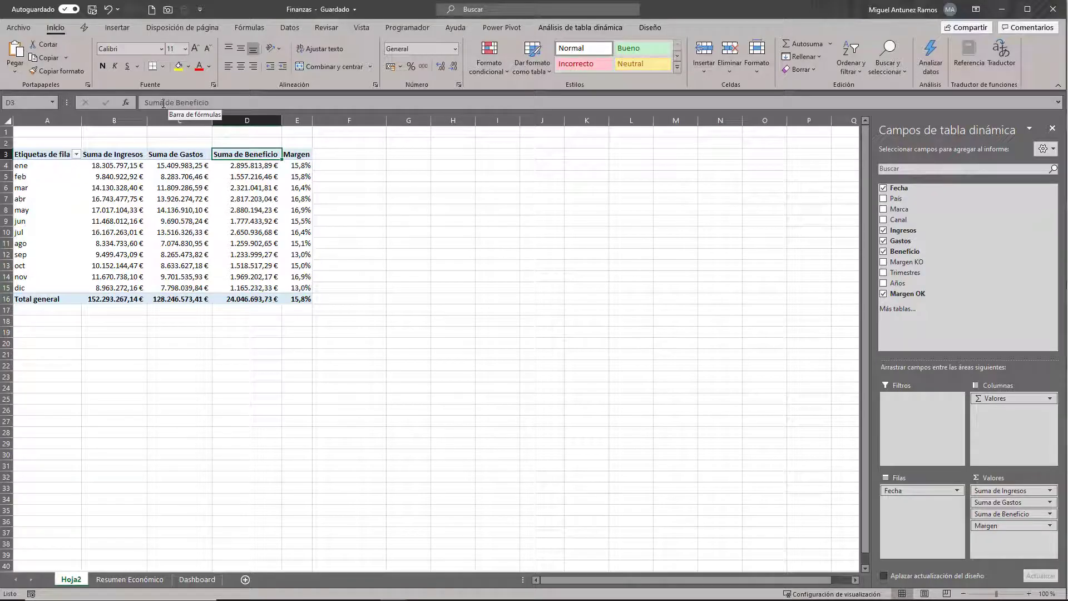
{"action": "left_click_drag", "start_coordinate": [174, 102], "coordinate": [130, 100]}
{"action": "type", "text": "Total"}
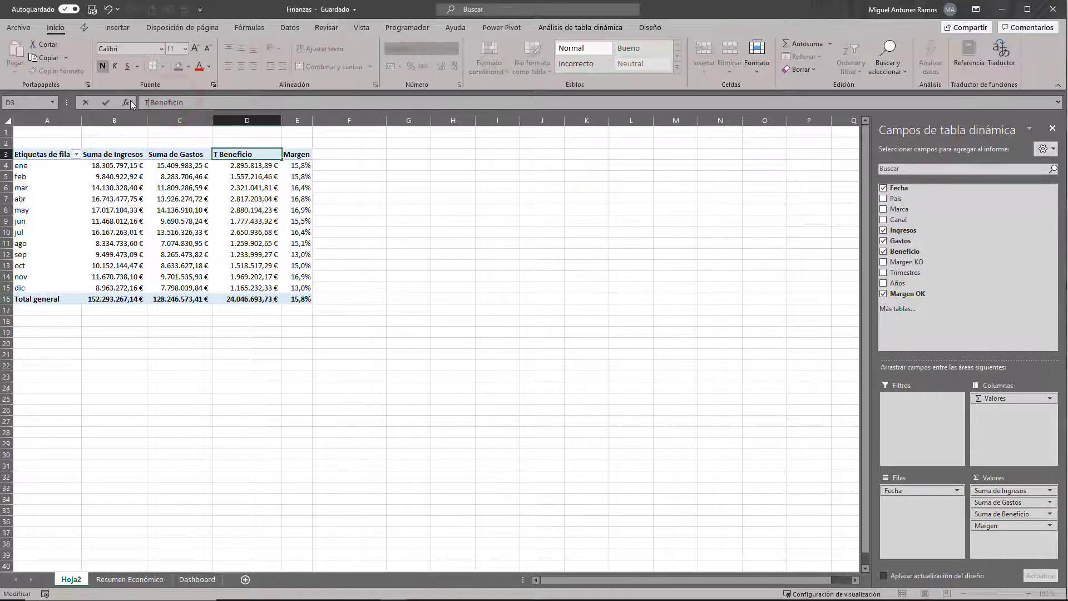
{"action": "left_click", "coordinate": [159, 104]}
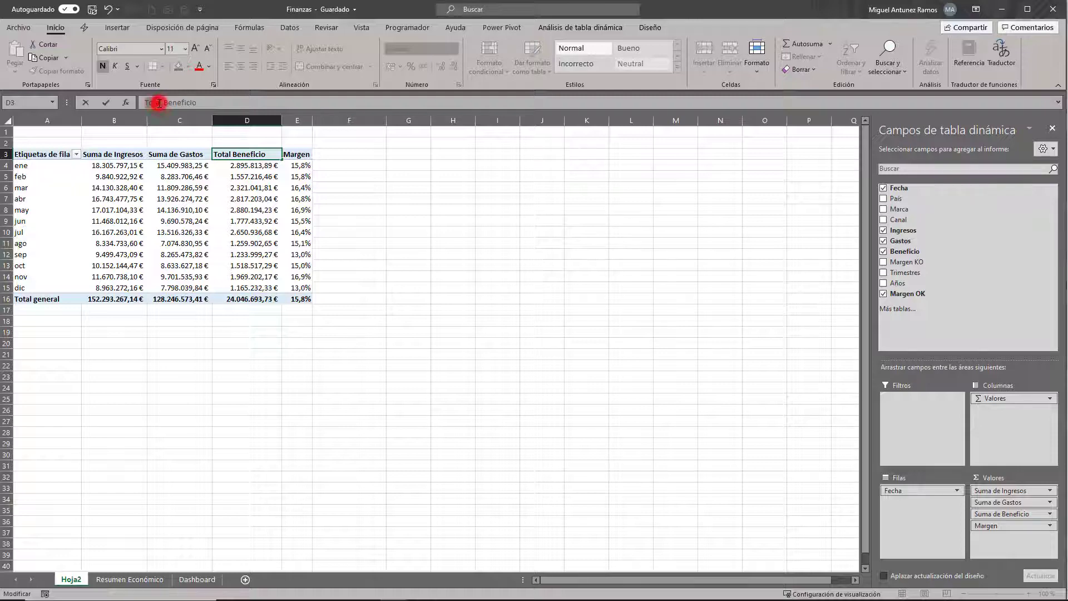
{"action": "key", "text": "Return"}
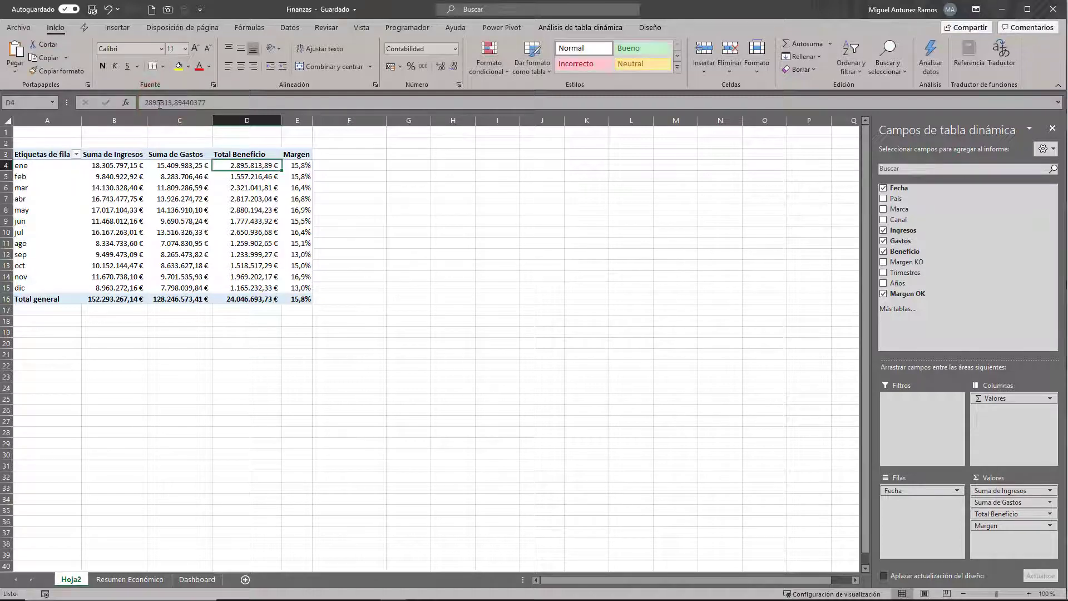
{"action": "double_click", "coordinate": [174, 154]}
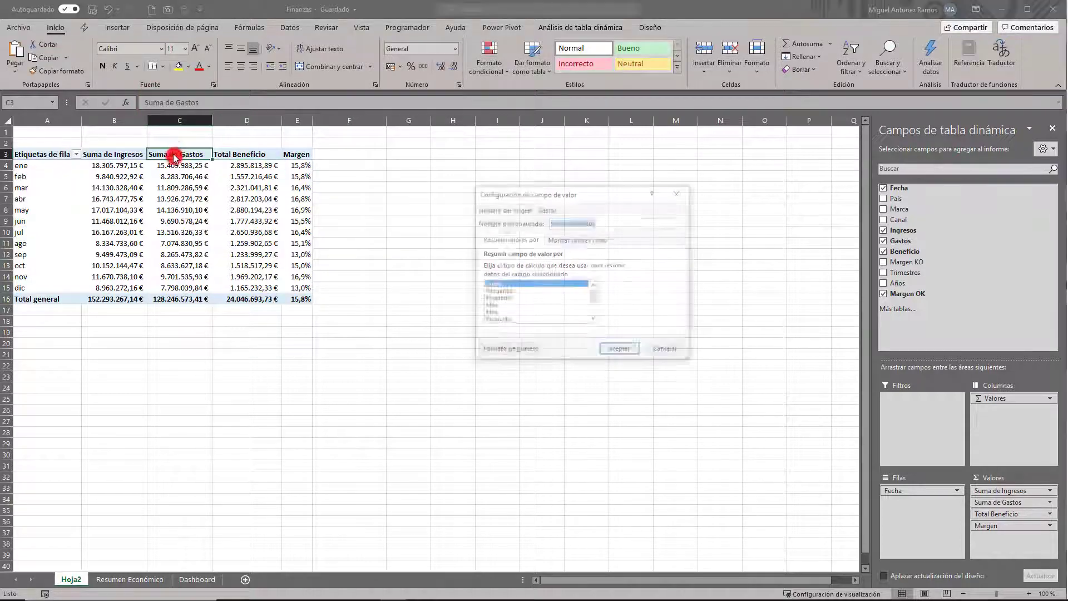
{"action": "left_click", "coordinate": [667, 350]}
{"action": "left_click_drag", "start_coordinate": [174, 102], "coordinate": [113, 99]}
{"action": "type", "text": "Total"}
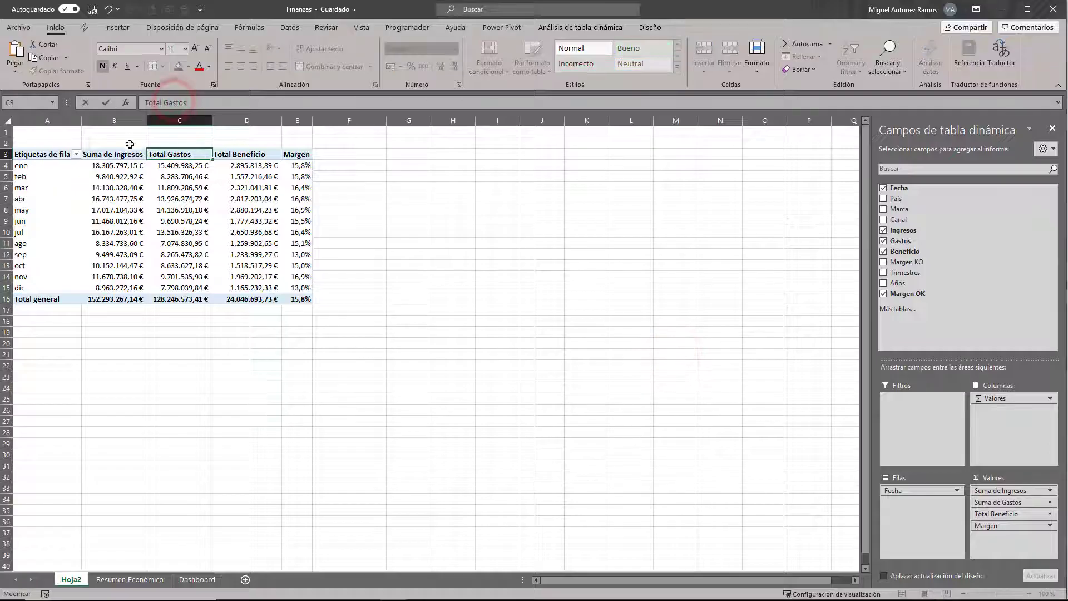
{"action": "left_click", "coordinate": [124, 152]}
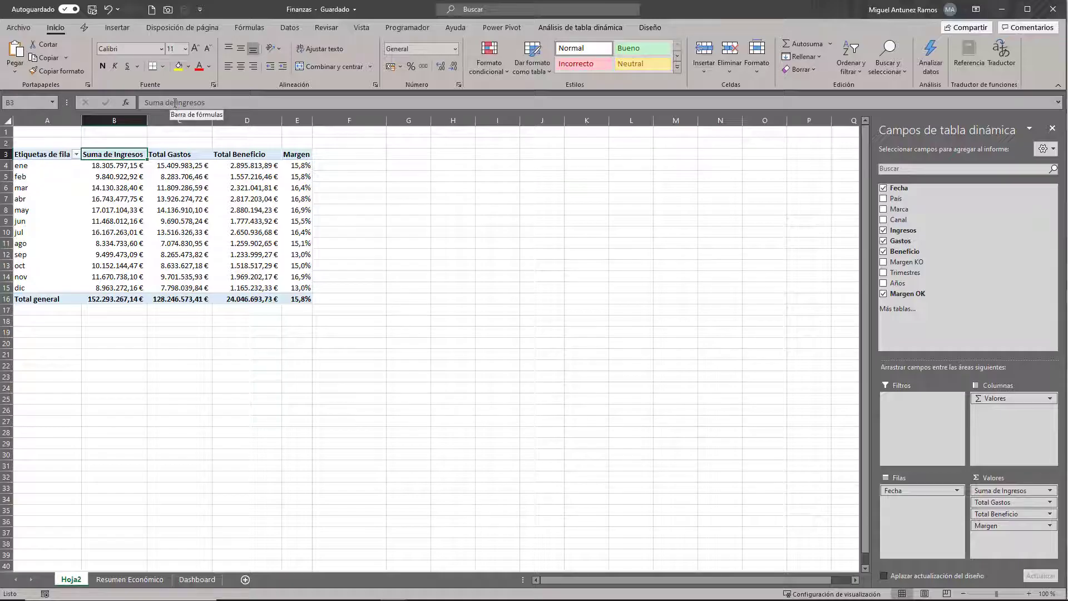
- Rename the Ingresos header to Total Ingresos and the row-label header to Mes
{"action": "left_click_drag", "start_coordinate": [174, 102], "coordinate": [143, 103]}
{"action": "type", "text": "Total"}
{"action": "left_click", "coordinate": [44, 154]}
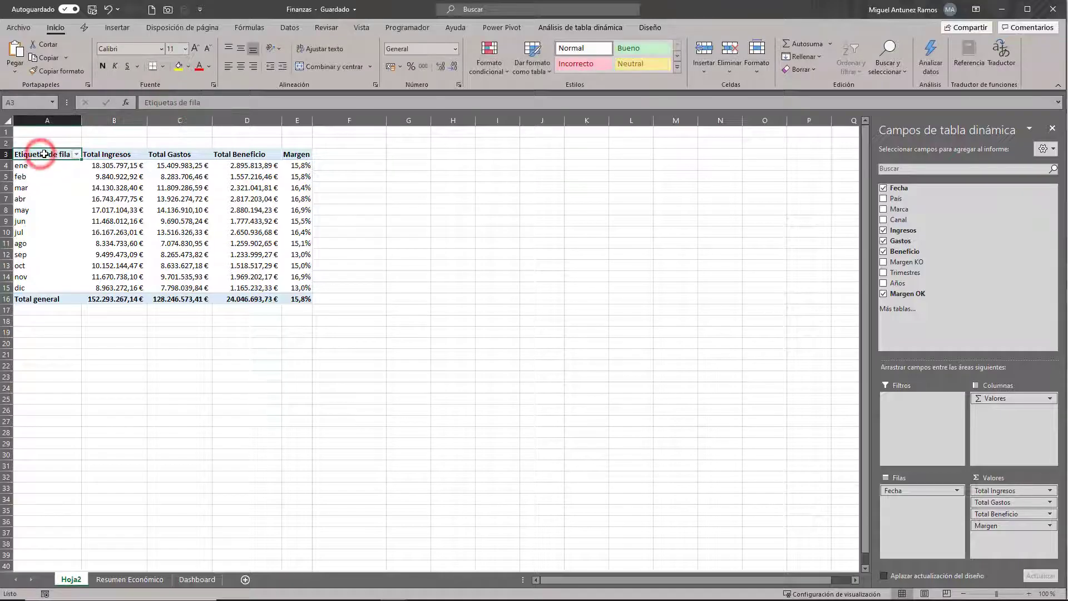
{"action": "type", "text": "Mes"}
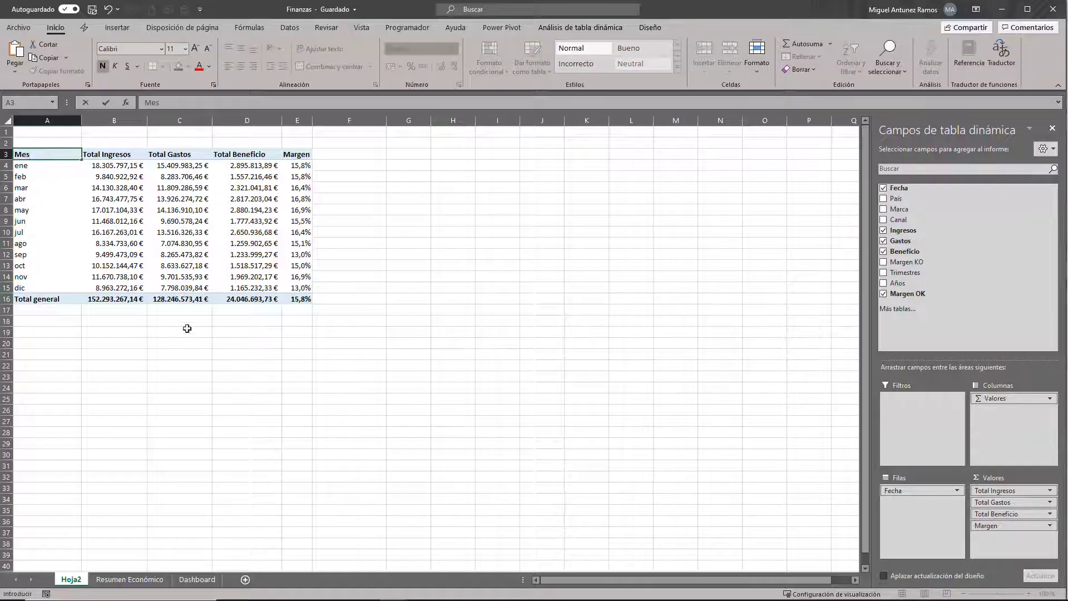
{"action": "left_click", "coordinate": [186, 328]}
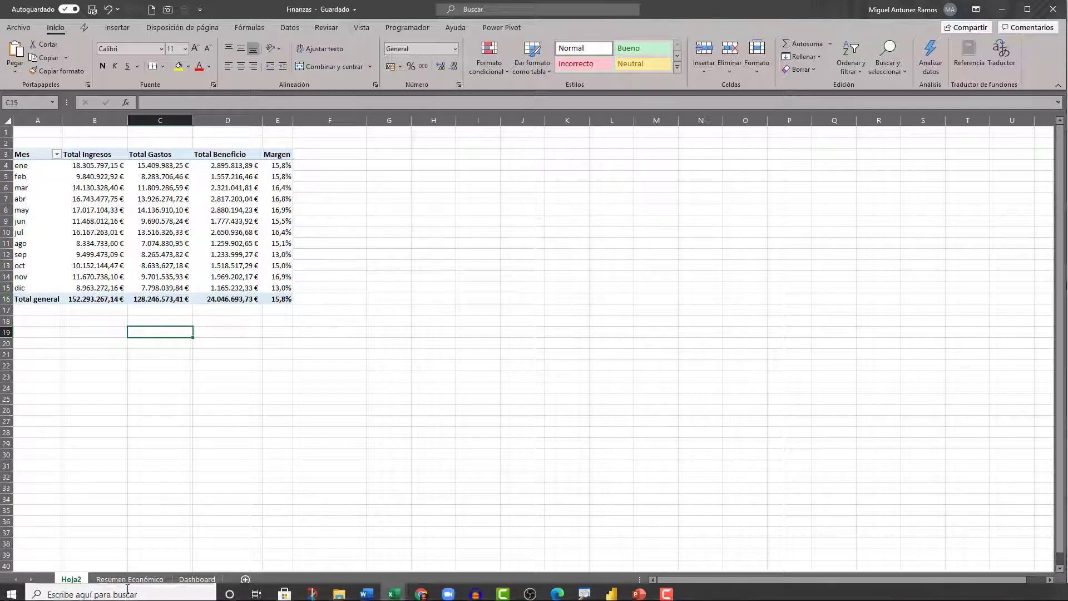
- Apply a plain light pivot table style from Diseño, removing the blue header and total shading
{"action": "left_click", "coordinate": [143, 579]}
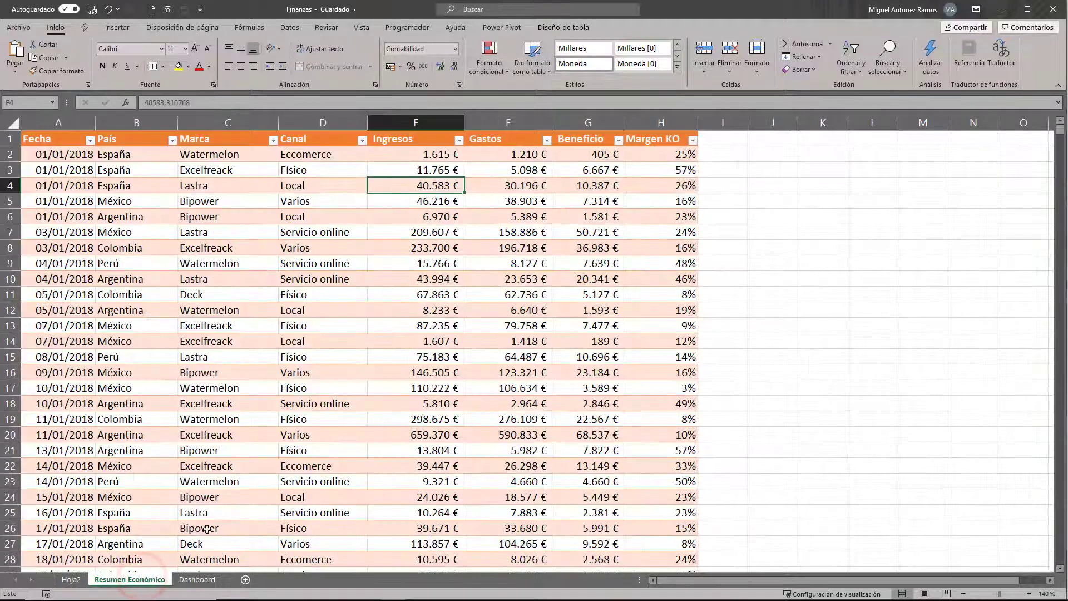
{"action": "left_click", "coordinate": [197, 579]}
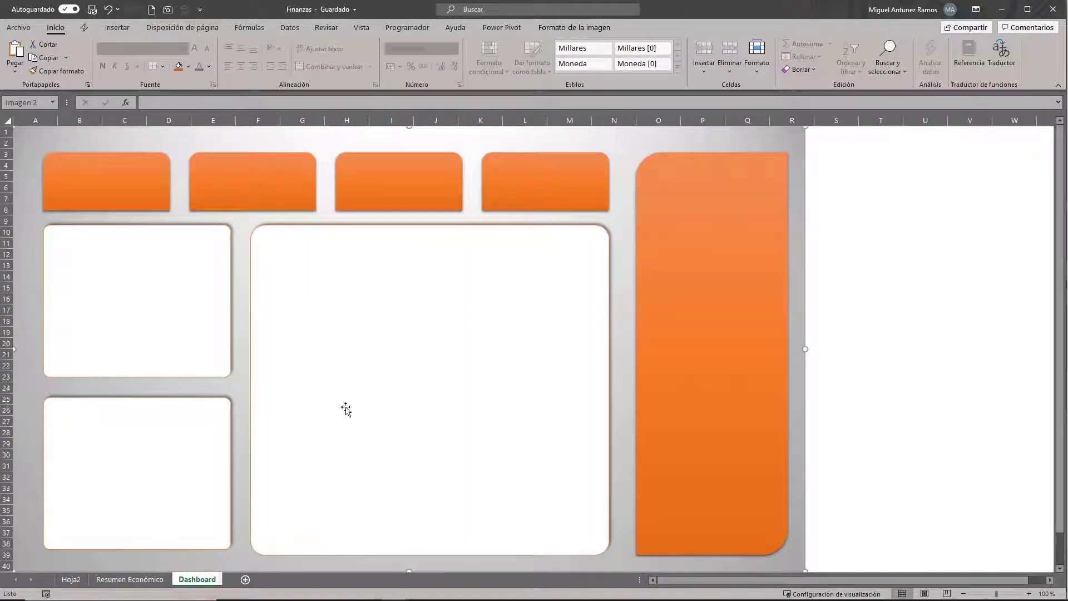
{"action": "left_click", "coordinate": [72, 579]}
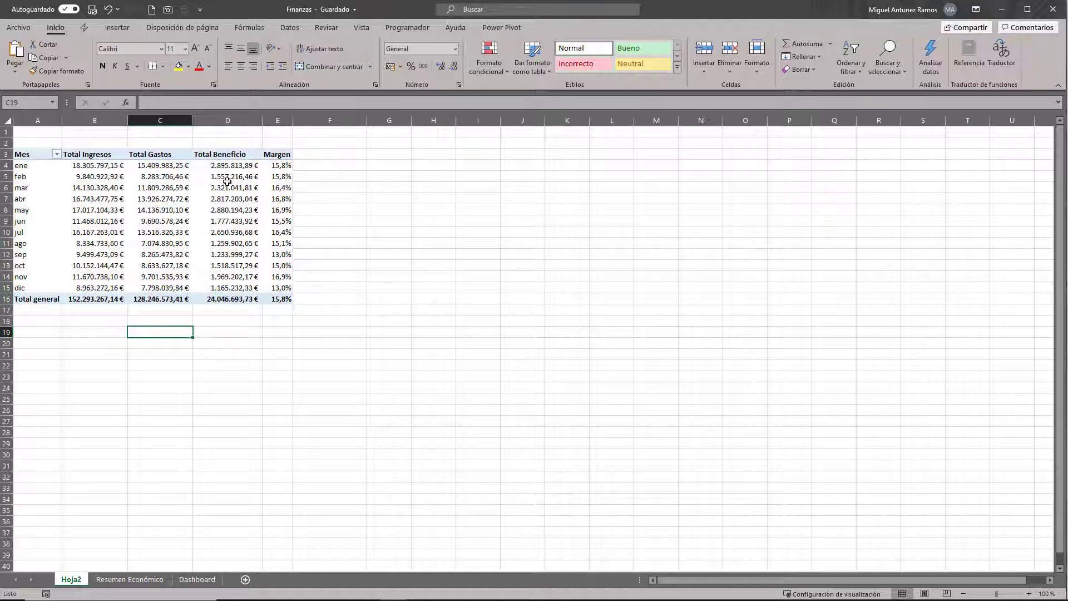
{"action": "left_click", "coordinate": [228, 187]}
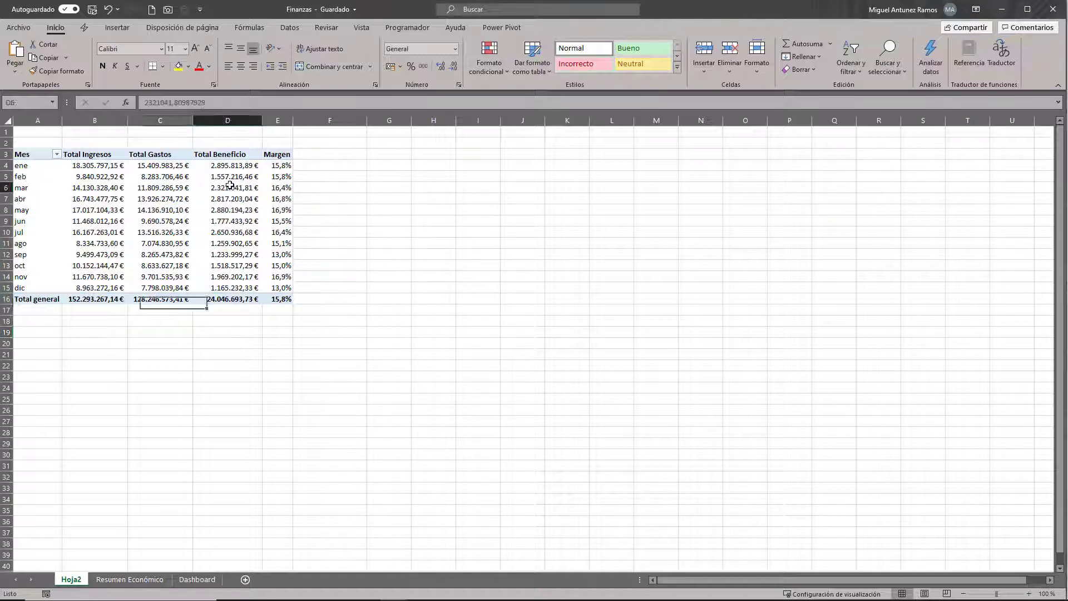
{"action": "left_click", "coordinate": [667, 29]}
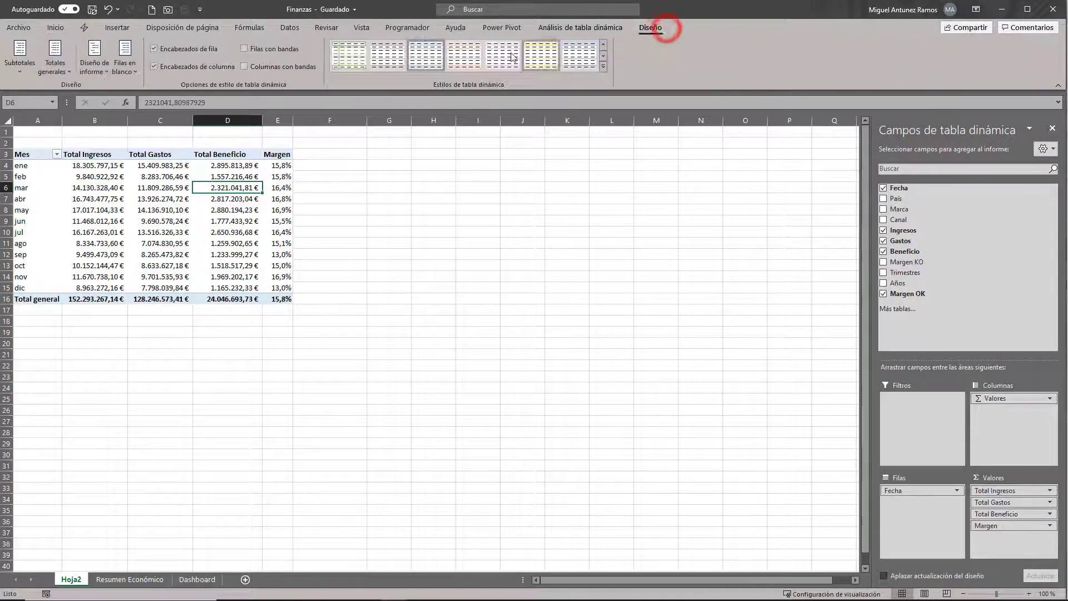
{"action": "left_click", "coordinate": [604, 68]}
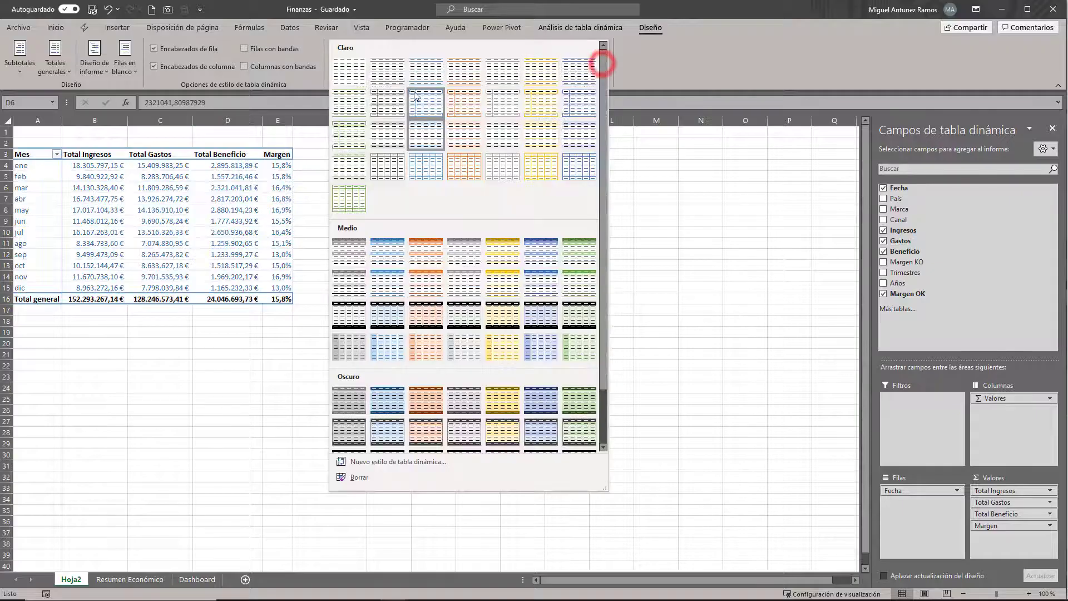
{"action": "left_click", "coordinate": [386, 66]}
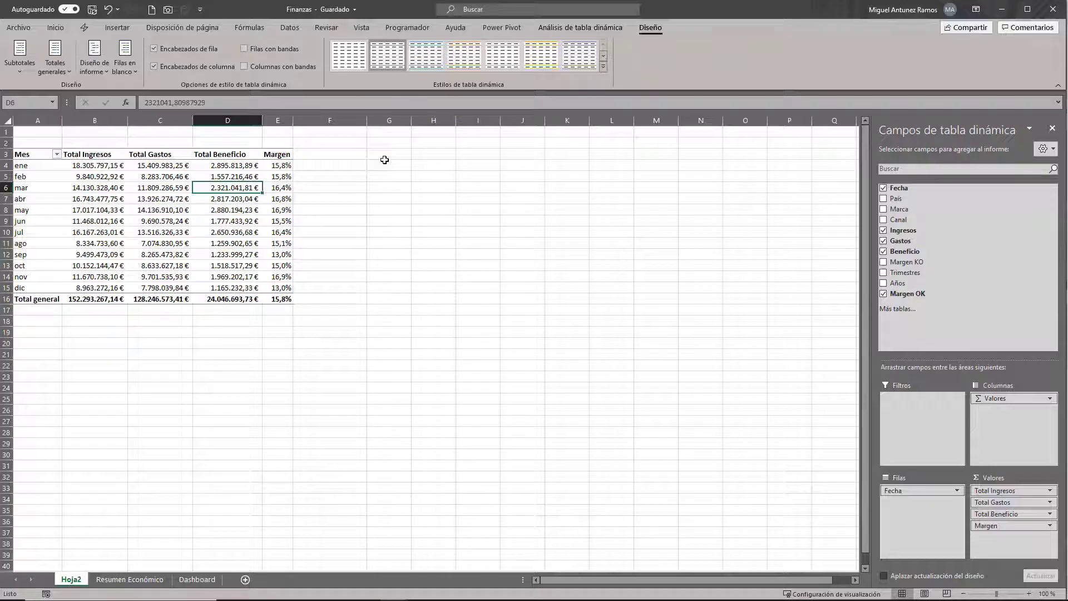
{"action": "left_click", "coordinate": [197, 579]}
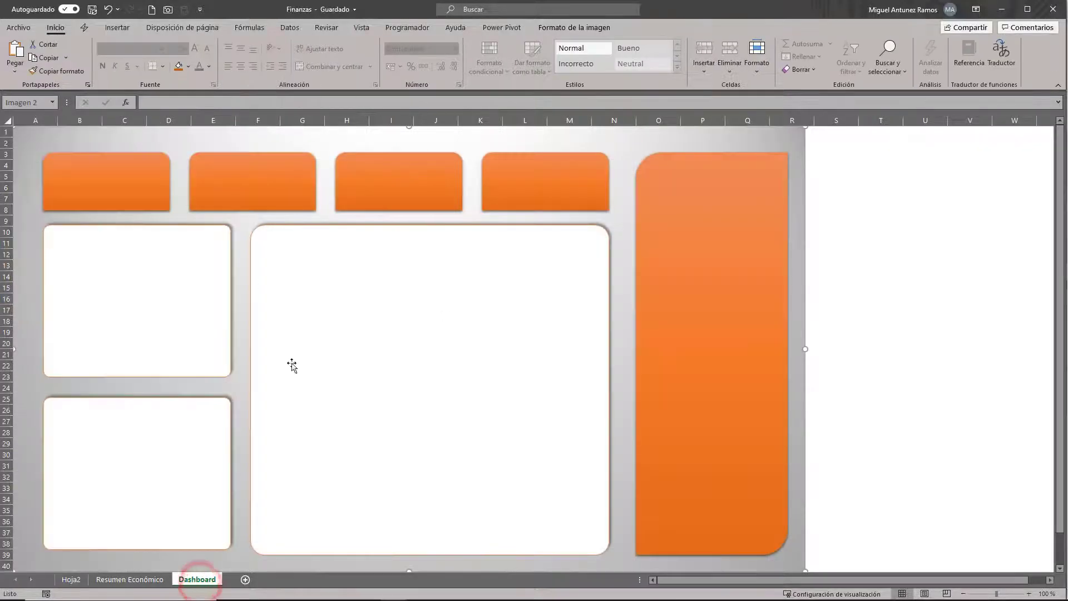
{"action": "left_click", "coordinate": [71, 580]}
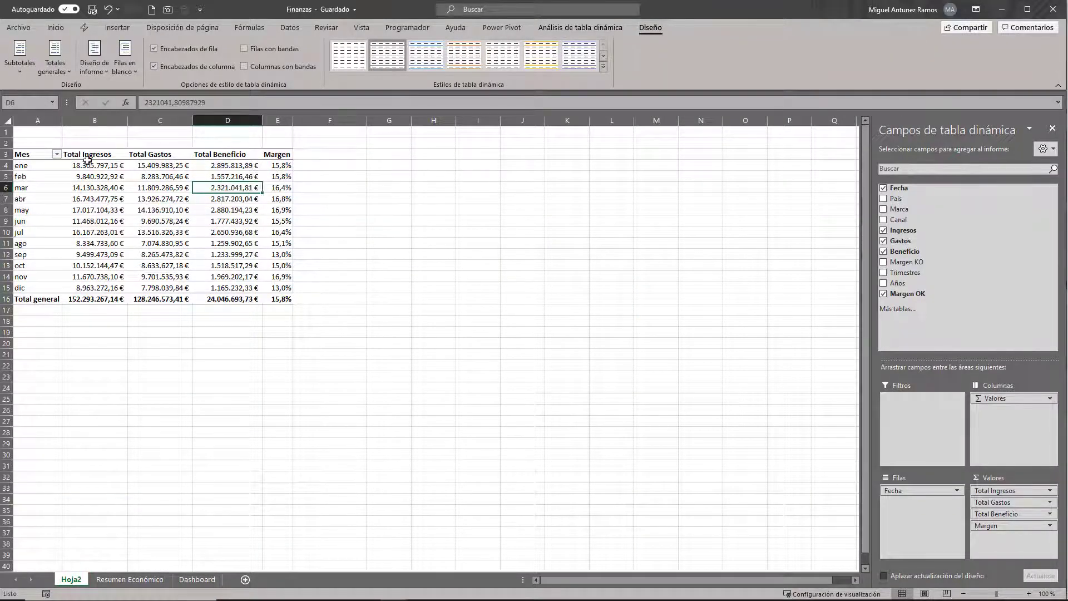
- Remove all decimal places from the Ingresos, Gastos and Beneficio pivot values
{"action": "left_click_drag", "start_coordinate": [87, 165], "coordinate": [220, 301]}
{"action": "left_click", "coordinate": [55, 28]}
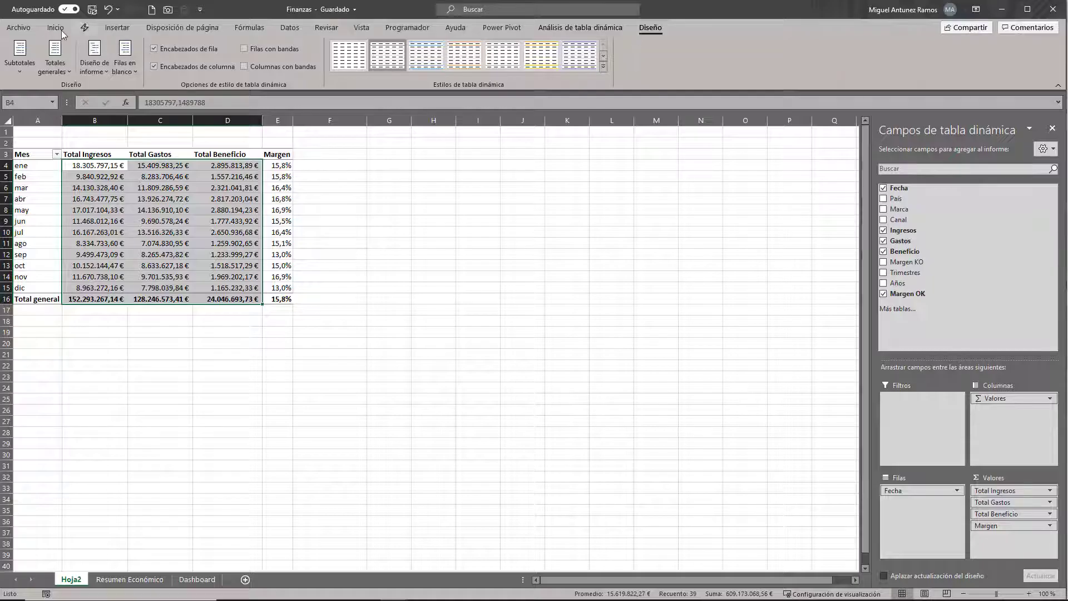
{"action": "left_click", "coordinate": [446, 64]}
{"action": "left_click", "coordinate": [445, 64]}
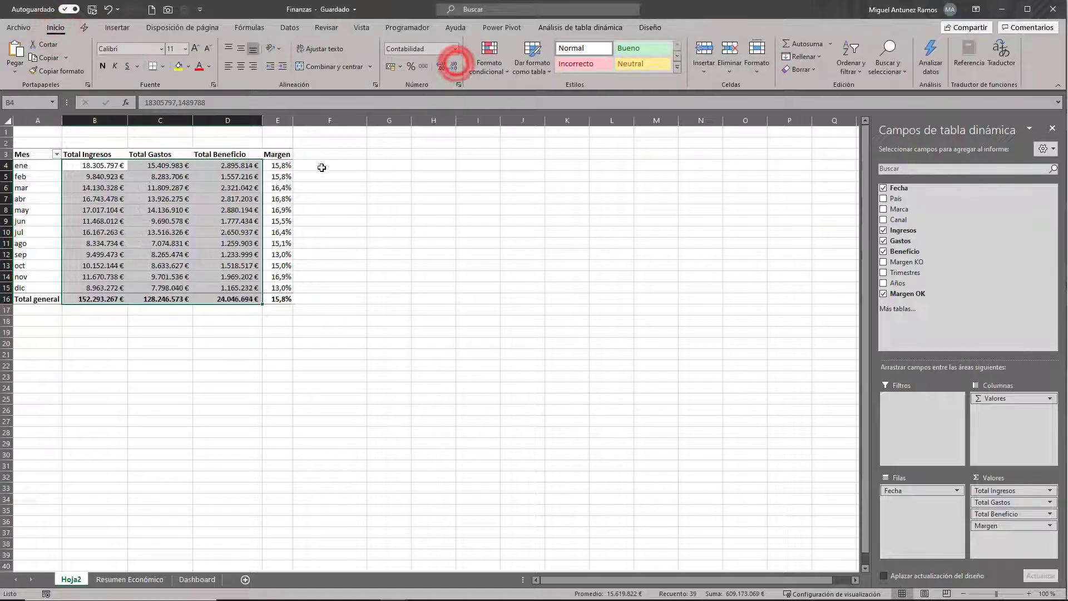
{"action": "left_click", "coordinate": [320, 173]}
- Add red gradient data bars to the Total Beneficio cells D4:D15
{"action": "left_click_drag", "start_coordinate": [218, 165], "coordinate": [229, 286]}
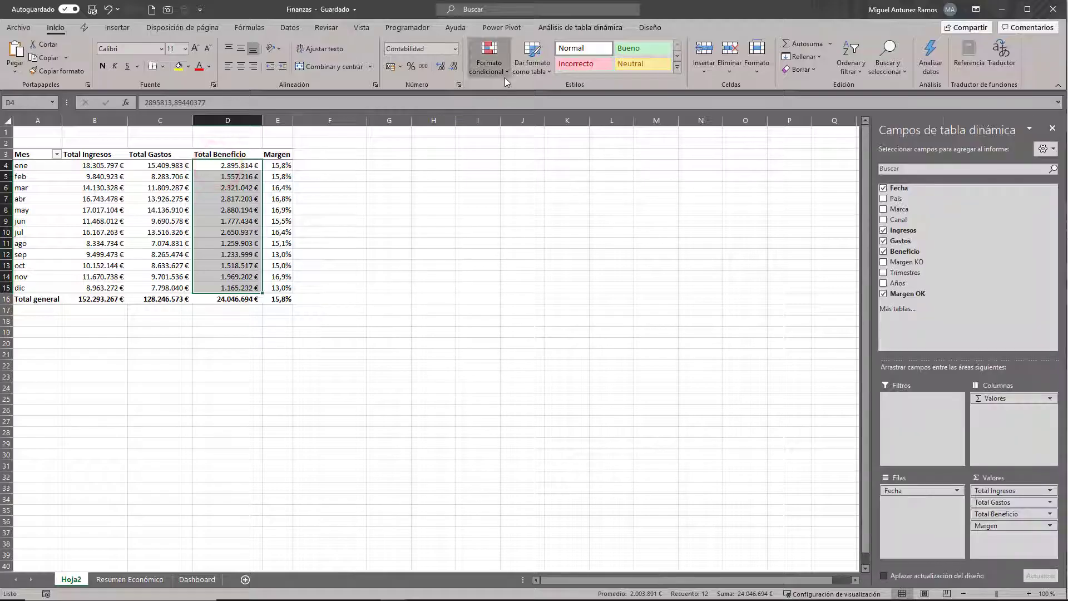
{"action": "left_click", "coordinate": [505, 74]}
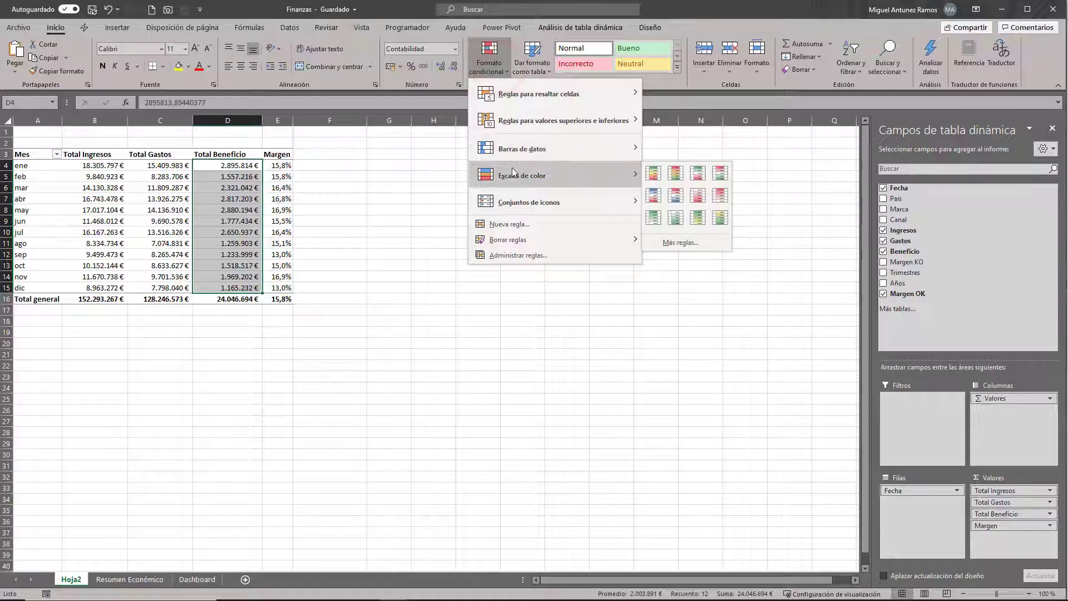
{"action": "mouse_move", "coordinate": [534, 149]}
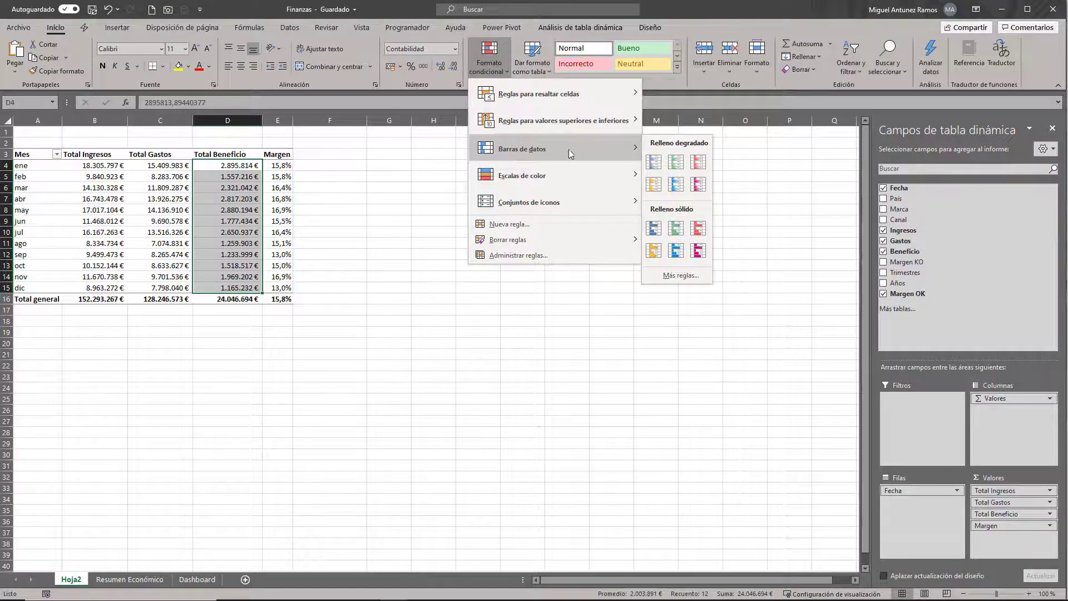
{"action": "left_click", "coordinate": [700, 162]}
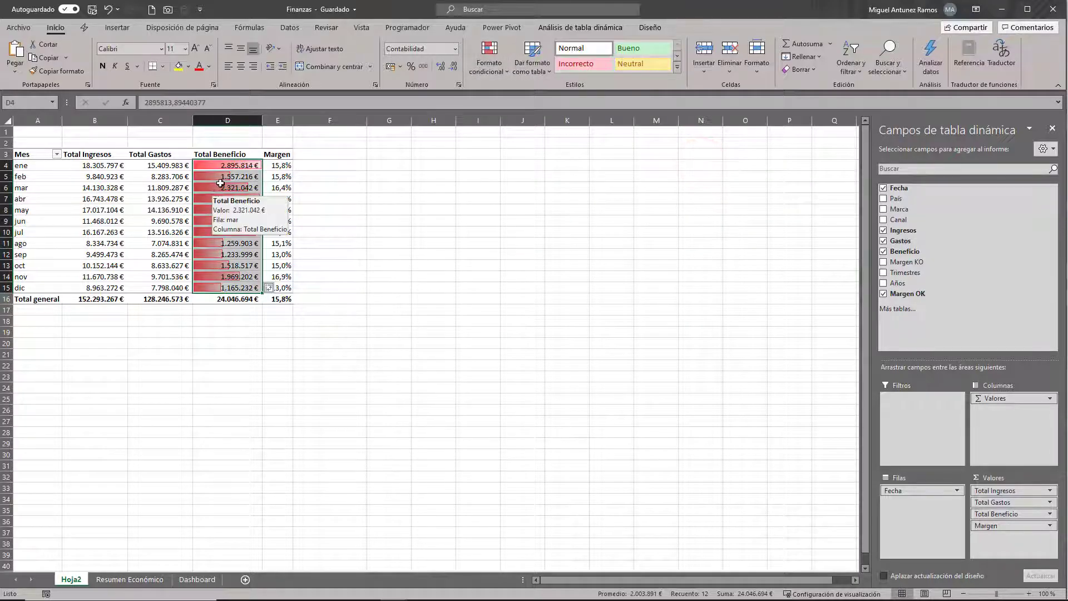
{"action": "left_click", "coordinate": [331, 189]}
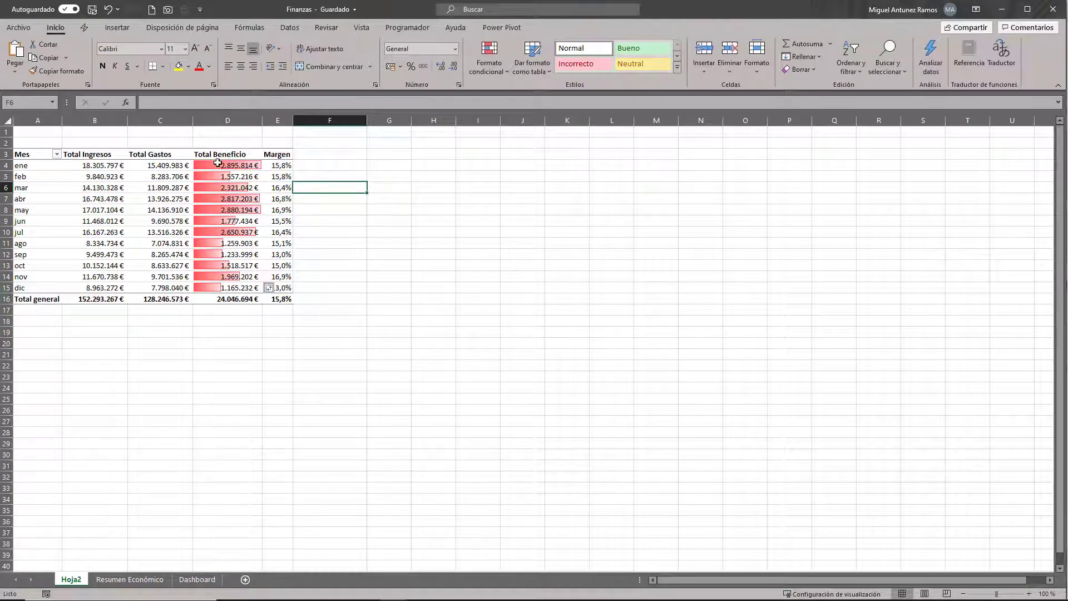
- Reselect Total Beneficio and open the conditional formatting rules manager
{"action": "left_click_drag", "start_coordinate": [222, 168], "coordinate": [234, 288]}
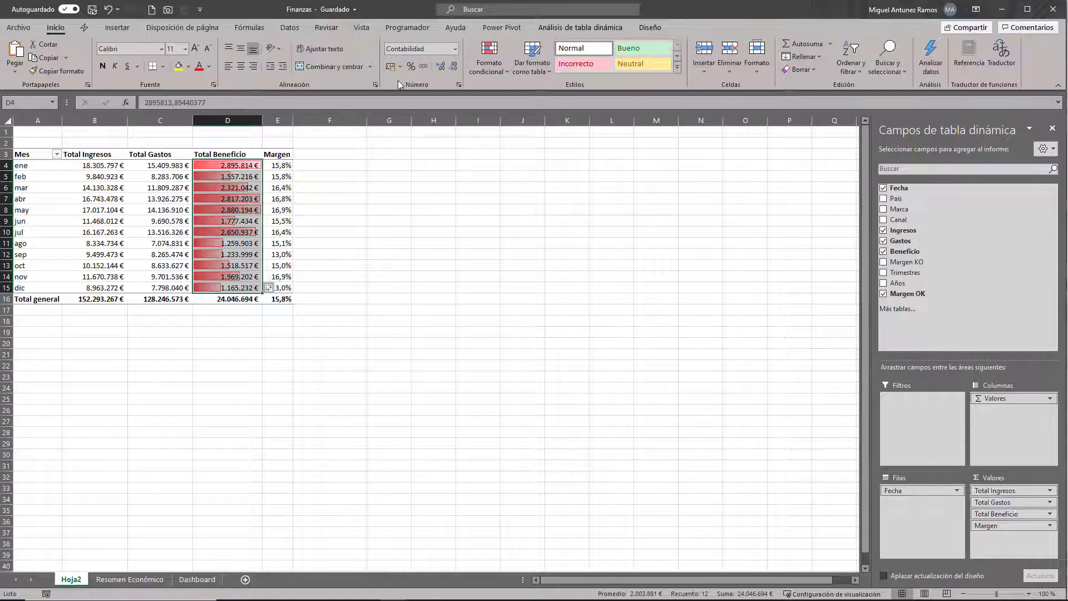
{"action": "left_click", "coordinate": [486, 69]}
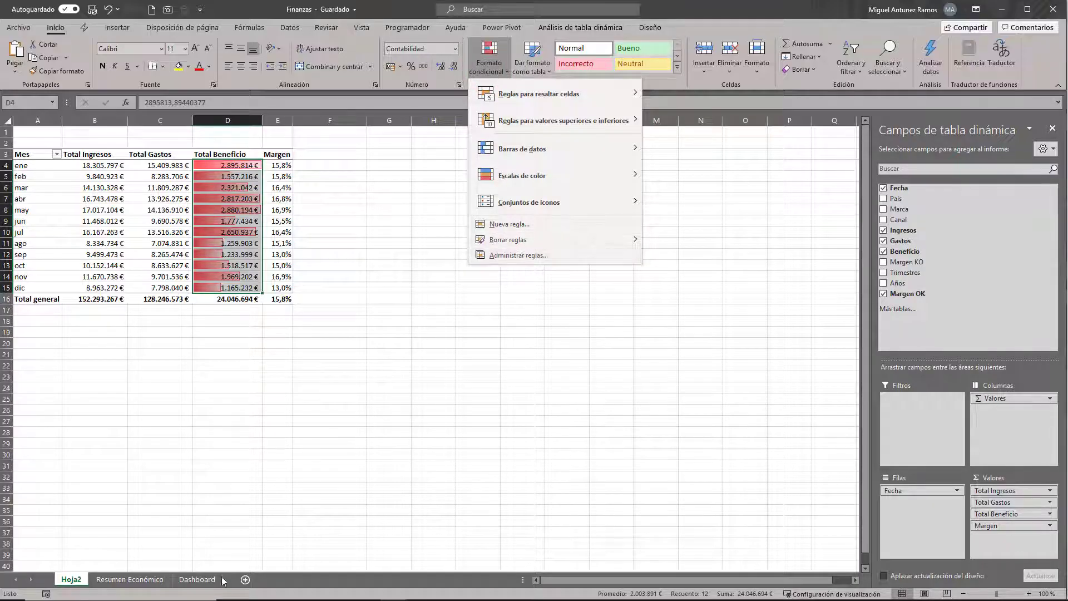
{"action": "left_click", "coordinate": [196, 580]}
{"action": "left_click", "coordinate": [196, 581]}
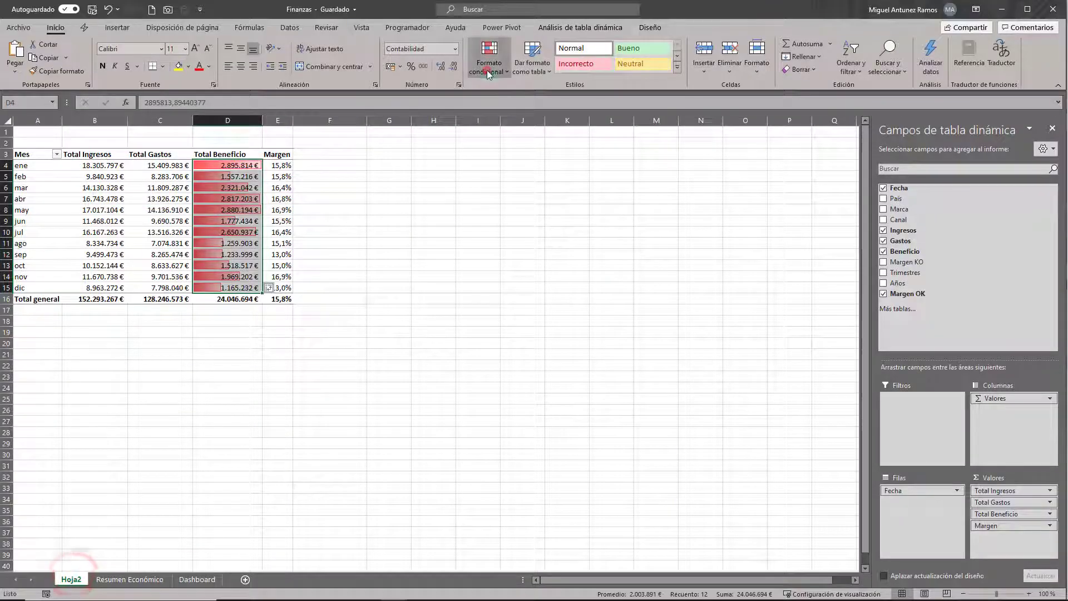
{"action": "left_click", "coordinate": [486, 70]}
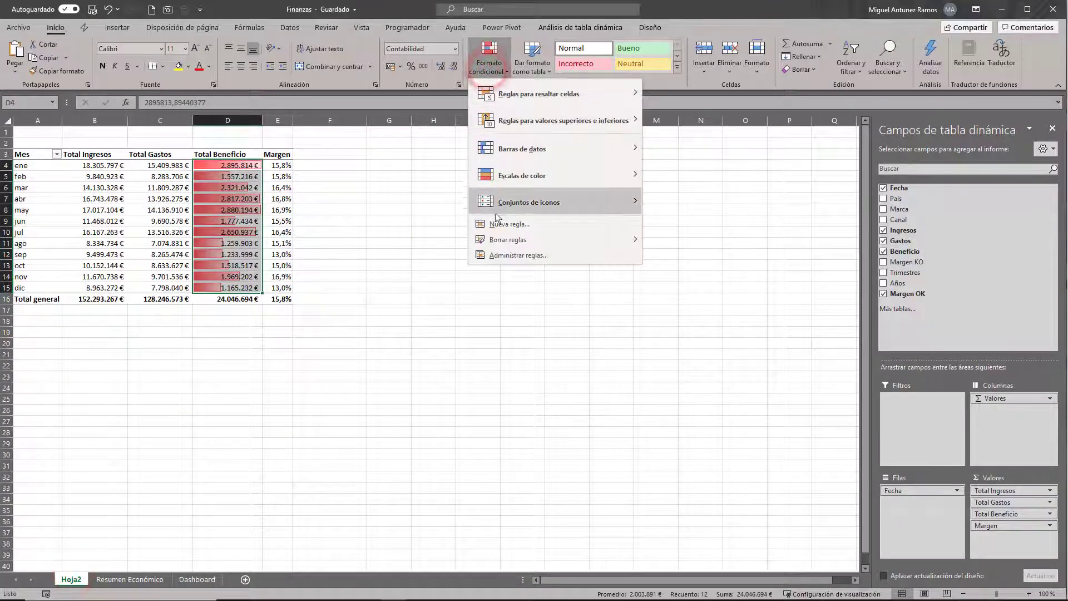
{"action": "left_click", "coordinate": [498, 253]}
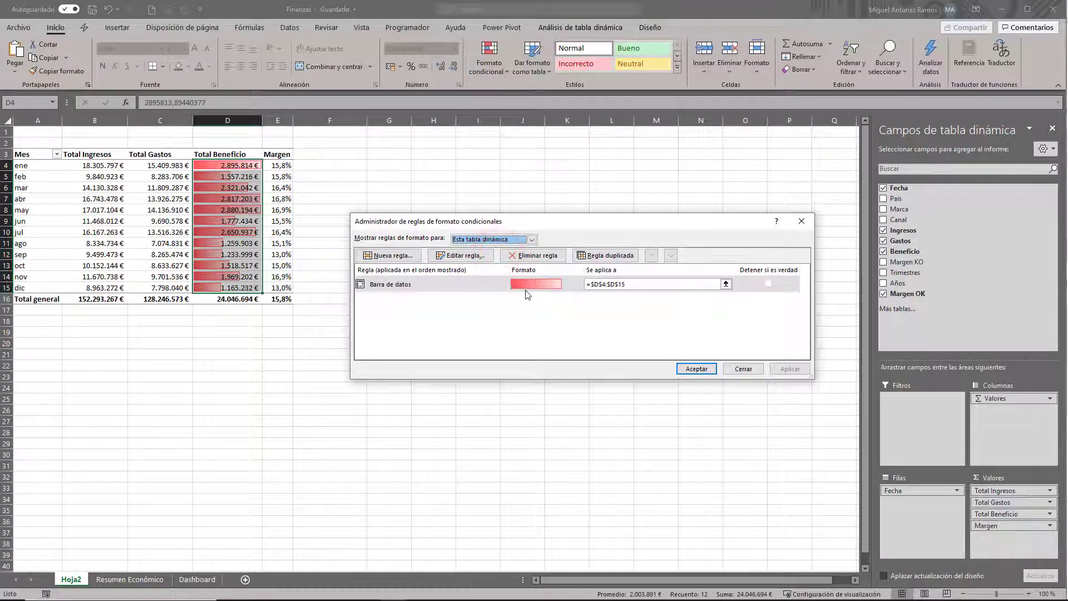
- Open the Total Beneficio Barra de datos rule for editing and try bar fill colours
{"action": "left_click", "coordinate": [523, 288]}
{"action": "left_click", "coordinate": [466, 256]}
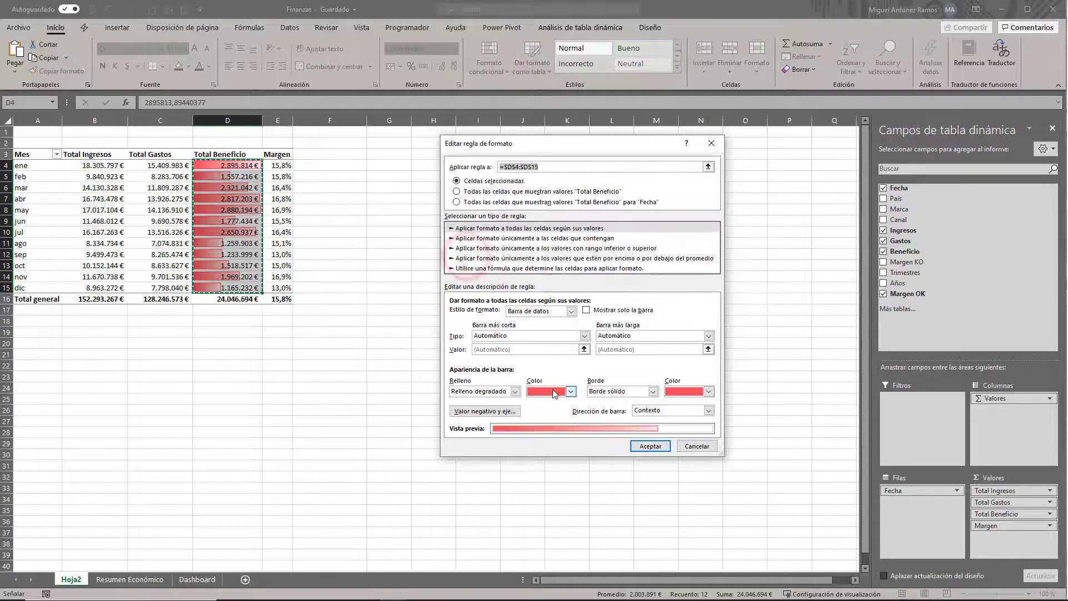
{"action": "left_click", "coordinate": [572, 392]}
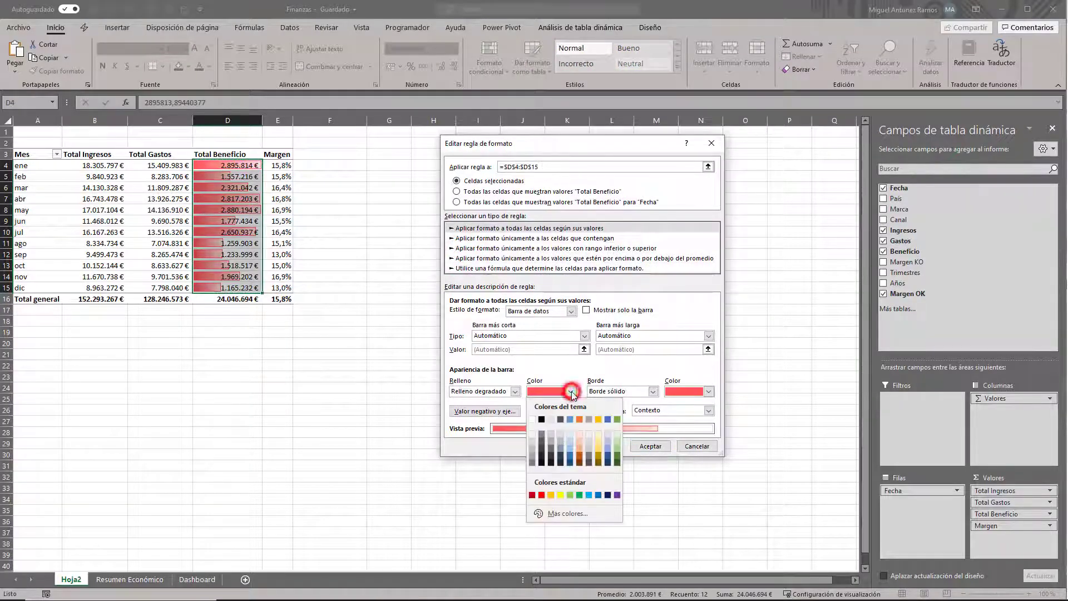
{"action": "left_click", "coordinate": [578, 456]}
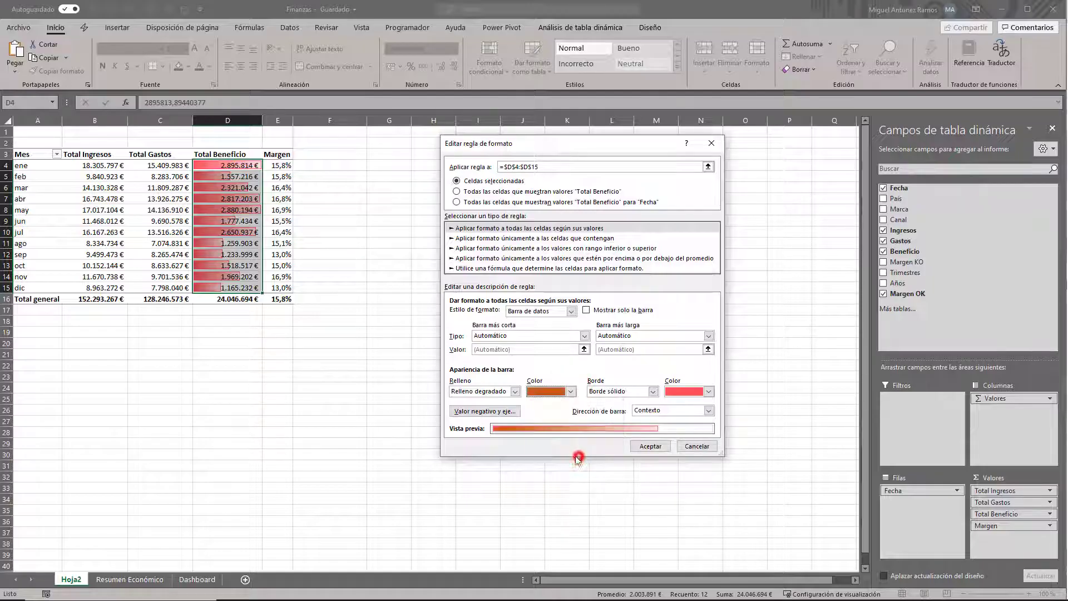
{"action": "left_click", "coordinate": [709, 392]}
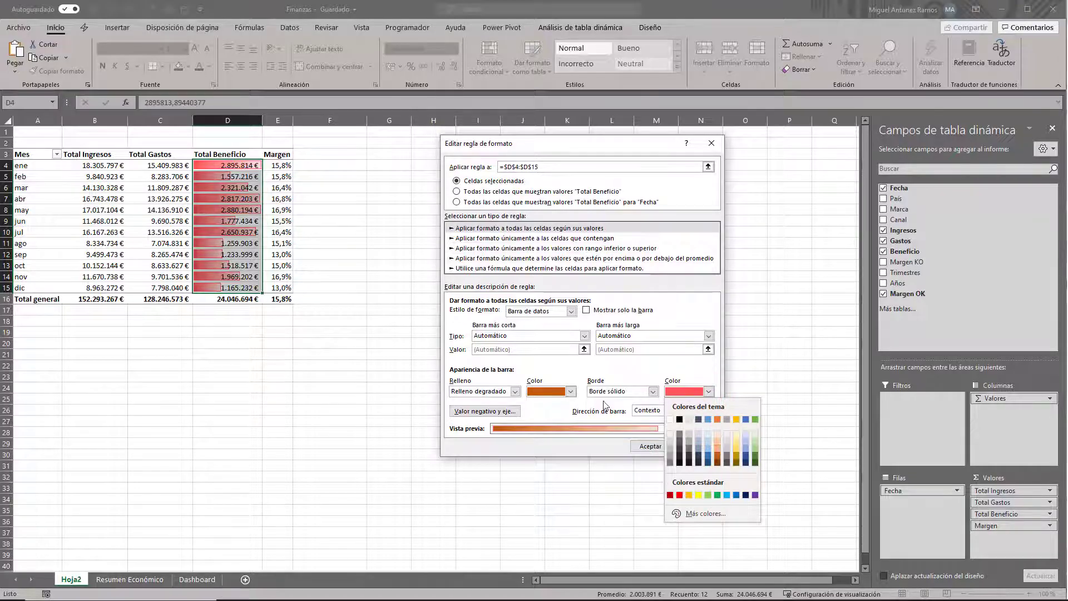
{"action": "left_click", "coordinate": [569, 392]}
{"action": "left_click", "coordinate": [579, 452]}
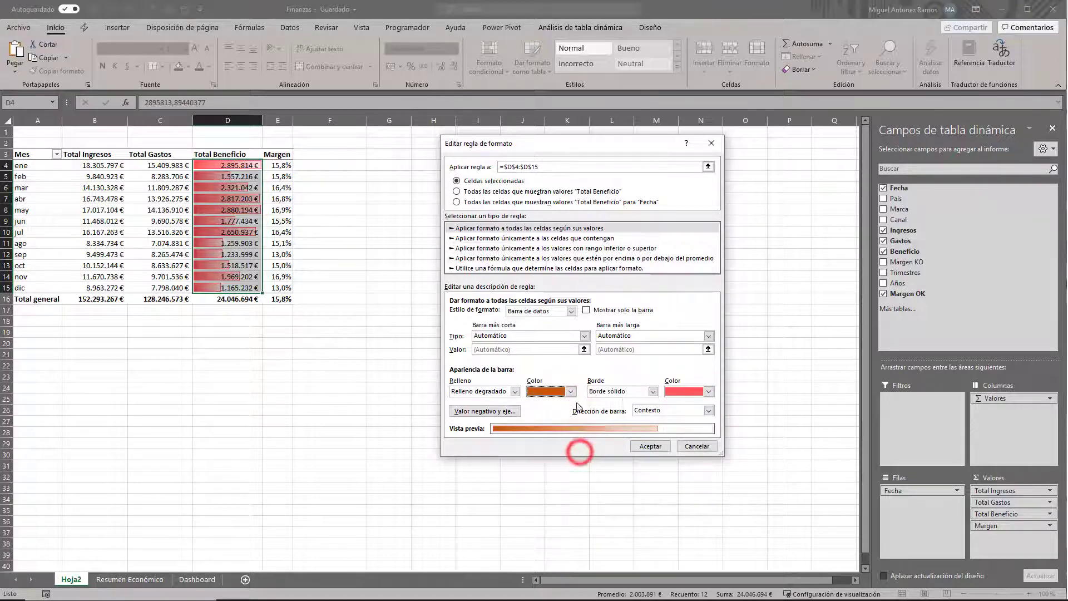
{"action": "left_click", "coordinate": [570, 392]}
- Give the data bars a light peach fill and dark orange border, and apply the rule
{"action": "left_click", "coordinate": [581, 449]}
{"action": "left_click", "coordinate": [709, 392]}
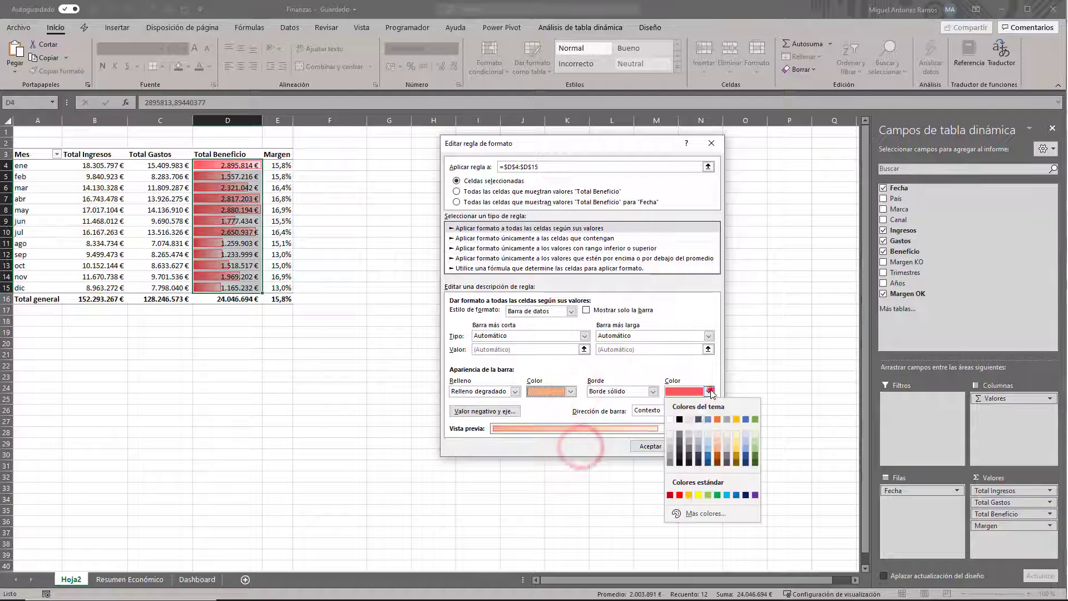
{"action": "left_click", "coordinate": [717, 459]}
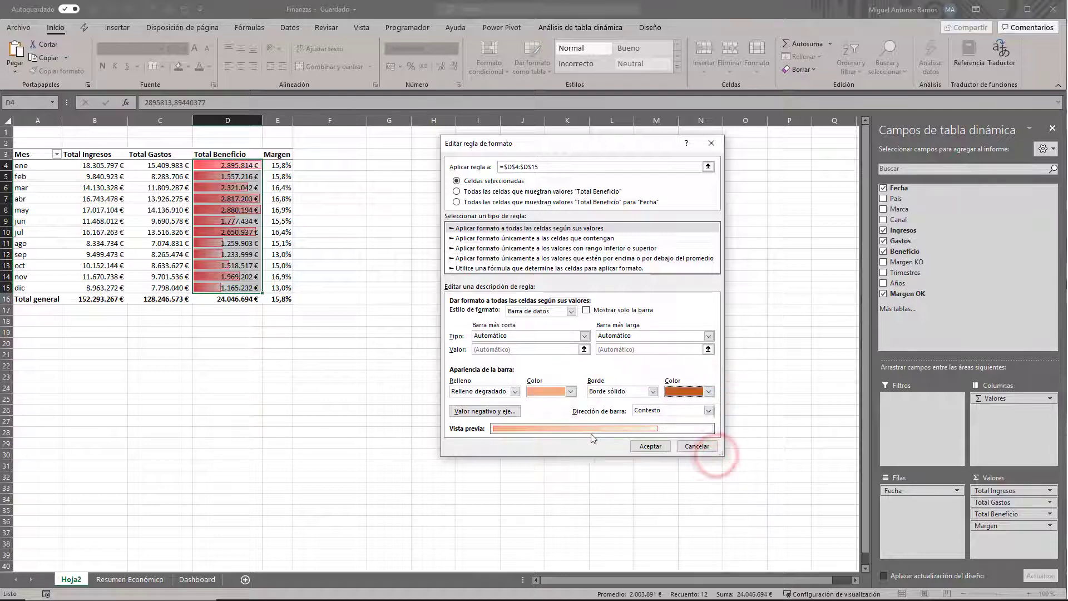
{"action": "left_click", "coordinate": [650, 447]}
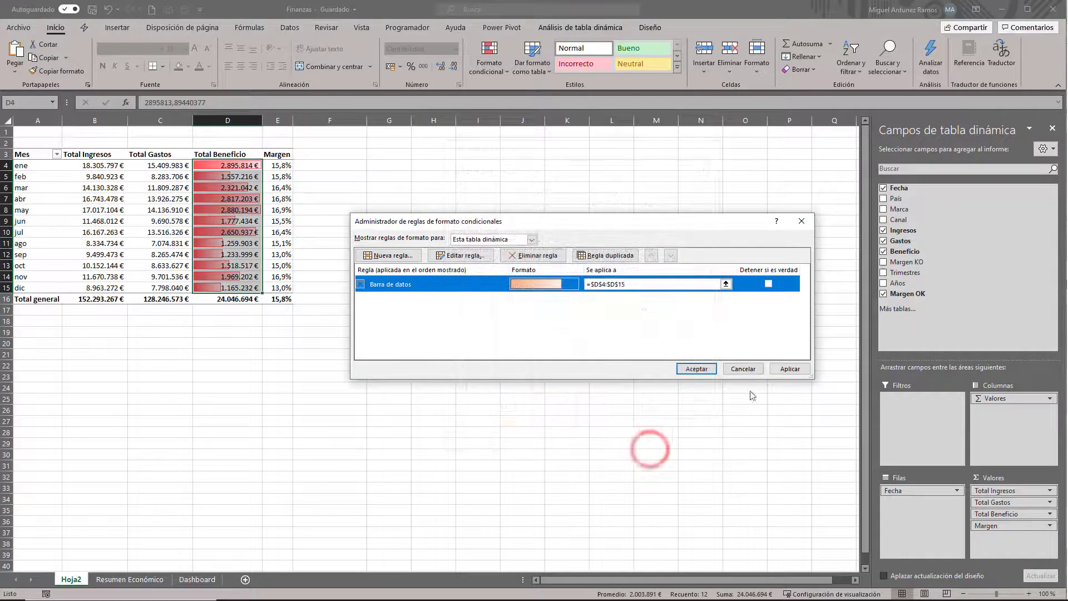
{"action": "left_click", "coordinate": [787, 369]}
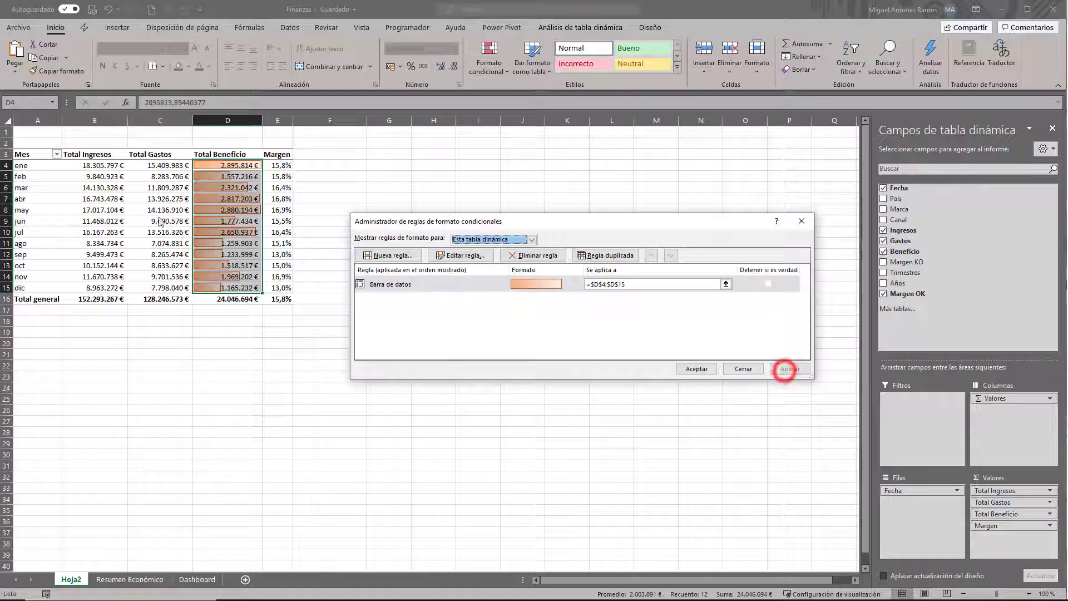
{"action": "left_click", "coordinate": [697, 368]}
{"action": "left_click", "coordinate": [282, 233]}
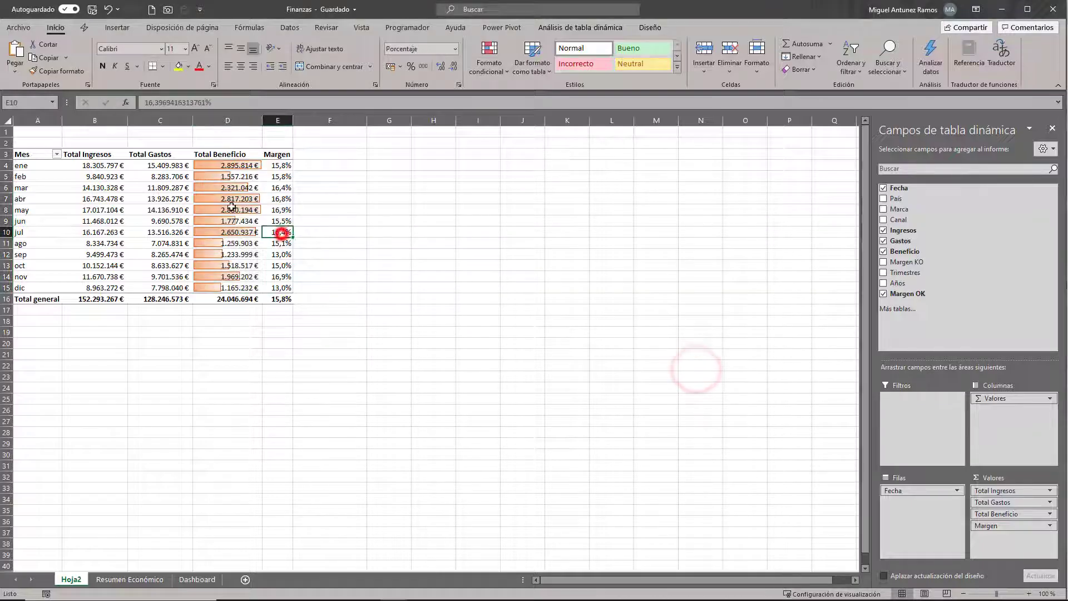
- Apply the 3 triángulos icon set to the Margen percentages in E4:E15
{"action": "left_click", "coordinate": [194, 580]}
{"action": "left_click", "coordinate": [71, 579]}
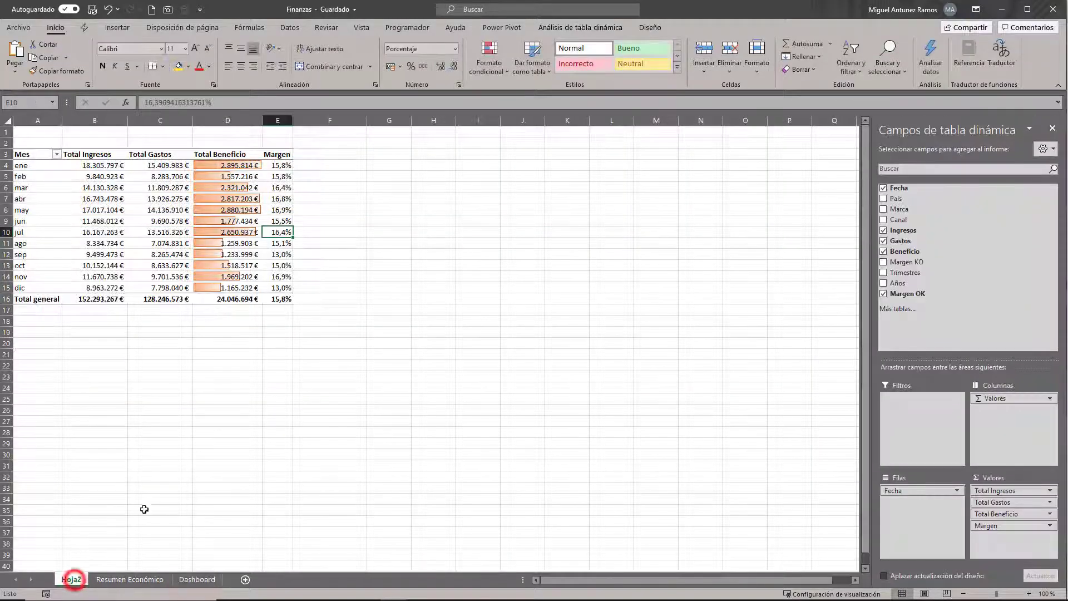
{"action": "left_click_drag", "start_coordinate": [280, 166], "coordinate": [276, 286]}
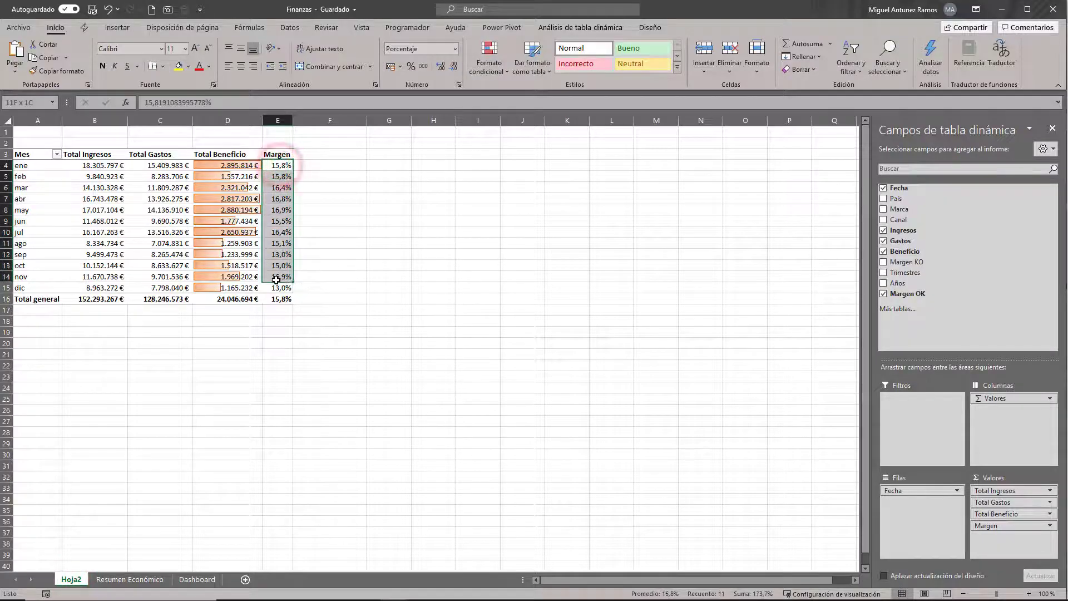
{"action": "left_click", "coordinate": [489, 56]}
{"action": "mouse_move", "coordinate": [534, 202]}
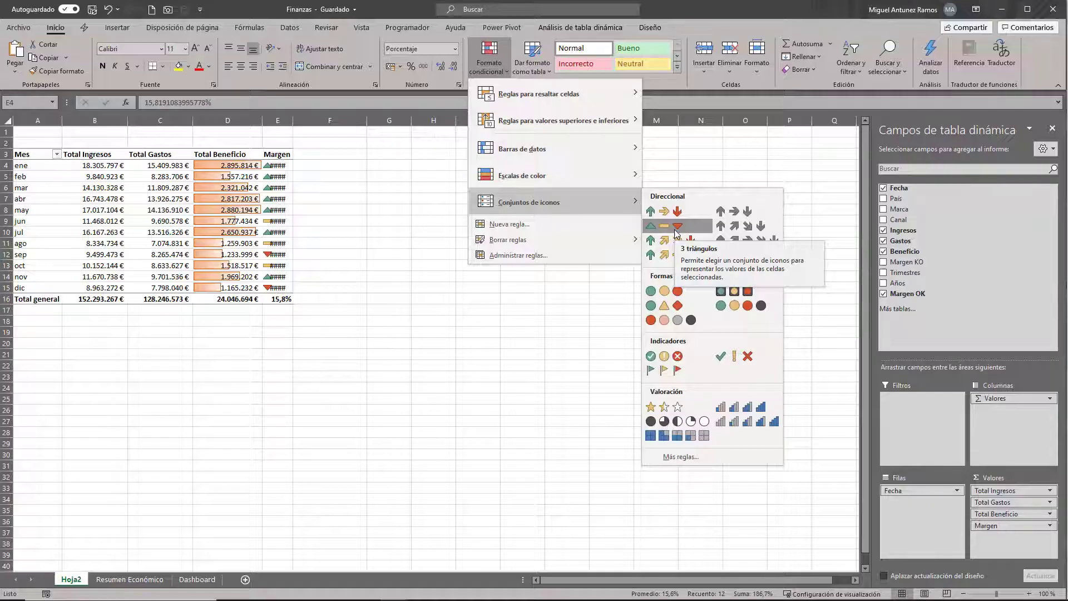
{"action": "left_click", "coordinate": [677, 228]}
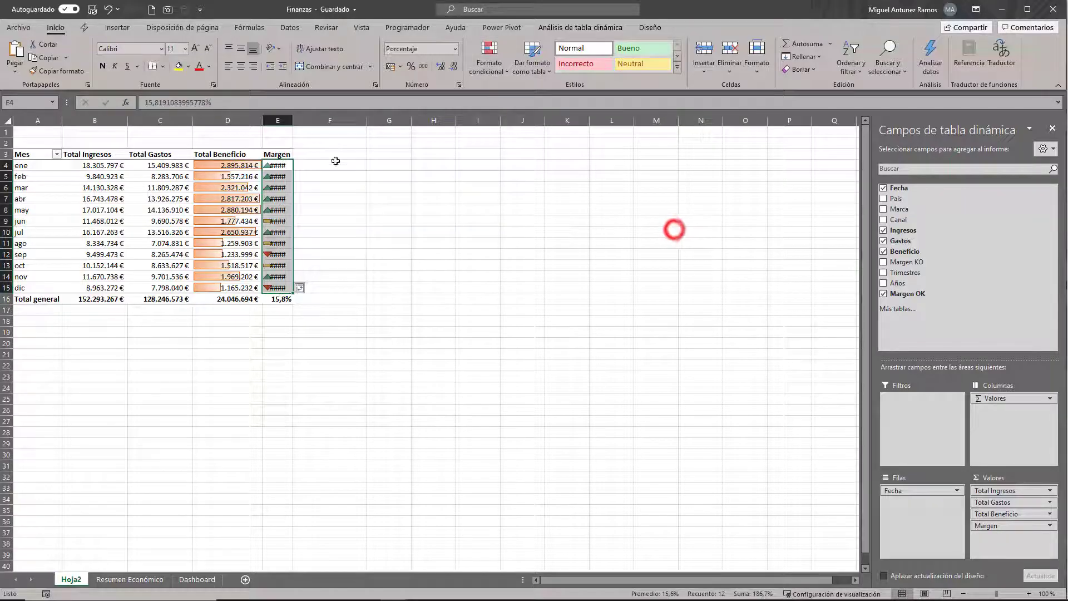
- Widen column E so the Margen percentages display, and select the whole pivot table
{"action": "double_click", "coordinate": [293, 122]}
{"action": "left_click_drag", "start_coordinate": [293, 121], "coordinate": [298, 121]}
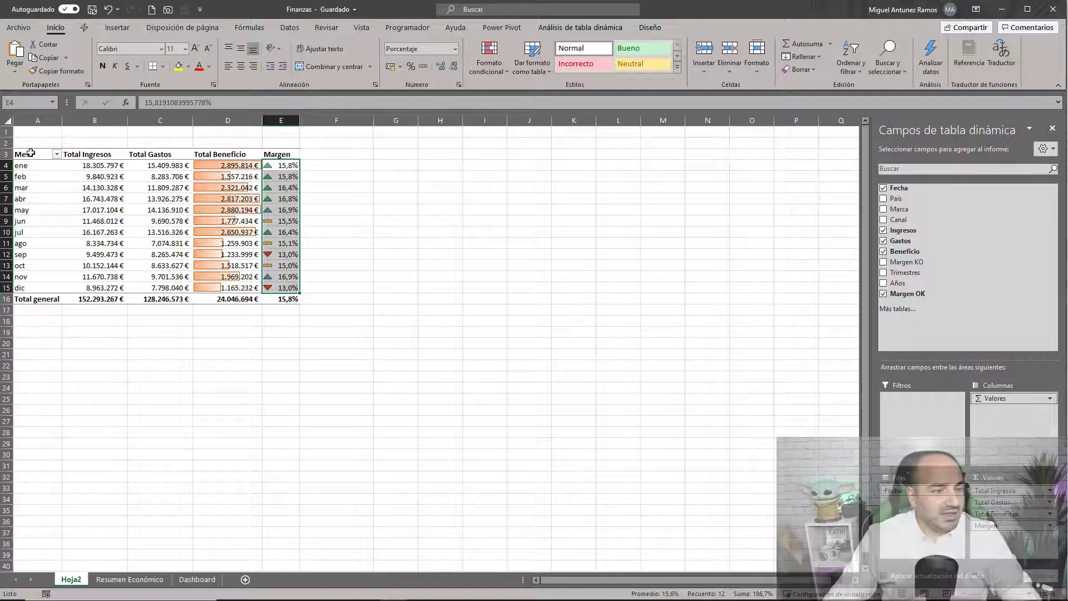
{"action": "mouse_move", "coordinate": [32, 155]}
{"action": "left_mouse_down"}
{"action": "mouse_move", "coordinate": [234, 252]}
{"action": "mouse_move", "coordinate": [292, 301]}
{"action": "left_mouse_up"}
- Paste the copied pivot table A3:E16 onto the Dashboard and fit it inside the large white panel
{"action": "key", "text": "ctrl+c"}
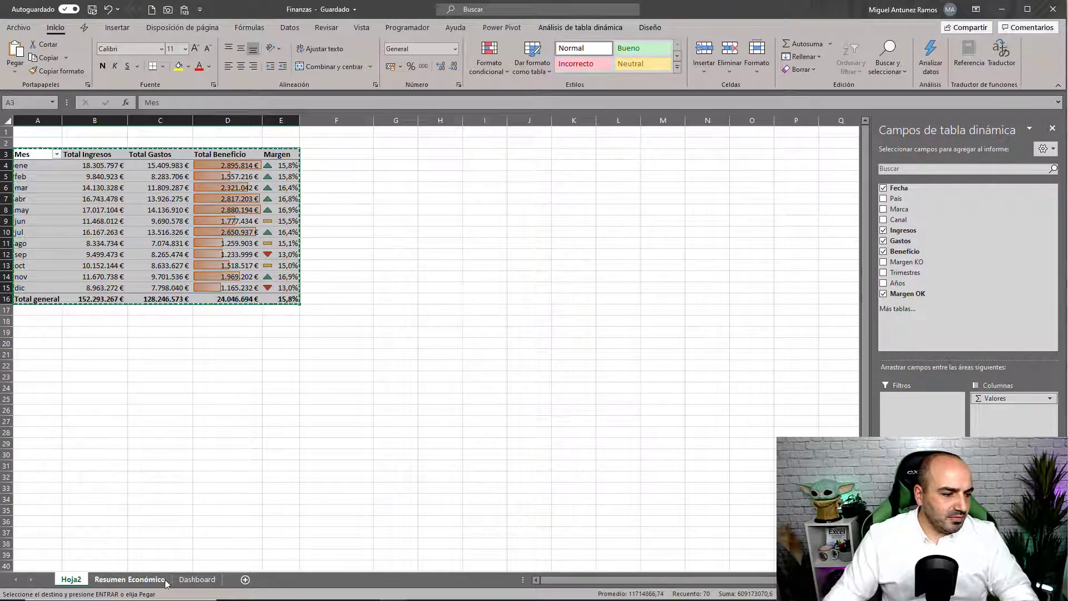
{"action": "left_click", "coordinate": [198, 579]}
{"action": "left_click", "coordinate": [352, 376]}
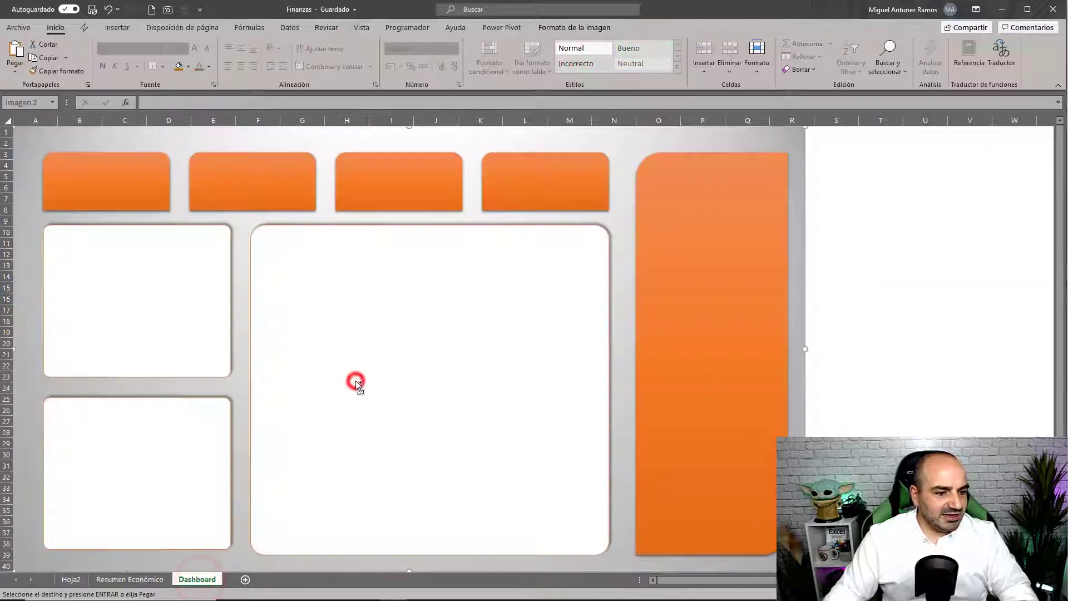
{"action": "key", "text": "ctrl+v"}
{"action": "left_click_drag", "start_coordinate": [461, 226], "coordinate": [425, 417]}
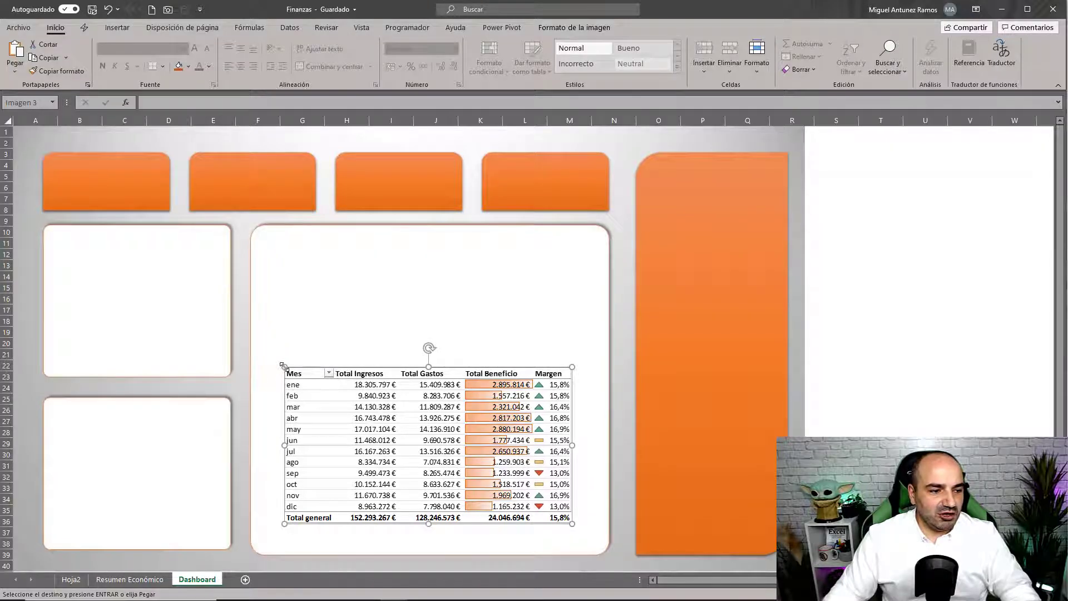
{"action": "left_click_drag", "start_coordinate": [281, 365], "coordinate": [274, 357]}
{"action": "left_click_drag", "start_coordinate": [410, 432], "coordinate": [418, 439]}
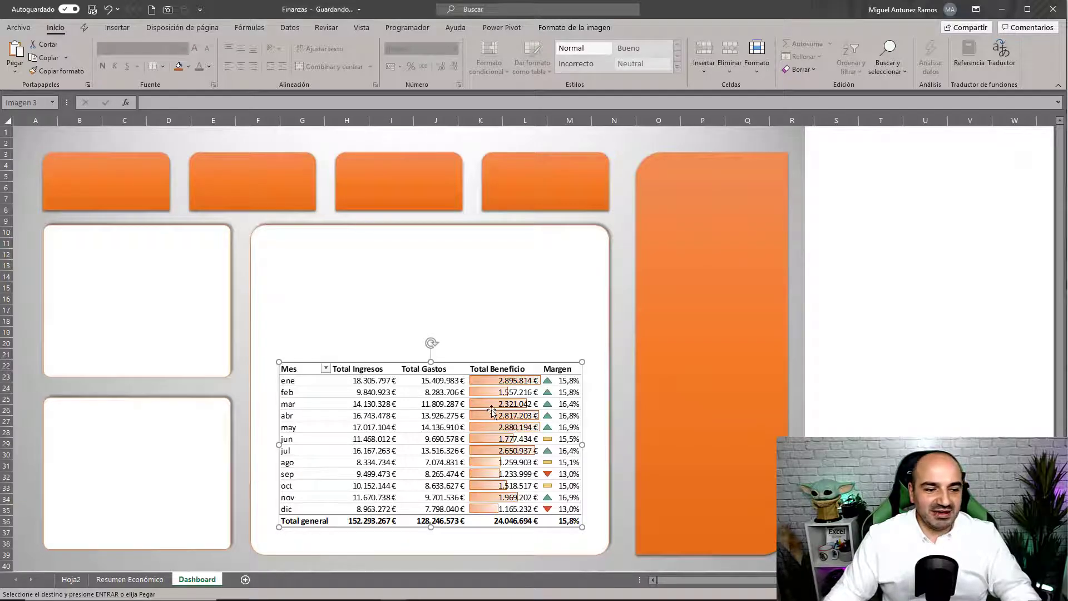
{"action": "left_click_drag", "start_coordinate": [492, 410], "coordinate": [486, 414]}
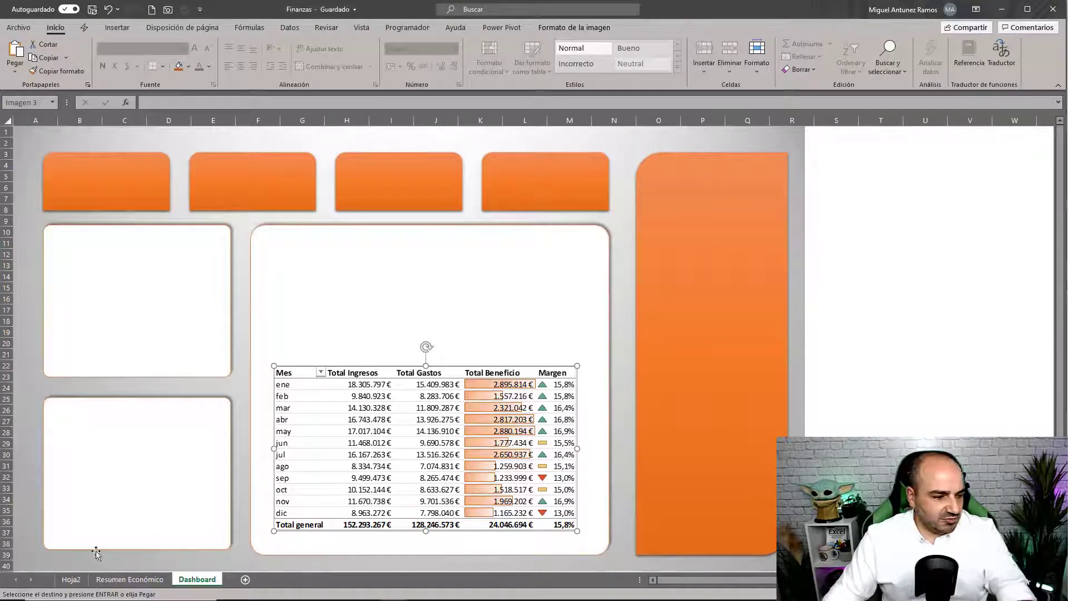
- Insert a País slicer for the Hoja2 pivot table and test filtering by several countries
{"action": "left_click", "coordinate": [82, 582]}
{"action": "left_click", "coordinate": [167, 221]}
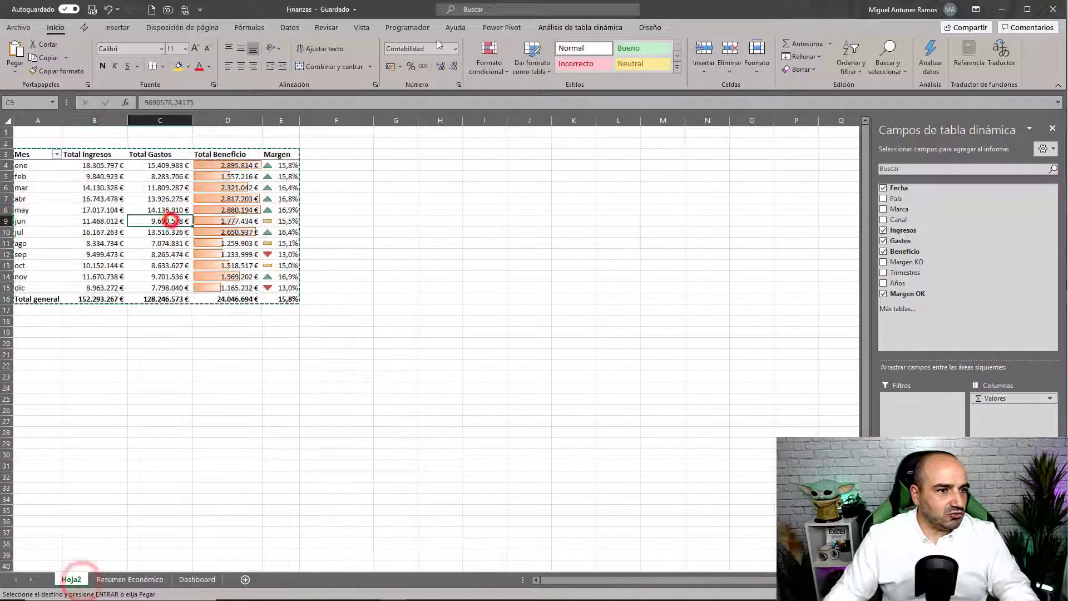
{"action": "left_click", "coordinate": [571, 28]}
{"action": "left_click", "coordinate": [436, 56]}
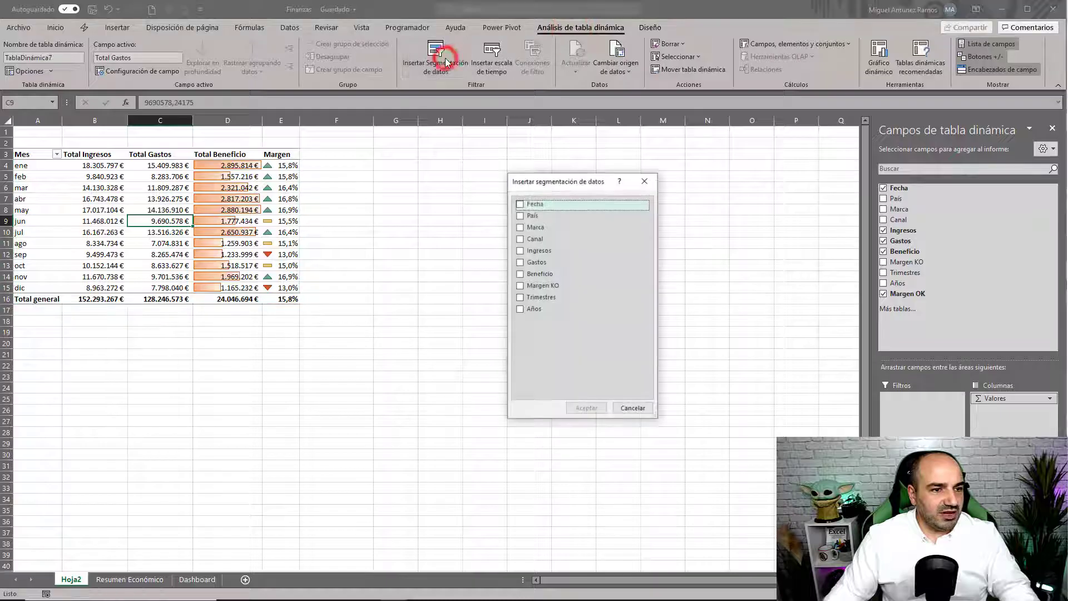
{"action": "left_click", "coordinate": [529, 217]}
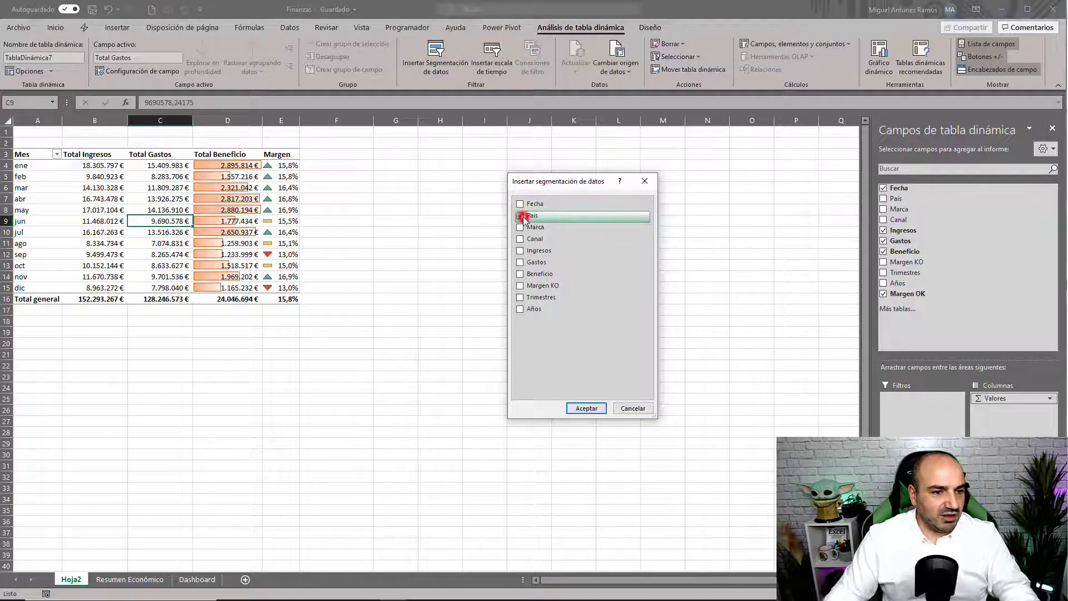
{"action": "left_click", "coordinate": [591, 410]}
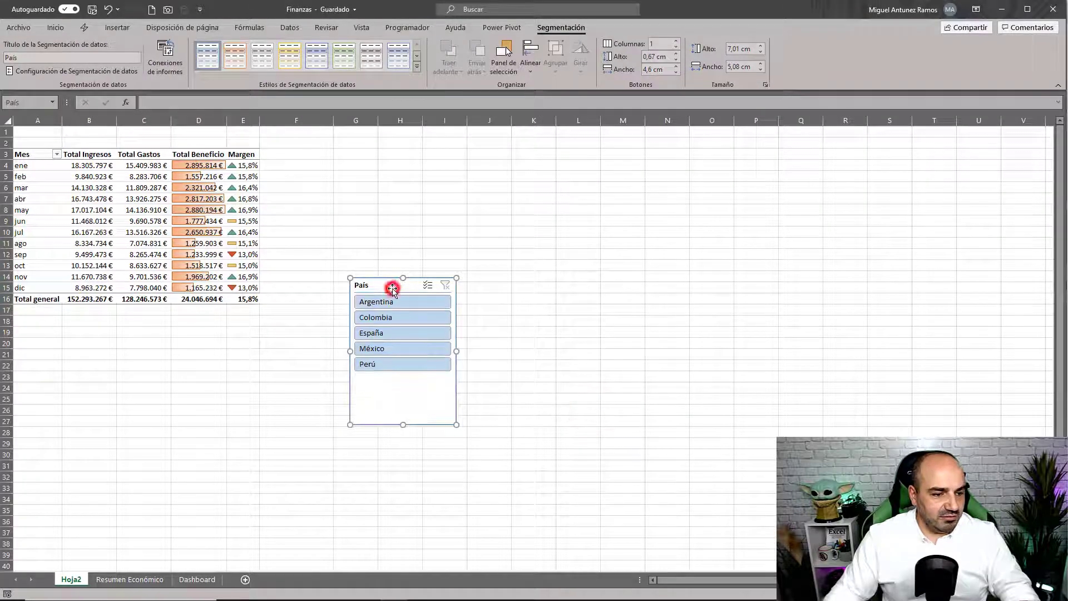
{"action": "left_click_drag", "start_coordinate": [393, 287], "coordinate": [393, 210]}
{"action": "left_click", "coordinate": [400, 220]}
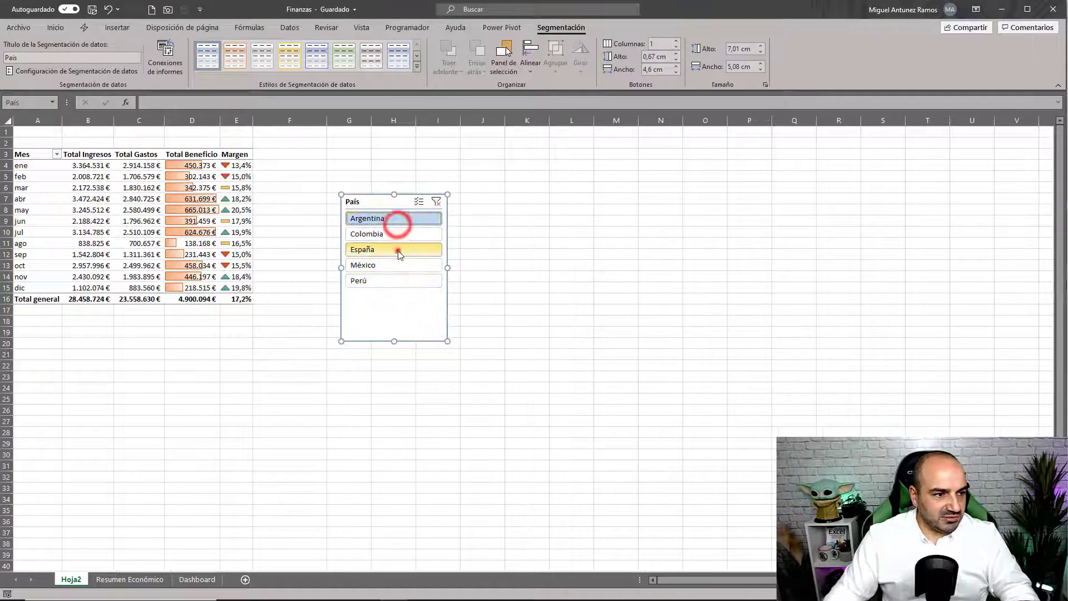
{"action": "left_click", "coordinate": [400, 248]}
{"action": "left_click", "coordinate": [399, 277]}
{"action": "left_click", "coordinate": [437, 202]}
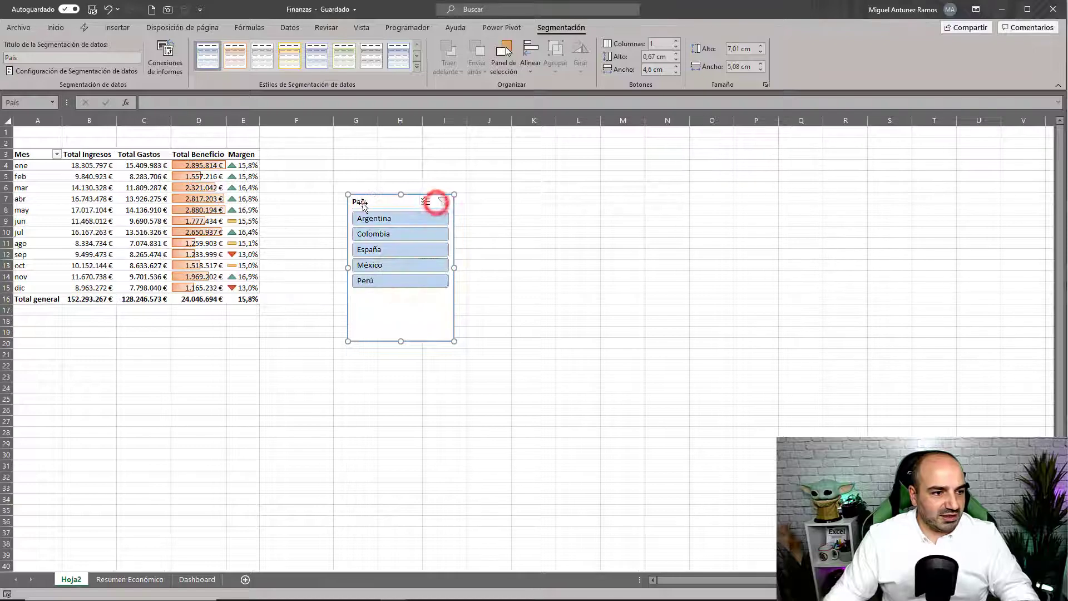
- Move the País slicer from Hoja2 into the Dashboard's orange side panel
{"action": "left_click", "coordinate": [354, 202]}
{"action": "key", "text": "Delete"}
{"action": "left_click", "coordinate": [159, 579]}
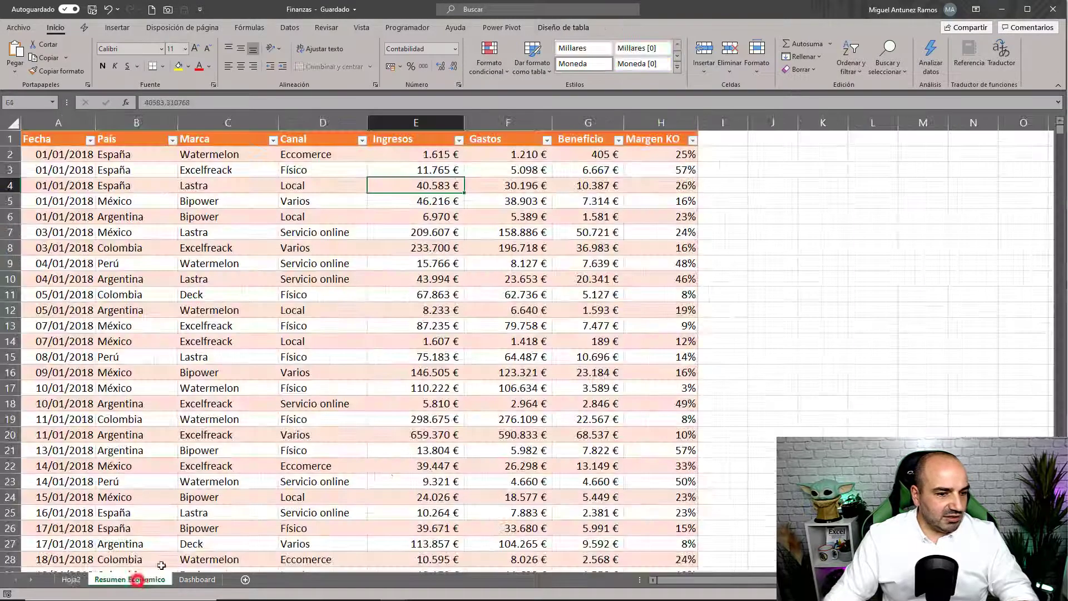
{"action": "left_click", "coordinate": [197, 579]}
{"action": "left_click", "coordinate": [746, 266]}
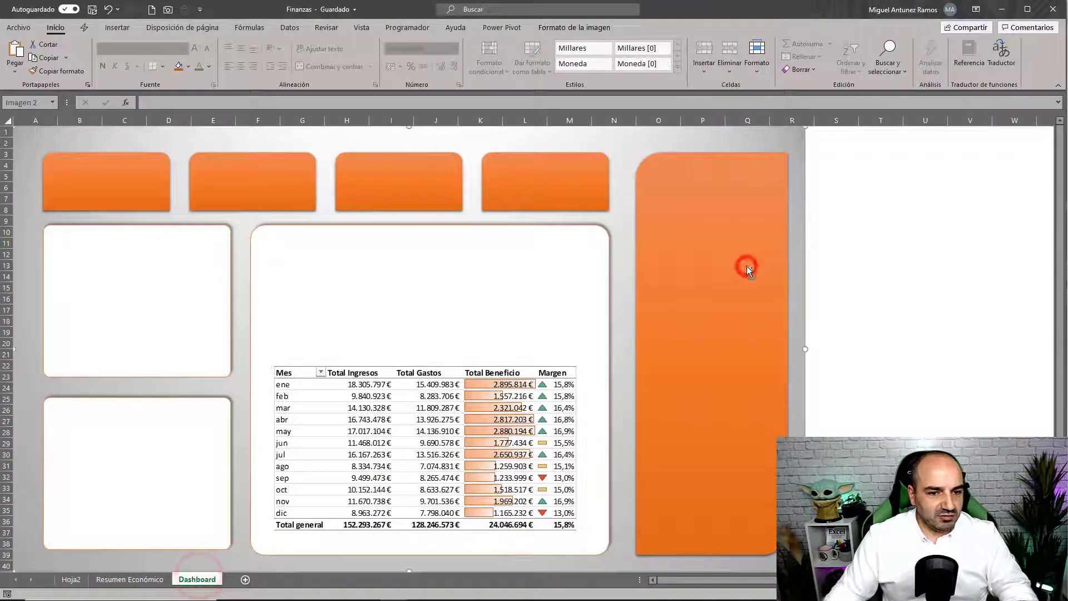
{"action": "key", "text": "ctrl+v"}
{"action": "left_click_drag", "start_coordinate": [62, 136], "coordinate": [378, 146]}
{"action": "left_click_drag", "start_coordinate": [550, 166], "coordinate": [709, 222]}
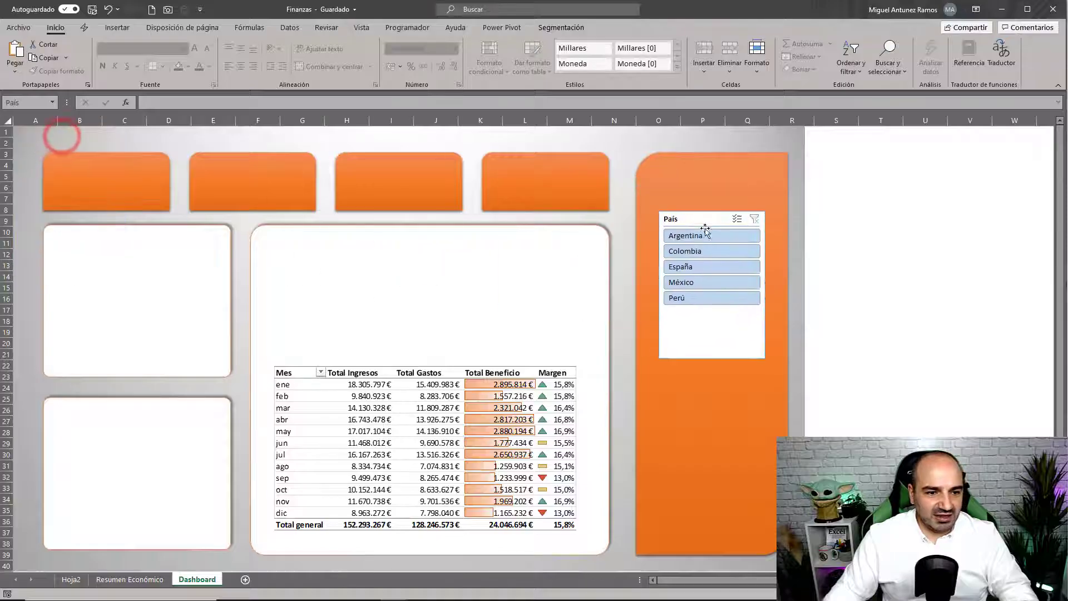
- Test the País slicer with España and Colombia, clear the filter, and delete the slicer
{"action": "left_click", "coordinate": [702, 267]}
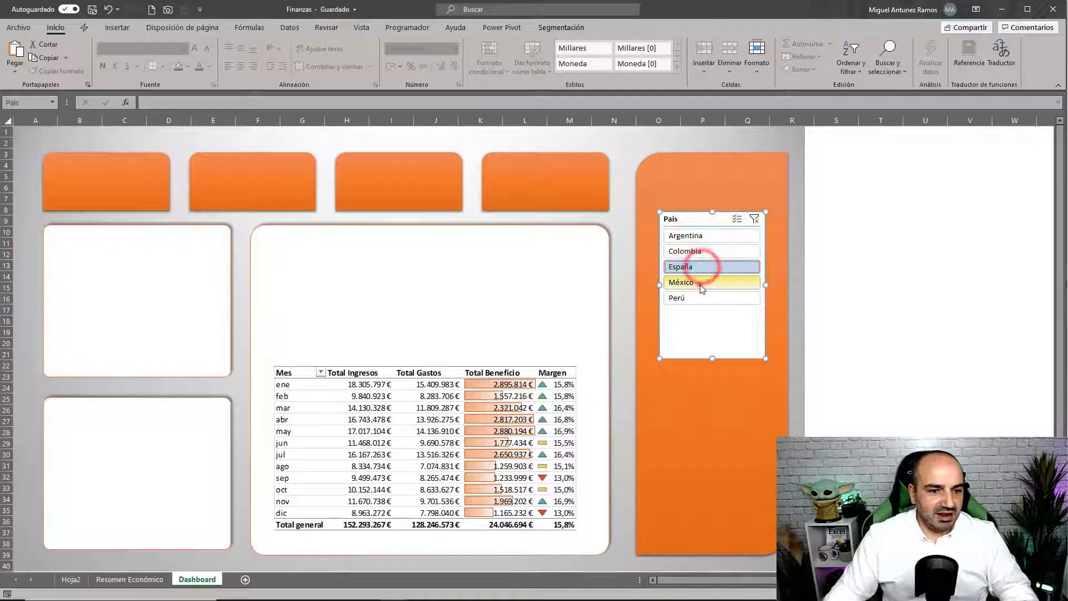
{"action": "left_click", "coordinate": [700, 282]}
{"action": "left_click", "coordinate": [700, 298]}
{"action": "left_click", "coordinate": [705, 250]}
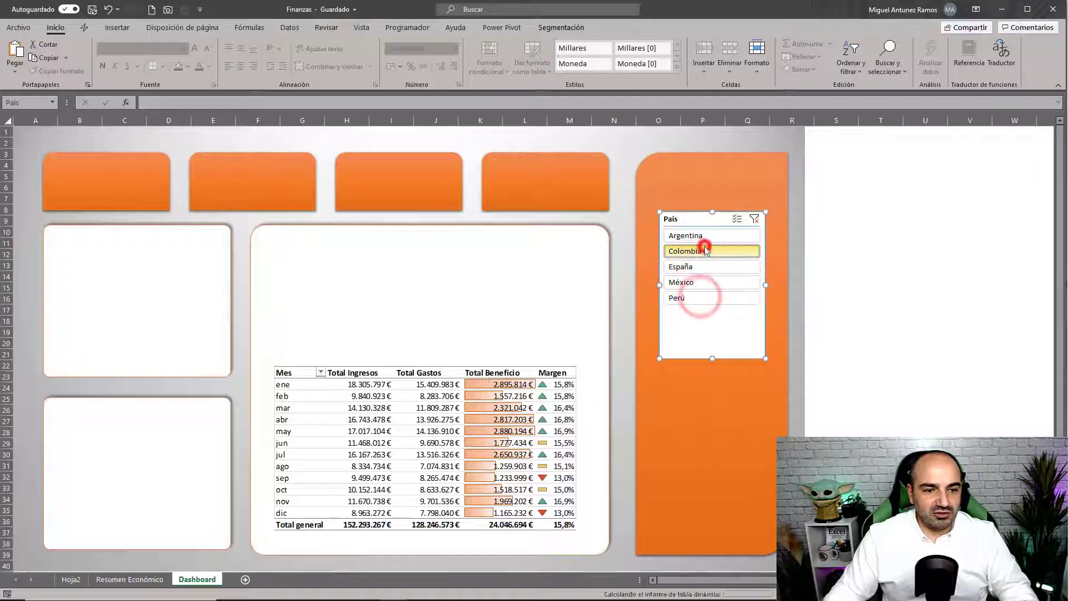
{"action": "left_click", "coordinate": [755, 219]}
{"action": "left_click", "coordinate": [686, 218]}
{"action": "key", "text": "Delete"}
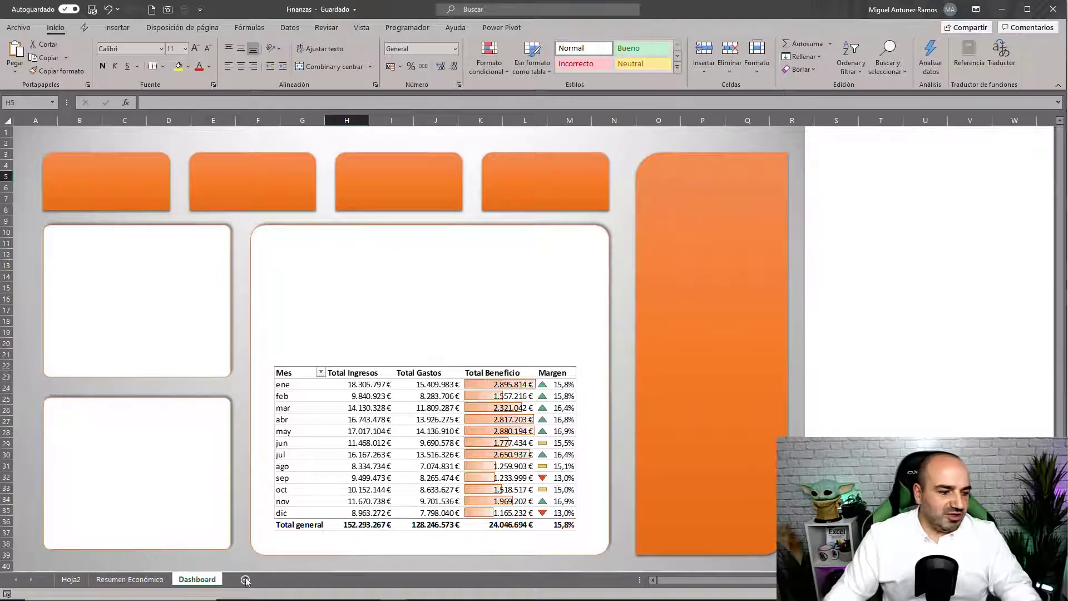
- Delete the pivot-table picture from the Dashboard and go back to Hoja2
{"action": "left_click", "coordinate": [78, 582]}
{"action": "left_click", "coordinate": [196, 580]}
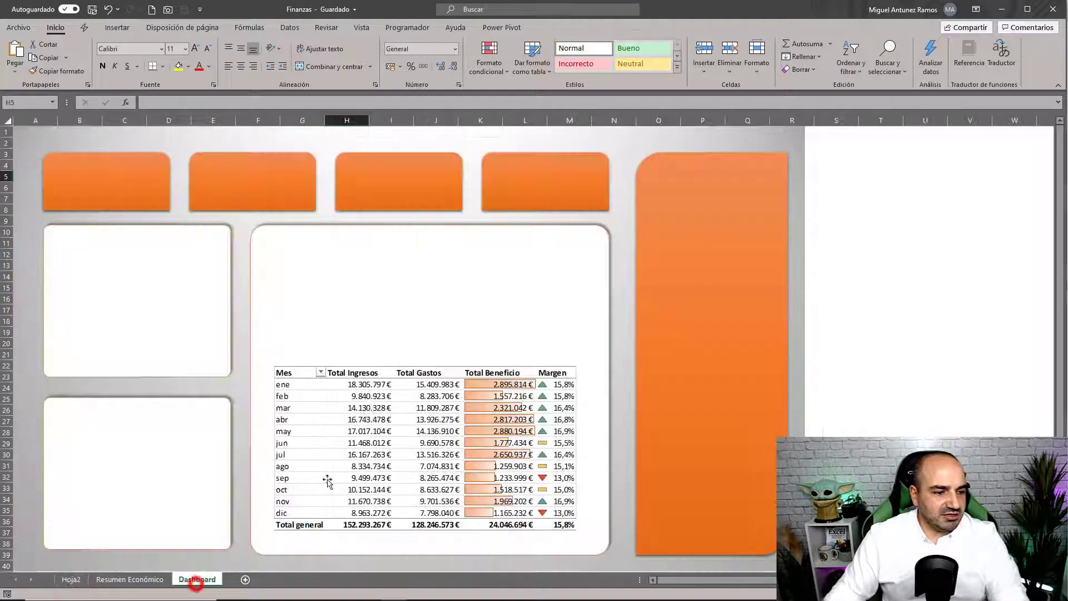
{"action": "left_click", "coordinate": [371, 396]}
{"action": "key", "text": "Delete"}
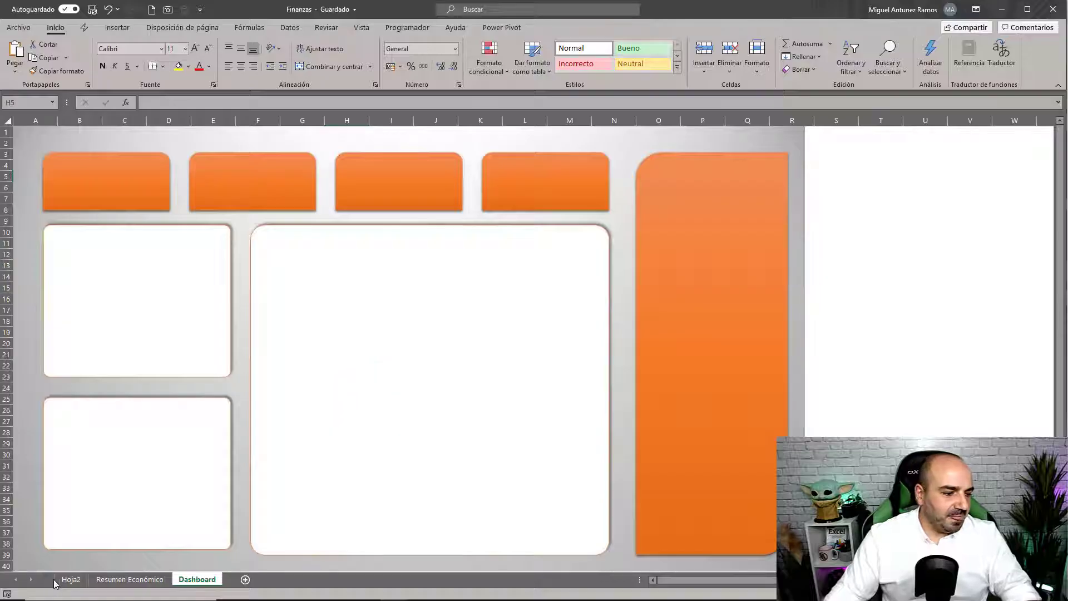
{"action": "left_click", "coordinate": [58, 579]}
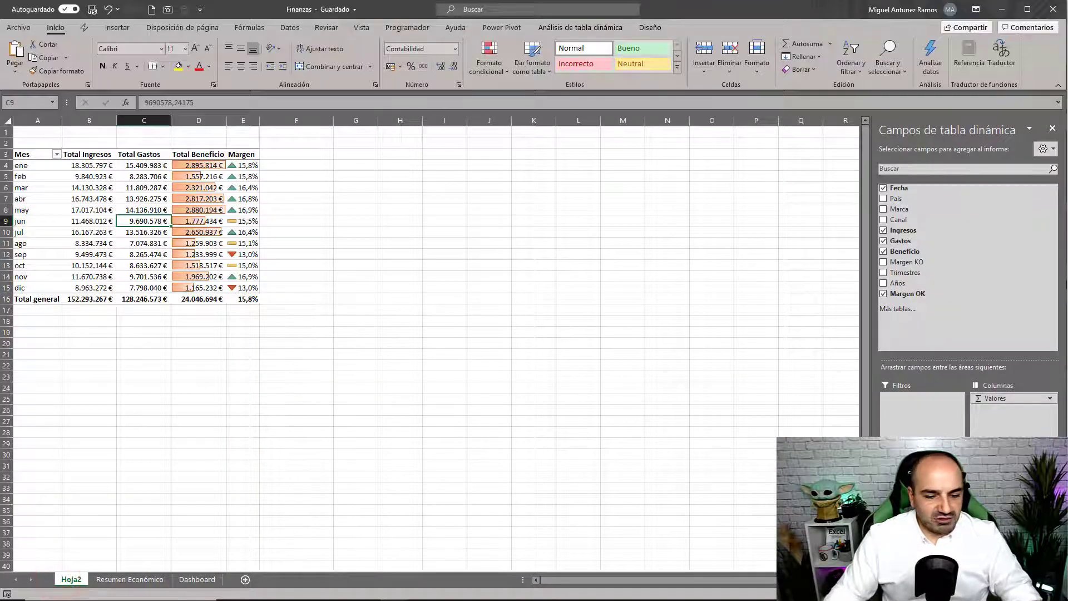
- AutoFit columns B and C so the totals 152.293.267 € and 128.246.573 € display fully
{"action": "scroll", "coordinate": [411, 369], "scroll_direction": "up", "scroll_amount": 1, "text": "ctrl"}
{"action": "scroll", "coordinate": [411, 369], "scroll_direction": "up", "scroll_amount": 1, "text": "ctrl"}
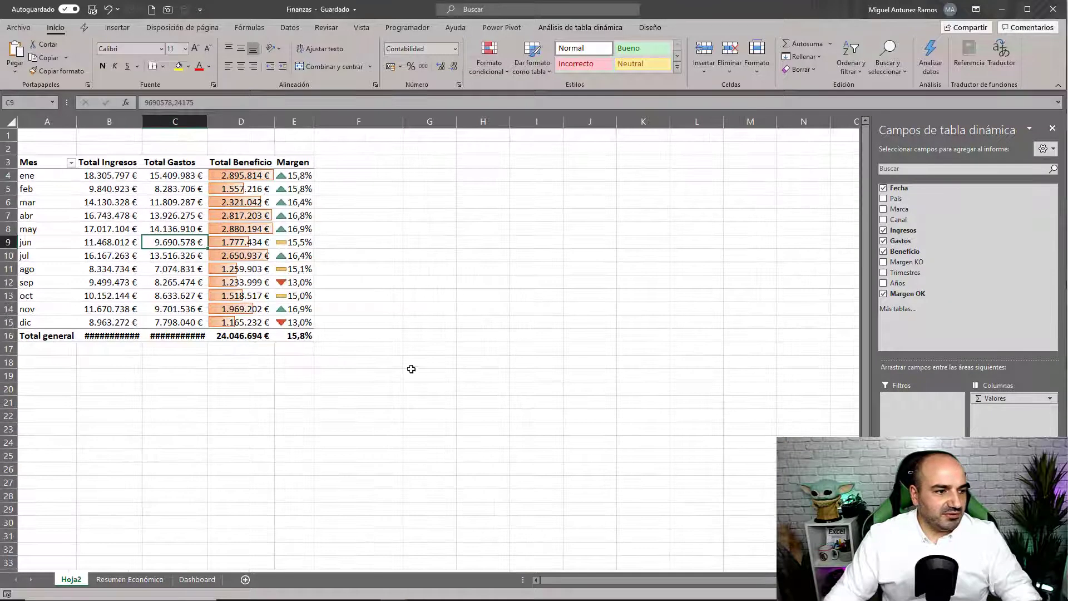
{"action": "left_click_drag", "start_coordinate": [120, 123], "coordinate": [256, 121]}
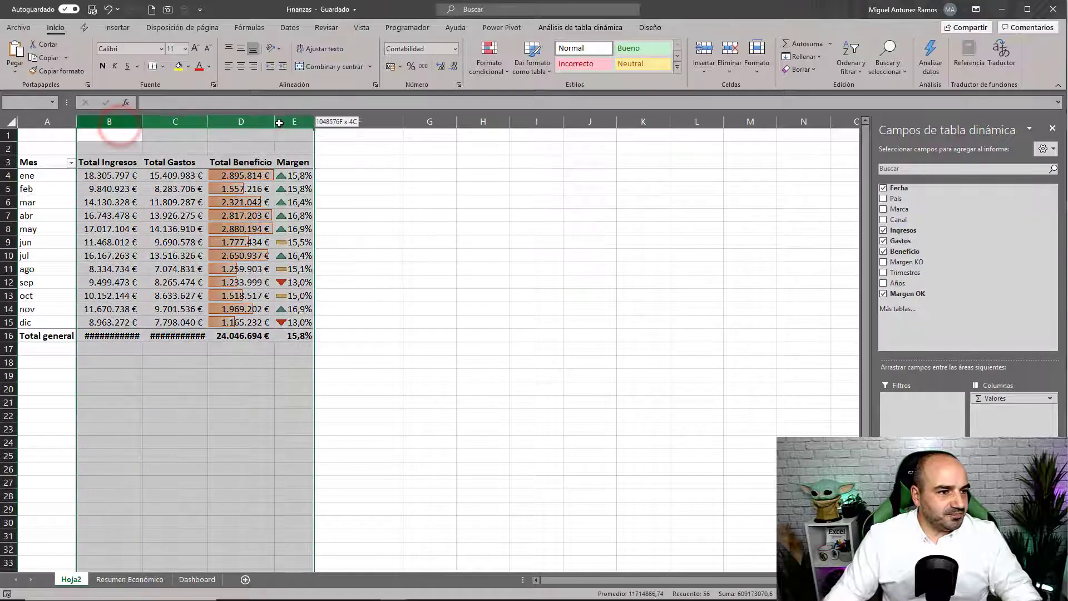
{"action": "left_click", "coordinate": [209, 119]}
{"action": "left_click_drag", "start_coordinate": [175, 121], "coordinate": [111, 121]}
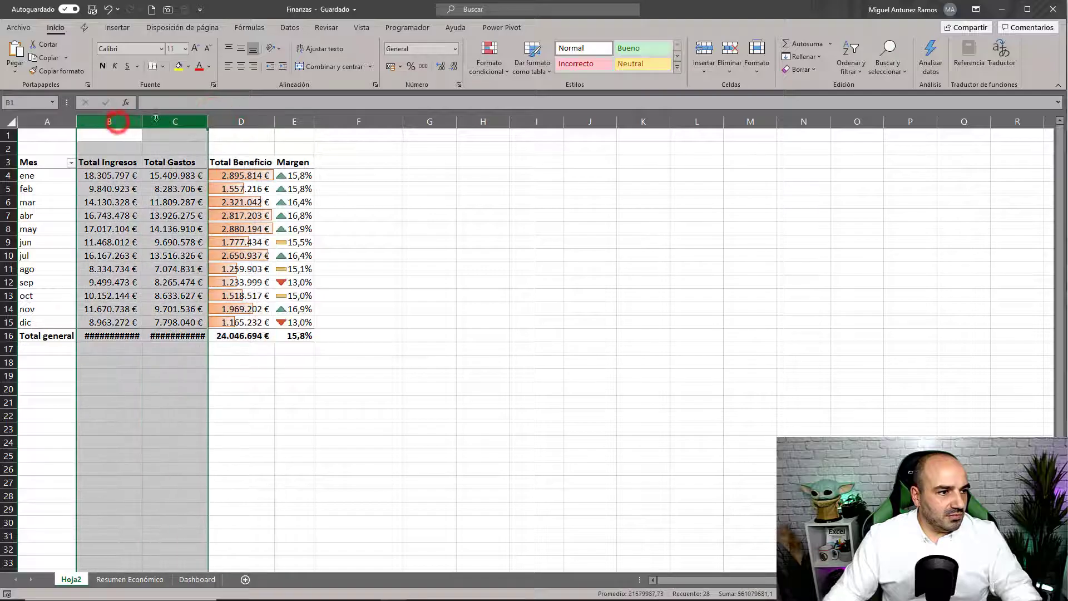
{"action": "double_click", "coordinate": [142, 120]}
{"action": "left_click", "coordinate": [178, 216]}
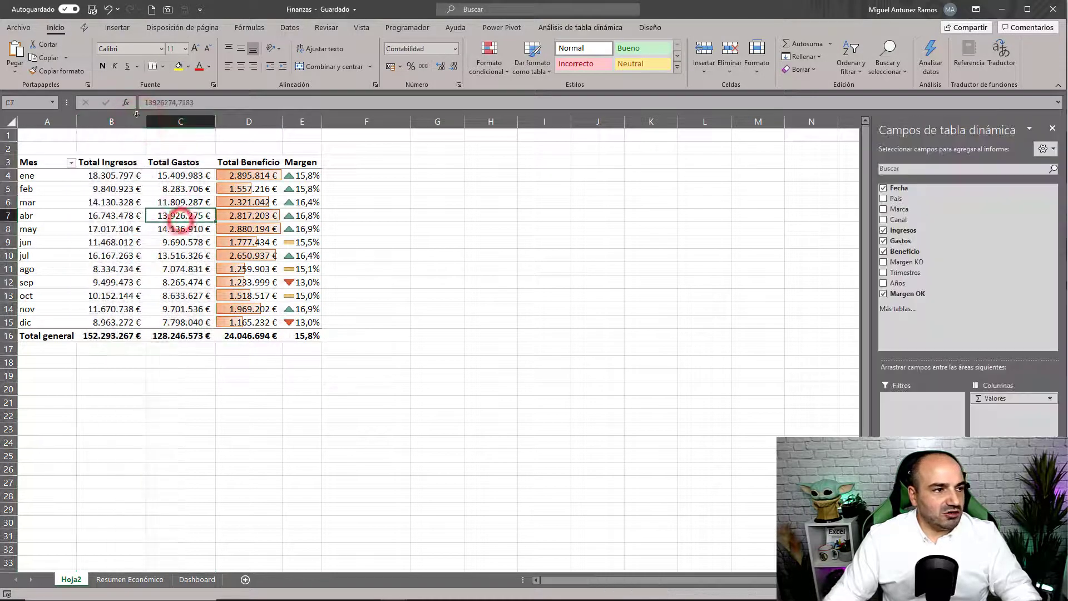
- Capture Hoja2!A3:E16 with the Camera tool and place an enlarged linked picture in the Dashboard's large panel
{"action": "left_click", "coordinate": [168, 15]}
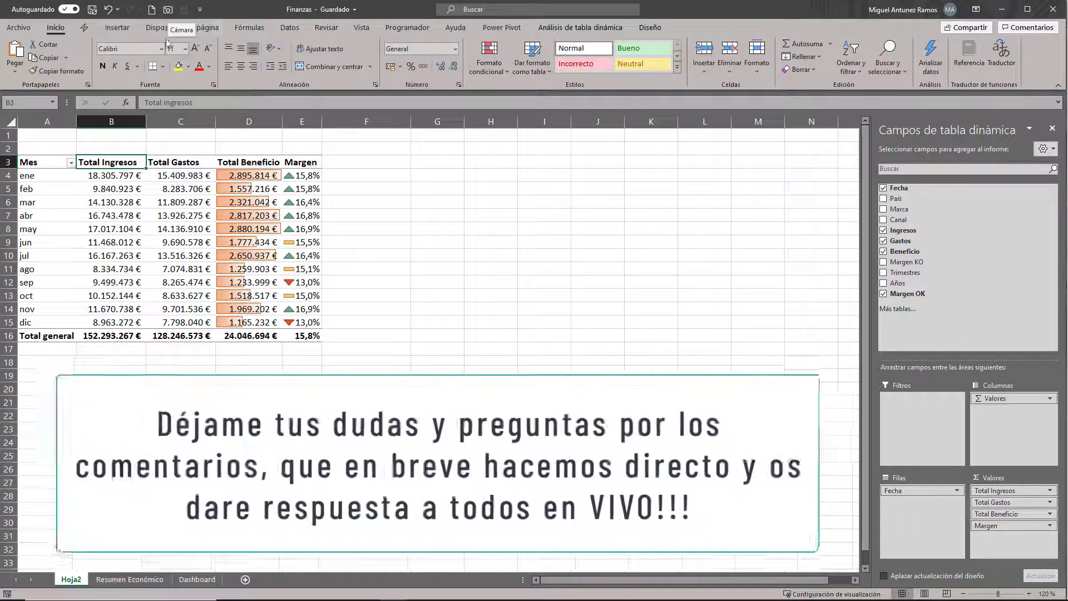
{"action": "left_click_drag", "start_coordinate": [40, 160], "coordinate": [297, 336]}
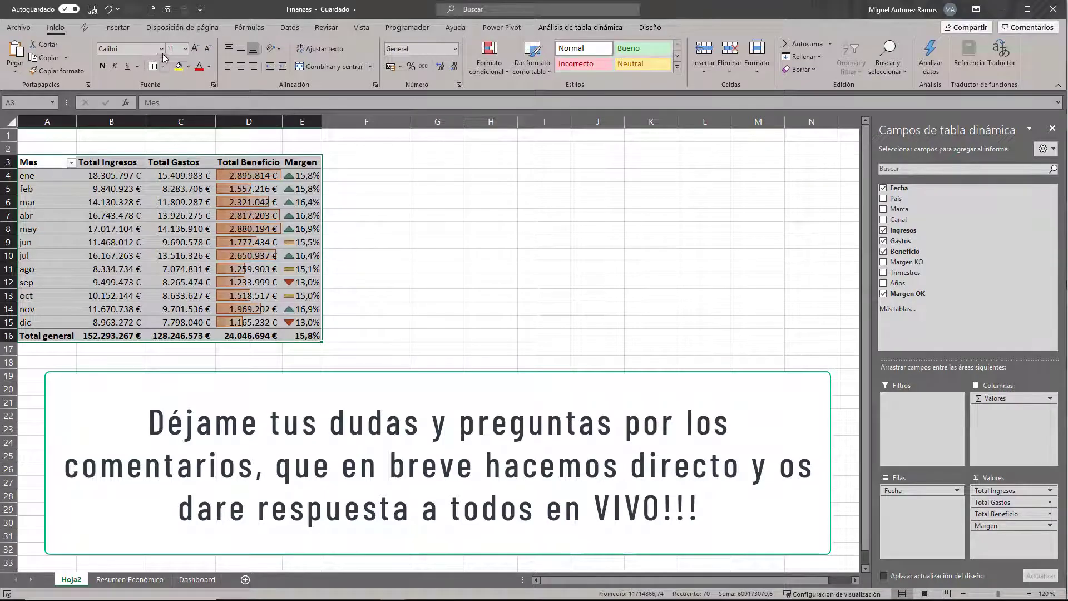
{"action": "left_click", "coordinate": [168, 10]}
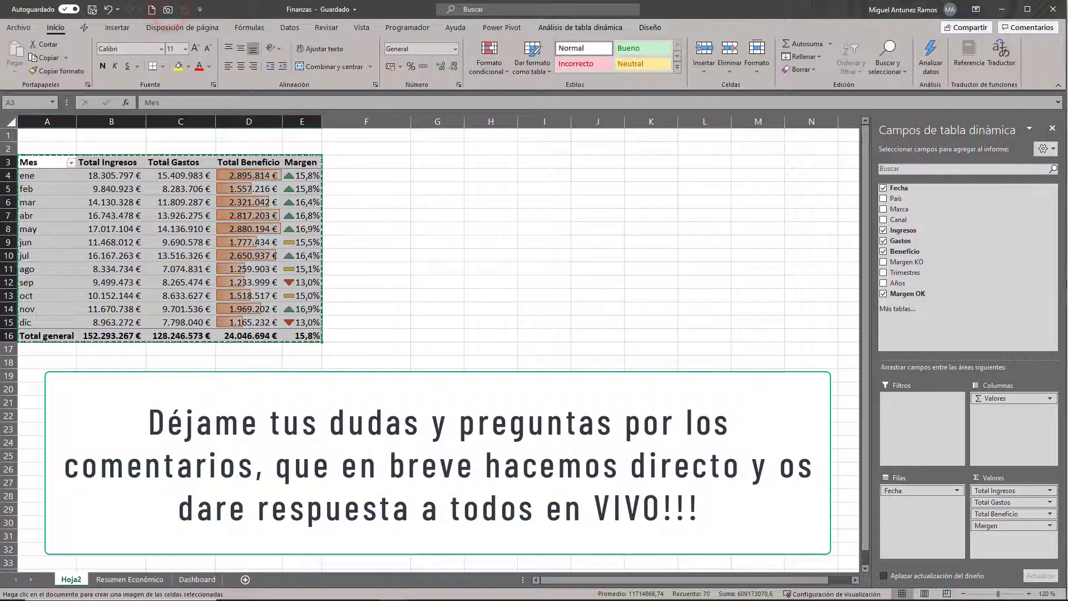
{"action": "left_click", "coordinate": [197, 579]}
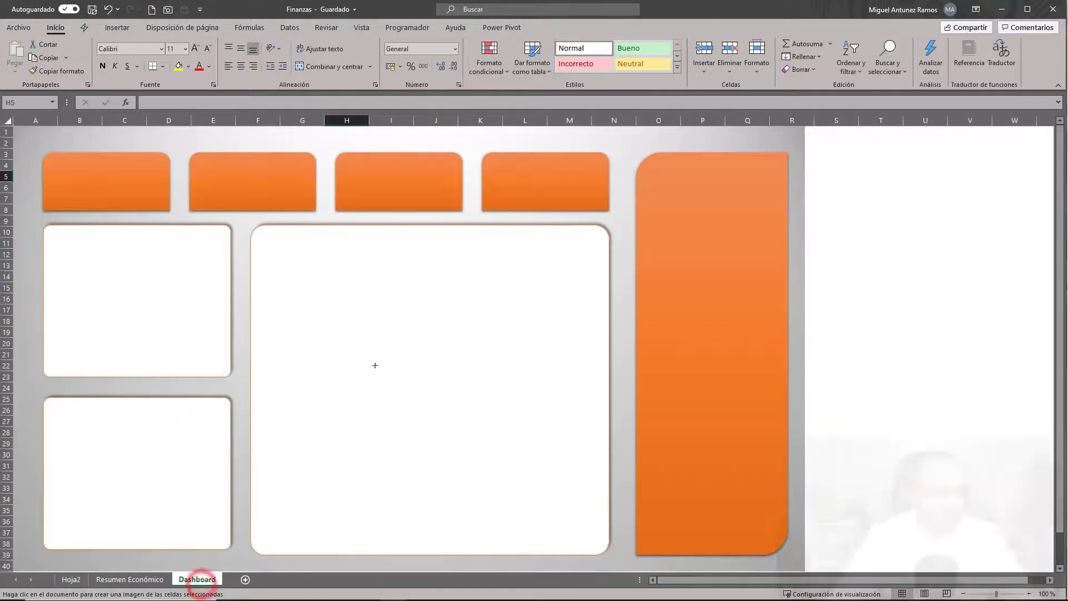
{"action": "left_click", "coordinate": [283, 353]}
{"action": "left_click_drag", "start_coordinate": [375, 355], "coordinate": [356, 359]}
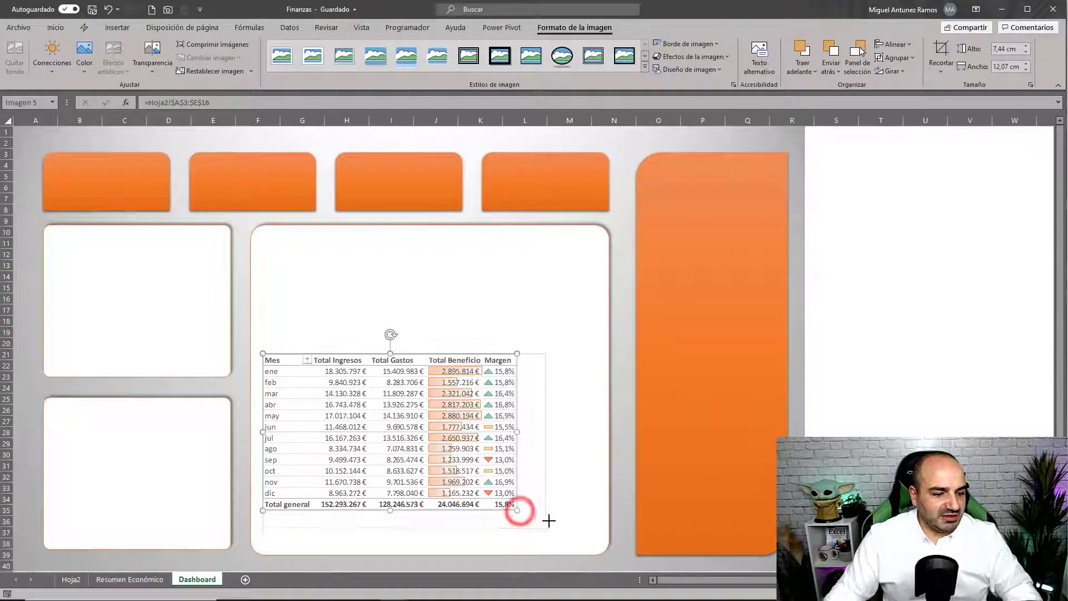
{"action": "left_click_drag", "start_coordinate": [520, 510], "coordinate": [557, 534]}
{"action": "left_click_drag", "start_coordinate": [468, 365], "coordinate": [479, 369]}
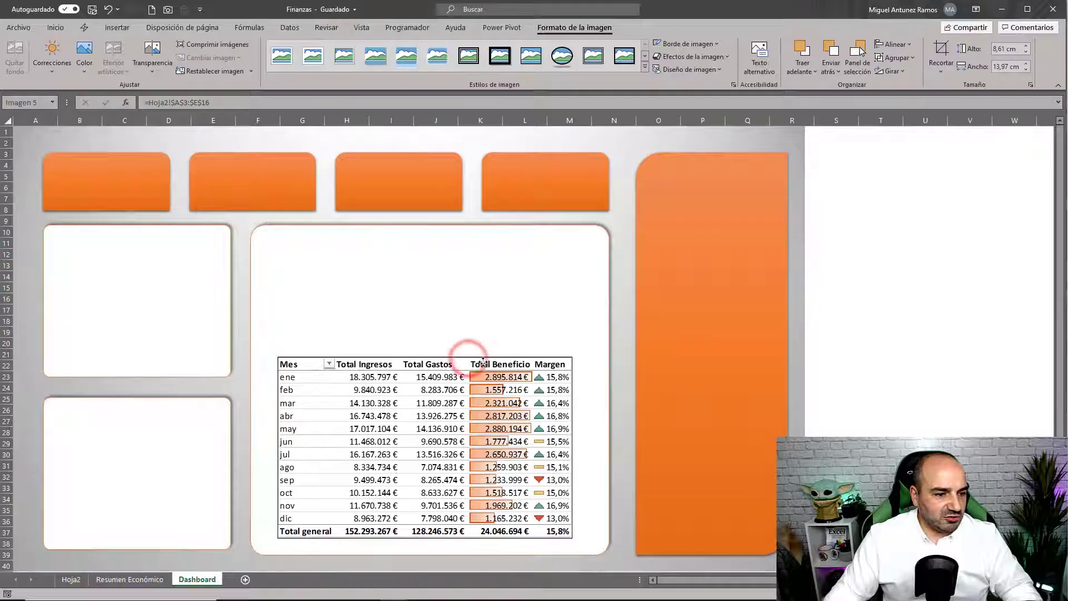
- Insert País, Marca and Canal slicers for the Hoja2 pivot table
{"action": "left_click", "coordinate": [71, 579]}
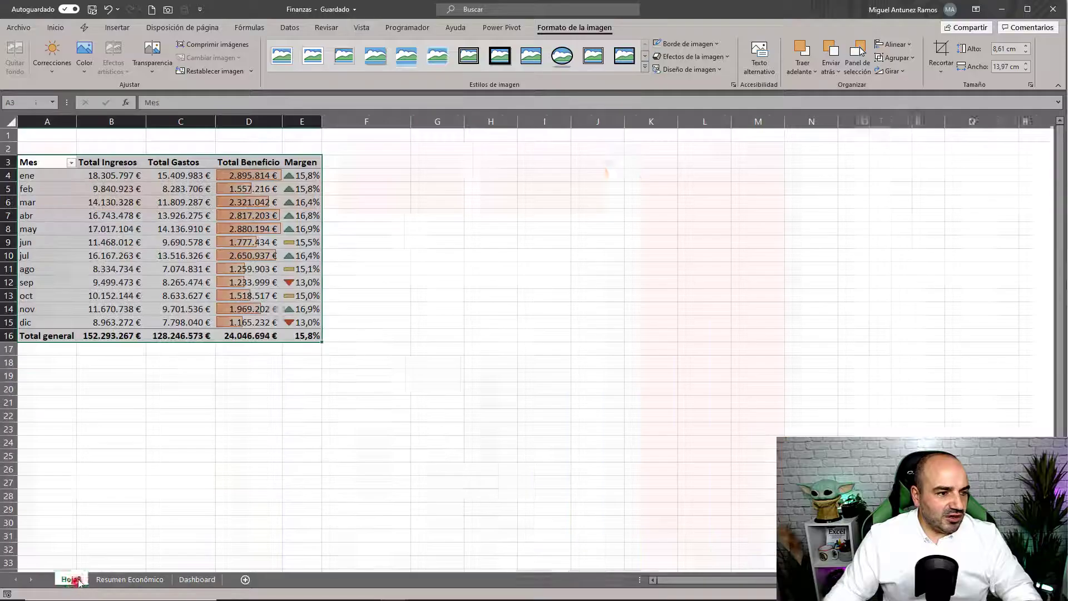
{"action": "left_click", "coordinate": [129, 215]}
{"action": "left_click", "coordinate": [589, 28]}
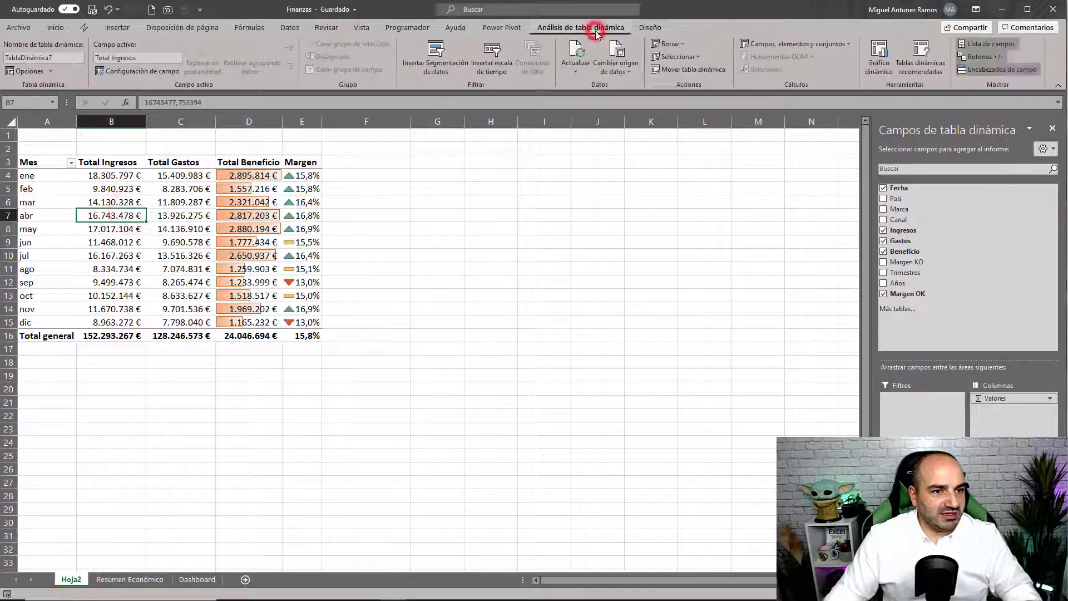
{"action": "left_click", "coordinate": [450, 57]}
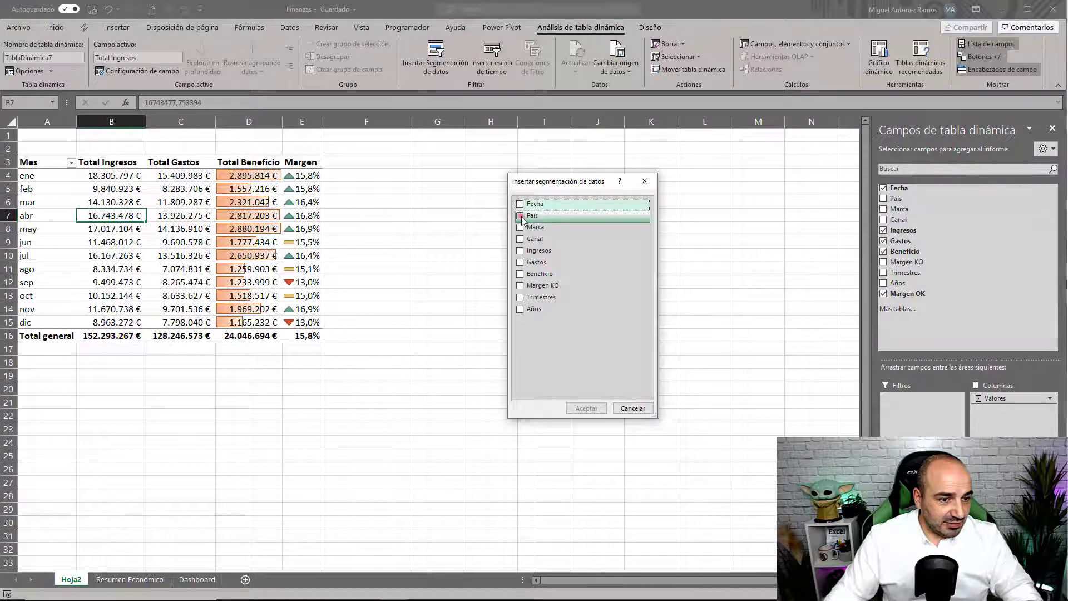
{"action": "left_click", "coordinate": [520, 216]}
{"action": "left_click", "coordinate": [520, 227]}
{"action": "left_click", "coordinate": [521, 239]}
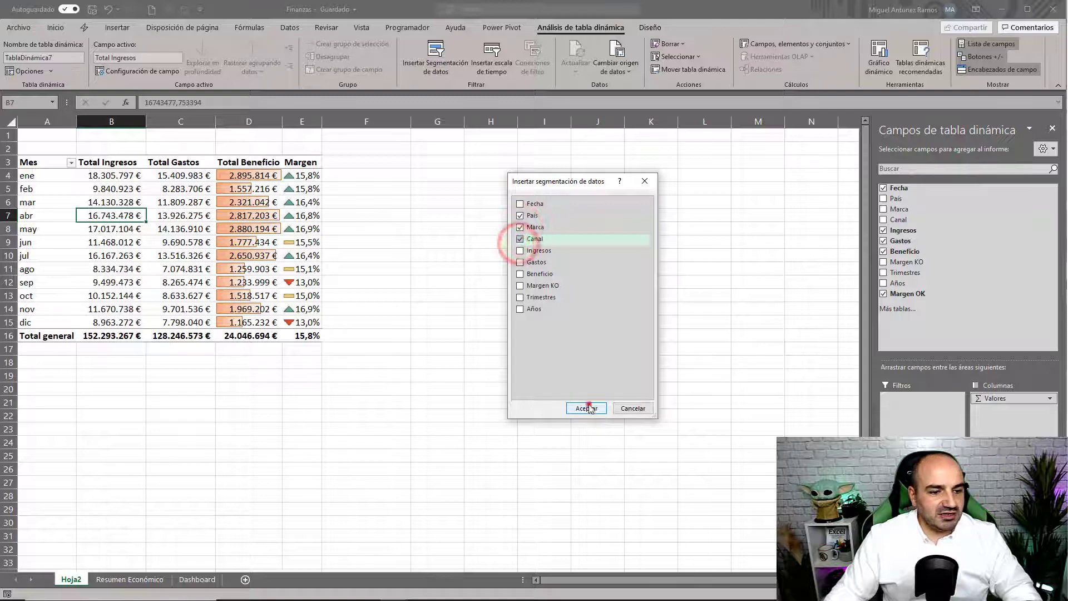
{"action": "left_click", "coordinate": [588, 407]}
- Select and cut the three slicers from Hoja2, then go to the Dashboard sheet
{"action": "left_click", "coordinate": [440, 273]}
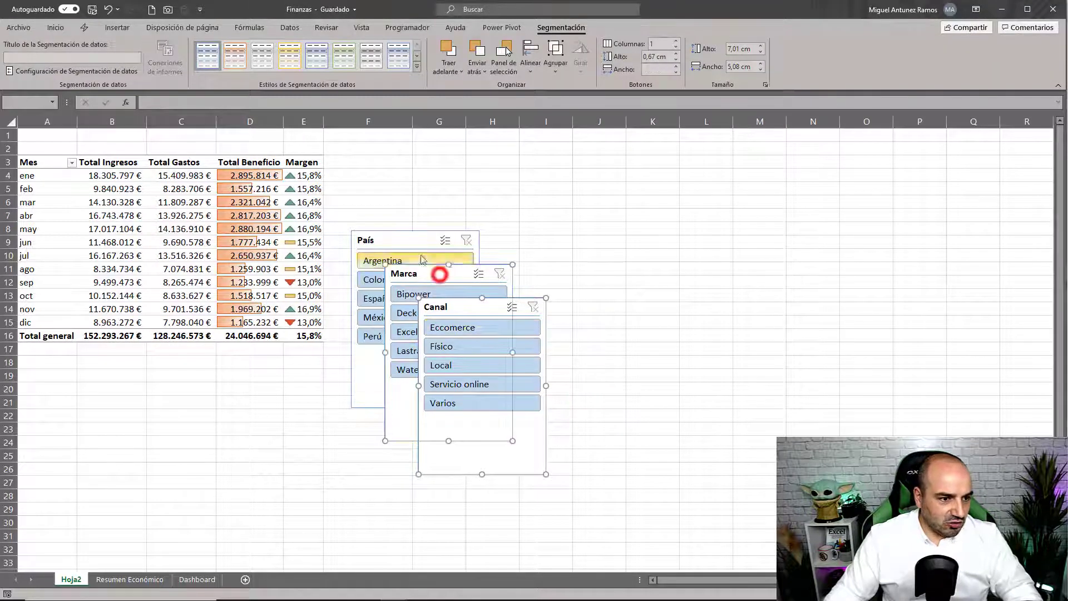
{"action": "left_click", "coordinate": [411, 240], "text": "ctrl"}
{"action": "key", "text": "ctrl+x"}
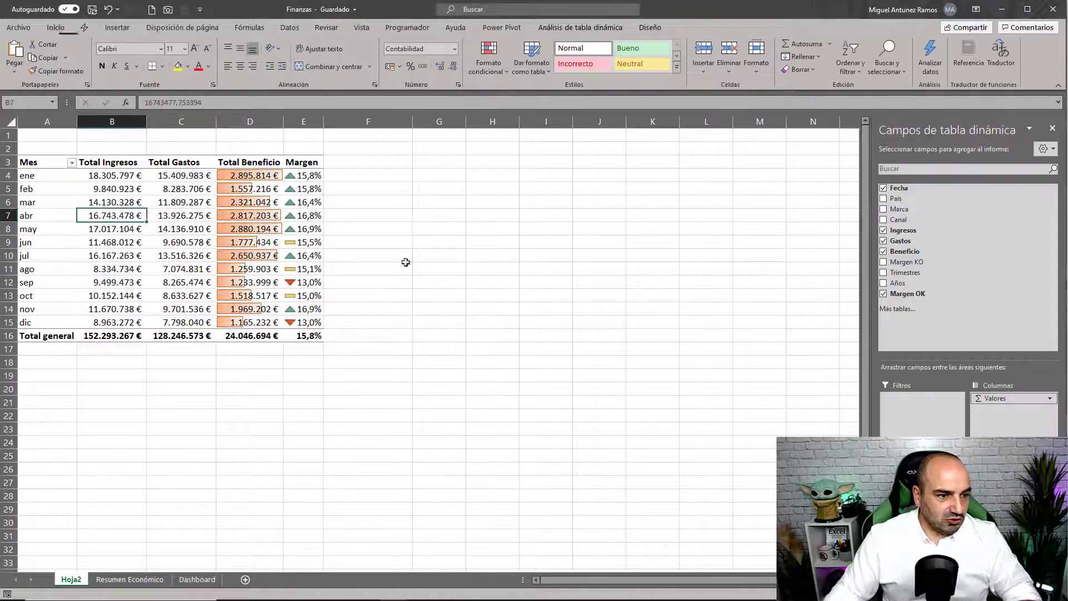
{"action": "left_click", "coordinate": [197, 579]}
- Paste the slicers into the orange side panel, with Canal to the right and Marca below País
{"action": "left_click", "coordinate": [673, 301]}
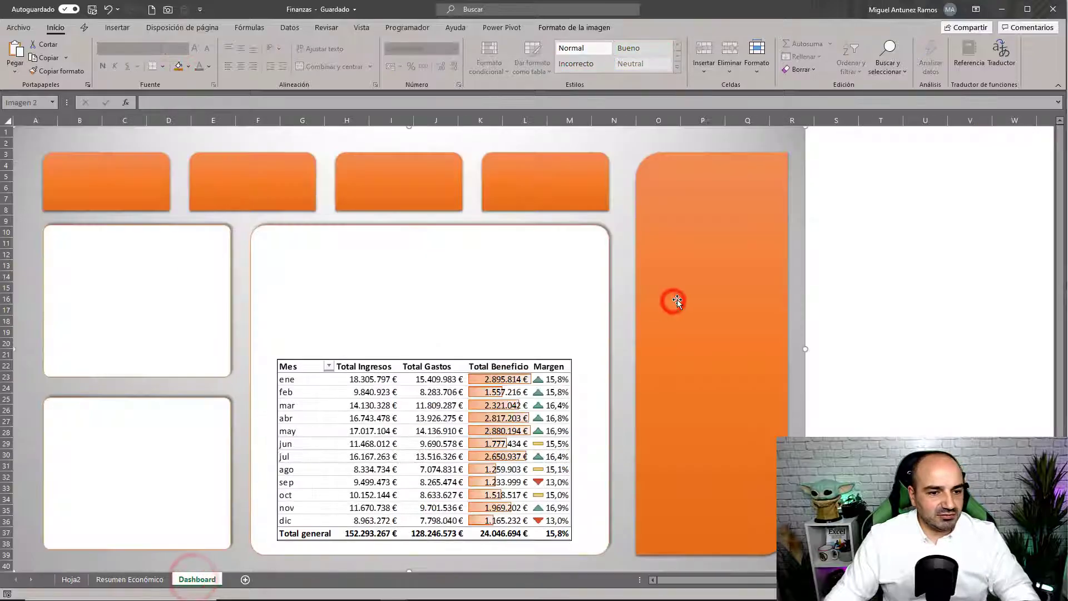
{"action": "key", "text": "ctrl+v"}
{"action": "left_click_drag", "start_coordinate": [76, 131], "coordinate": [606, 182]}
{"action": "left_click_drag", "start_coordinate": [732, 177], "coordinate": [883, 191]}
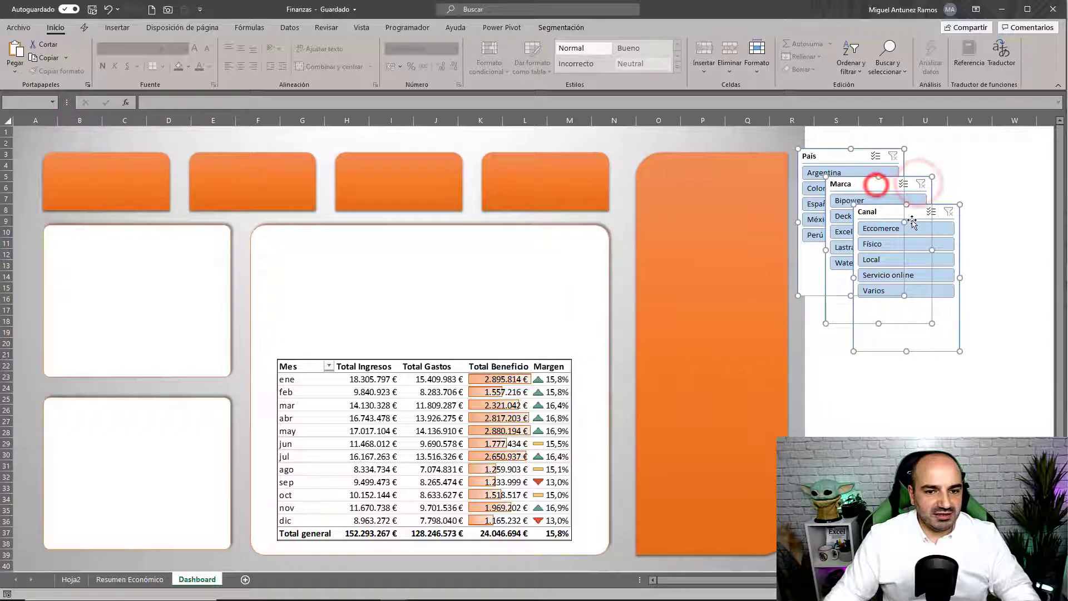
{"action": "left_click", "coordinate": [950, 398]}
{"action": "left_click_drag", "start_coordinate": [902, 212], "coordinate": [970, 174]}
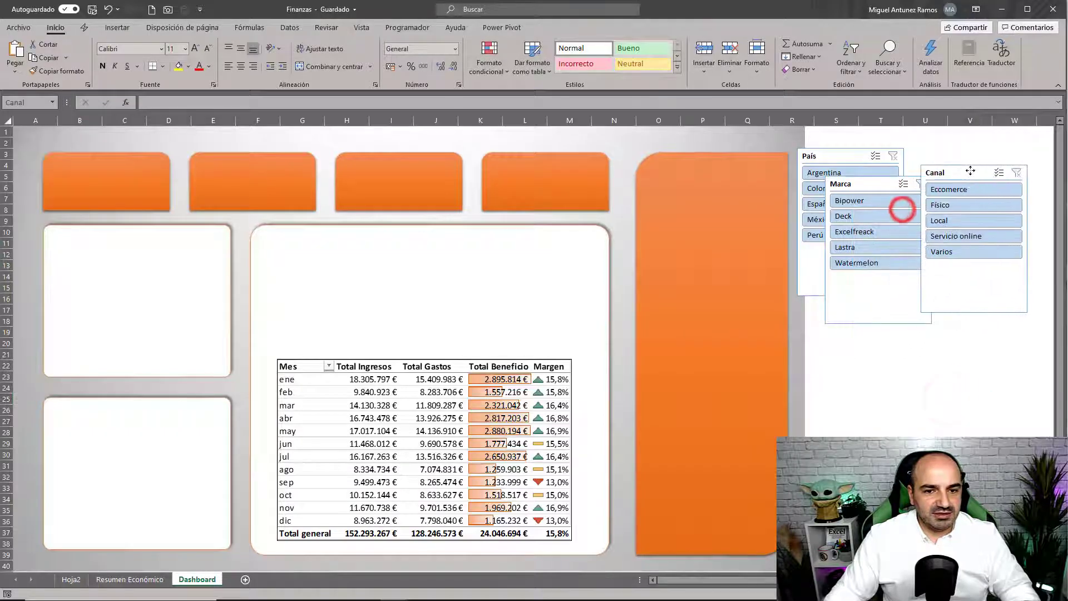
{"action": "left_click_drag", "start_coordinate": [873, 184], "coordinate": [861, 311]}
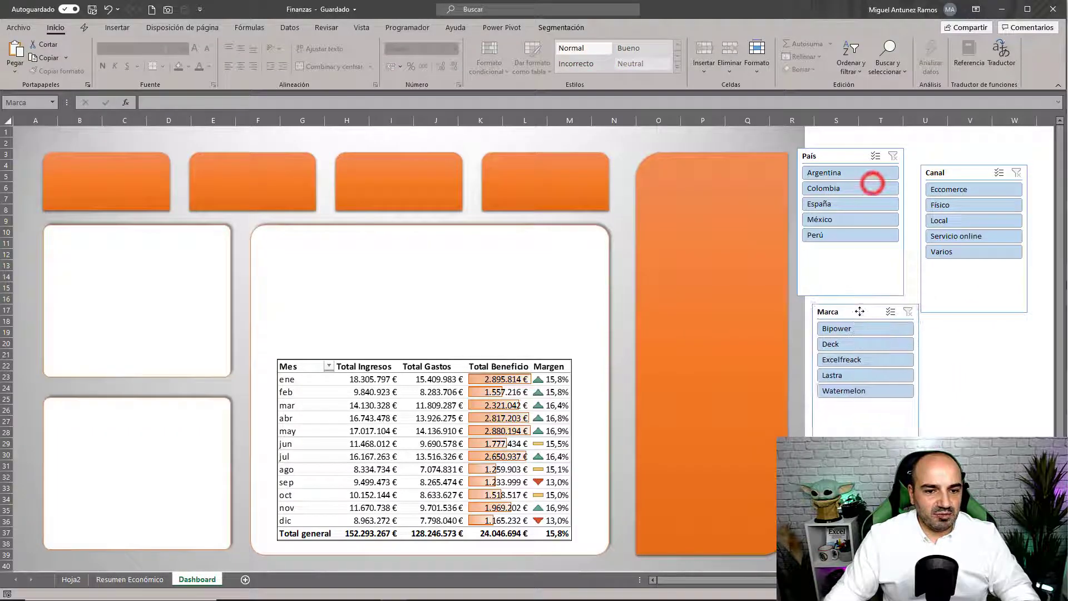
- Test the slicers with España, Watermelon and Varios, clear all filters, and delete the old pivot picture
{"action": "left_click", "coordinate": [844, 189]}
{"action": "left_click", "coordinate": [844, 206]}
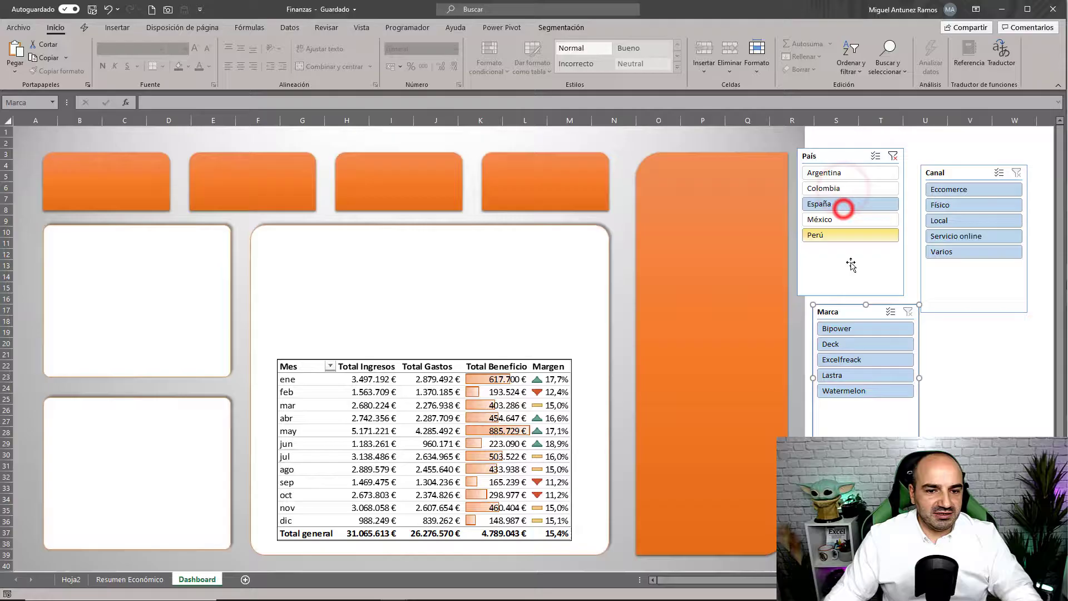
{"action": "left_click", "coordinate": [858, 360]}
{"action": "left_click", "coordinate": [854, 391]}
{"action": "left_click", "coordinate": [969, 255]}
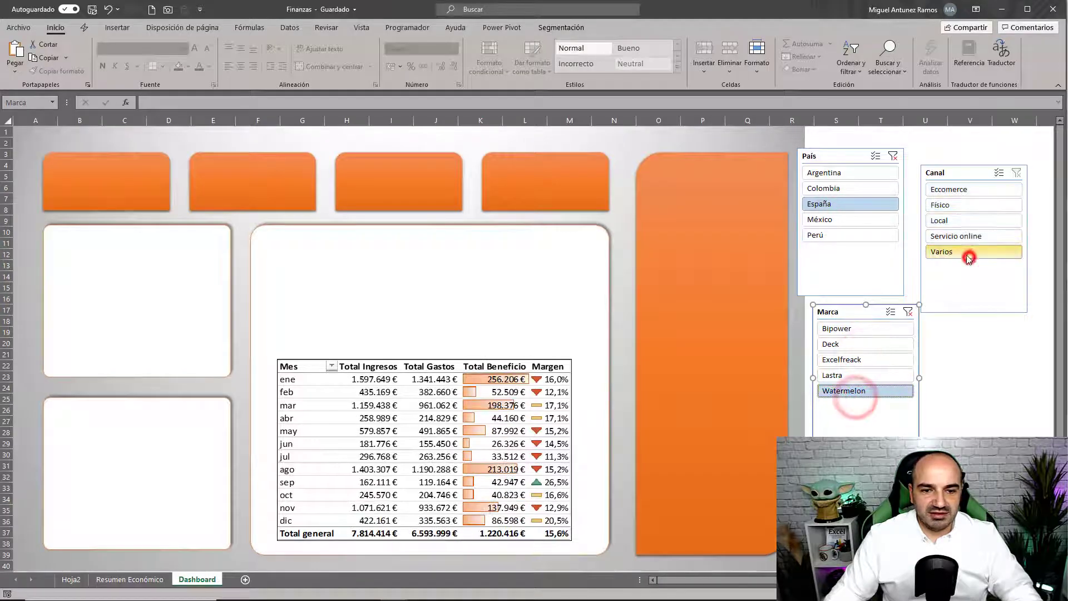
{"action": "left_click", "coordinate": [891, 155]}
{"action": "left_click", "coordinate": [907, 311]}
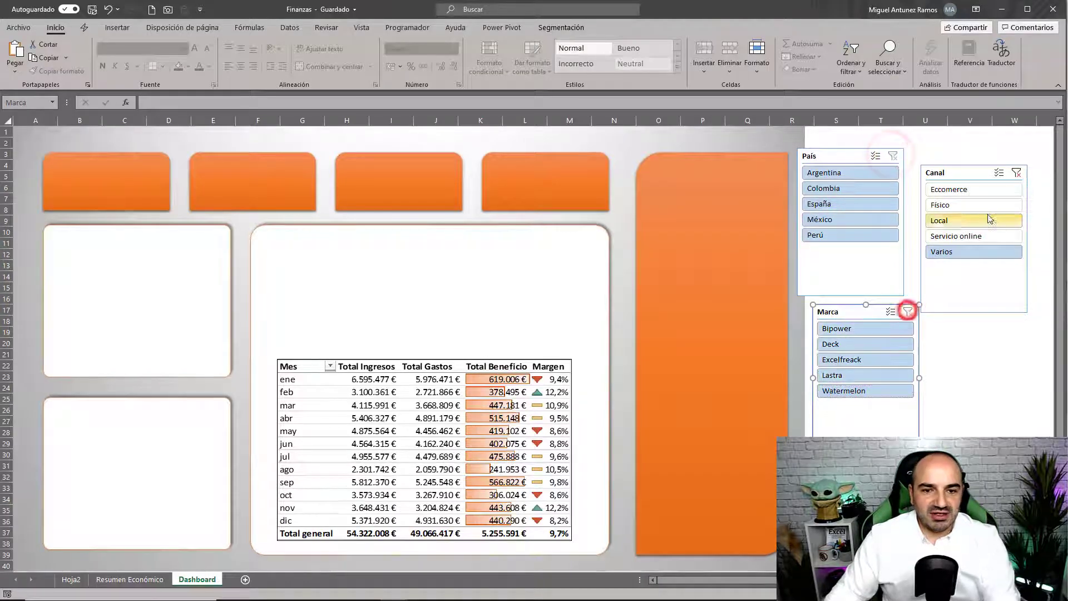
{"action": "left_click", "coordinate": [1016, 173]}
{"action": "left_click", "coordinate": [415, 363]}
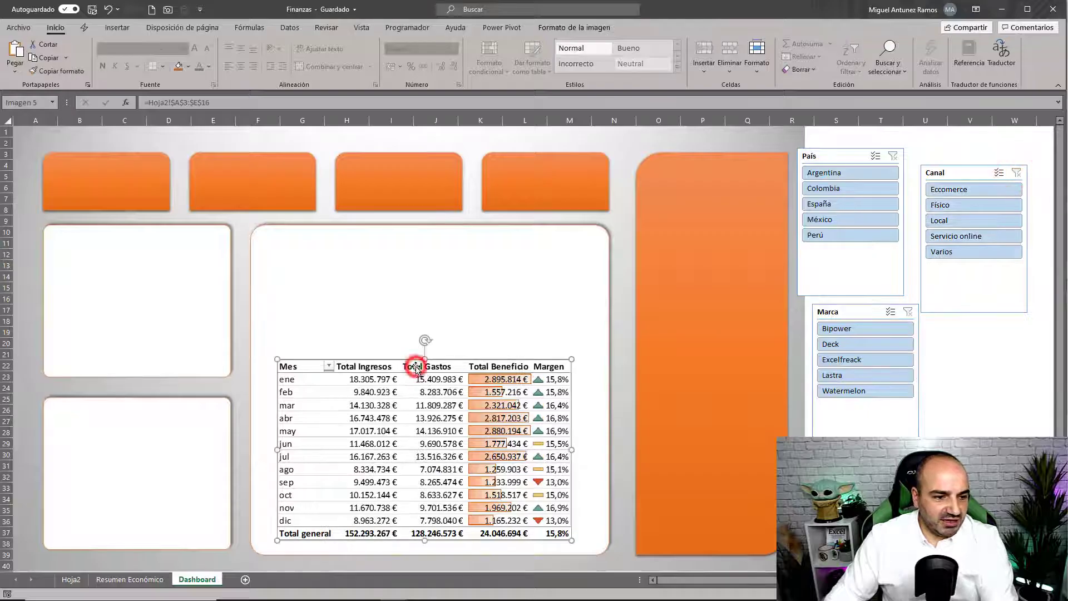
{"action": "key", "text": "Delete"}
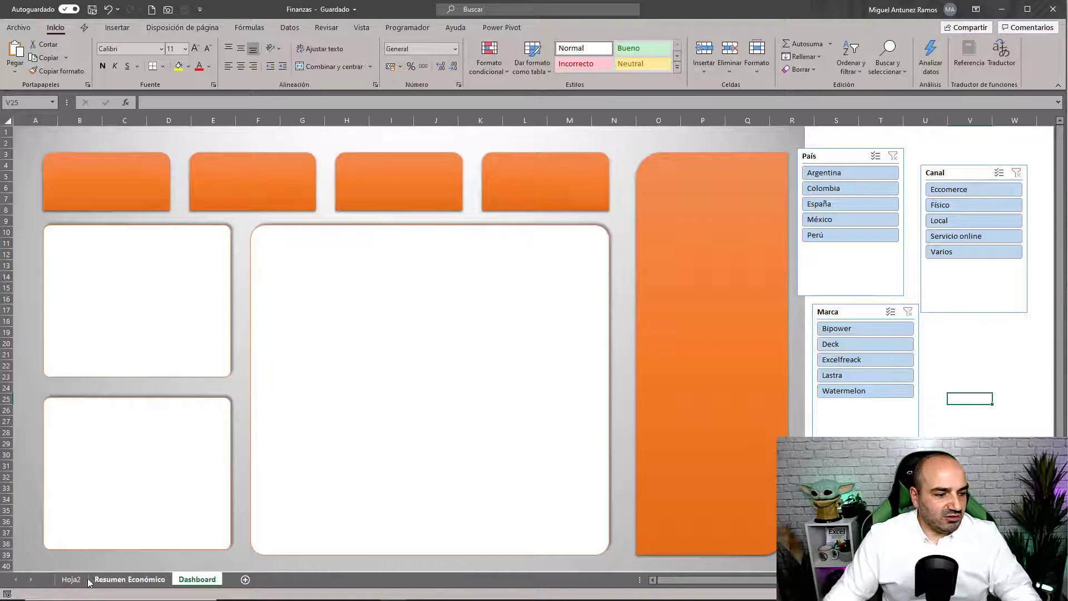
- Hide Hoja2 gridlines and capture the pivot table A3:E16 with the Camera tool
{"action": "left_click", "coordinate": [77, 579]}
{"action": "left_click", "coordinate": [210, 427]}
{"action": "left_click", "coordinate": [362, 27]}
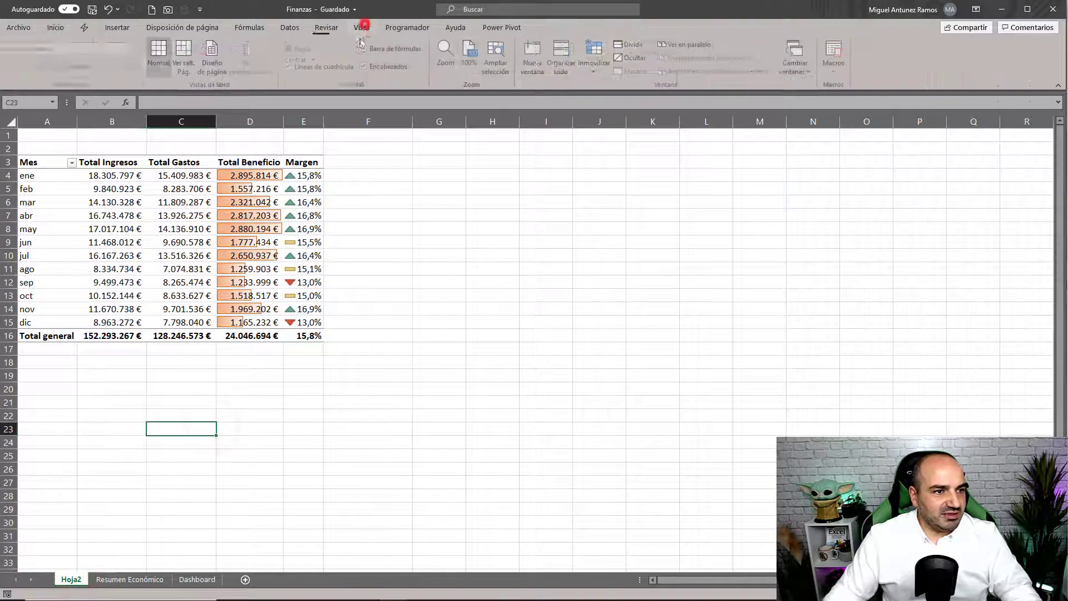
{"action": "left_click", "coordinate": [327, 66]}
{"action": "left_click_drag", "start_coordinate": [49, 161], "coordinate": [311, 334]}
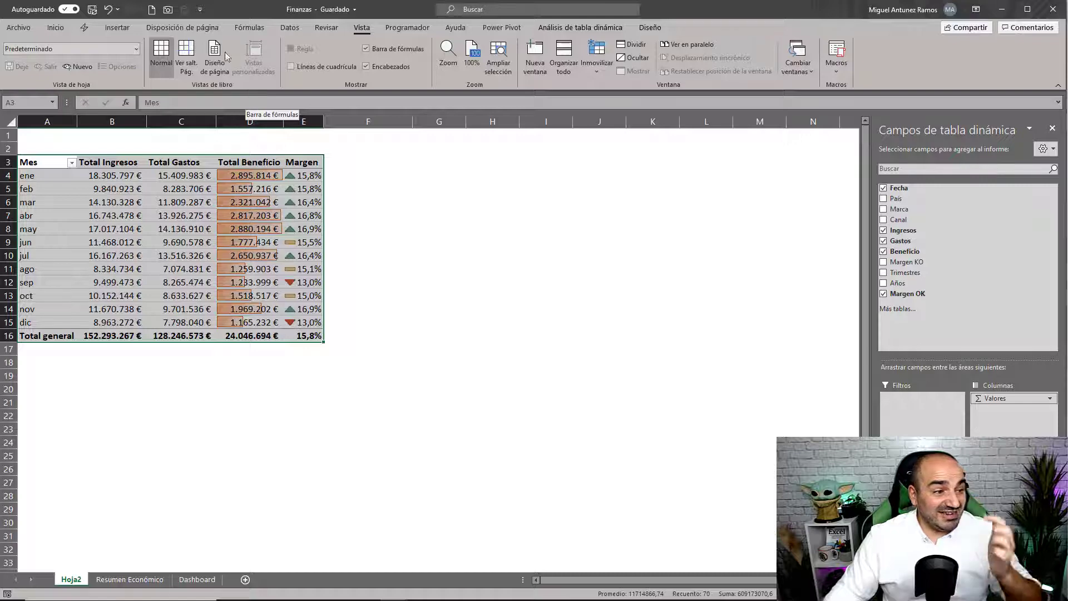
{"action": "left_click", "coordinate": [167, 10]}
- Place the linked picture in the Dashboard's central panel, enlarged to 9,07 × 14,82 cm
{"action": "left_click", "coordinate": [197, 579]}
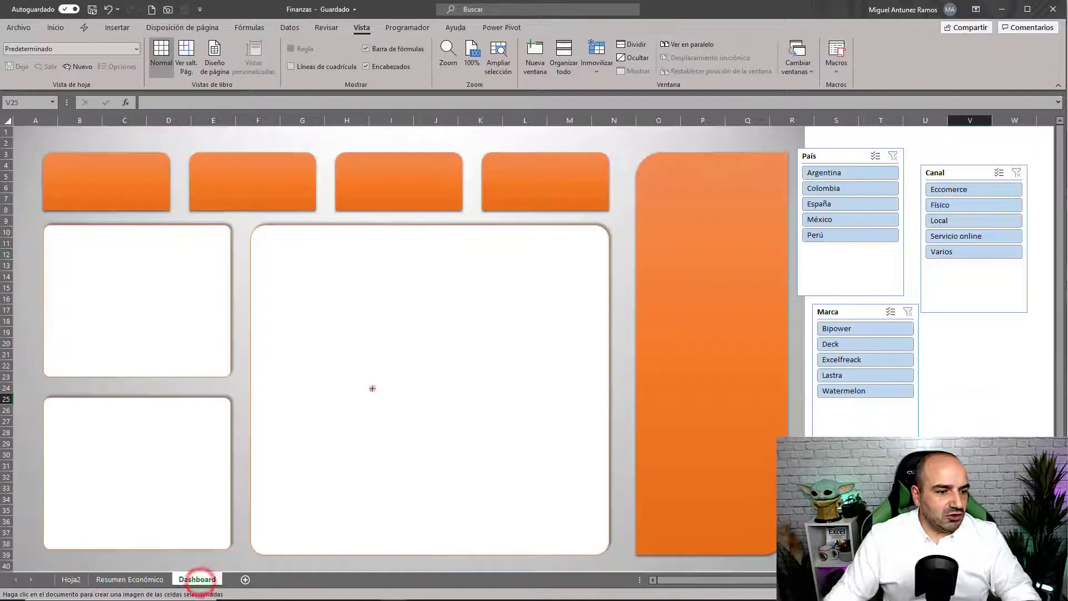
{"action": "left_click", "coordinate": [372, 388]}
{"action": "left_click_drag", "start_coordinate": [452, 384], "coordinate": [348, 351]}
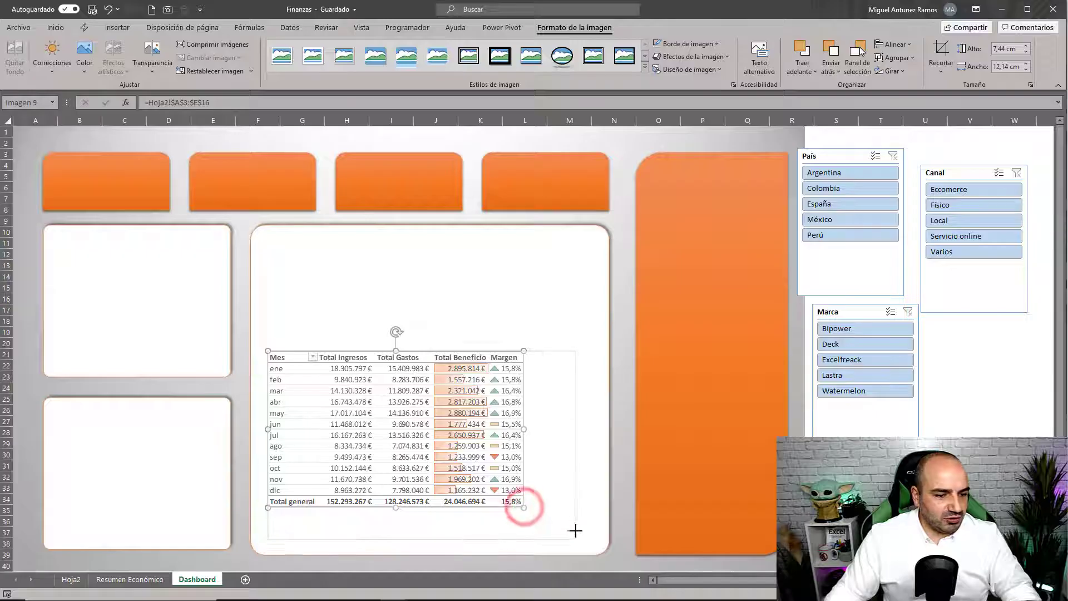
{"action": "left_click_drag", "start_coordinate": [524, 507], "coordinate": [580, 541]}
{"action": "left_click_drag", "start_coordinate": [479, 355], "coordinate": [482, 352]}
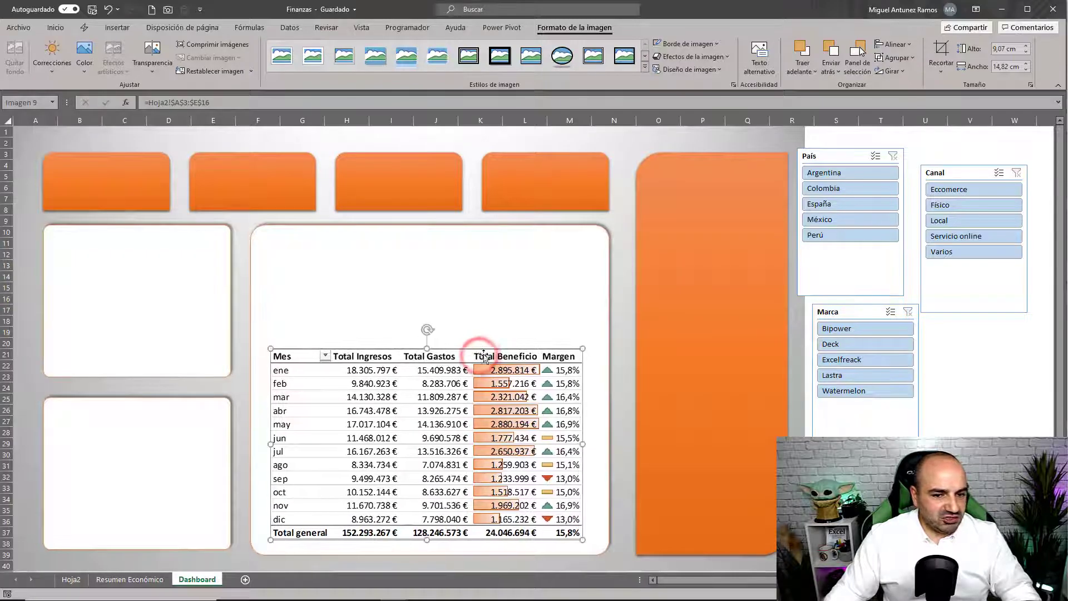
{"action": "left_click", "coordinate": [860, 315]}
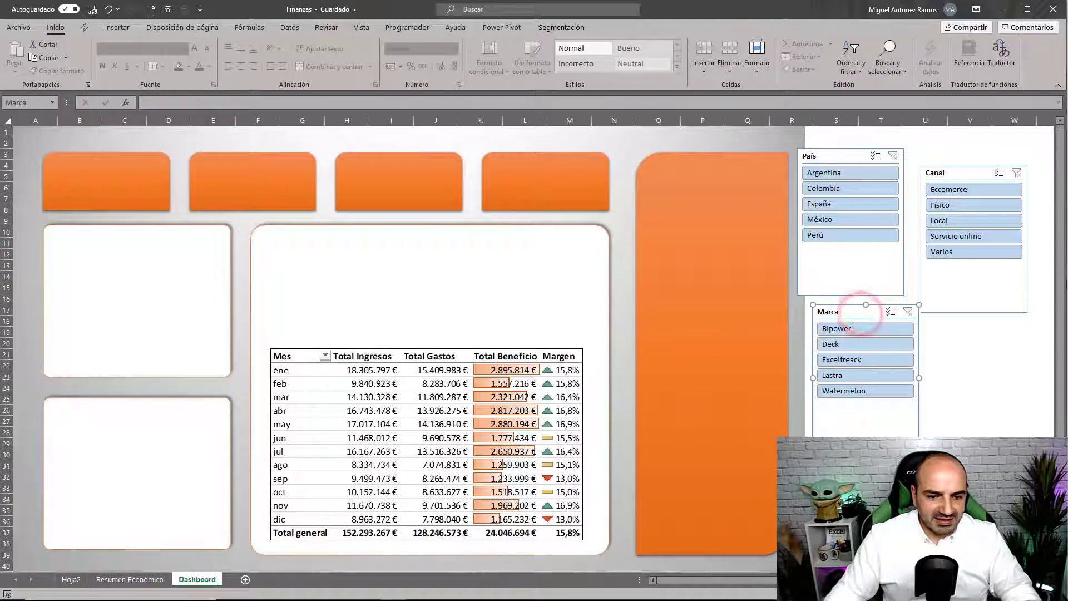
- Shorten the Marca slicer and move it to the bottom of the orange panel
{"action": "left_click_drag", "start_coordinate": [866, 445], "coordinate": [863, 403]}
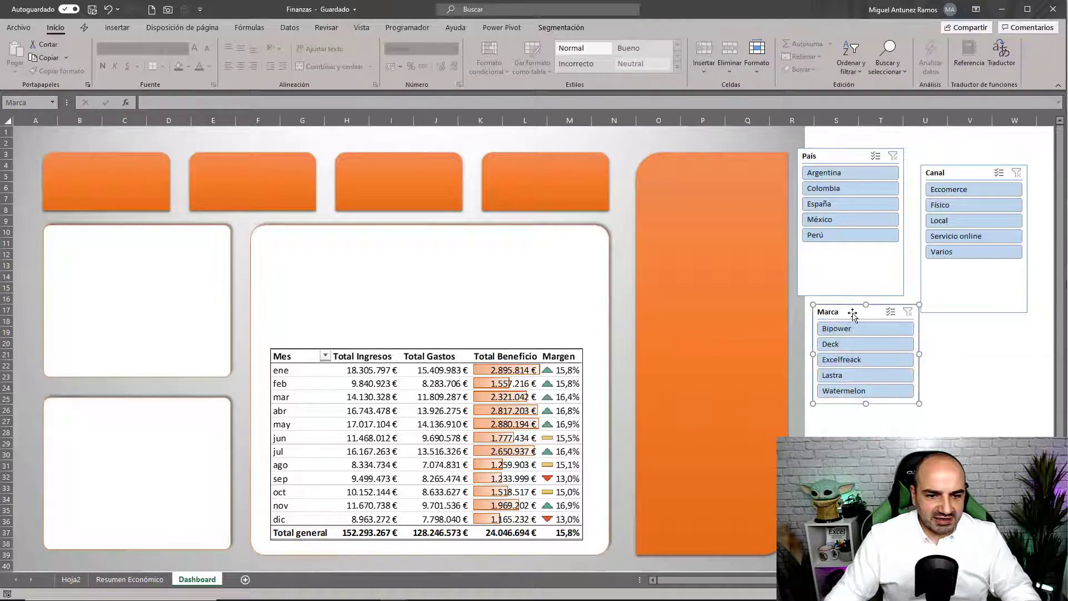
{"action": "left_click_drag", "start_coordinate": [852, 314], "coordinate": [684, 457]}
{"action": "left_click_drag", "start_coordinate": [754, 499], "coordinate": [768, 499]}
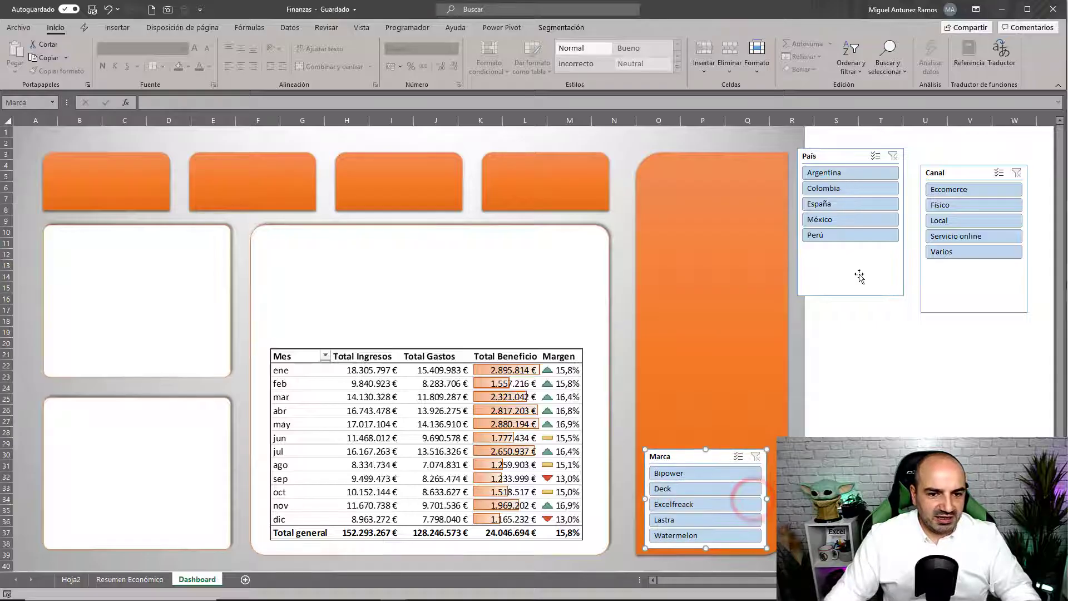
- Shorten and narrow the País and Canal slicers to fit their items
{"action": "left_click", "coordinate": [860, 263]}
{"action": "left_click_drag", "start_coordinate": [852, 295], "coordinate": [852, 245]}
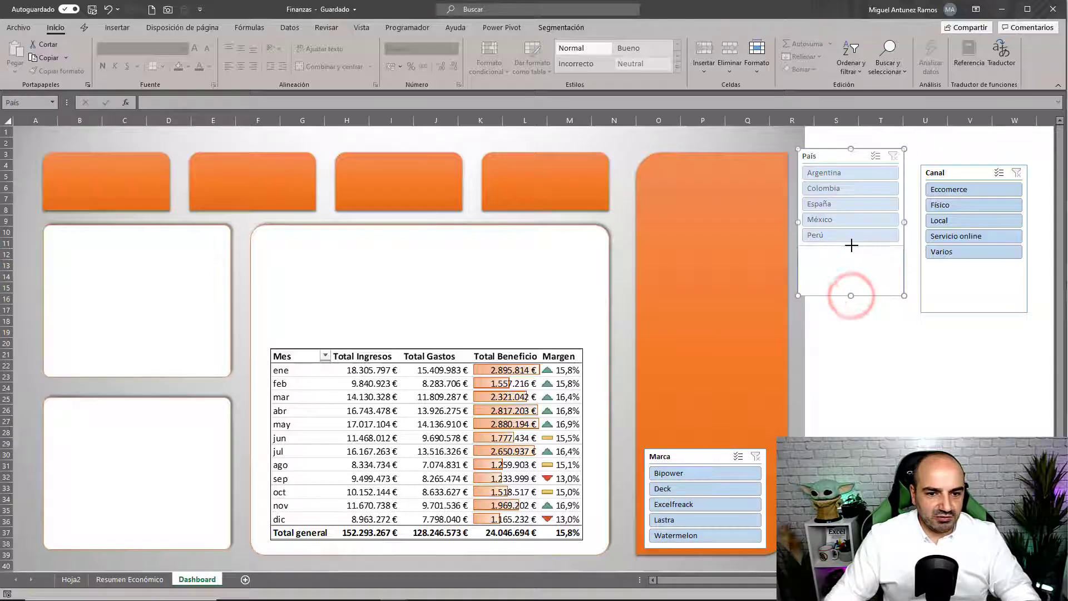
{"action": "left_click", "coordinate": [969, 290]}
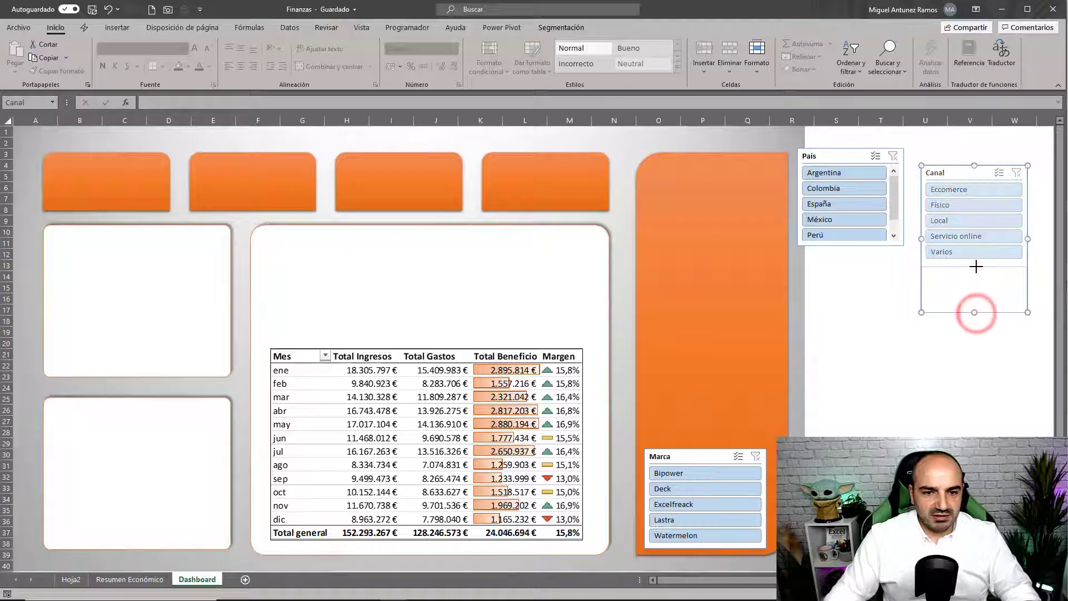
{"action": "left_click_drag", "start_coordinate": [975, 312], "coordinate": [974, 266]}
{"action": "left_click", "coordinate": [840, 245]}
{"action": "left_click_drag", "start_coordinate": [850, 245], "coordinate": [850, 248]}
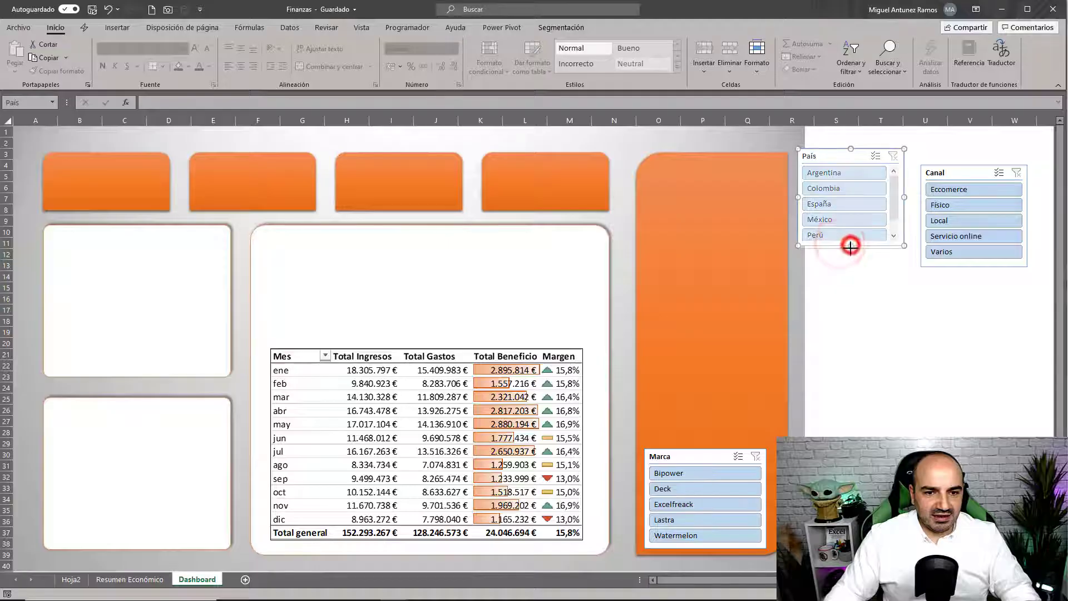
{"action": "left_click_drag", "start_coordinate": [906, 199], "coordinate": [860, 199]}
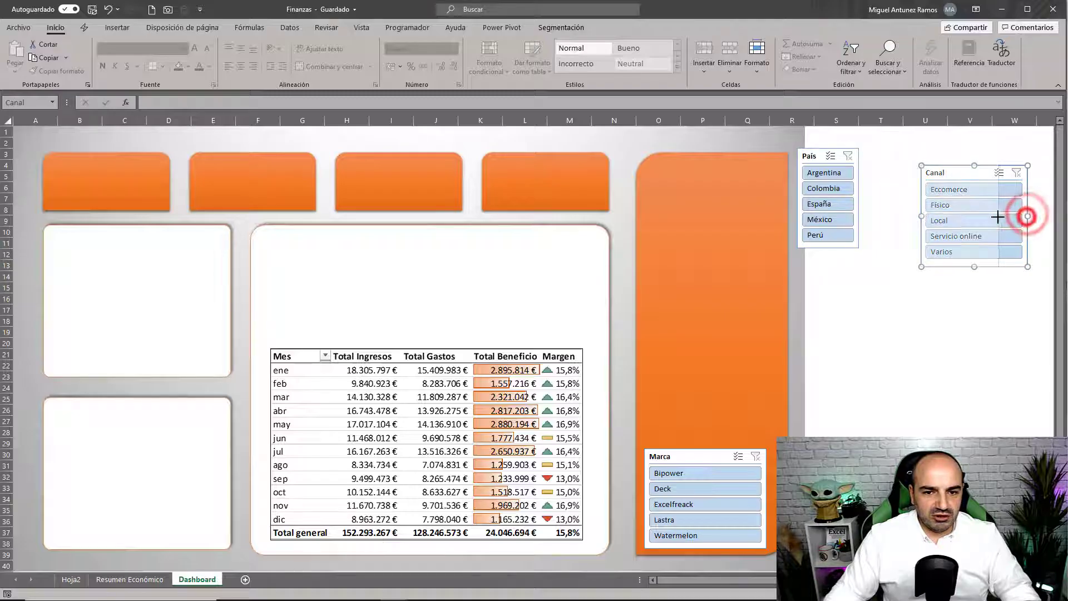
{"action": "left_click_drag", "start_coordinate": [1026, 215], "coordinate": [994, 216]}
- Arrange Canal and País side by side above Marca, widening Canal so Servicio online fits
{"action": "left_click_drag", "start_coordinate": [950, 177], "coordinate": [730, 344]}
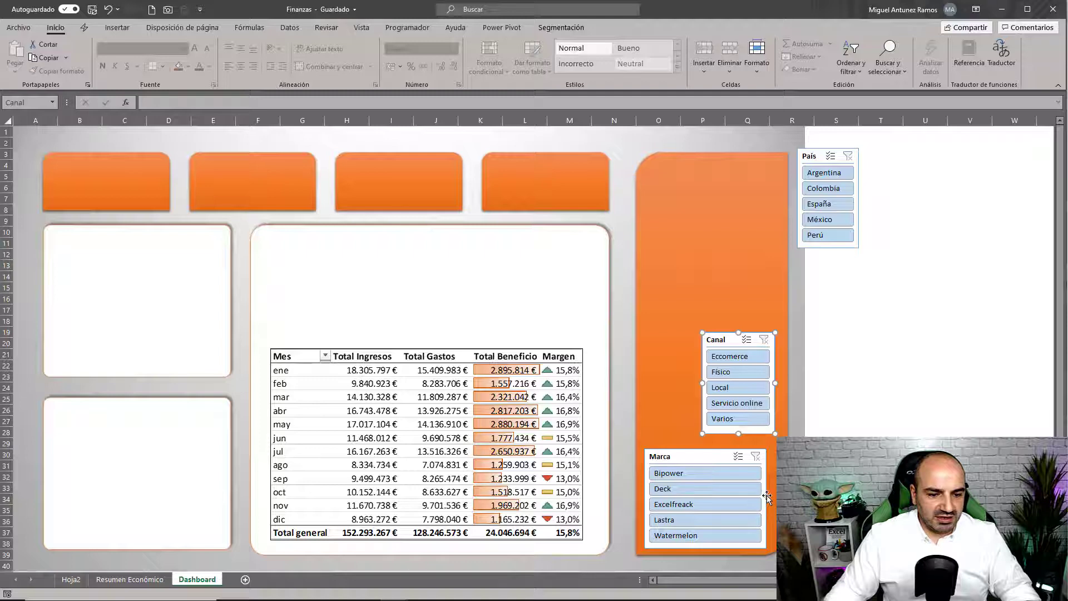
{"action": "left_click_drag", "start_coordinate": [706, 458], "coordinate": [704, 453]}
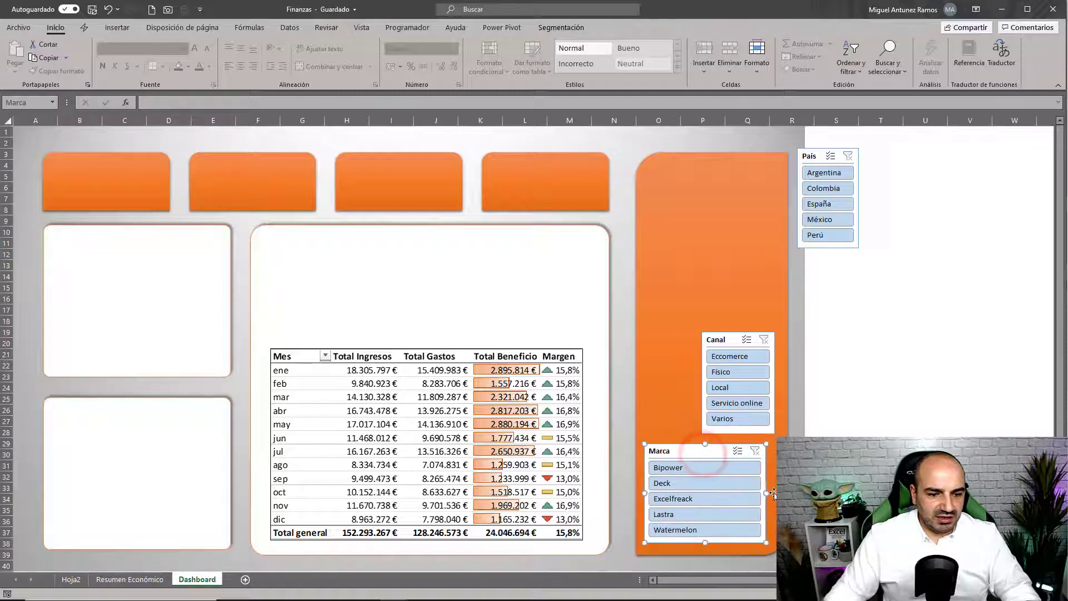
{"action": "left_click_drag", "start_coordinate": [768, 494], "coordinate": [774, 492]}
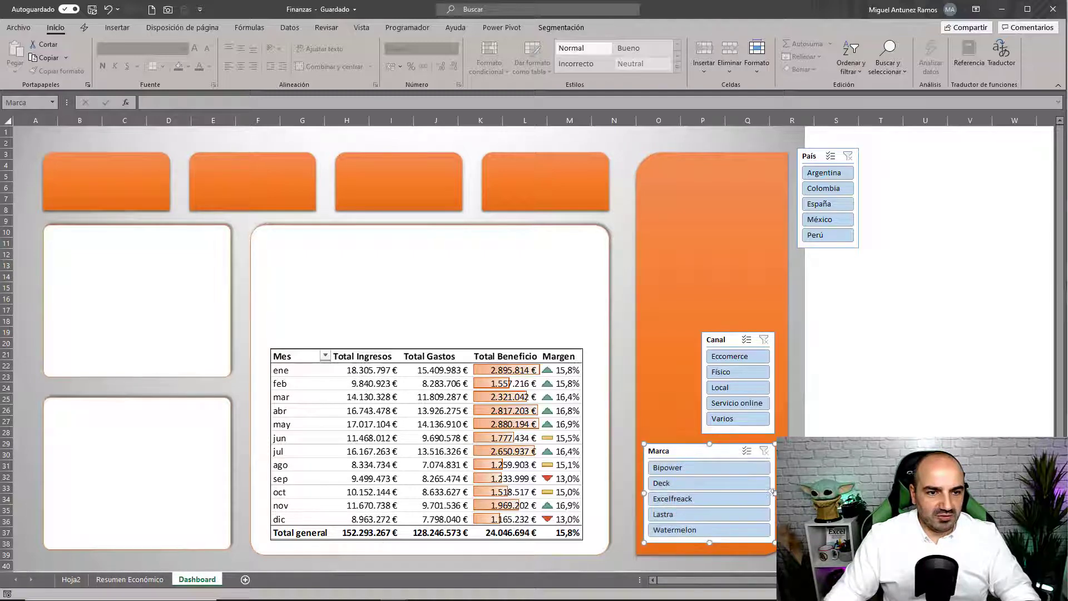
{"action": "left_click", "coordinate": [561, 27]}
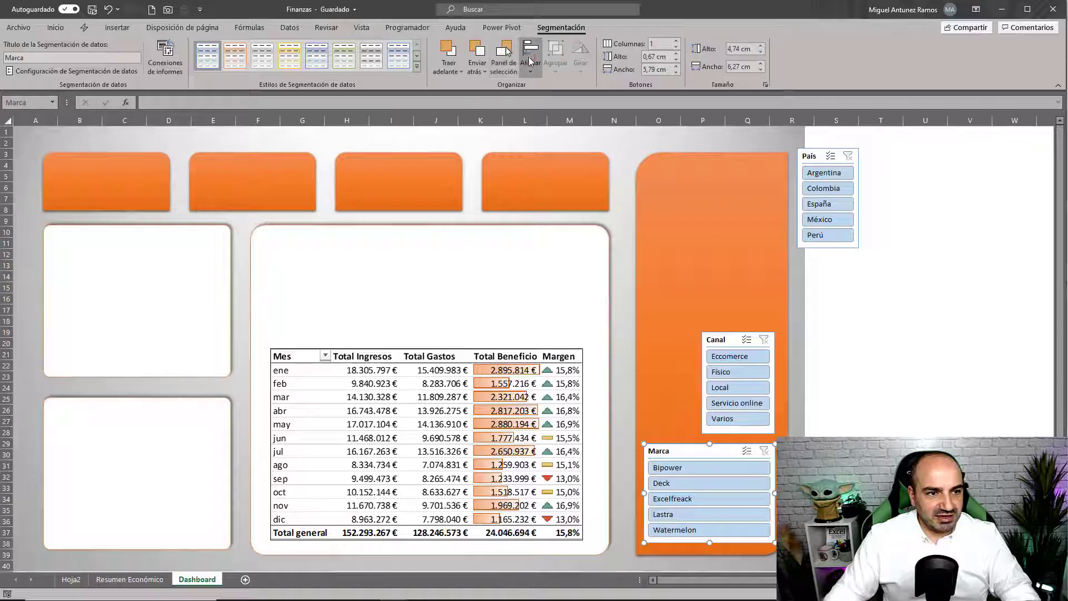
{"action": "left_click", "coordinate": [528, 55]}
{"action": "left_click", "coordinate": [884, 324]}
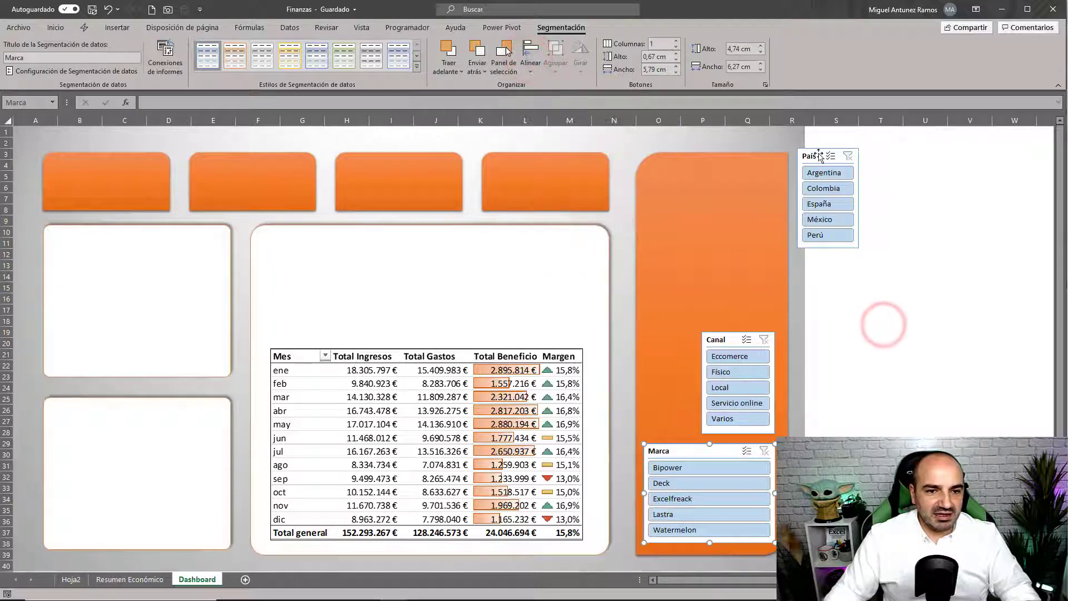
{"action": "left_click_drag", "start_coordinate": [818, 155], "coordinate": [666, 341]}
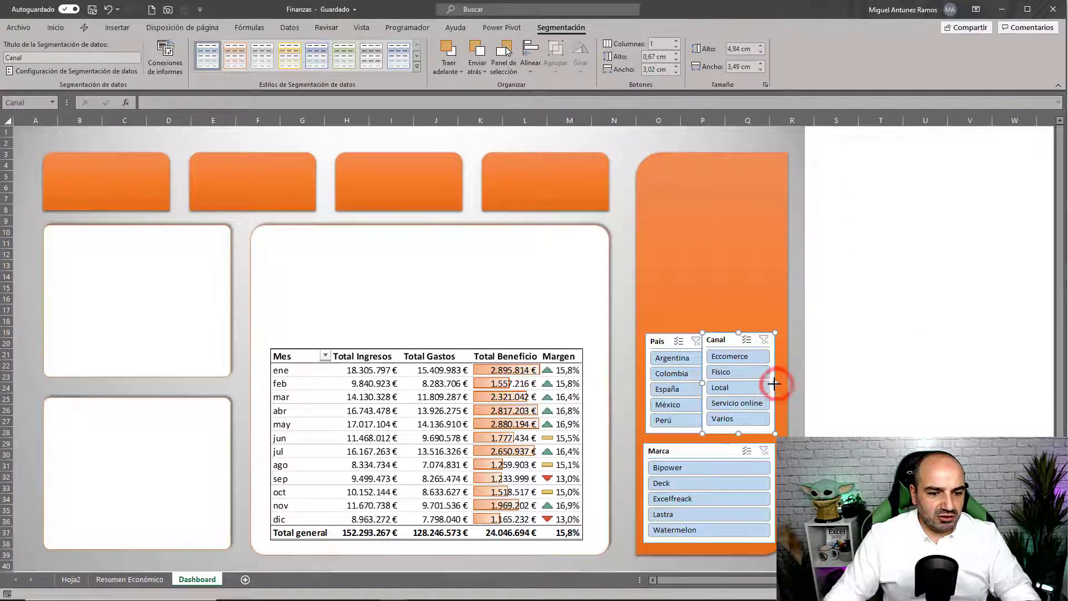
{"action": "left_click_drag", "start_coordinate": [774, 383], "coordinate": [774, 384]}
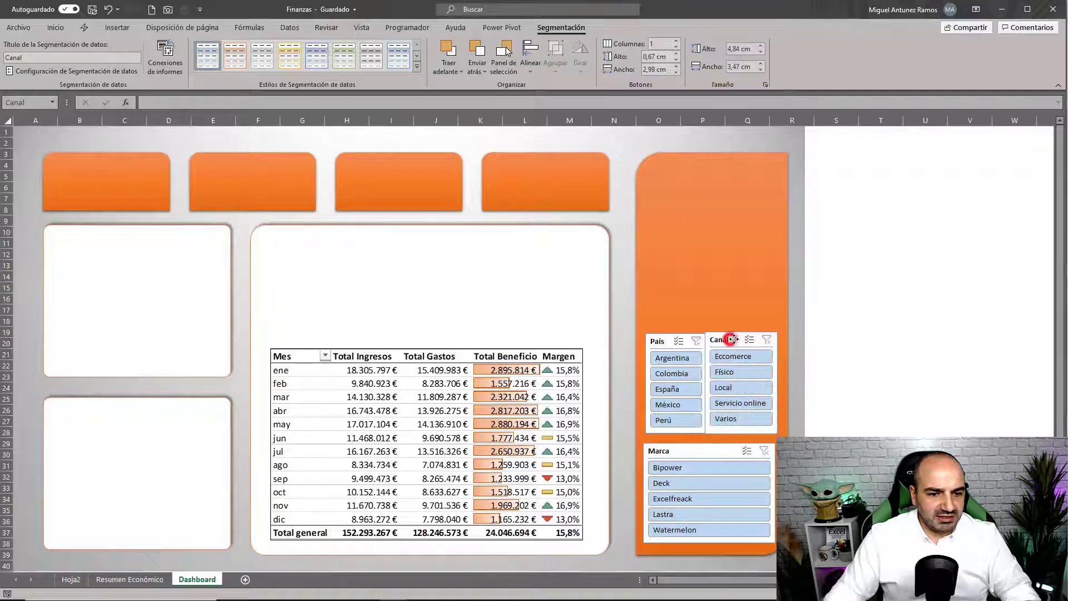
{"action": "mouse_move", "coordinate": [731, 341]}
{"action": "left_mouse_down"}
{"action": "mouse_move", "coordinate": [663, 342]}
{"action": "mouse_move", "coordinate": [674, 333]}
{"action": "left_mouse_up"}
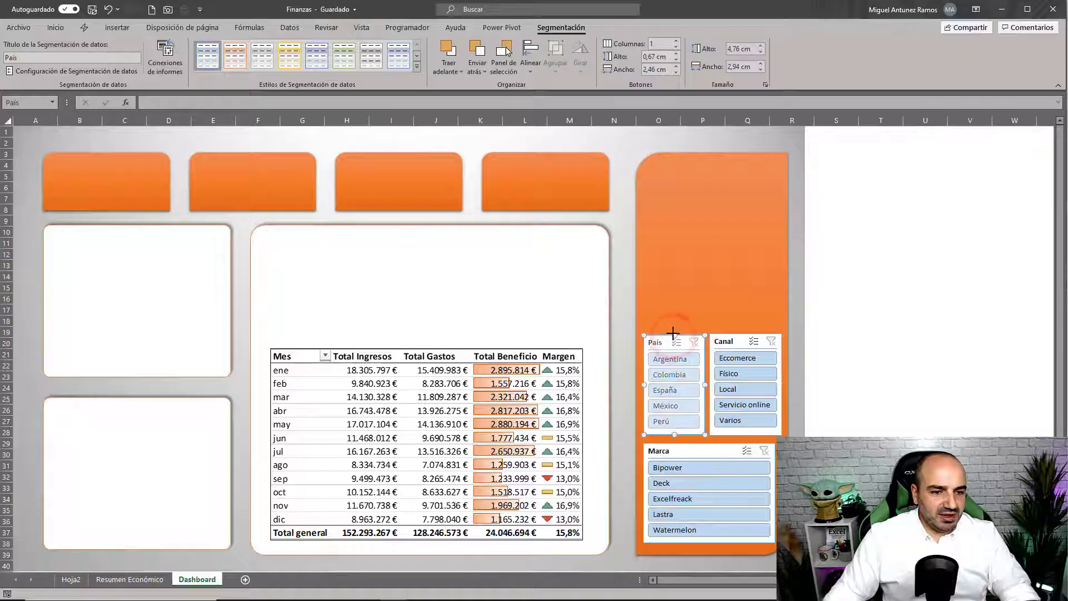
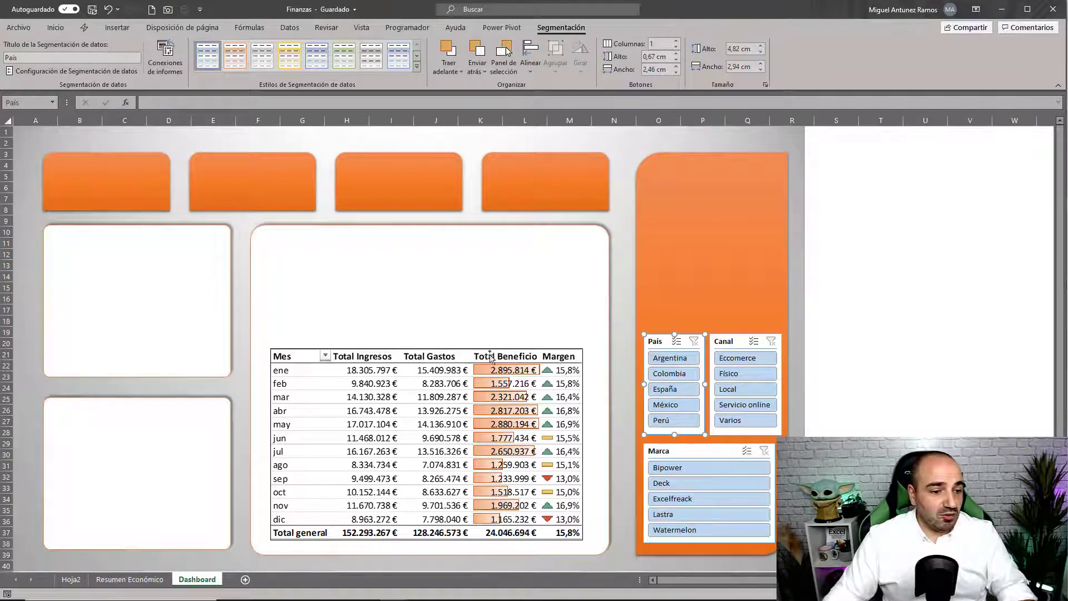
- Copy the Hoja2 monthly pivot table A3:E16 to I3 and autofit columns I:M
{"action": "left_click", "coordinate": [101, 581]}
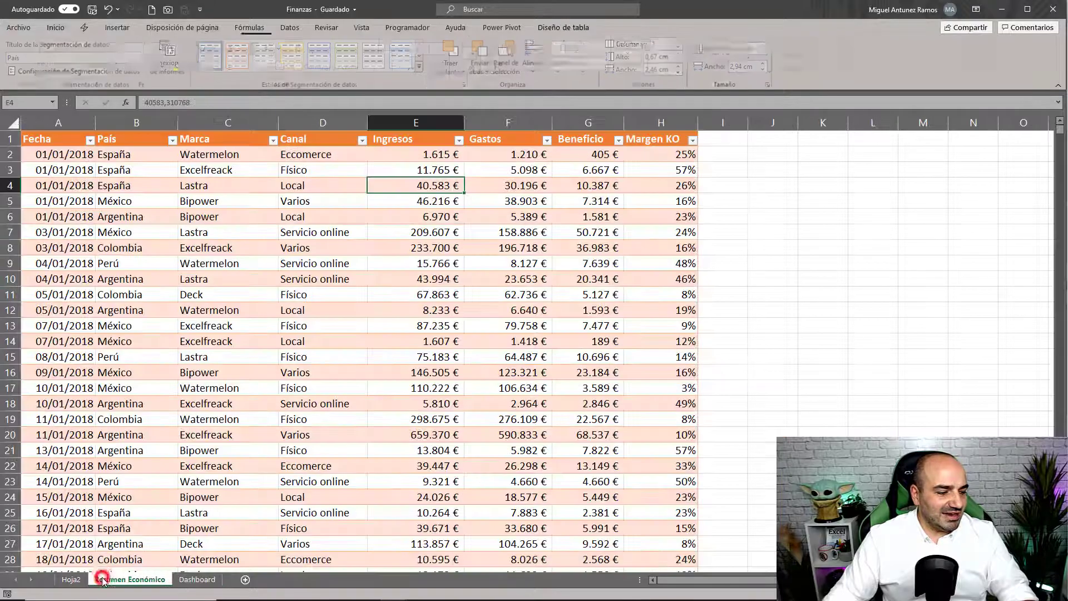
{"action": "left_click", "coordinate": [67, 581]}
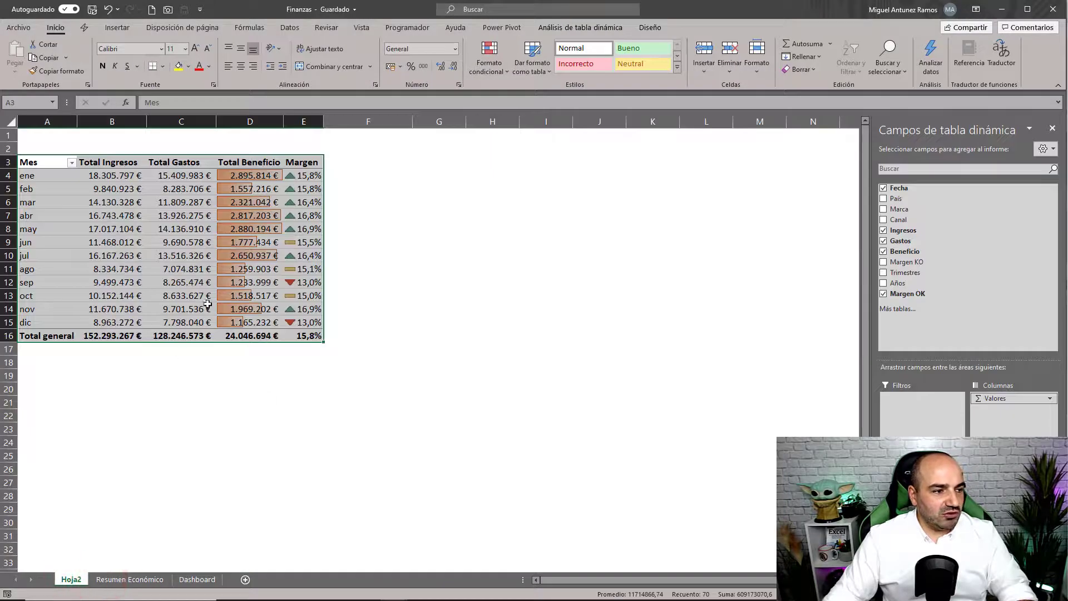
{"action": "key", "text": "ctrl+c"}
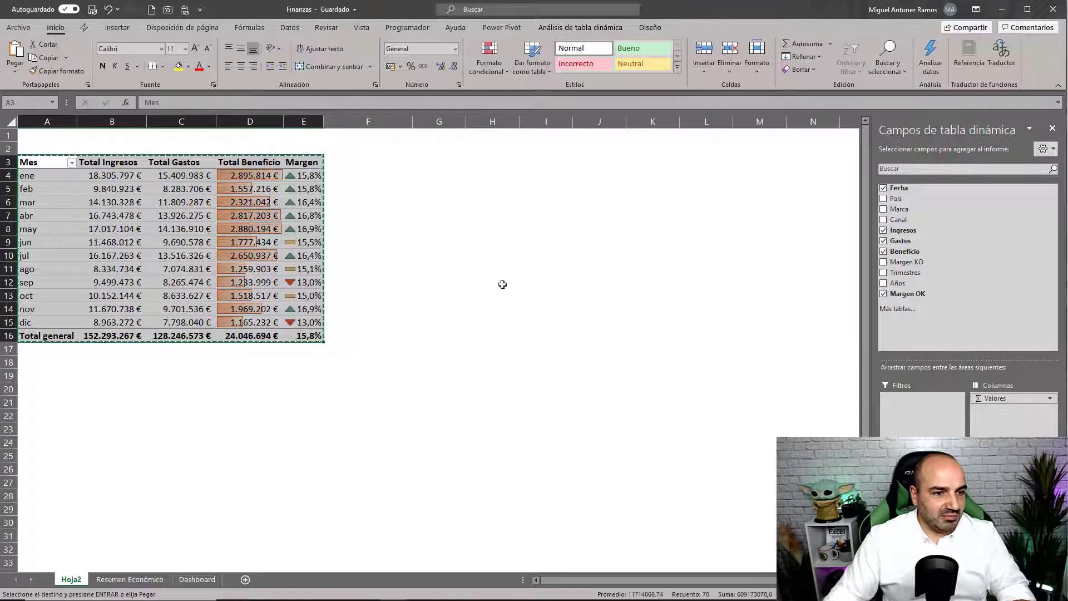
{"action": "left_click", "coordinate": [553, 163]}
{"action": "key", "text": "ctrl+v"}
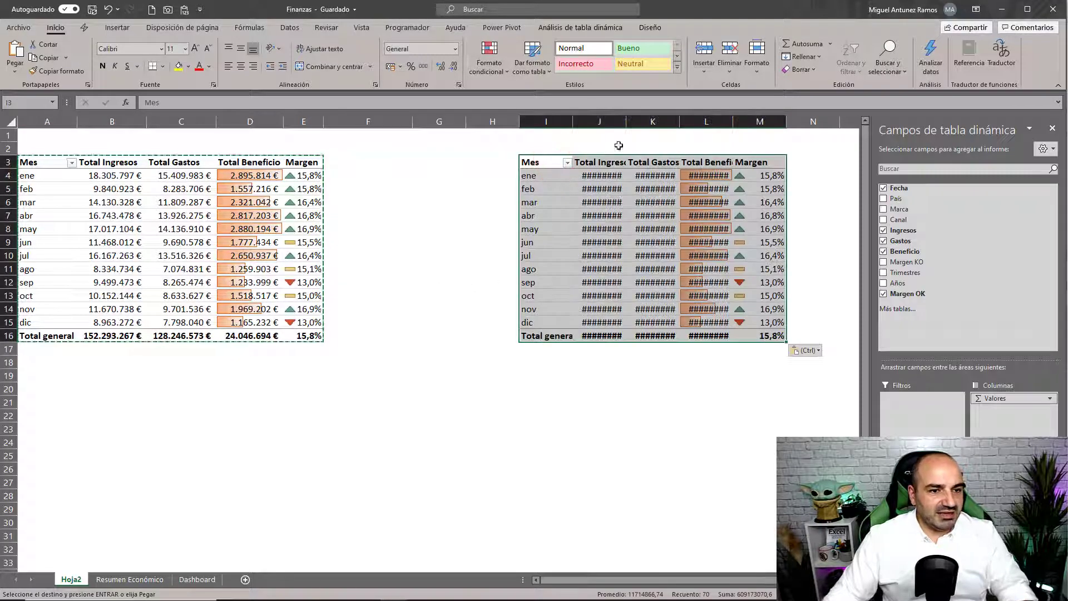
{"action": "left_click_drag", "start_coordinate": [562, 125], "coordinate": [736, 118]}
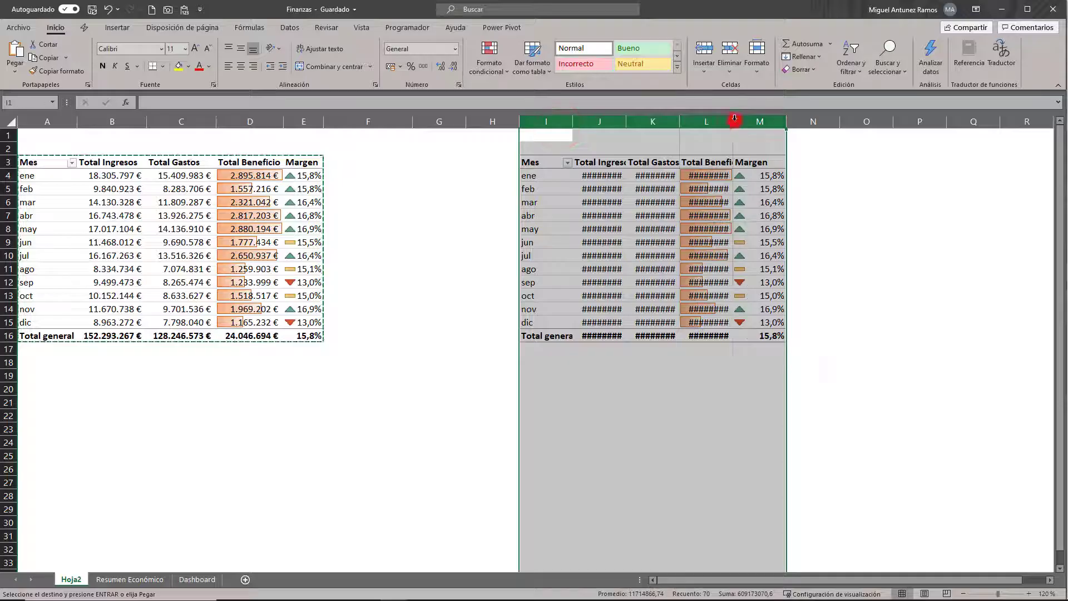
{"action": "double_click", "coordinate": [734, 118]}
- Remove Total Ingresos, Total Gastos and Margen from the copied pivot, leaving Total Beneficio
{"action": "left_click", "coordinate": [660, 161]}
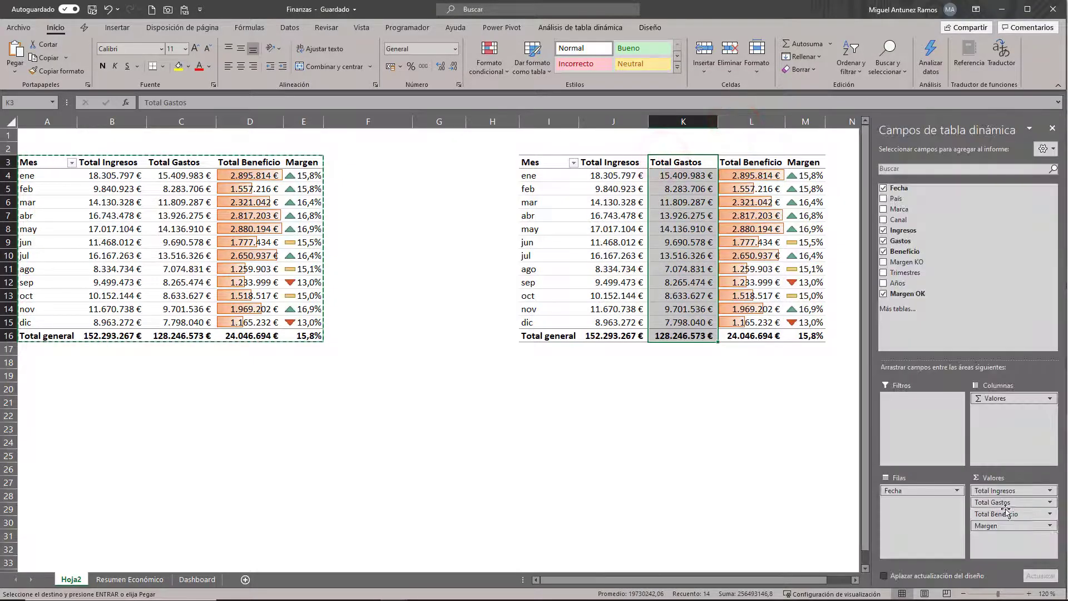
{"action": "left_click_drag", "start_coordinate": [1011, 492], "coordinate": [1002, 316]}
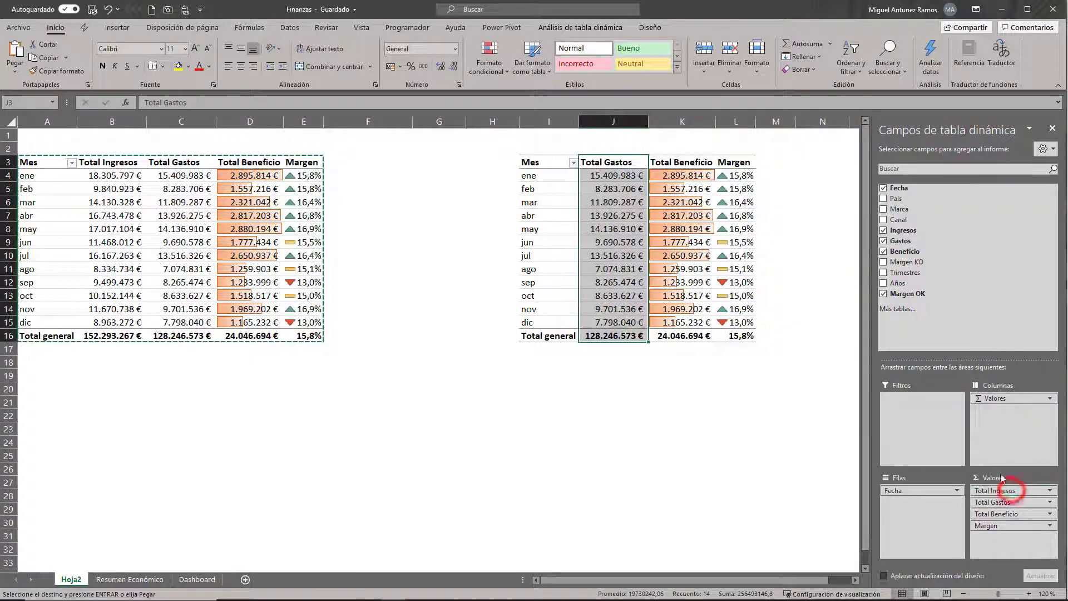
{"action": "left_click_drag", "start_coordinate": [1011, 491], "coordinate": [1008, 466]}
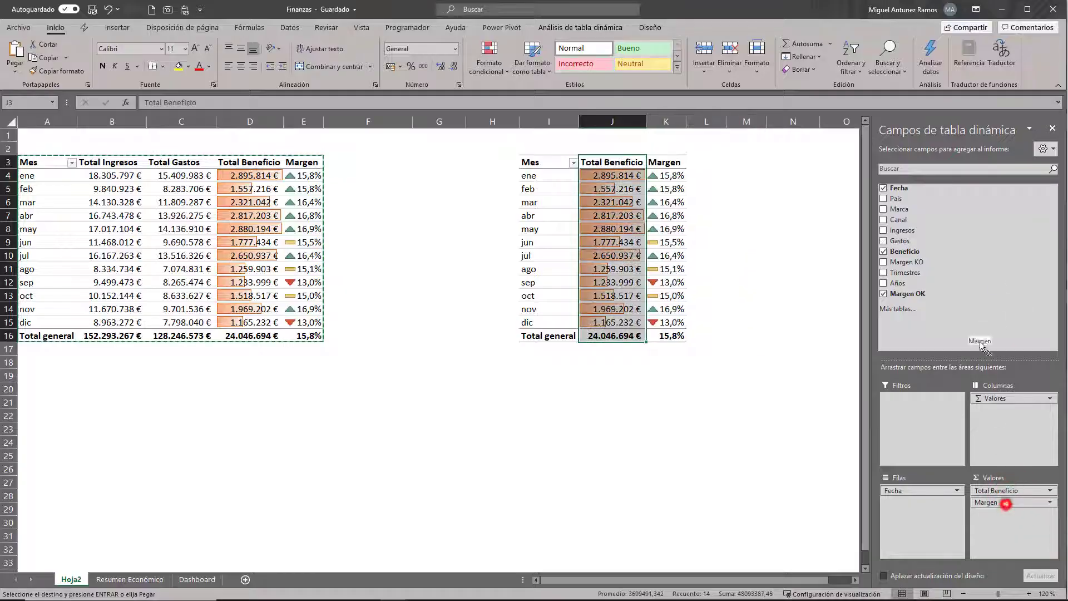
{"action": "left_click_drag", "start_coordinate": [982, 346], "coordinate": [982, 348]}
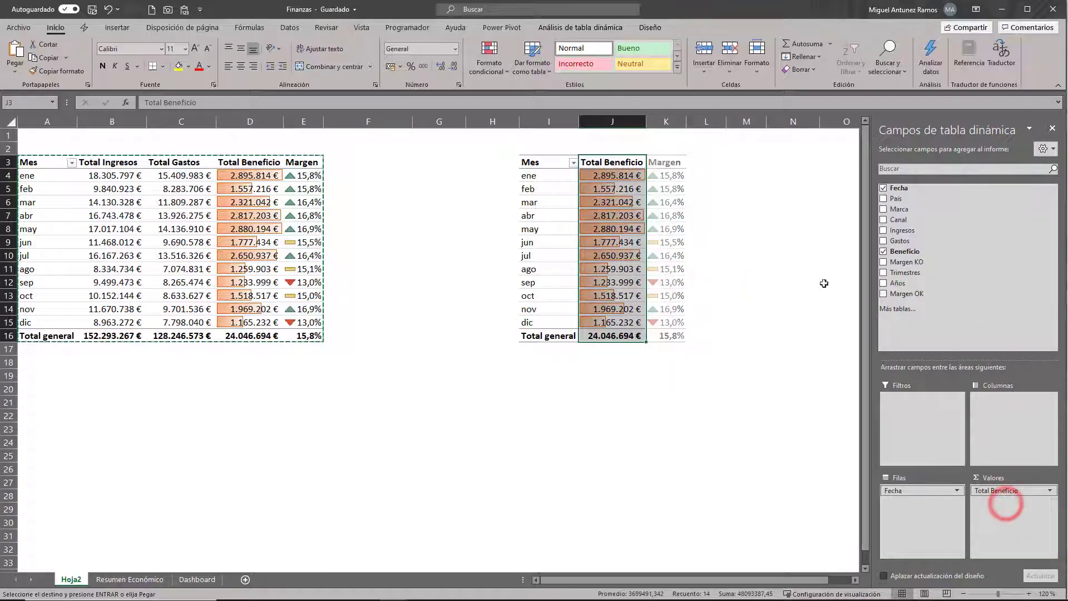
{"action": "left_click", "coordinate": [596, 217]}
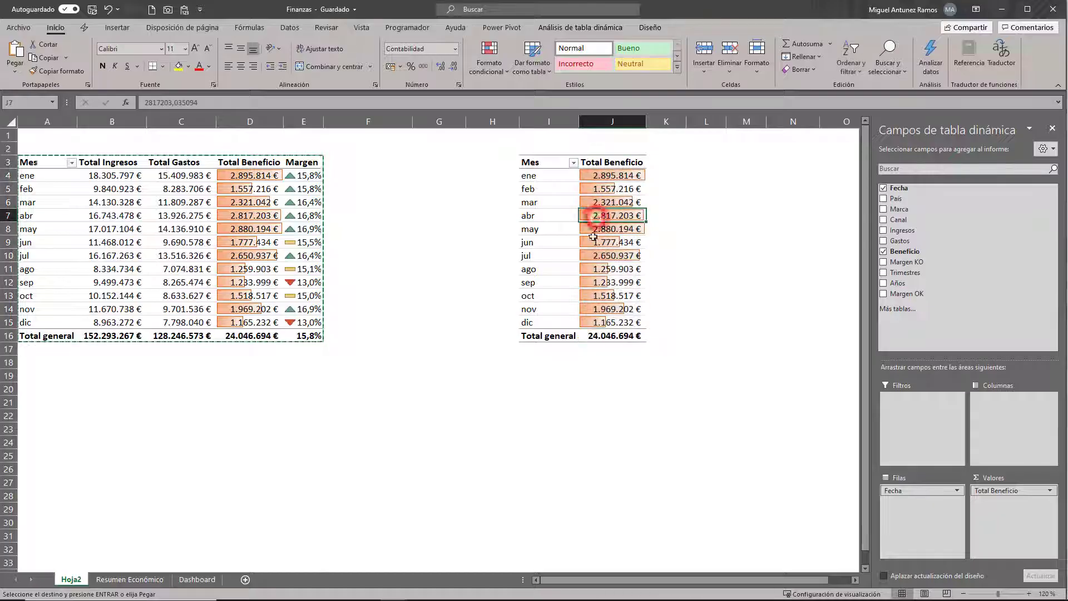
{"action": "left_click", "coordinate": [126, 26]}
- Insert a clustered column pivot chart below the pivot tables and hide all its field buttons
{"action": "left_click", "coordinate": [490, 45]}
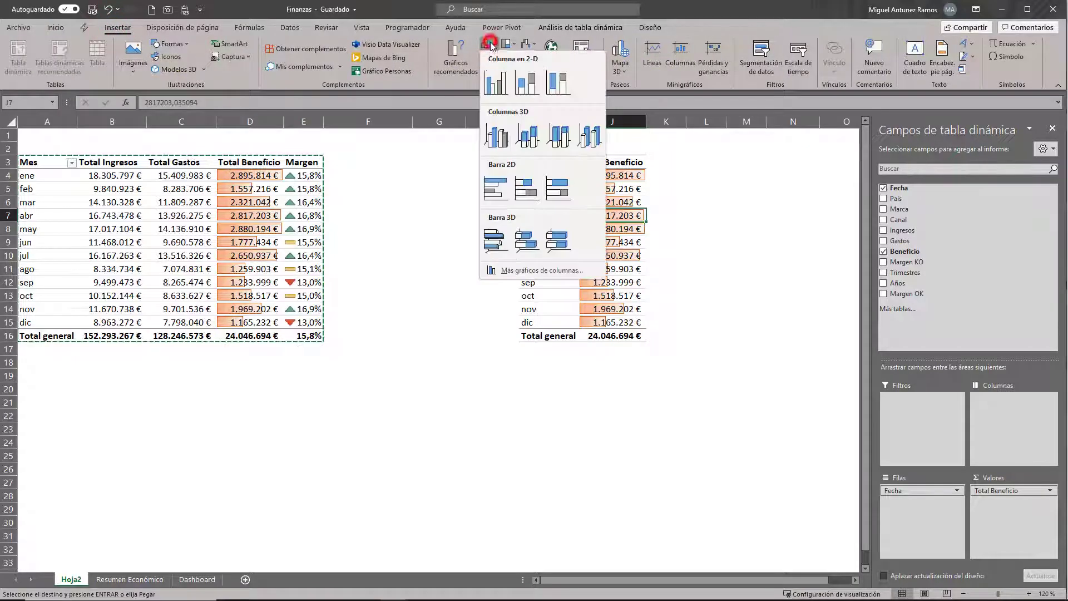
{"action": "left_click", "coordinate": [493, 79]}
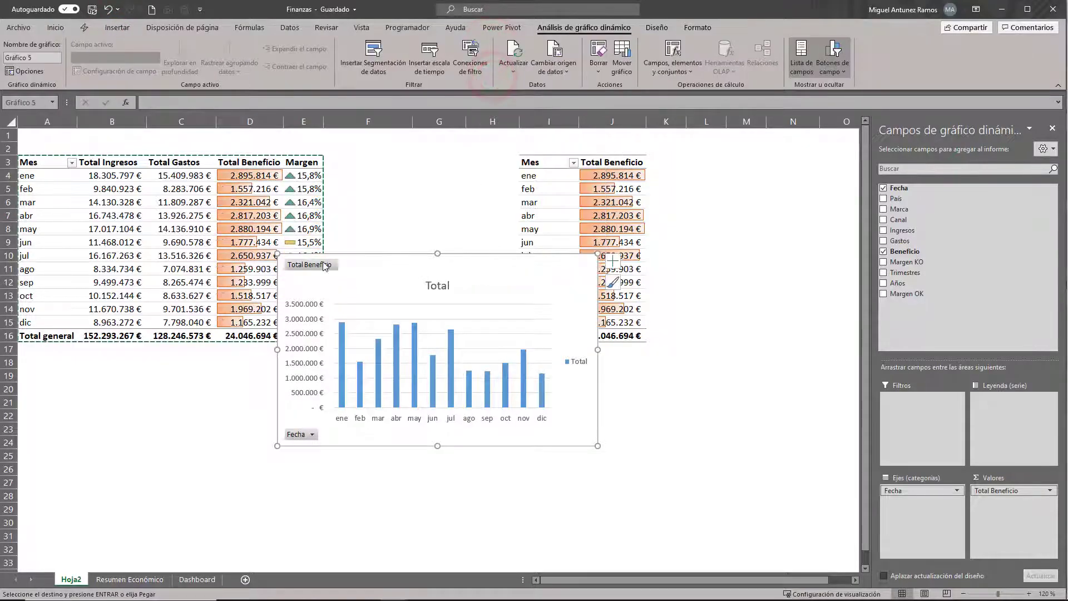
{"action": "left_click_drag", "start_coordinate": [358, 259], "coordinate": [419, 350]}
{"action": "right_click", "coordinate": [382, 357]}
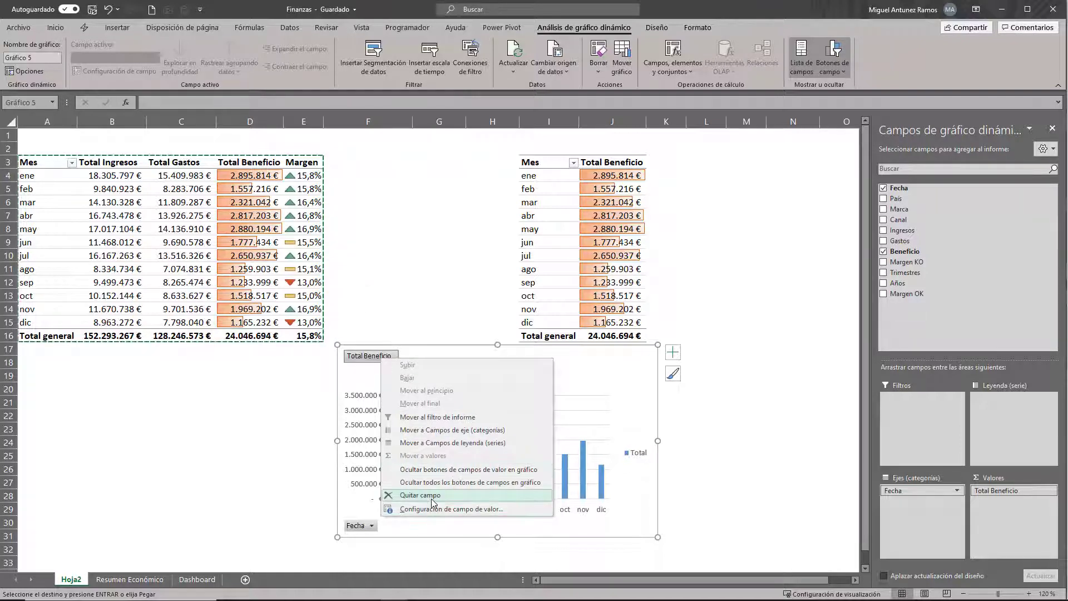
{"action": "left_click", "coordinate": [441, 483]}
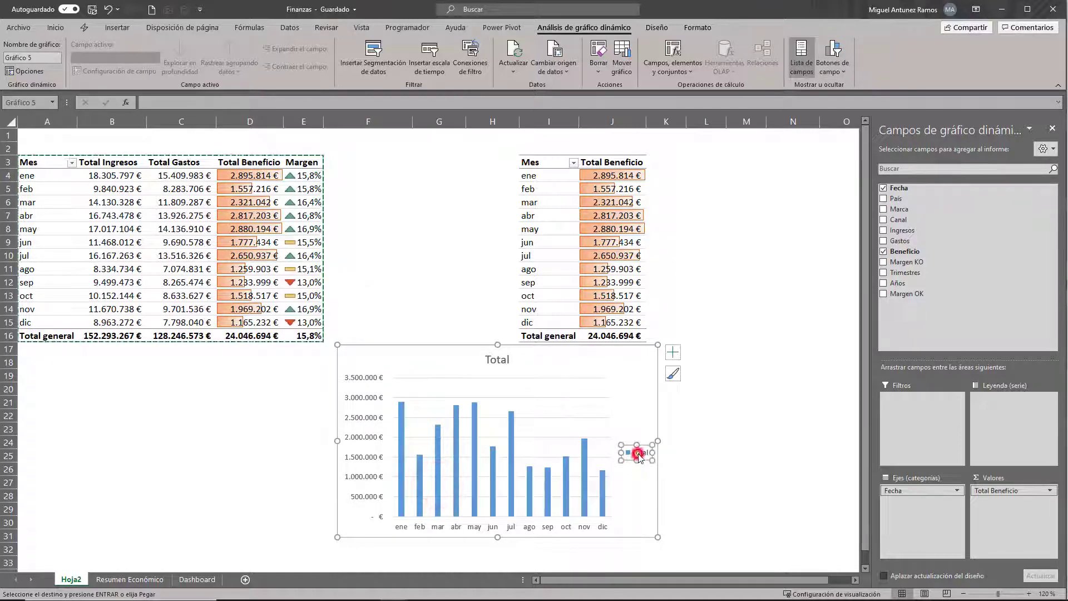
- Delete the chart legend and title the chart 'Total Beneficio por Mes'
{"action": "key", "text": "Delete"}
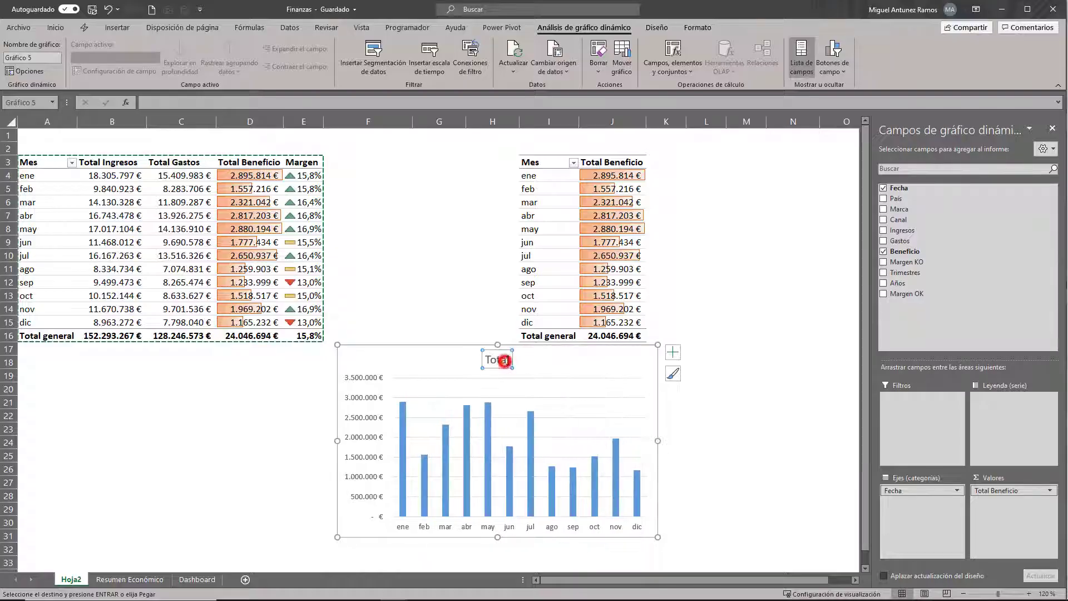
{"action": "left_click", "coordinate": [504, 361]}
{"action": "type", "text": "Benef"}
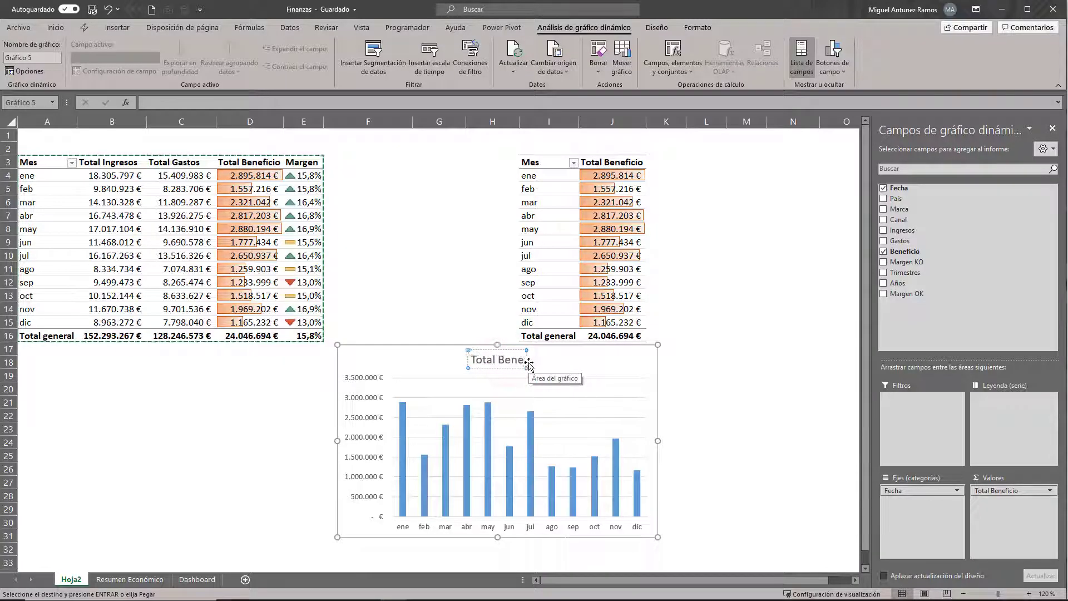
{"action": "type", "text": "icio"}
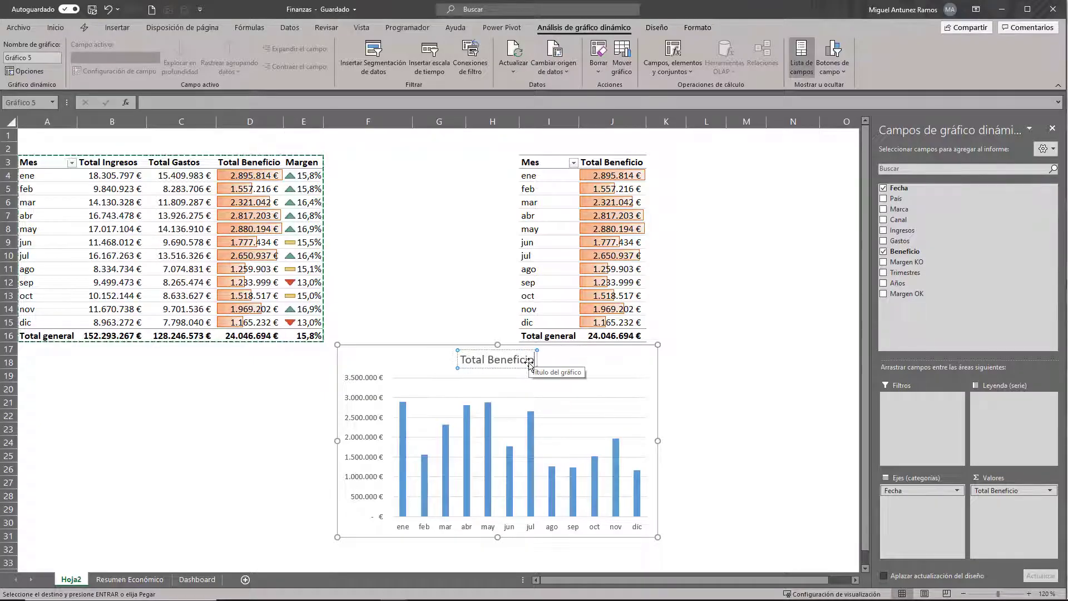
{"action": "type", "text": " por Mes"}
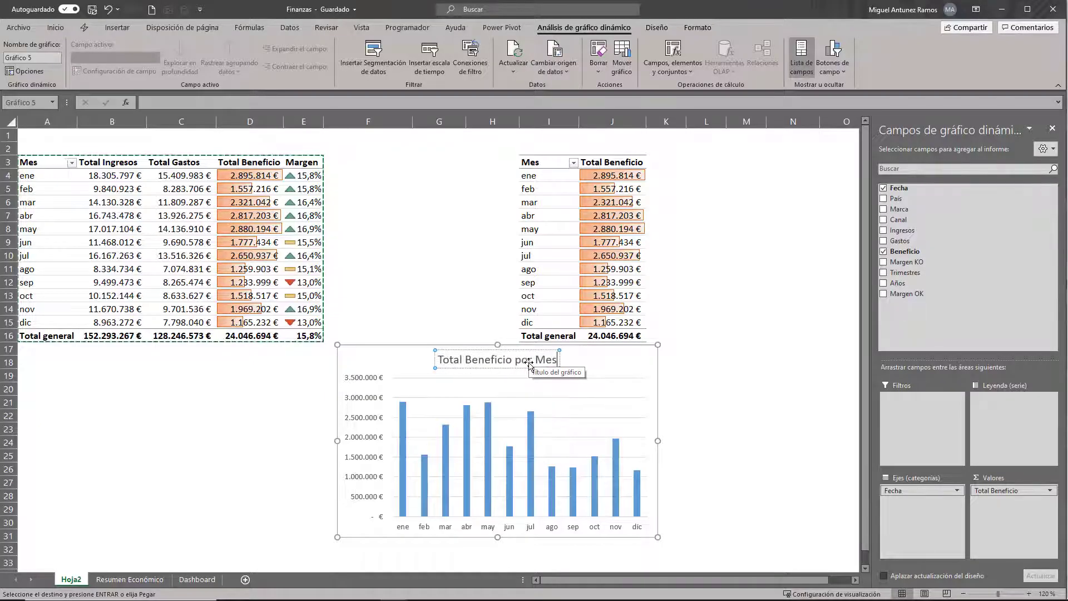
{"action": "left_click", "coordinate": [785, 398]}
{"action": "left_click", "coordinate": [603, 419]}
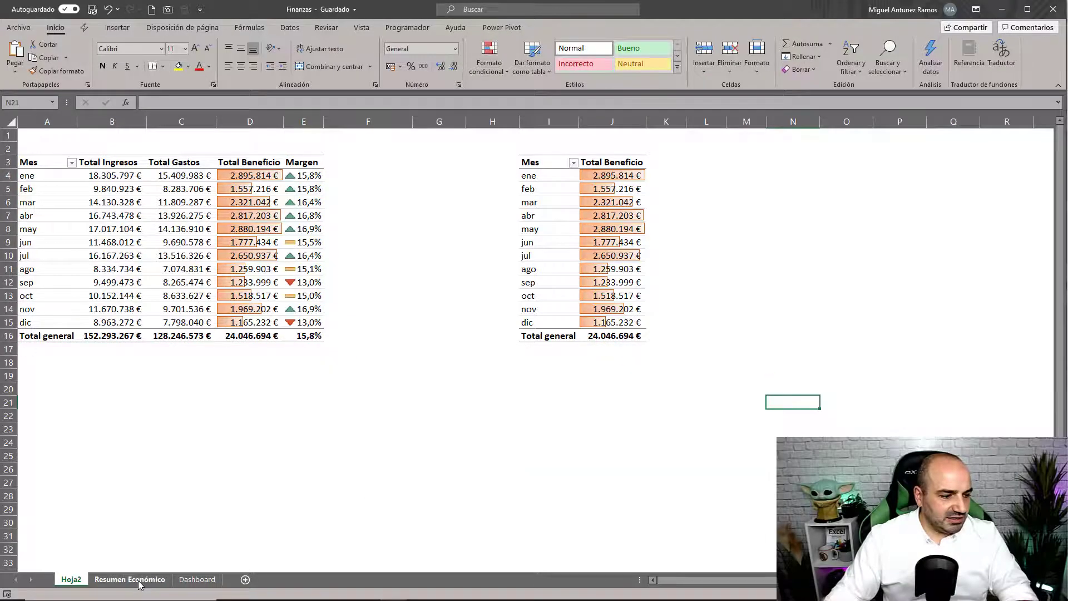
- Paste the chart onto the Dashboard sheet and move it into the central panel
{"action": "left_click", "coordinate": [133, 581]}
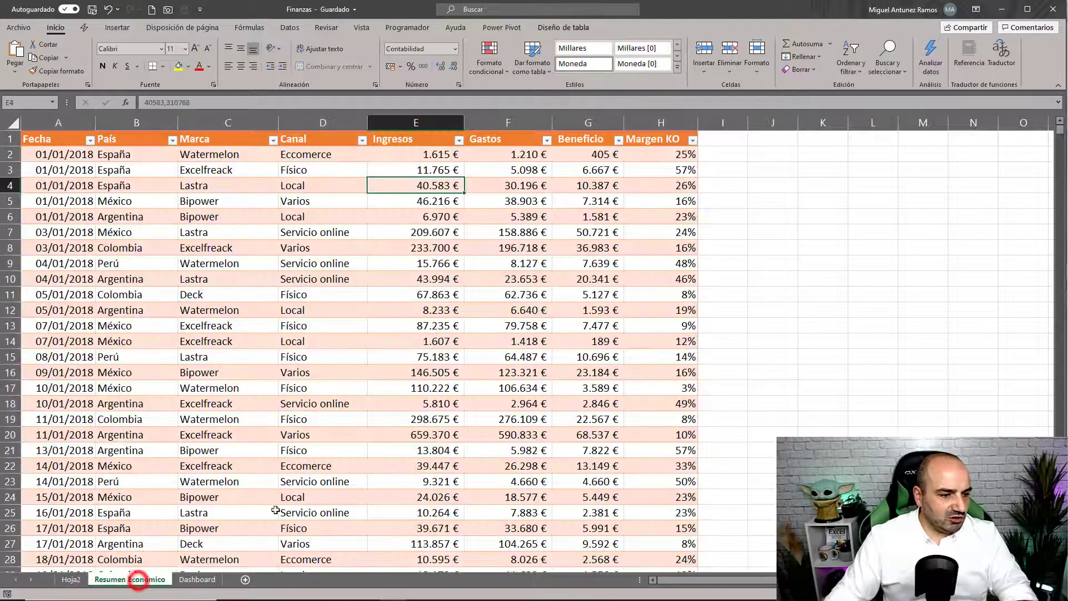
{"action": "left_click", "coordinate": [197, 579]}
{"action": "left_click", "coordinate": [410, 298]}
{"action": "key", "text": "ctrl+v"}
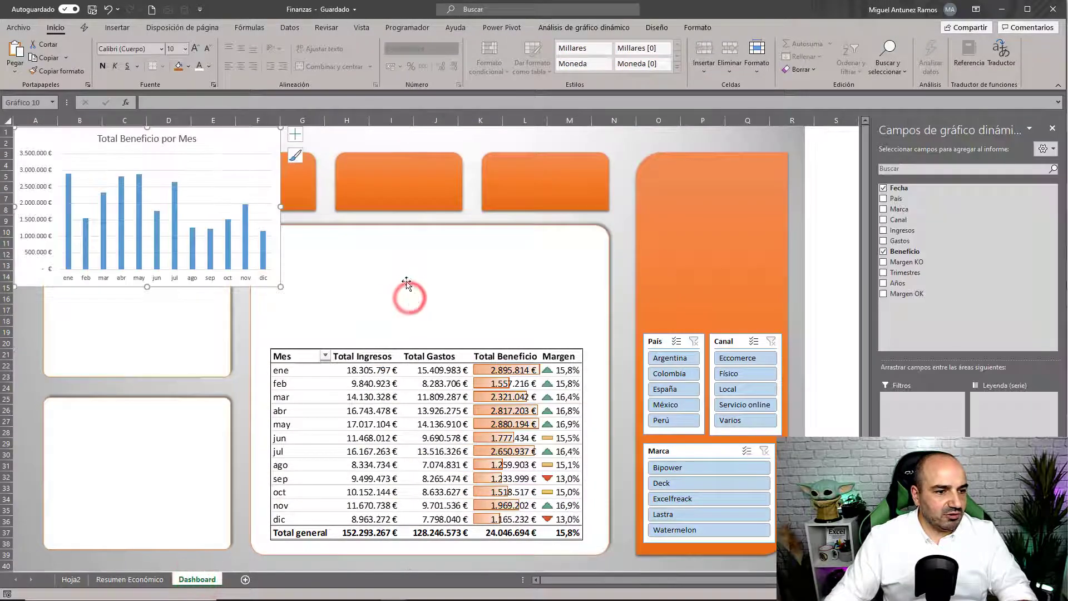
{"action": "left_click_drag", "start_coordinate": [208, 143], "coordinate": [457, 248]}
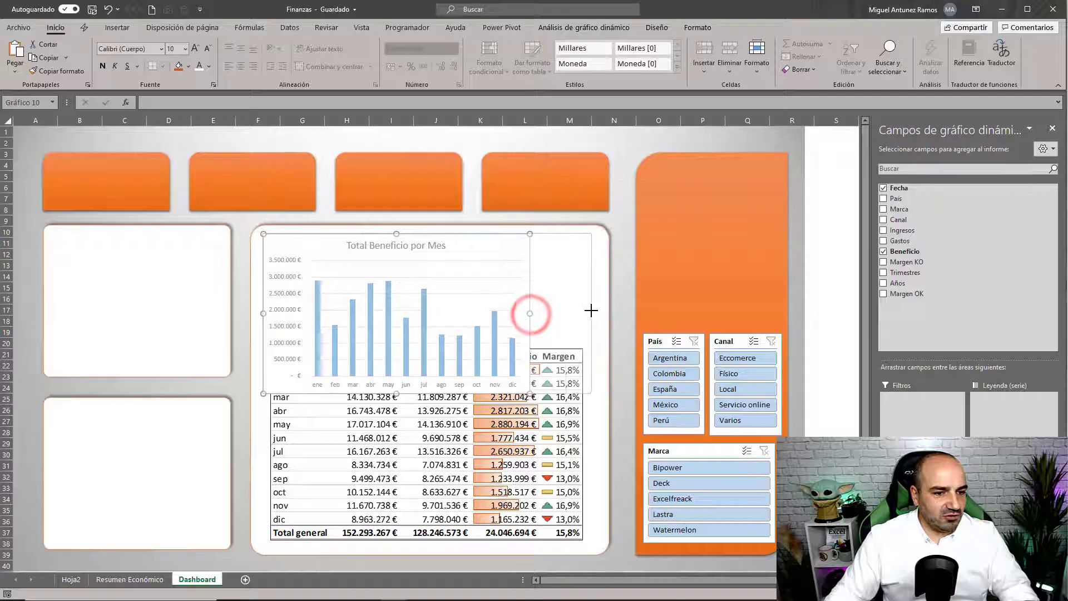
- Resize the chart to sit just above the monthly pivot table and enlarge its plot area
{"action": "left_click_drag", "start_coordinate": [531, 315], "coordinate": [592, 313]}
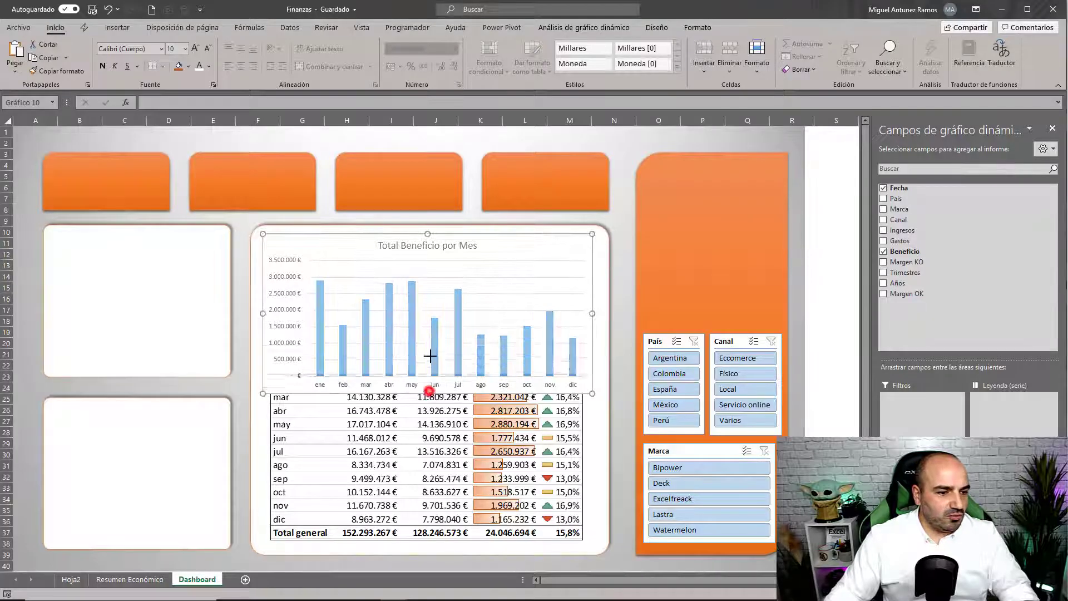
{"action": "left_click_drag", "start_coordinate": [431, 394], "coordinate": [429, 343]}
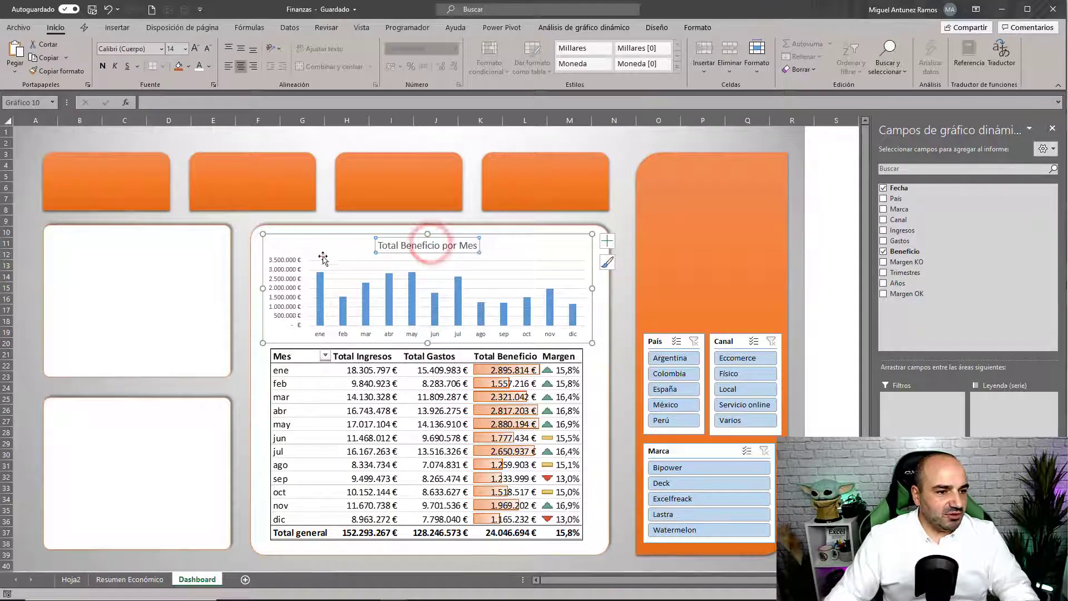
{"action": "left_click", "coordinate": [327, 249]}
{"action": "left_click", "coordinate": [377, 262]}
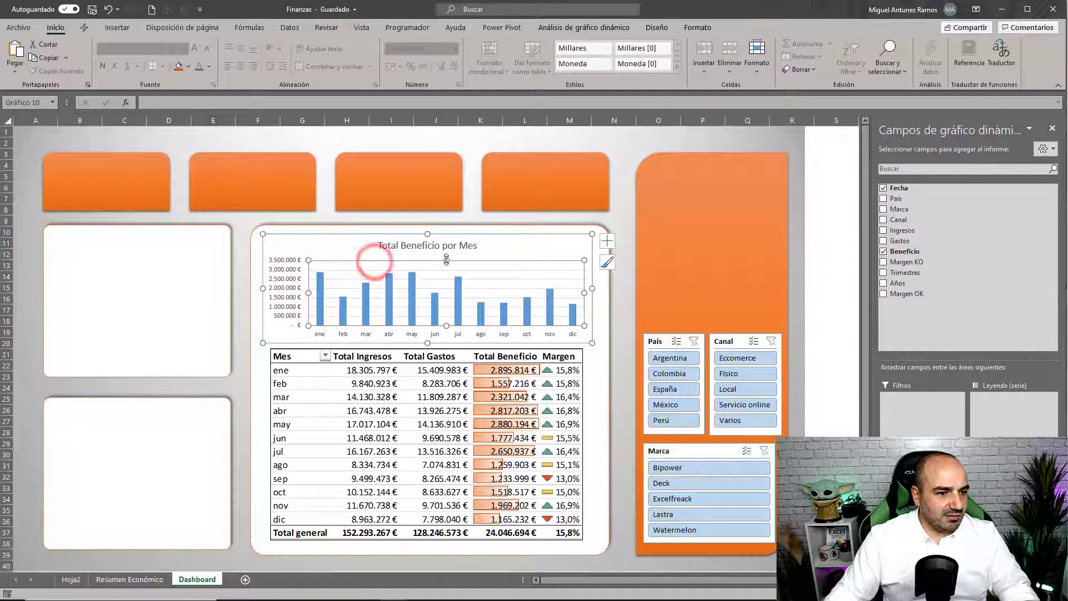
{"action": "left_click_drag", "start_coordinate": [446, 260], "coordinate": [446, 254]}
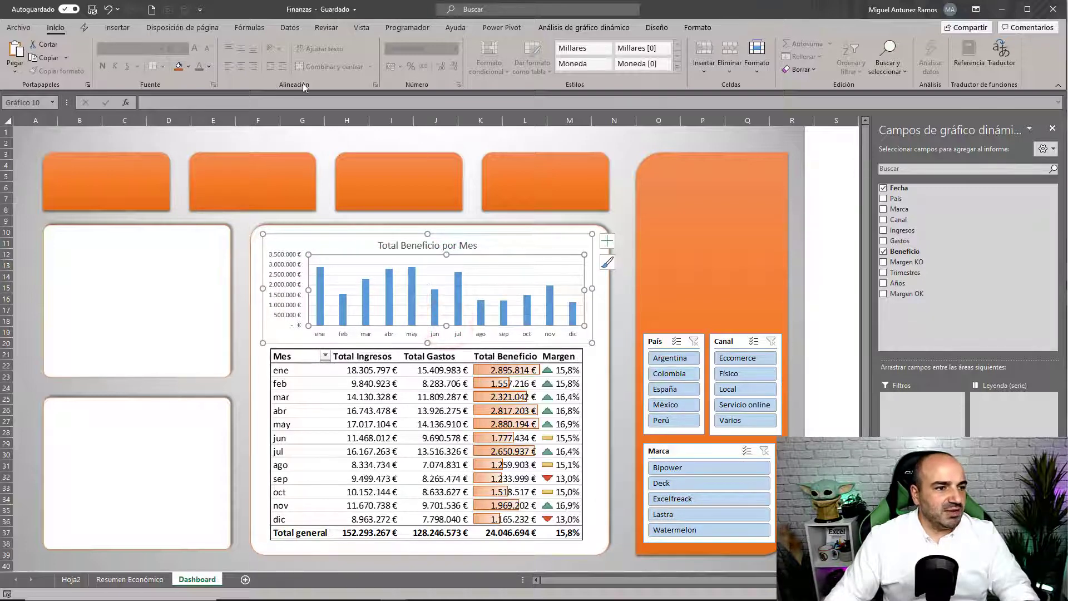
- Apply a new chart style and the orange monochromatic colour scheme to the profit chart
{"action": "left_click", "coordinate": [652, 27]}
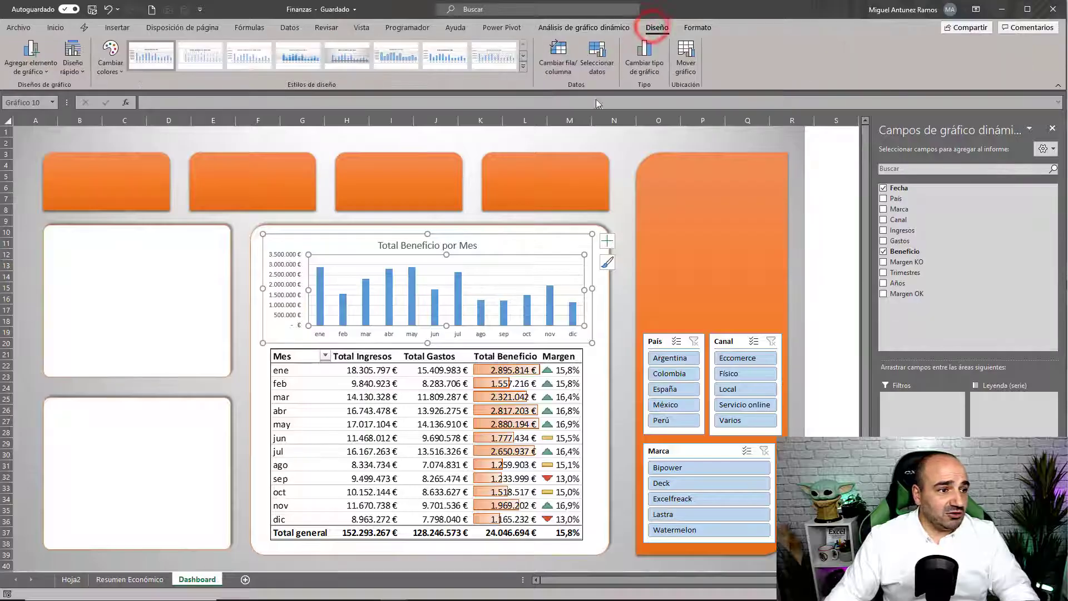
{"action": "left_click", "coordinate": [523, 66]}
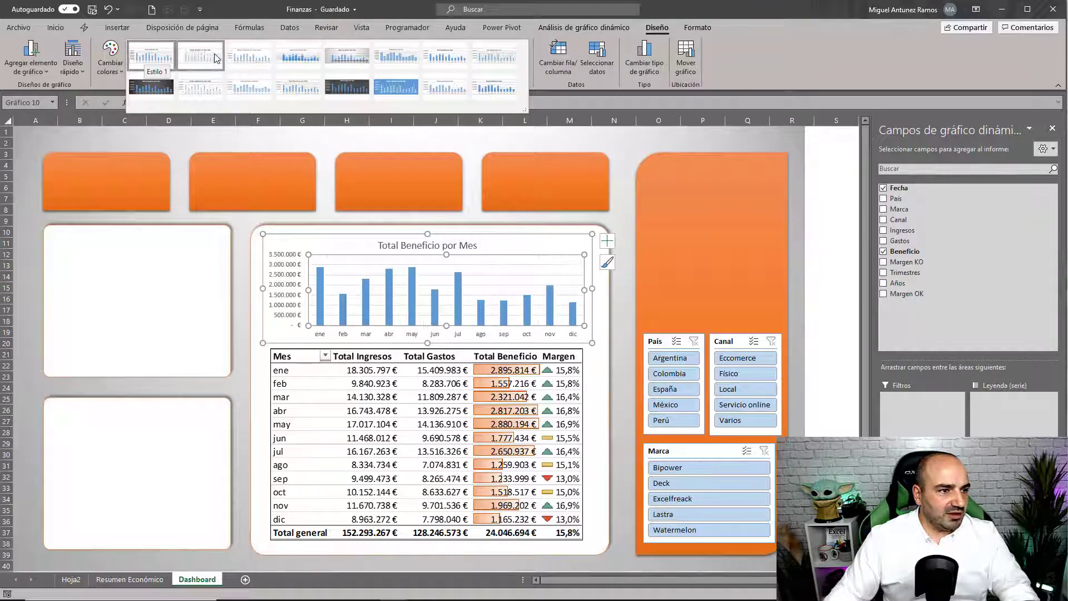
{"action": "left_click", "coordinate": [388, 58]}
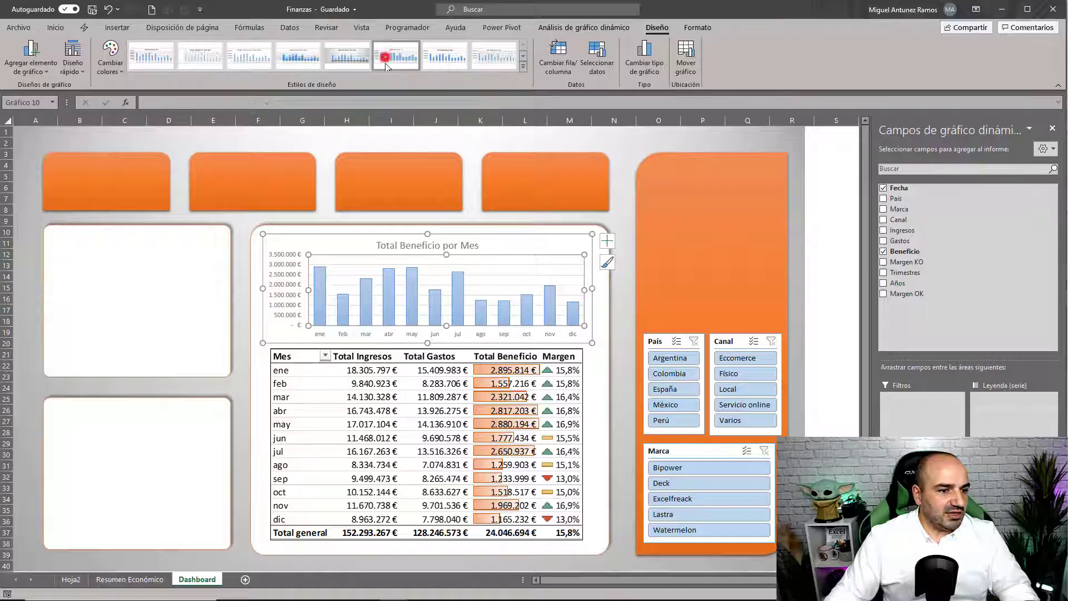
{"action": "left_click", "coordinate": [553, 246]}
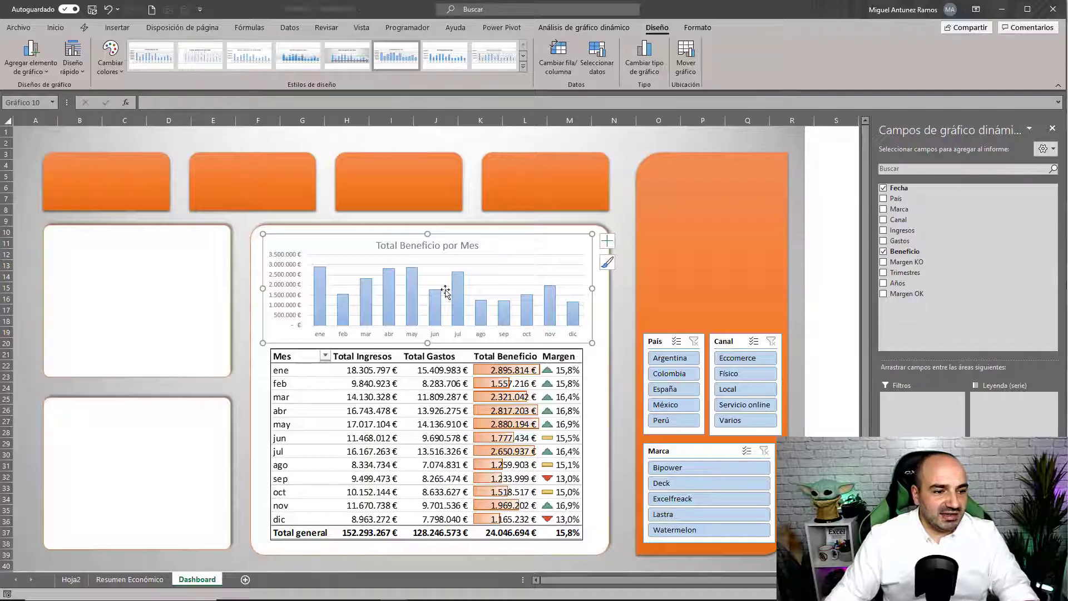
{"action": "left_click", "coordinate": [110, 55]}
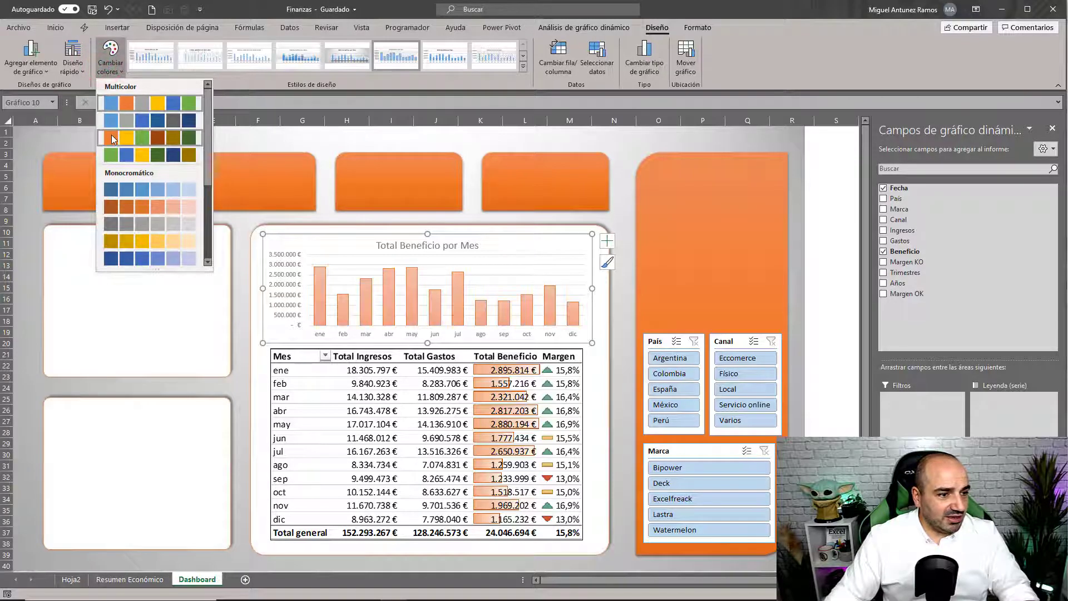
{"action": "left_click", "coordinate": [109, 207]}
{"action": "left_click", "coordinate": [608, 341]}
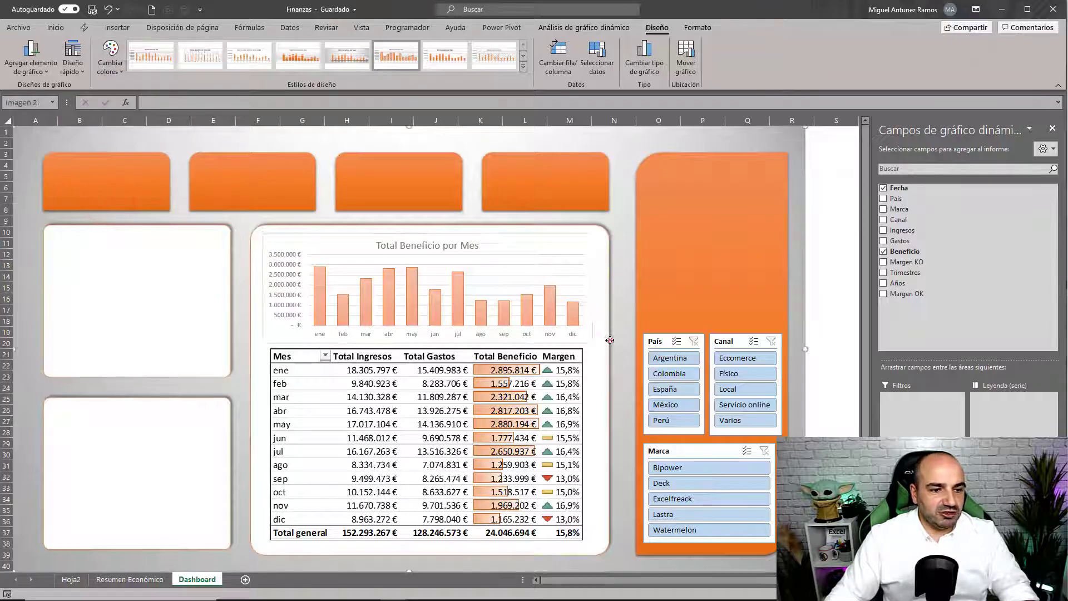
- Change the shape outline of the profit chart
{"action": "left_click", "coordinate": [594, 314]}
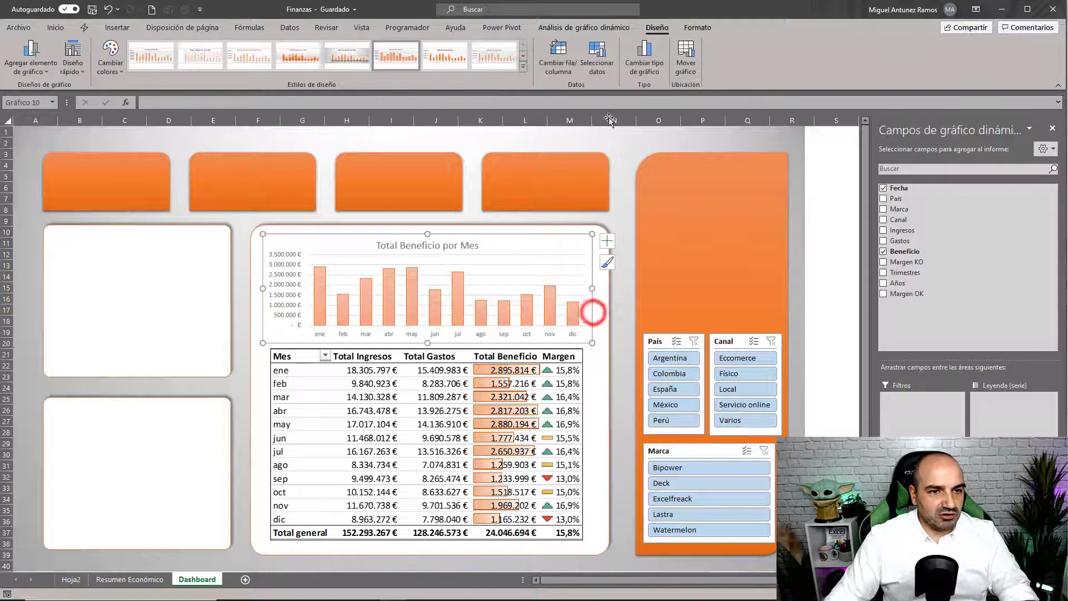
{"action": "left_click", "coordinate": [694, 27]}
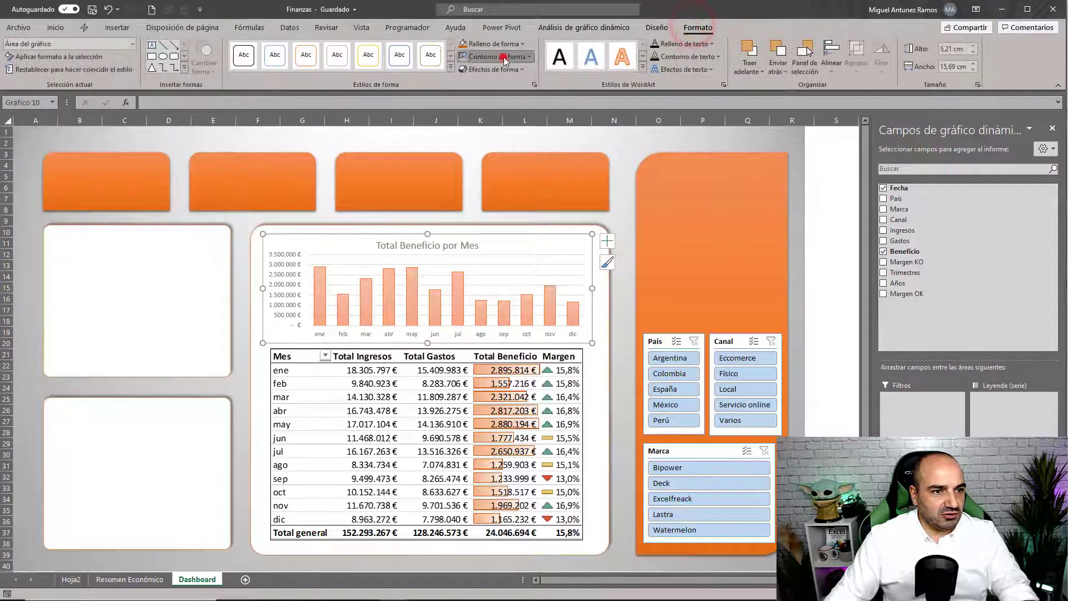
{"action": "left_click", "coordinate": [504, 57]}
{"action": "left_click", "coordinate": [484, 196]}
{"action": "left_click", "coordinate": [815, 243]}
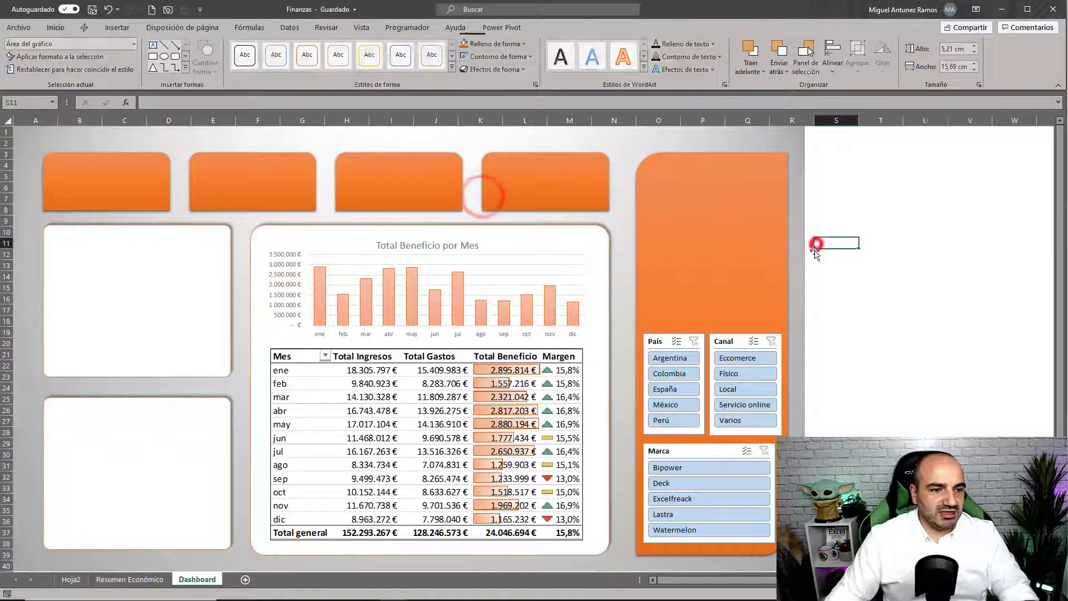
- Make the chart title plain black text, not bold
{"action": "left_click", "coordinate": [421, 242]}
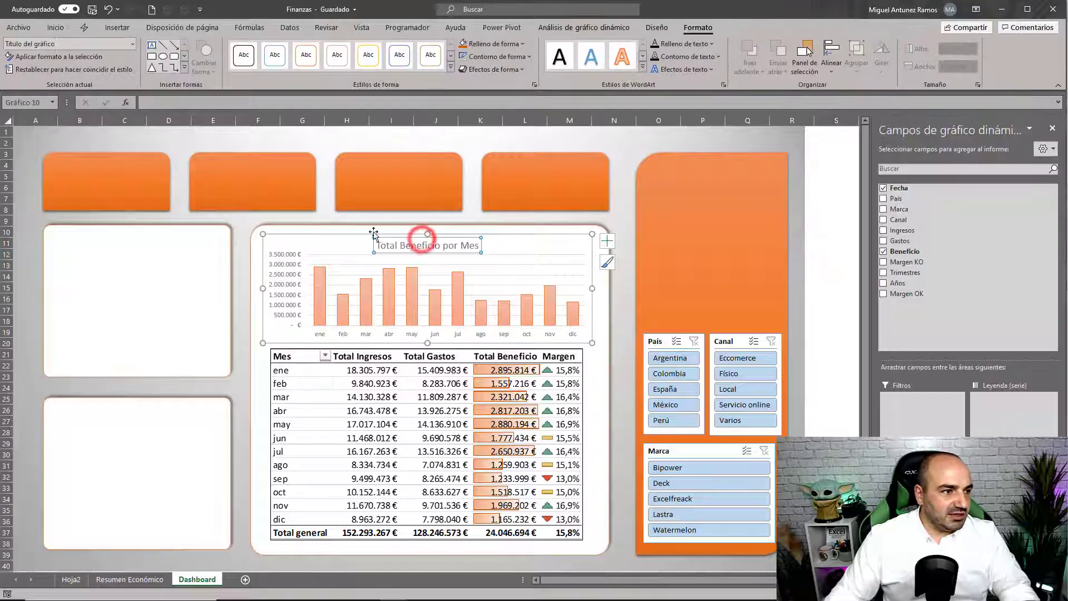
{"action": "left_click", "coordinate": [56, 27]}
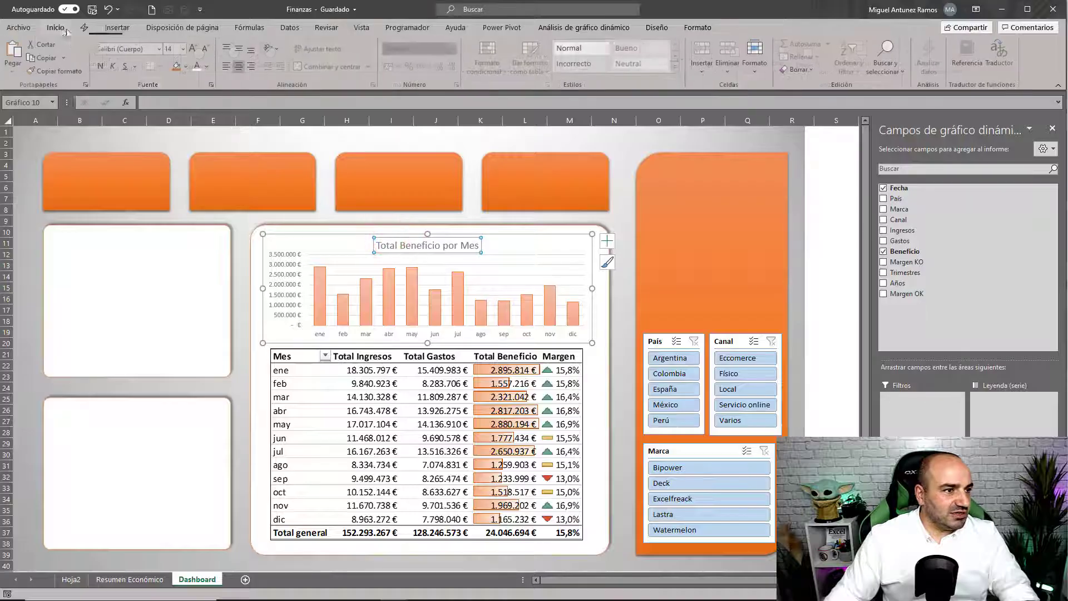
{"action": "left_click", "coordinate": [101, 66]}
{"action": "left_click", "coordinate": [211, 67]}
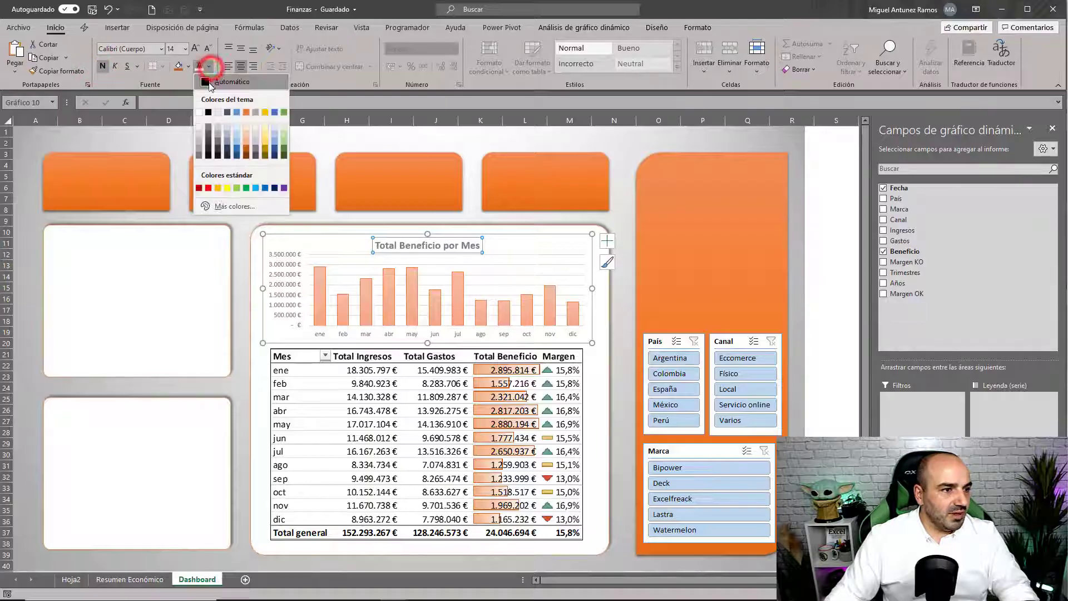
{"action": "left_click", "coordinate": [214, 94]}
{"action": "left_click", "coordinate": [103, 64]}
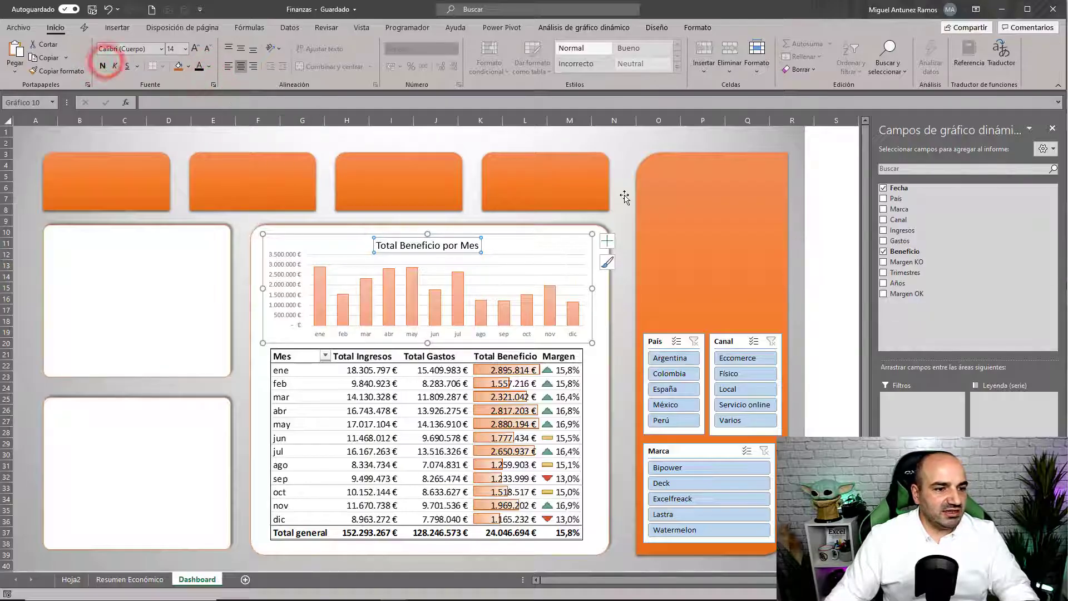
{"action": "left_click", "coordinate": [810, 199]}
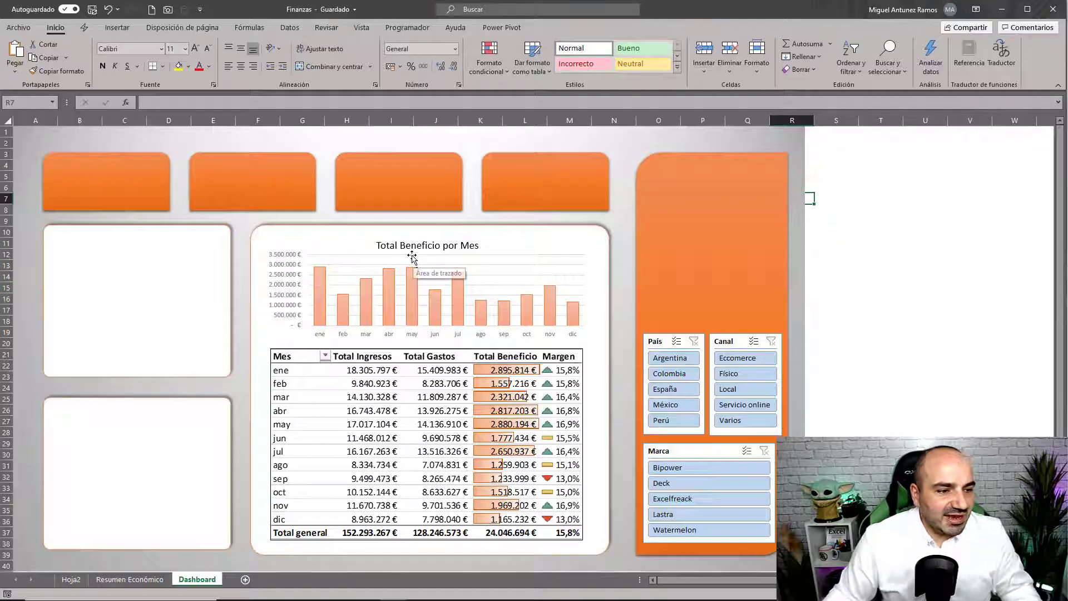
- Widen the profit chart slightly on both the left and right sides
{"action": "left_click", "coordinate": [308, 244]}
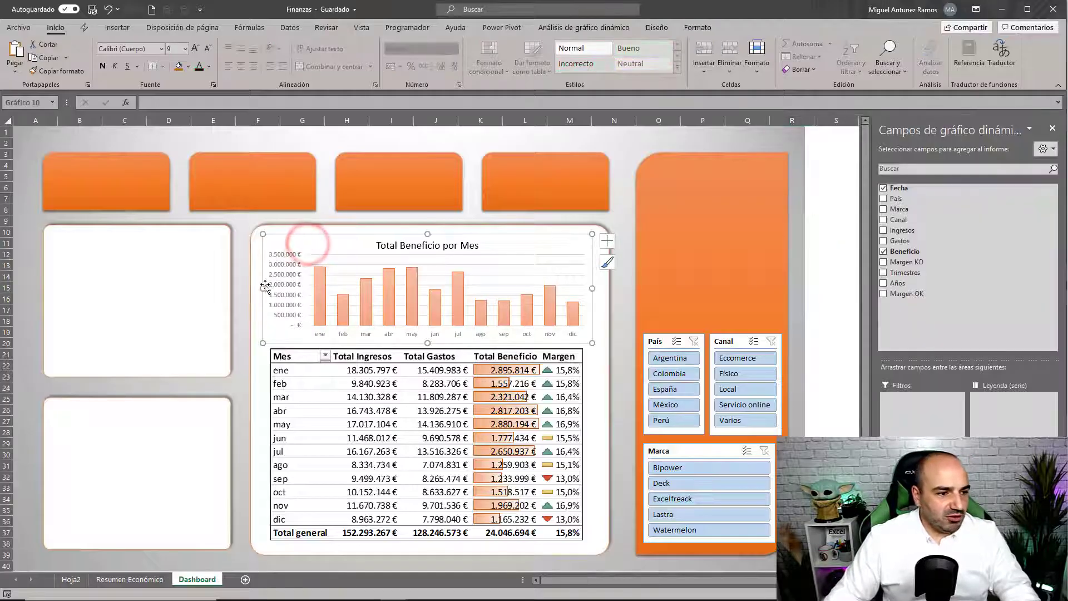
{"action": "left_click_drag", "start_coordinate": [263, 289], "coordinate": [260, 288]}
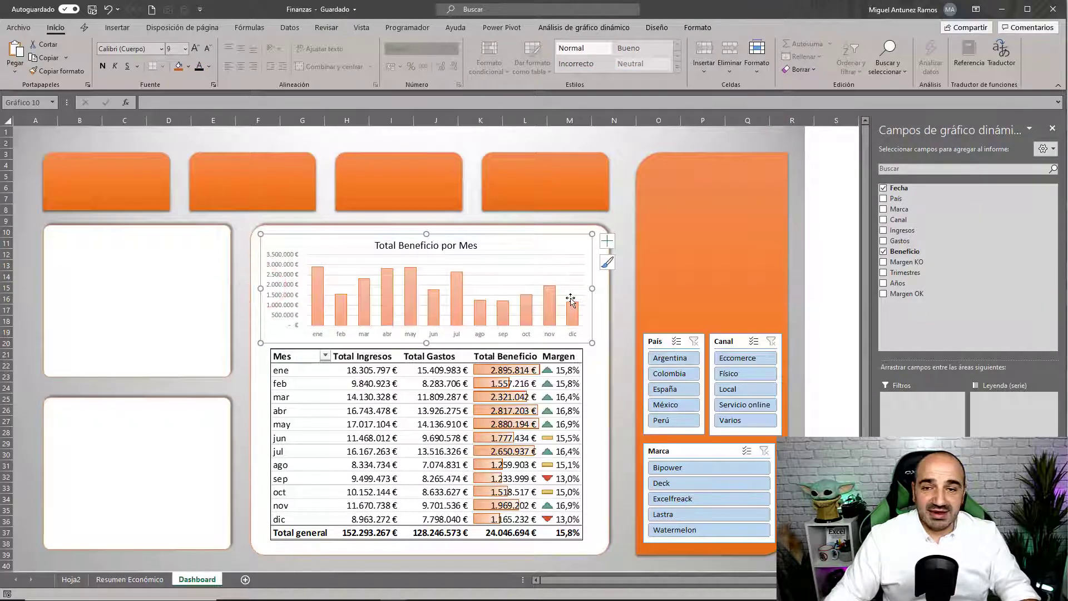
{"action": "left_click_drag", "start_coordinate": [592, 288], "coordinate": [594, 288]}
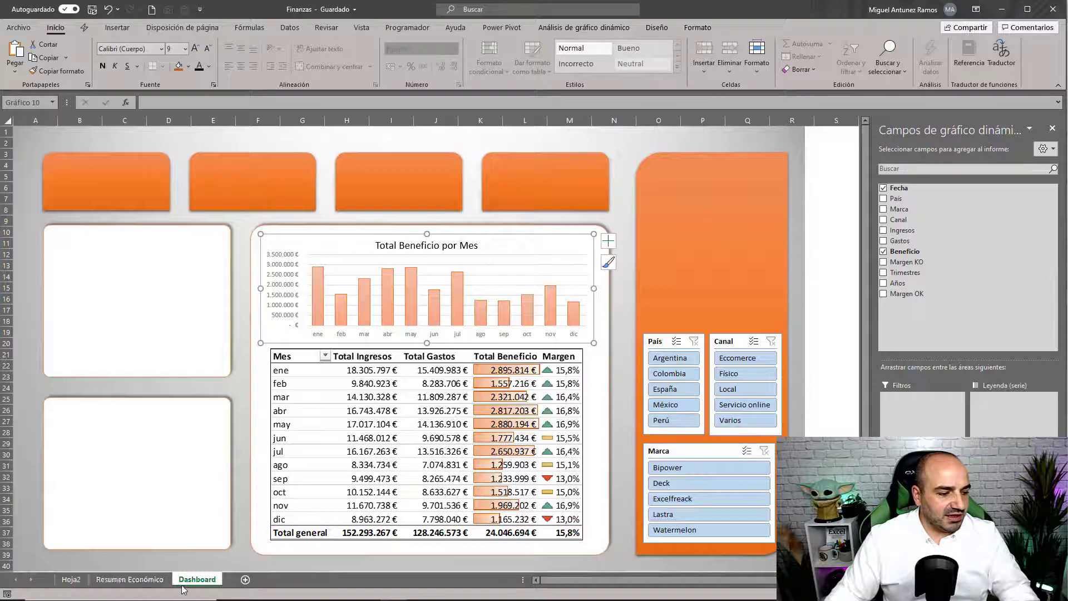
- Create a pivot table from Tabla1 on a new sheet showing Ingresos by País
{"action": "left_click", "coordinate": [130, 580]}
{"action": "left_click", "coordinate": [248, 265]}
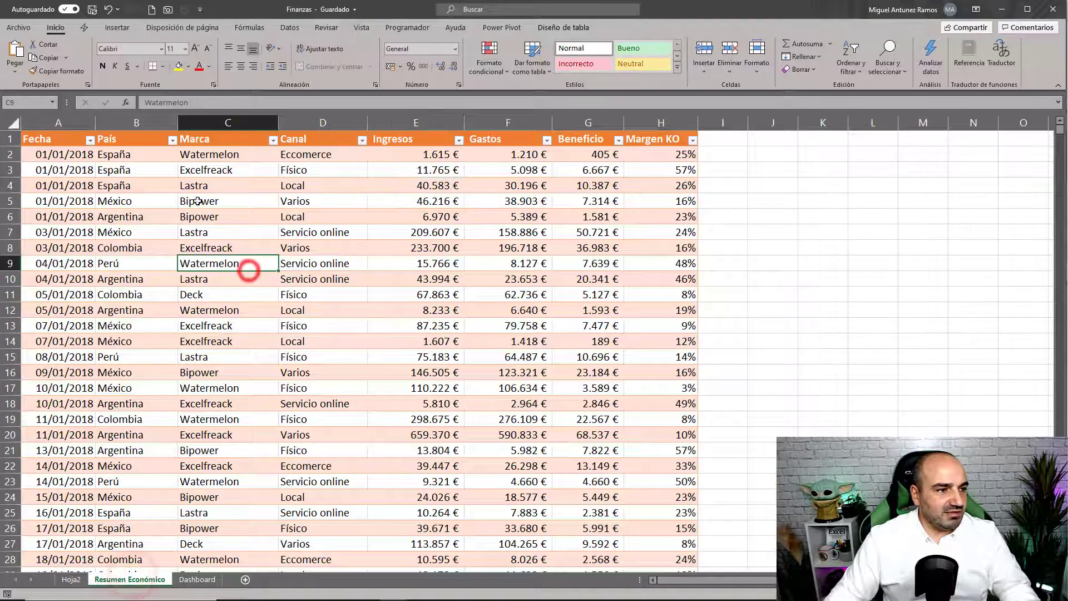
{"action": "left_click", "coordinate": [118, 28]}
{"action": "left_click", "coordinate": [19, 55]}
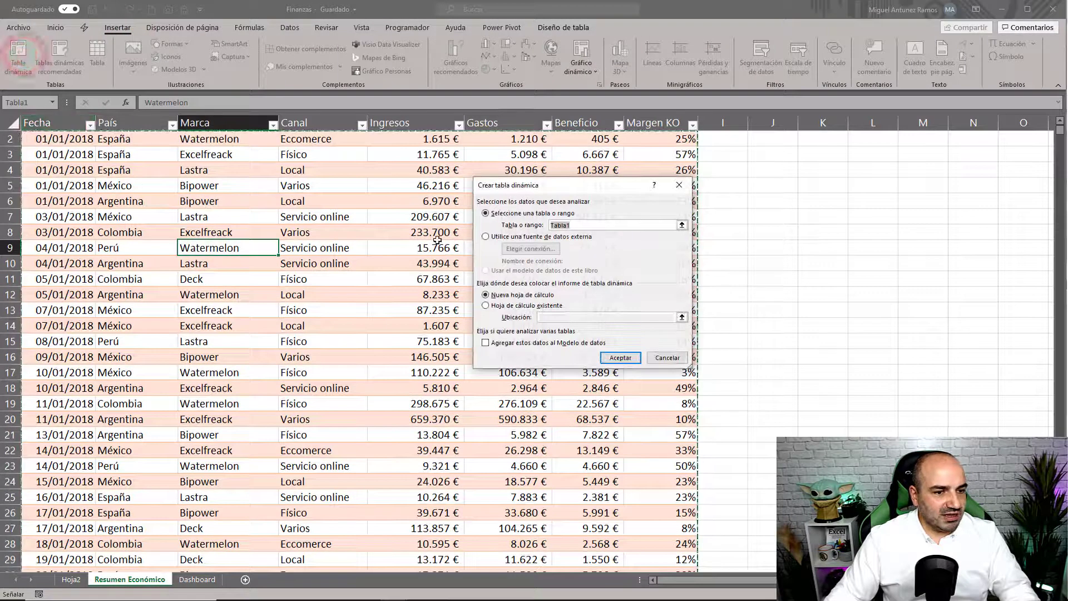
{"action": "left_click", "coordinate": [620, 358]}
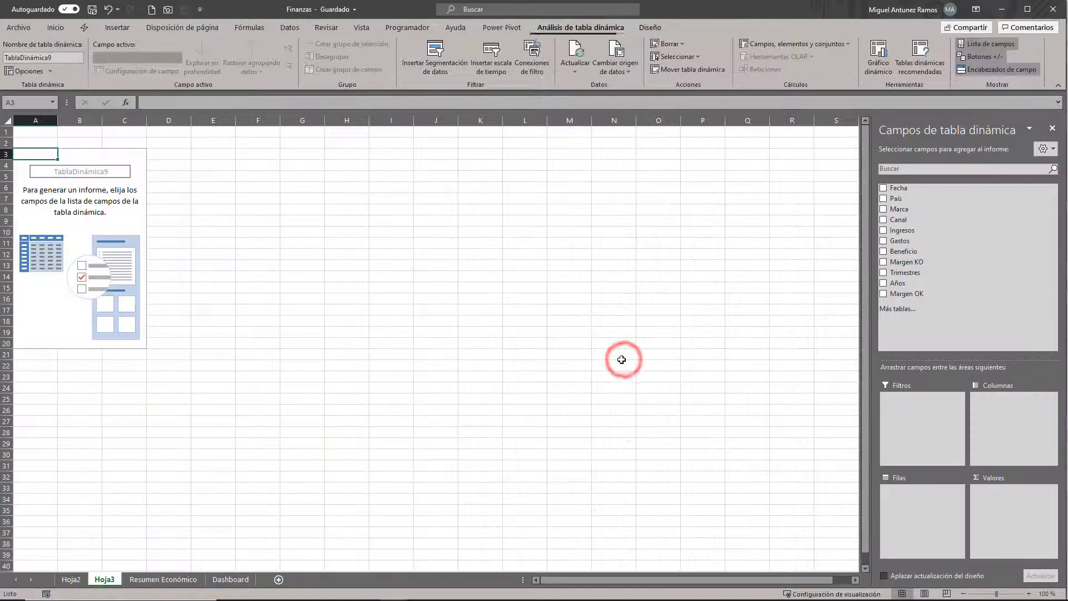
{"action": "mouse_move", "coordinate": [911, 199]}
{"action": "left_mouse_down"}
{"action": "mouse_move", "coordinate": [930, 427]}
{"action": "mouse_move", "coordinate": [920, 544]}
{"action": "left_mouse_up"}
{"action": "left_click_drag", "start_coordinate": [912, 230], "coordinate": [1017, 495]}
- Copy the pivot table to A19 and switch its values from Ingresos to Gastos
{"action": "left_click_drag", "start_coordinate": [135, 224], "coordinate": [52, 154]}
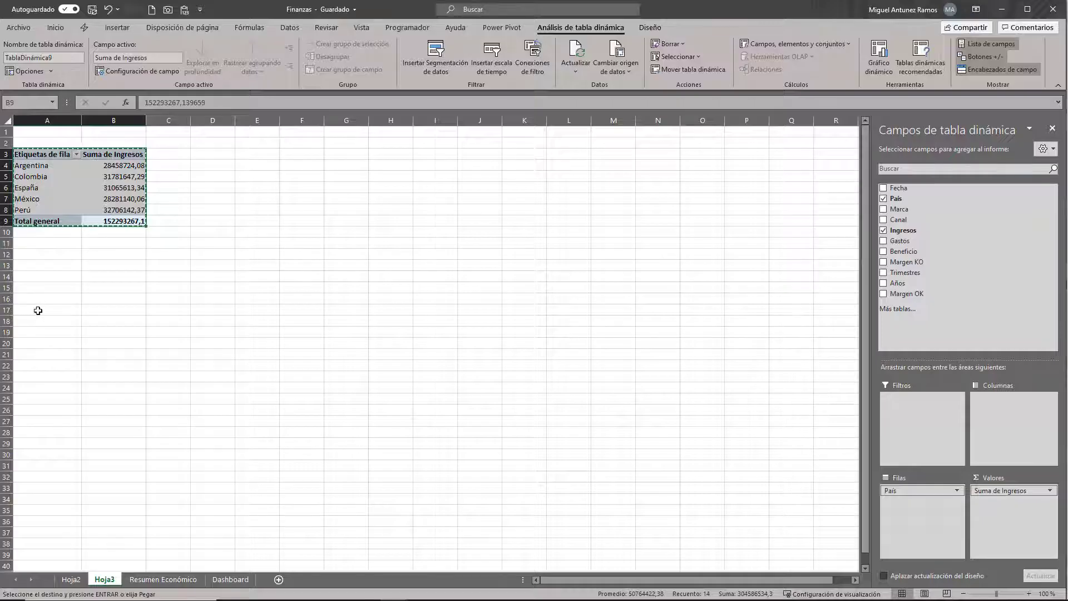
{"action": "left_click", "coordinate": [40, 330]}
{"action": "key", "text": "ctrl+v"}
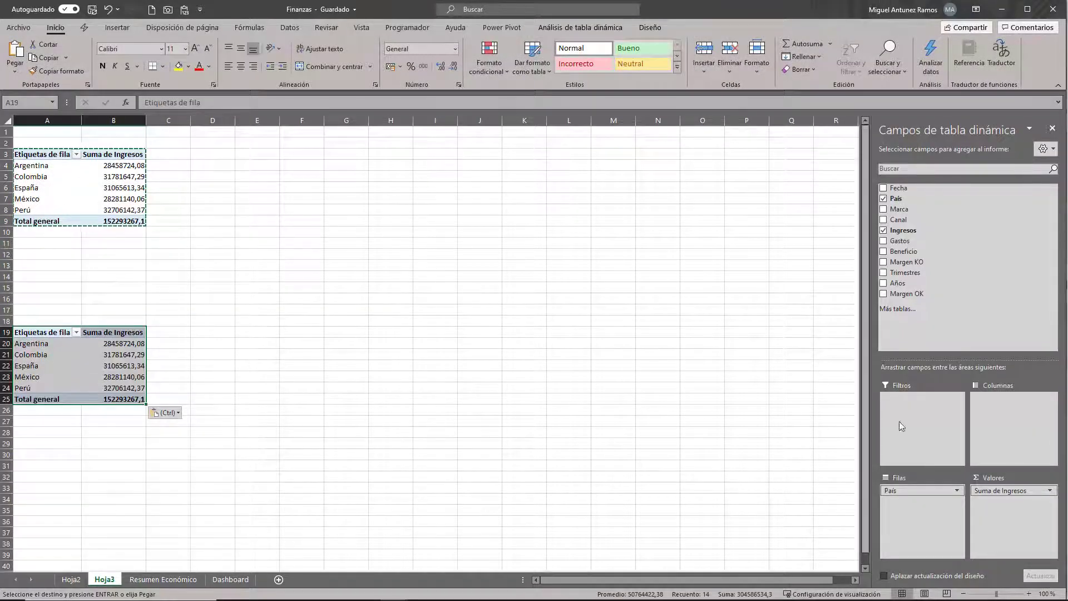
{"action": "left_click_drag", "start_coordinate": [1001, 490], "coordinate": [989, 320]}
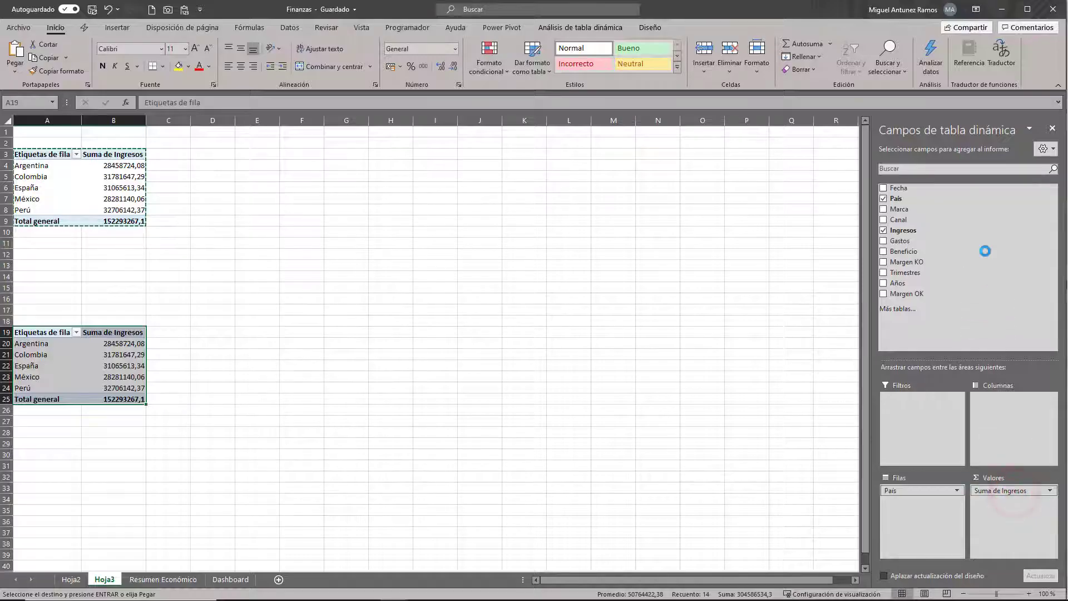
{"action": "left_click_drag", "start_coordinate": [897, 240], "coordinate": [999, 509]}
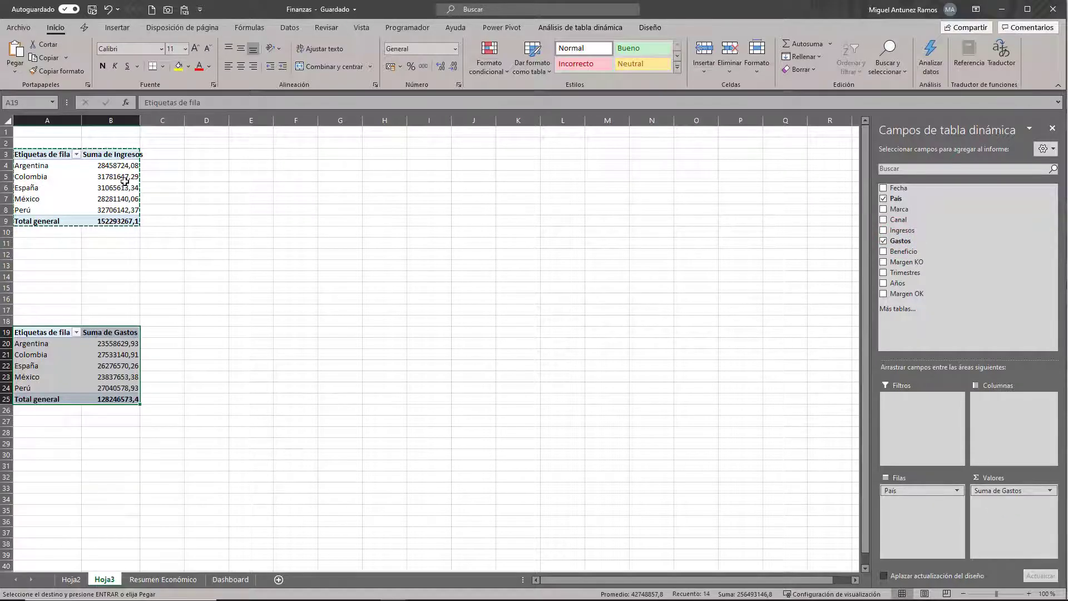
- Format the Ingresos and Gastos values as Euro accounting with no decimals
{"action": "left_click_drag", "start_coordinate": [117, 166], "coordinate": [117, 221]}
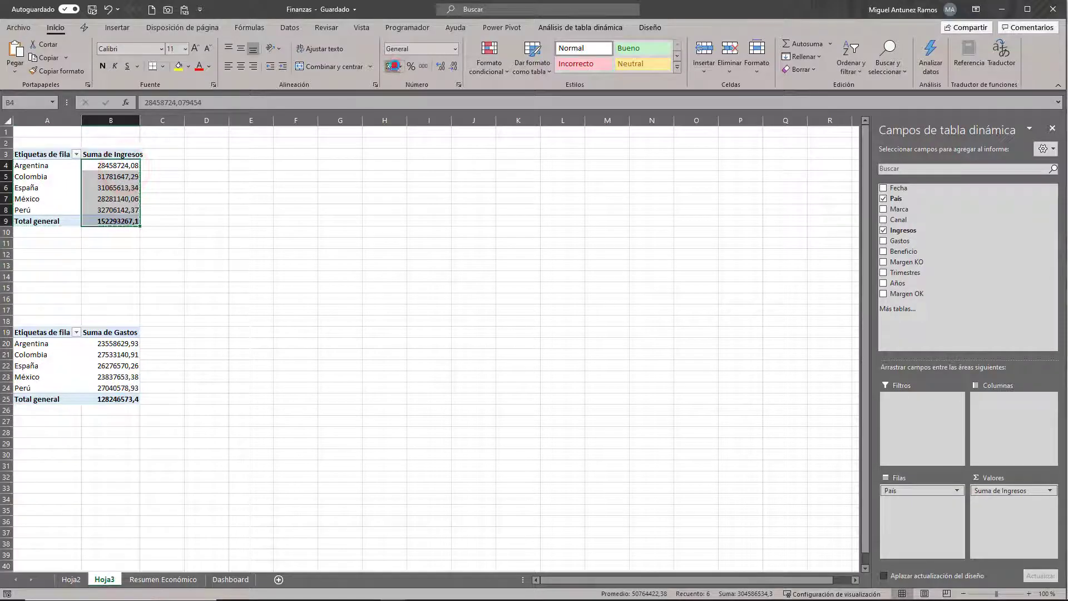
{"action": "left_click", "coordinate": [399, 66]}
{"action": "left_click", "coordinate": [402, 80]}
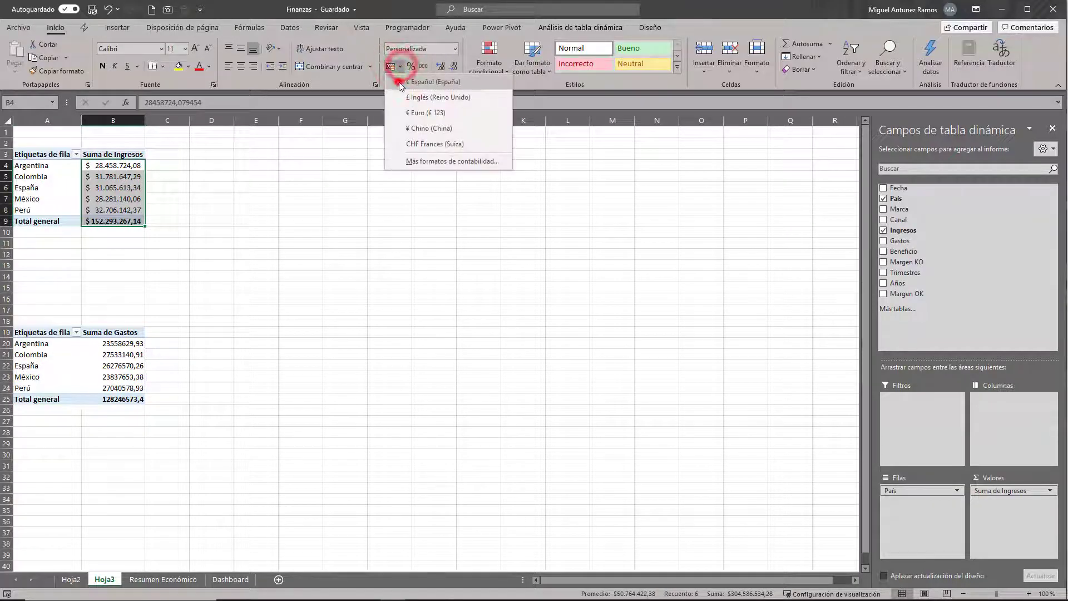
{"action": "left_click", "coordinate": [454, 67]}
{"action": "left_click", "coordinate": [454, 67]}
{"action": "left_click_drag", "start_coordinate": [114, 343], "coordinate": [114, 399]}
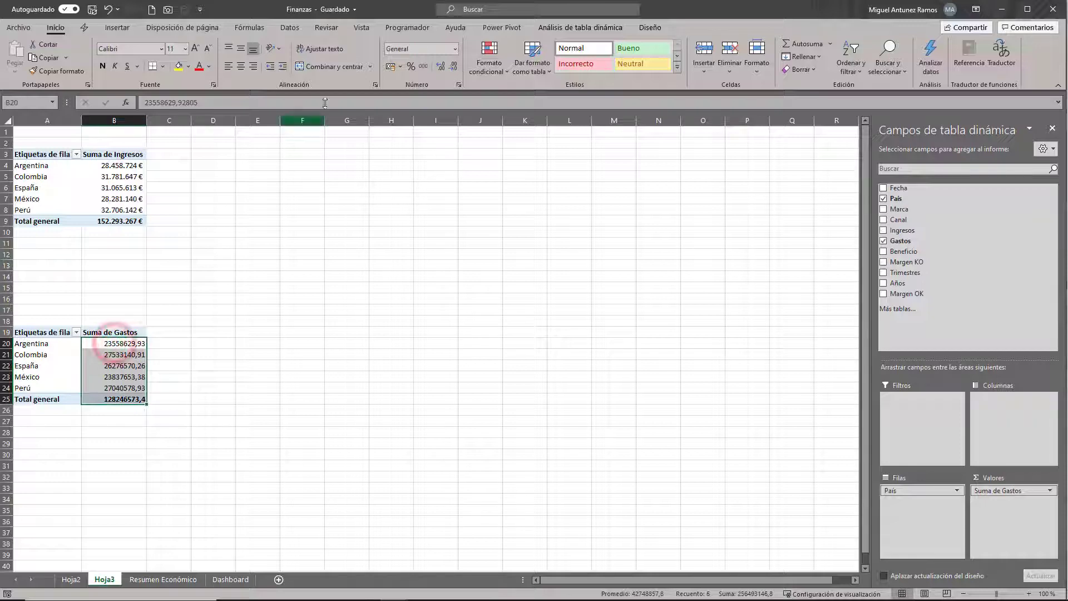
{"action": "left_click", "coordinate": [400, 66]}
{"action": "left_click", "coordinate": [400, 82]}
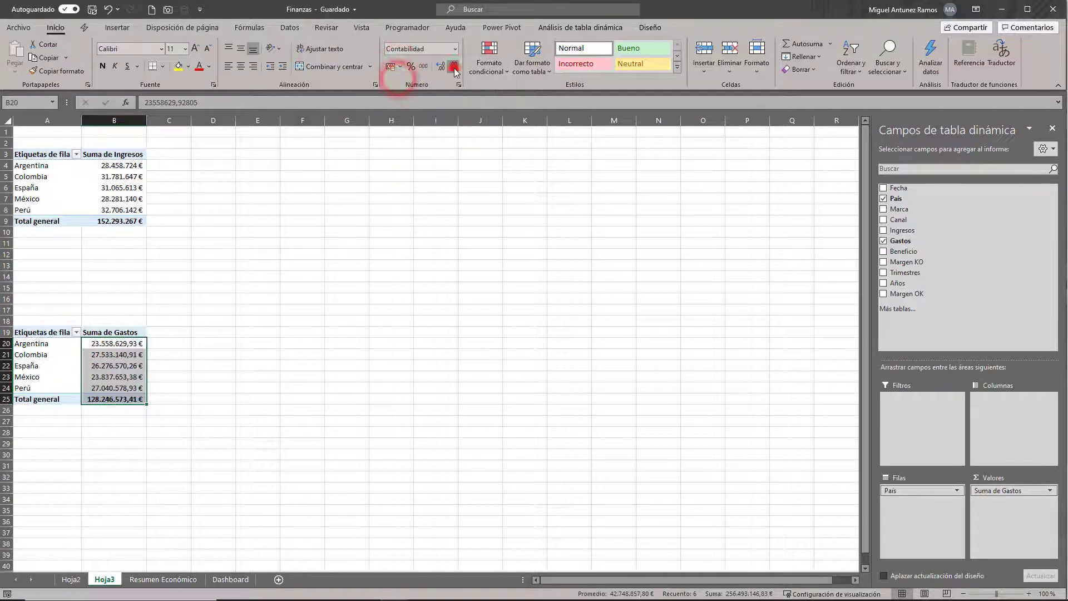
{"action": "left_click", "coordinate": [454, 66]}
{"action": "left_click", "coordinate": [454, 66]}
{"action": "left_click", "coordinate": [112, 176]}
- Insert a pie chart of Ingresos by country, hide its field buttons and delete the legend
{"action": "left_click", "coordinate": [111, 28]}
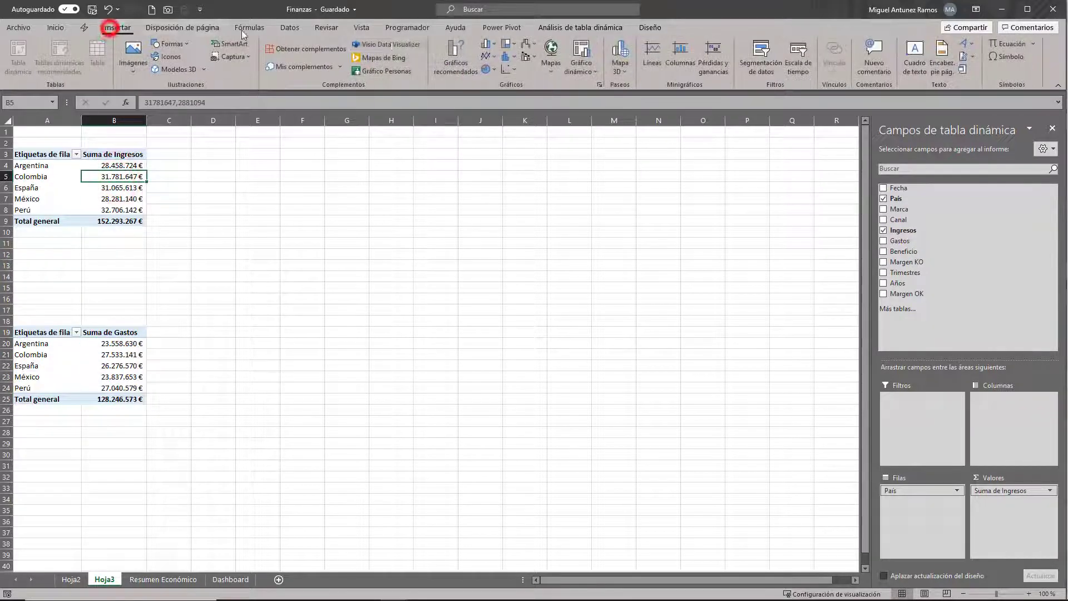
{"action": "left_click", "coordinate": [484, 68]}
{"action": "left_click", "coordinate": [501, 103]}
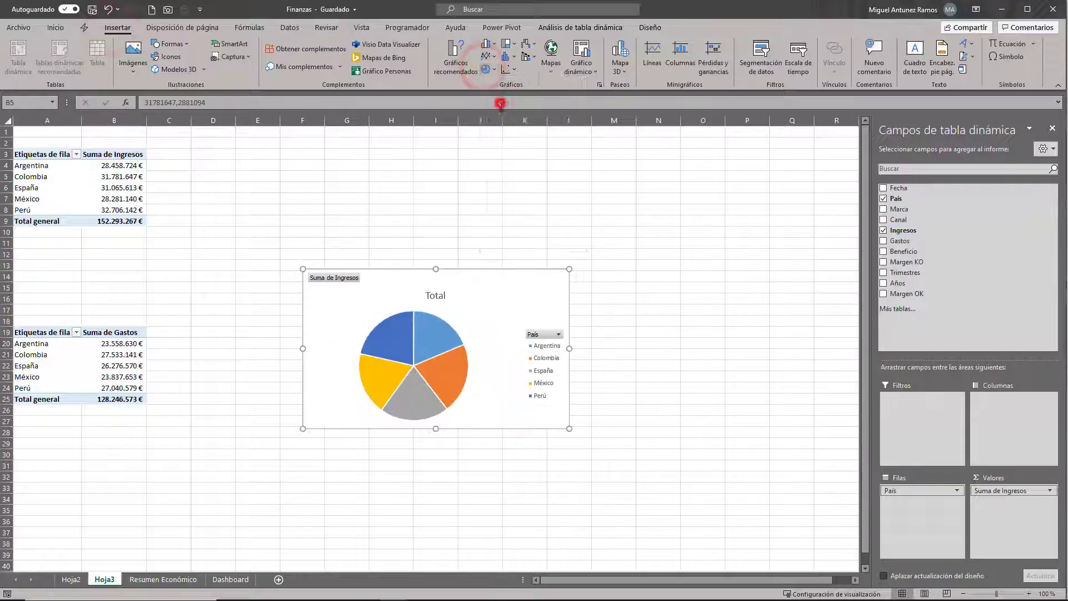
{"action": "left_click_drag", "start_coordinate": [471, 277], "coordinate": [359, 153]}
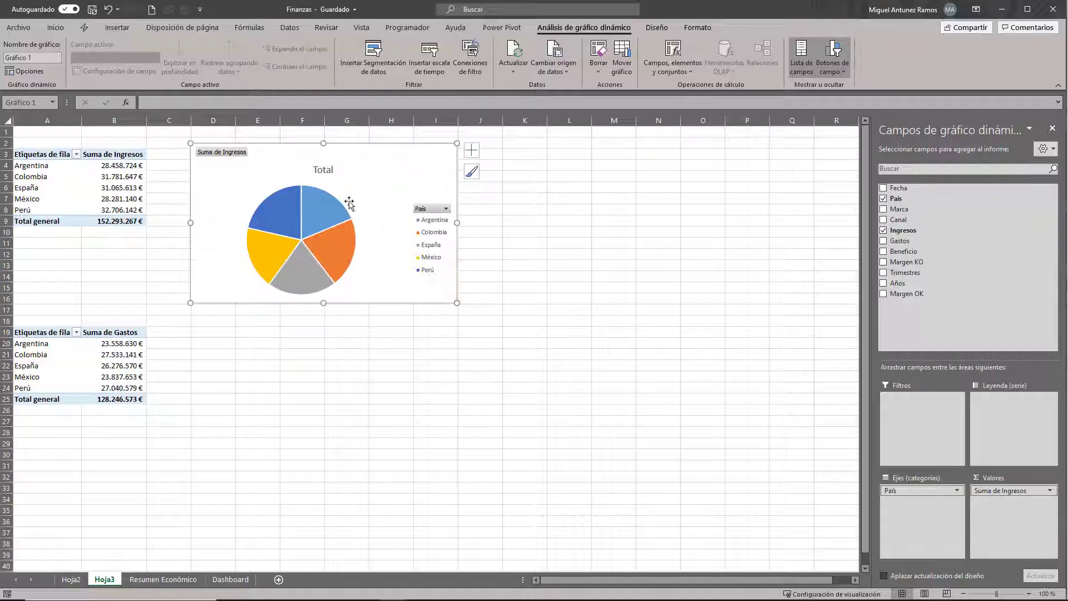
{"action": "right_click", "coordinate": [222, 152]}
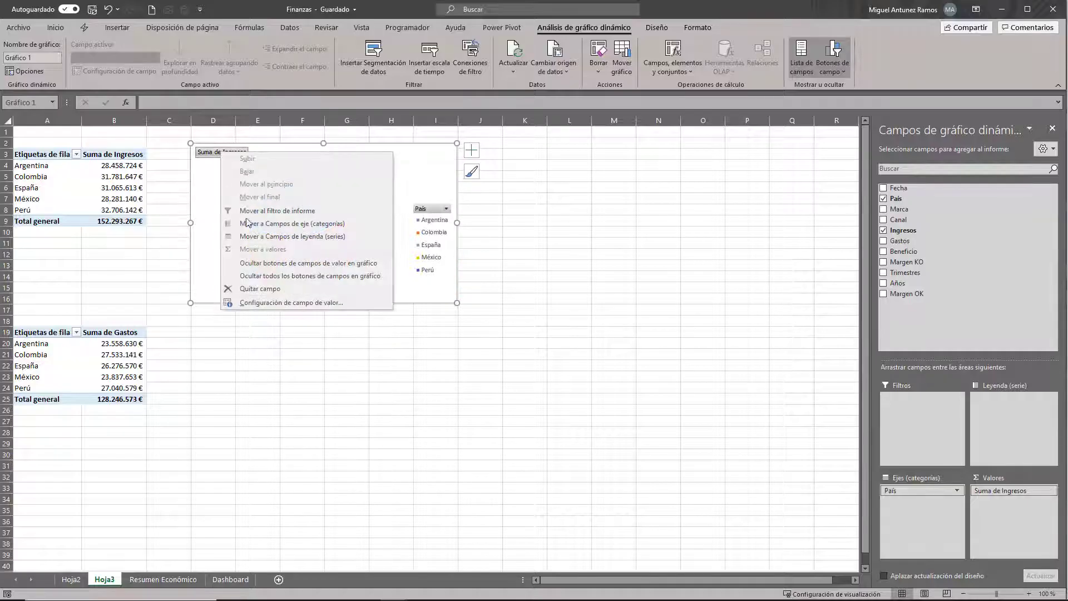
{"action": "left_click", "coordinate": [266, 278]}
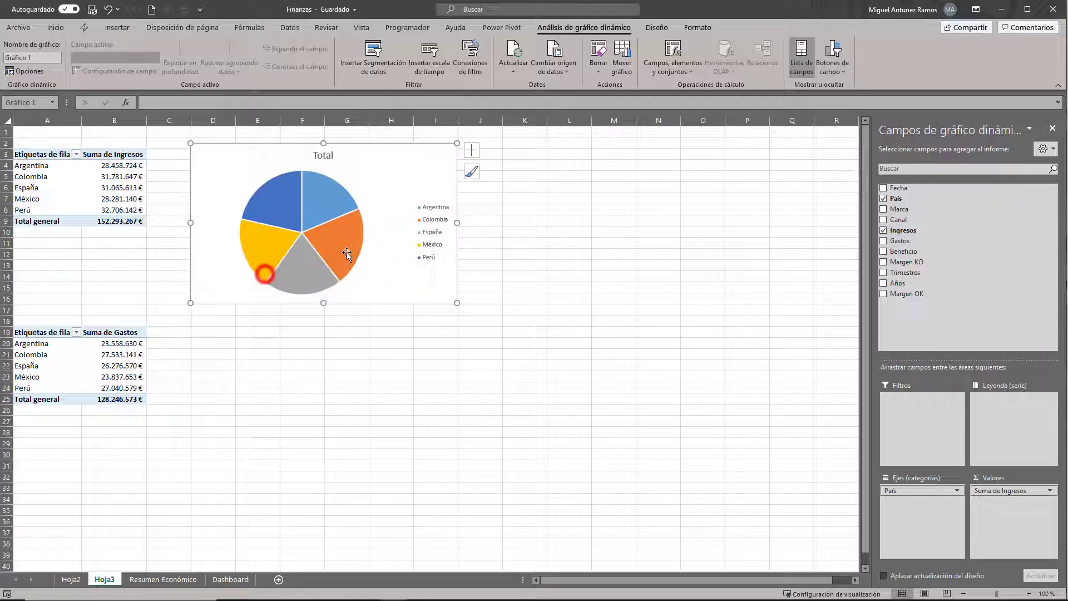
{"action": "left_click", "coordinate": [434, 212]}
{"action": "key", "text": "Delete"}
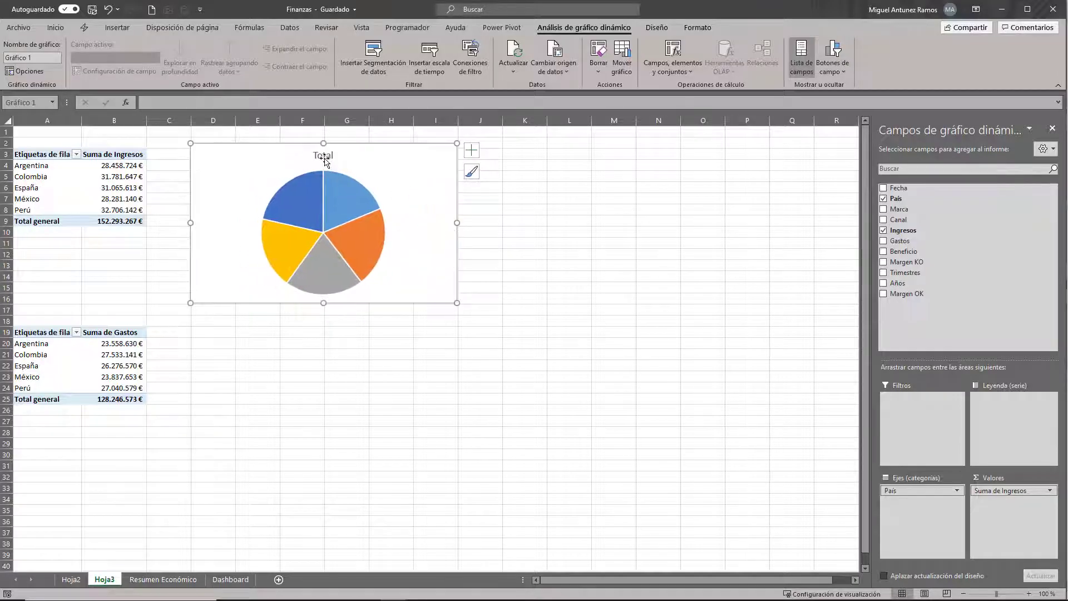
- Title the pie 'Total Ingresos por País', apply the third Diseño style, then cut it
{"action": "left_click", "coordinate": [325, 155]}
{"action": "left_click", "coordinate": [333, 156]}
{"action": "type", "text": "Ingresos por País"}
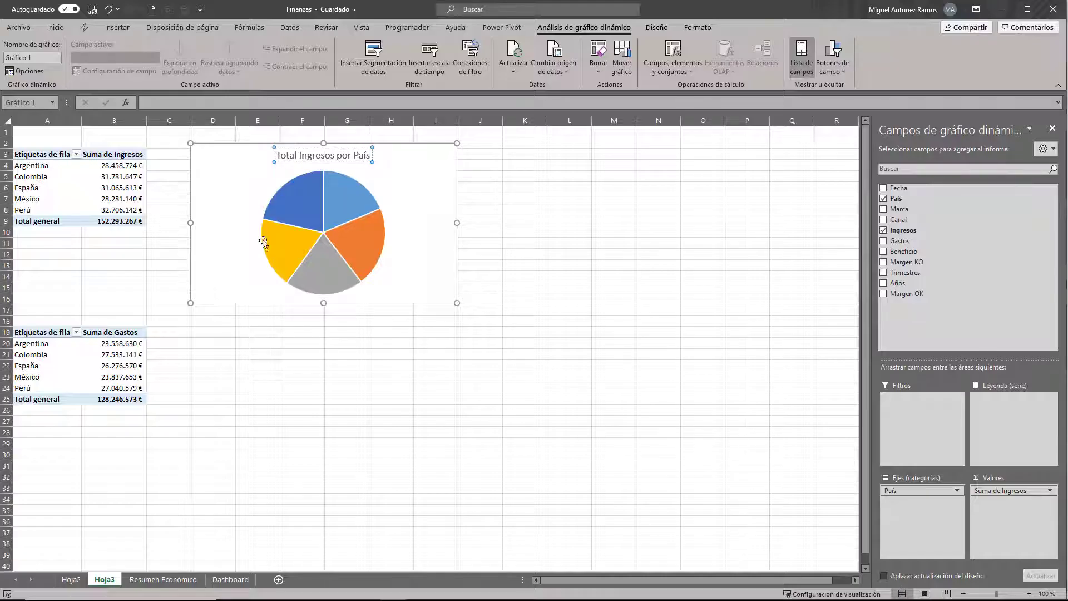
{"action": "left_click", "coordinate": [215, 211]}
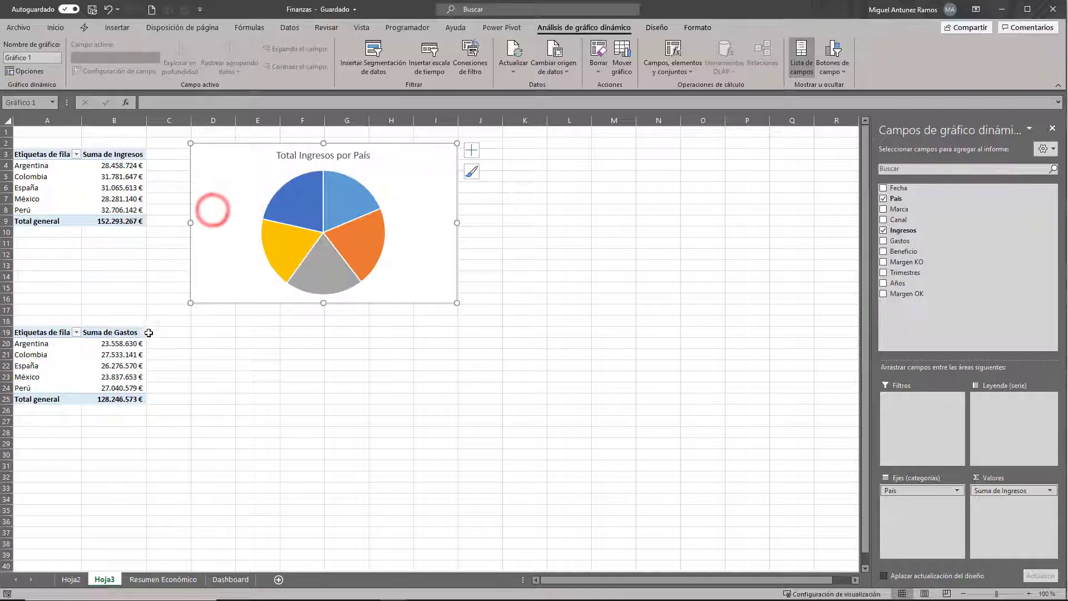
{"action": "left_click", "coordinate": [649, 29]}
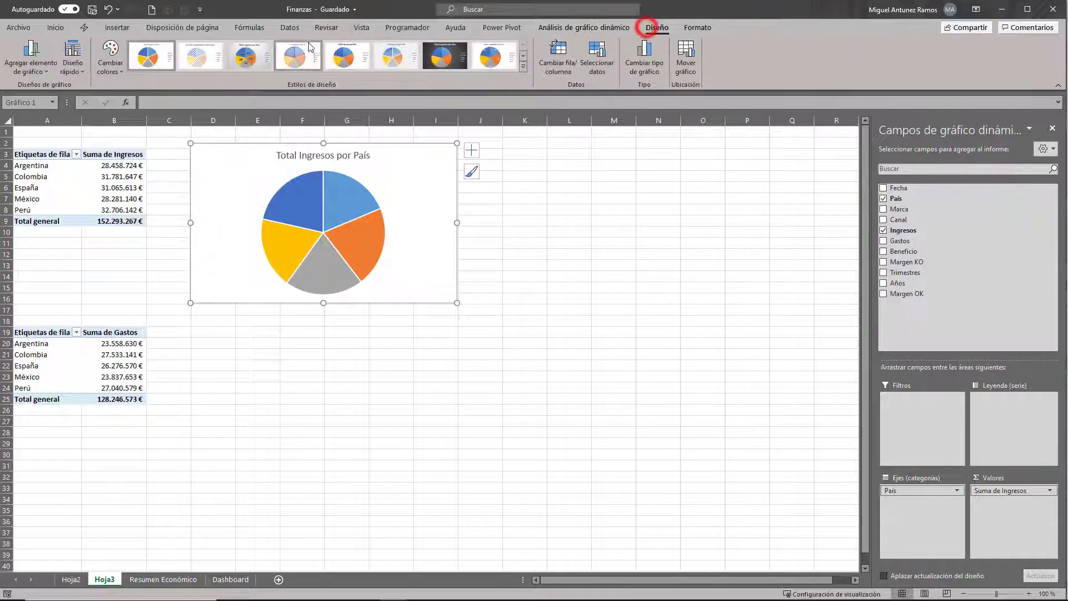
{"action": "left_click", "coordinate": [249, 56]}
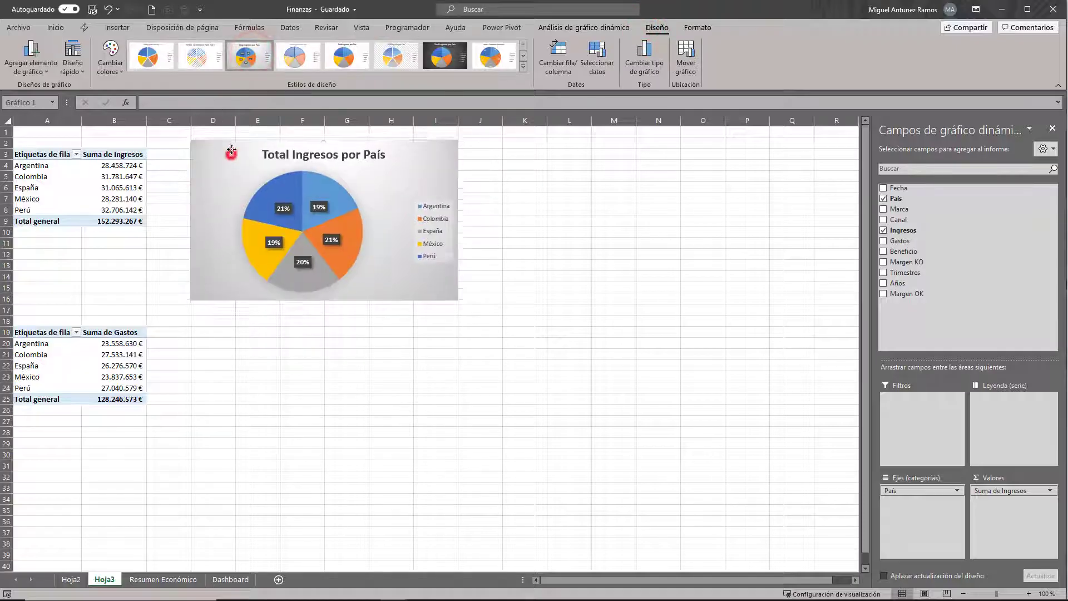
{"action": "left_click_drag", "start_coordinate": [231, 160], "coordinate": [232, 151]}
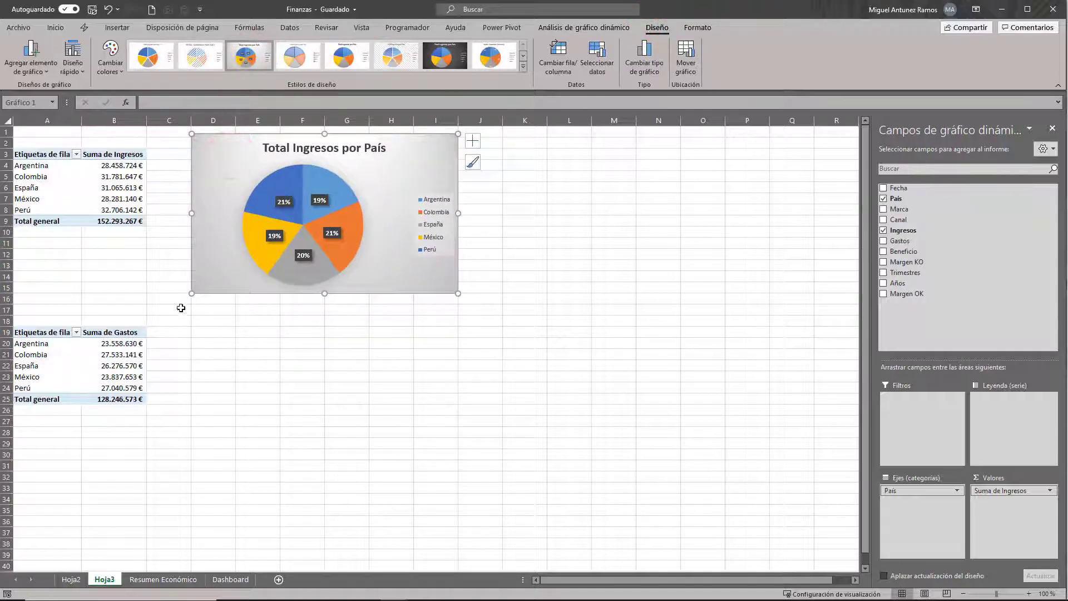
{"action": "key", "text": "Delete"}
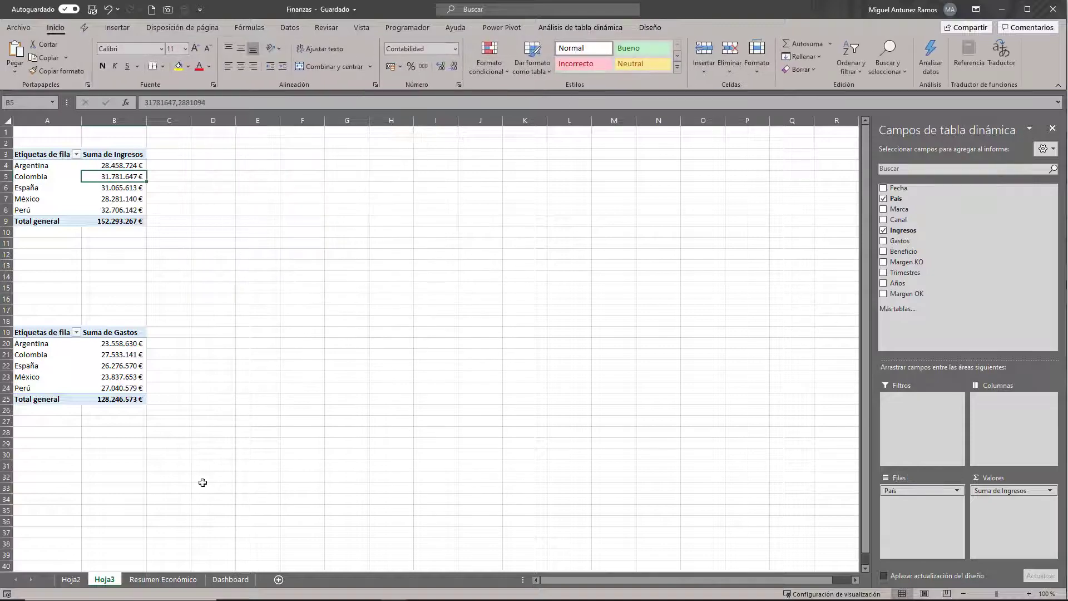
- Paste the pie onto the Dashboard, delete its legend, and fit it to the upper-left panel
{"action": "left_click", "coordinate": [217, 580]}
{"action": "left_click", "coordinate": [169, 303]}
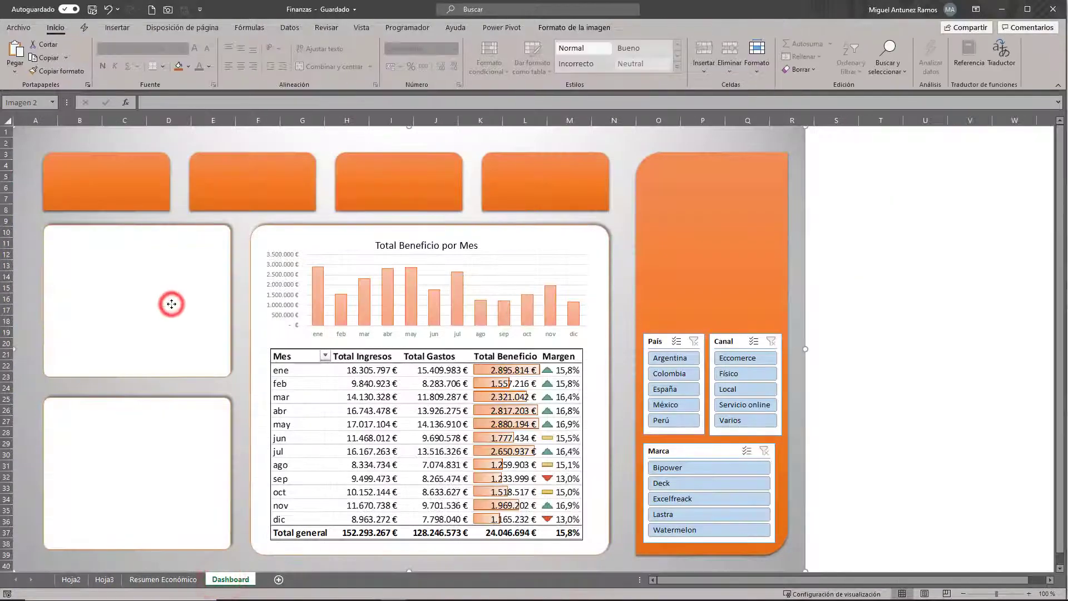
{"action": "key", "text": "ctrl+v"}
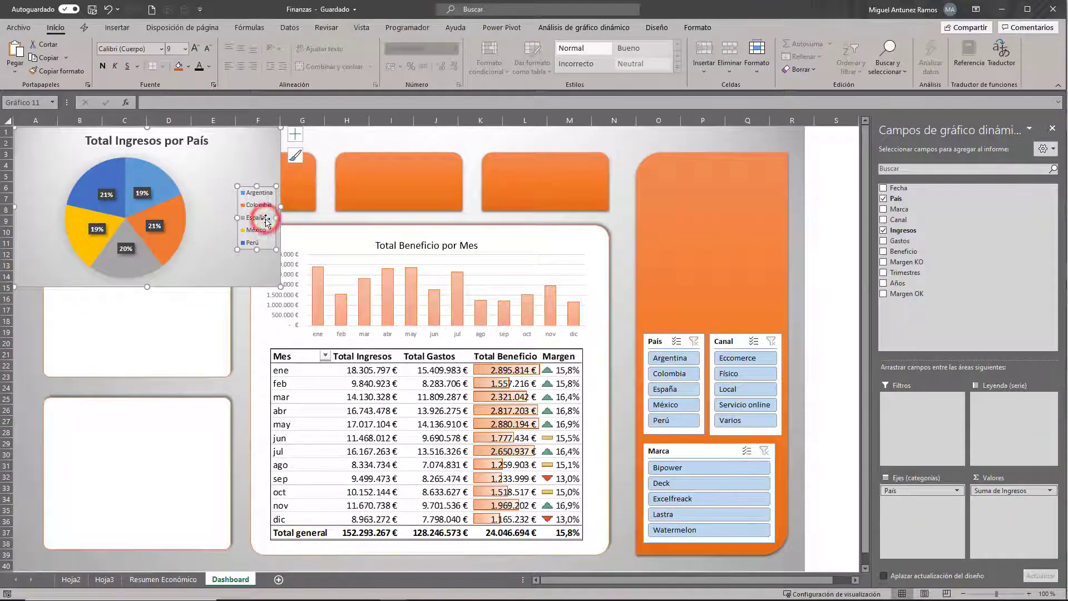
{"action": "key", "text": "Delete"}
{"action": "left_click_drag", "start_coordinate": [282, 205], "coordinate": [223, 206]}
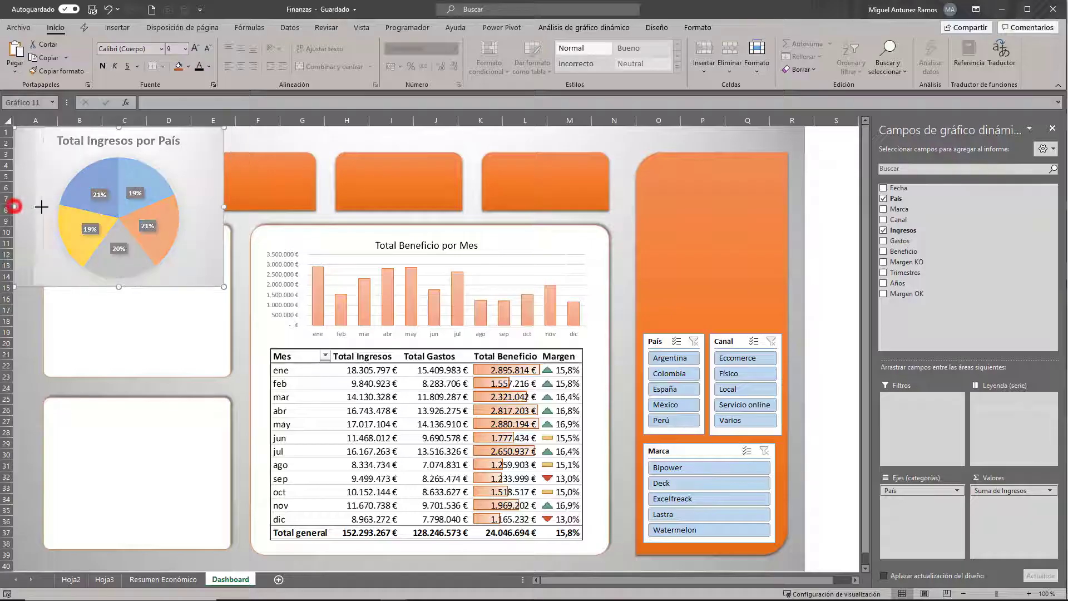
{"action": "left_click_drag", "start_coordinate": [14, 206], "coordinate": [45, 206]}
{"action": "left_click_drag", "start_coordinate": [196, 161], "coordinate": [201, 251]}
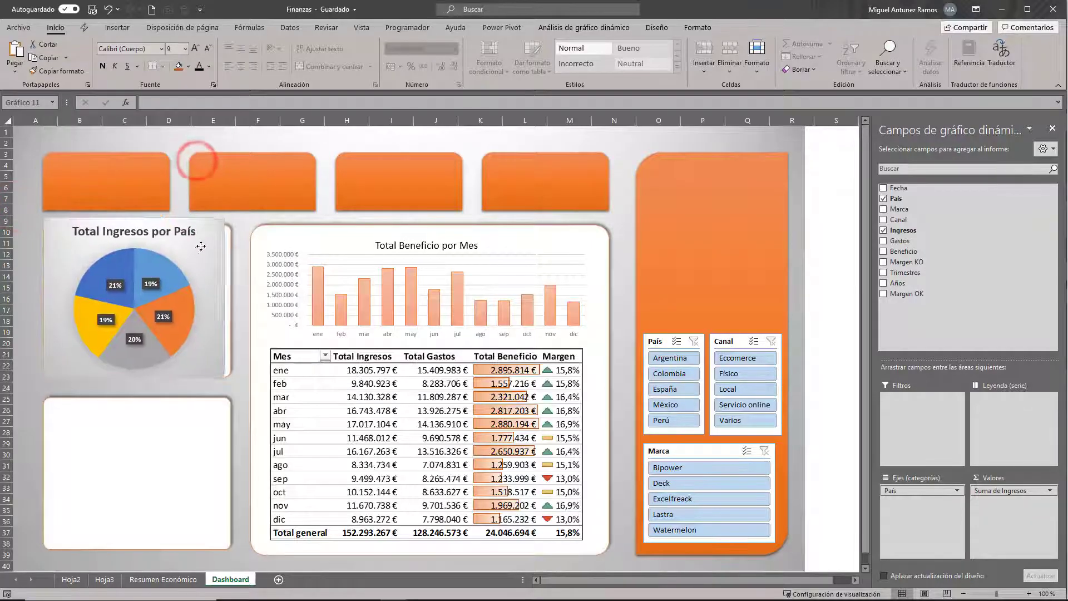
{"action": "left_click_drag", "start_coordinate": [228, 214], "coordinate": [225, 229]}
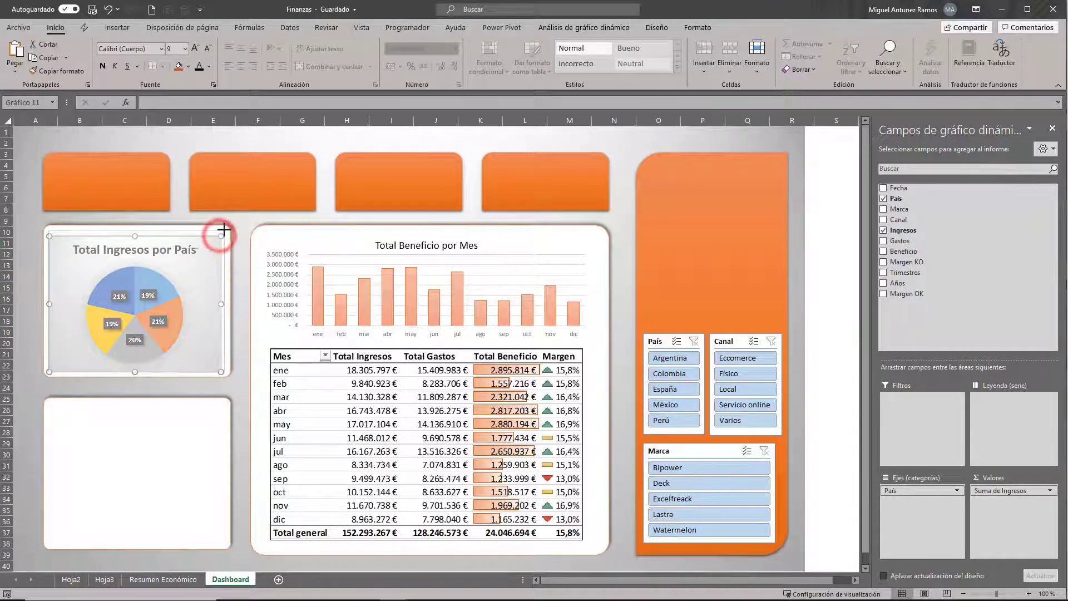
- Enlarge the pie's plot area within the chart
{"action": "left_click", "coordinate": [174, 267]}
{"action": "left_click_drag", "start_coordinate": [188, 259], "coordinate": [197, 252]}
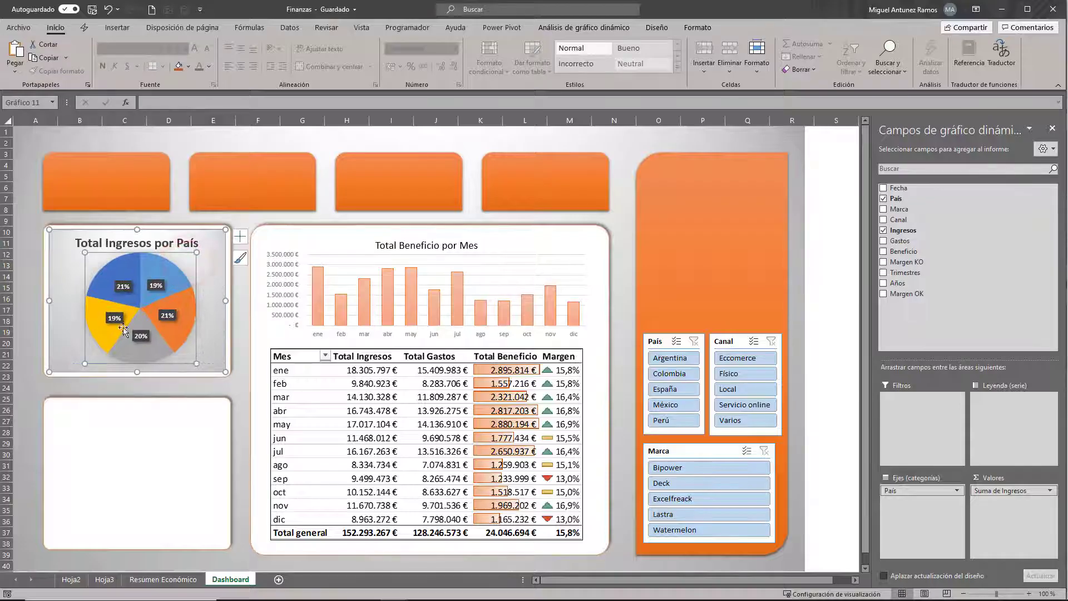
{"action": "left_click_drag", "start_coordinate": [81, 365], "coordinate": [80, 367]}
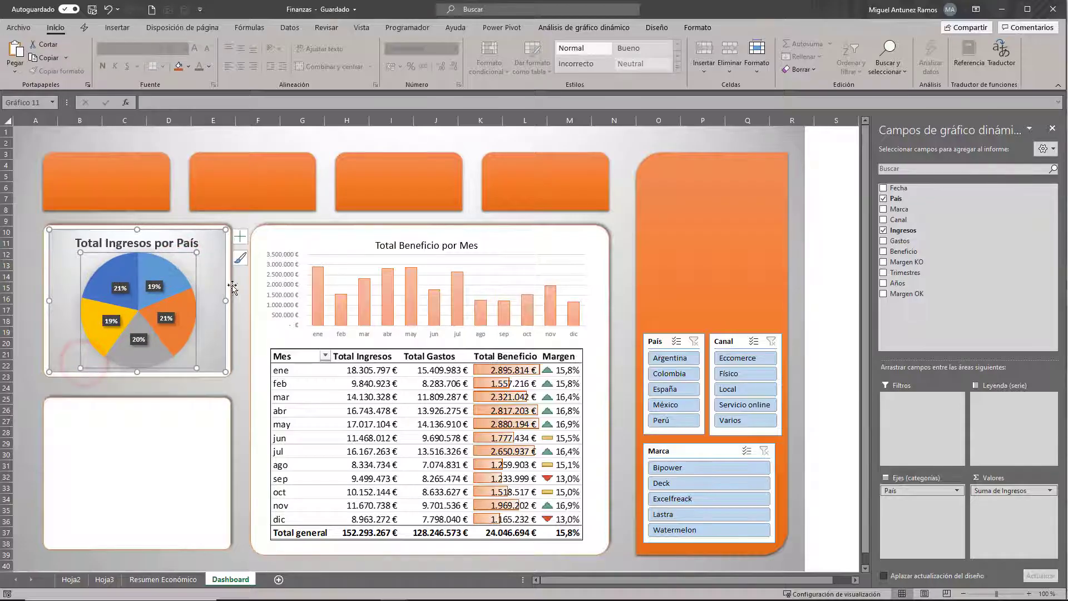
{"action": "left_click", "coordinate": [238, 285]}
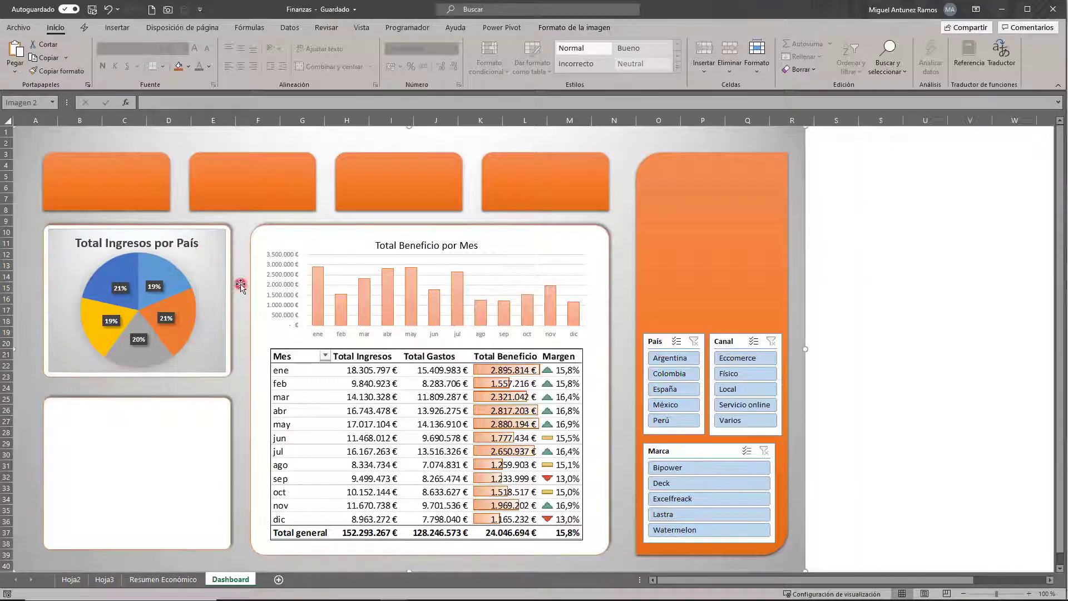
{"action": "left_click", "coordinate": [214, 260]}
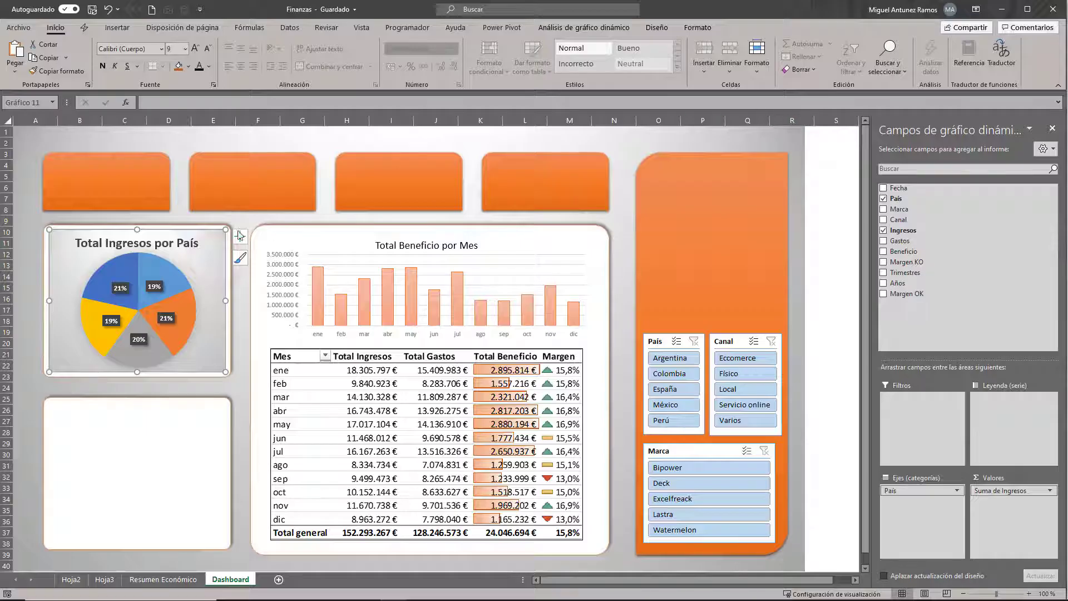
- Set the pie chart area to No fill and No line
{"action": "double_click", "coordinate": [205, 256]}
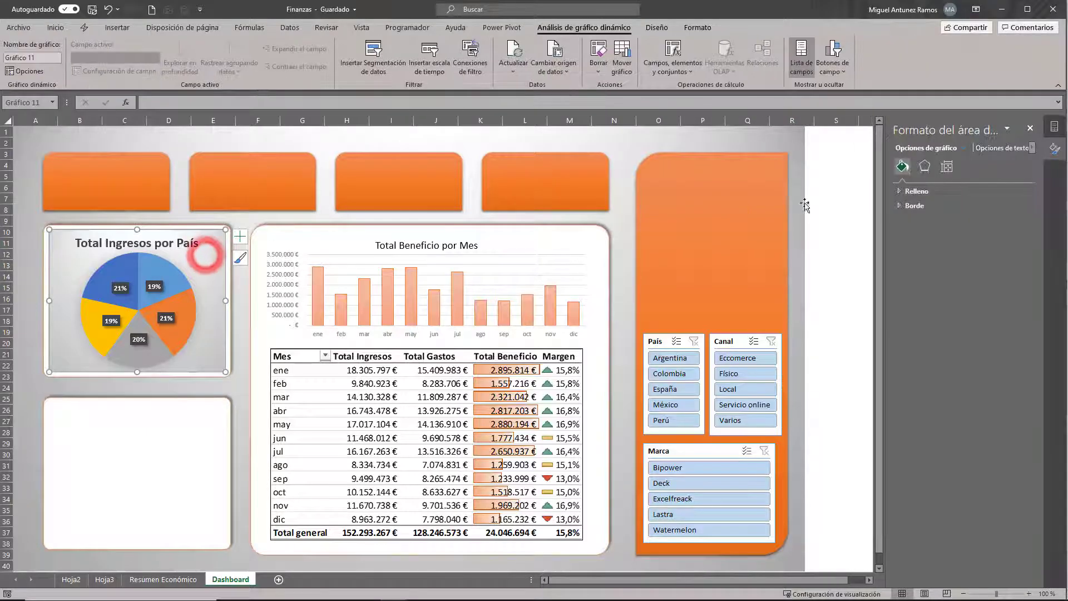
{"action": "left_click", "coordinate": [902, 191]}
{"action": "left_click", "coordinate": [910, 207]}
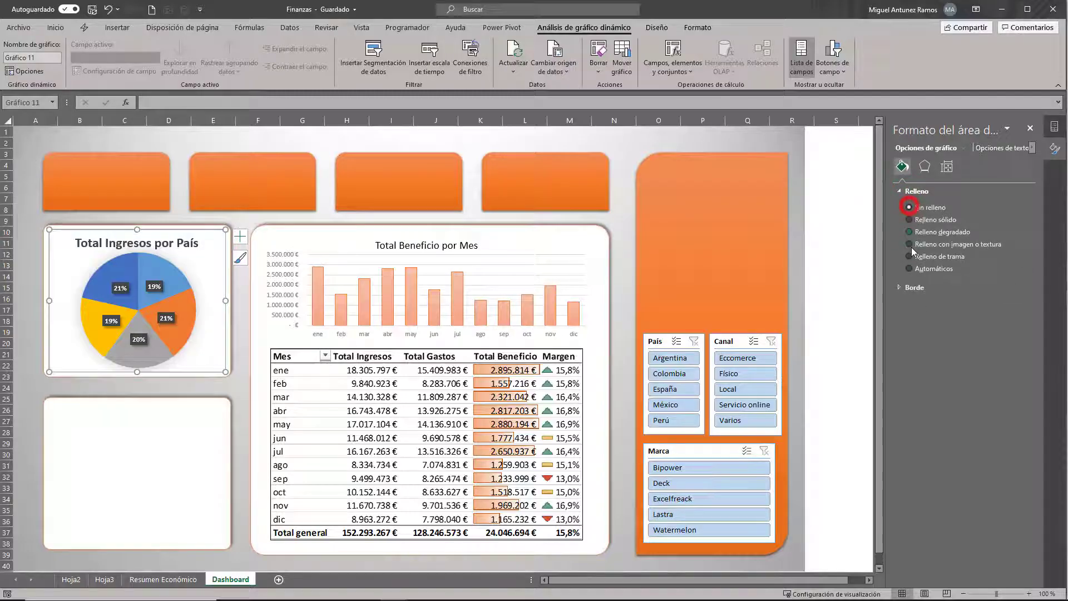
{"action": "left_click", "coordinate": [902, 288]}
{"action": "left_click", "coordinate": [909, 304]}
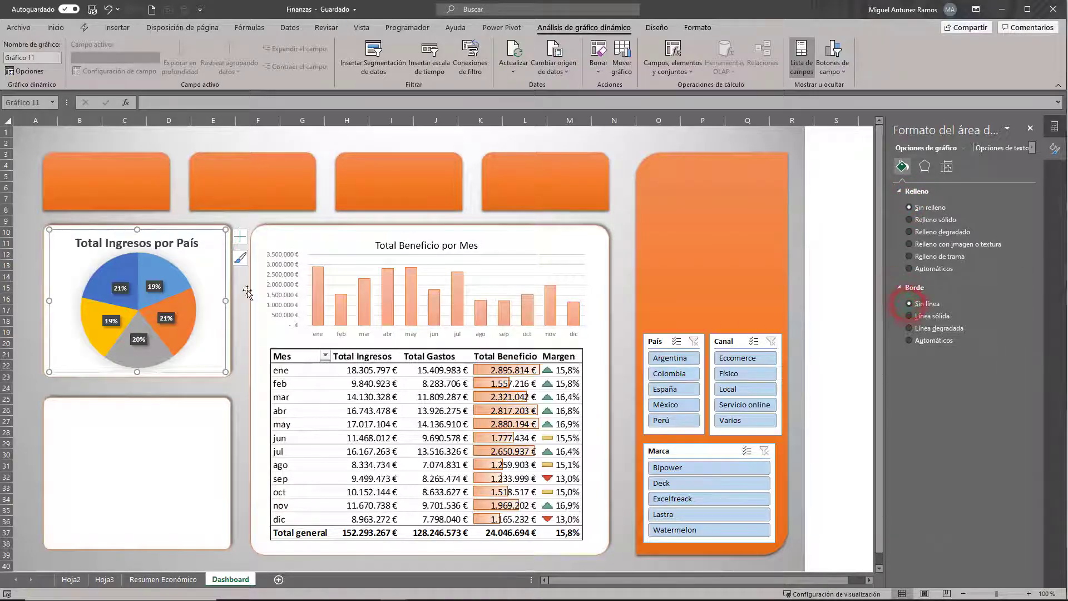
- Recolour the pie in orange monochrome shades and add country names to its data labels
{"action": "left_click", "coordinate": [660, 28]}
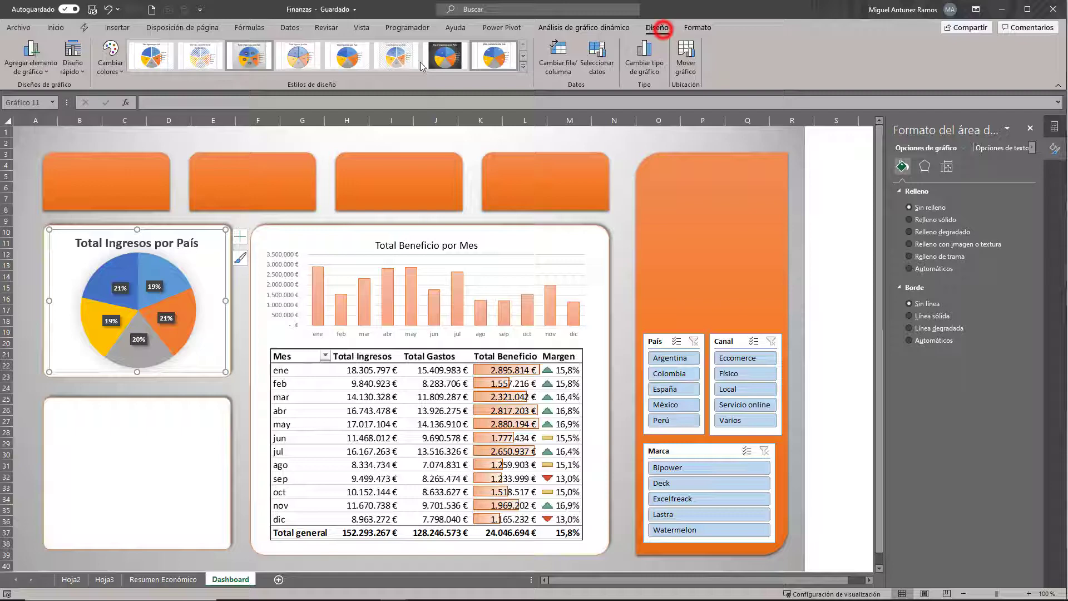
{"action": "left_click", "coordinate": [110, 56]}
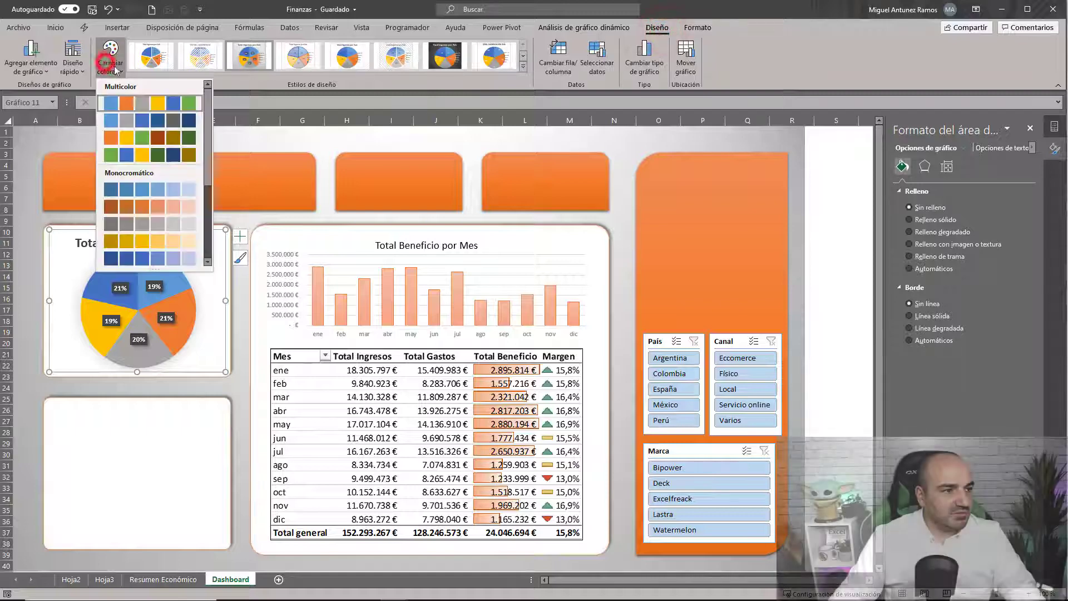
{"action": "left_click", "coordinate": [153, 205]}
{"action": "mouse_move", "coordinate": [165, 318]}
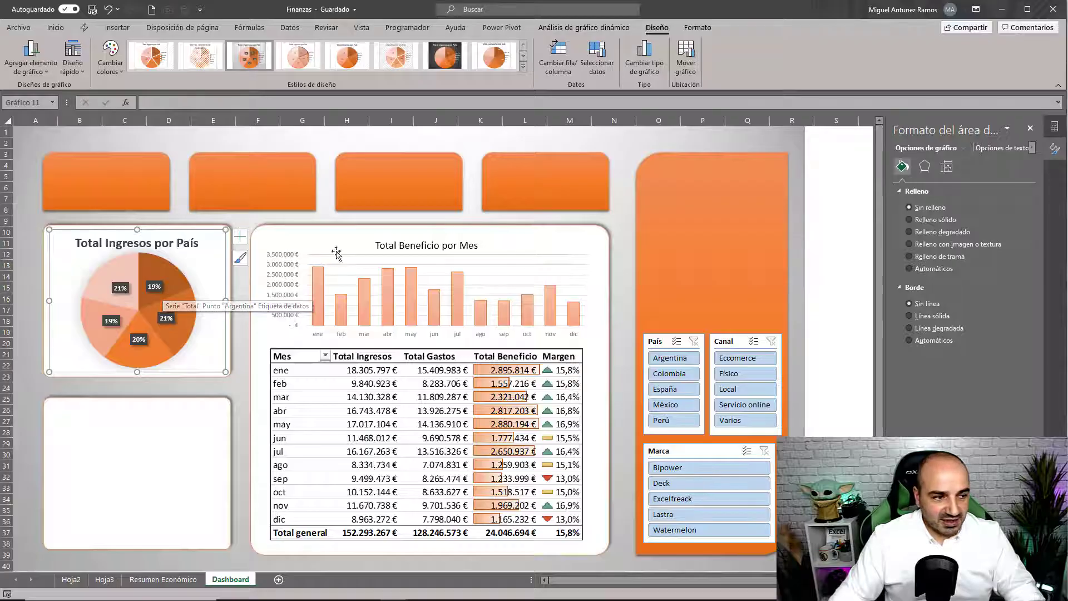
{"action": "left_click", "coordinate": [31, 55]}
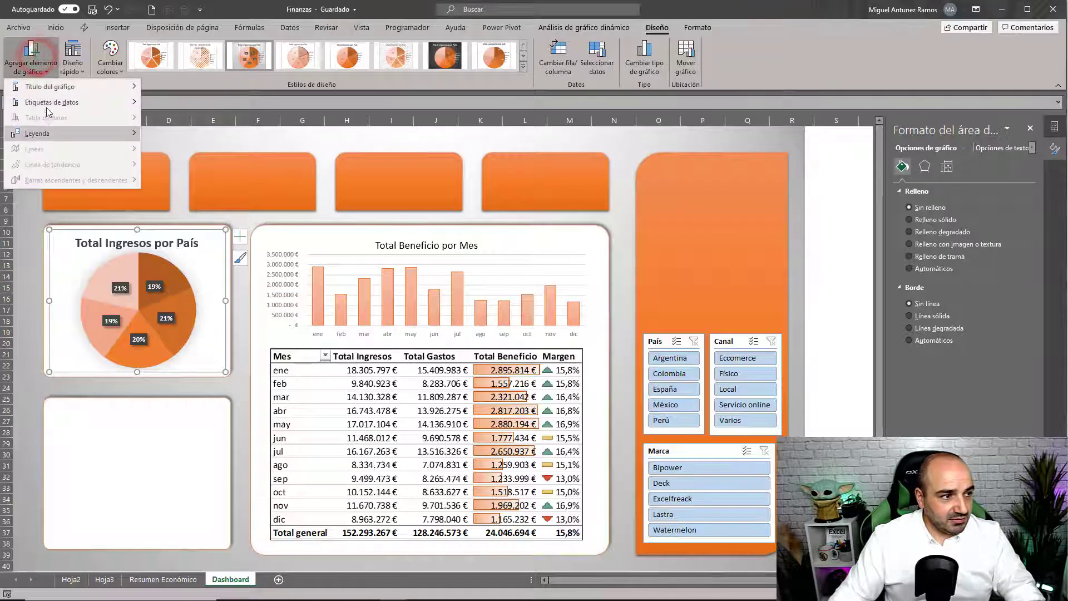
{"action": "mouse_move", "coordinate": [52, 102]}
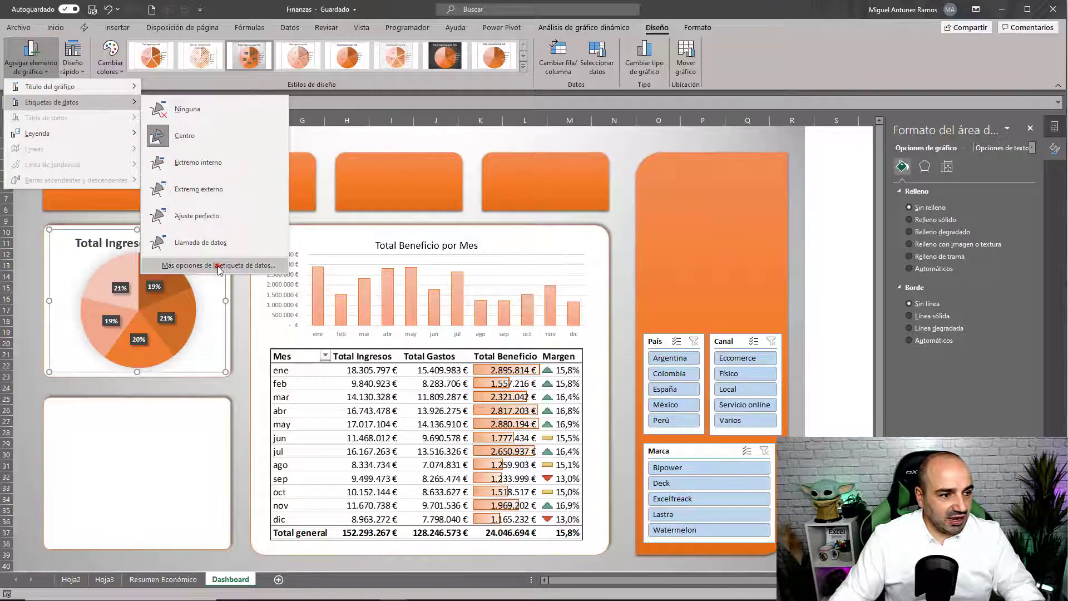
{"action": "left_click", "coordinate": [218, 266]}
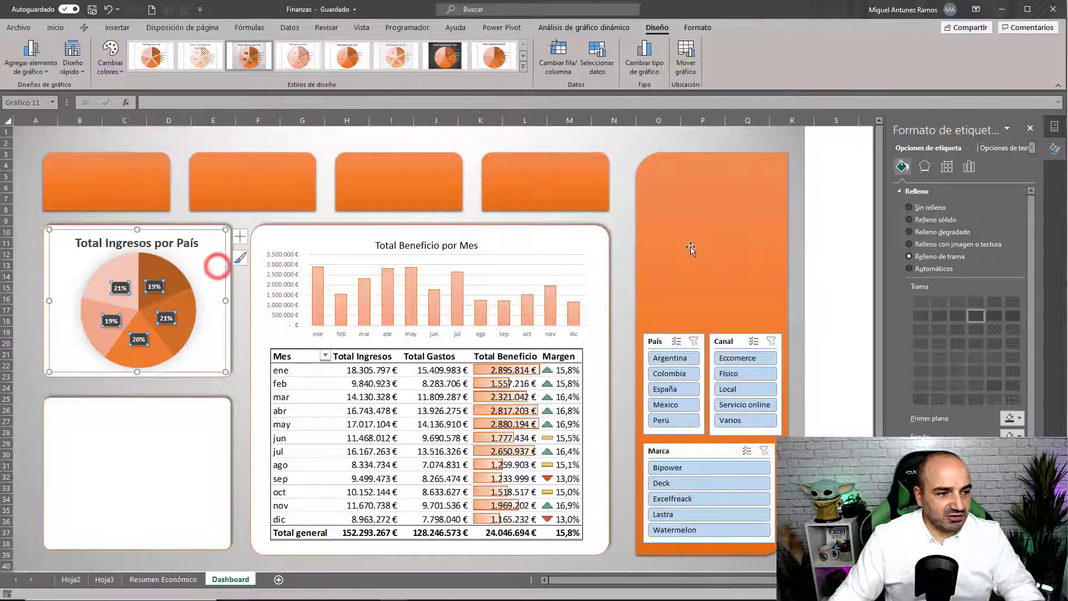
{"action": "left_click", "coordinate": [970, 169]}
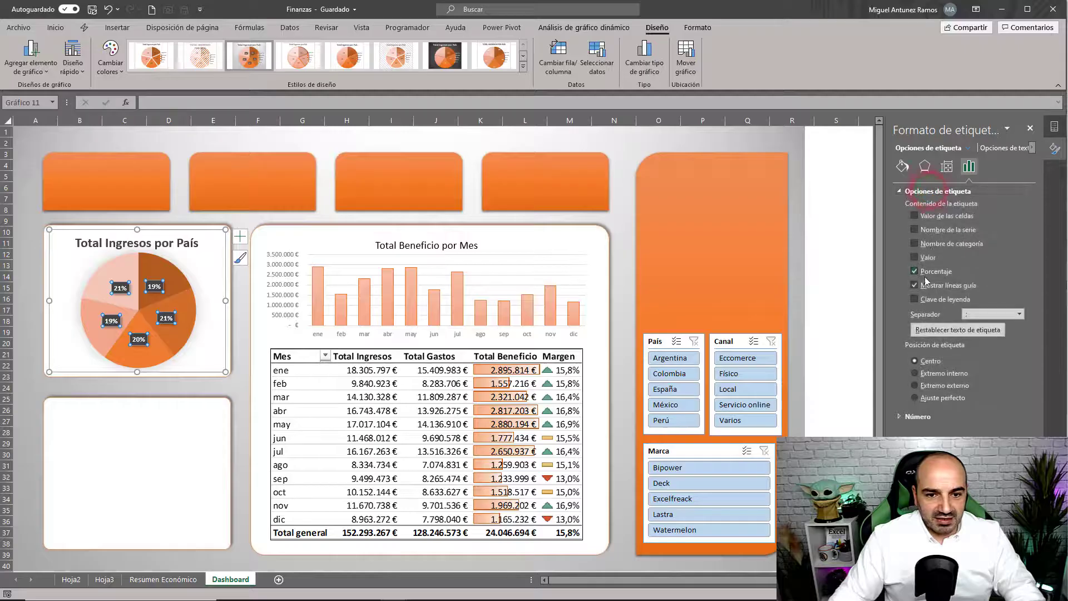
{"action": "left_click", "coordinate": [915, 244]}
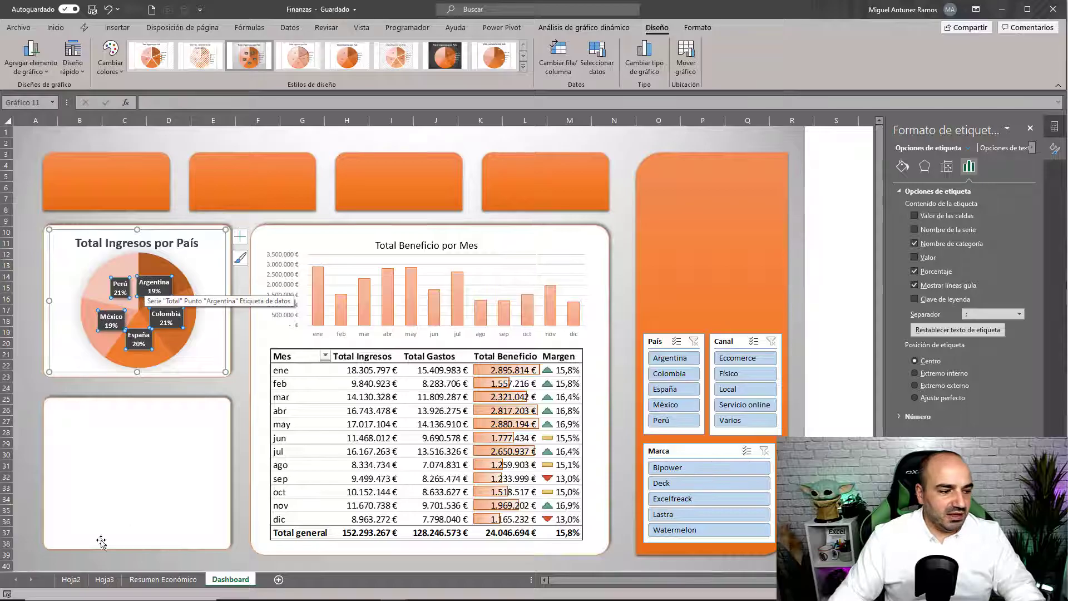
- Insert a 2D pie chart of Gastos by country on Hoja3 and cut it
{"action": "left_click", "coordinate": [104, 579]}
{"action": "left_click", "coordinate": [114, 354]}
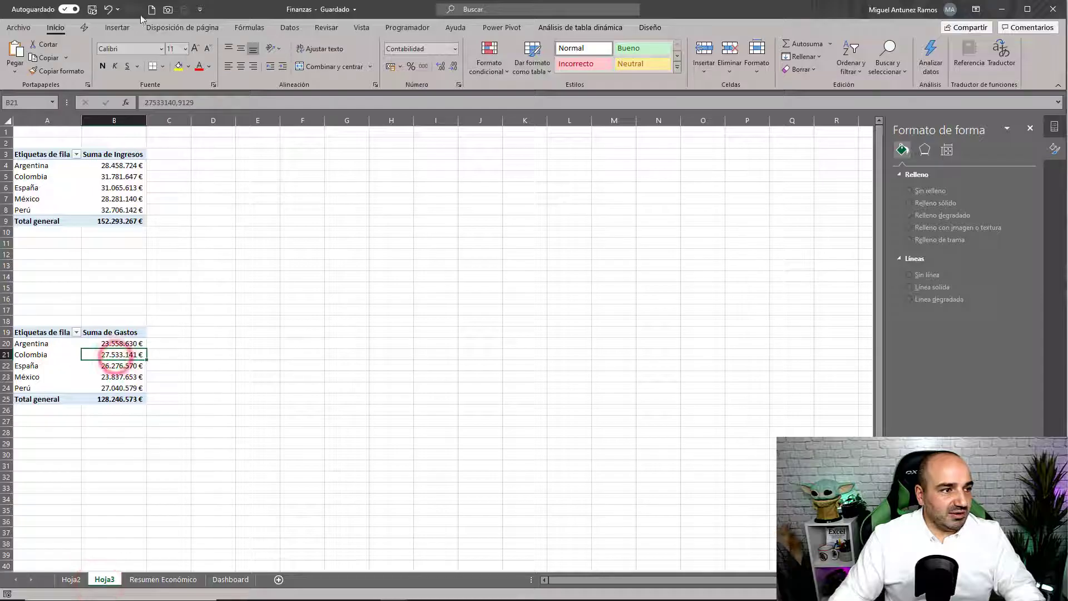
{"action": "left_click", "coordinate": [117, 28]}
{"action": "left_click", "coordinate": [494, 69]}
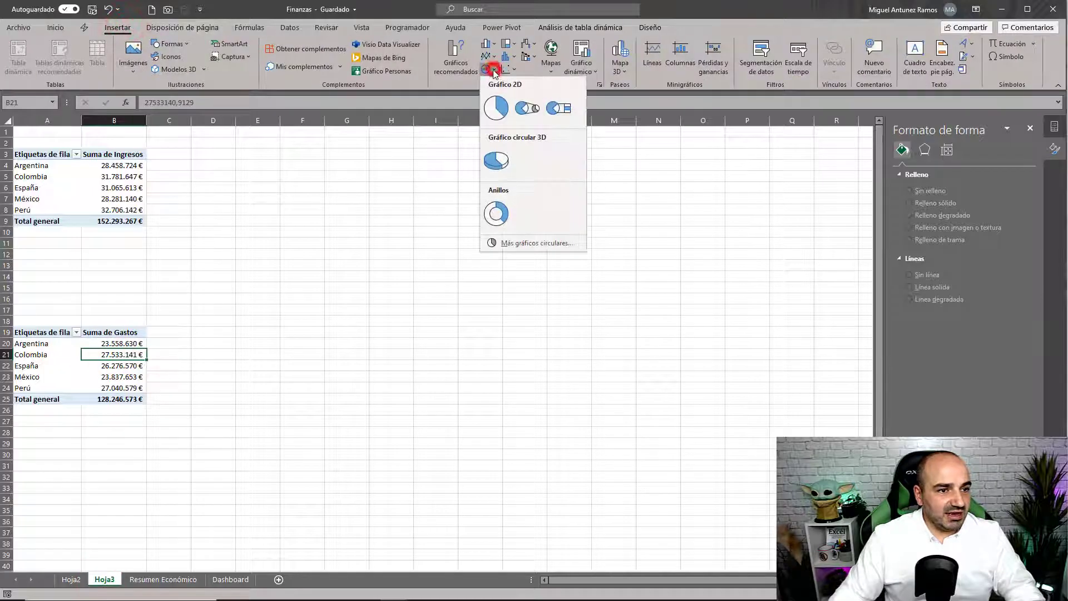
{"action": "left_click", "coordinate": [492, 105]}
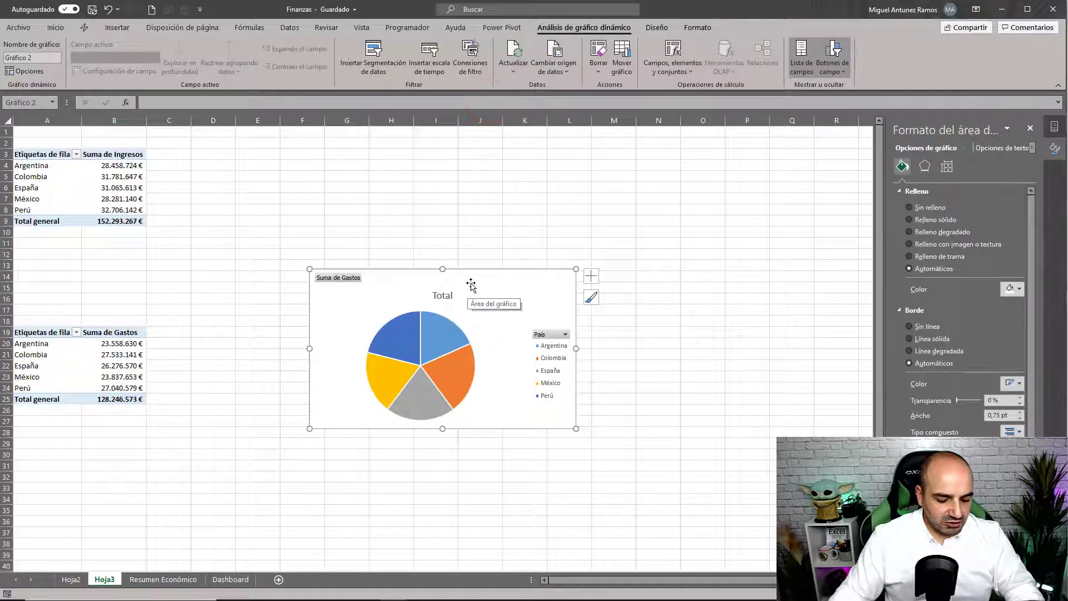
{"action": "key", "text": "ctrl+x"}
- Paste the expenses pie into the Dashboard's bottom-left frame without field buttons or legend
{"action": "left_click", "coordinate": [231, 579]}
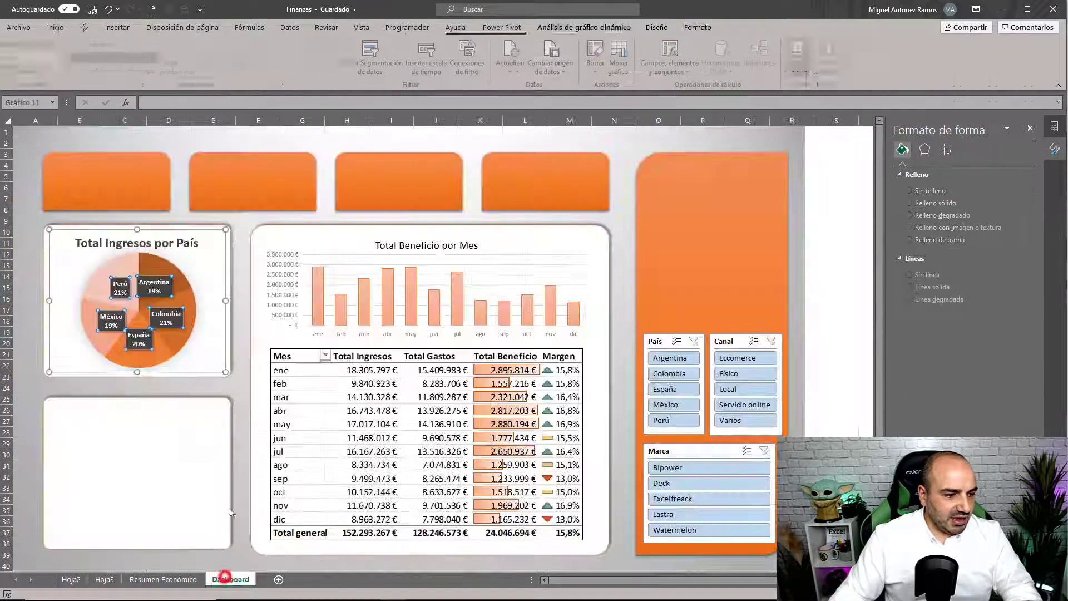
{"action": "left_click", "coordinate": [139, 427]}
{"action": "key", "text": "ctrl+v"}
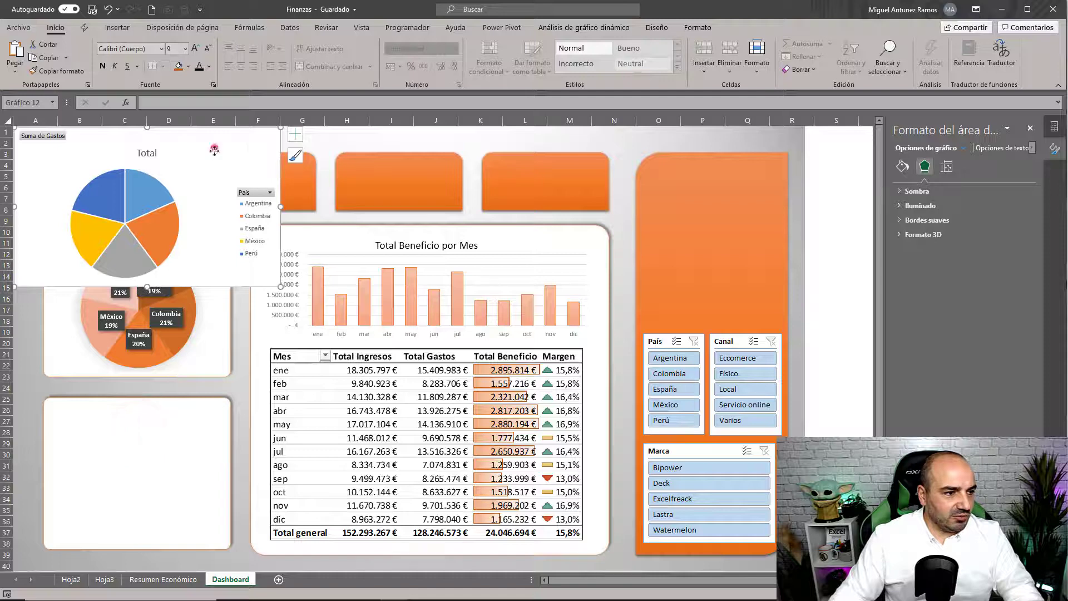
{"action": "left_click_drag", "start_coordinate": [214, 149], "coordinate": [226, 426]}
{"action": "right_click", "coordinate": [67, 414]}
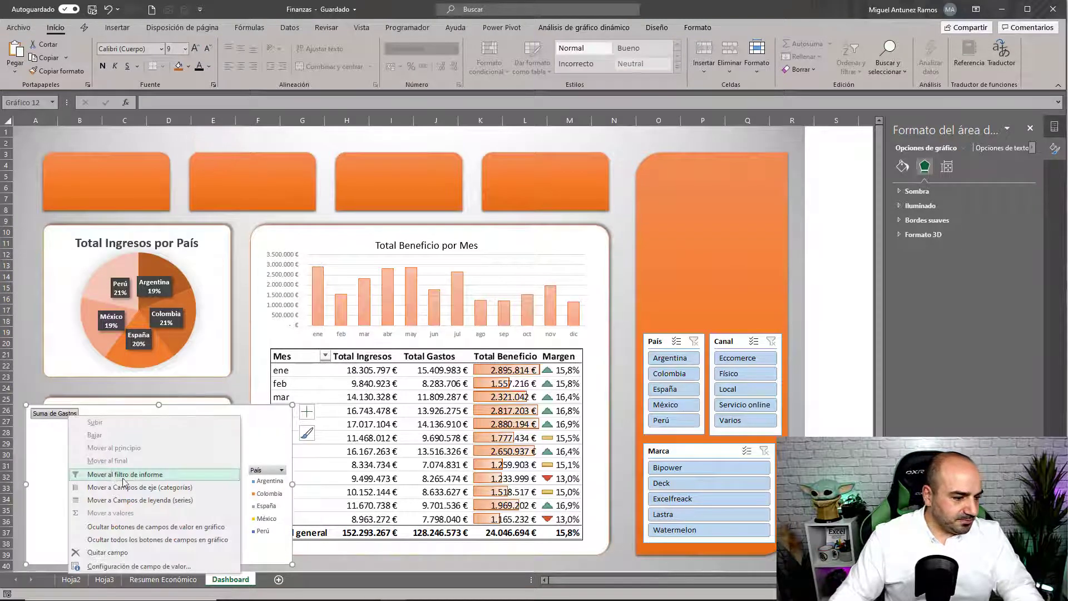
{"action": "left_click", "coordinate": [126, 537]}
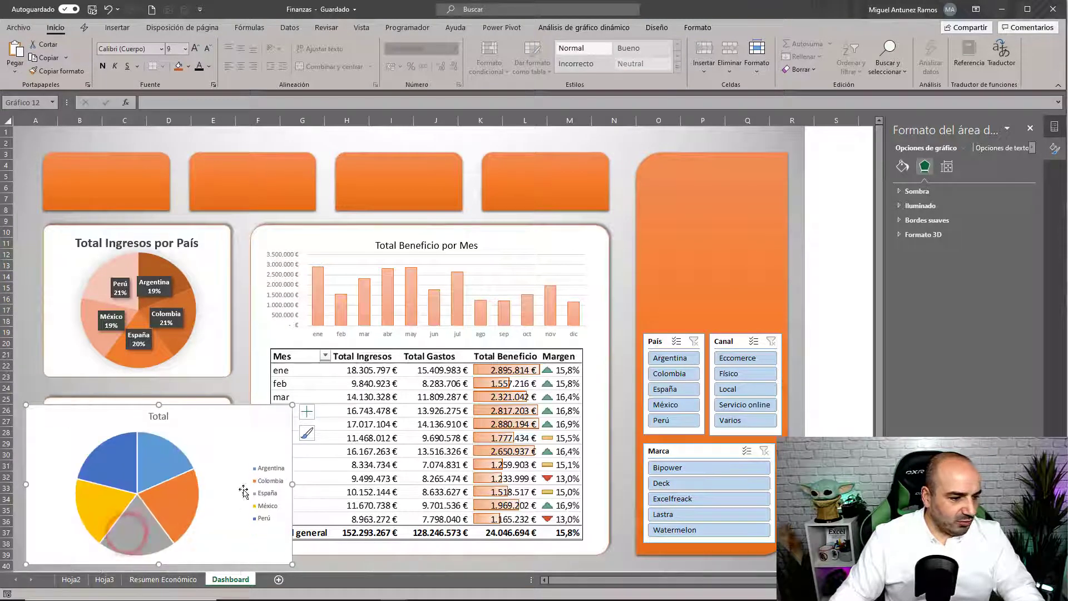
{"action": "key", "text": "Delete"}
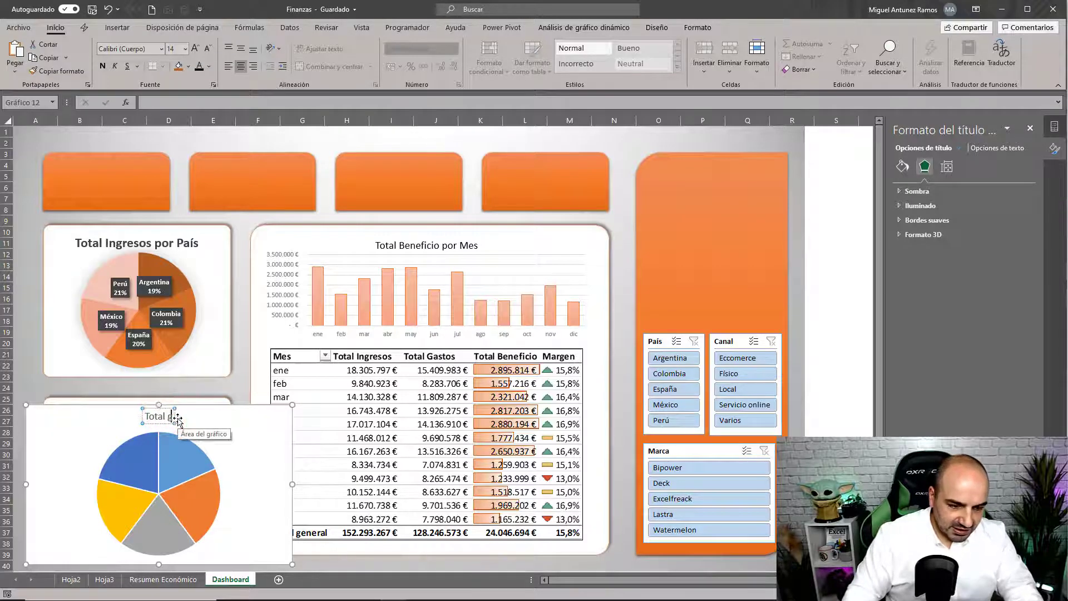
- Retitle the pie 'Total gastos por País' and narrow it to fit the panel
{"action": "type", "text": "astos por Pai"}
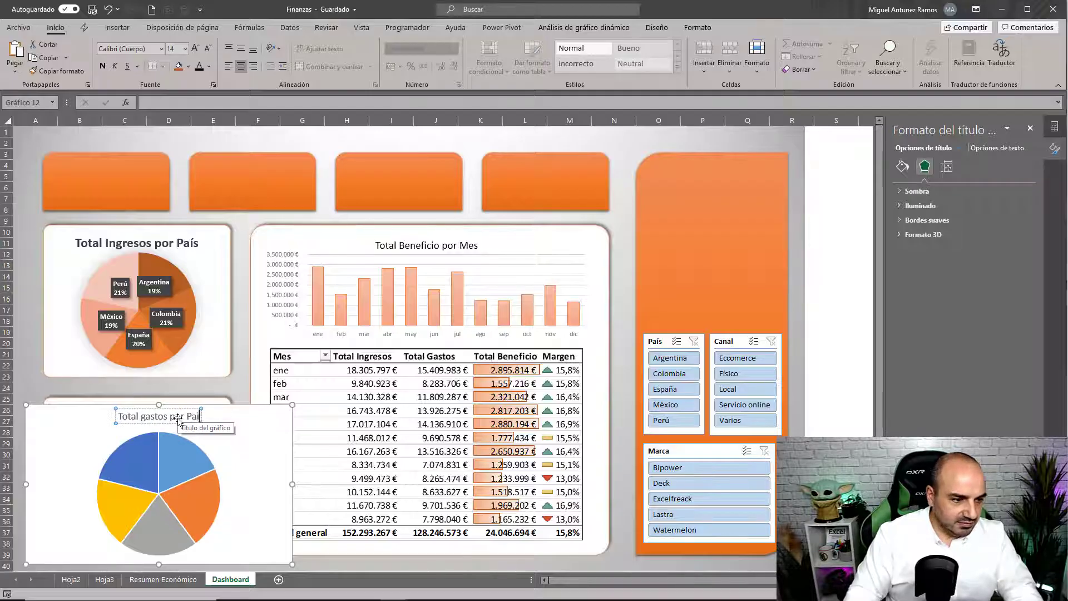
{"action": "type", "text": "s"}
{"action": "key", "text": "BackSpace"}
{"action": "key", "text": "BackSpace"}
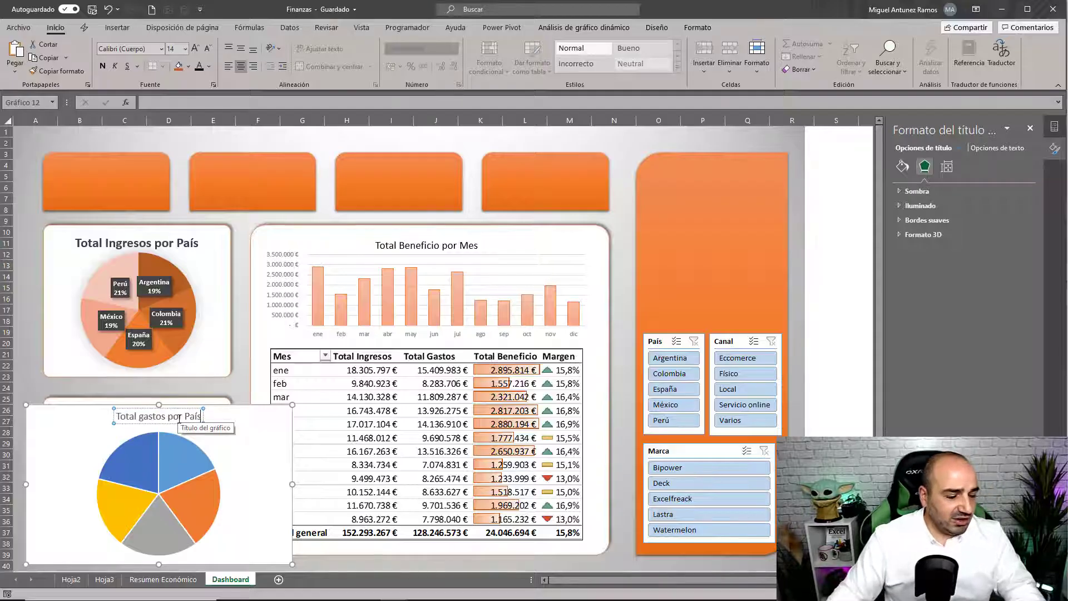
{"action": "left_click", "coordinate": [103, 580]}
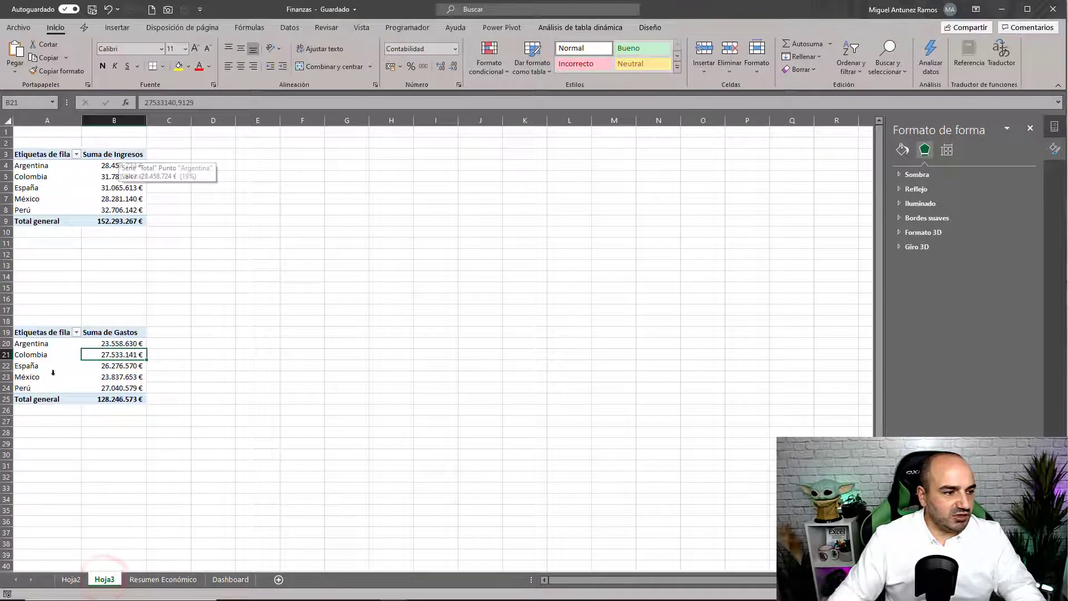
{"action": "left_click", "coordinate": [229, 579]}
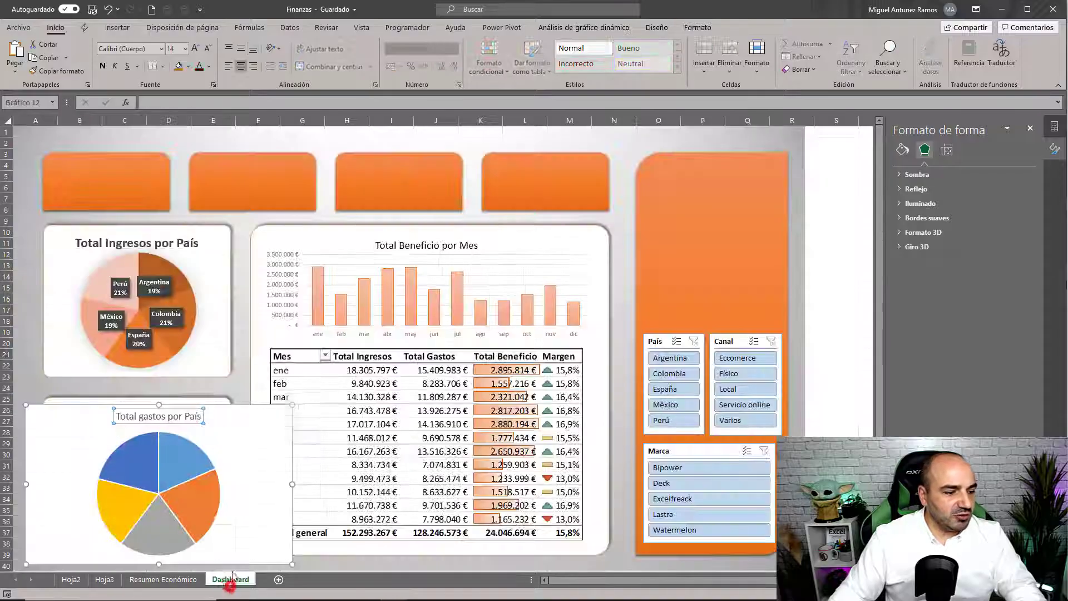
{"action": "left_click_drag", "start_coordinate": [289, 485], "coordinate": [220, 485]}
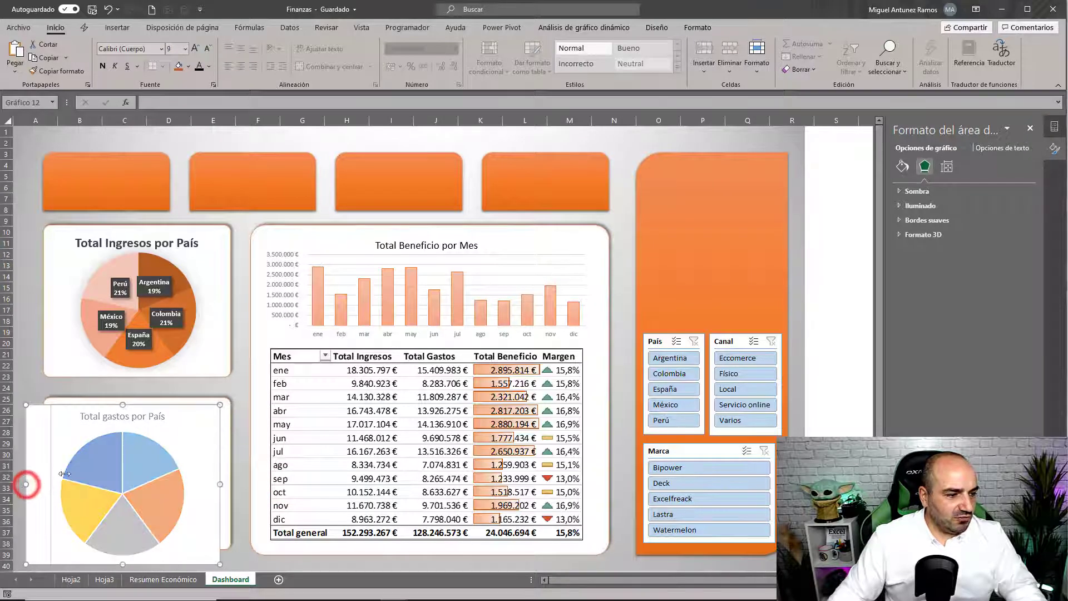
{"action": "left_click_drag", "start_coordinate": [26, 484], "coordinate": [51, 485]}
{"action": "left_click", "coordinate": [209, 313]}
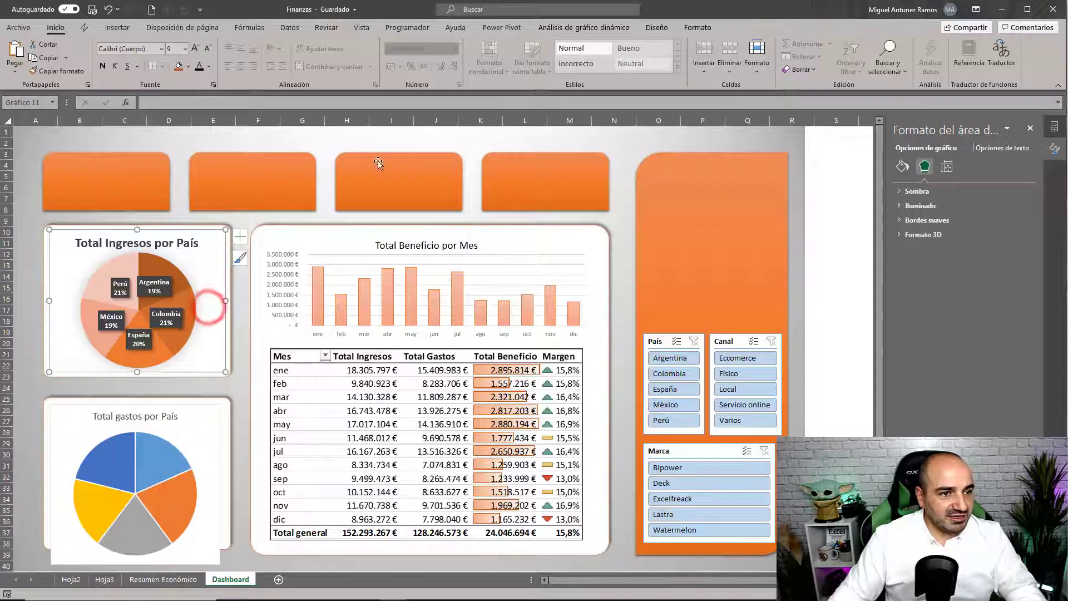
- Save the income pie chart's design as a chart template named Gráfico Nuevo
{"action": "right_click", "coordinate": [214, 259]}
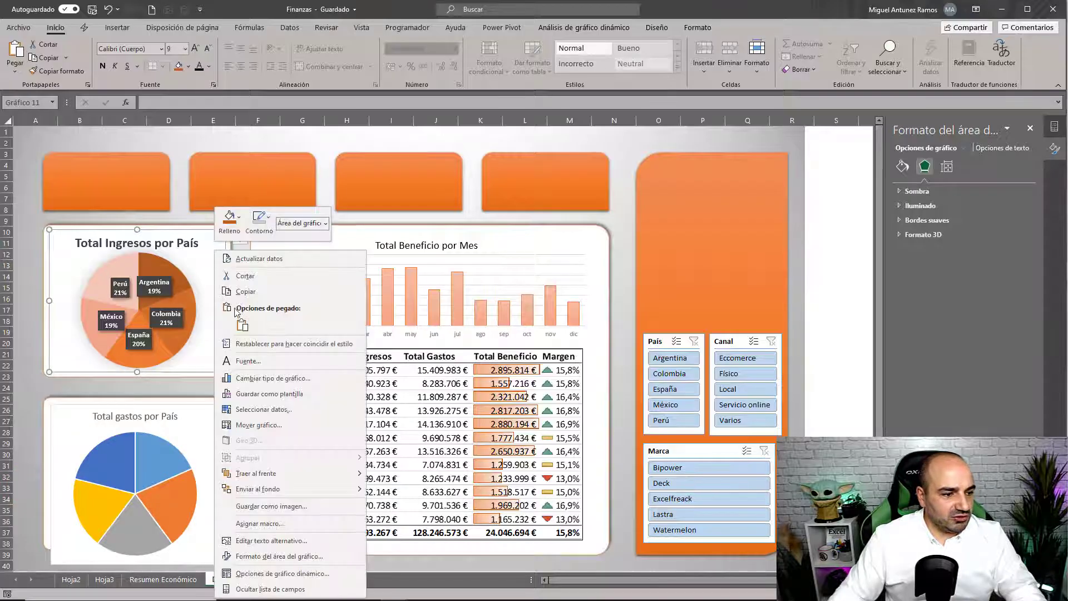
{"action": "left_click", "coordinate": [246, 392]}
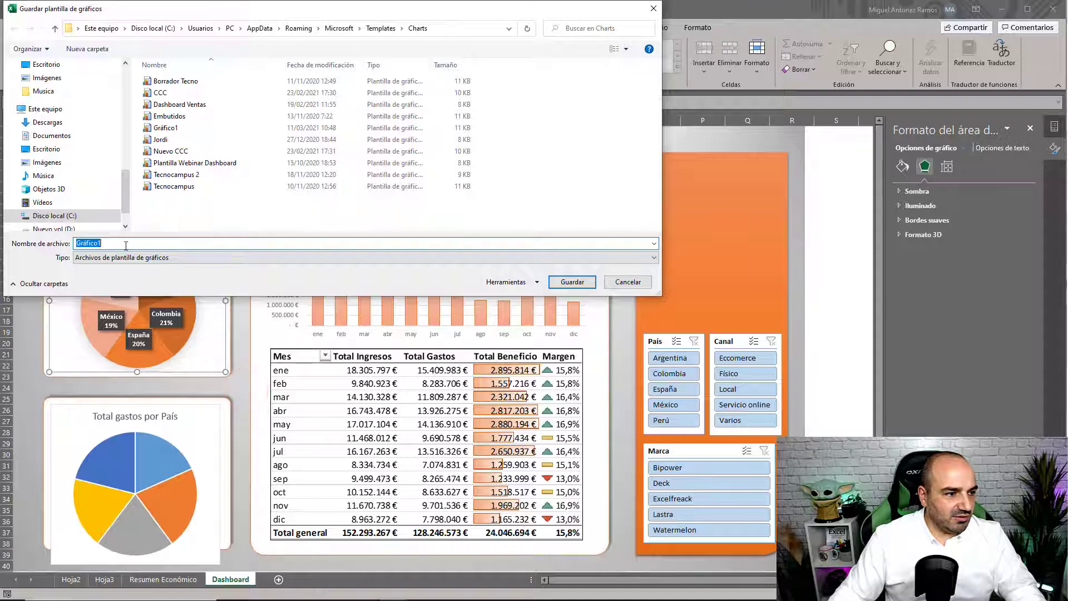
{"action": "key", "text": "BackSpace"}
{"action": "type", "text": "Nue"}
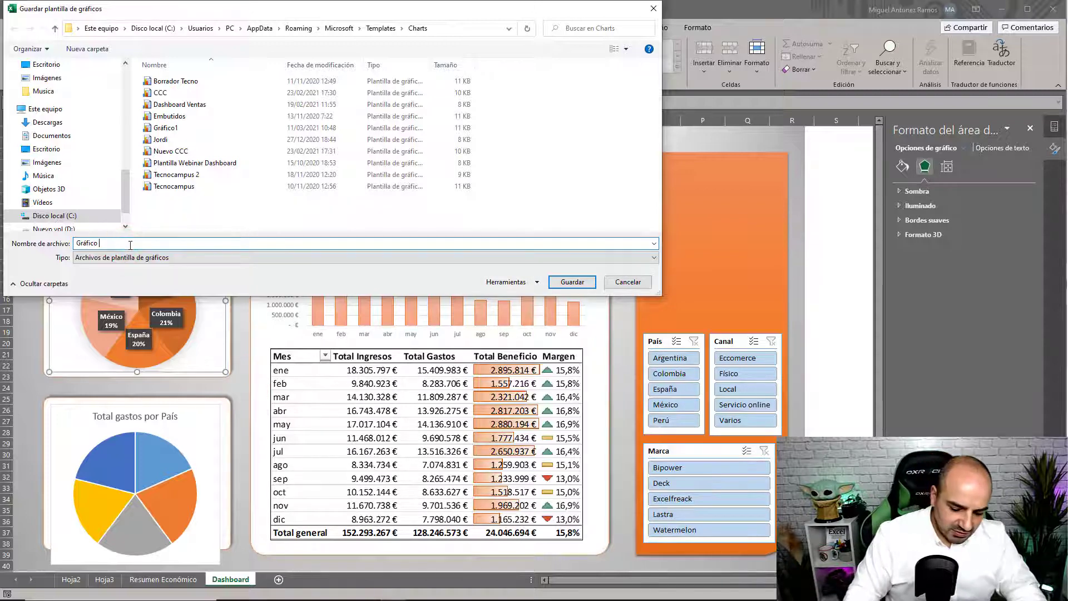
{"action": "type", "text": "vo"}
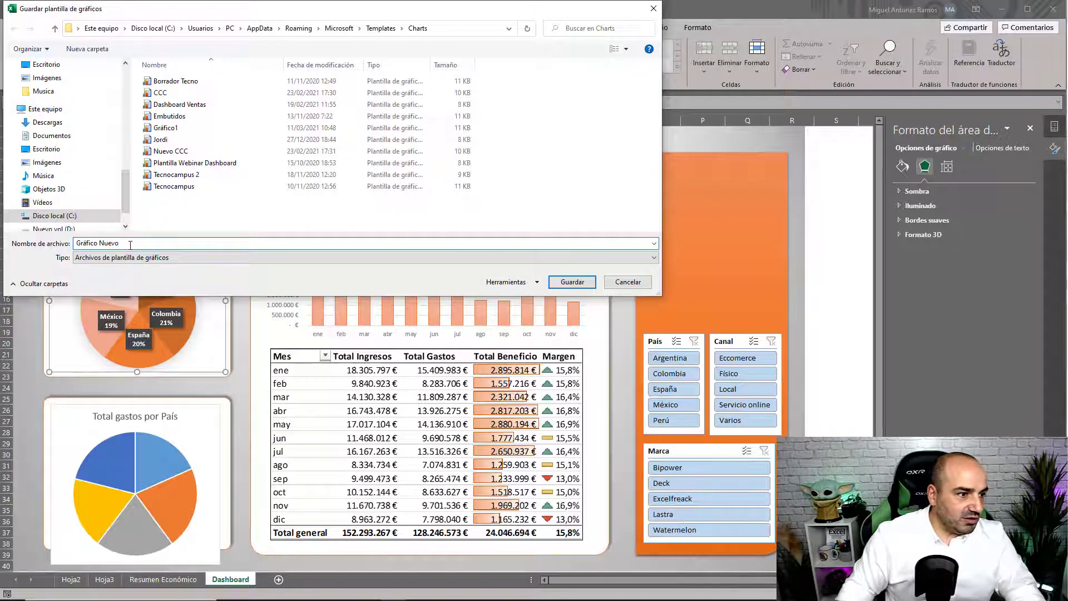
{"action": "key", "text": "Return"}
- Apply the Gráfico Nuevo template to the Total gastos por País expenses chart
{"action": "left_click", "coordinate": [192, 419]}
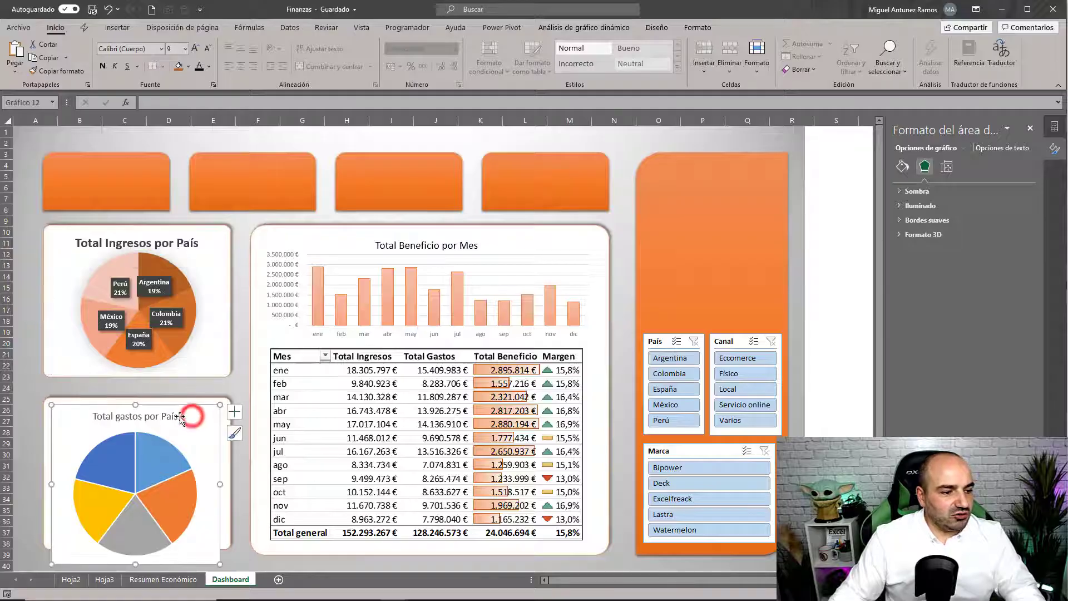
{"action": "left_click", "coordinate": [662, 28]}
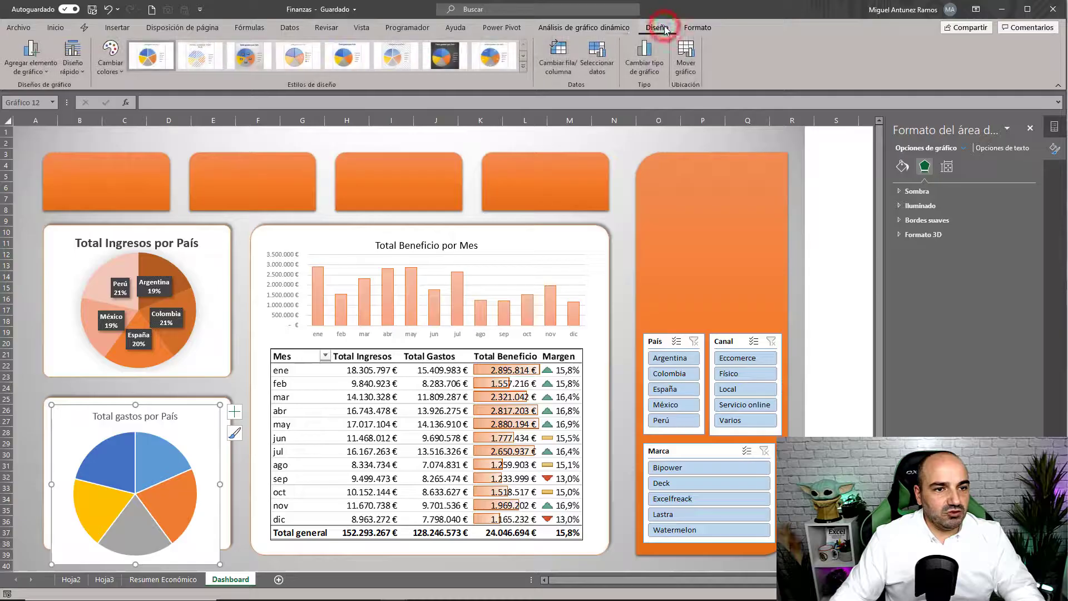
{"action": "left_click", "coordinate": [644, 53]}
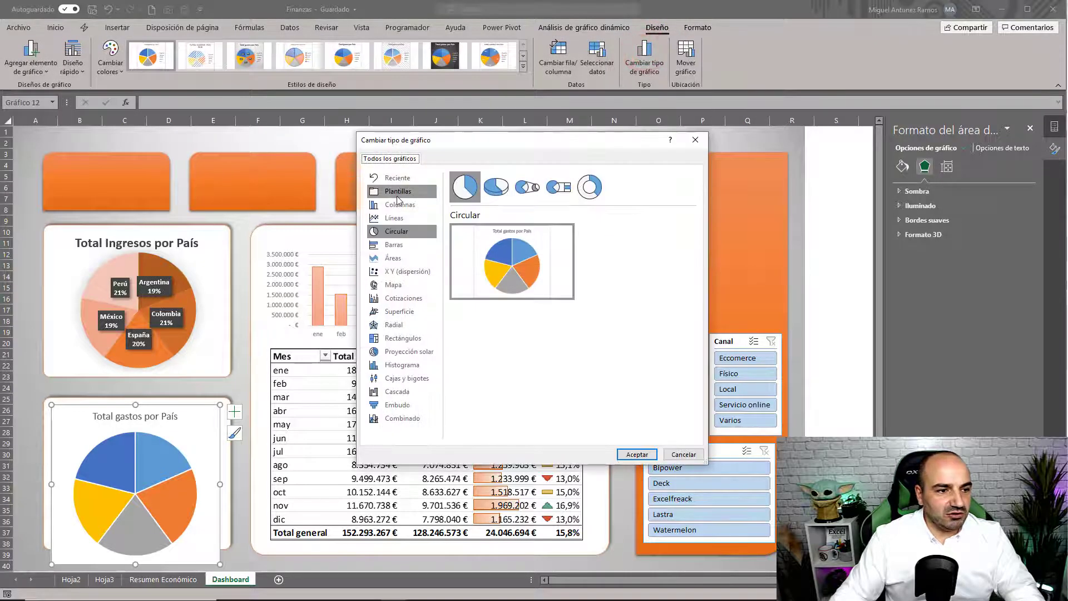
{"action": "left_click", "coordinate": [399, 191]}
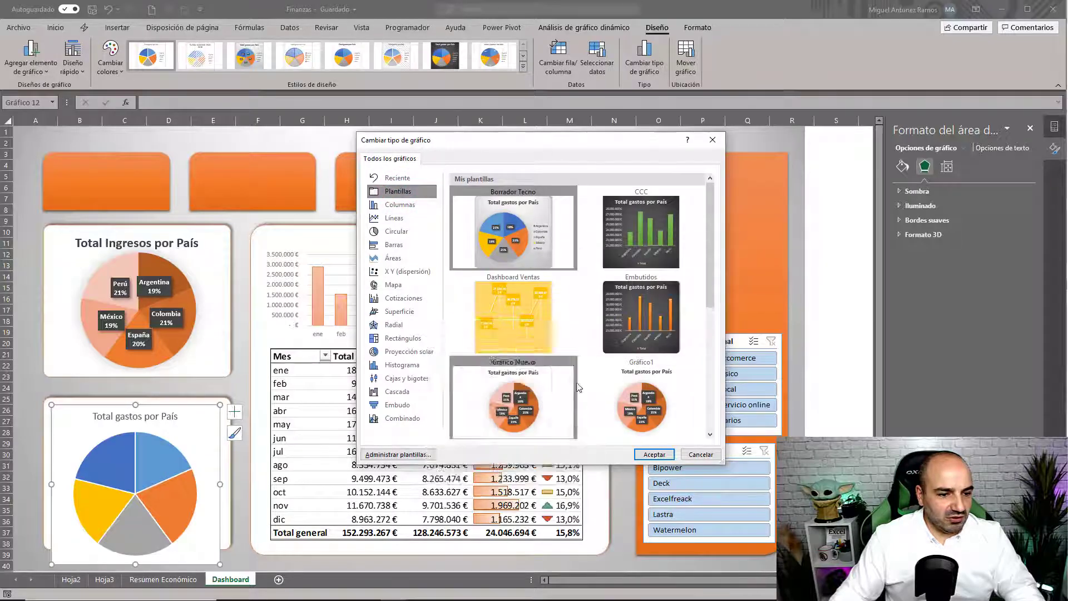
{"action": "mouse_move", "coordinate": [513, 398]}
{"action": "left_click", "coordinate": [532, 390]}
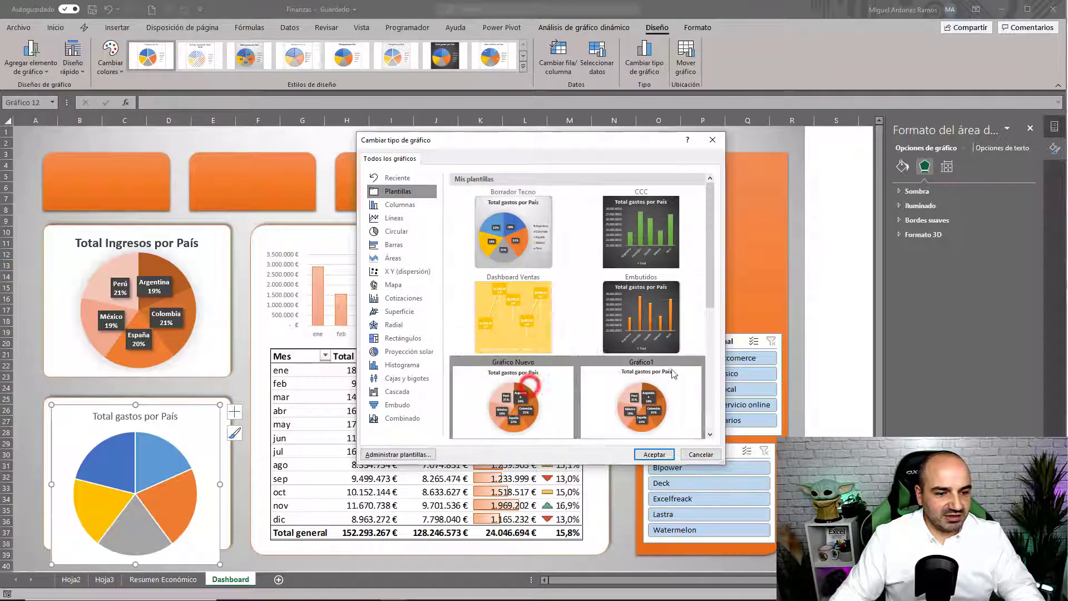
{"action": "left_click", "coordinate": [655, 455]}
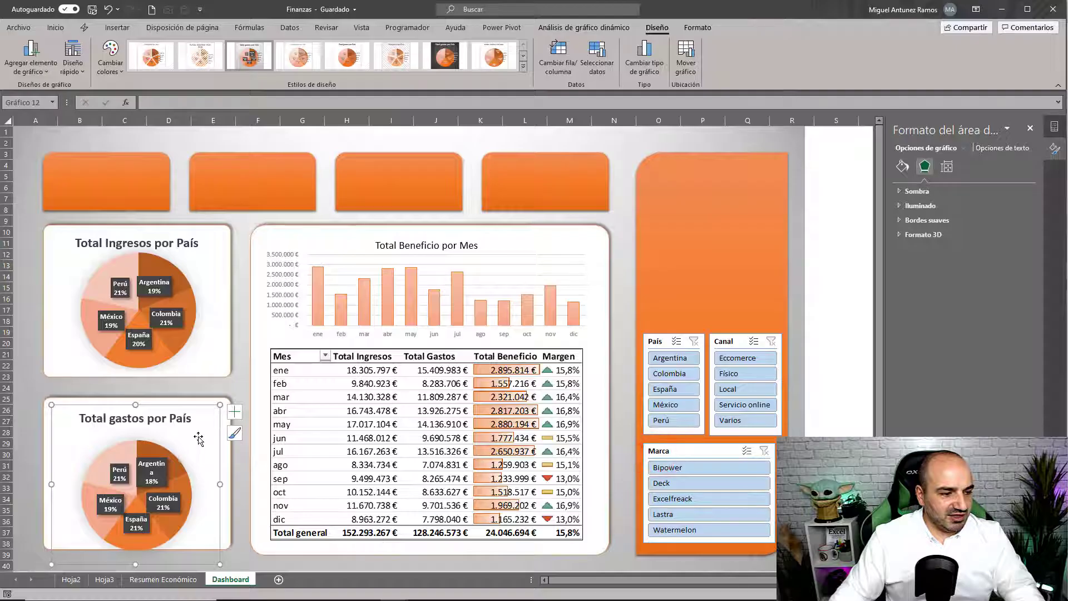
- Fit the expenses chart to its frame and capitalise its title to Total Gastos por País
{"action": "left_click", "coordinate": [160, 420]}
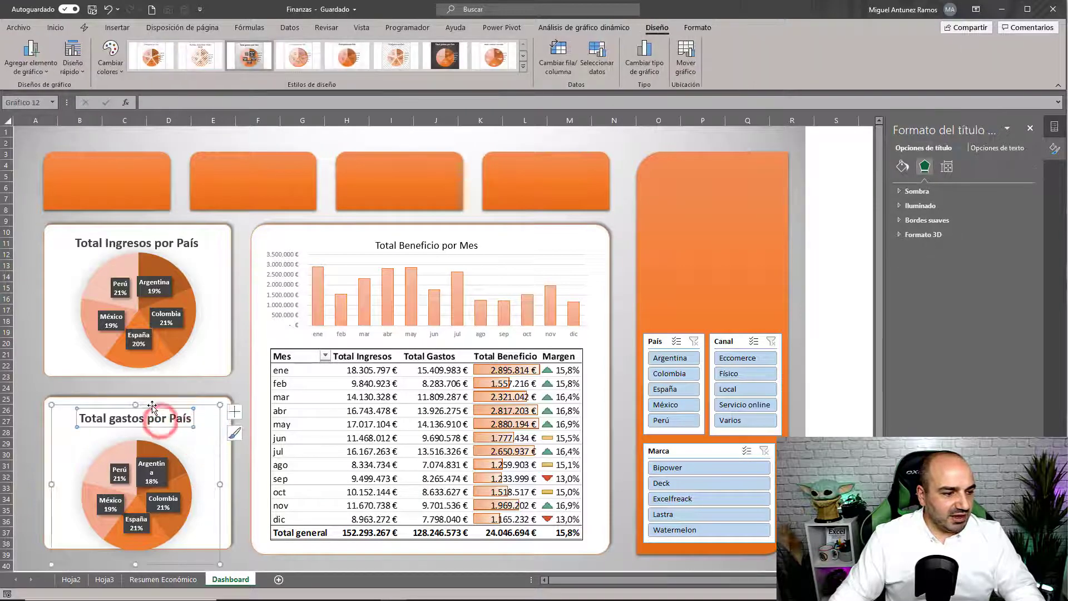
{"action": "left_click_drag", "start_coordinate": [152, 406], "coordinate": [146, 401]}
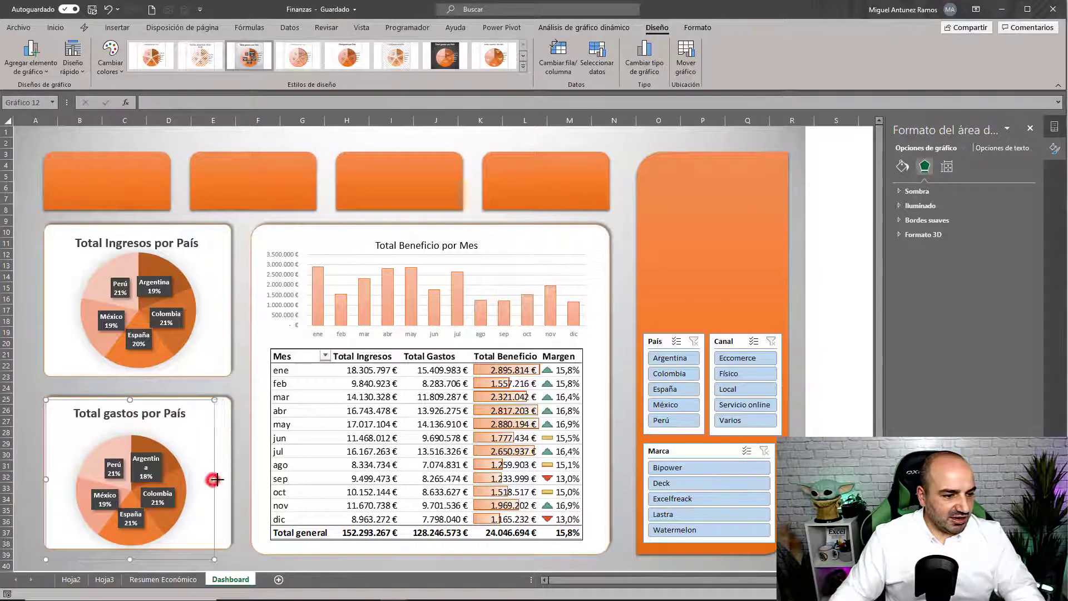
{"action": "left_click_drag", "start_coordinate": [215, 479], "coordinate": [227, 479]}
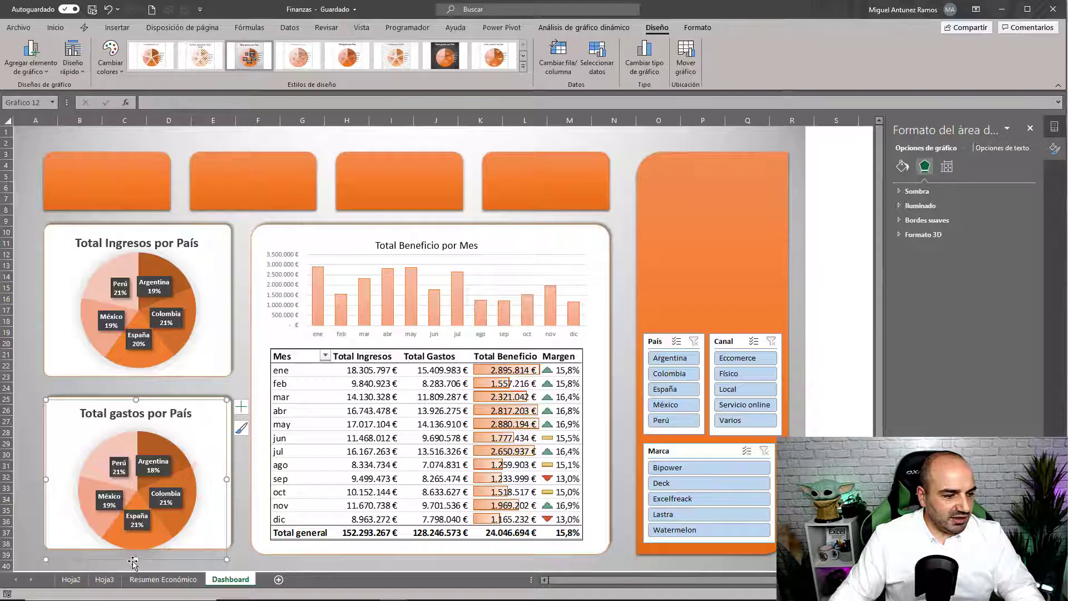
{"action": "left_click_drag", "start_coordinate": [134, 560], "coordinate": [136, 546]}
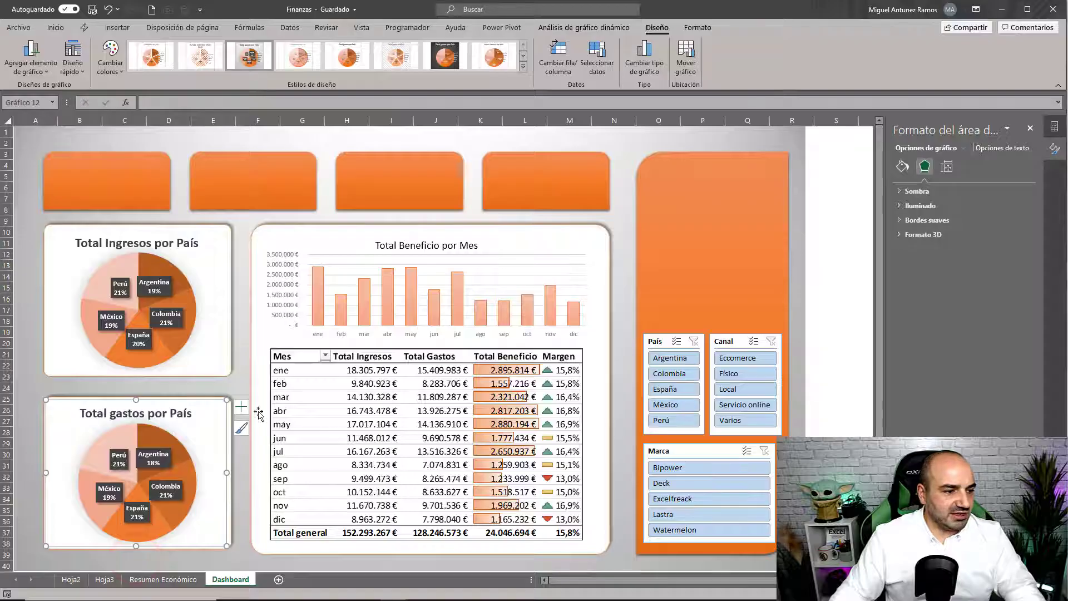
{"action": "left_click", "coordinate": [116, 412]}
{"action": "key", "text": "BackSpace"}
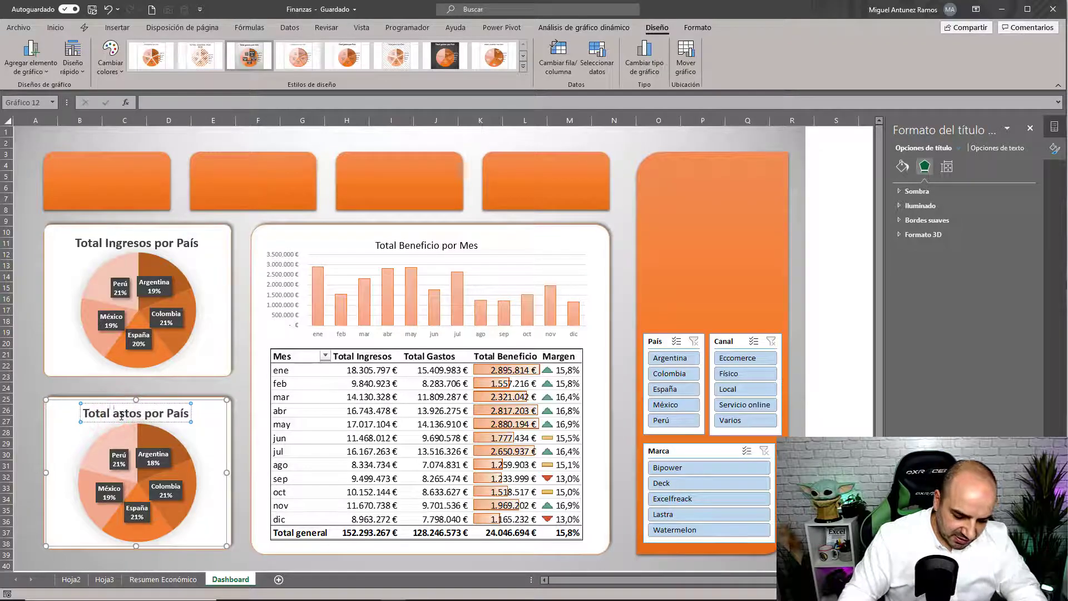
{"action": "type", "text": "G"}
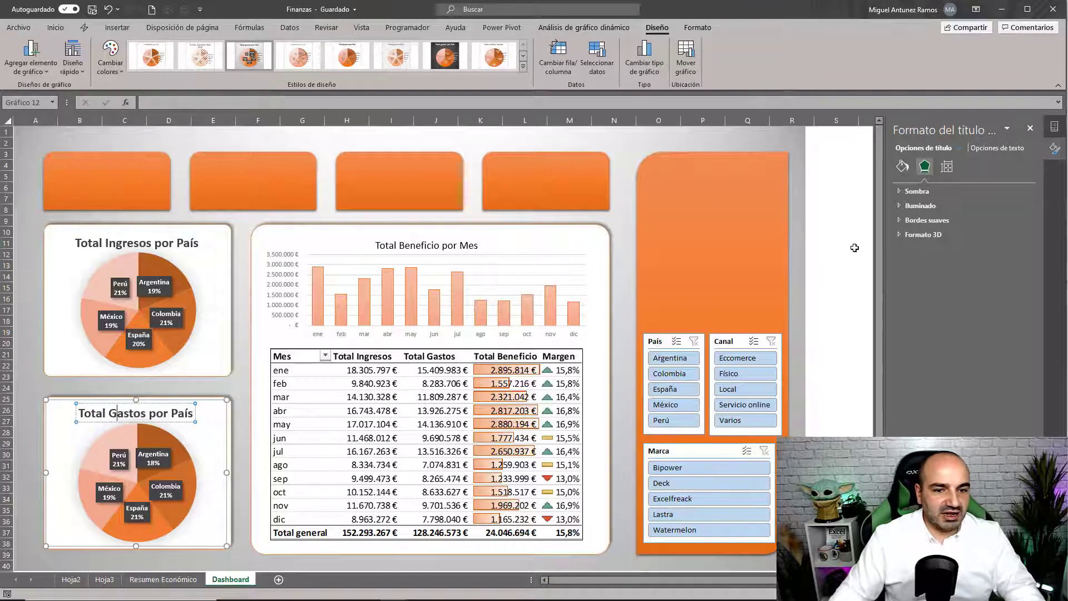
{"action": "left_click", "coordinate": [854, 247]}
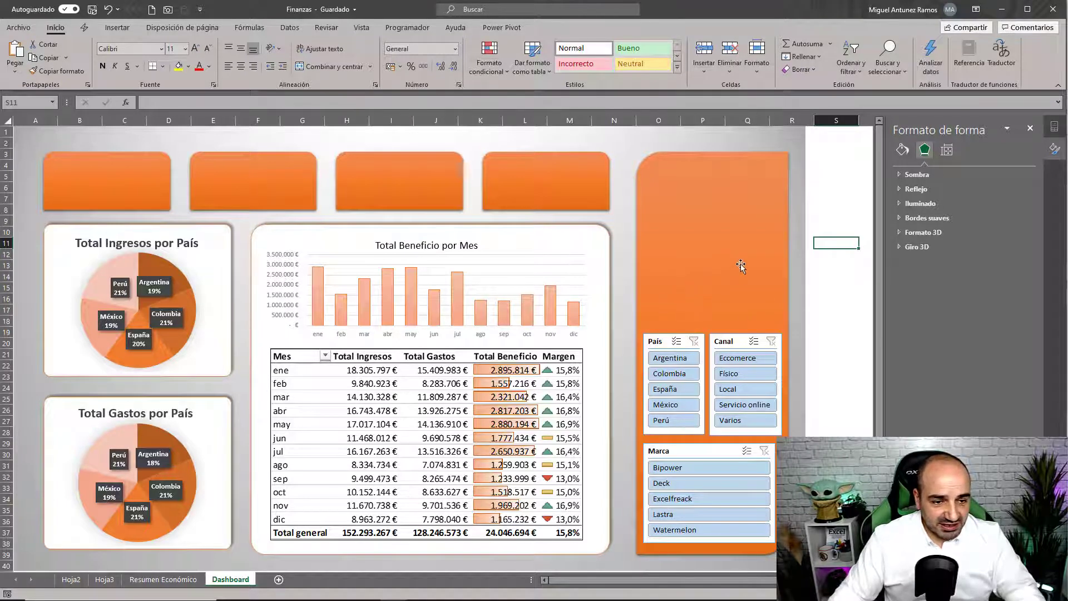
- On Hoja2, insert a Fecha timeline for the first pivot table, grouped by years, about 5 cm wide
{"action": "left_click", "coordinate": [73, 580]}
{"action": "left_click", "coordinate": [189, 216]}
{"action": "left_click", "coordinate": [597, 29]}
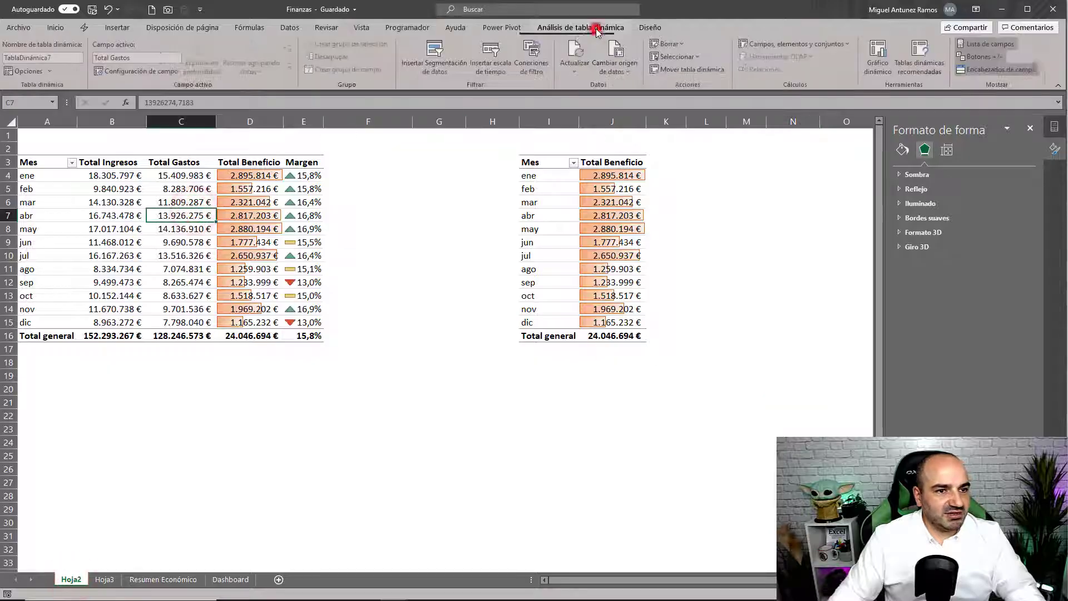
{"action": "left_click", "coordinate": [491, 54]}
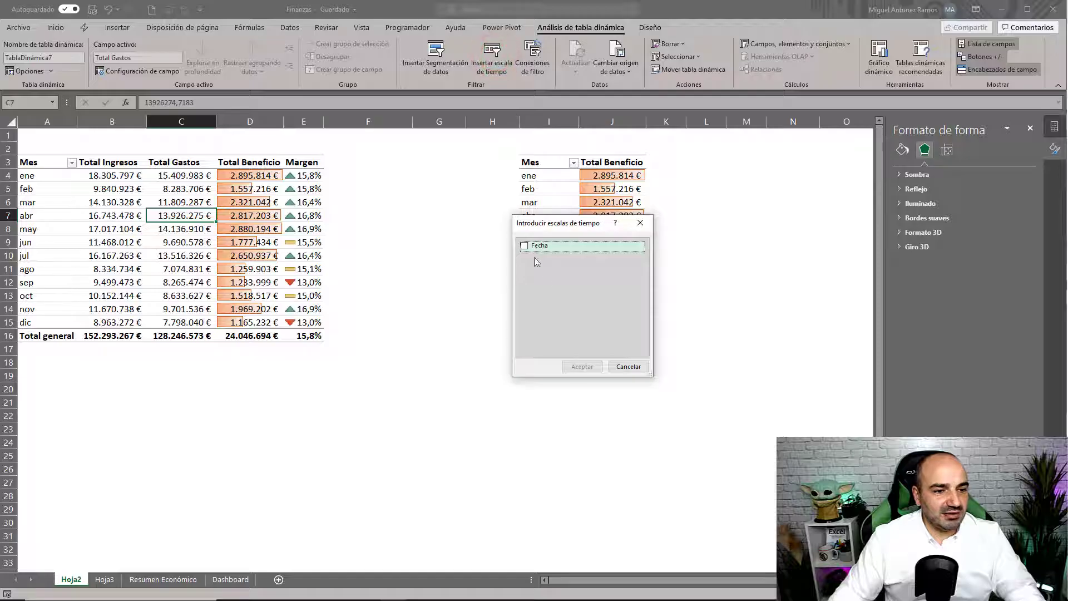
{"action": "left_click", "coordinate": [525, 246]}
{"action": "left_click", "coordinate": [573, 366]}
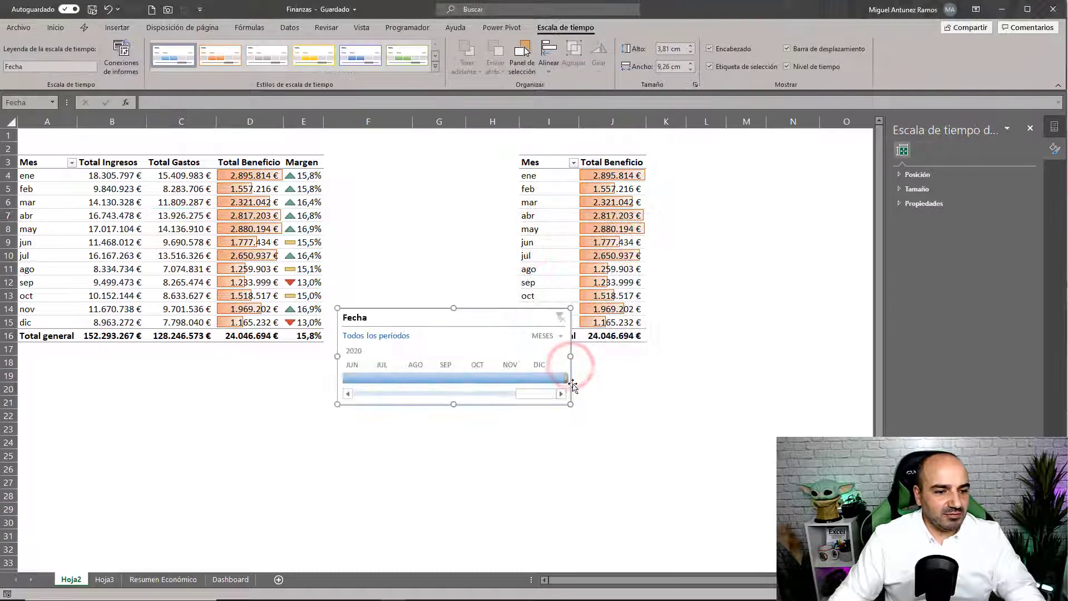
{"action": "left_click", "coordinate": [555, 338]}
{"action": "left_click", "coordinate": [560, 353]}
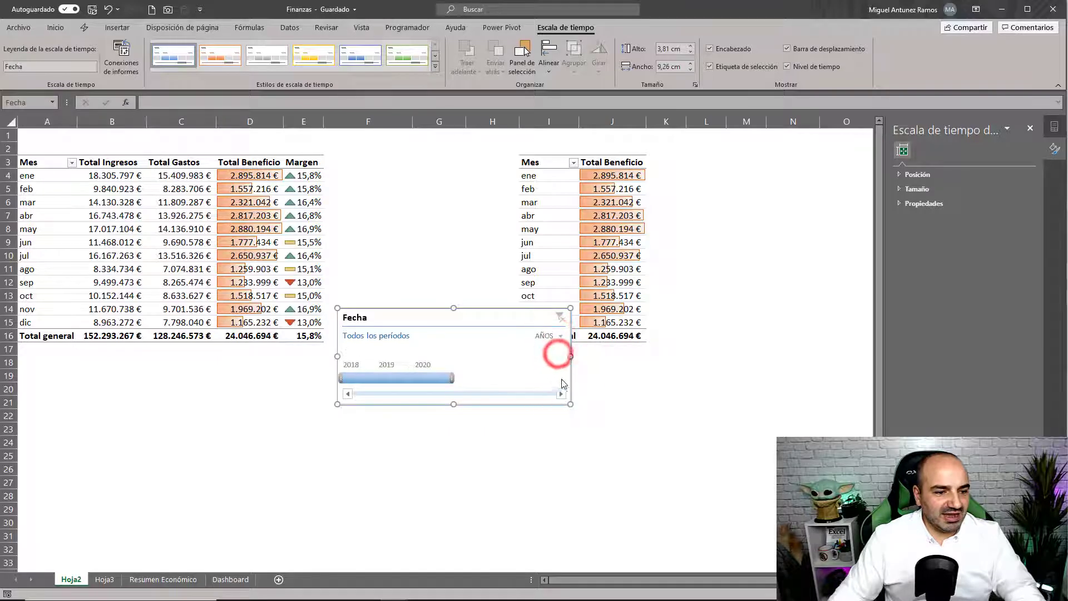
{"action": "left_click_drag", "start_coordinate": [567, 356], "coordinate": [469, 355]}
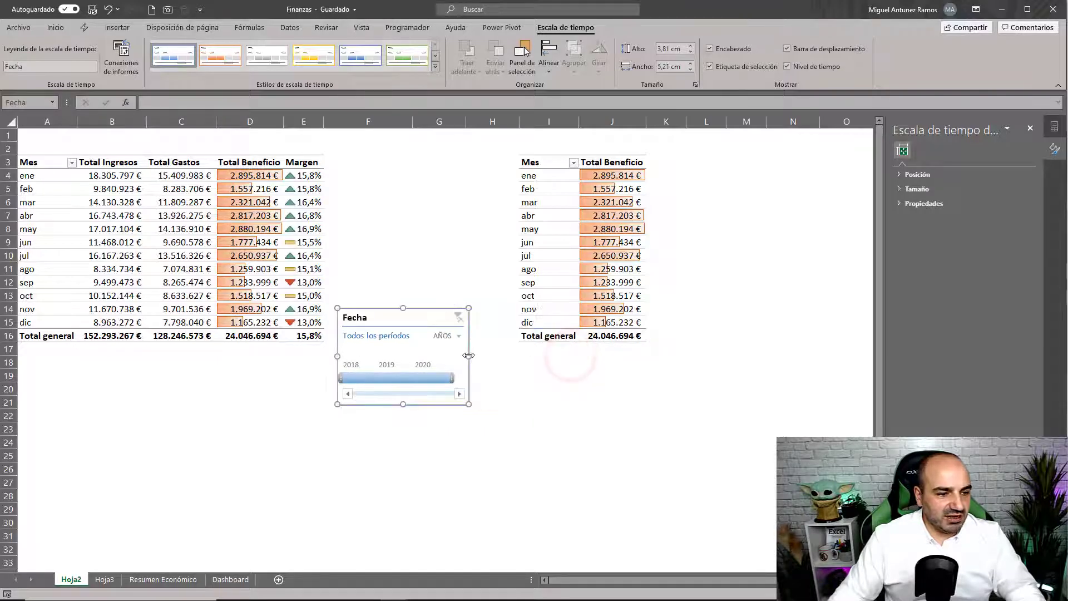
- Move the timeline to the Dashboard's orange panel above the País slicer, widened to fill it
{"action": "key", "text": "Delete"}
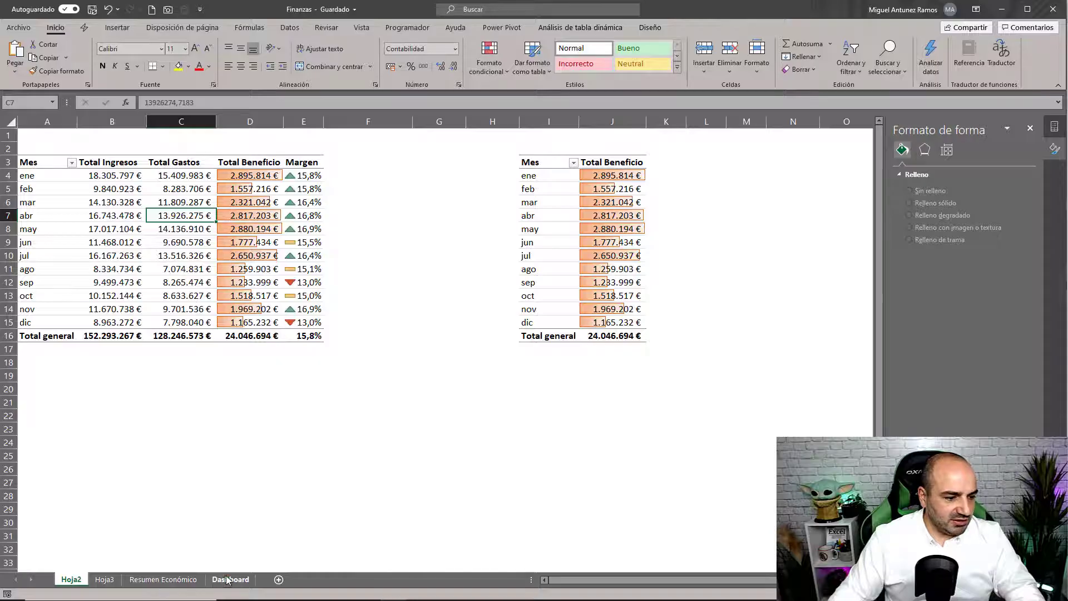
{"action": "left_click", "coordinate": [227, 580]}
{"action": "left_click", "coordinate": [666, 225]}
{"action": "key", "text": "ctrl+v"}
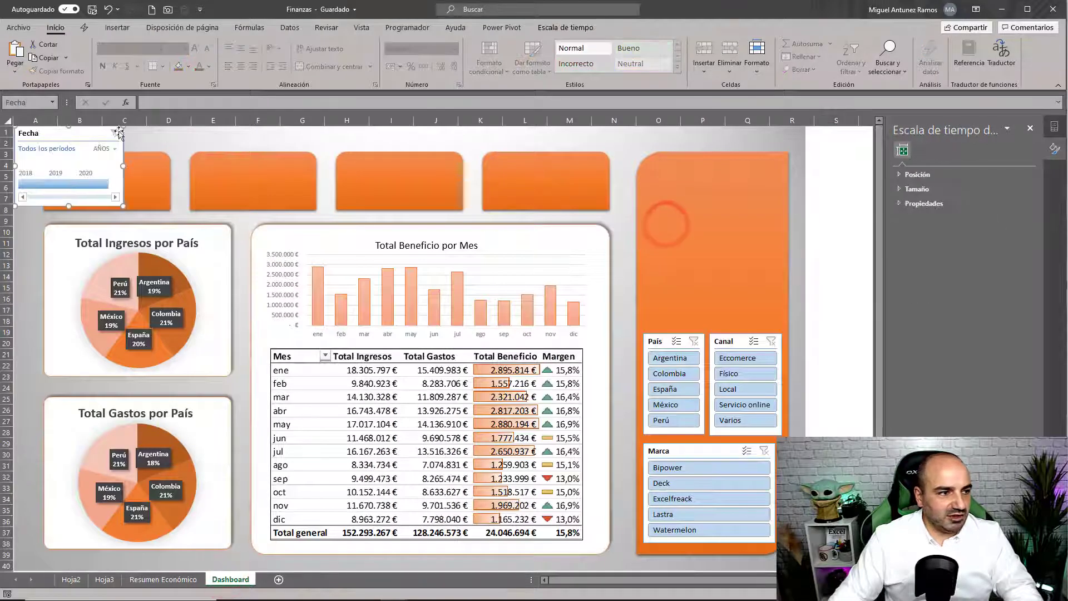
{"action": "left_click_drag", "start_coordinate": [119, 133], "coordinate": [706, 245]}
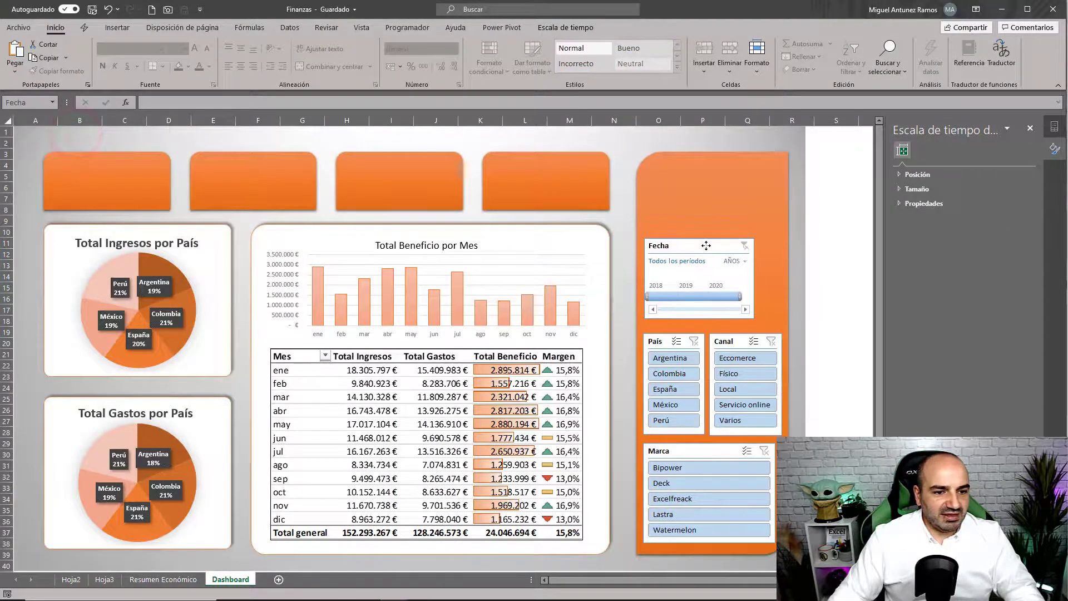
{"action": "mouse_move", "coordinate": [753, 280]}
{"action": "left_mouse_down"}
{"action": "mouse_move", "coordinate": [779, 278]}
{"action": "mouse_move", "coordinate": [729, 264]}
{"action": "left_mouse_up"}
{"action": "left_click", "coordinate": [740, 341]}
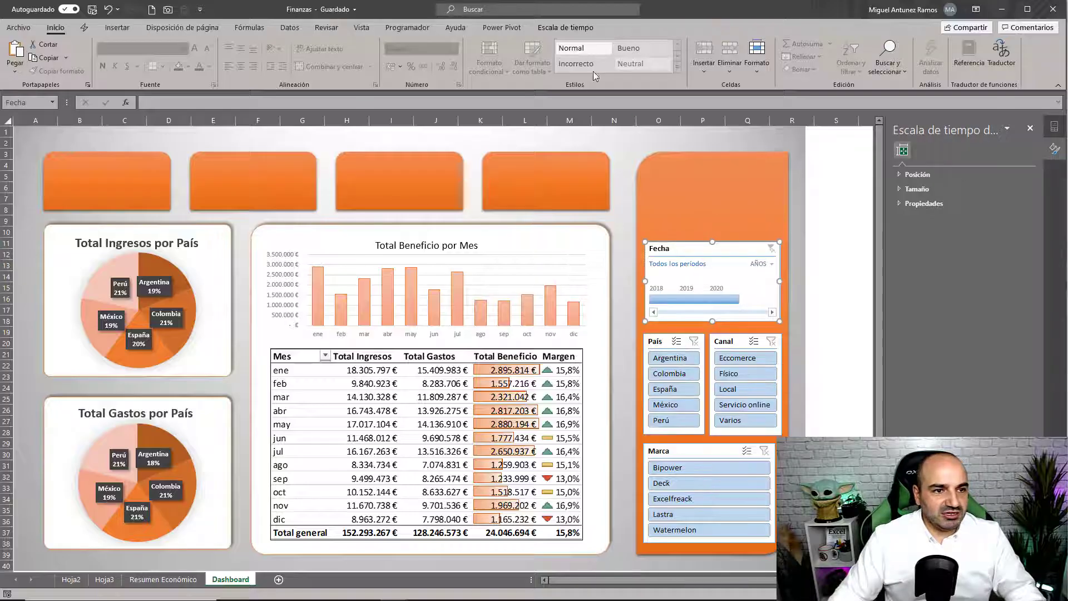
{"action": "left_click", "coordinate": [575, 29]}
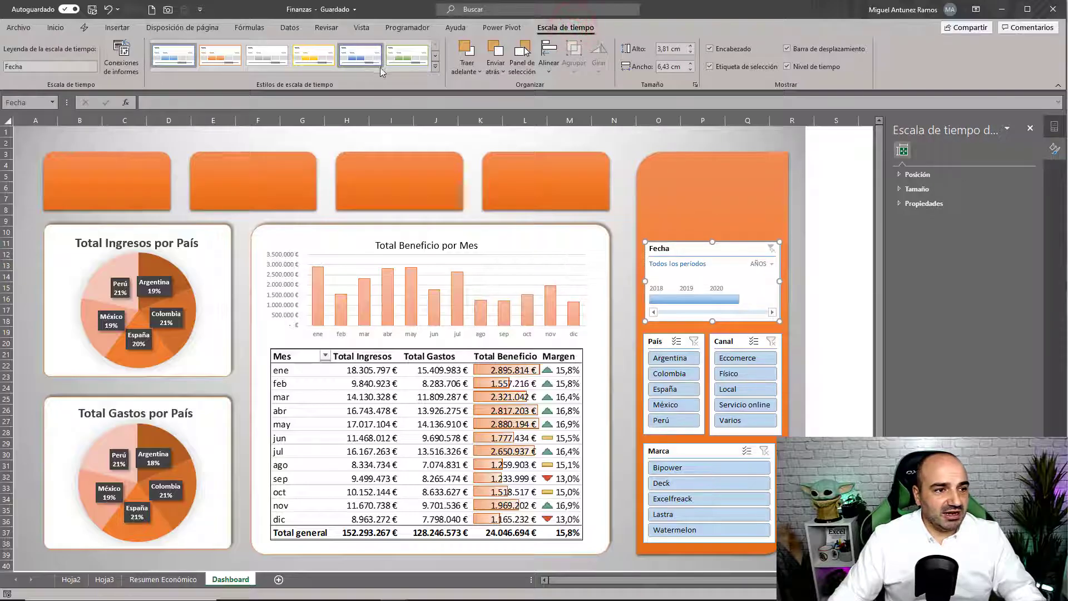
- Apply the orange style to the Fecha timeline and the País, Canal and Marca slicers
{"action": "left_click", "coordinate": [435, 69]}
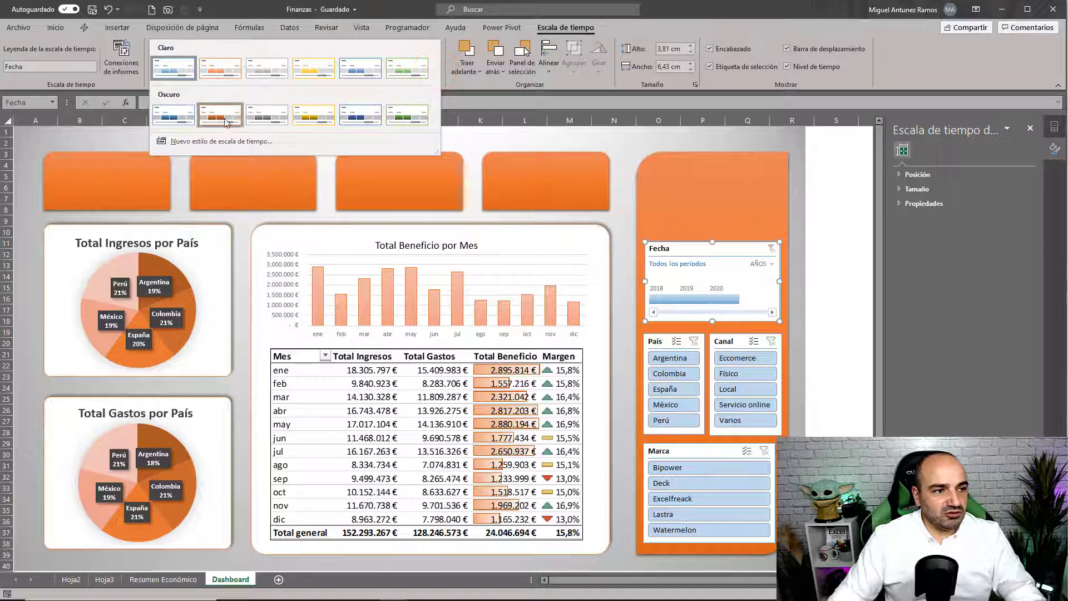
{"action": "left_click", "coordinate": [226, 72]}
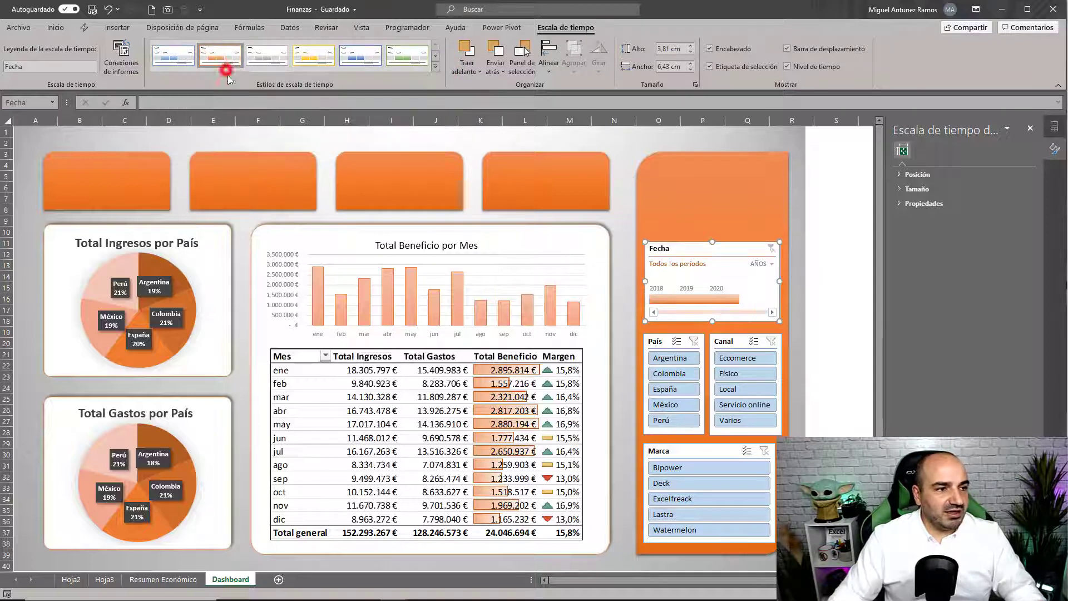
{"action": "left_click", "coordinate": [667, 341]}
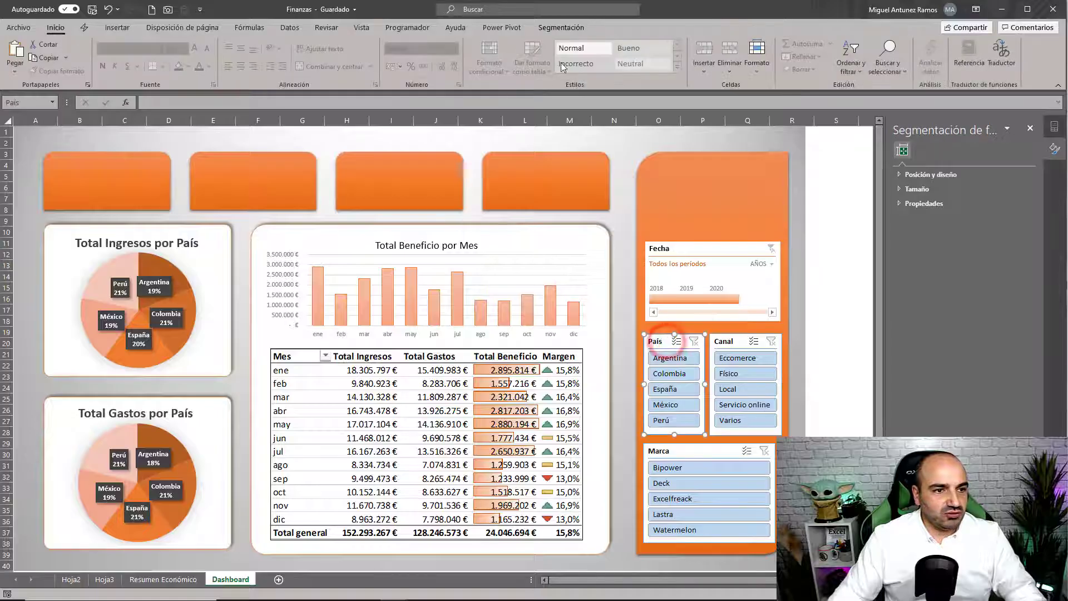
{"action": "left_click", "coordinate": [552, 26]}
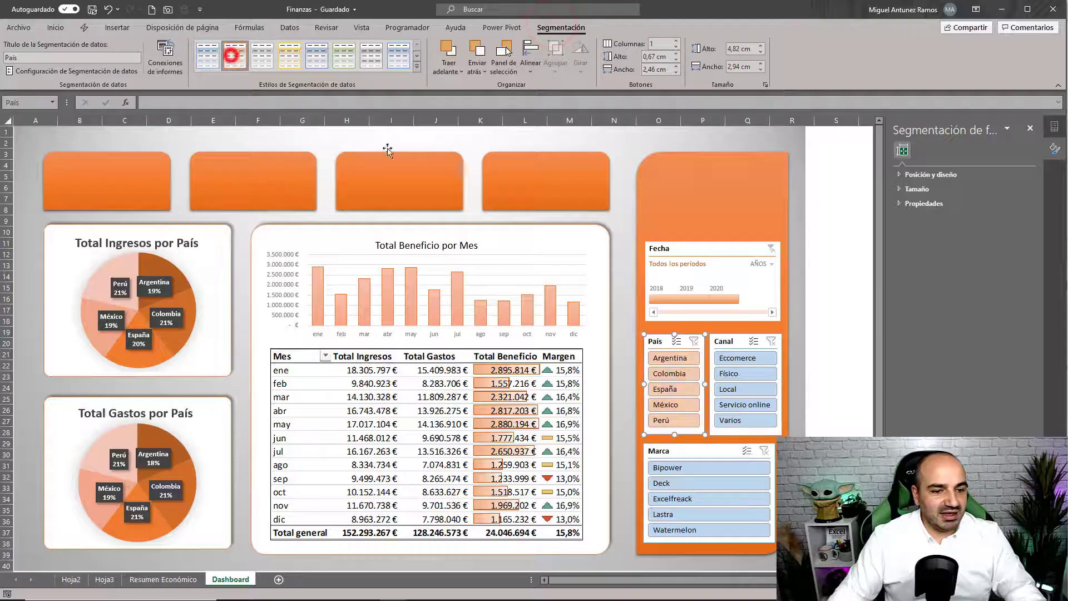
{"action": "left_click", "coordinate": [724, 341]}
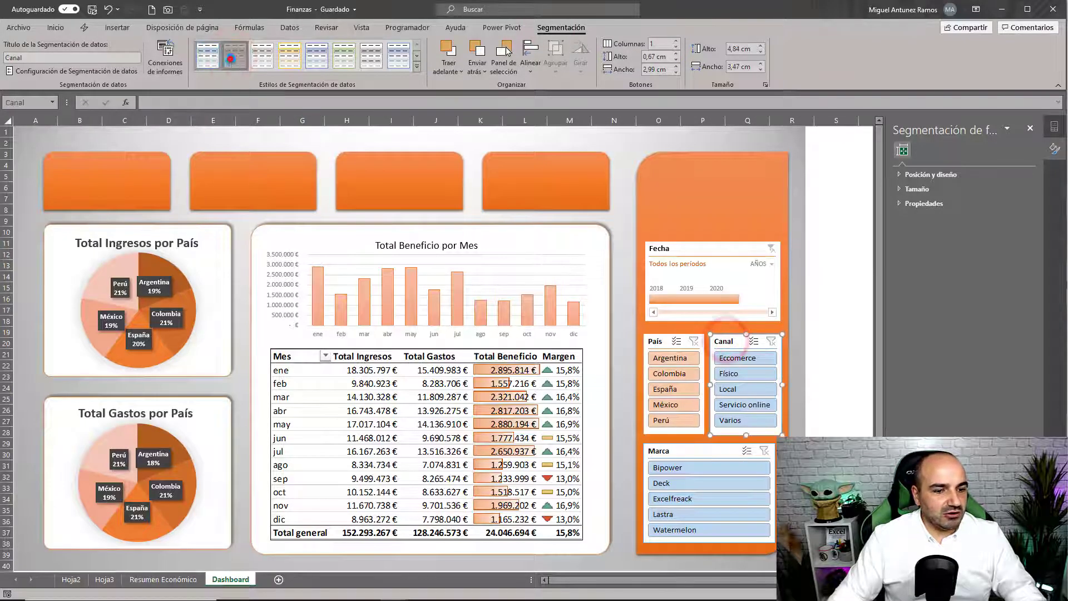
{"action": "left_click", "coordinate": [695, 447]}
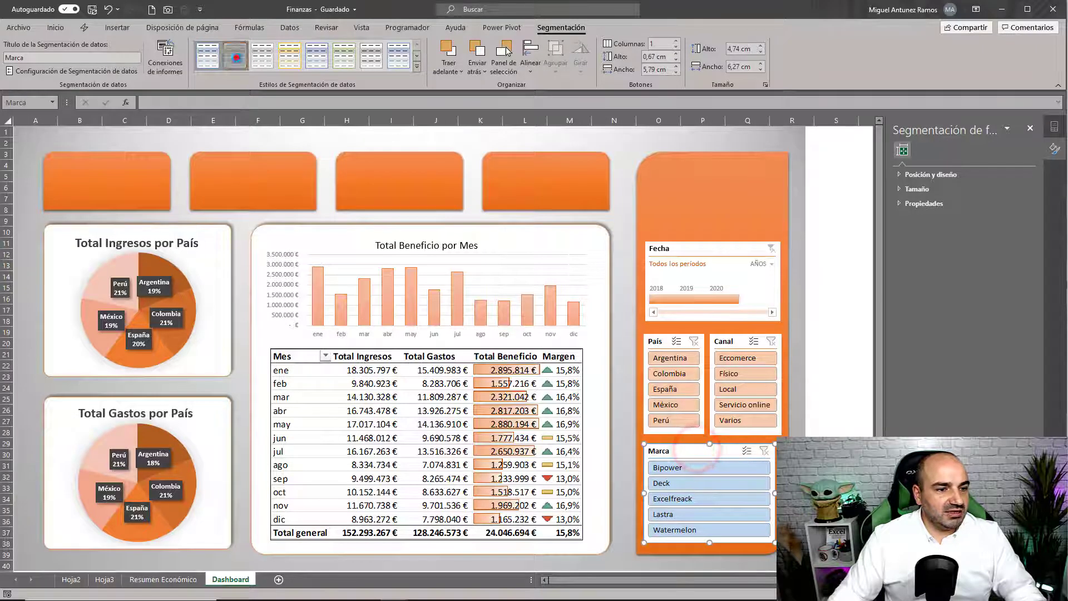
{"action": "left_click", "coordinate": [236, 57]}
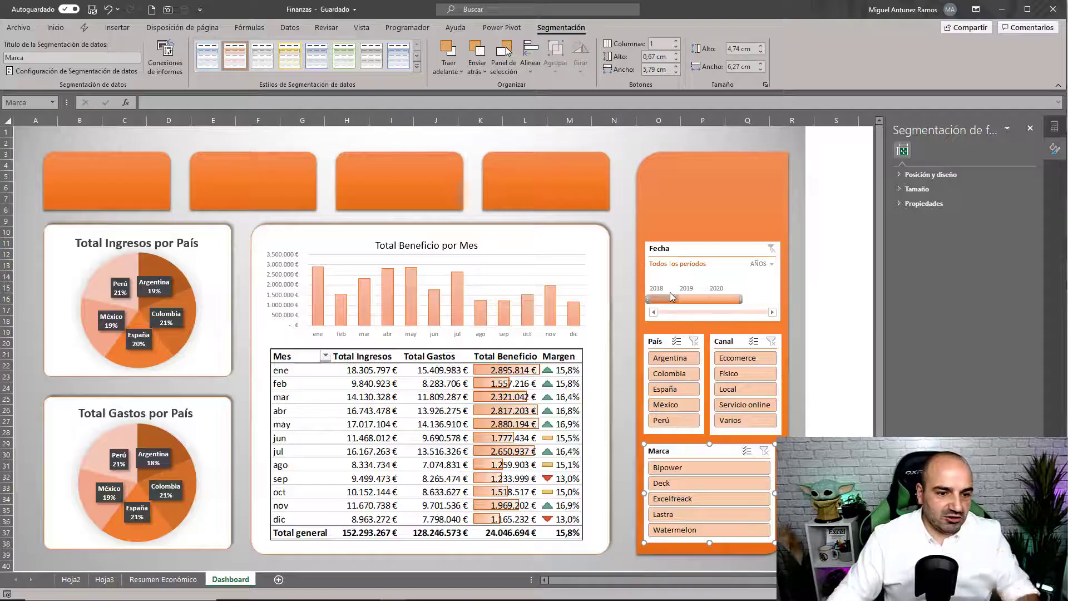
- Test the timeline by filtering to 2019, then clear it back to all periods
{"action": "left_click", "coordinate": [695, 299]}
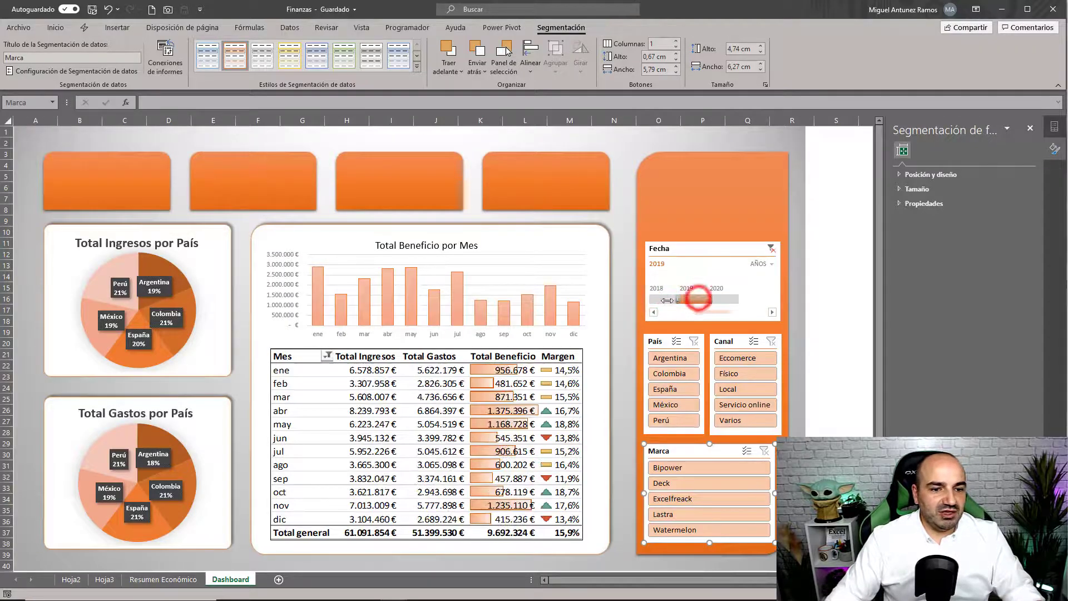
{"action": "left_click", "coordinate": [659, 299]}
{"action": "left_click", "coordinate": [771, 249]}
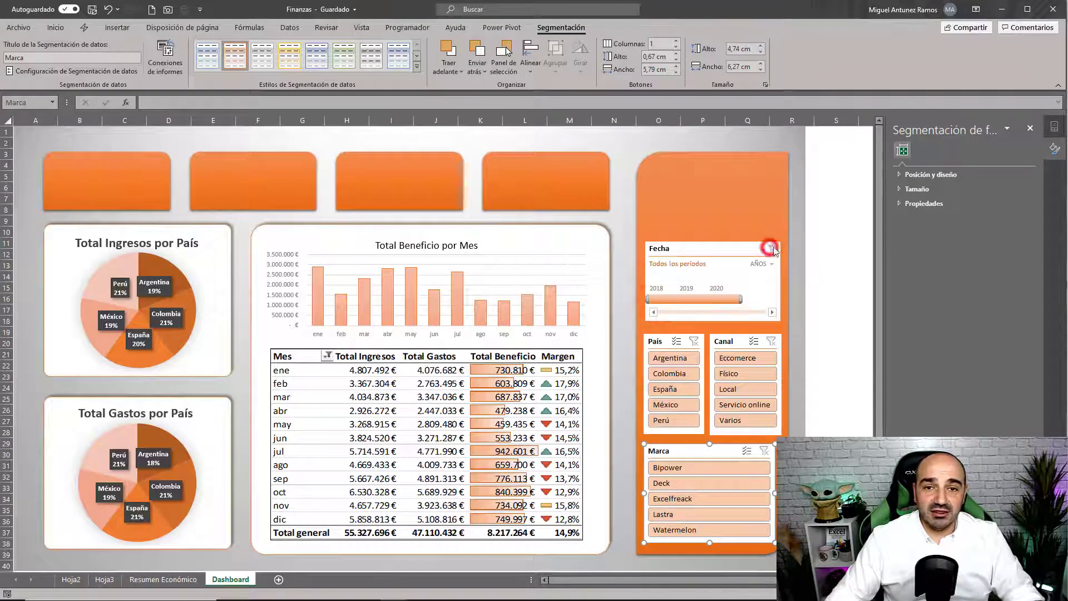
{"action": "left_click", "coordinate": [703, 250]}
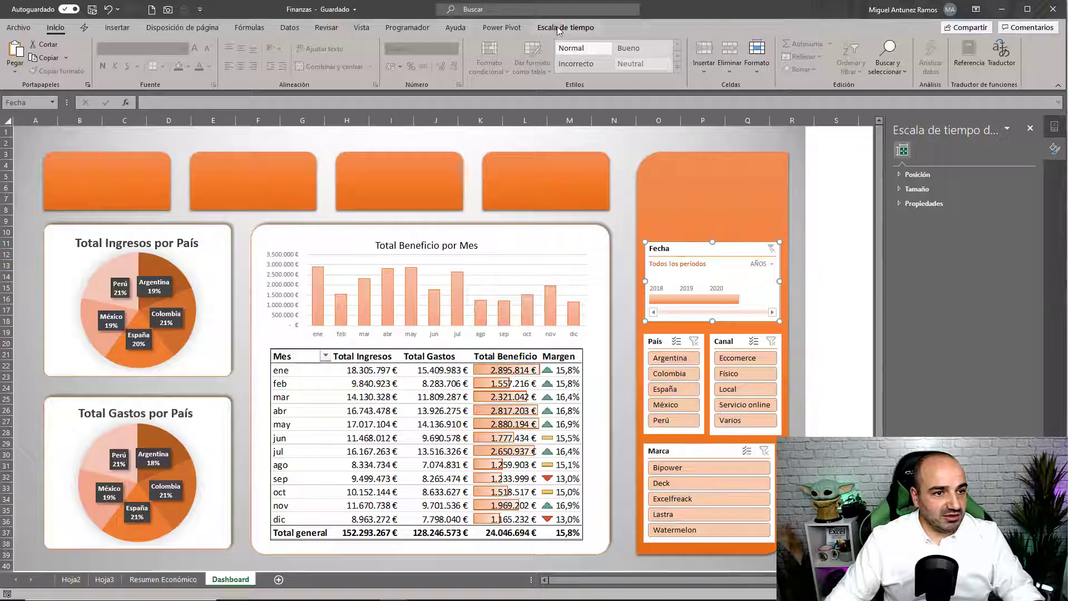
- Connect the Fecha timeline to TablaDinámica8, TablaDinámica10 and TablaDinámica9
{"action": "left_click", "coordinate": [559, 29]}
{"action": "left_click", "coordinate": [124, 55]}
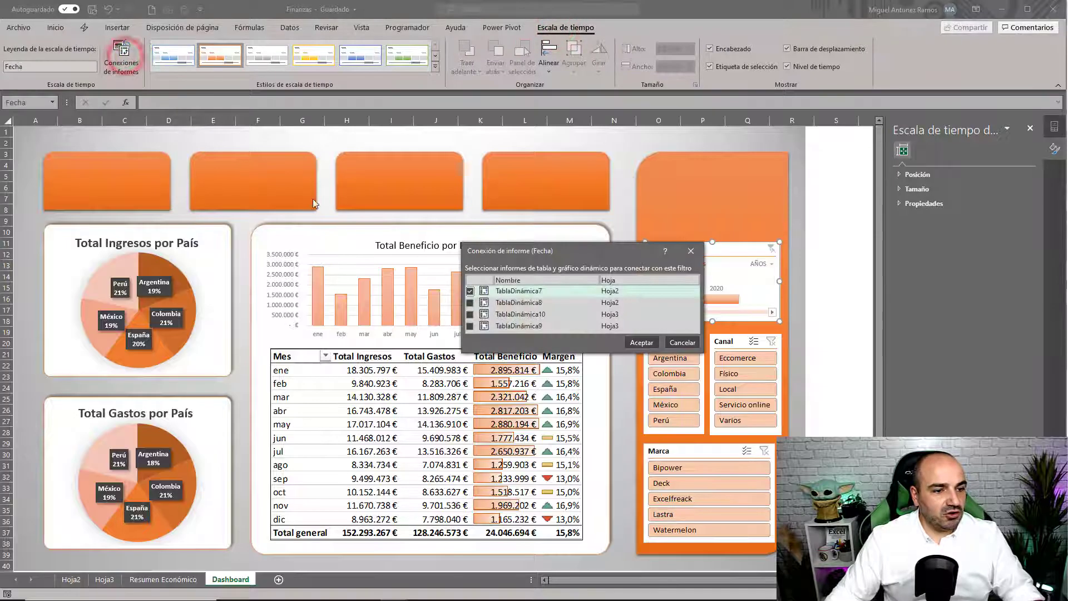
{"action": "left_click", "coordinate": [469, 302]}
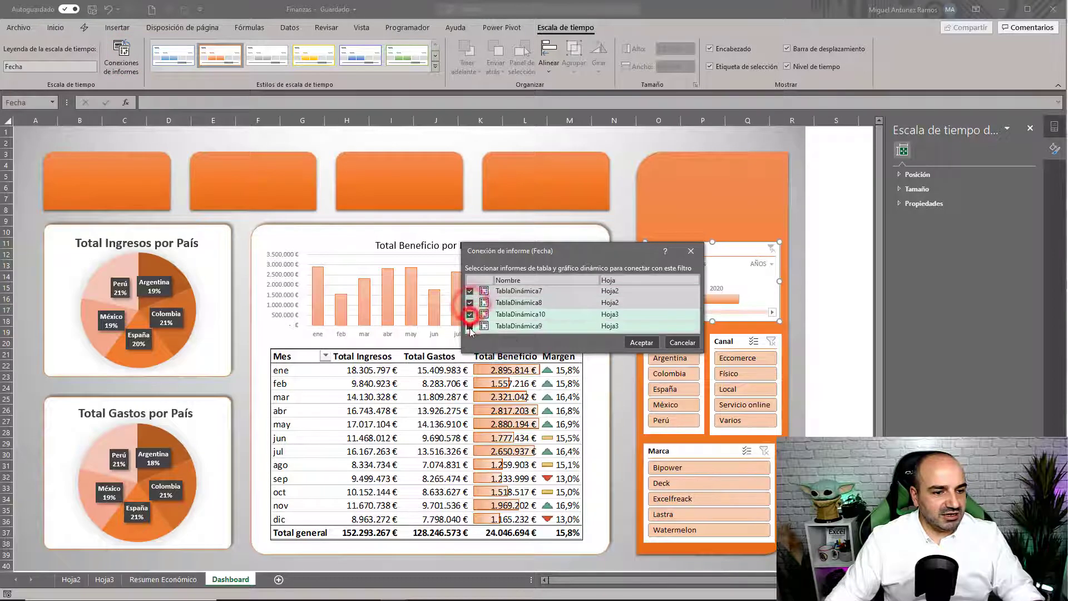
{"action": "left_click", "coordinate": [470, 313]}
{"action": "left_click", "coordinate": [470, 325]}
{"action": "left_click", "coordinate": [642, 343]}
- Add TablaDinámica10 and TablaDinámica9 to the País slicer's report connections
{"action": "left_click", "coordinate": [665, 342]}
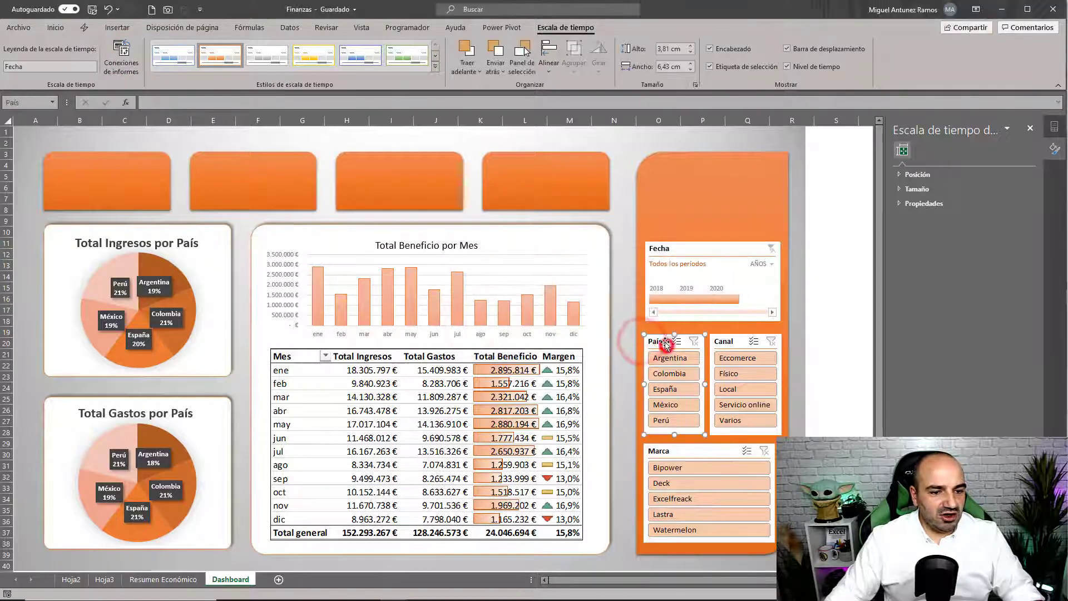
{"action": "left_click", "coordinate": [559, 28]}
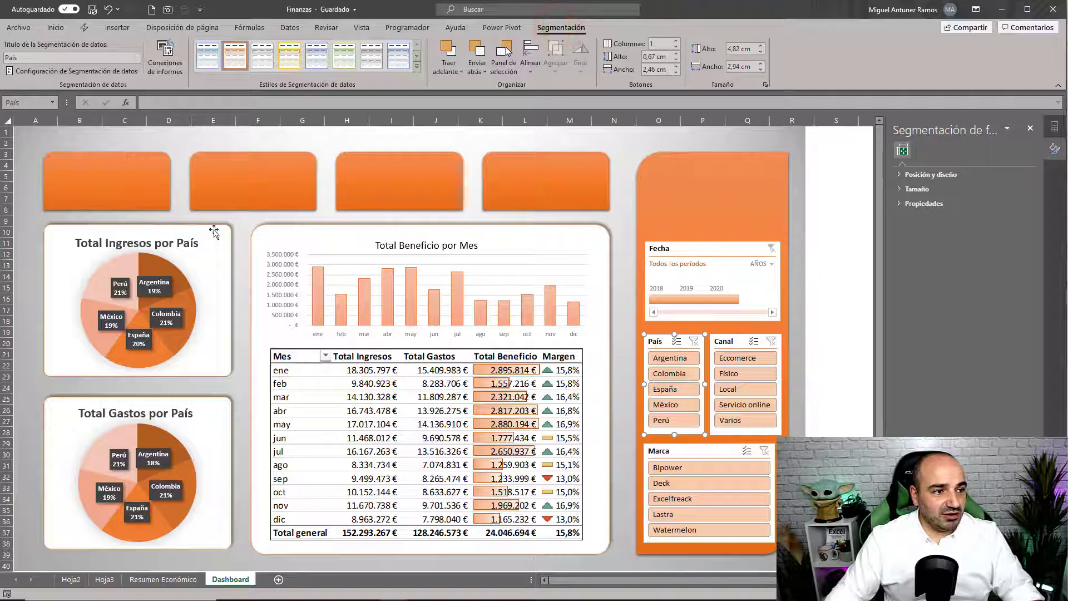
{"action": "left_click", "coordinate": [165, 56]}
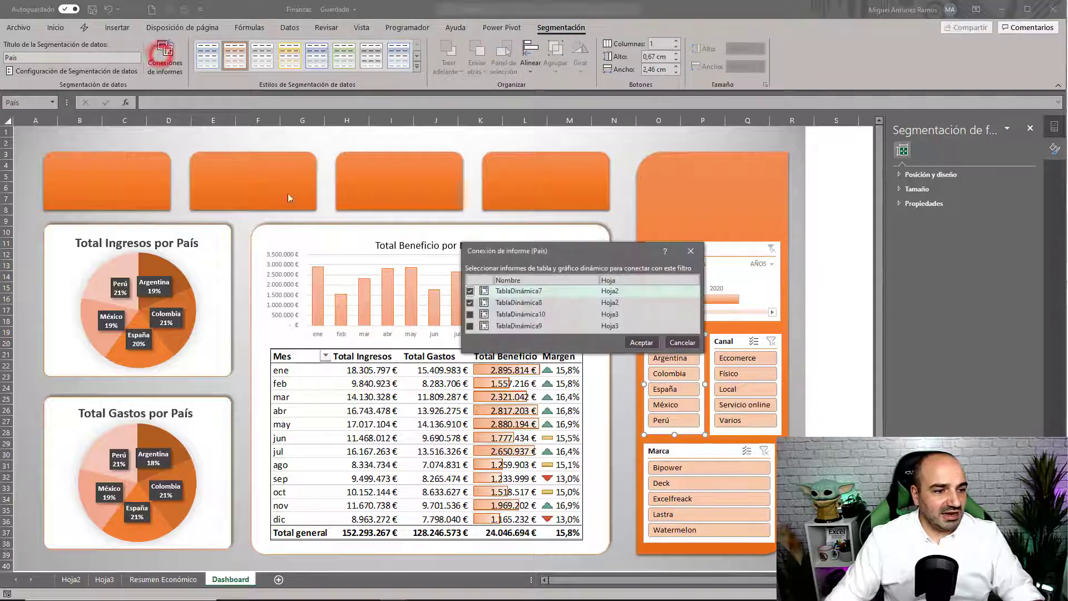
{"action": "left_click", "coordinate": [470, 314]}
{"action": "left_click", "coordinate": [469, 326]}
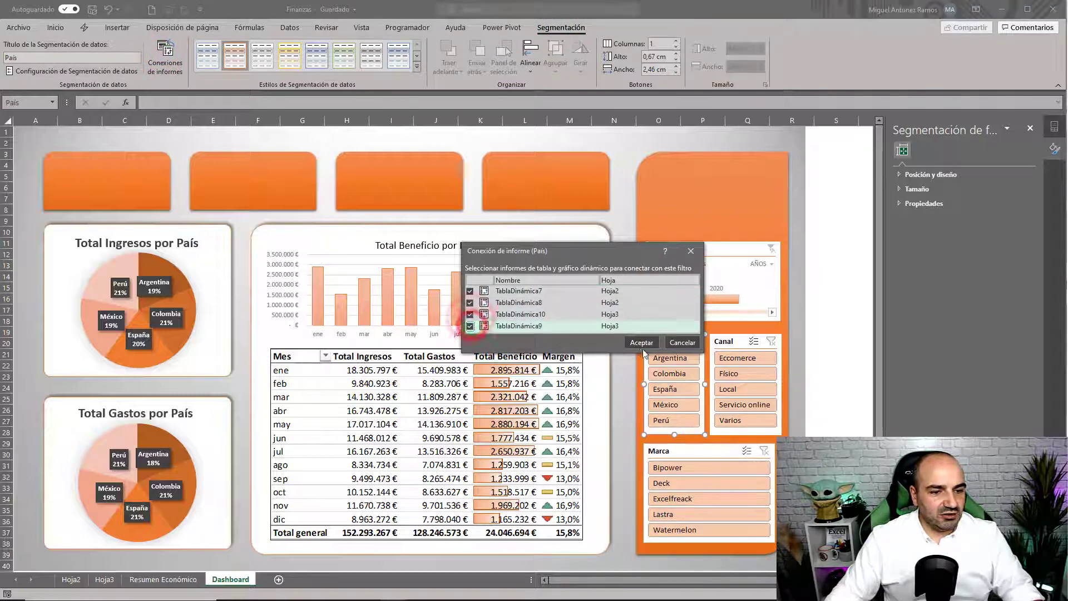
{"action": "left_click", "coordinate": [641, 342]}
- Add TablaDinámica10 and TablaDinámica9 to the Canal slicer's report connections
{"action": "left_click", "coordinate": [724, 341]}
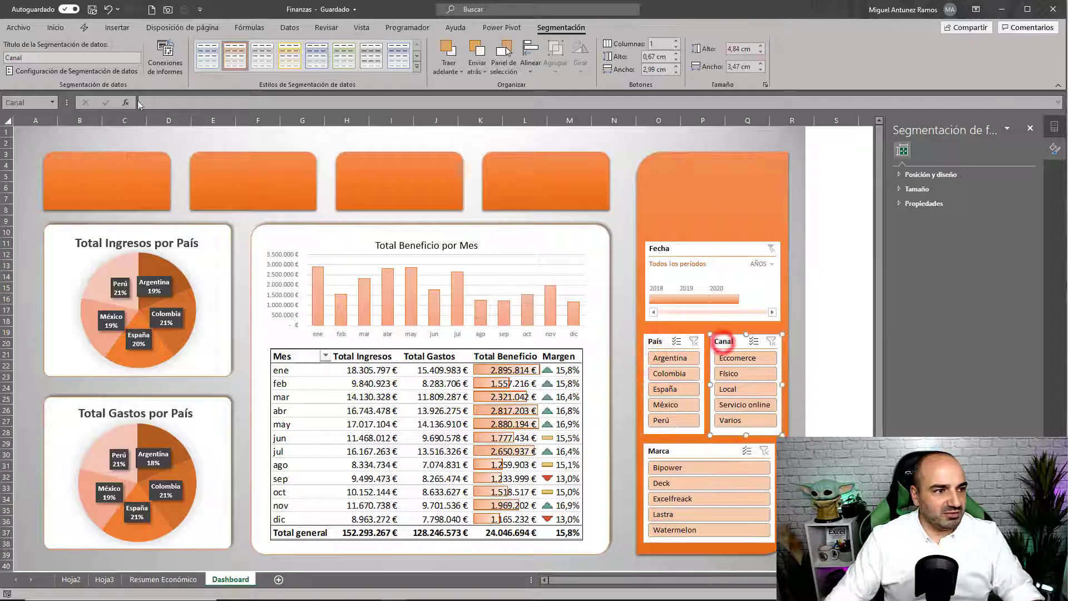
{"action": "left_click", "coordinate": [168, 60]}
{"action": "left_click", "coordinate": [470, 313]}
{"action": "left_click", "coordinate": [470, 325]}
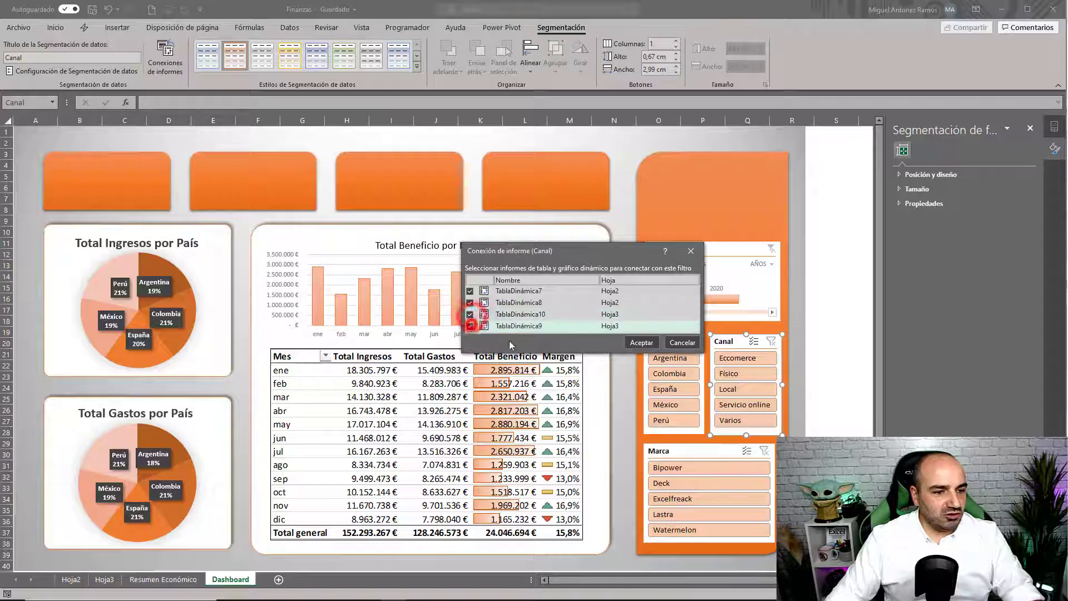
{"action": "left_click", "coordinate": [634, 342]}
- Tick TablaDinámica10 and TablaDinámica9 in the Marca slicer's report connections
{"action": "left_click", "coordinate": [675, 448]}
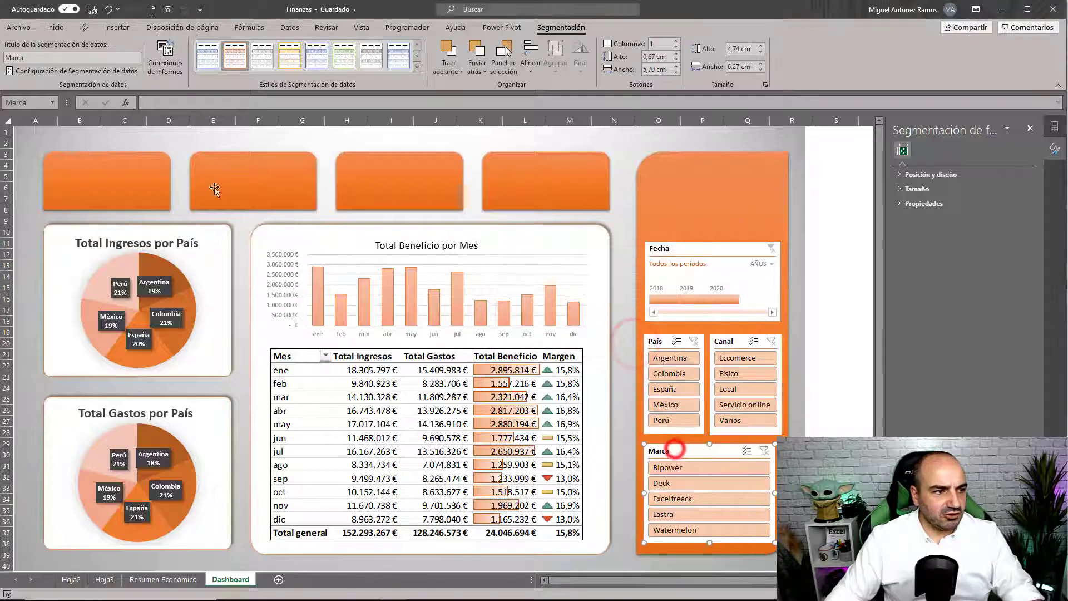
{"action": "left_click", "coordinate": [165, 60]}
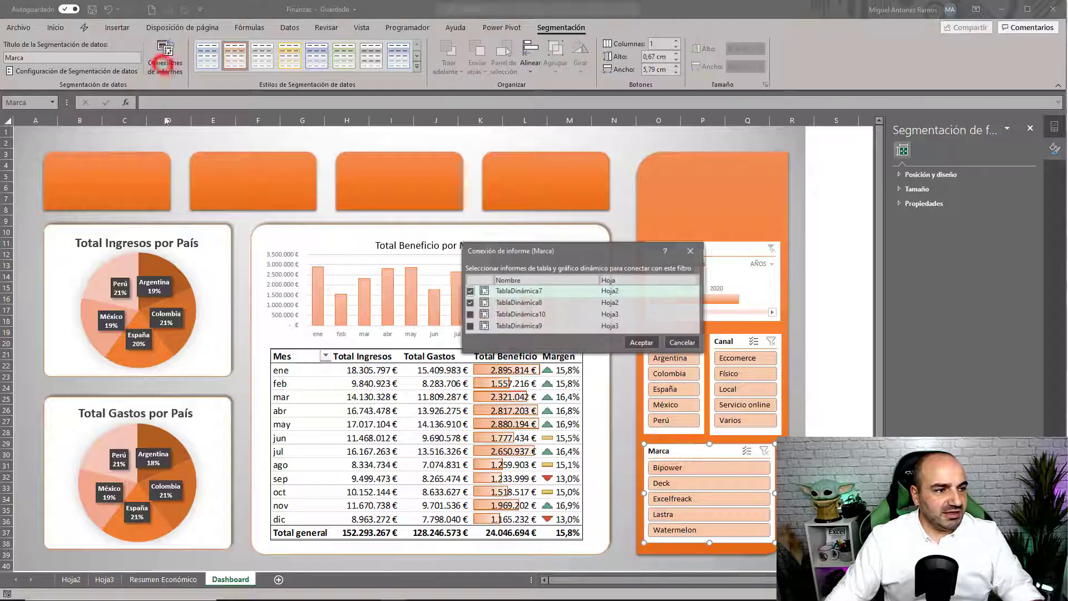
{"action": "left_click", "coordinate": [470, 313]}
{"action": "left_click", "coordinate": [469, 325]}
{"action": "left_click", "coordinate": [636, 342]}
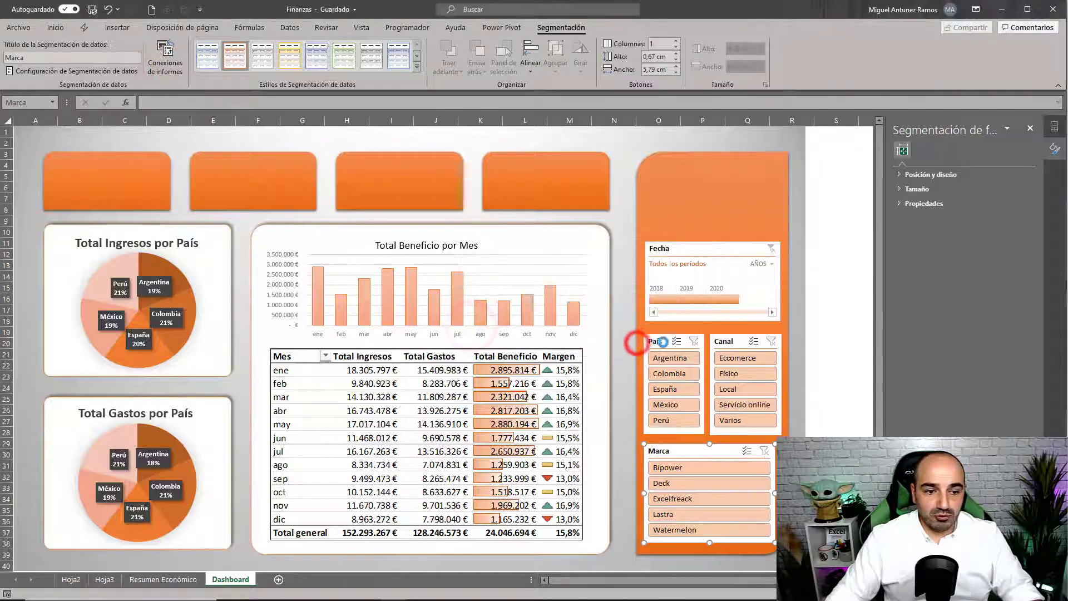
{"action": "left_click_drag", "start_coordinate": [651, 299], "coordinate": [710, 301]}
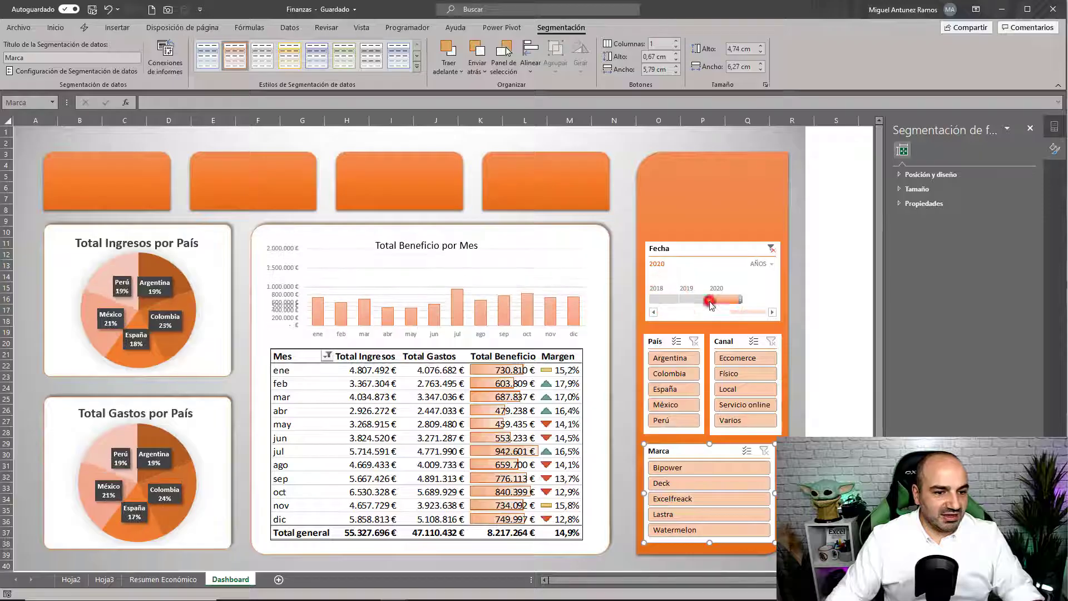
{"action": "left_click", "coordinate": [690, 300]}
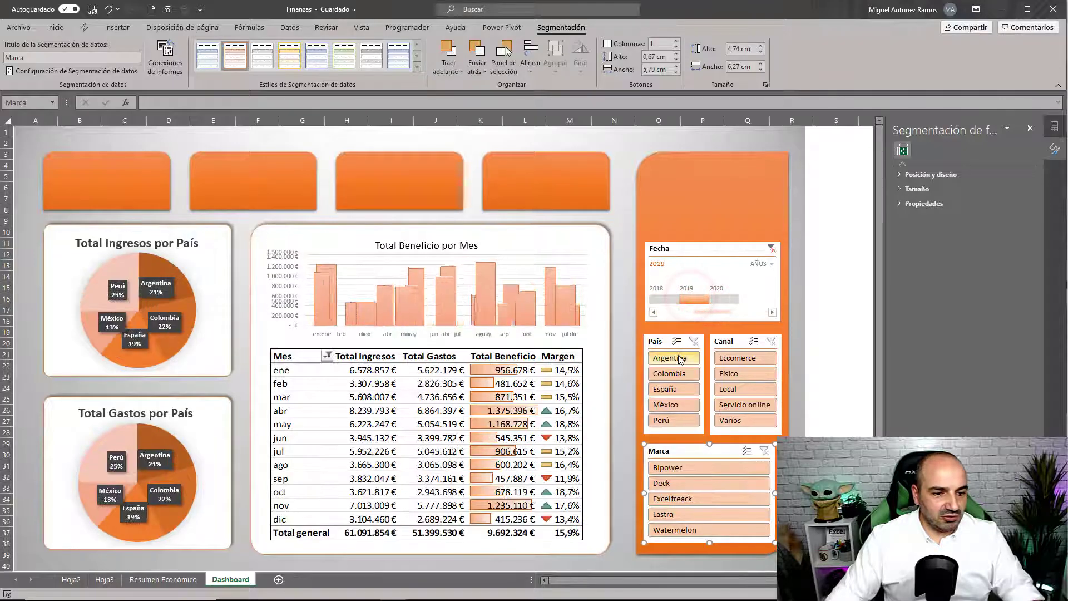
{"action": "left_click_drag", "start_coordinate": [670, 357], "coordinate": [694, 388]}
{"action": "left_click_drag", "start_coordinate": [737, 357], "coordinate": [744, 404]}
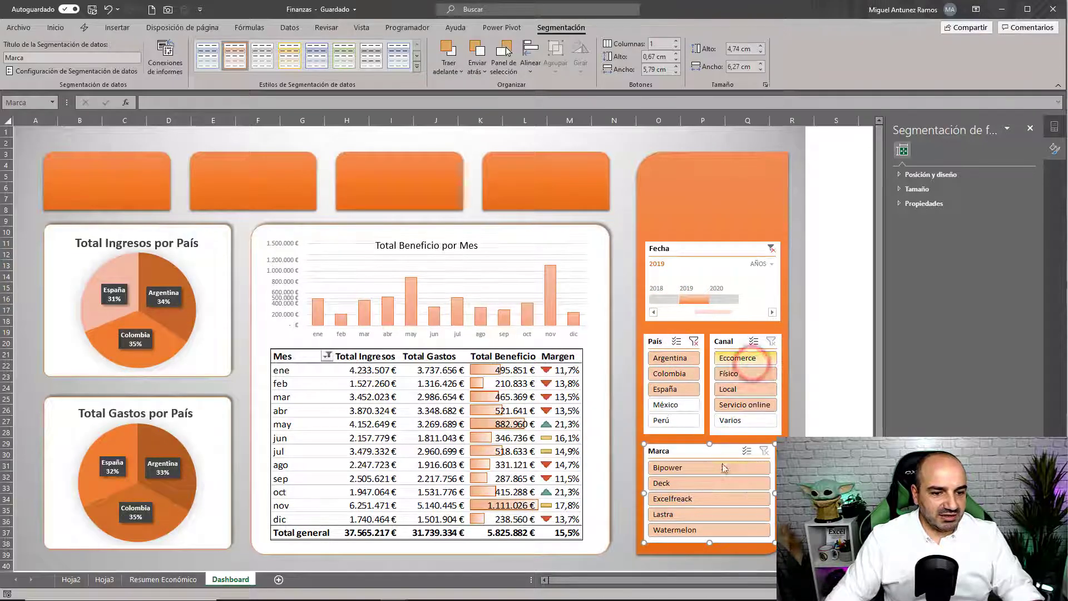
{"action": "left_click", "coordinate": [708, 468]}
{"action": "left_click_drag", "start_coordinate": [705, 485], "coordinate": [707, 499]}
{"action": "left_click", "coordinate": [694, 341]}
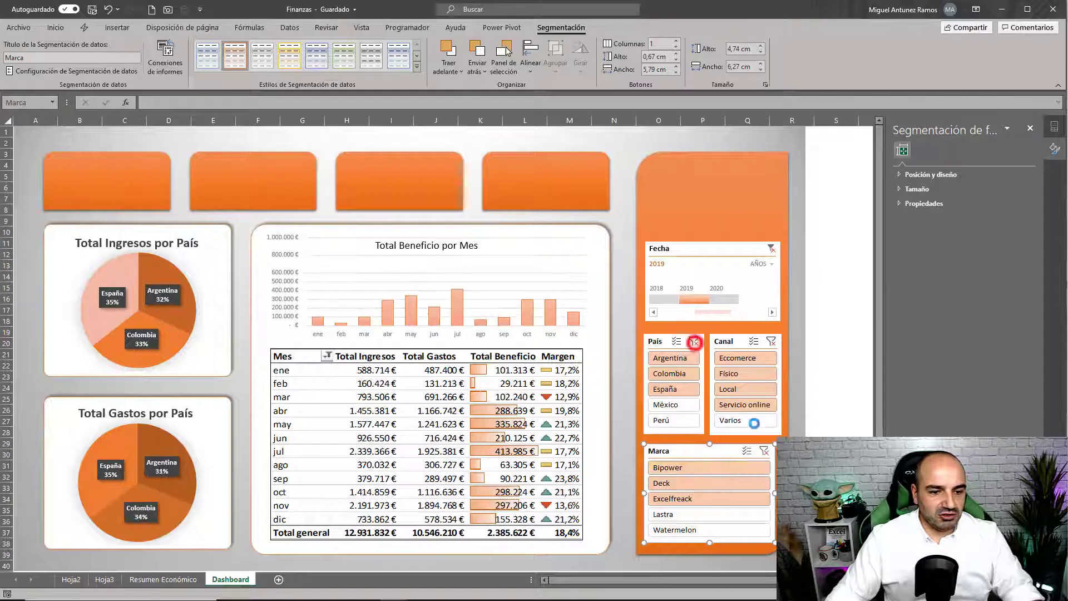
{"action": "left_click", "coordinate": [764, 451]}
{"action": "left_click", "coordinate": [771, 341]}
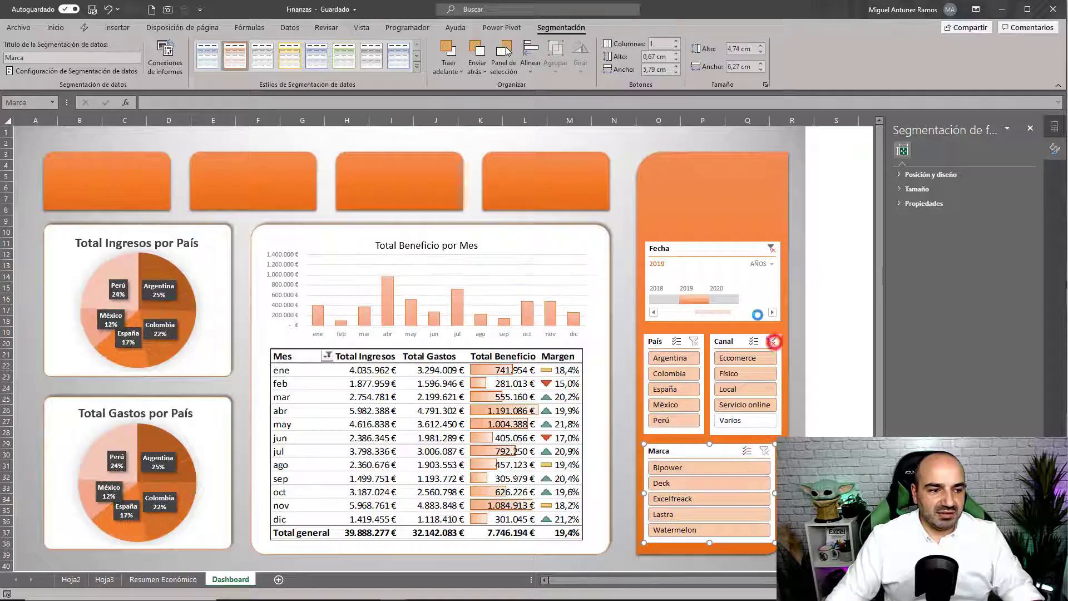
{"action": "left_click", "coordinate": [771, 247]}
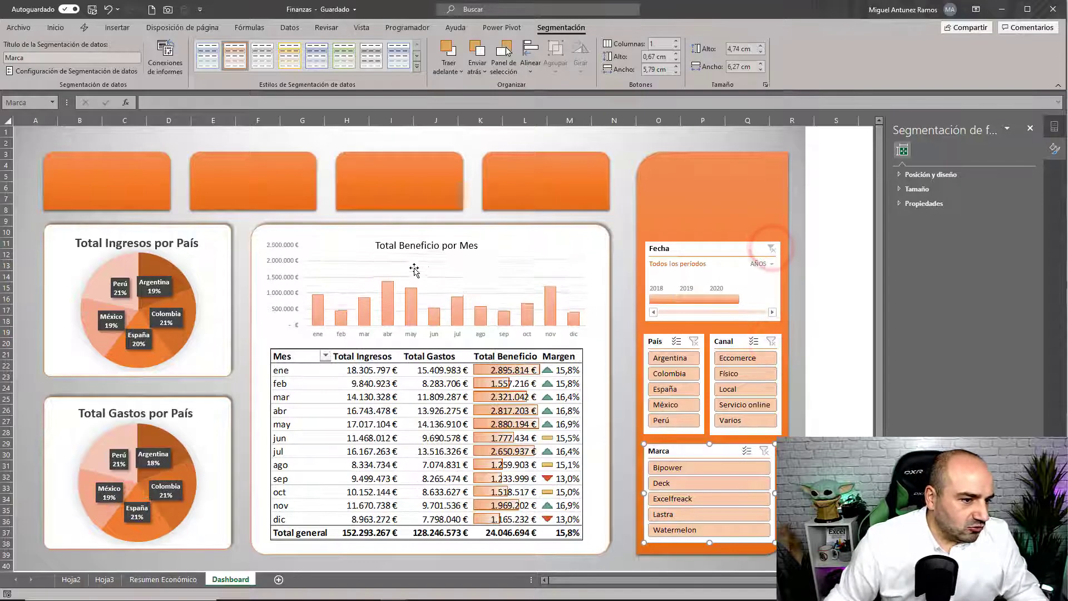
{"action": "left_click", "coordinate": [336, 256]}
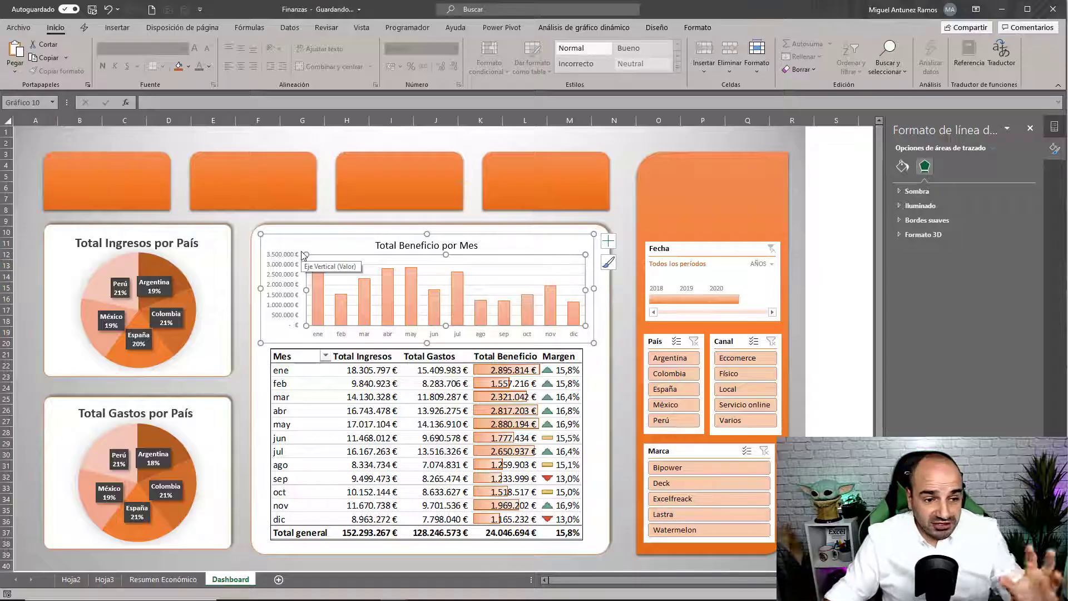
{"action": "left_click", "coordinate": [838, 222]}
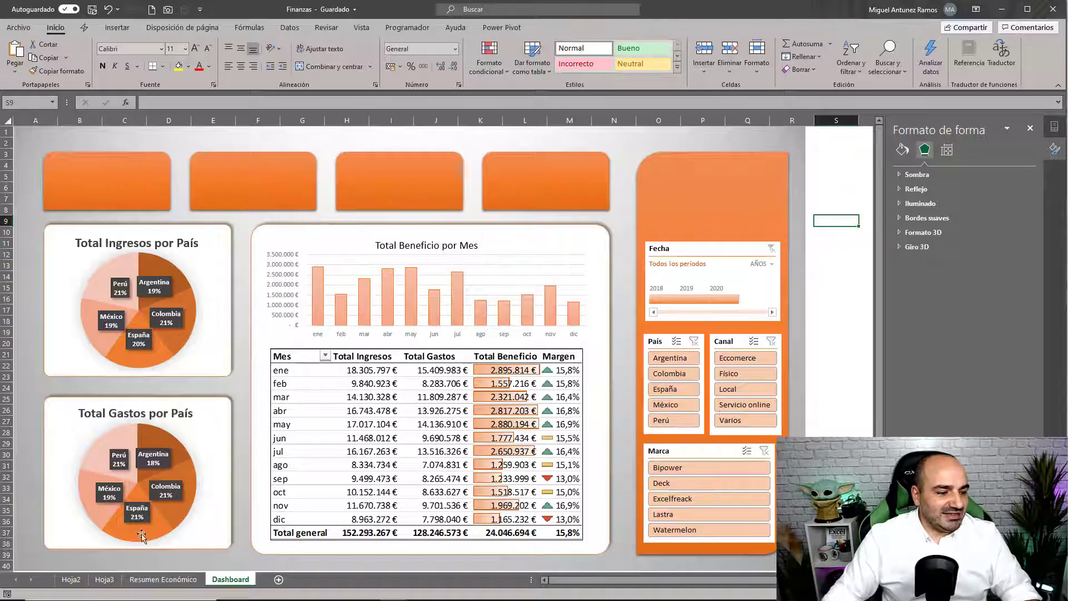
- On Hoja2, draw a text box linked by formula to the total income in B16
{"action": "left_click", "coordinate": [71, 581]}
{"action": "left_click", "coordinate": [291, 421]}
{"action": "left_click", "coordinate": [117, 27]}
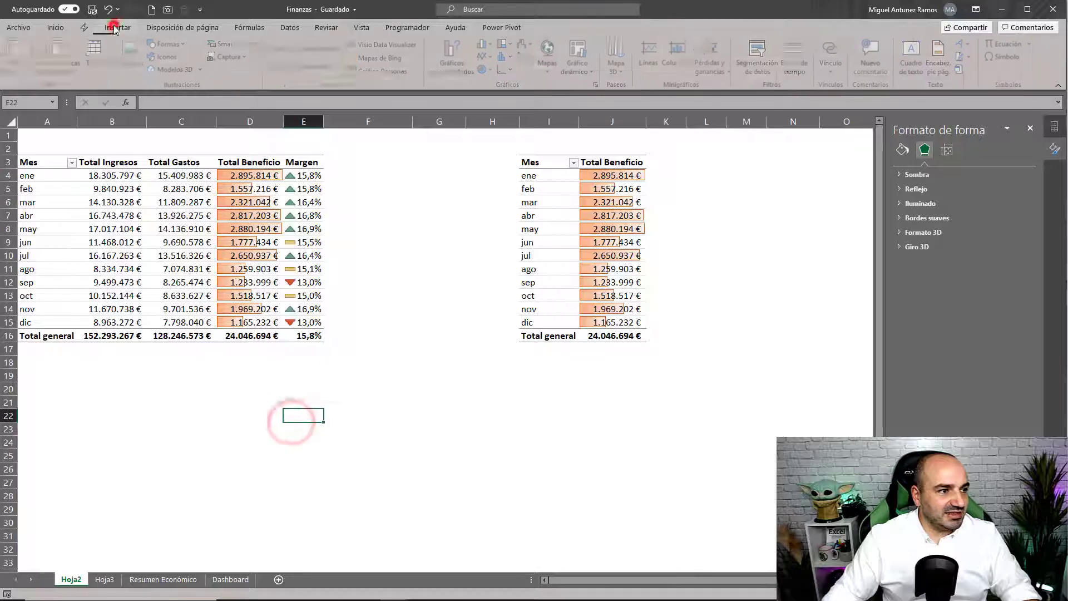
{"action": "left_click", "coordinate": [172, 44]}
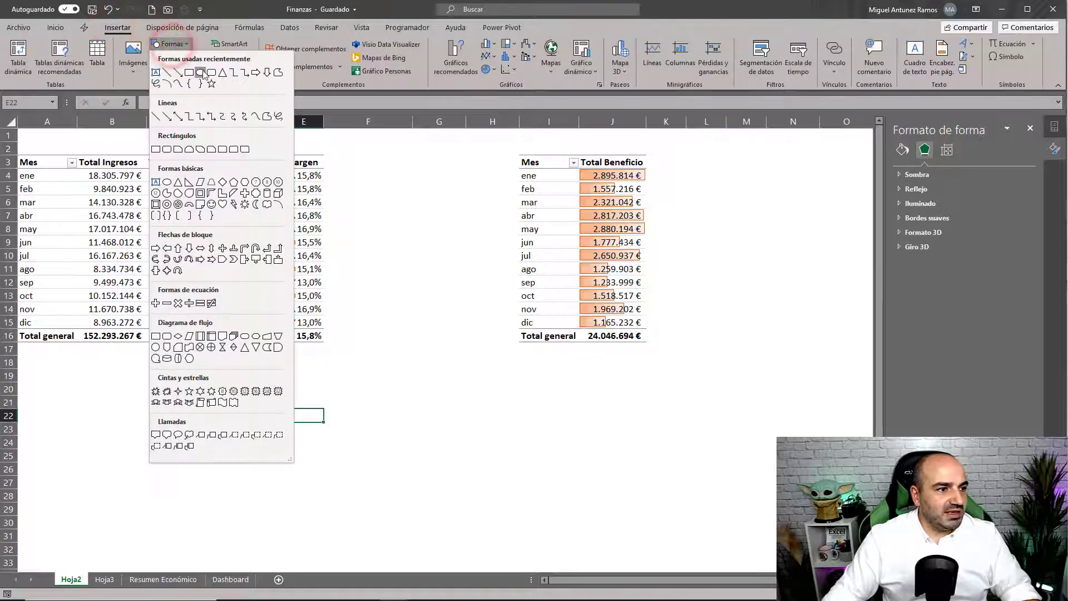
{"action": "left_click", "coordinate": [156, 73]}
{"action": "left_click_drag", "start_coordinate": [147, 374], "coordinate": [250, 430]}
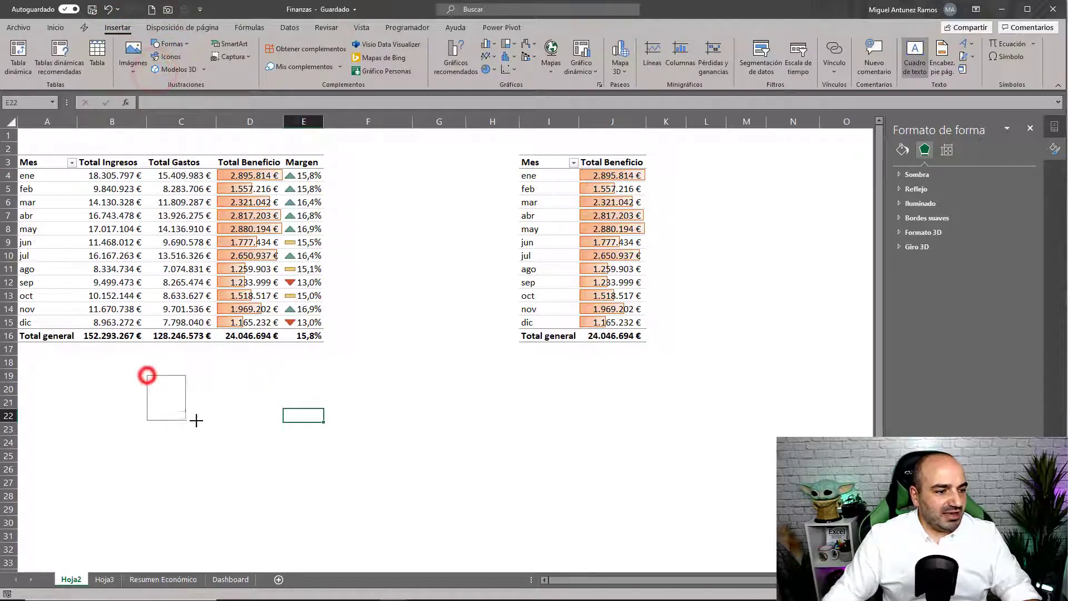
{"action": "left_click", "coordinate": [166, 103]}
{"action": "type", "text": "b16"}
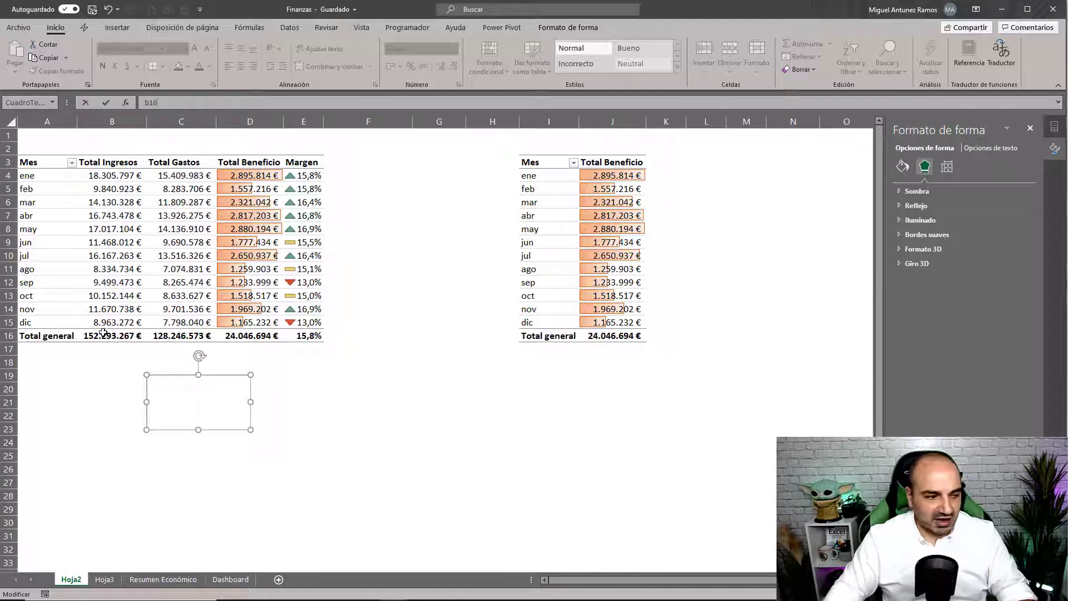
{"action": "key", "text": "Return"}
{"action": "key", "text": "Return"}
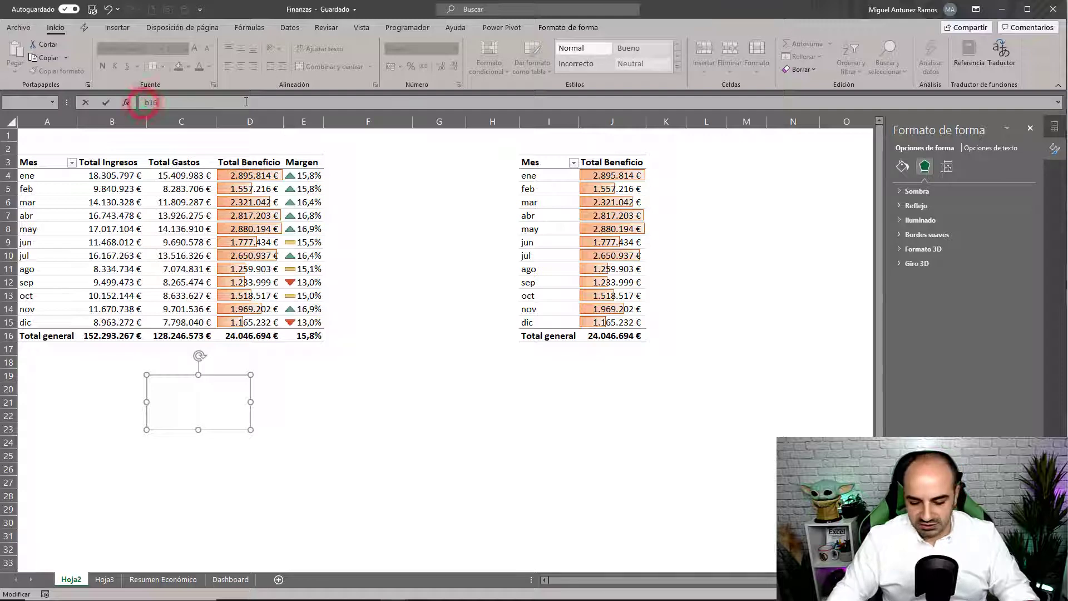
{"action": "type", "text": "="}
{"action": "key", "text": "Return"}
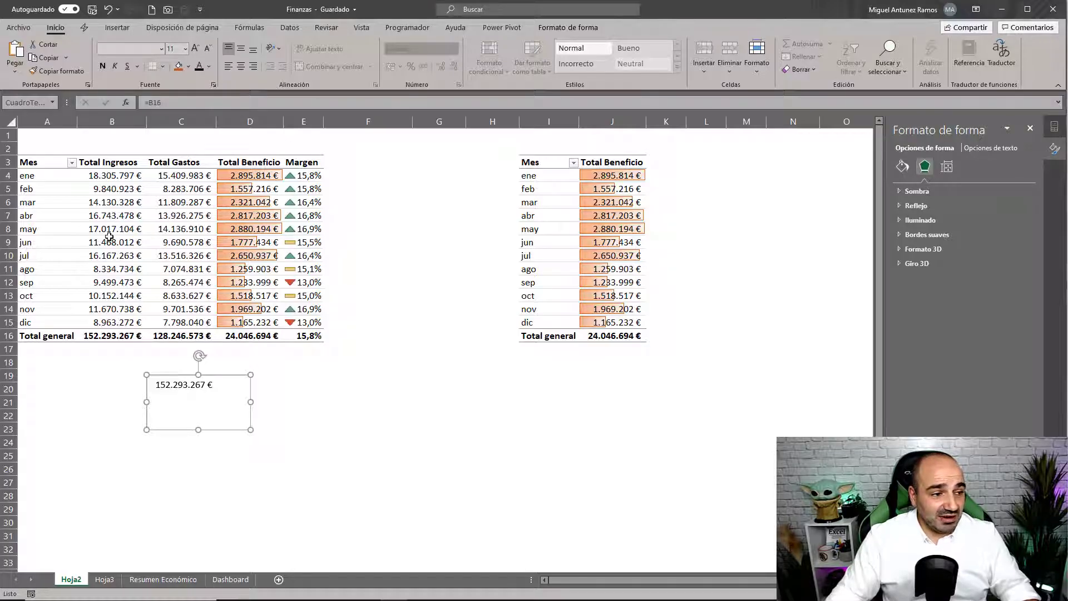
- Test the link with a 2020 filter, delete the text box, clear the filter, and open Resumen Económico
{"action": "mouse_move", "coordinate": [109, 241]}
{"action": "left_click", "coordinate": [231, 579]}
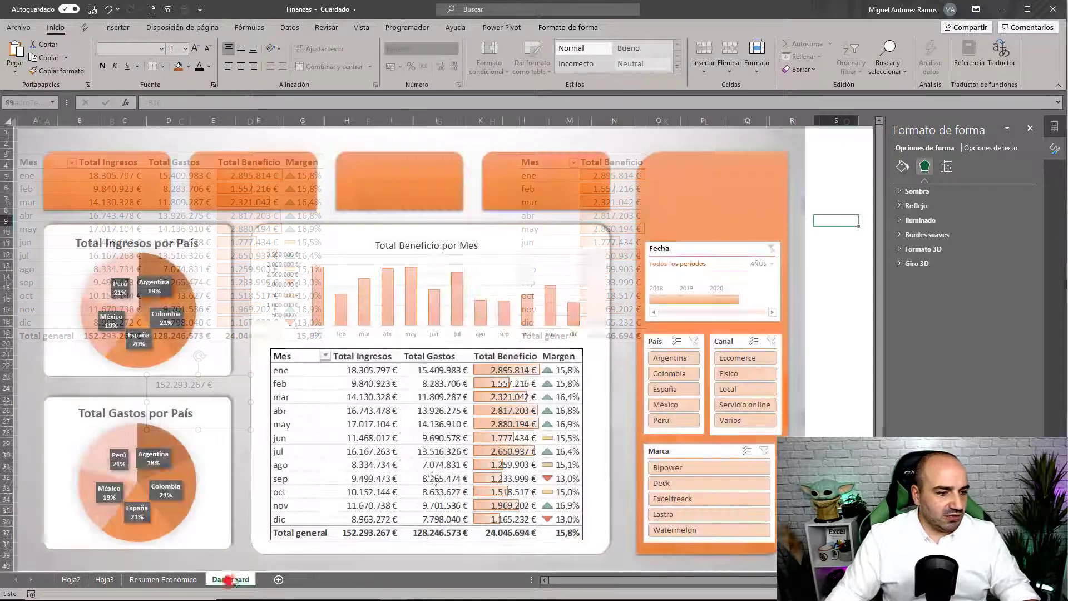
{"action": "left_click", "coordinate": [732, 301]}
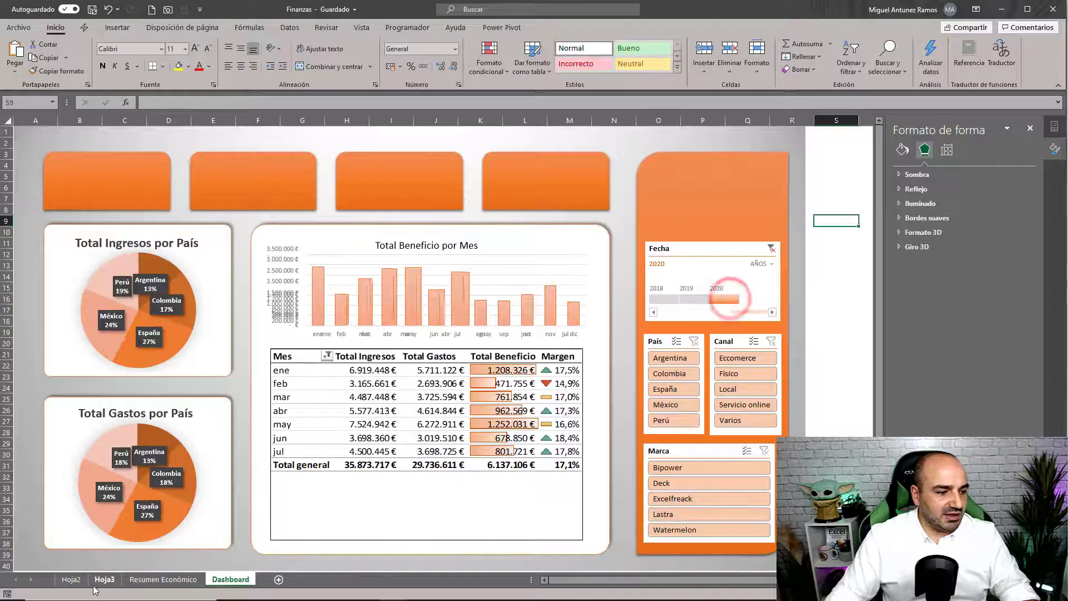
{"action": "left_click", "coordinate": [72, 579]}
{"action": "left_click_drag", "start_coordinate": [169, 395], "coordinate": [184, 363]}
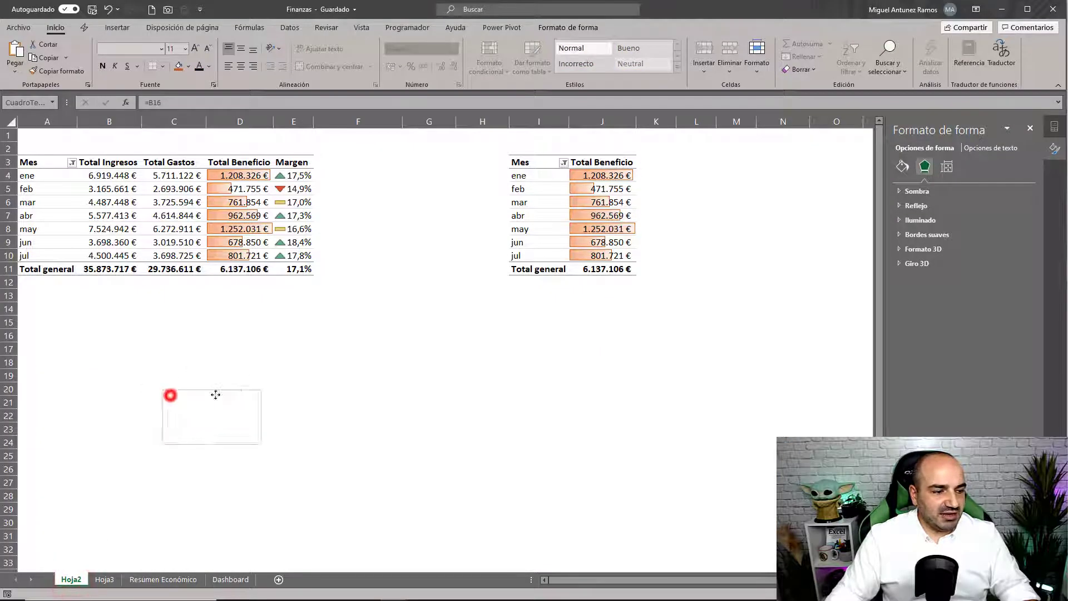
{"action": "key", "text": "Delete"}
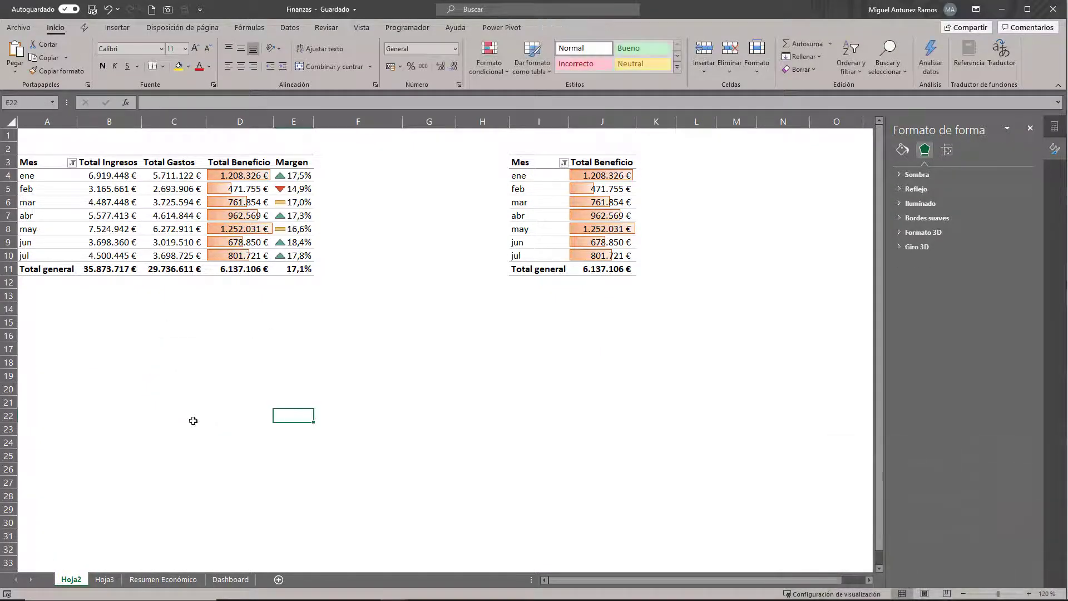
{"action": "left_click", "coordinate": [230, 579]}
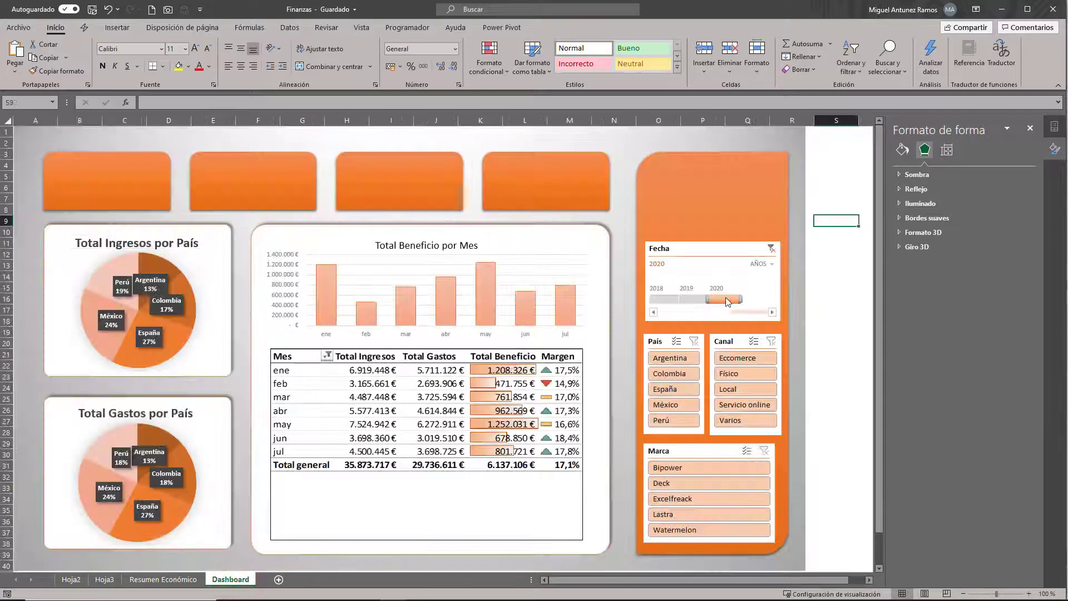
{"action": "left_click", "coordinate": [771, 248]}
{"action": "left_click", "coordinate": [162, 579]}
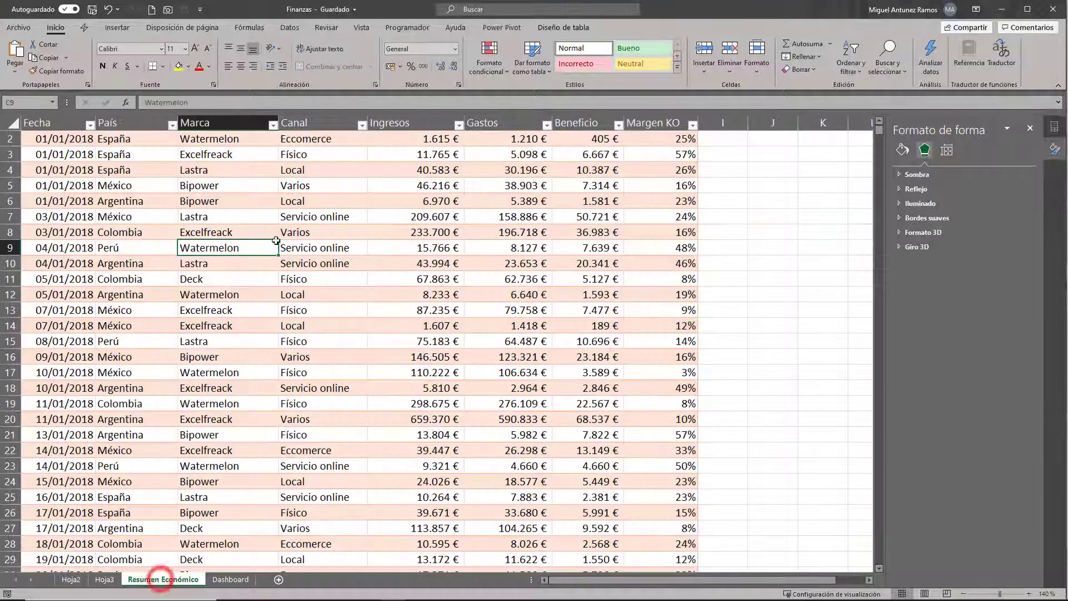
{"action": "left_click", "coordinate": [117, 27]}
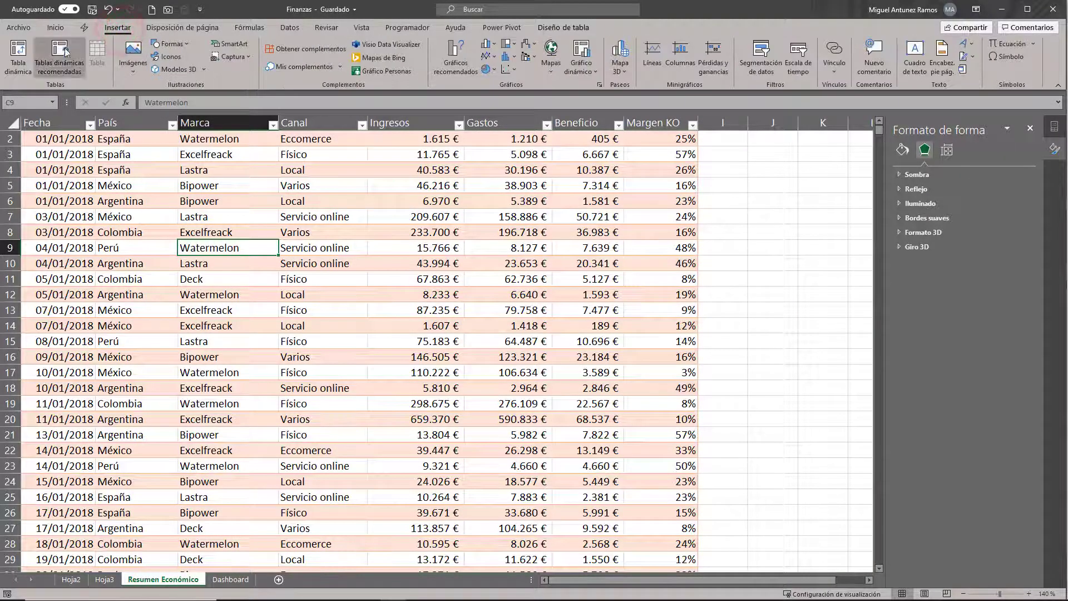
- Create a pivot table from Tabla1 placed on a new worksheet, Hoja4
{"action": "left_click", "coordinate": [12, 57]}
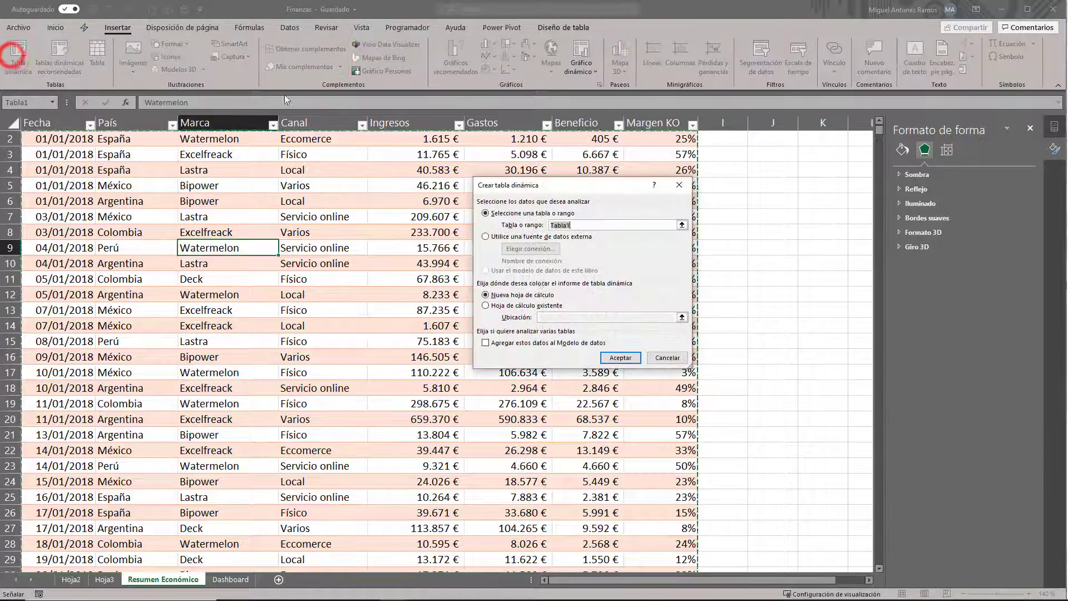
{"action": "left_click", "coordinate": [534, 307]}
{"action": "left_click", "coordinate": [632, 356]}
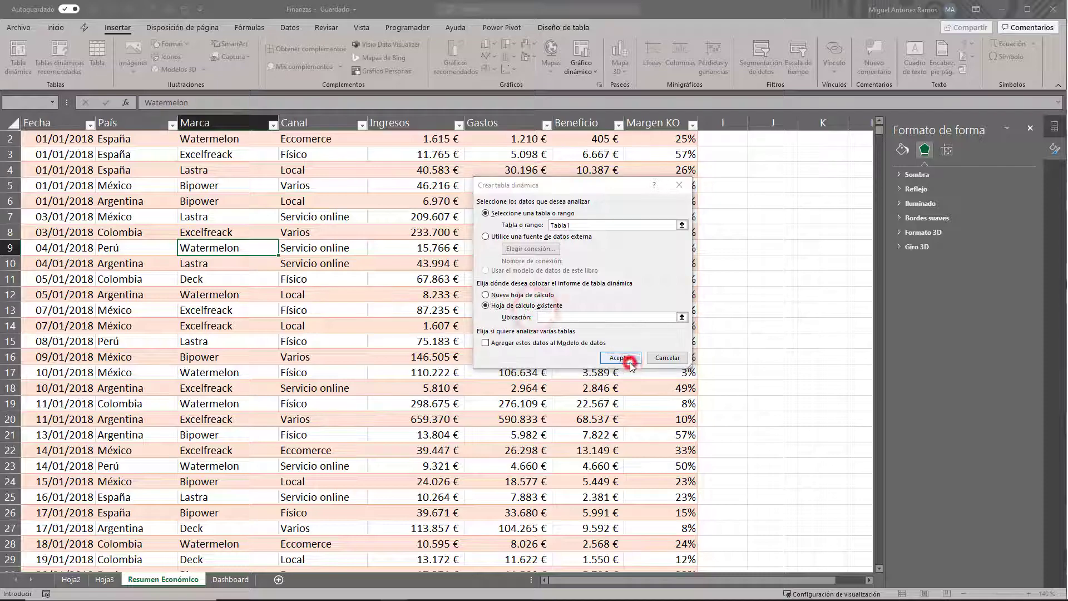
{"action": "key", "text": "Return"}
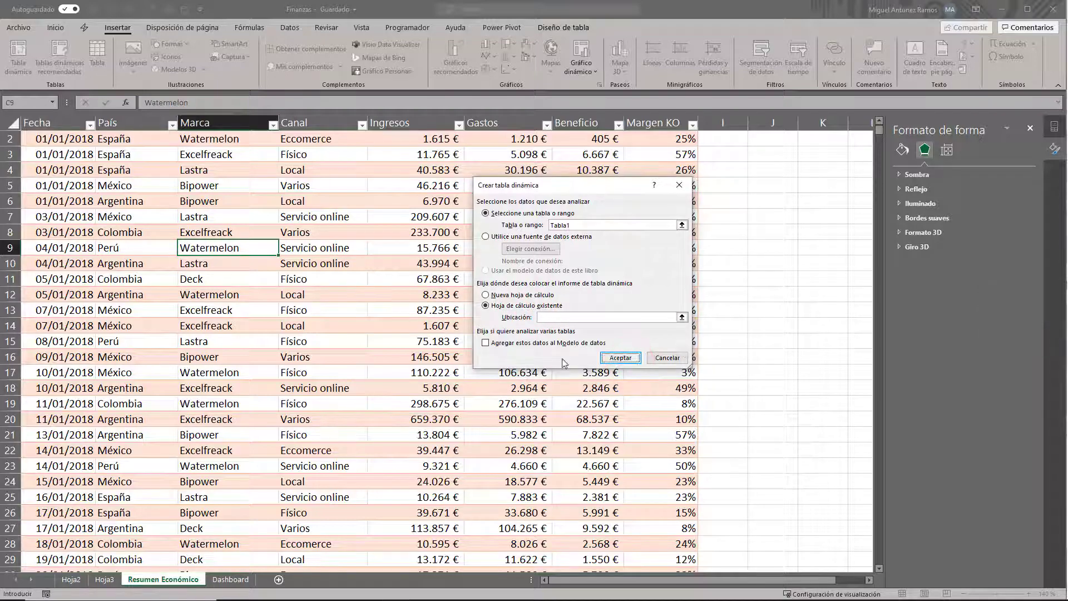
{"action": "left_click", "coordinate": [507, 295]}
{"action": "left_click", "coordinate": [620, 357]}
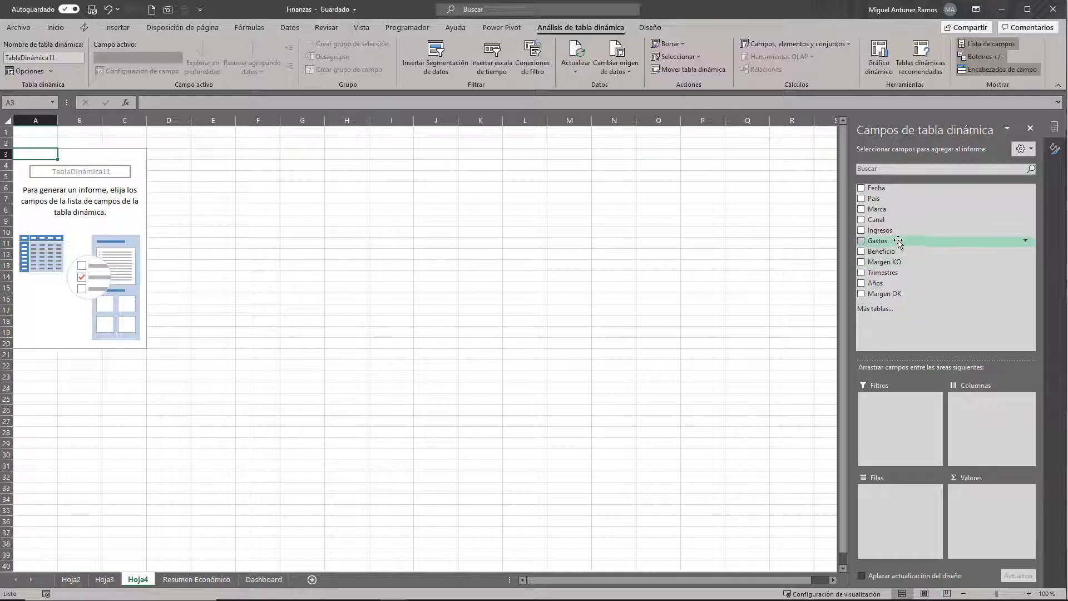
- Sum Ingresos, Gastos, Beneficio and Margen OK in the pivot, then select totals A4:C4
{"action": "left_click", "coordinate": [885, 230]}
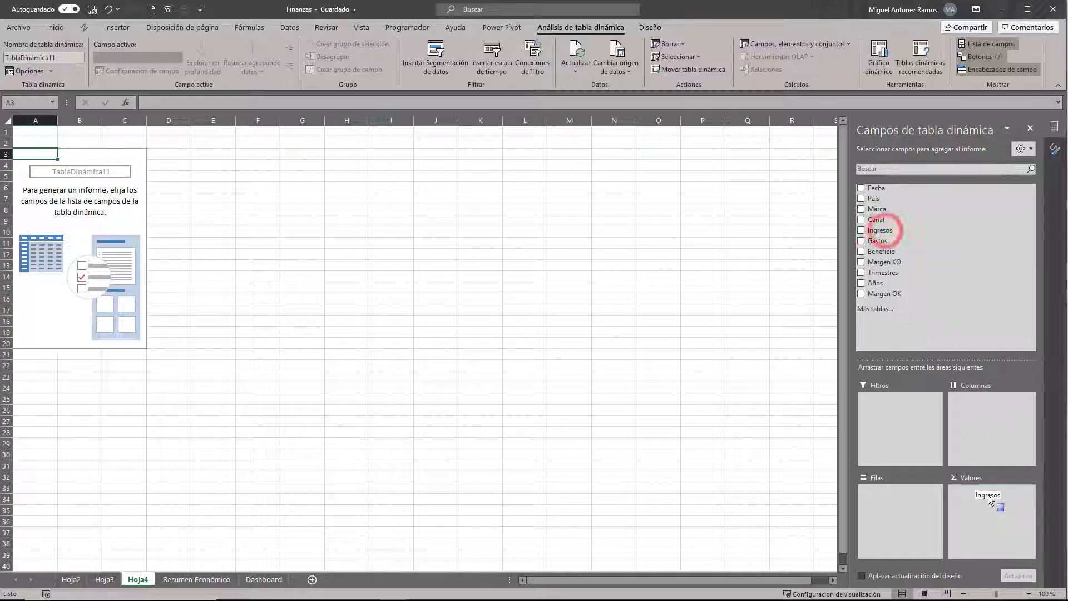
{"action": "left_click", "coordinate": [882, 240]}
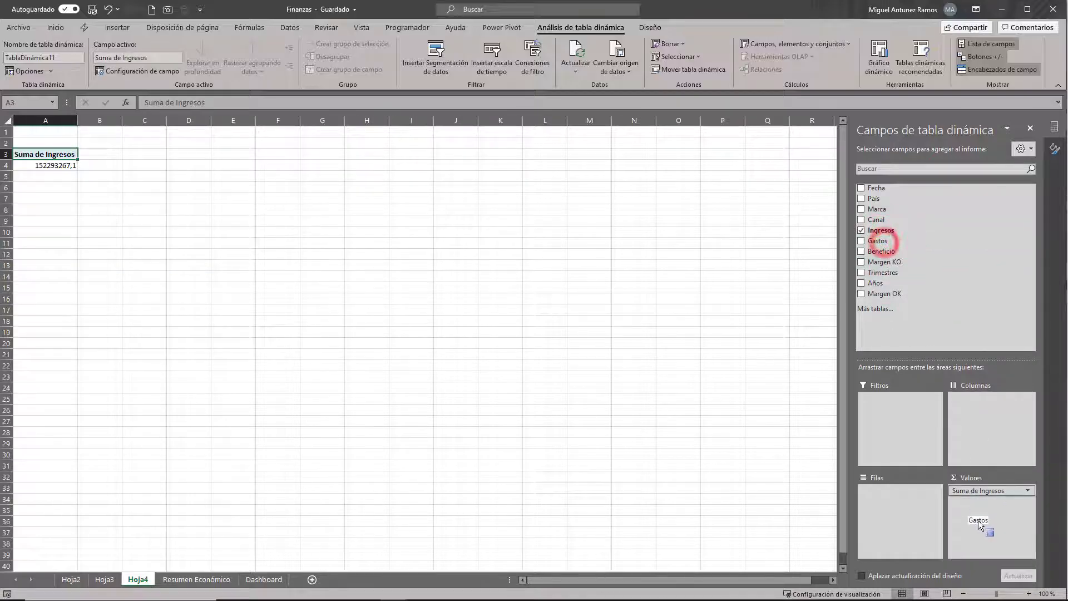
{"action": "left_click", "coordinate": [884, 252]}
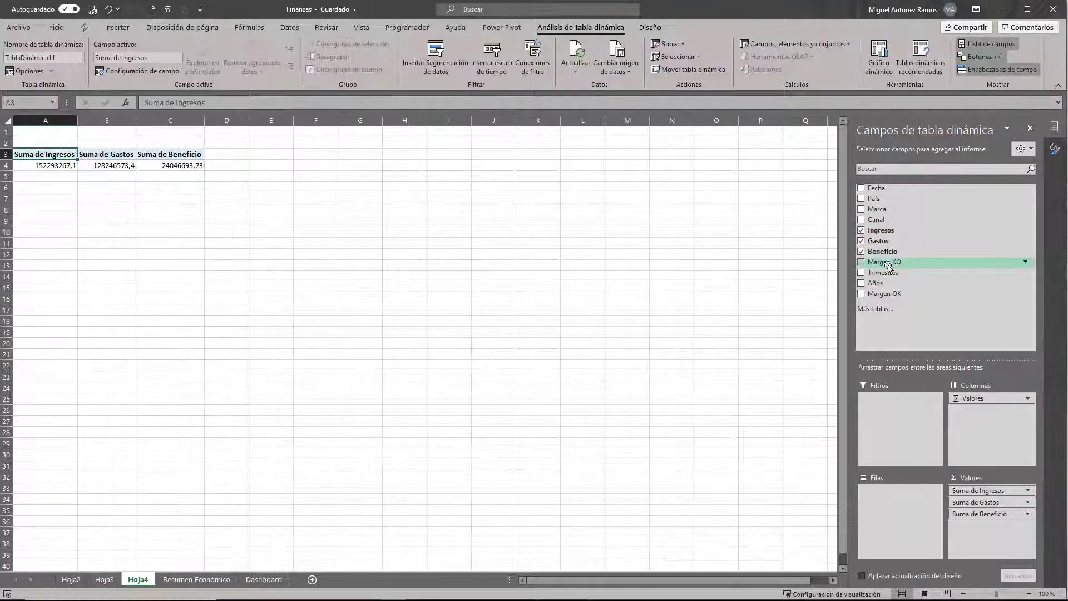
{"action": "left_click", "coordinate": [884, 293]}
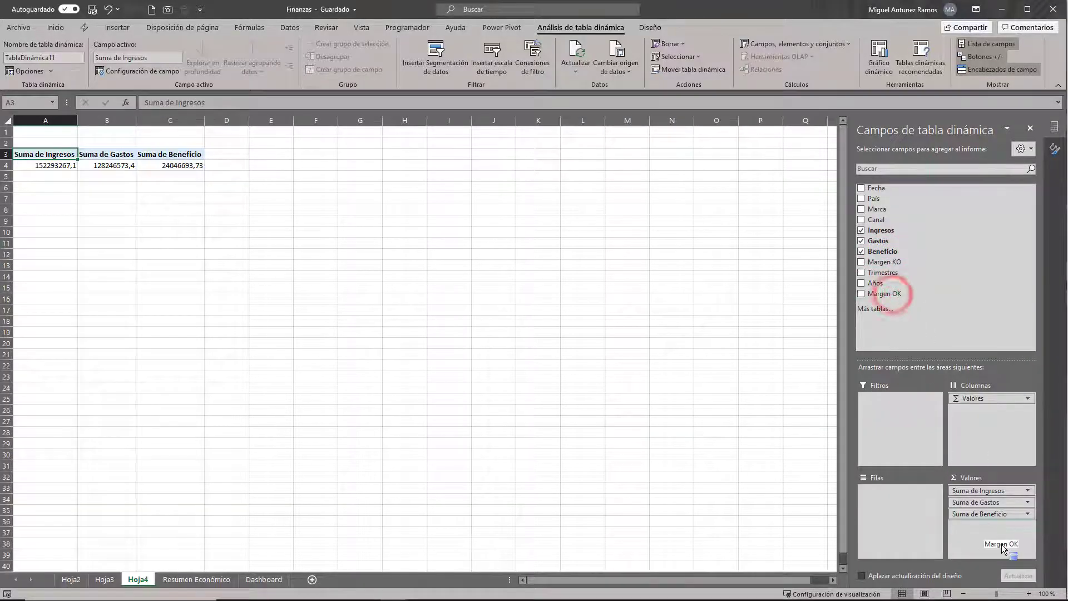
{"action": "left_click_drag", "start_coordinate": [73, 165], "coordinate": [190, 166]}
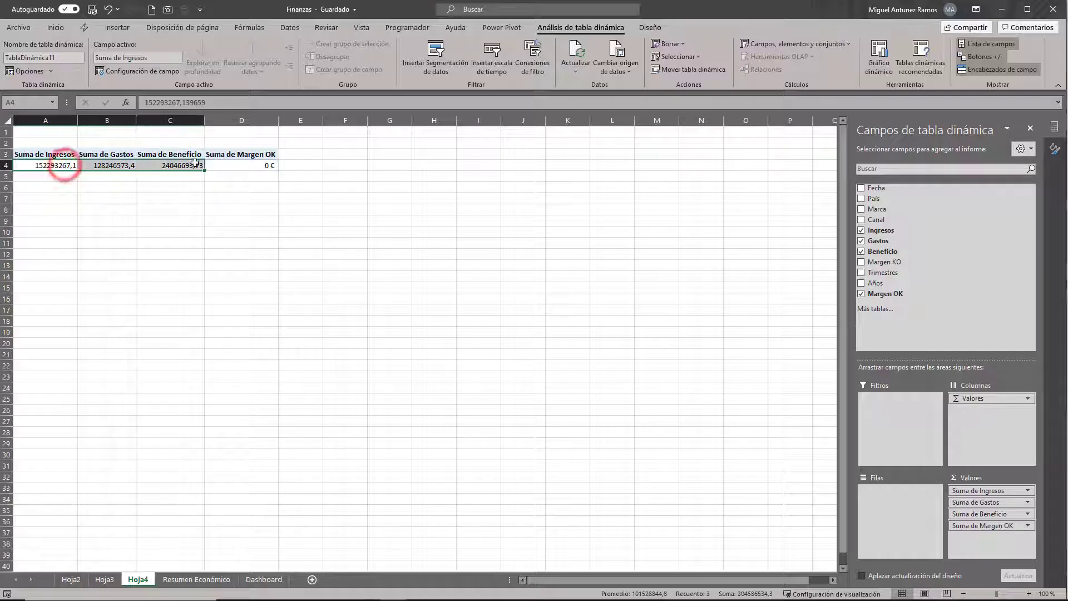
- Format A4:C4 as euro accounting amounts and D4 as a one-decimal percentage (15,8%)
{"action": "left_click", "coordinate": [51, 29]}
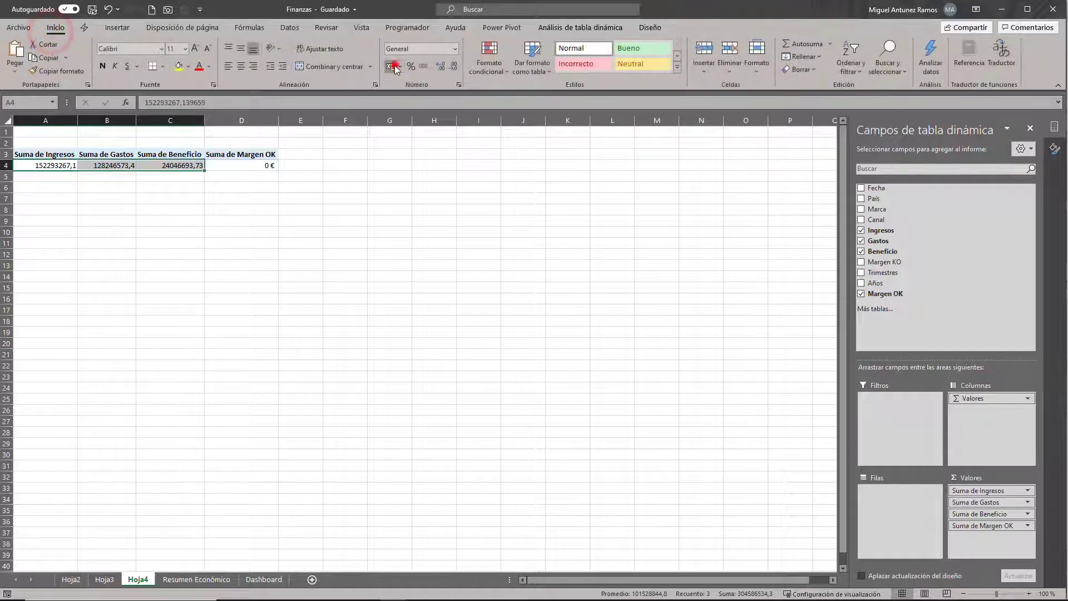
{"action": "left_click", "coordinate": [391, 66]}
{"action": "left_click", "coordinate": [400, 67]}
{"action": "left_click", "coordinate": [404, 84]}
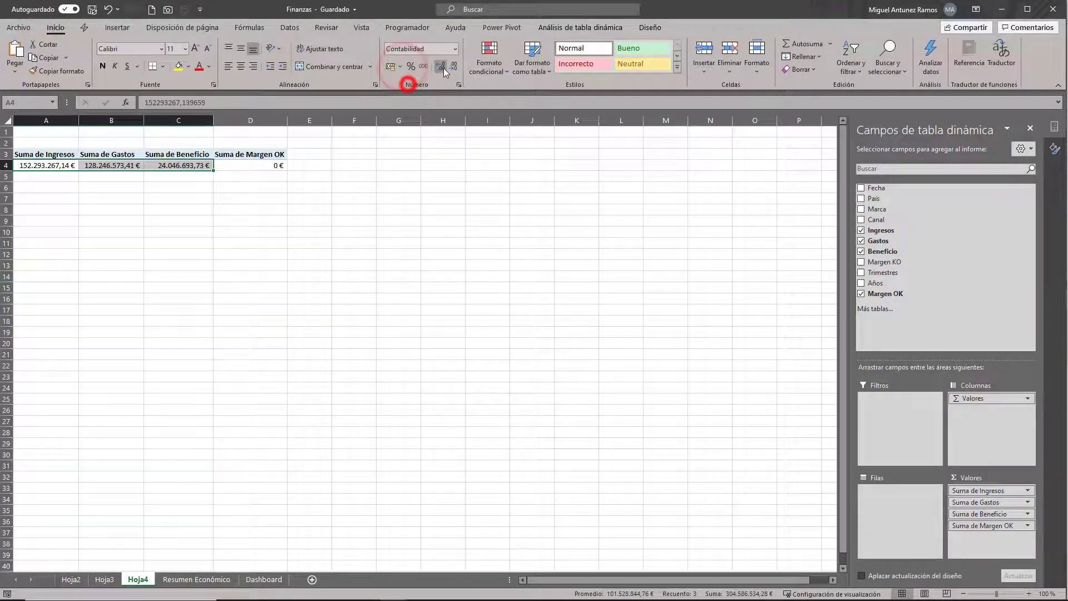
{"action": "left_click", "coordinate": [278, 166]}
{"action": "left_click", "coordinate": [410, 67]}
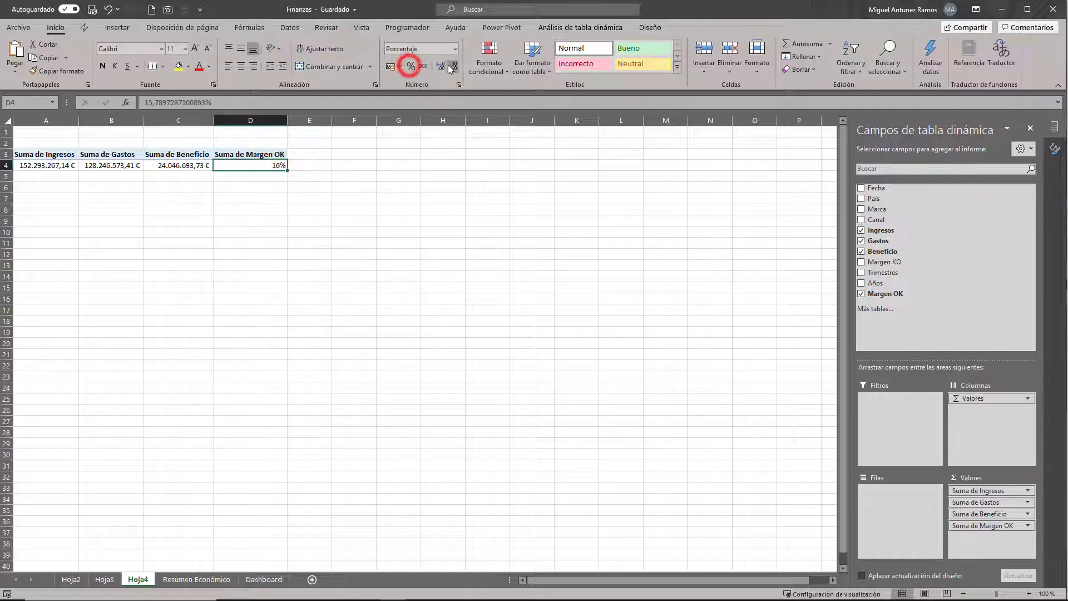
{"action": "left_click", "coordinate": [443, 66]}
{"action": "left_click", "coordinate": [276, 199]}
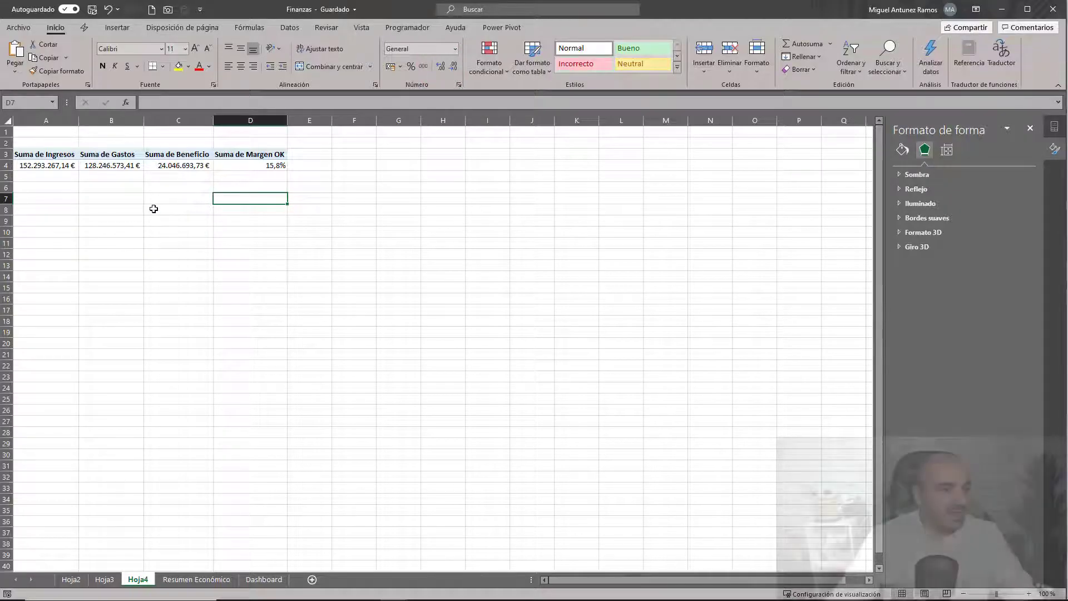
- On Hoja4, draw a text box linked to =A4 and cut it for the Dashboard
{"action": "left_click", "coordinate": [262, 580]}
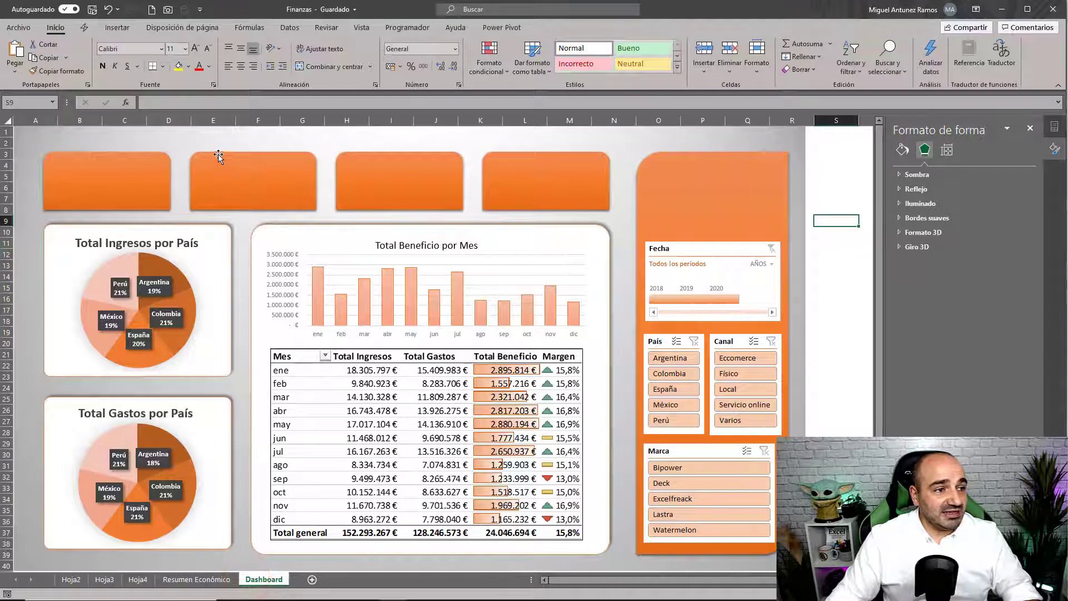
{"action": "left_click", "coordinate": [146, 583]}
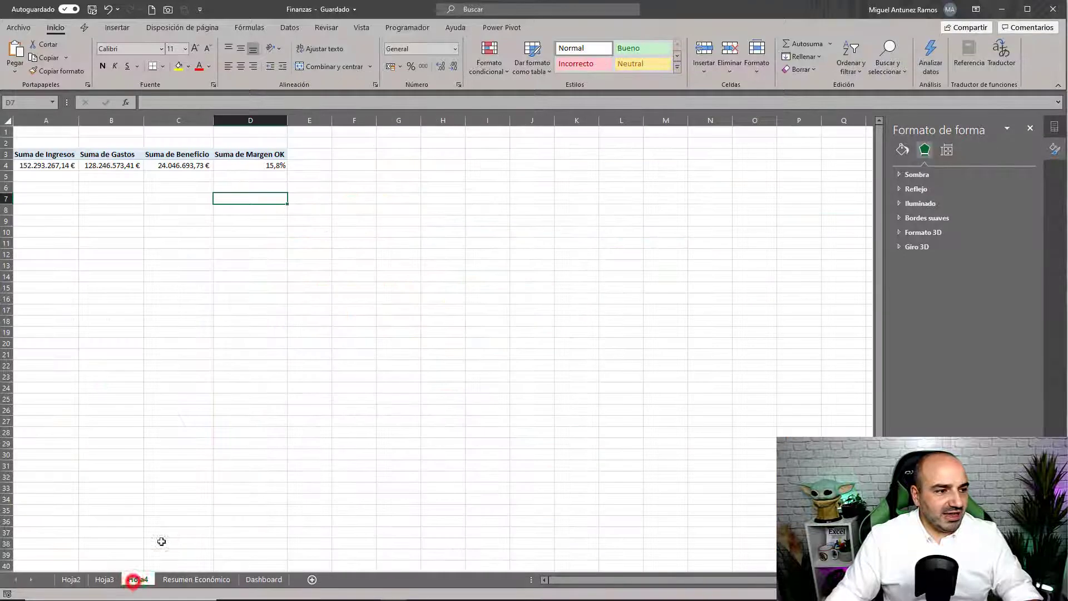
{"action": "left_click", "coordinate": [190, 232]}
{"action": "left_click", "coordinate": [120, 27]}
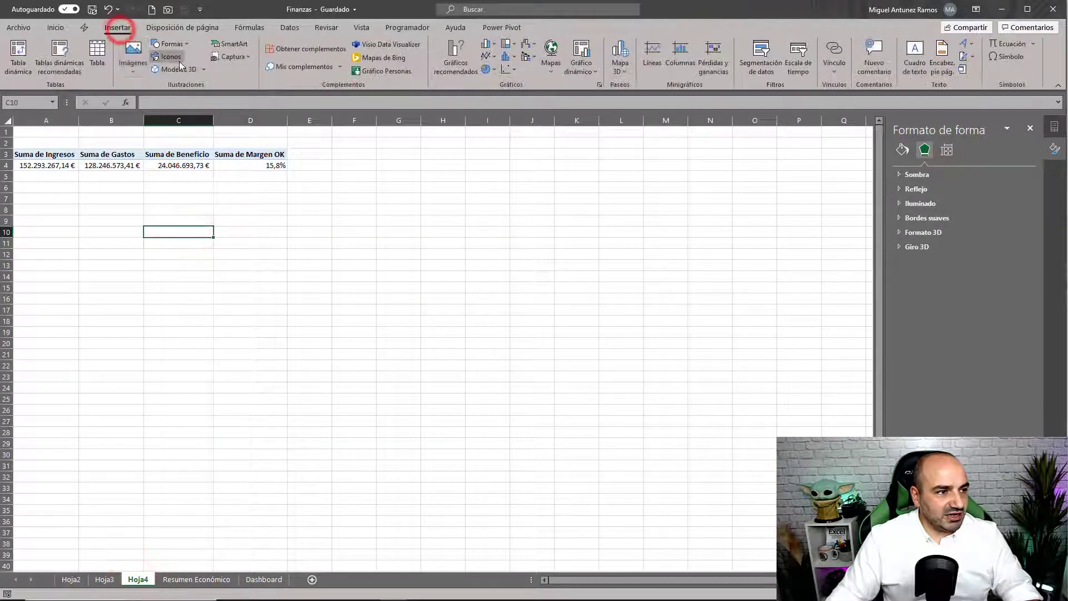
{"action": "left_click", "coordinate": [170, 44]}
{"action": "left_click", "coordinate": [156, 72]}
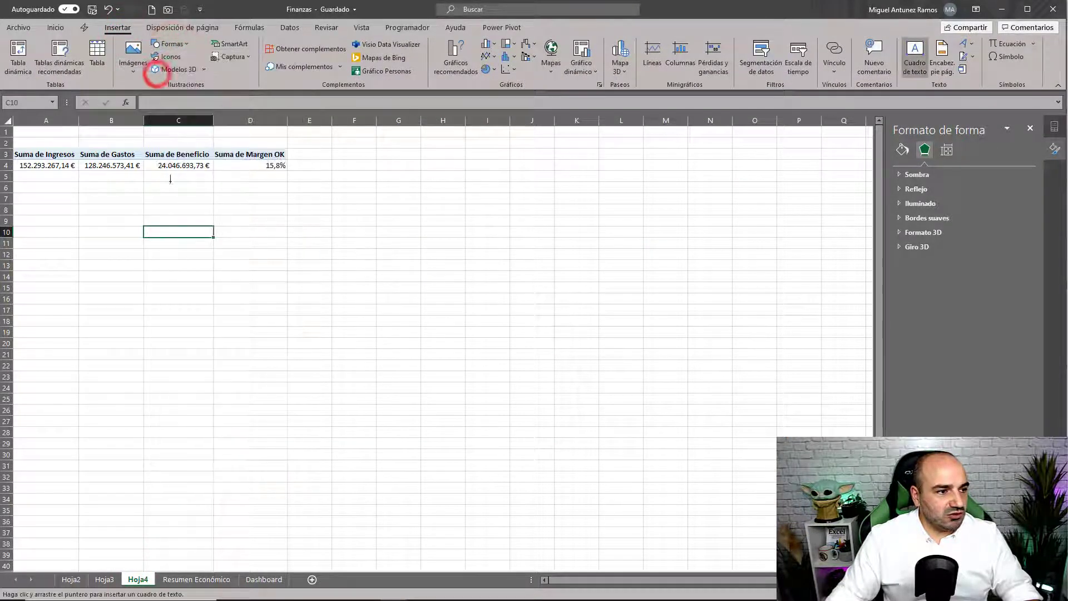
{"action": "left_click_drag", "start_coordinate": [160, 186], "coordinate": [276, 223]}
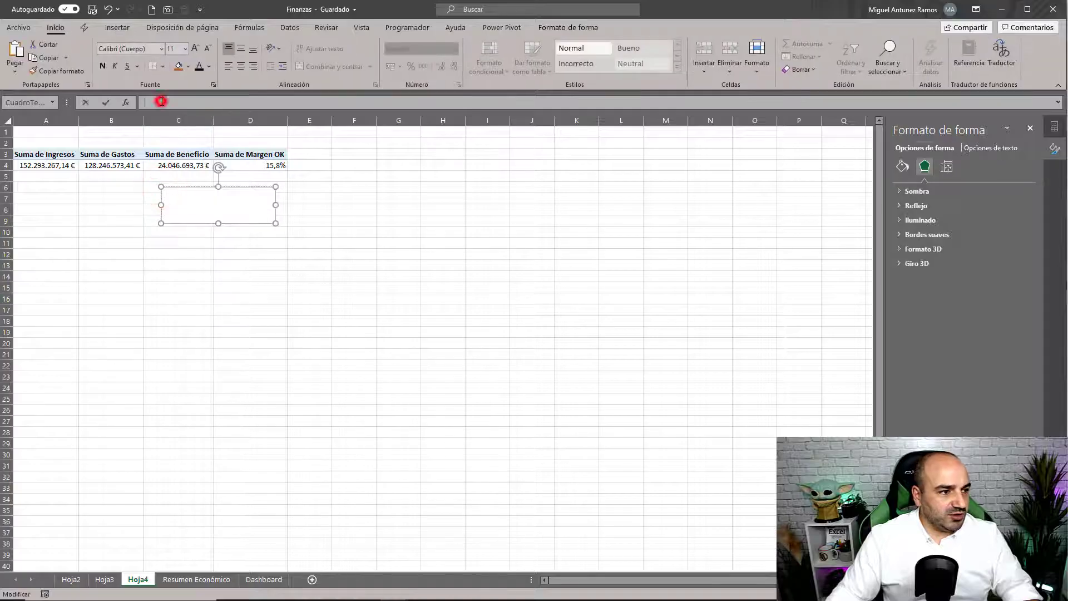
{"action": "type", "text": "="}
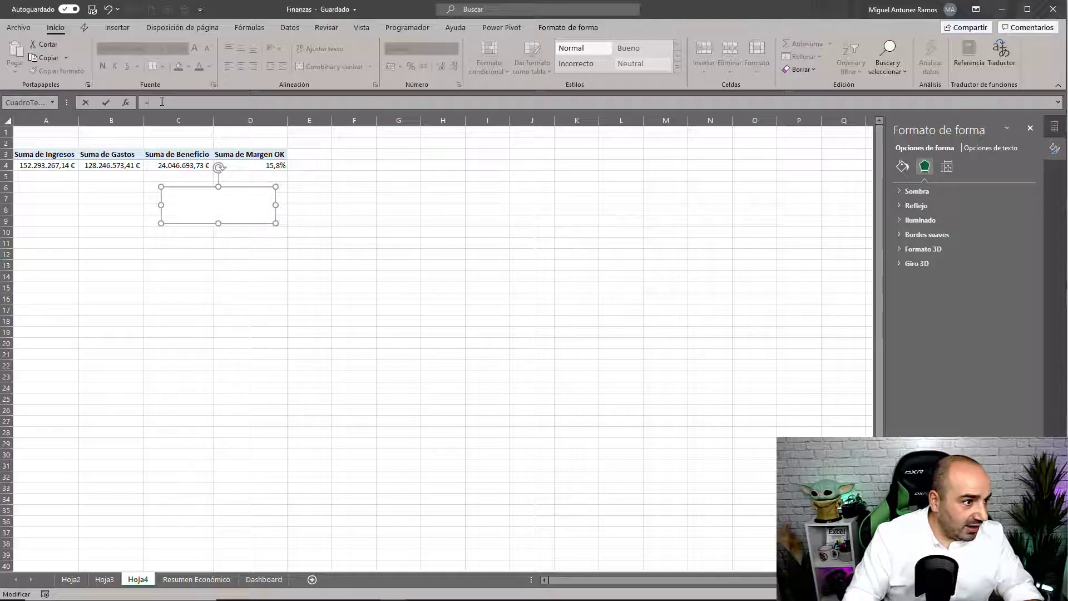
{"action": "type", "text": "A4"}
{"action": "key", "text": "Return"}
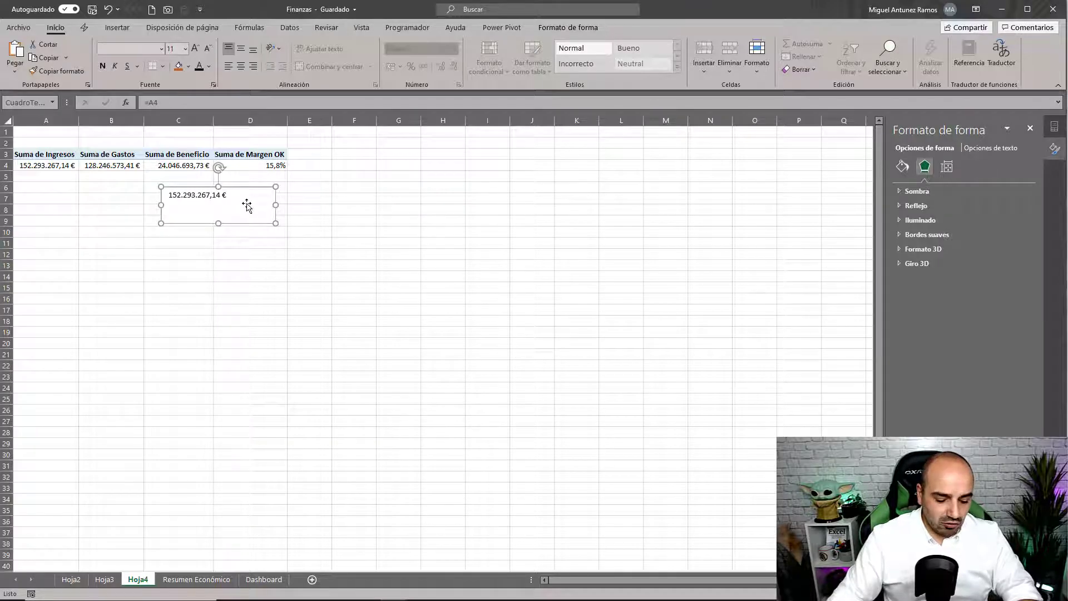
{"action": "key", "text": "Delete"}
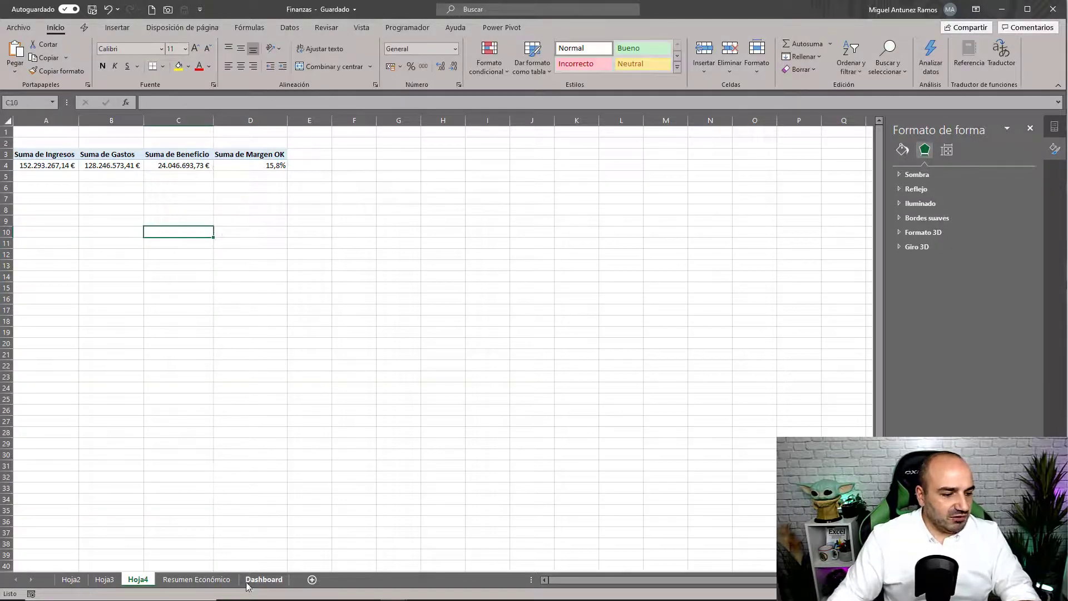
{"action": "left_click", "coordinate": [248, 584]}
- Paste the linked text box onto the Dashboard, try it in the third card, then delete it
{"action": "key", "text": "ctrl+v"}
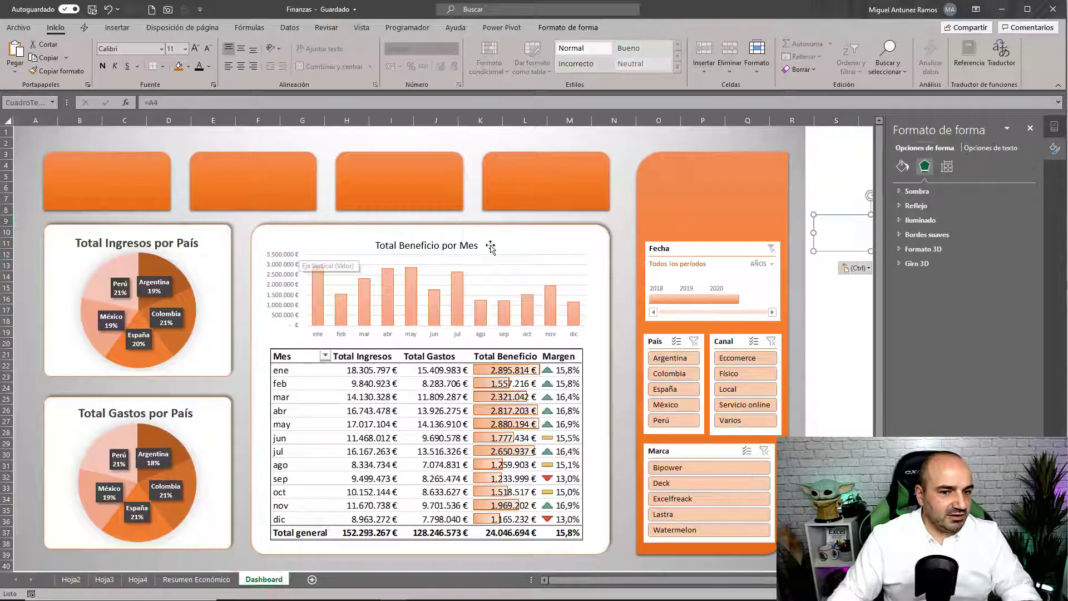
{"action": "left_click_drag", "start_coordinate": [860, 231], "coordinate": [401, 183]}
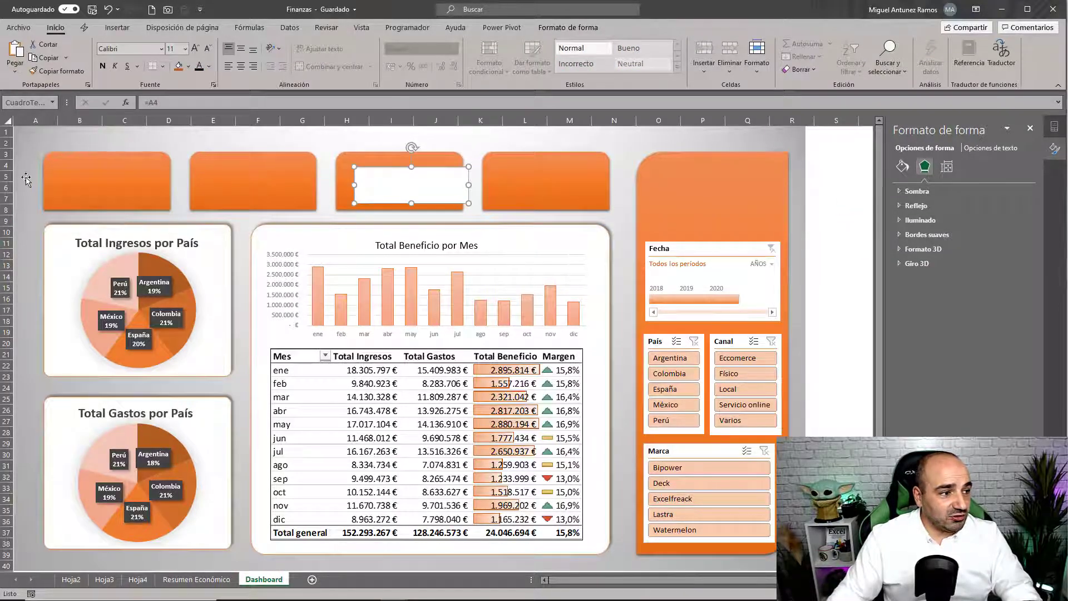
{"action": "key", "text": "Delete"}
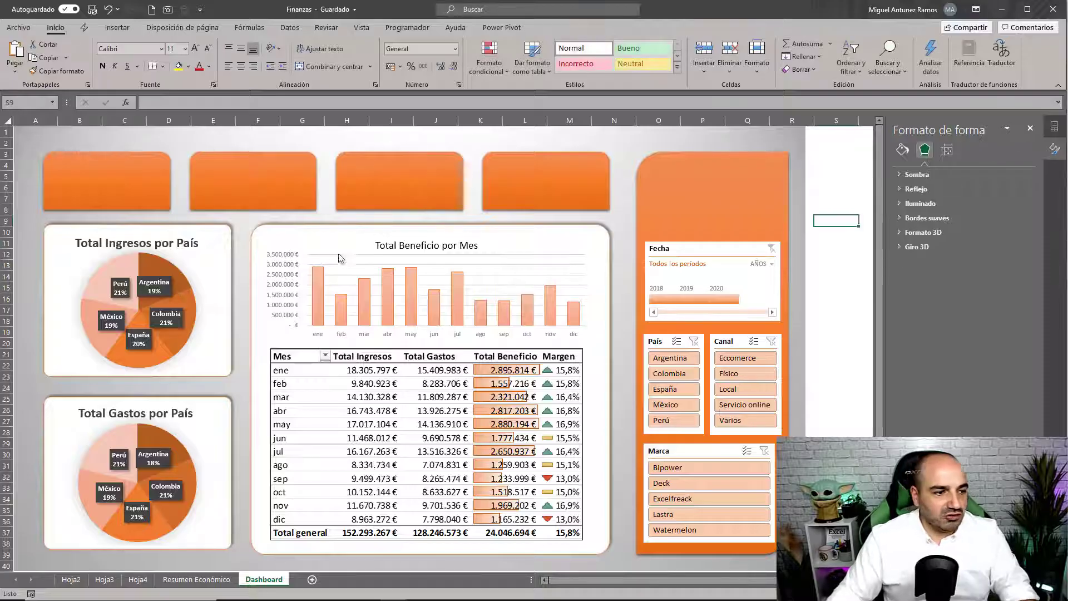
- Draw a text box inside the first orange card linked to =Hoja4!A4
{"action": "left_click", "coordinate": [117, 27]}
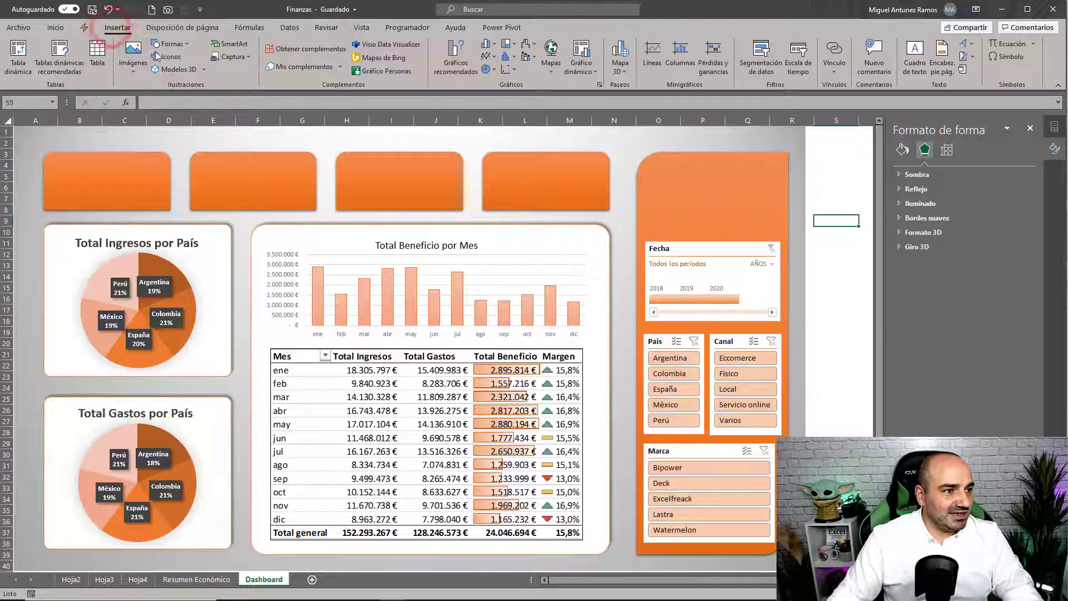
{"action": "left_click", "coordinate": [170, 44]}
{"action": "left_click", "coordinate": [156, 72]}
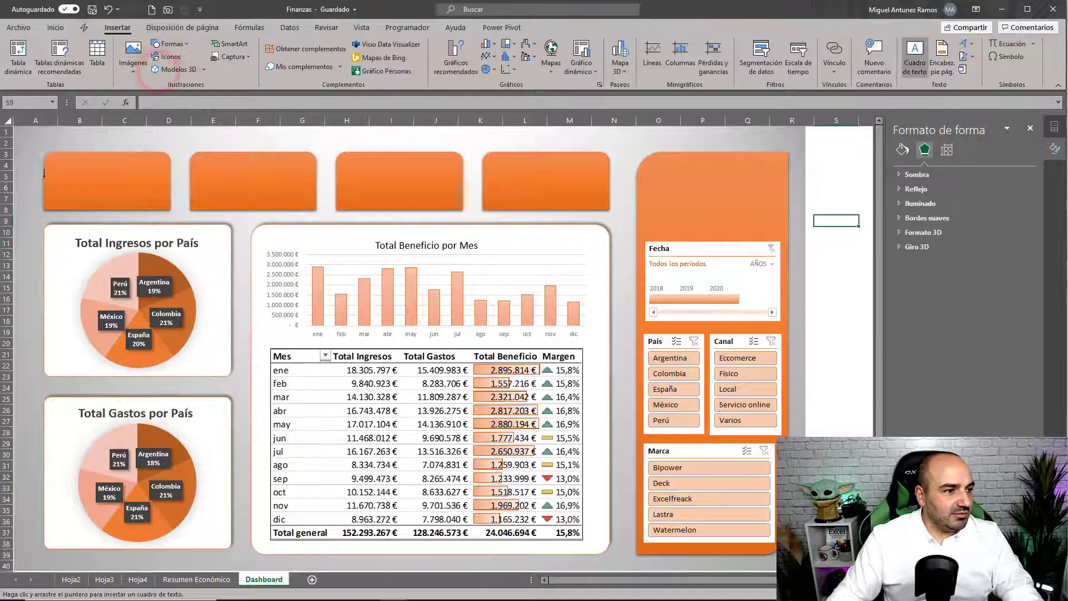
{"action": "left_click_drag", "start_coordinate": [44, 178], "coordinate": [169, 208]}
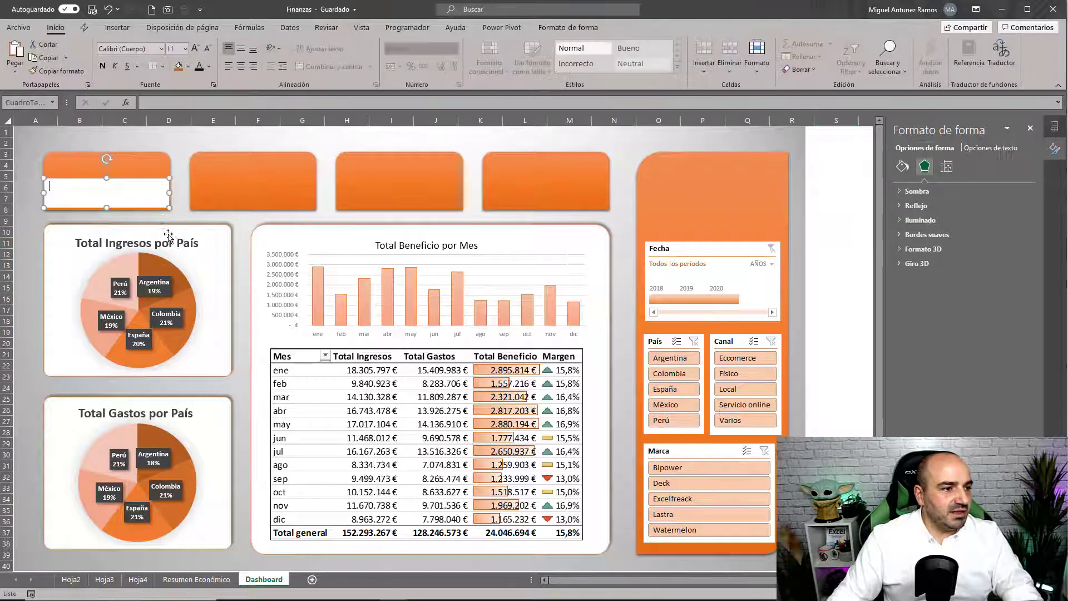
{"action": "left_click", "coordinate": [179, 102]}
{"action": "type", "text": "="}
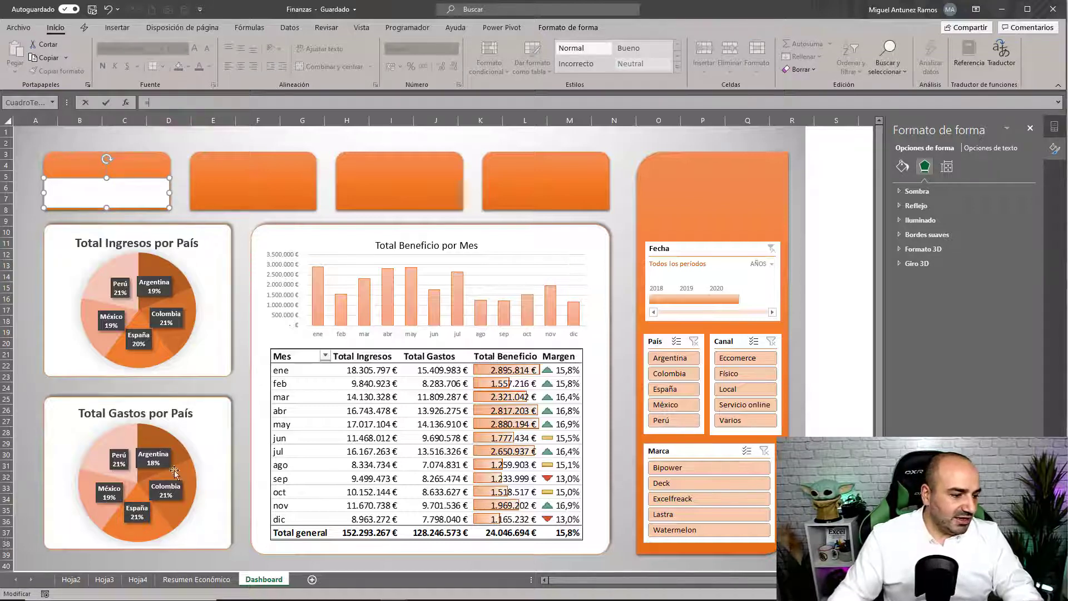
{"action": "left_click", "coordinate": [139, 581]}
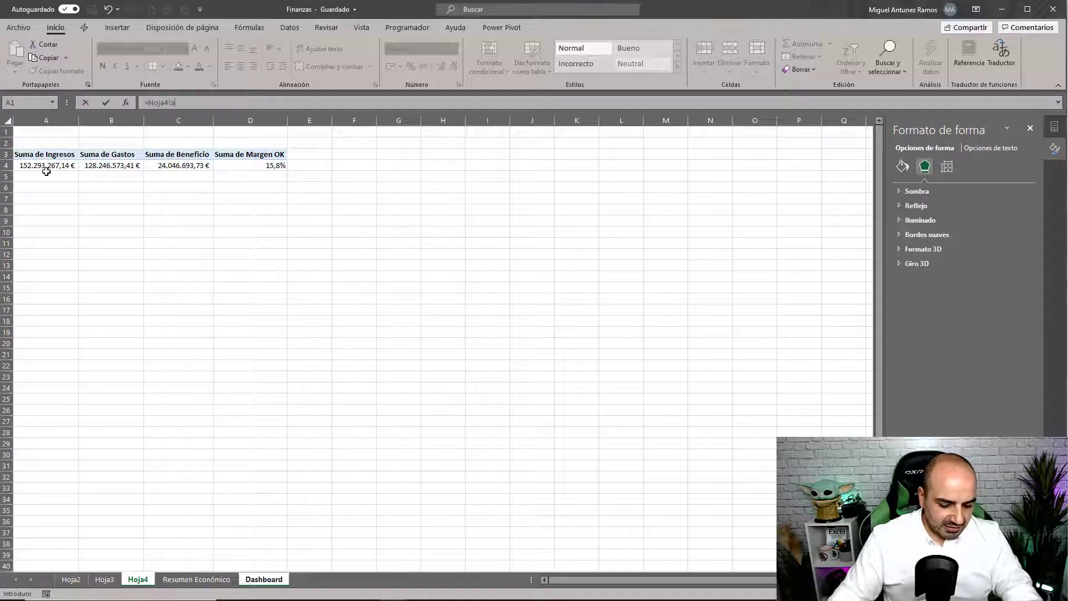
{"action": "key", "text": "Return"}
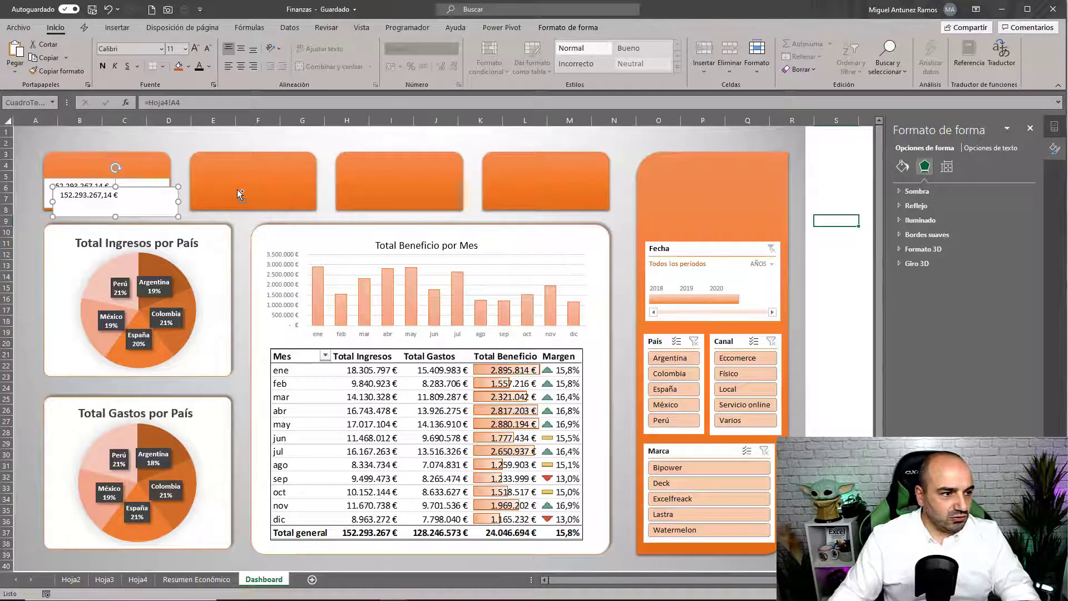
- Duplicate the value box onto the second card and link it to =Hoja4!B4
{"action": "left_click_drag", "start_coordinate": [147, 203], "coordinate": [285, 194]}
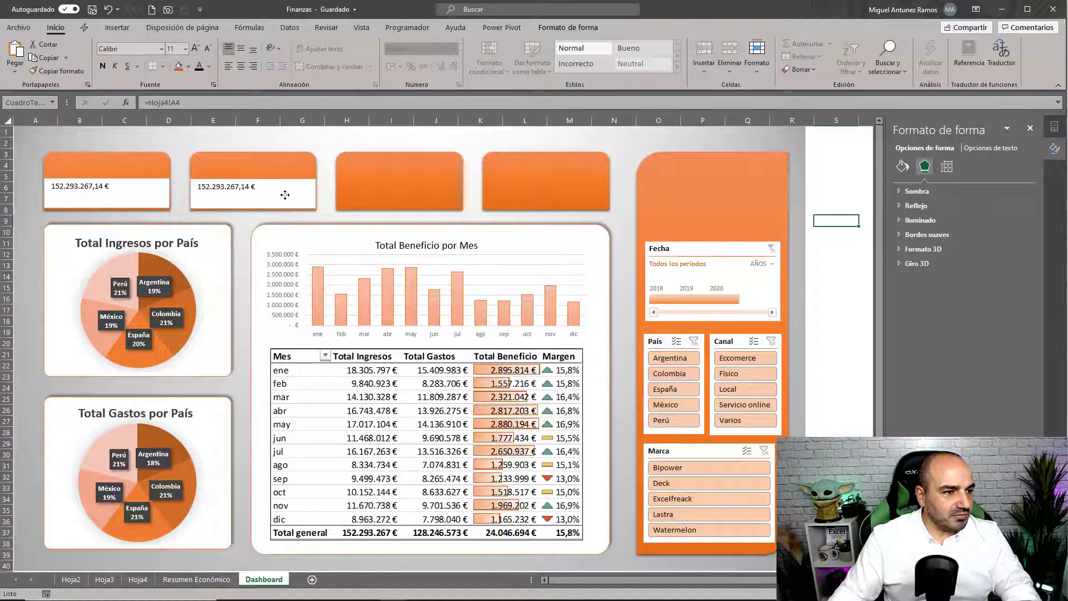
{"action": "left_click", "coordinate": [176, 103]}
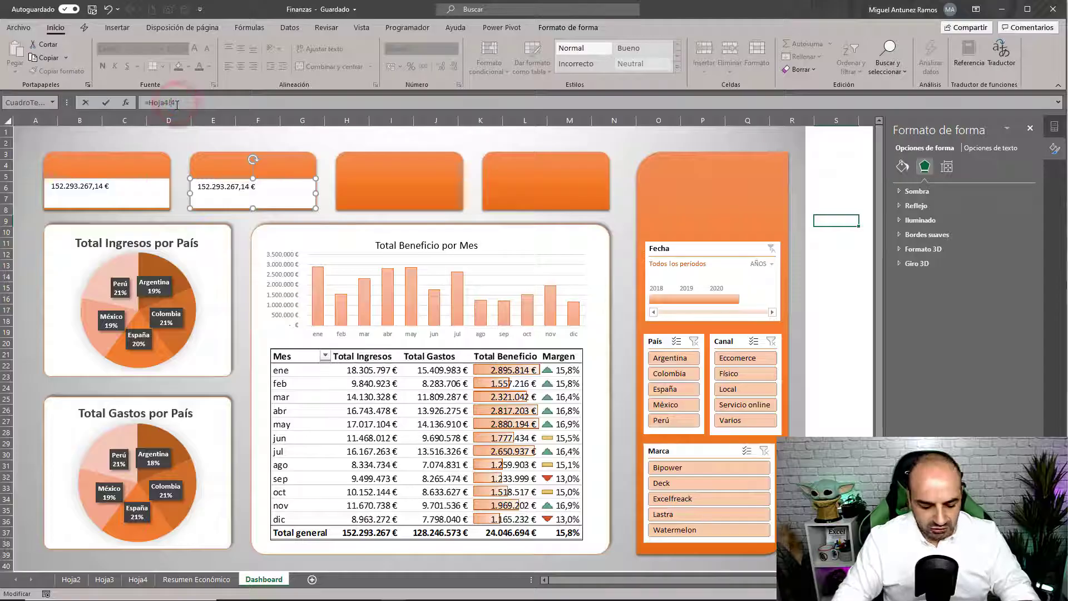
{"action": "type", "text": "bc4"}
{"action": "key", "text": "Return"}
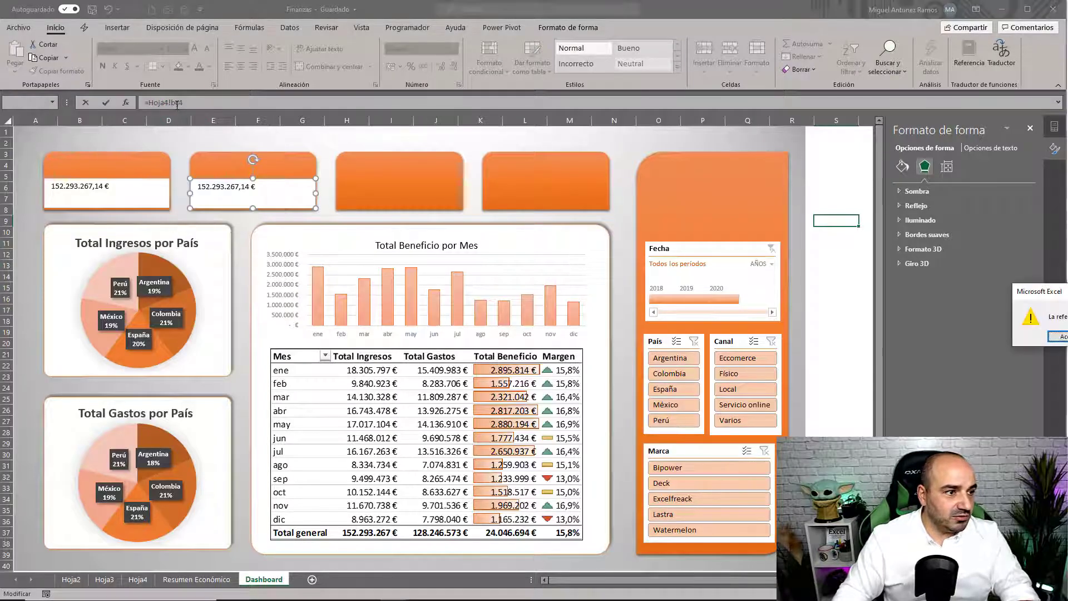
{"action": "key", "text": "Return"}
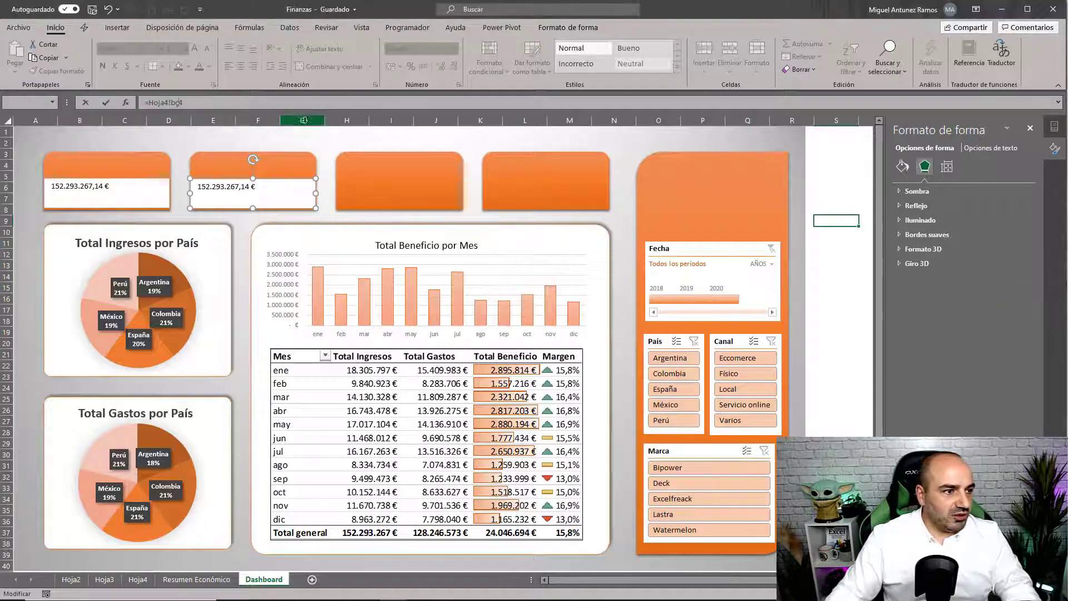
{"action": "type", "text": "b4"}
{"action": "key", "text": "Return"}
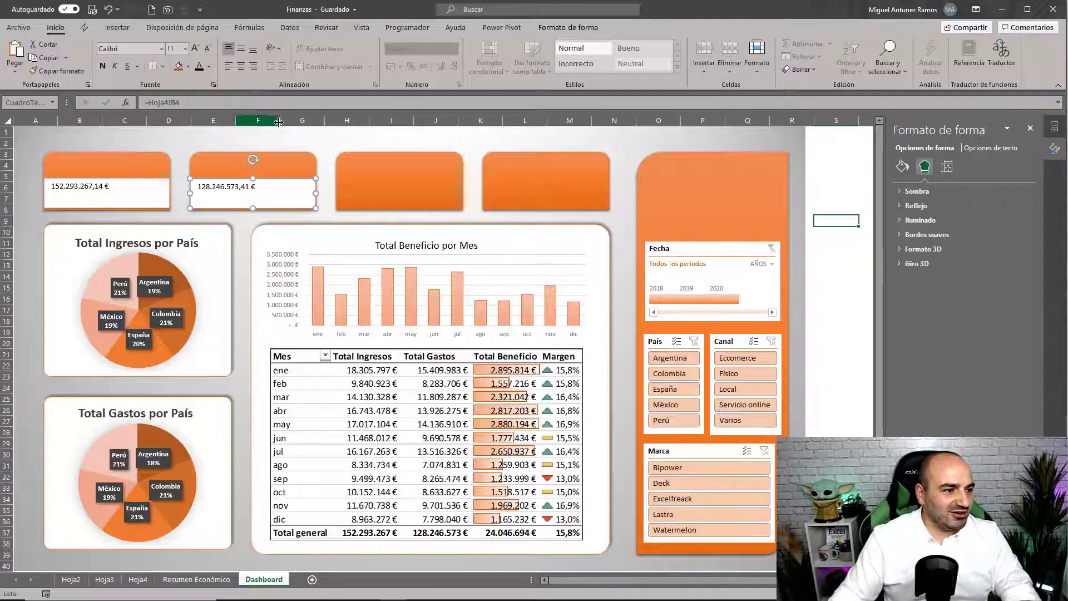
- Paste a copy of the value box into the third card, linked to Hoja4!C4
{"action": "left_click", "coordinate": [396, 195]}
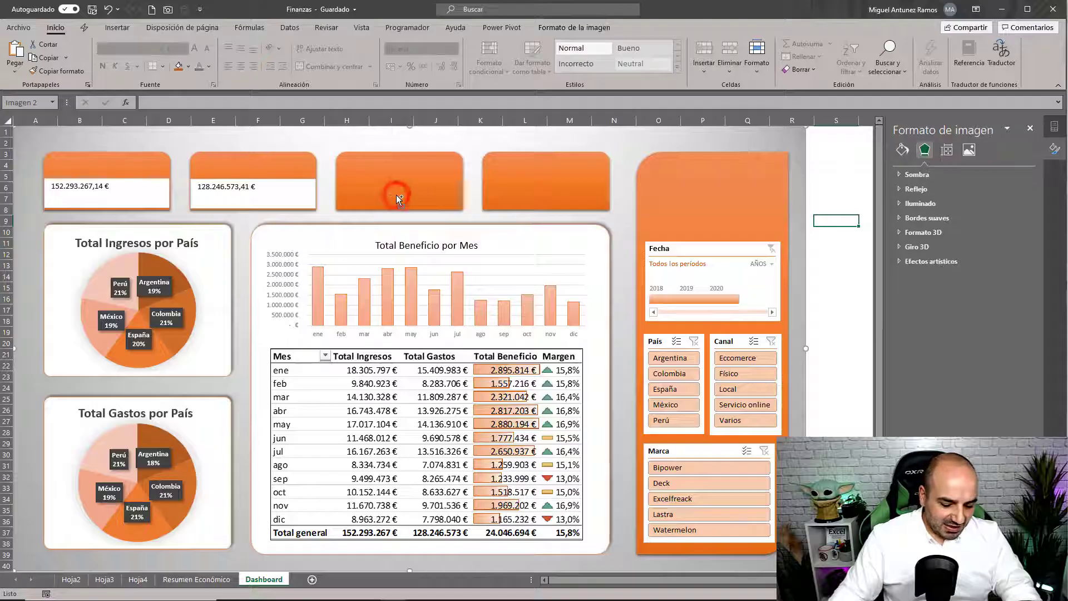
{"action": "key", "text": "ctrl+v"}
{"action": "left_click_drag", "start_coordinate": [110, 144], "coordinate": [433, 196]}
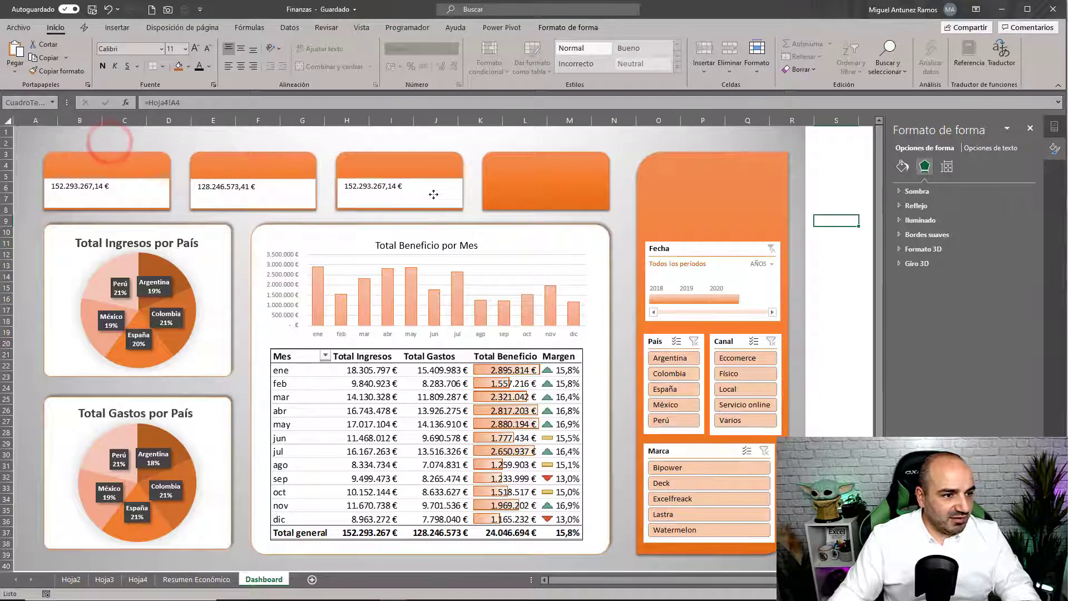
{"action": "left_click", "coordinate": [174, 102]}
{"action": "key", "text": "BackSpace"}
{"action": "type", "text": "C"}
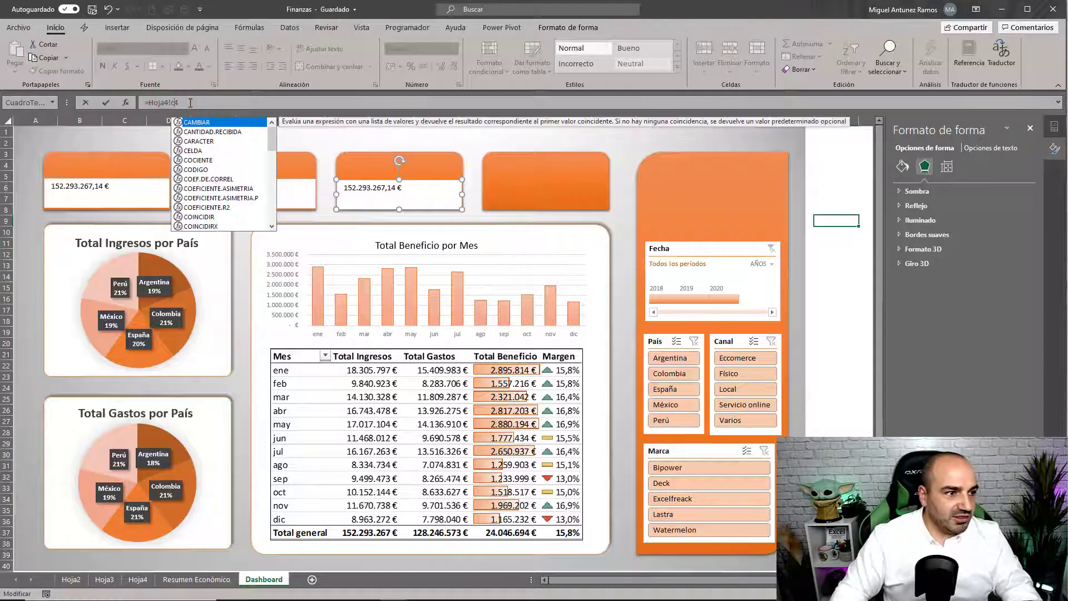
{"action": "key", "text": "Return"}
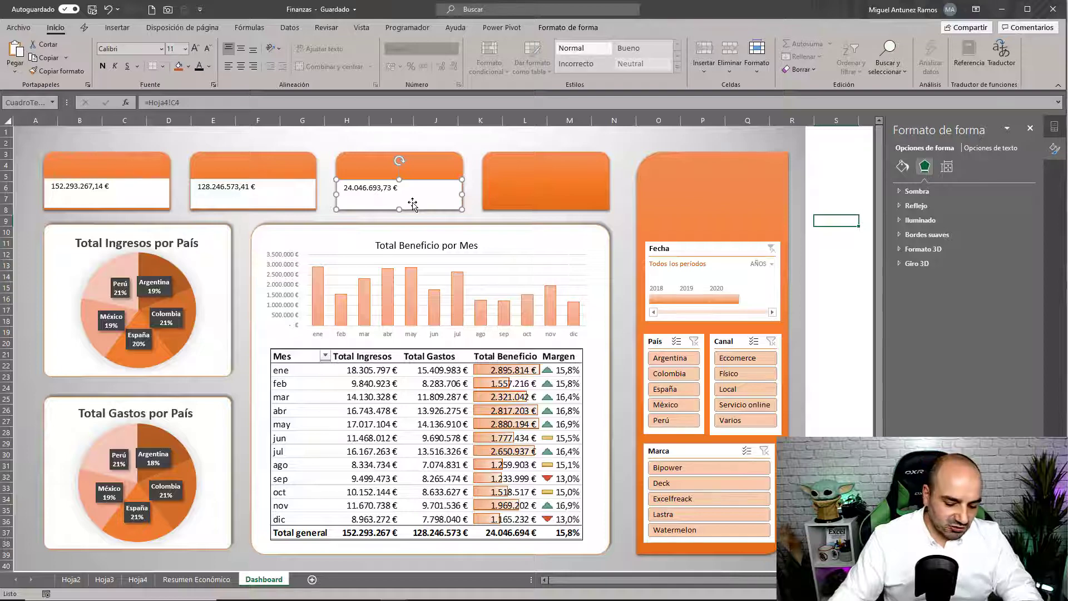
- Paste another copy into the fourth card, linked to Hoja4!D4
{"action": "key", "text": "ctrl+v"}
{"action": "left_click_drag", "start_coordinate": [404, 205], "coordinate": [541, 196]}
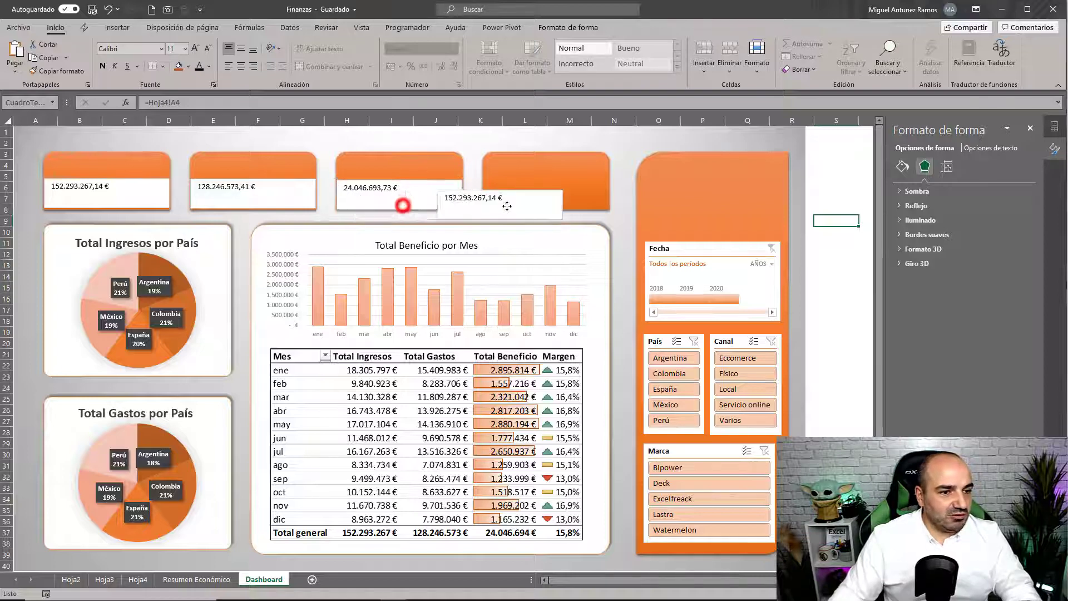
{"action": "left_click", "coordinate": [174, 102]}
{"action": "key", "text": "BackSpace"}
{"action": "type", "text": "D"}
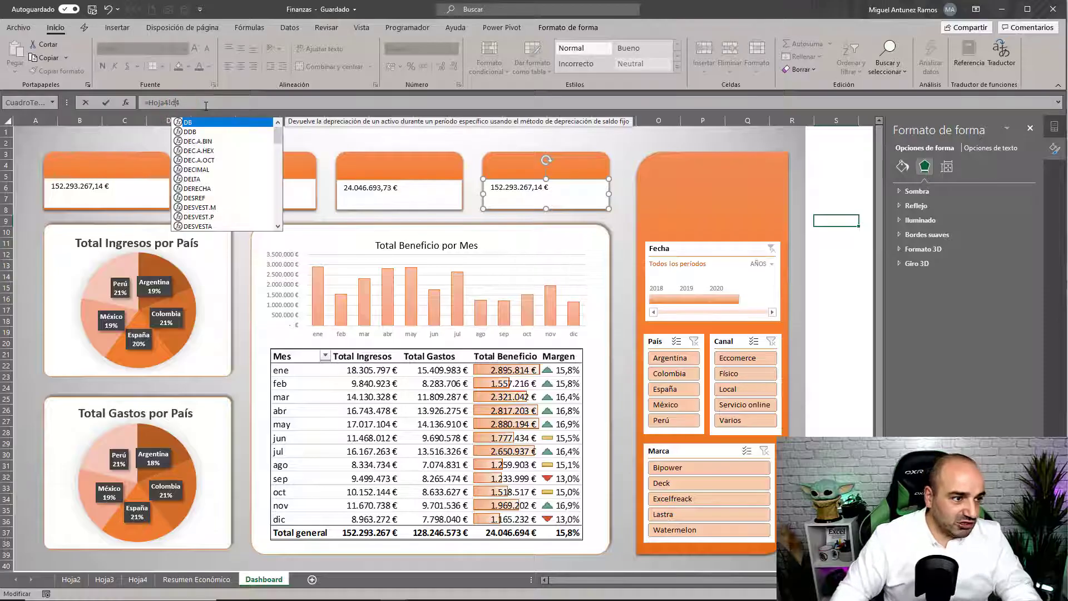
{"action": "key", "text": "Return"}
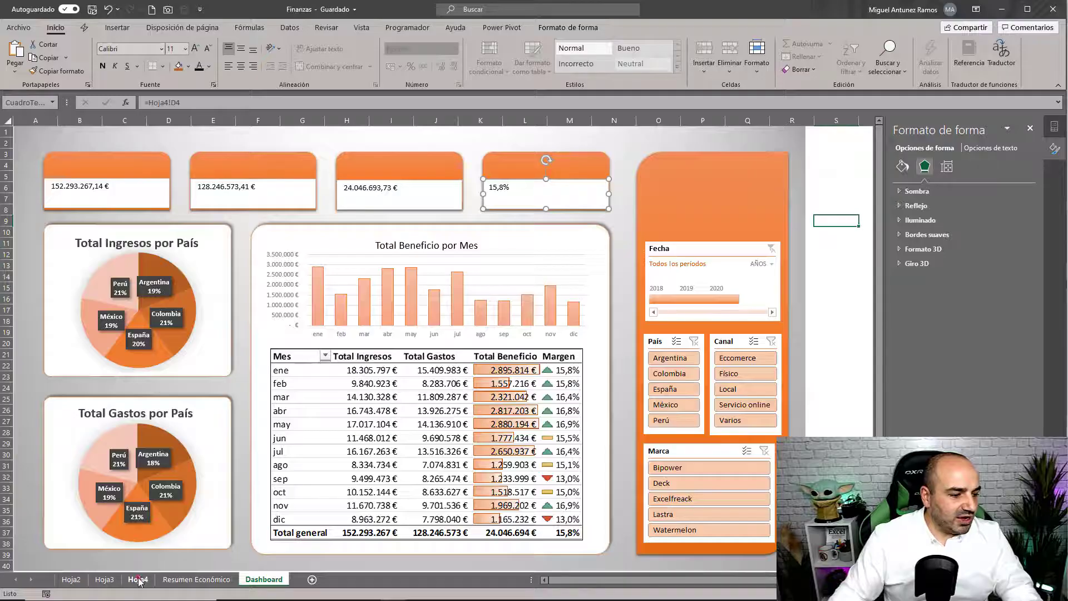
- Check the Ingresos, Gastos, Beneficio and Margen totals on Hoja4 against the cards
{"action": "left_click", "coordinate": [139, 579]}
{"action": "left_click", "coordinate": [58, 166]}
{"action": "left_click", "coordinate": [121, 167]}
{"action": "left_click", "coordinate": [191, 166]}
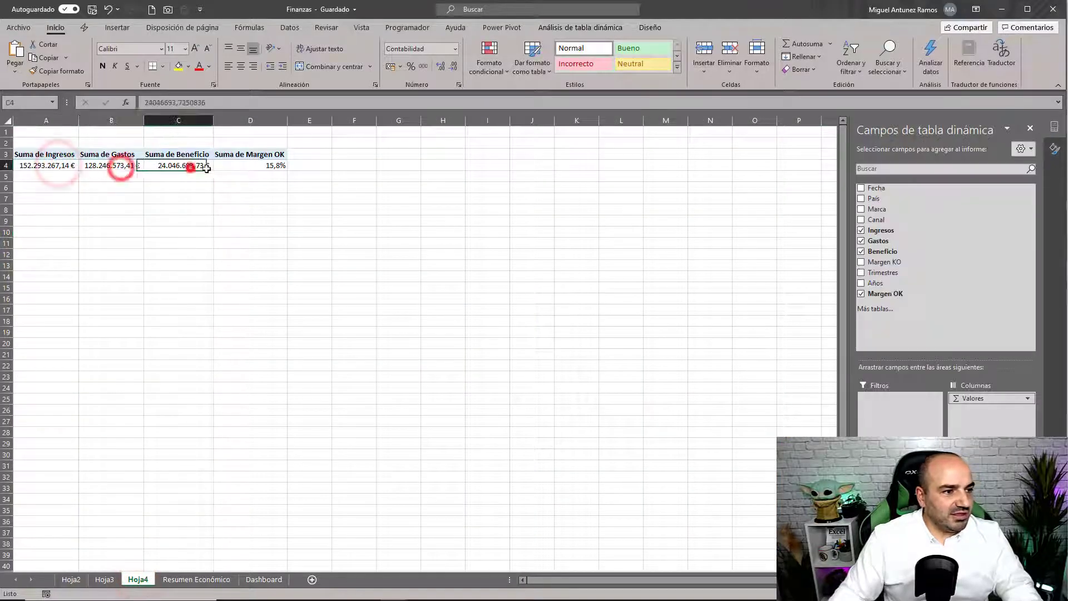
{"action": "left_click", "coordinate": [267, 166]}
{"action": "left_click", "coordinate": [264, 579]}
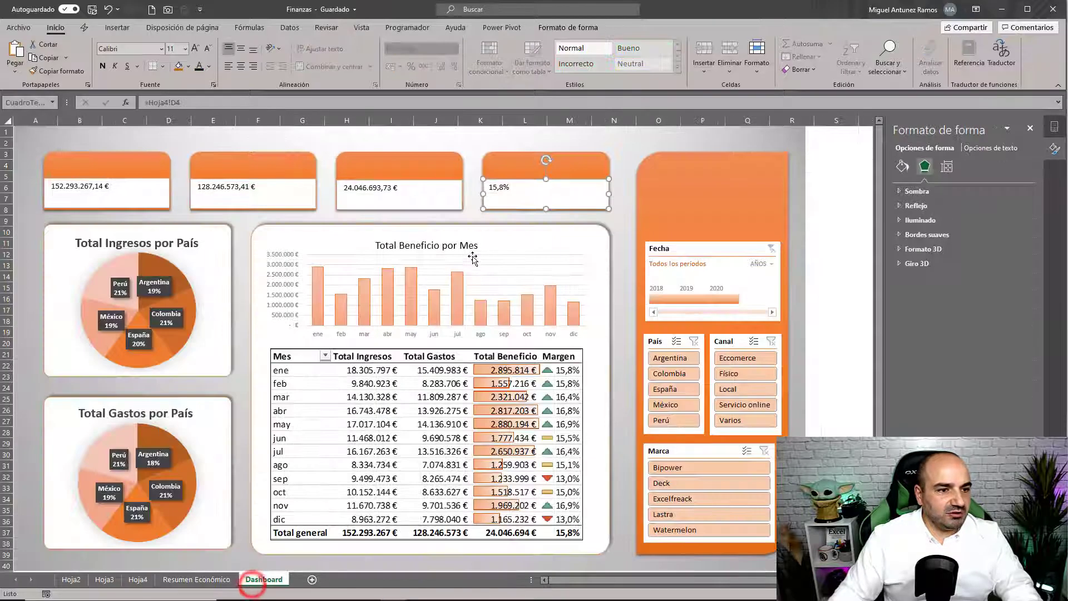
- Select all four KPI value boxes on the Dashboard together
{"action": "left_click", "coordinate": [116, 199]}
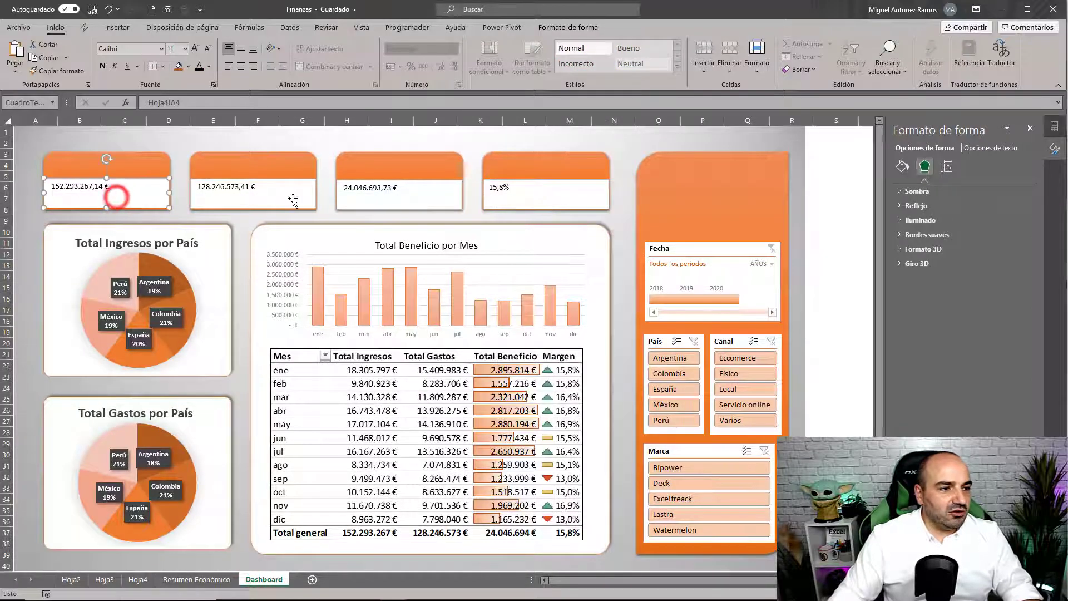
{"action": "left_click", "coordinate": [291, 198], "text": "ctrl"}
{"action": "left_click", "coordinate": [394, 198], "text": "ctrl"}
{"action": "left_click", "coordinate": [511, 198], "text": "ctrl"}
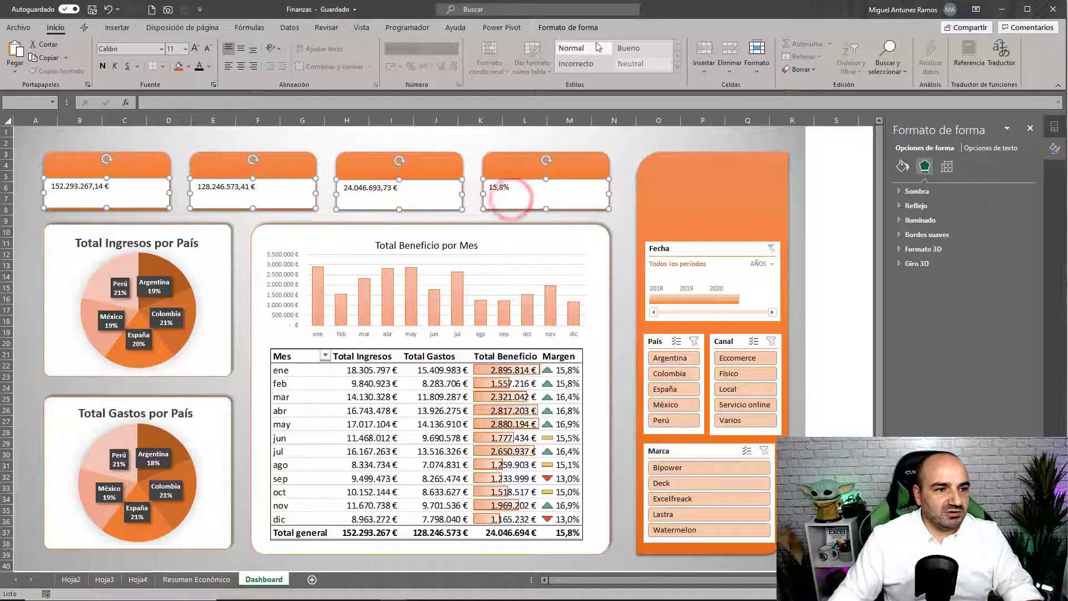
- Reselect the four KPI value boxes as one group
{"action": "left_click", "coordinate": [578, 28]}
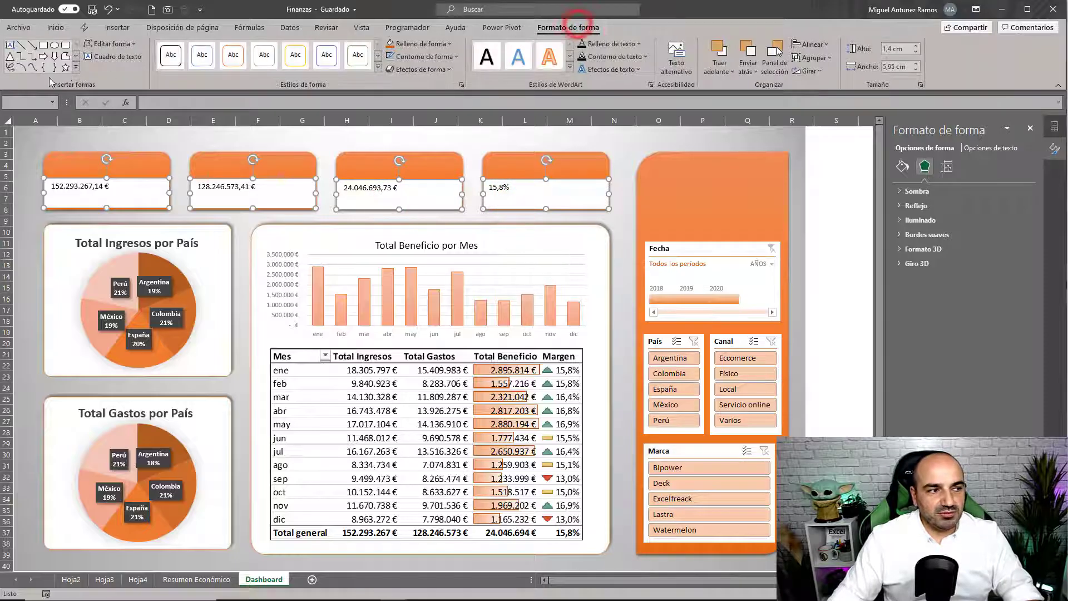
{"action": "left_click", "coordinate": [81, 163]}
{"action": "left_click", "coordinate": [84, 195]}
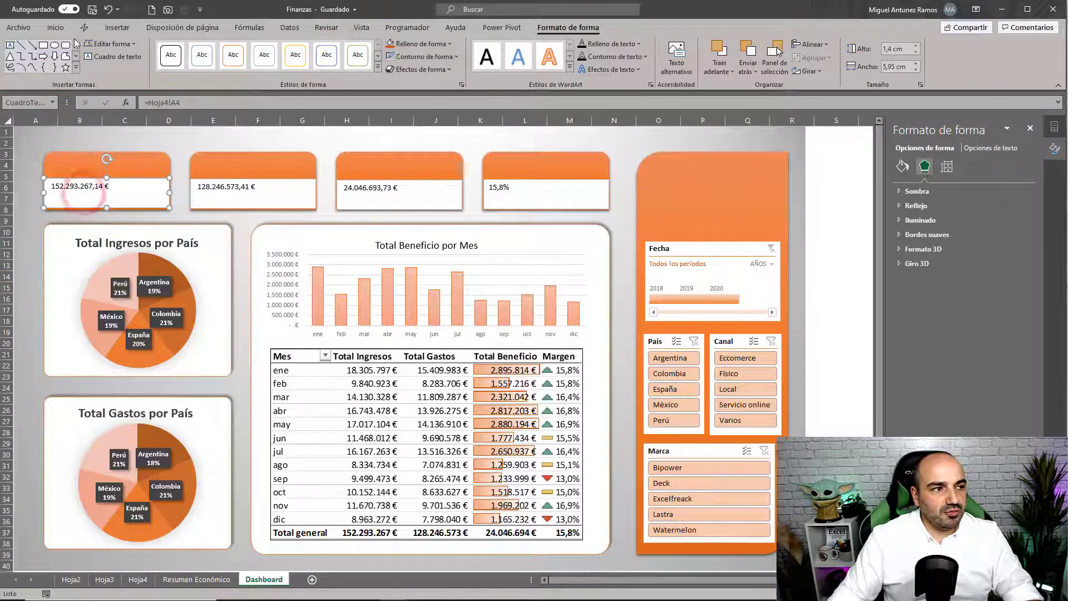
{"action": "left_click", "coordinate": [55, 28]}
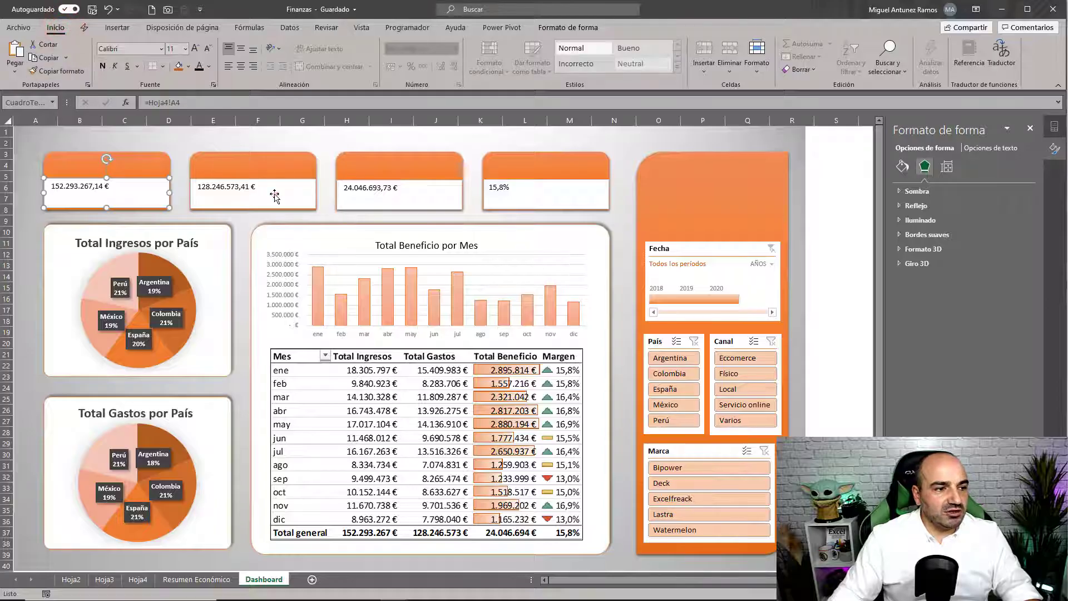
{"action": "left_click", "coordinate": [276, 193], "text": "ctrl"}
{"action": "left_click", "coordinate": [399, 198], "text": "ctrl"}
{"action": "left_click", "coordinate": [558, 197], "text": "ctrl"}
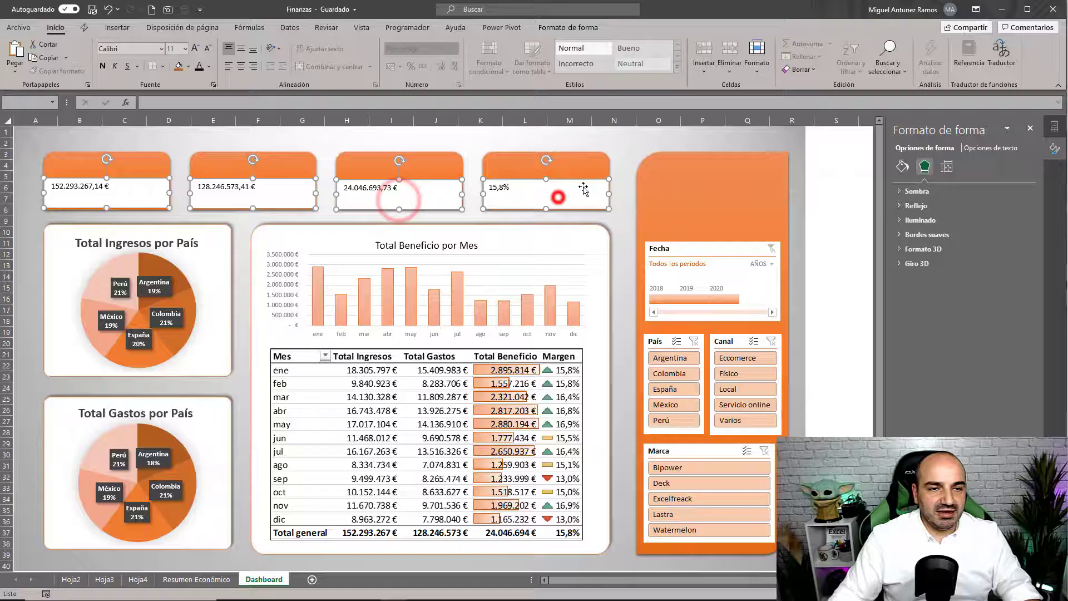
- Set the four KPI value boxes to Sin relleno so the orange cards show through
{"action": "left_click", "coordinate": [572, 29]}
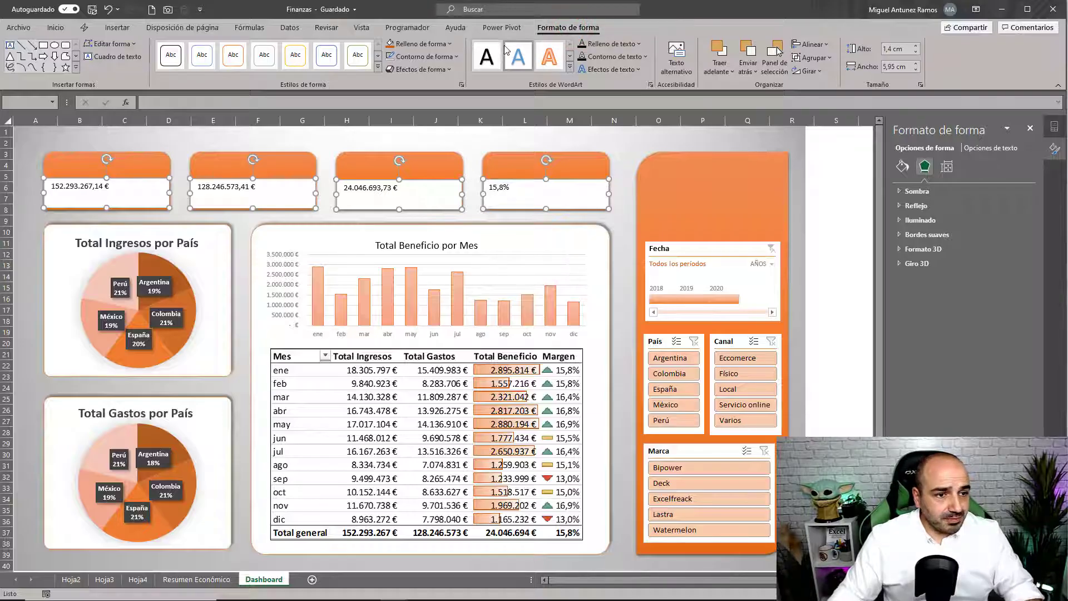
{"action": "left_click", "coordinate": [421, 43]}
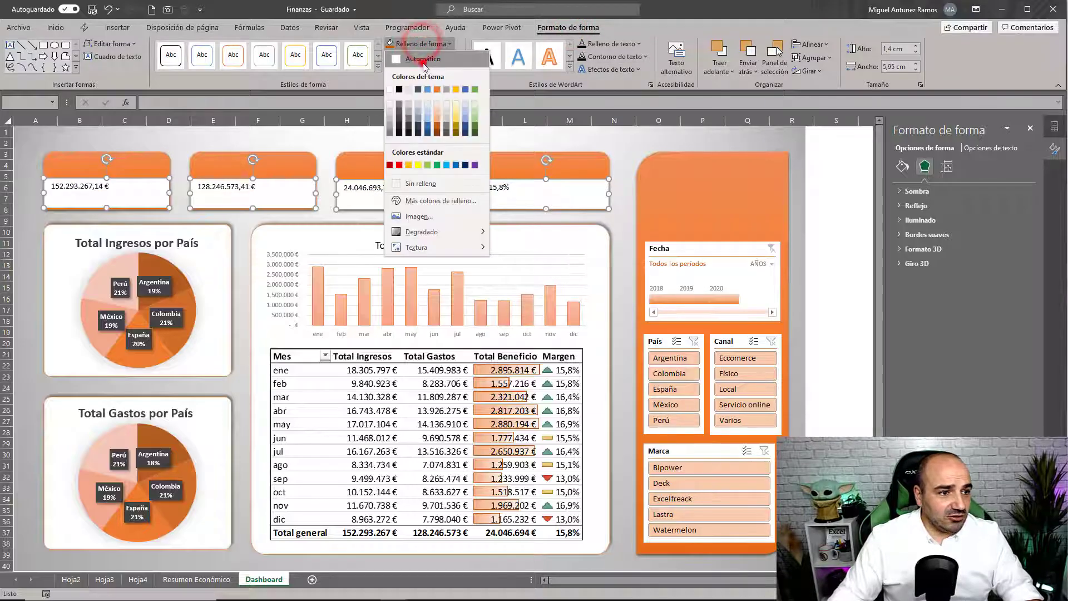
{"action": "left_click", "coordinate": [422, 59]}
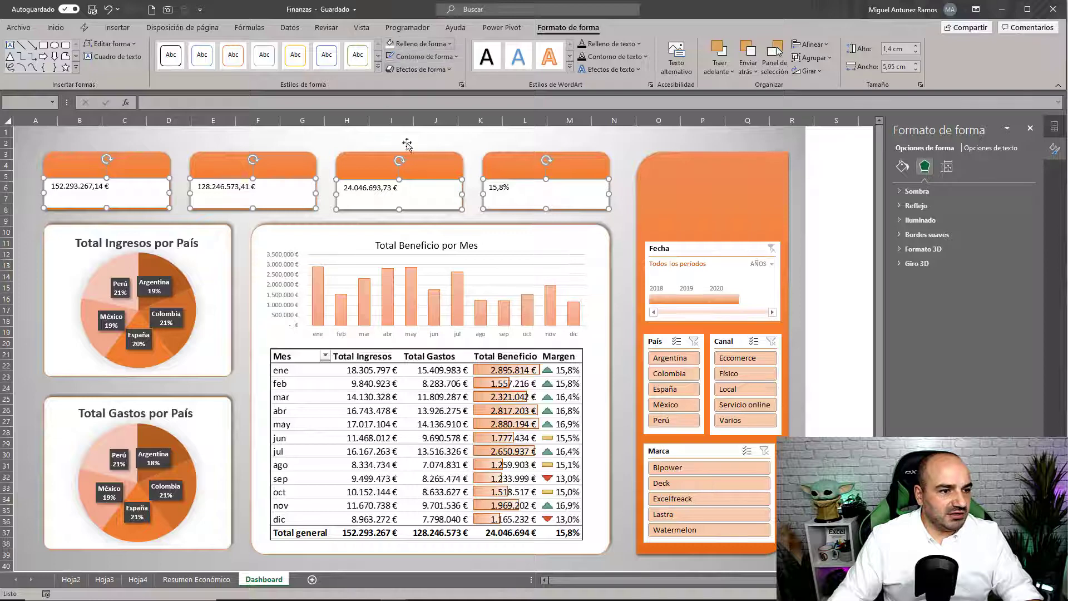
{"action": "left_click", "coordinate": [426, 56]}
{"action": "left_click", "coordinate": [410, 186]}
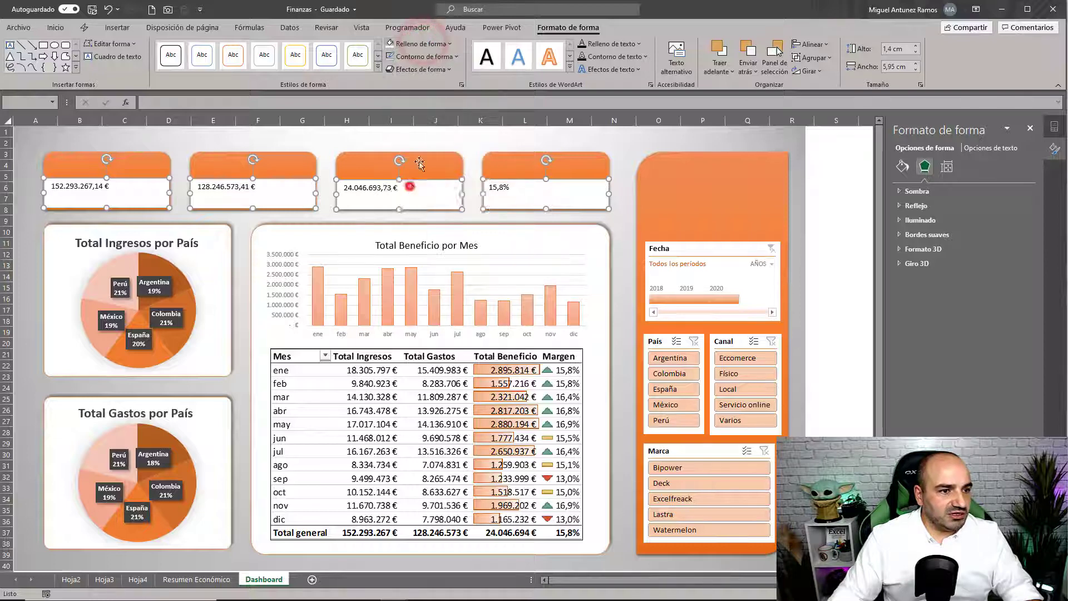
{"action": "left_click", "coordinate": [421, 43]}
{"action": "left_click", "coordinate": [408, 198]}
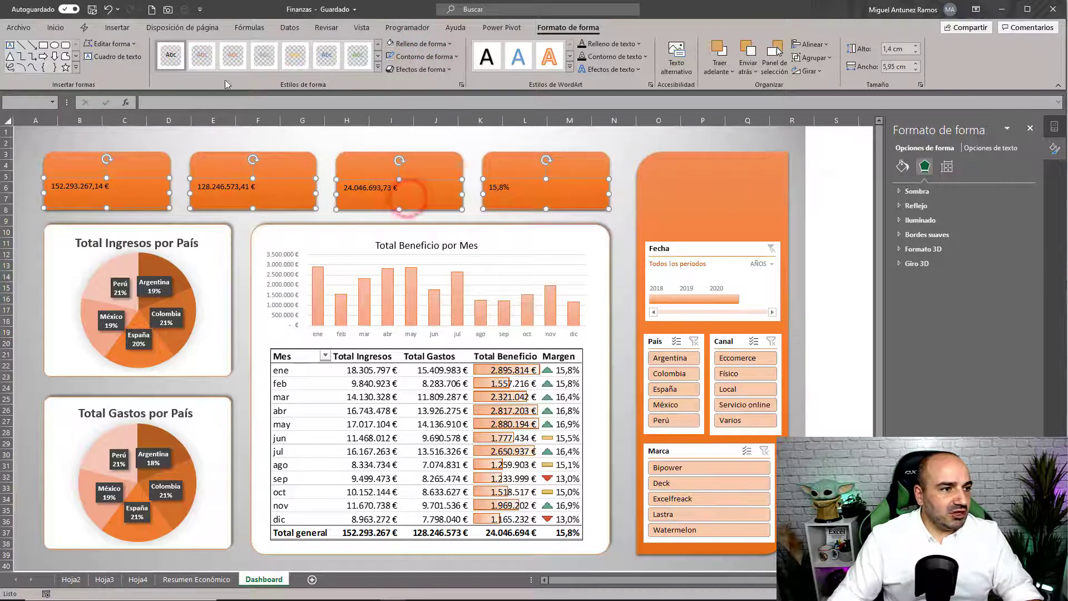
{"action": "left_click", "coordinate": [56, 26]}
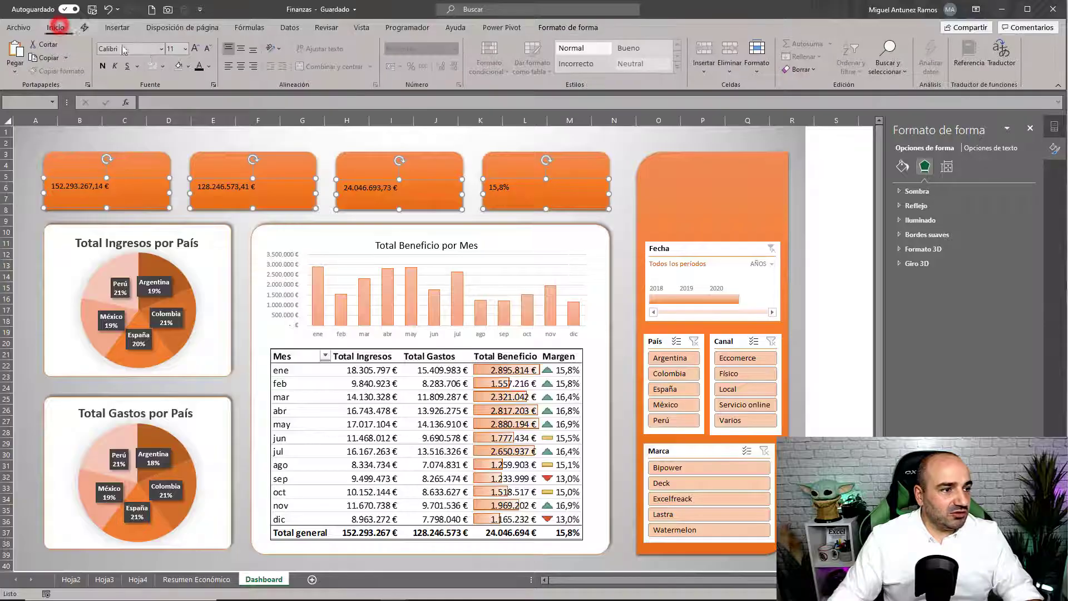
{"action": "left_click", "coordinate": [209, 67]}
- Make the KPI values white and set them in Freestyle Script
{"action": "left_click", "coordinate": [201, 111]}
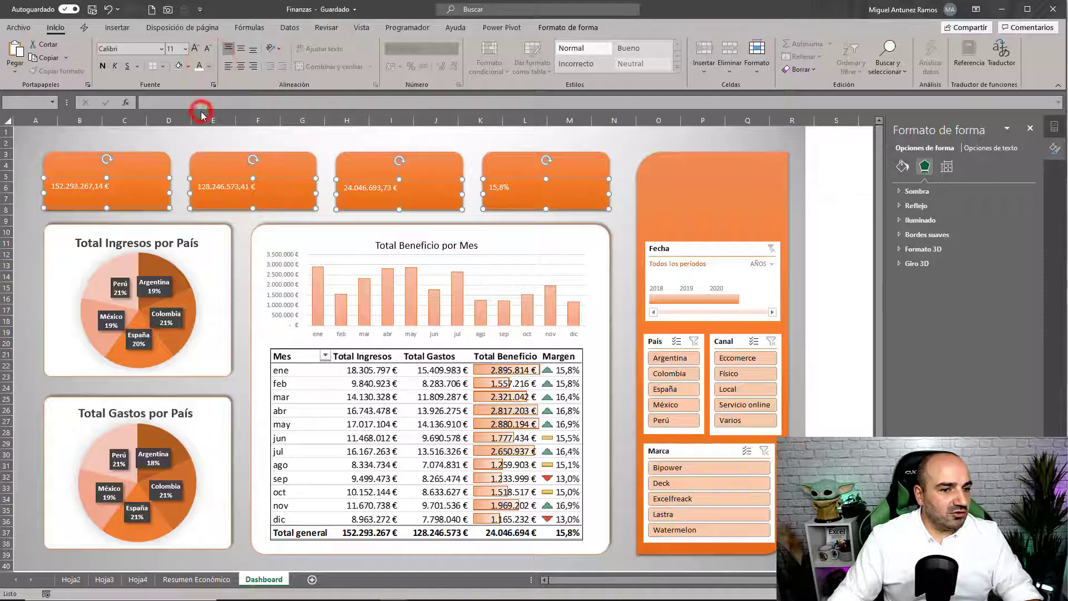
{"action": "left_click", "coordinate": [161, 48]}
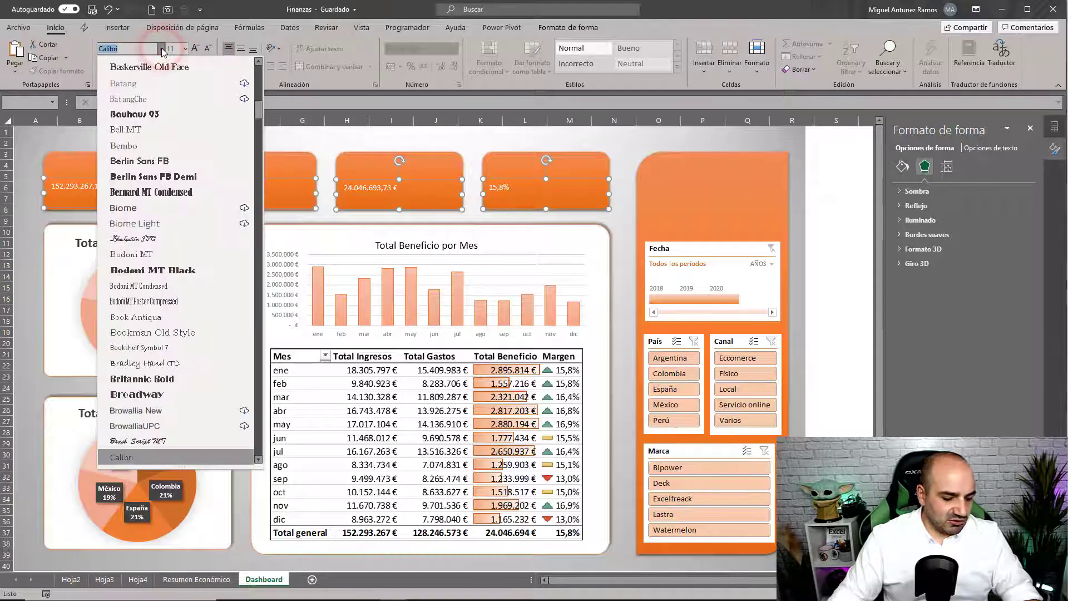
{"action": "type", "text": "Freestyle Script"}
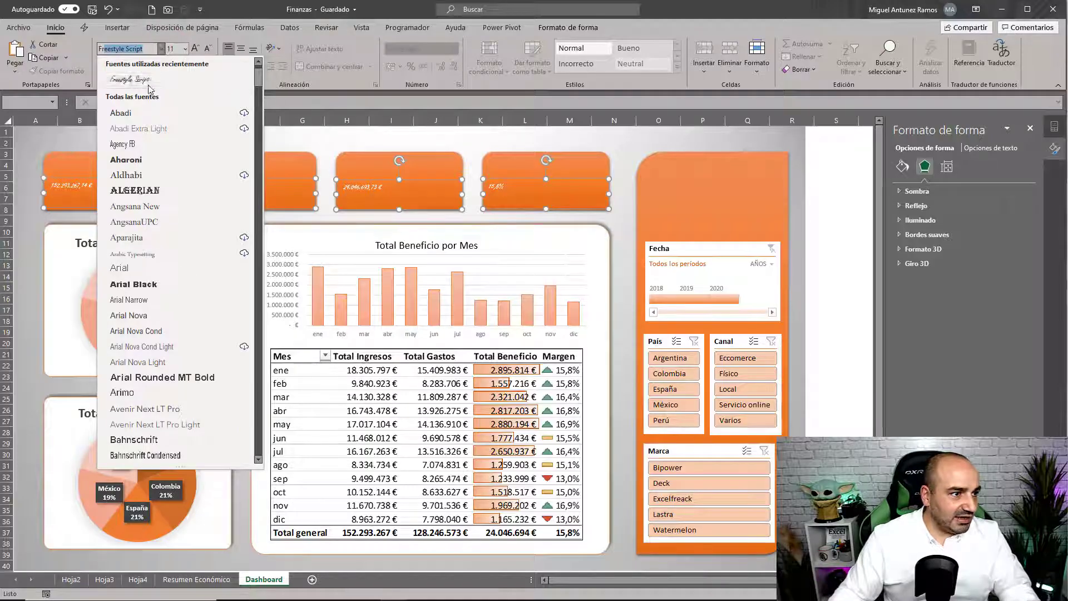
{"action": "left_click", "coordinate": [148, 83]}
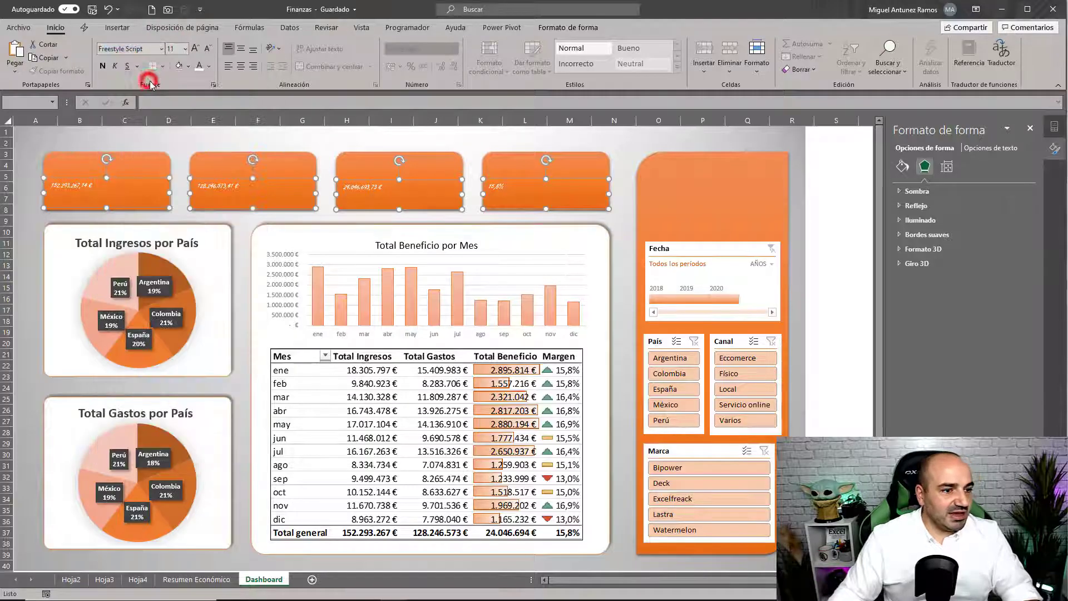
- Enlarge the KPI values to size 28 and centre them vertically in the boxes
{"action": "left_click", "coordinate": [195, 49]}
{"action": "left_click", "coordinate": [195, 49]}
{"action": "left_click", "coordinate": [196, 49]}
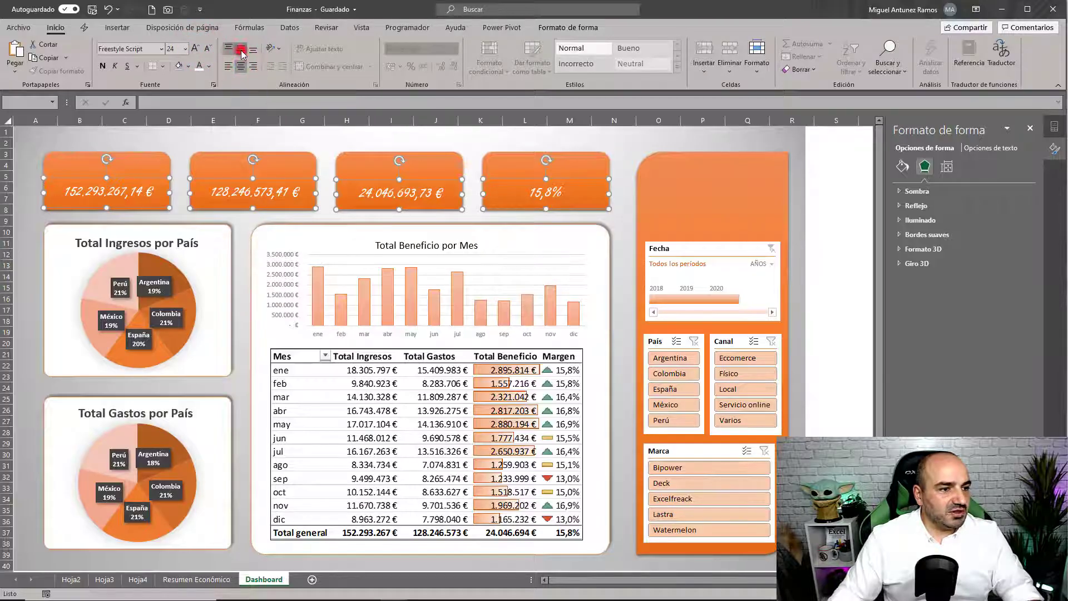
{"action": "left_click", "coordinate": [240, 49]}
{"action": "left_click", "coordinate": [195, 49]}
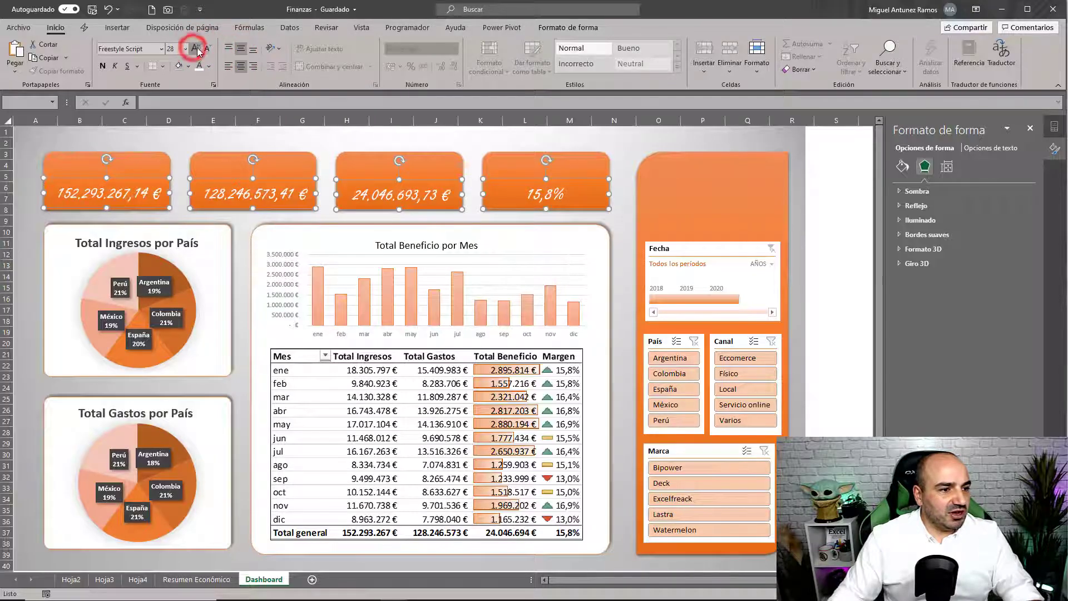
{"action": "left_click", "coordinate": [195, 48]}
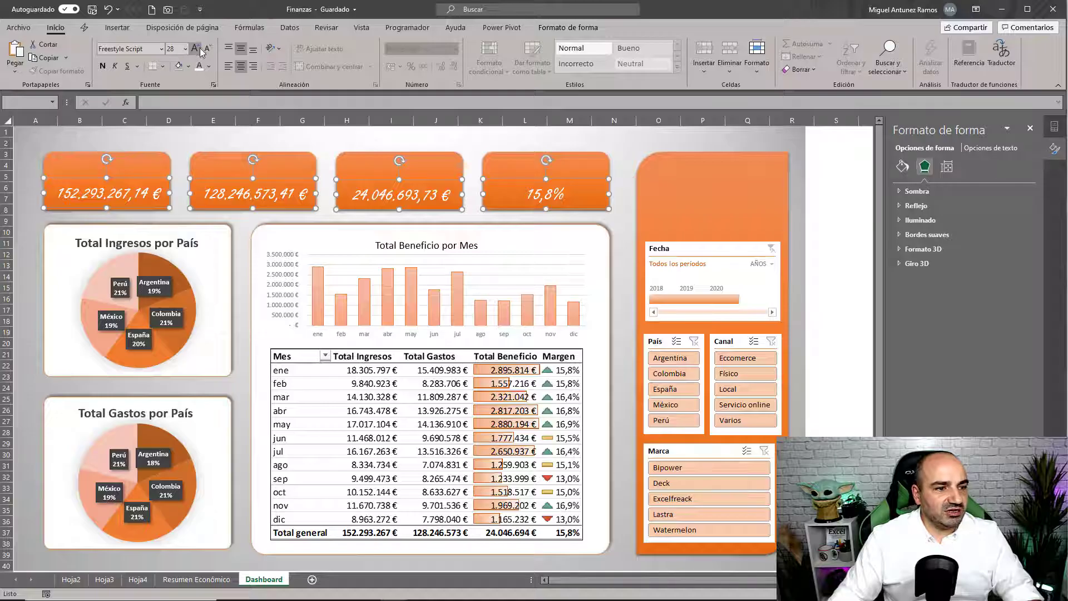
- Remove both decimals from the income, expense and profit totals on Hoja4
{"action": "left_click", "coordinate": [137, 579]}
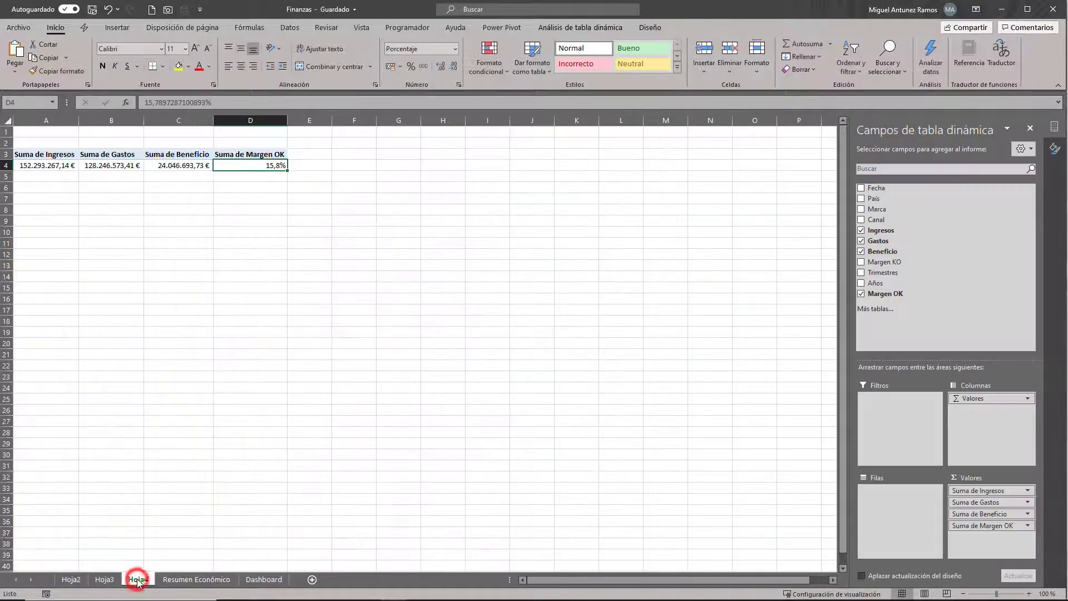
{"action": "left_click_drag", "start_coordinate": [45, 165], "coordinate": [178, 166]}
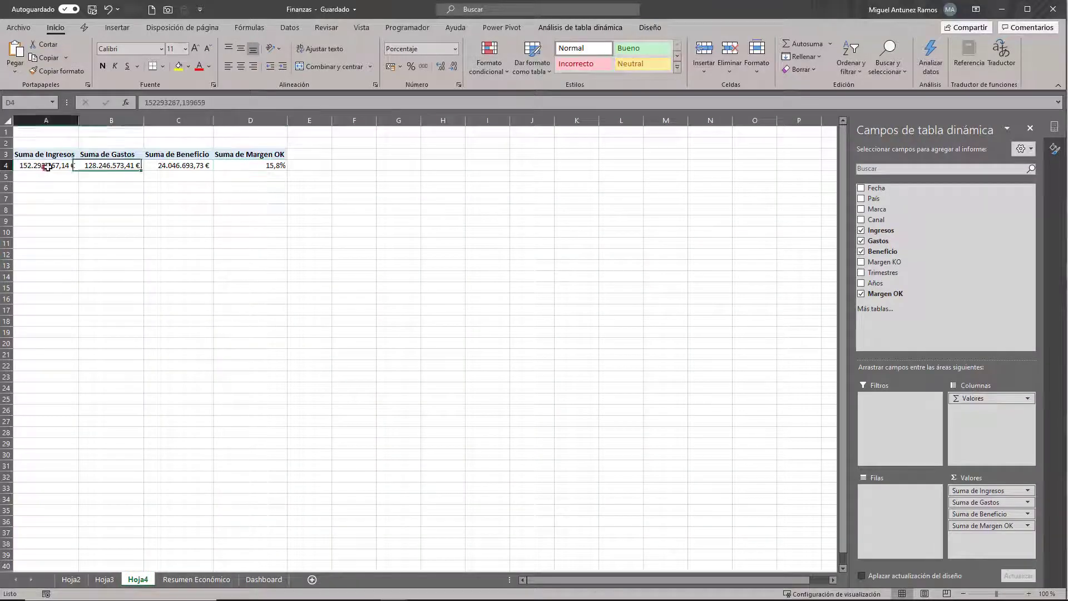
{"action": "left_click", "coordinate": [454, 64]}
{"action": "left_click", "coordinate": [455, 65]}
- Enlarge the Dashboard KPI figures to size 32
{"action": "left_click", "coordinate": [264, 579]}
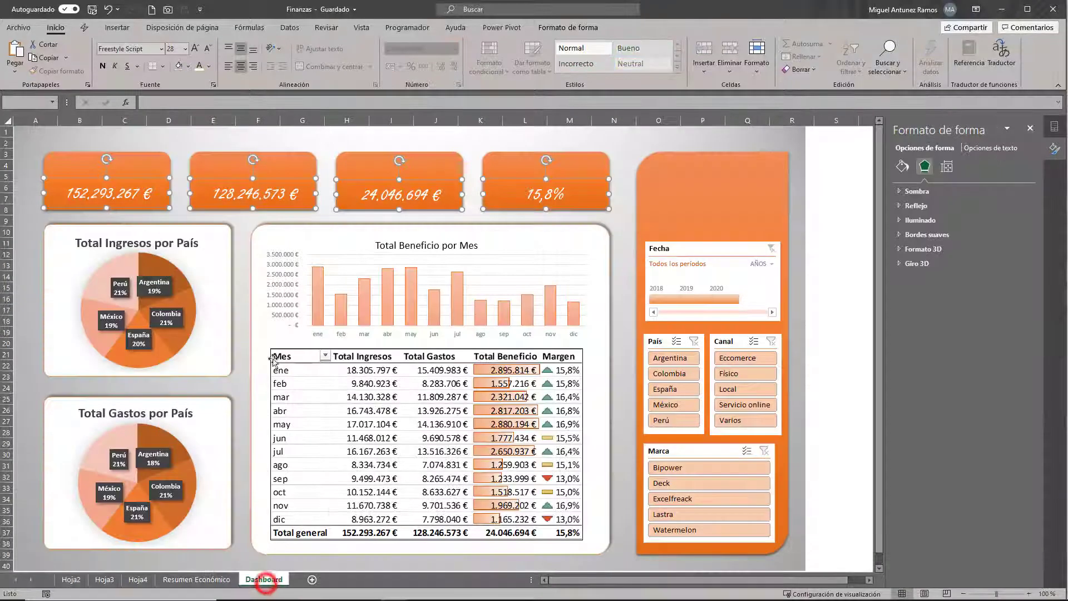
{"action": "left_click", "coordinate": [196, 47]}
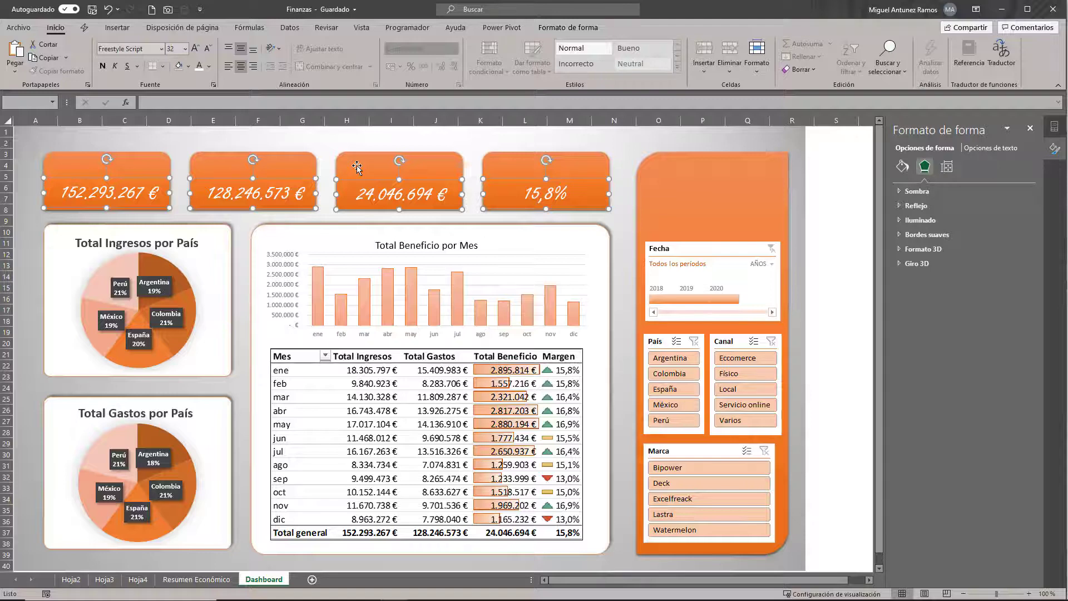
{"action": "left_click", "coordinate": [616, 215]}
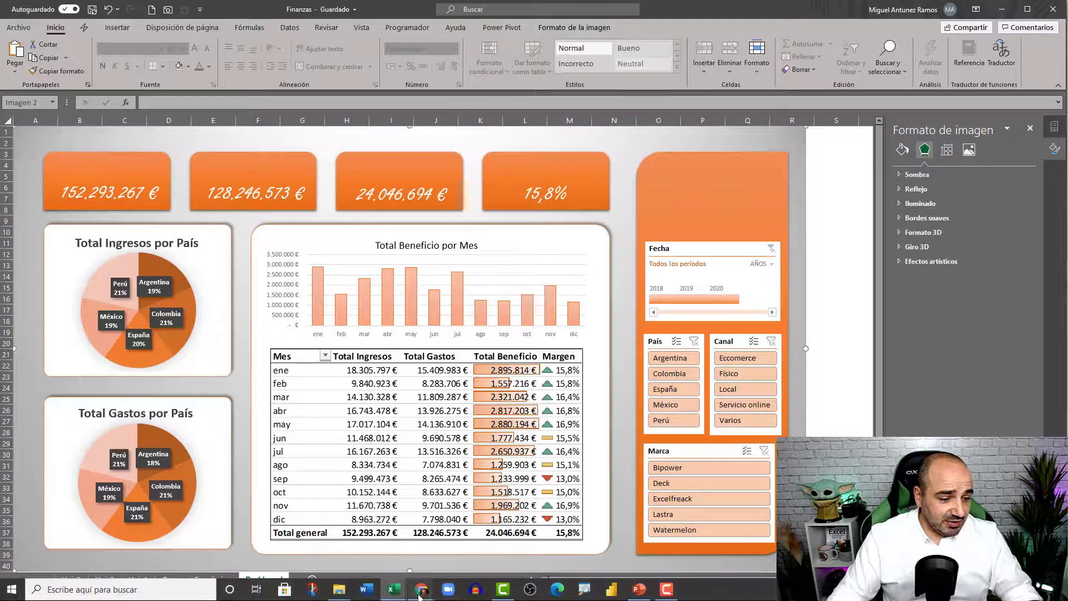
{"action": "left_click", "coordinate": [459, 567]}
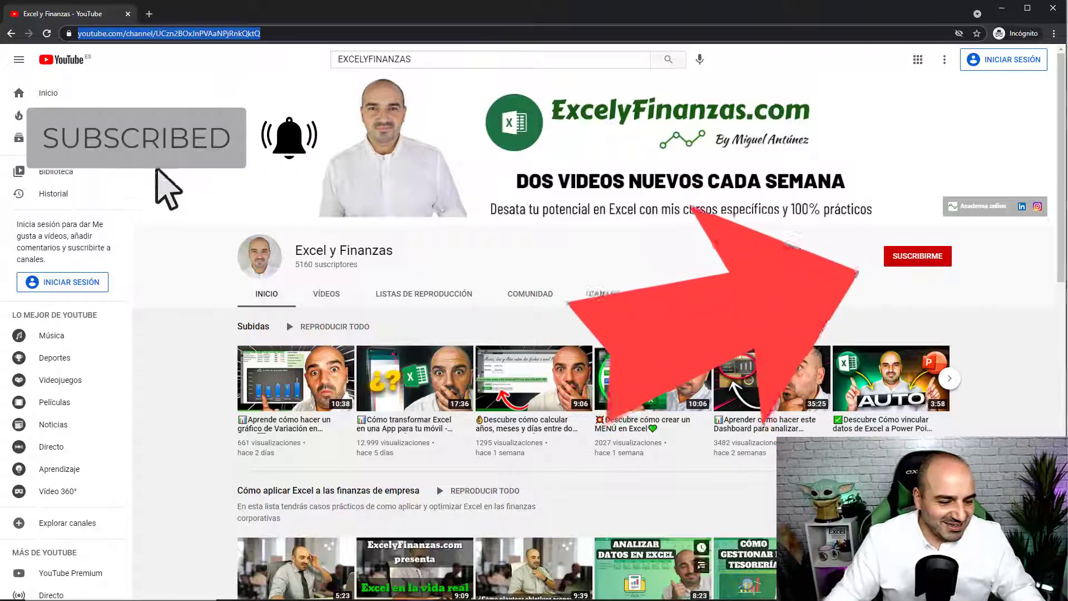
{"action": "mouse_move", "coordinate": [392, 589]}
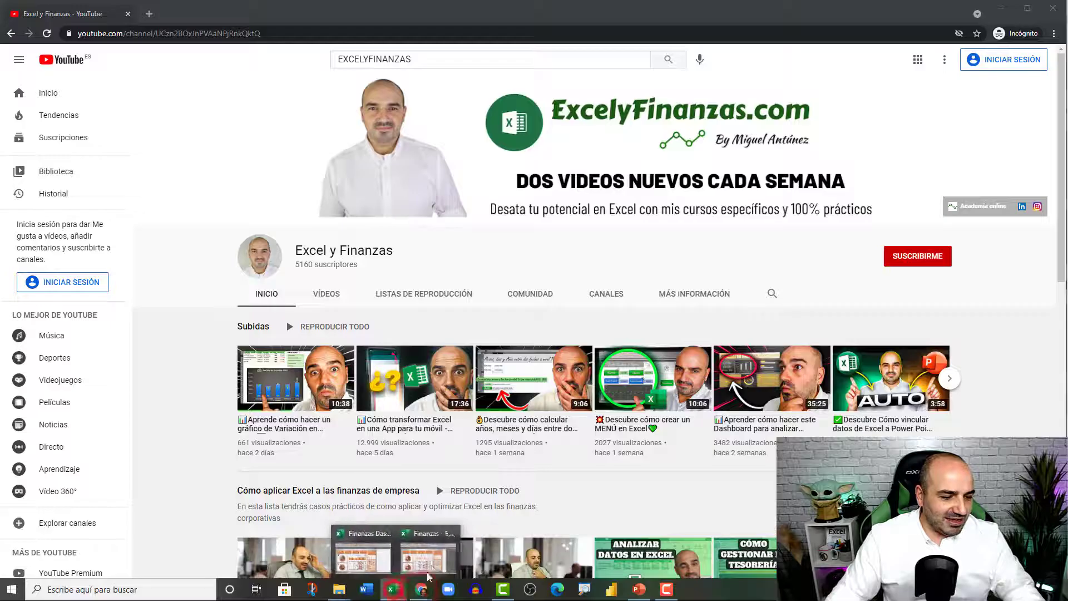
{"action": "left_click", "coordinate": [428, 560]}
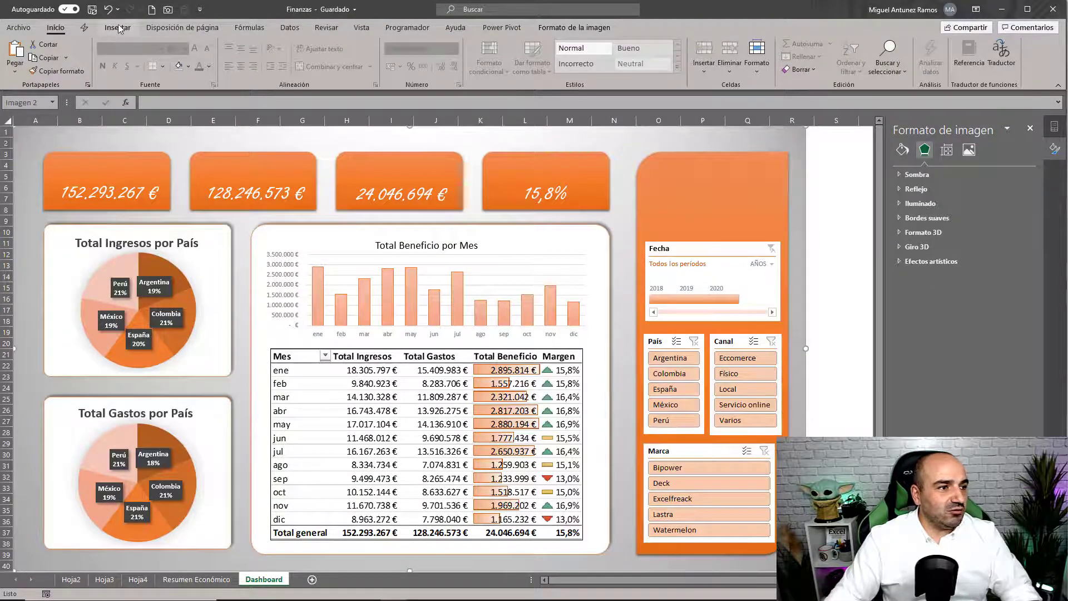
- Draw the Ingresos text box along the top of the first KPI card
{"action": "left_click", "coordinate": [118, 29]}
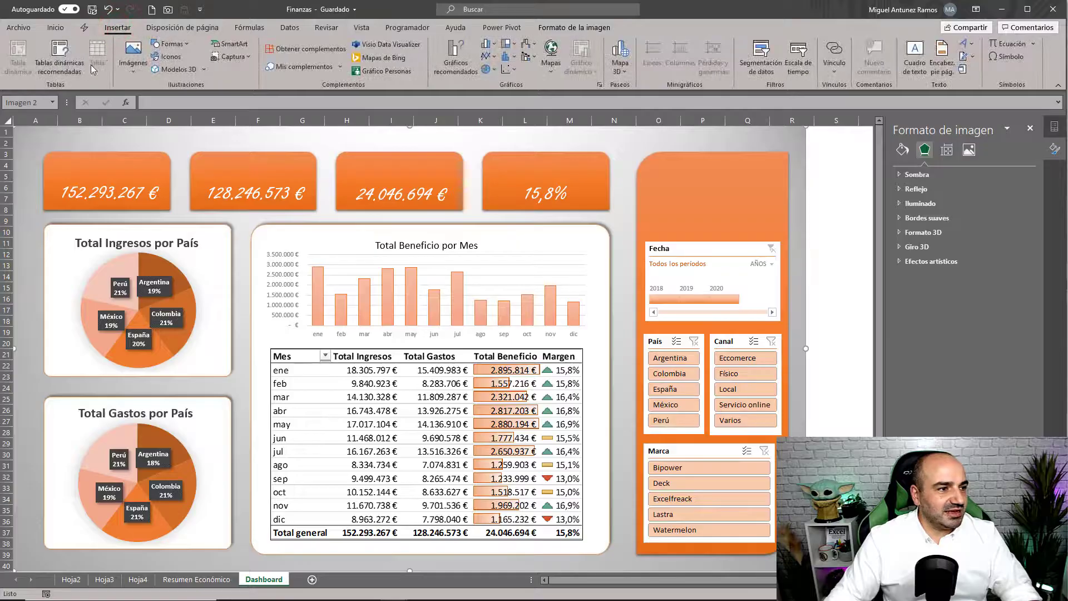
{"action": "left_click", "coordinate": [168, 45]}
{"action": "left_click", "coordinate": [156, 72]}
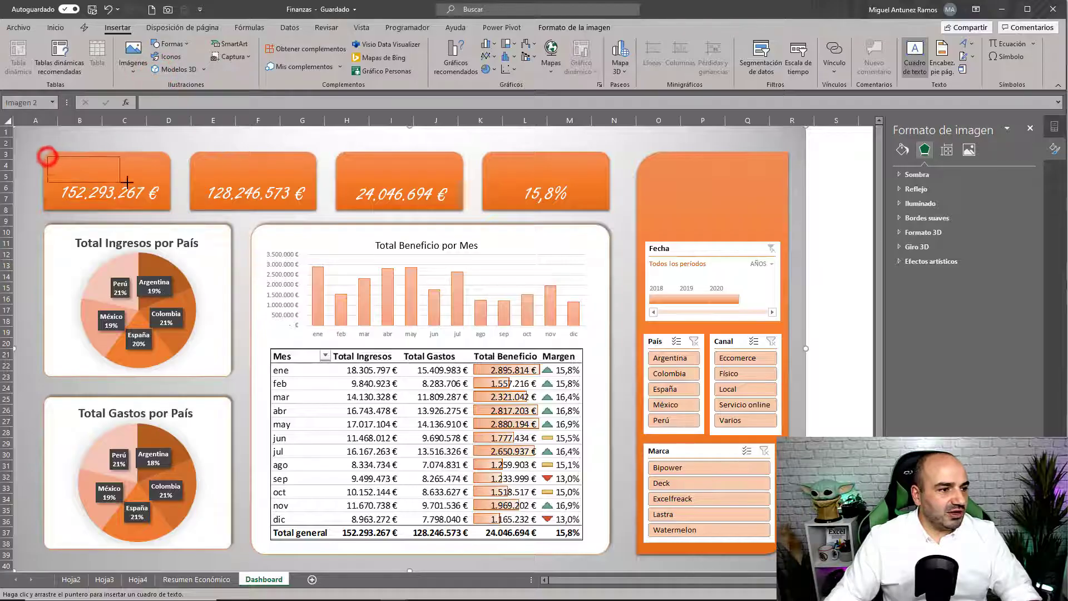
{"action": "left_click_drag", "start_coordinate": [127, 182], "coordinate": [165, 178]}
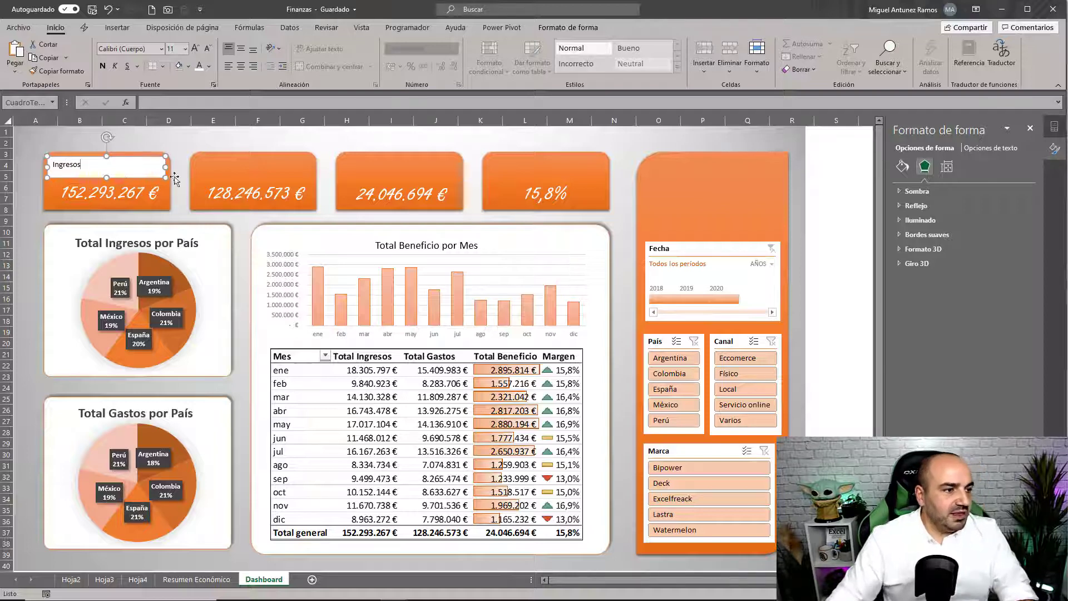
{"action": "left_click", "coordinate": [136, 140]}
{"action": "left_click", "coordinate": [149, 160]}
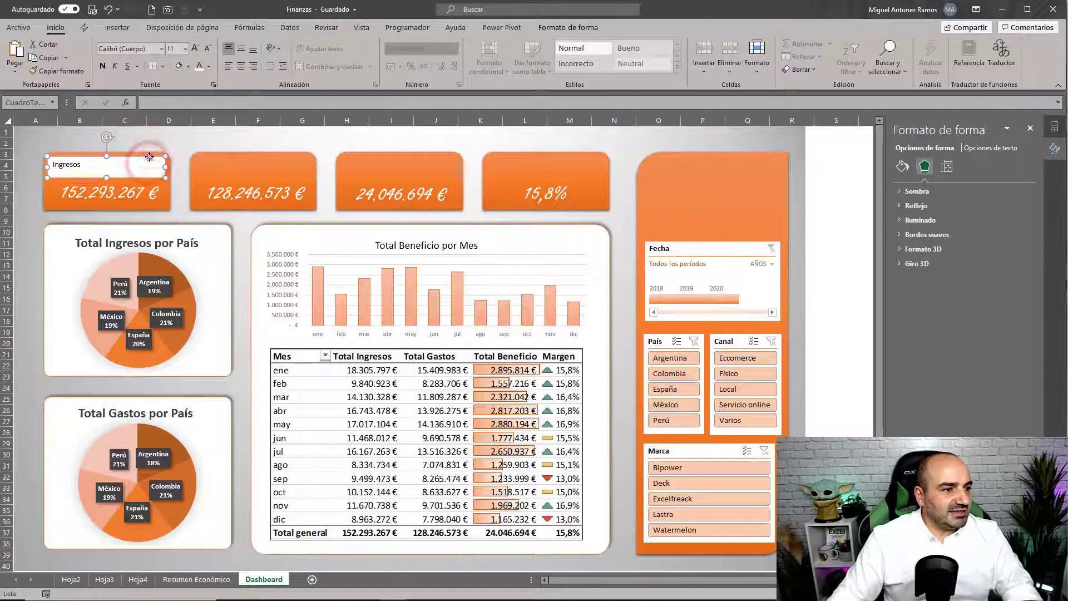
- Give the Ingresos text box no fill and no outline
{"action": "left_click", "coordinate": [562, 27]}
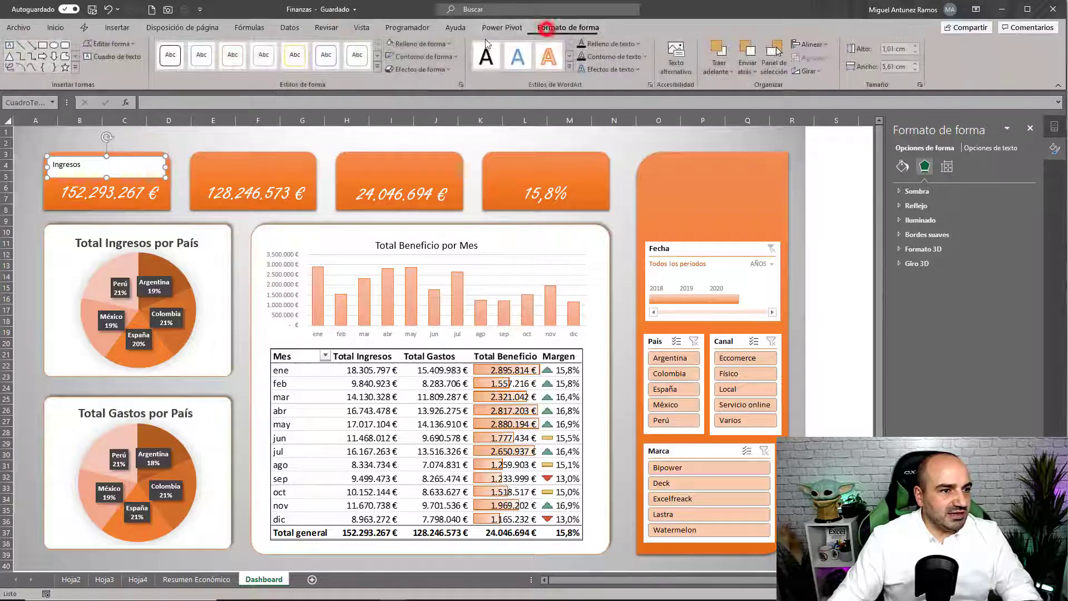
{"action": "left_click", "coordinate": [419, 43]}
{"action": "left_click", "coordinate": [419, 177]}
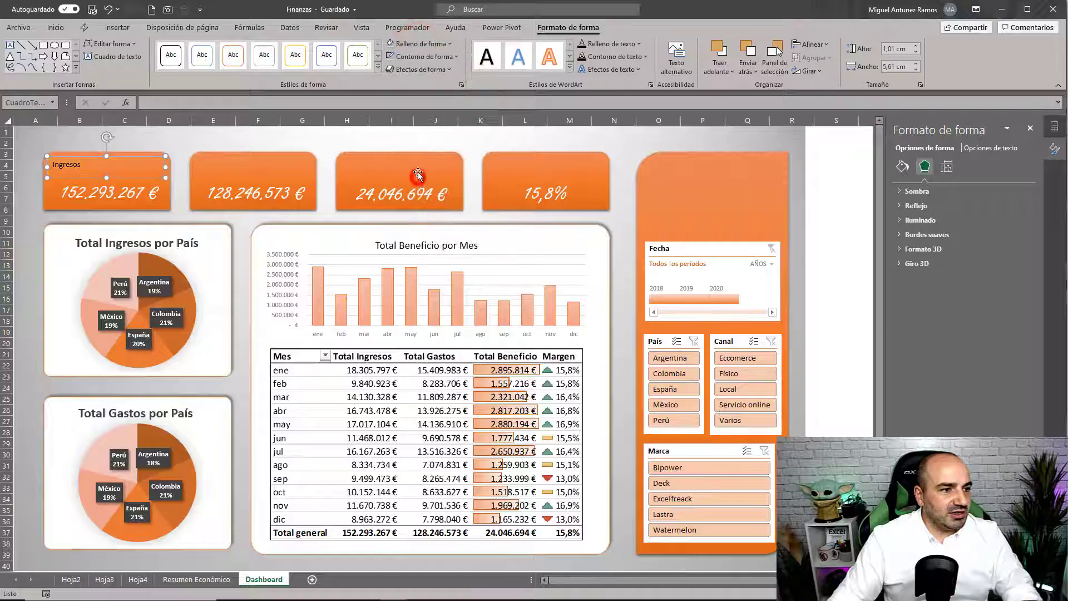
{"action": "left_click", "coordinate": [418, 57]}
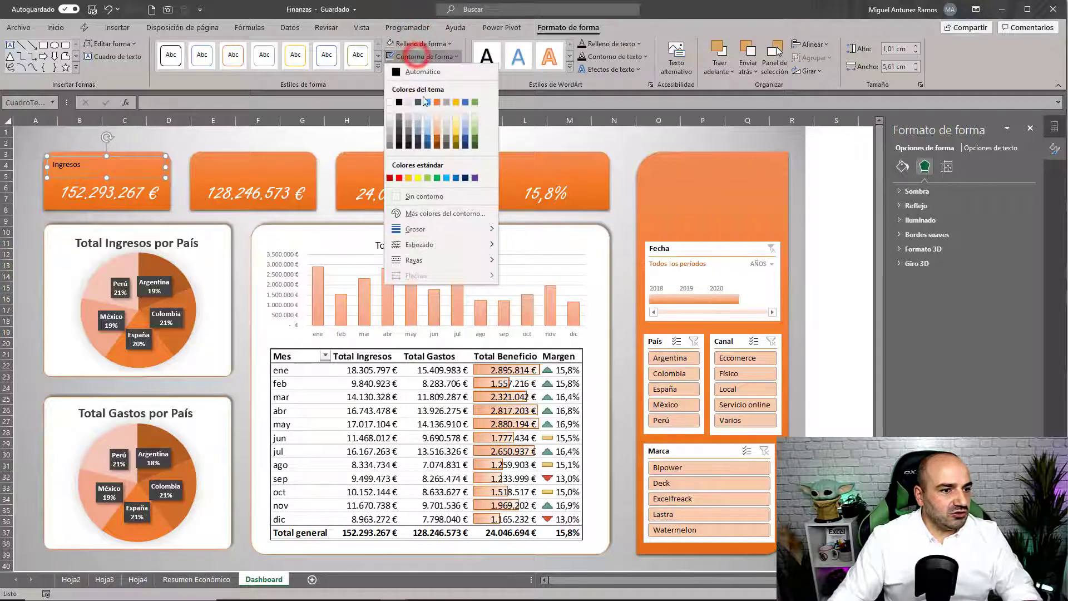
{"action": "left_click", "coordinate": [411, 199]}
- Set the Ingresos label in Freestyle Script at size 28
{"action": "left_click", "coordinate": [56, 27]}
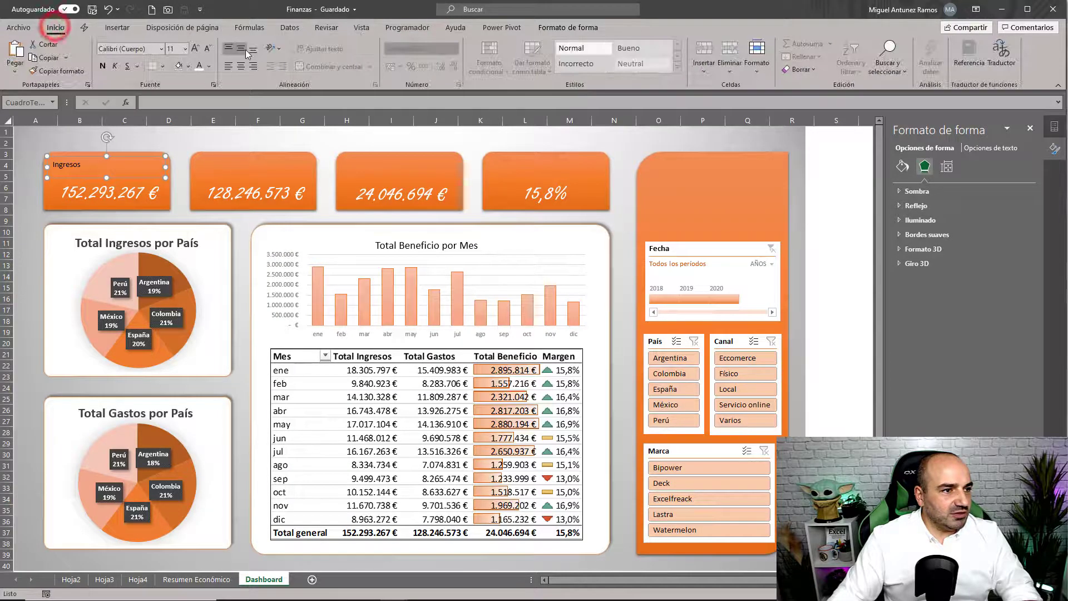
{"action": "left_click", "coordinate": [162, 48]}
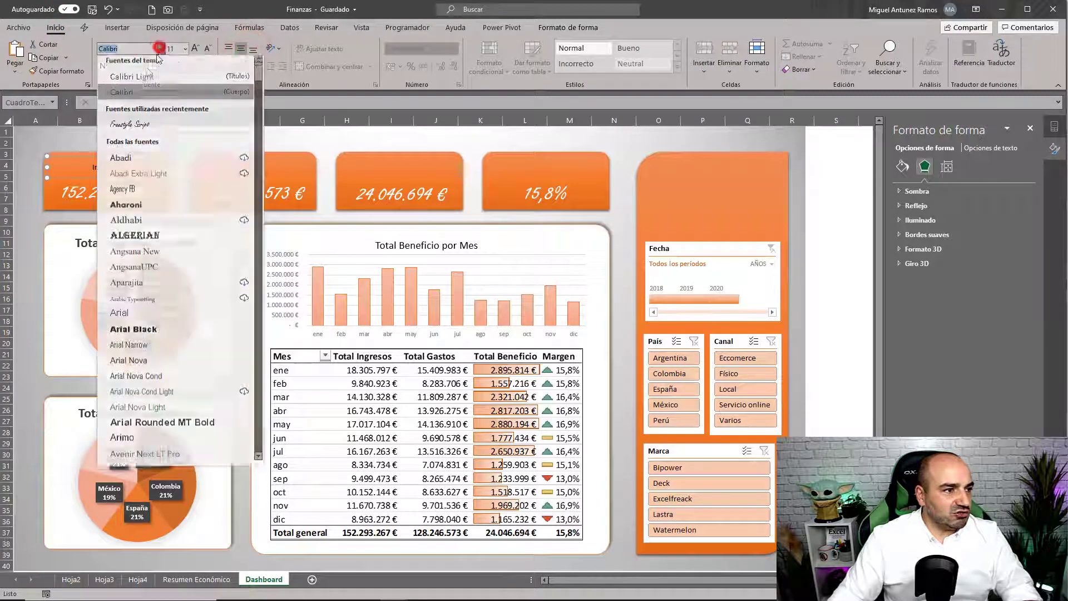
{"action": "left_click", "coordinate": [131, 127]}
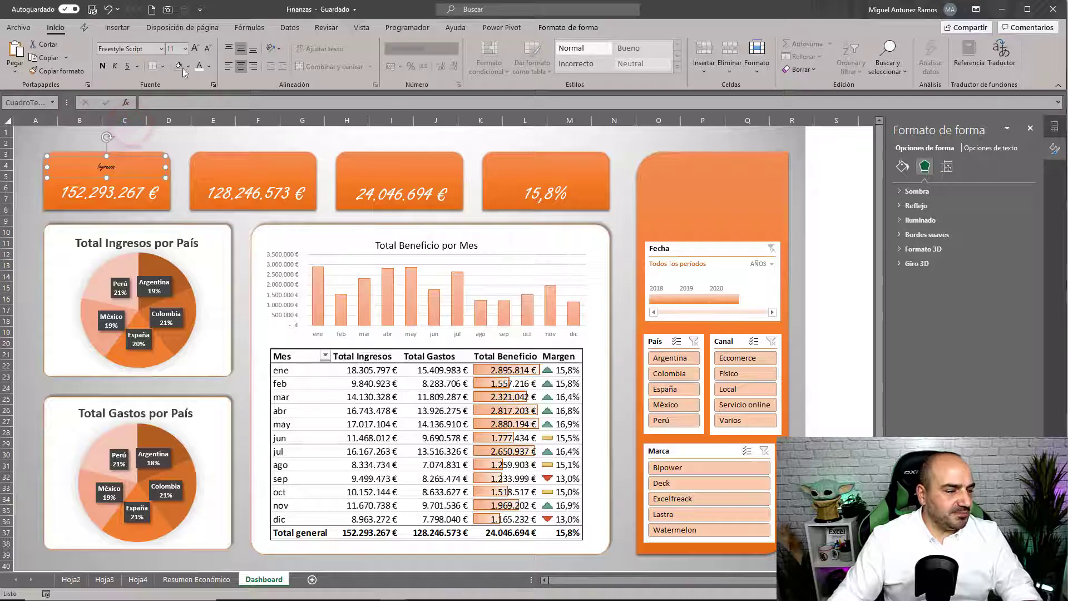
{"action": "left_click", "coordinate": [196, 50]}
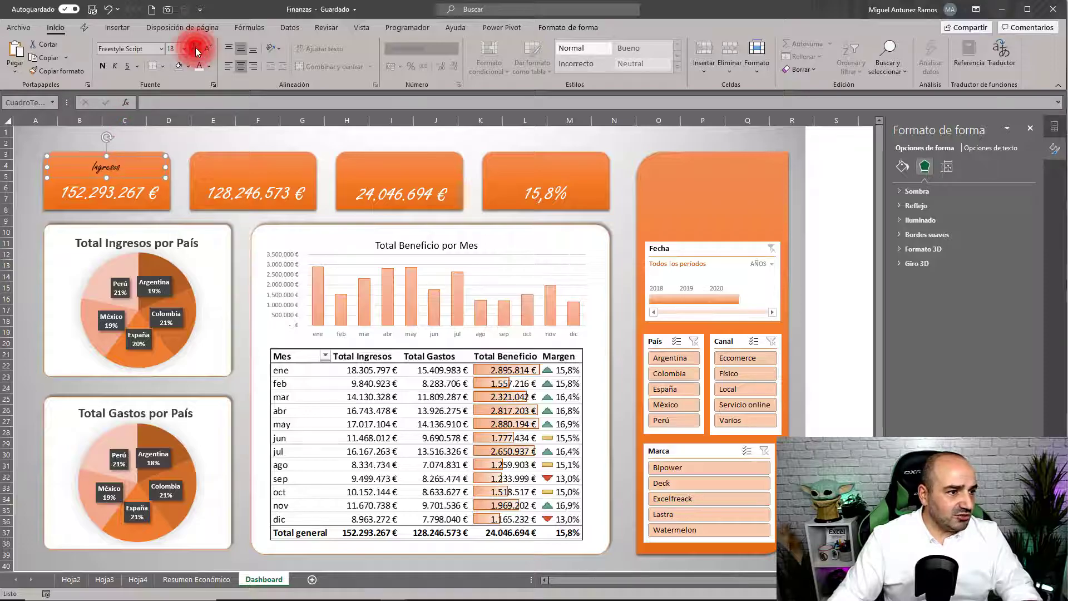
{"action": "left_click", "coordinate": [194, 50]}
{"action": "left_click", "coordinate": [195, 49]}
{"action": "left_click", "coordinate": [194, 49]}
{"action": "left_click", "coordinate": [194, 49]}
{"action": "left_click", "coordinate": [193, 49]}
{"action": "left_click", "coordinate": [193, 49]}
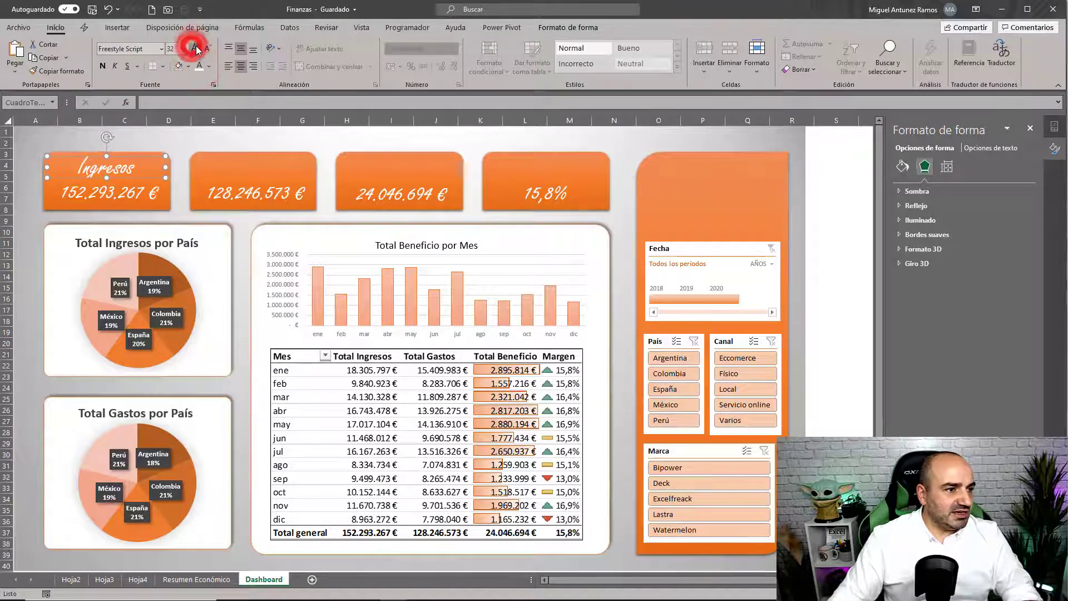
{"action": "left_click", "coordinate": [193, 49]}
{"action": "left_click", "coordinate": [208, 49]}
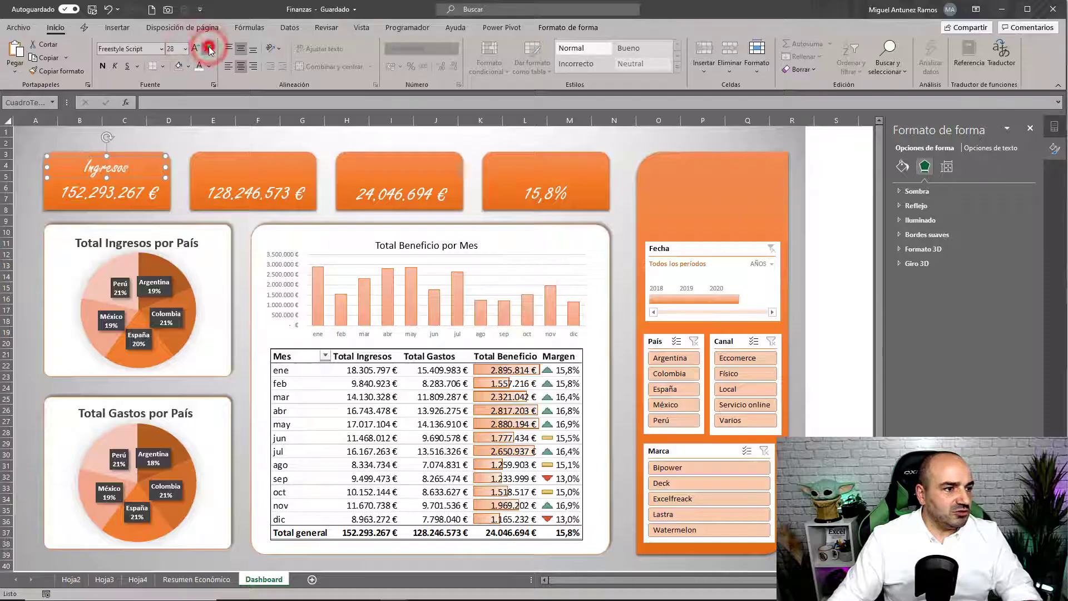
{"action": "left_click", "coordinate": [557, 29]}
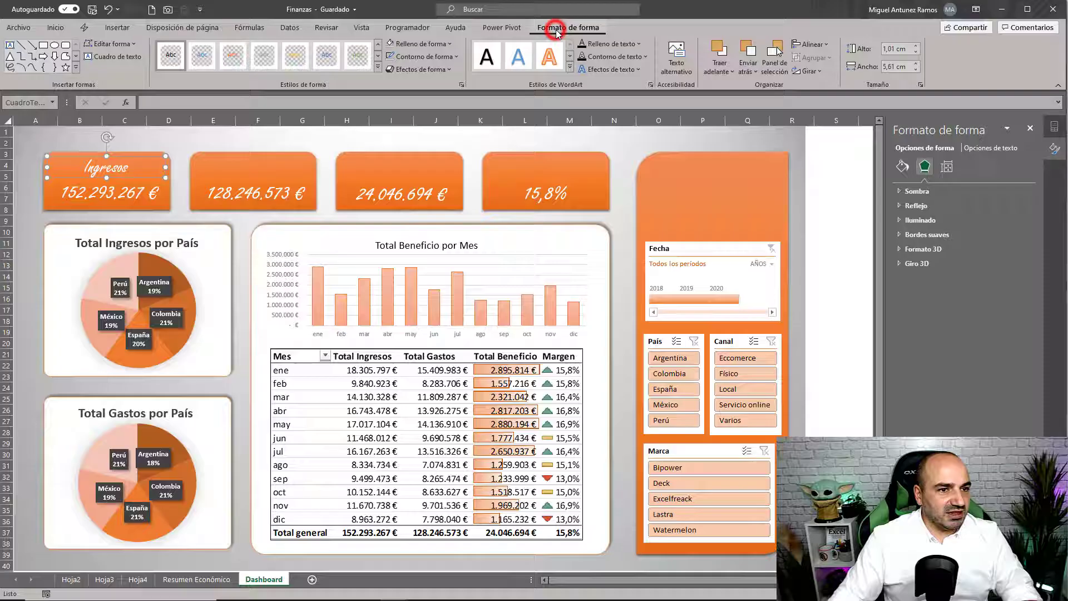
- Apply the orange-outlined WordArt style to Ingresos, size 36, and position it on the first card
{"action": "left_click", "coordinate": [570, 67]}
{"action": "left_click", "coordinate": [582, 116]}
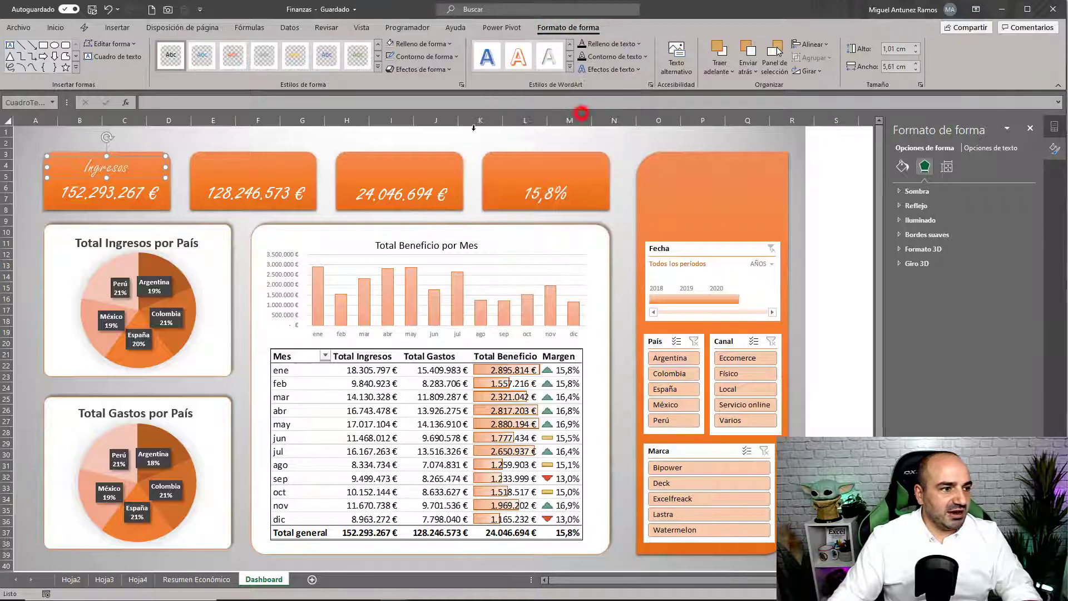
{"action": "left_click_drag", "start_coordinate": [108, 179], "coordinate": [109, 185]}
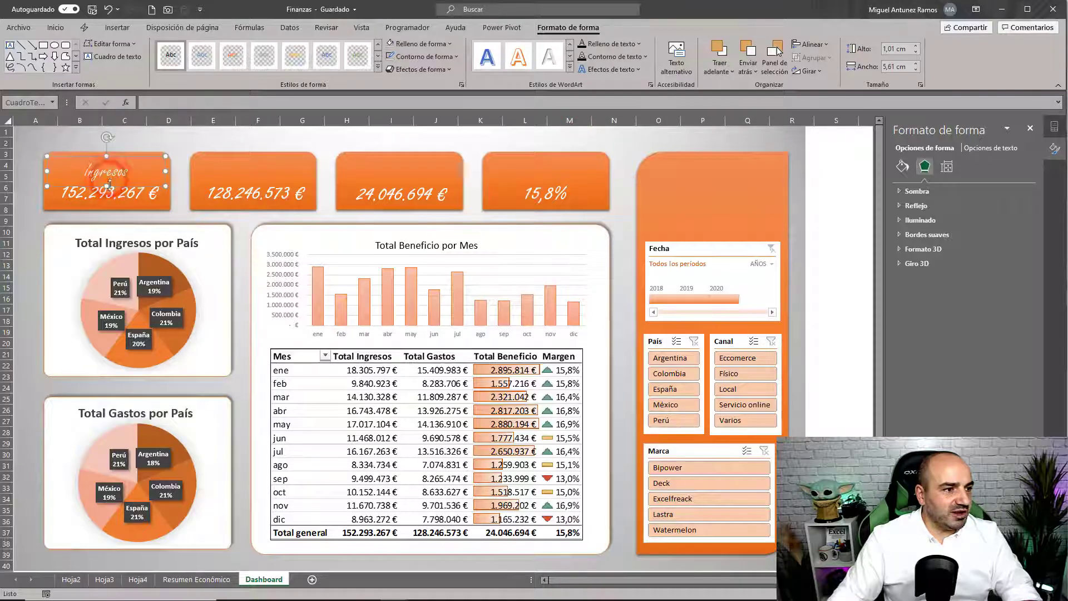
{"action": "left_click", "coordinate": [55, 28]}
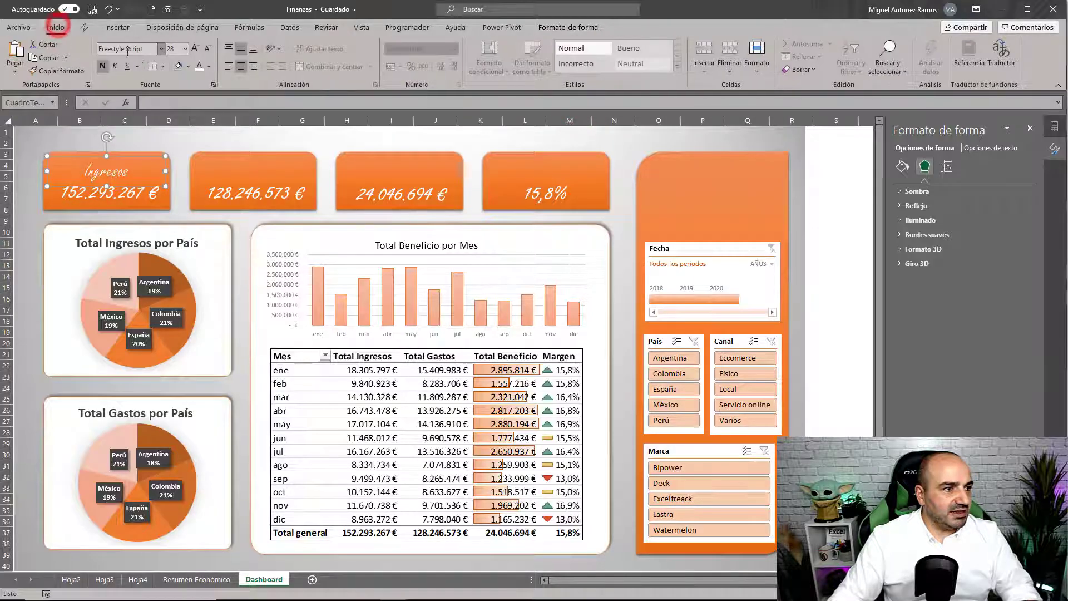
{"action": "left_click", "coordinate": [198, 50]}
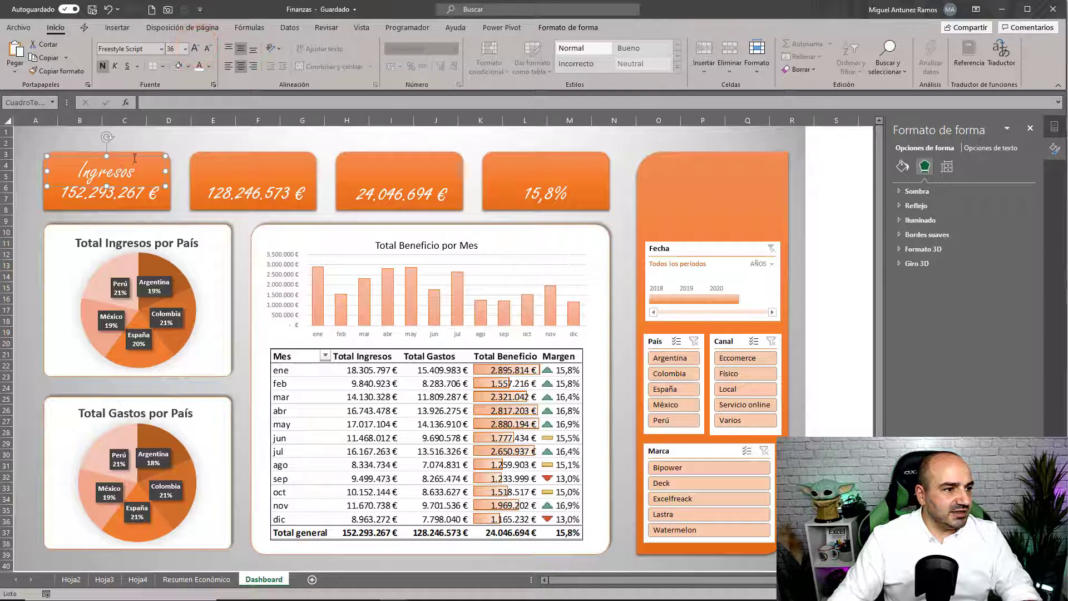
{"action": "left_click_drag", "start_coordinate": [133, 157], "coordinate": [135, 155]}
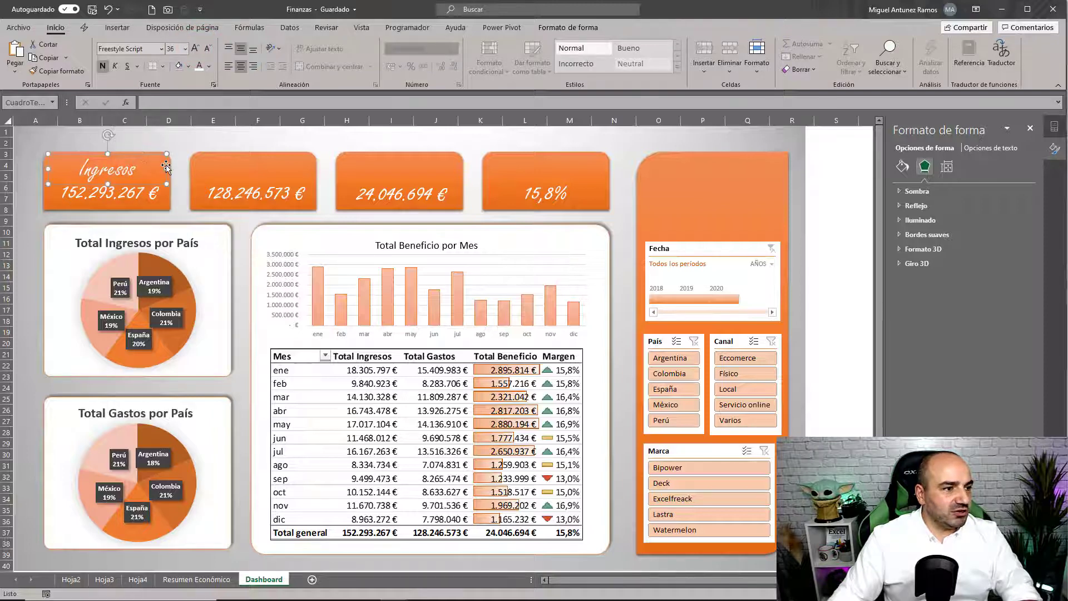
- Place copies of the Ingresos label on the other KPI cards
{"action": "left_click_drag", "start_coordinate": [166, 165], "coordinate": [423, 152]}
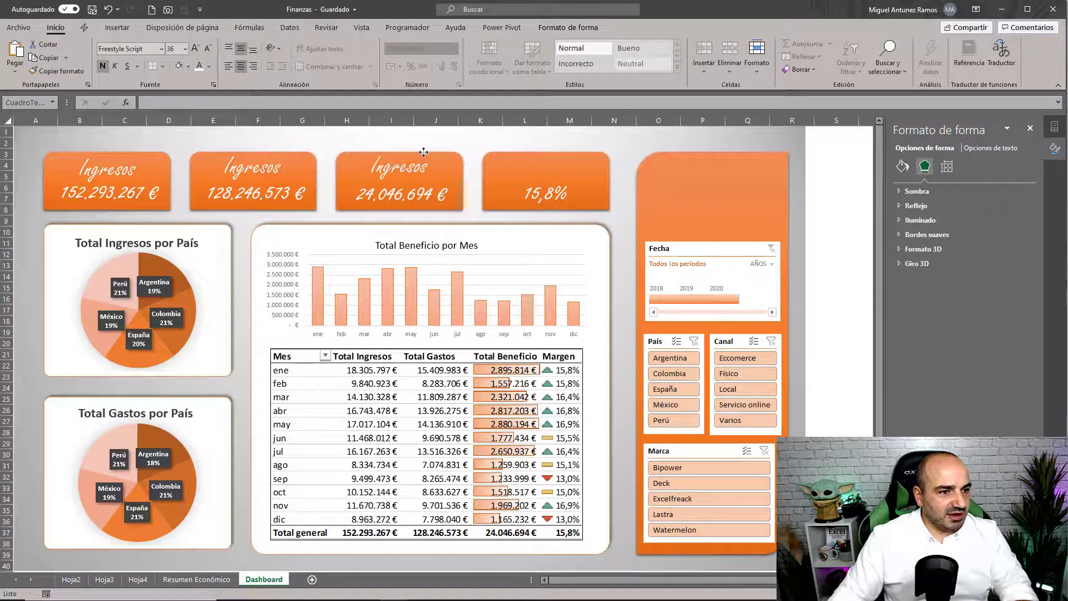
{"action": "key", "text": "ctrl+d"}
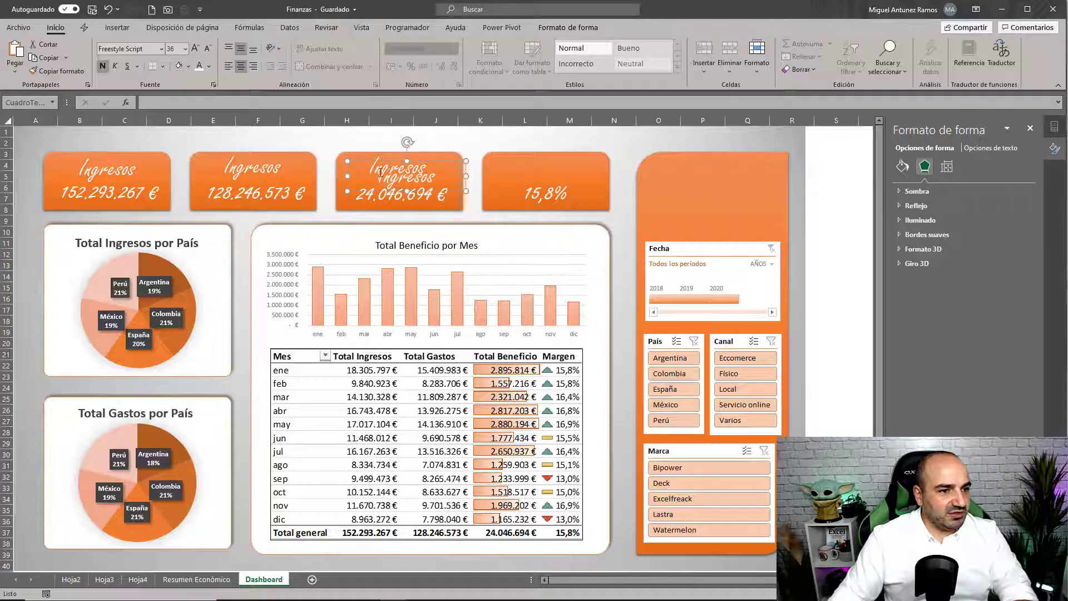
{"action": "left_click_drag", "start_coordinate": [431, 161], "coordinate": [574, 150]}
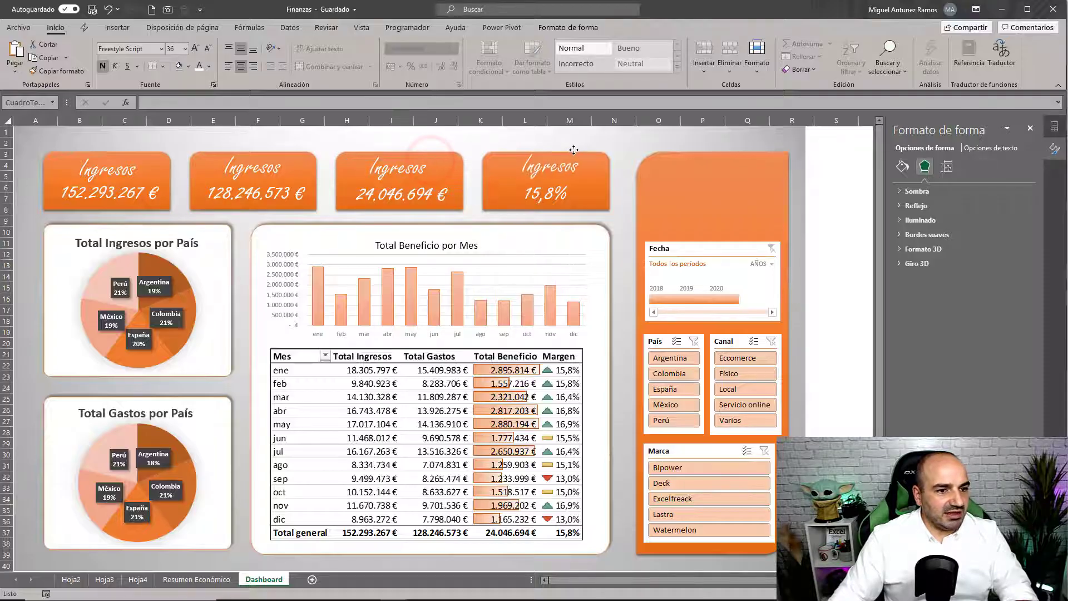
- Rename the card titles to Margen, Beneficio and Gastos
{"action": "double_click", "coordinate": [559, 166]}
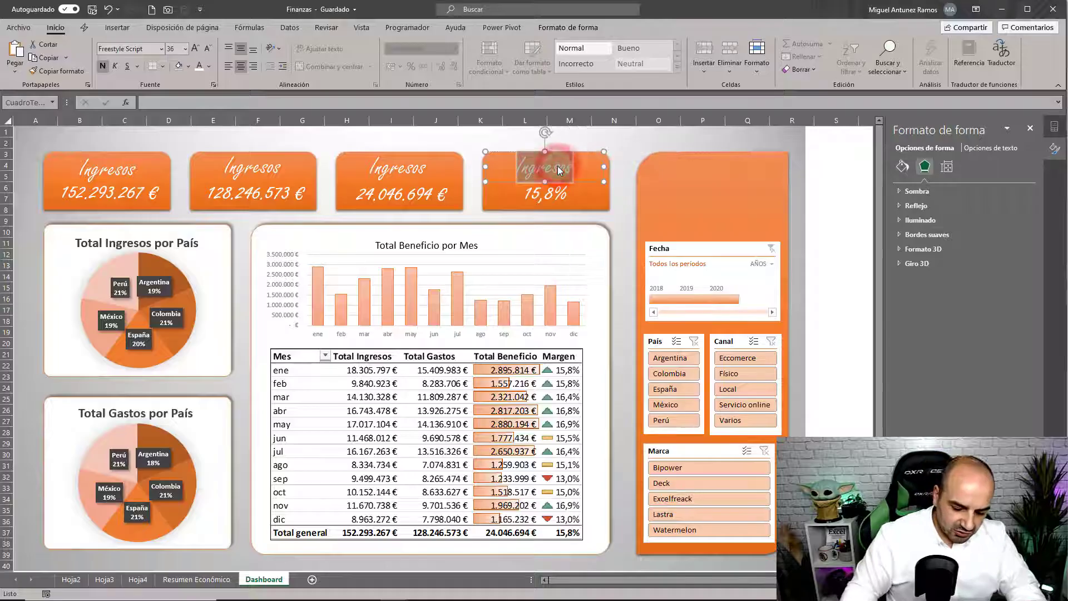
{"action": "type", "text": "Margen"}
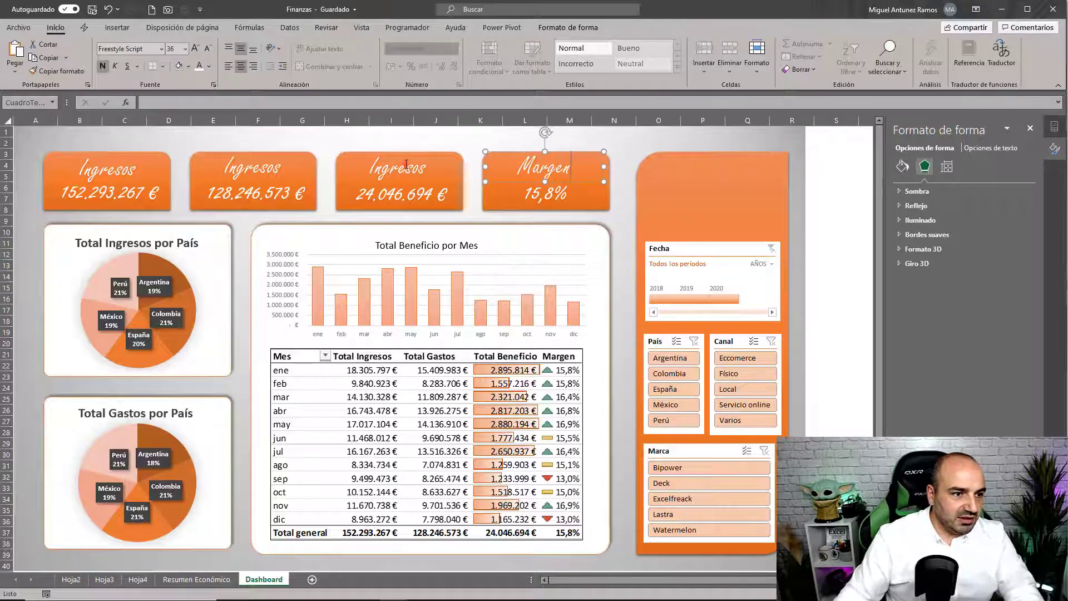
{"action": "double_click", "coordinate": [406, 164]}
{"action": "type", "text": "Beneficio"}
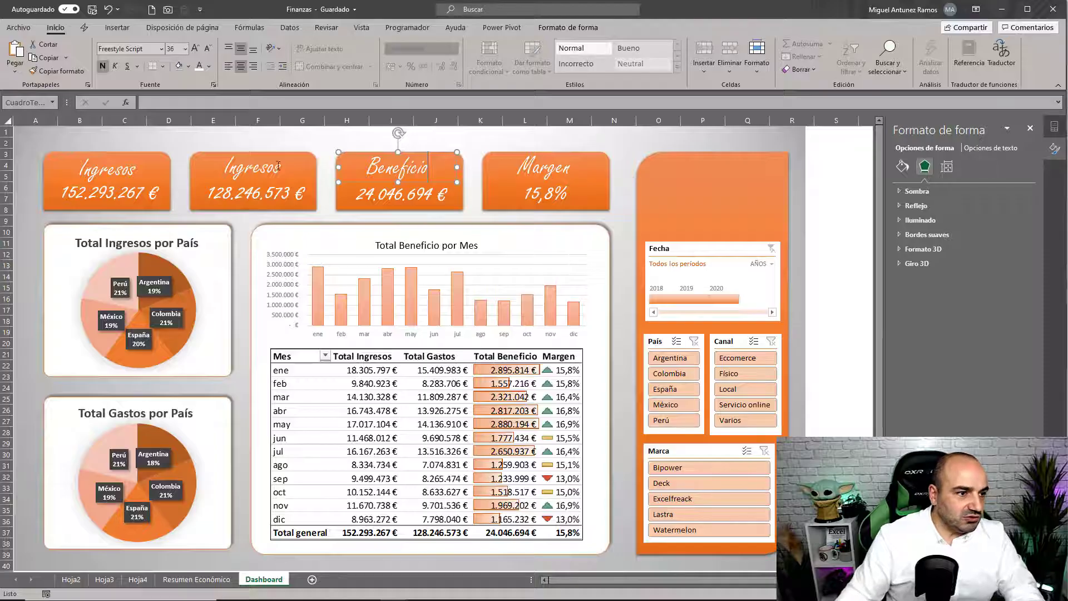
{"action": "double_click", "coordinate": [264, 169]}
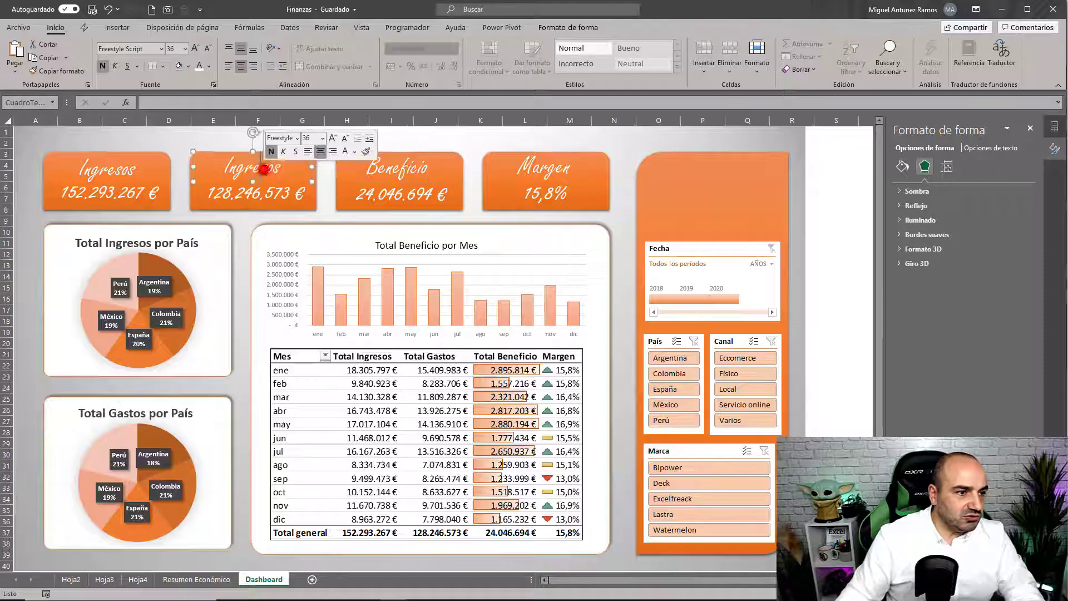
{"action": "type", "text": "Gastos"}
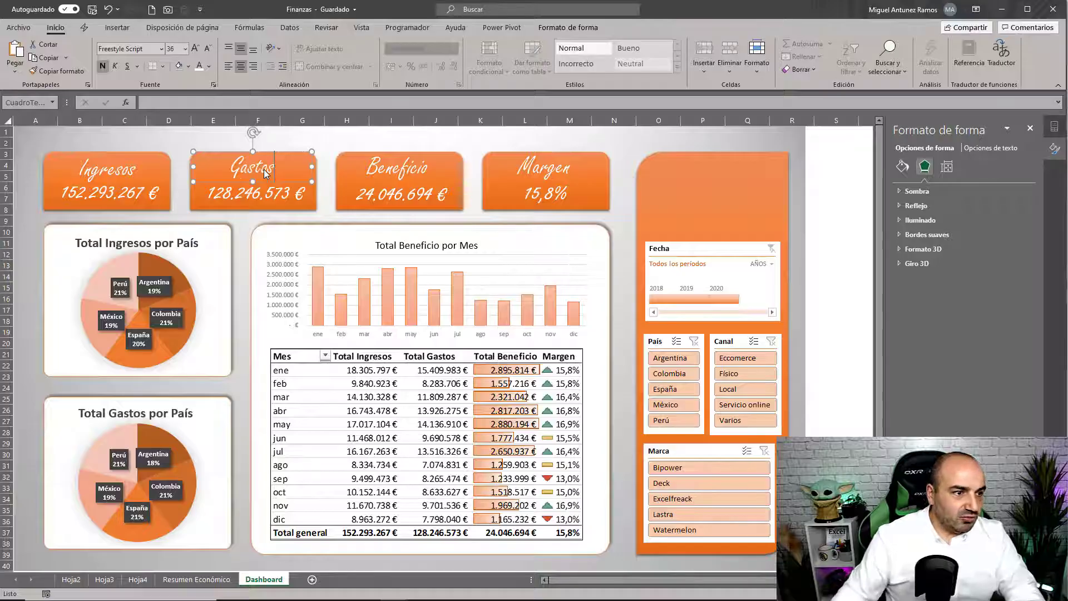
- Paste a copy of the Ingresos title at the top of the orange side panel
{"action": "left_click", "coordinate": [626, 159]}
{"action": "key", "text": "ctrl+v"}
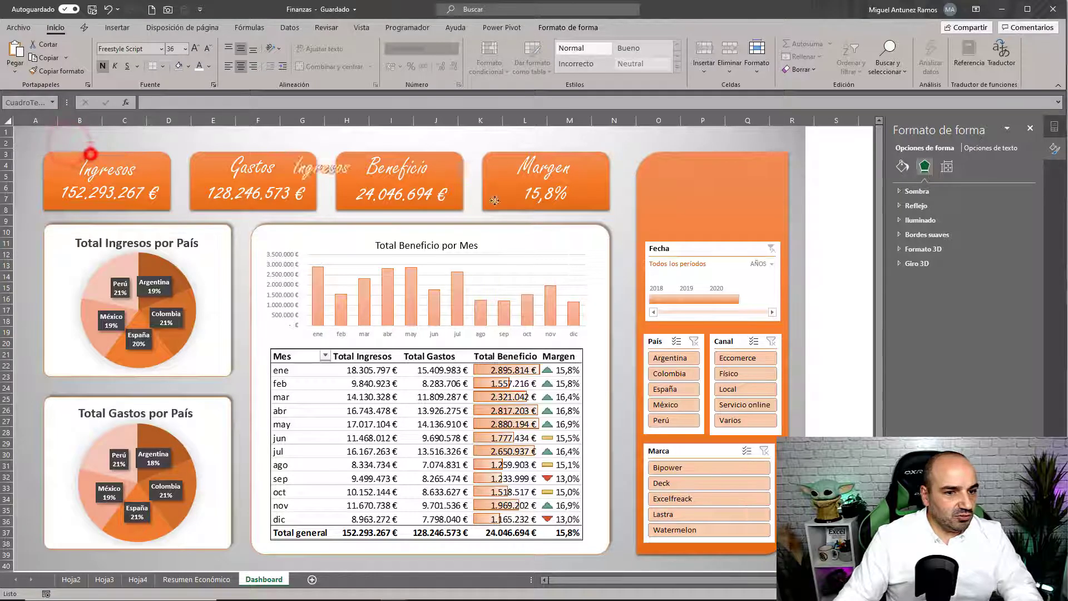
{"action": "left_click_drag", "start_coordinate": [68, 144], "coordinate": [699, 190]}
- Retype the side-panel heading as DASHBOARD / FINANCIERO on two lines, widening and raising its box
{"action": "double_click", "coordinate": [701, 188]}
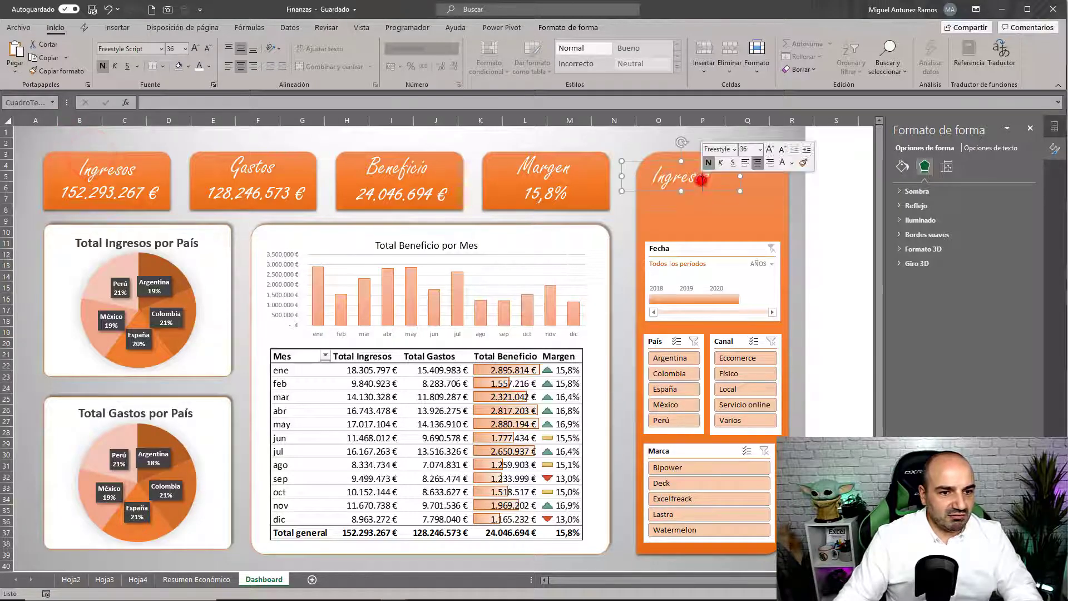
{"action": "type", "text": "dashboard"}
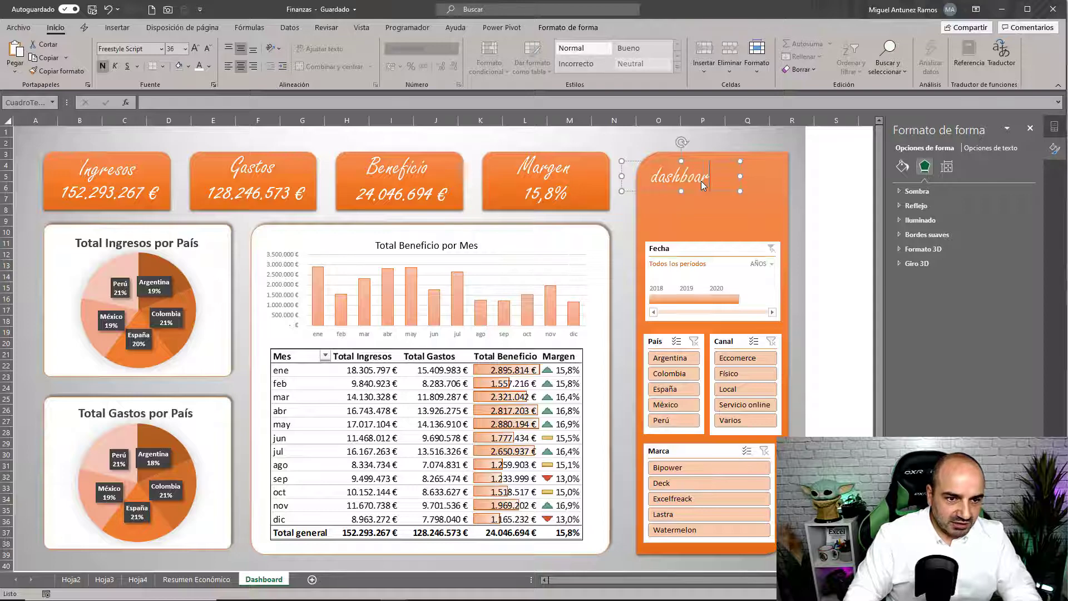
{"action": "key", "text": "ctrl+z"}
{"action": "type", "text": "D"}
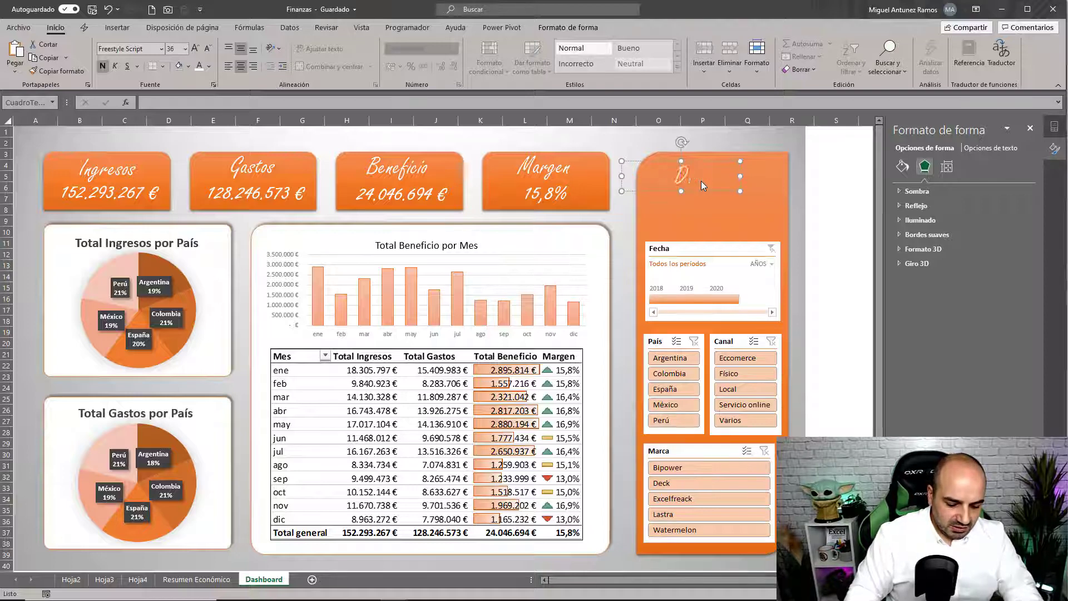
{"action": "type", "text": "ASHBOARD"}
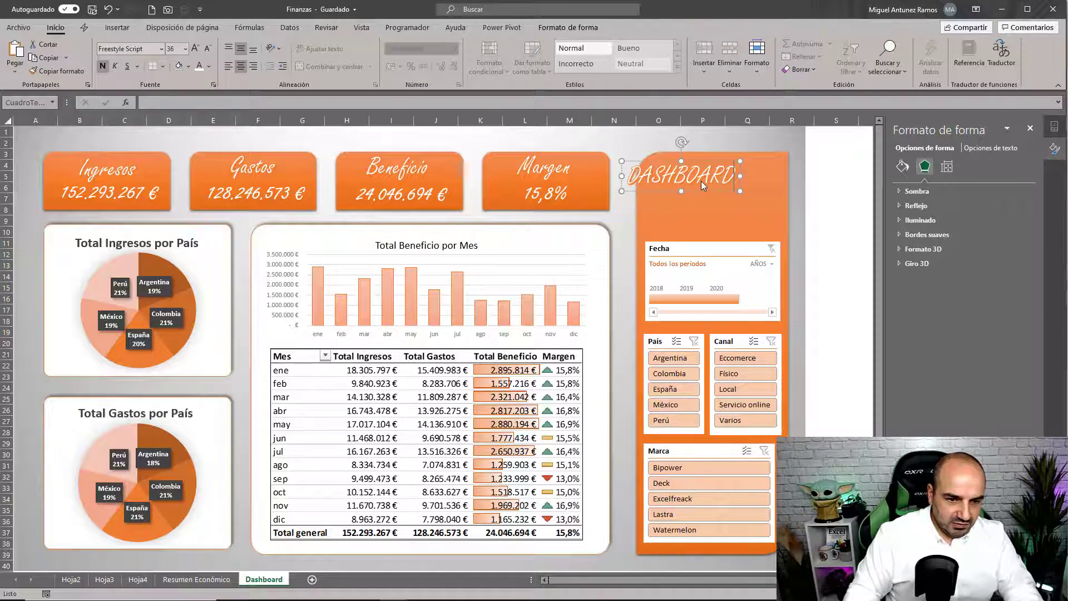
{"action": "key", "text": "Return"}
{"action": "type", "text": "INAN"}
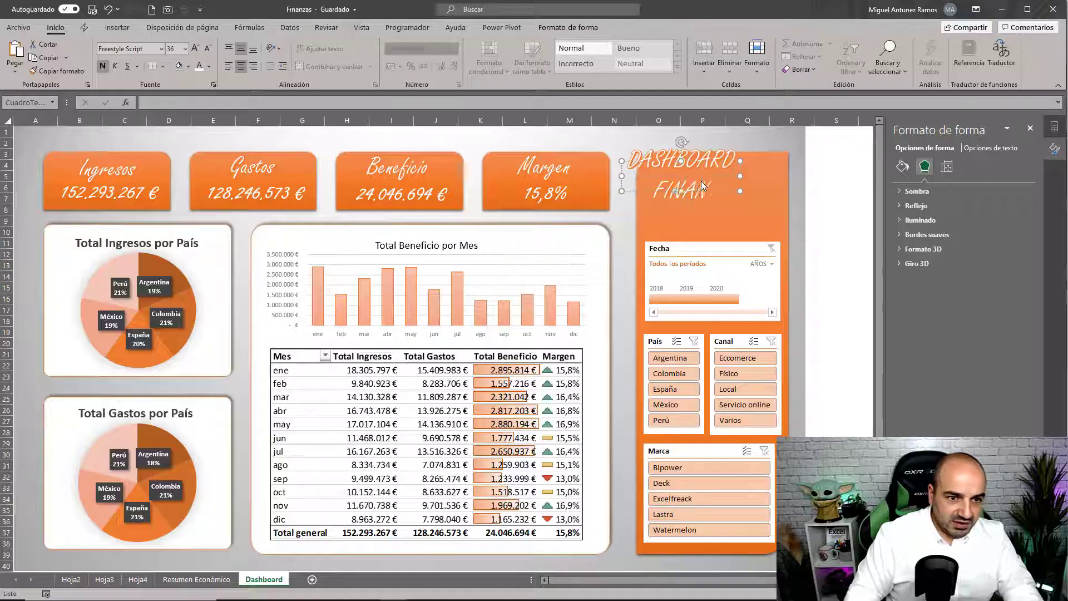
{"action": "type", "text": "CIERO"}
{"action": "key", "text": "ctrl+z"}
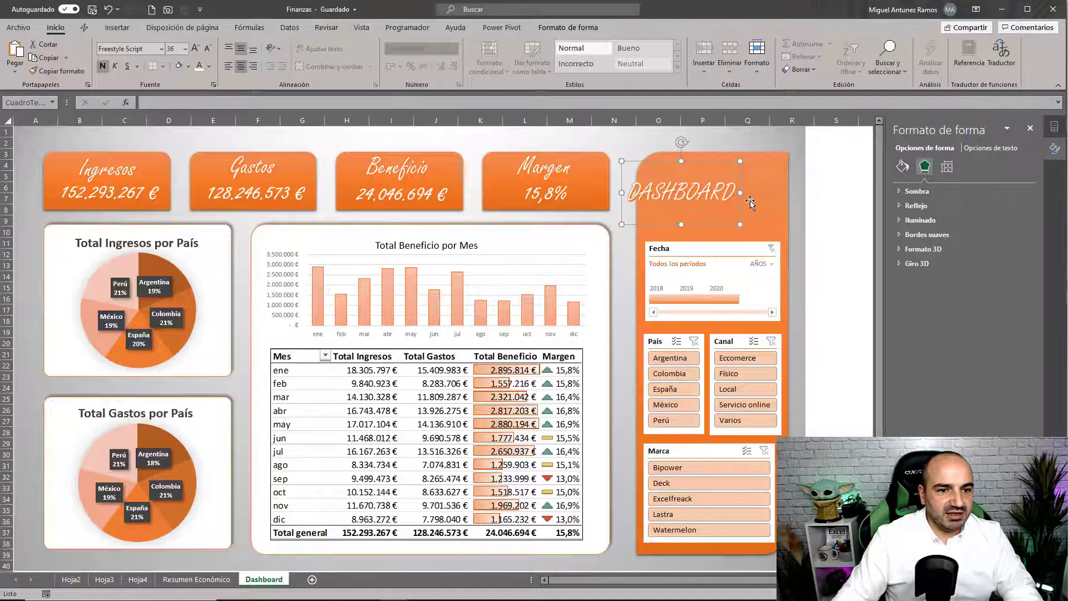
{"action": "left_click_drag", "start_coordinate": [741, 192], "coordinate": [773, 191]}
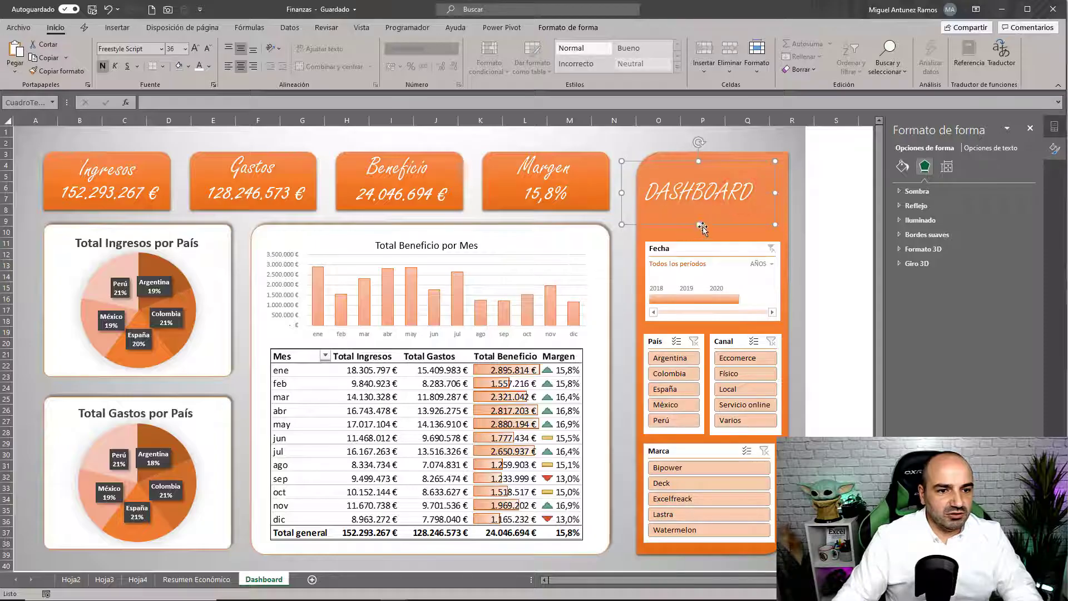
{"action": "left_click", "coordinate": [699, 224]}
{"action": "key", "text": "Return"}
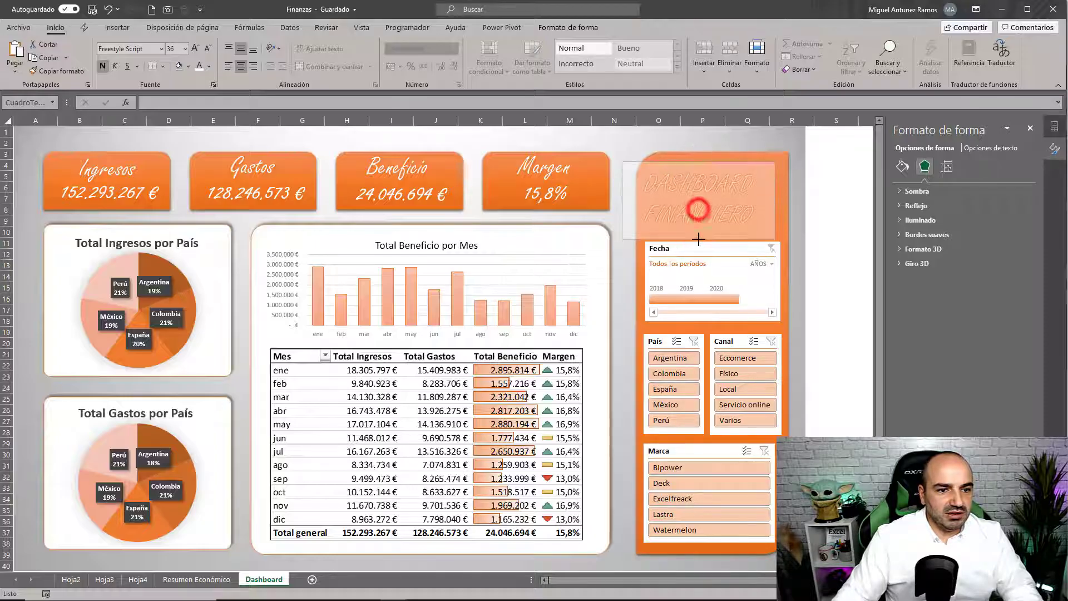
{"action": "type", "text": "FINANCIERO"}
{"action": "left_click_drag", "start_coordinate": [720, 163], "coordinate": [720, 160]}
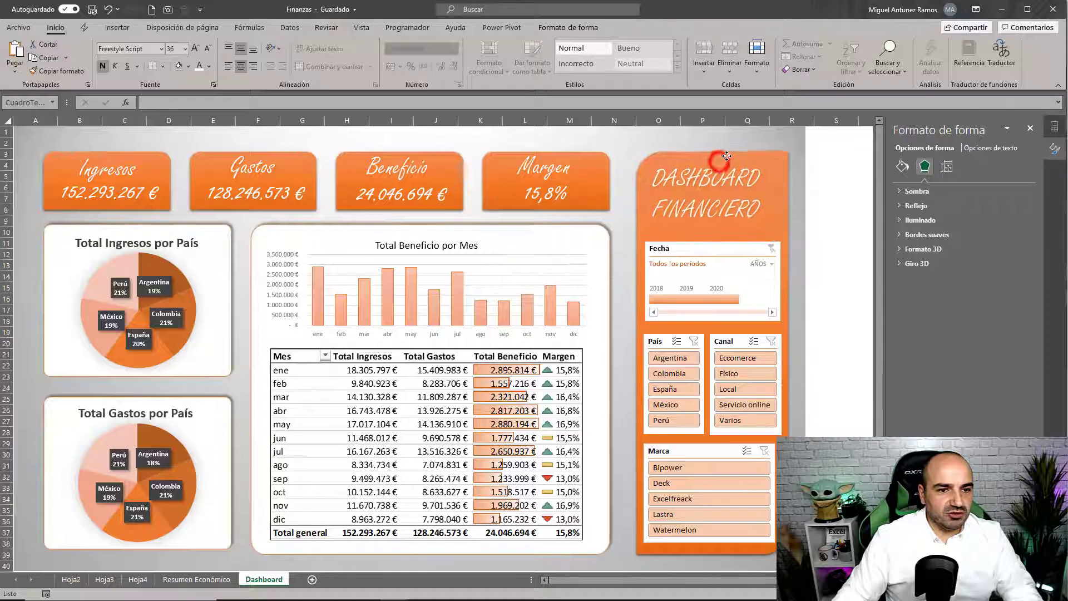
- Test the Fecha timeline by filtering the dashboard to 2019, then clear the filter
{"action": "left_click", "coordinate": [832, 231]}
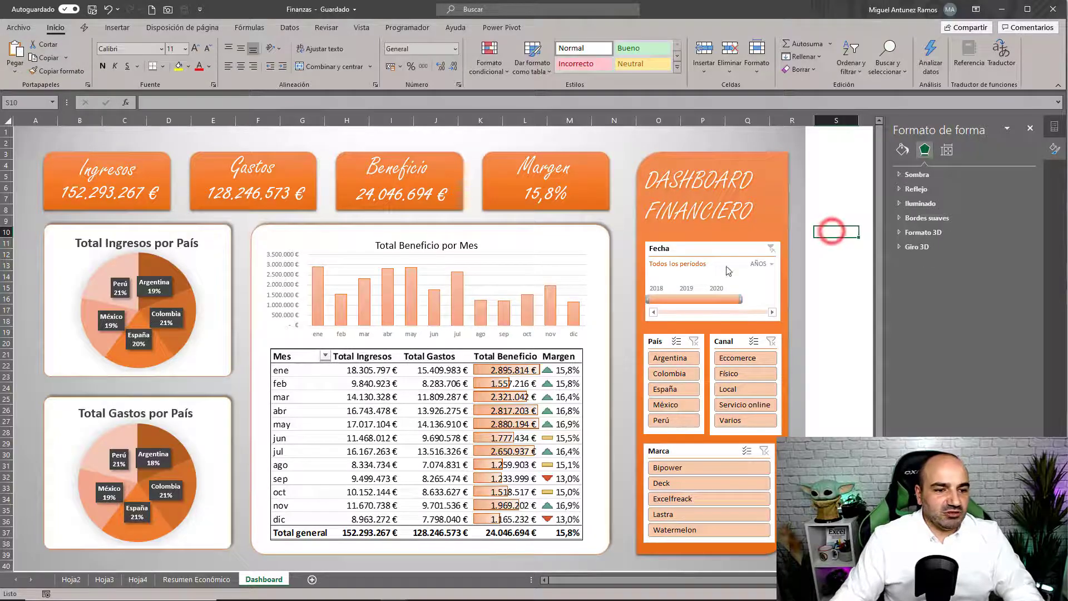
{"action": "left_click", "coordinate": [668, 300]}
{"action": "left_click", "coordinate": [693, 299]}
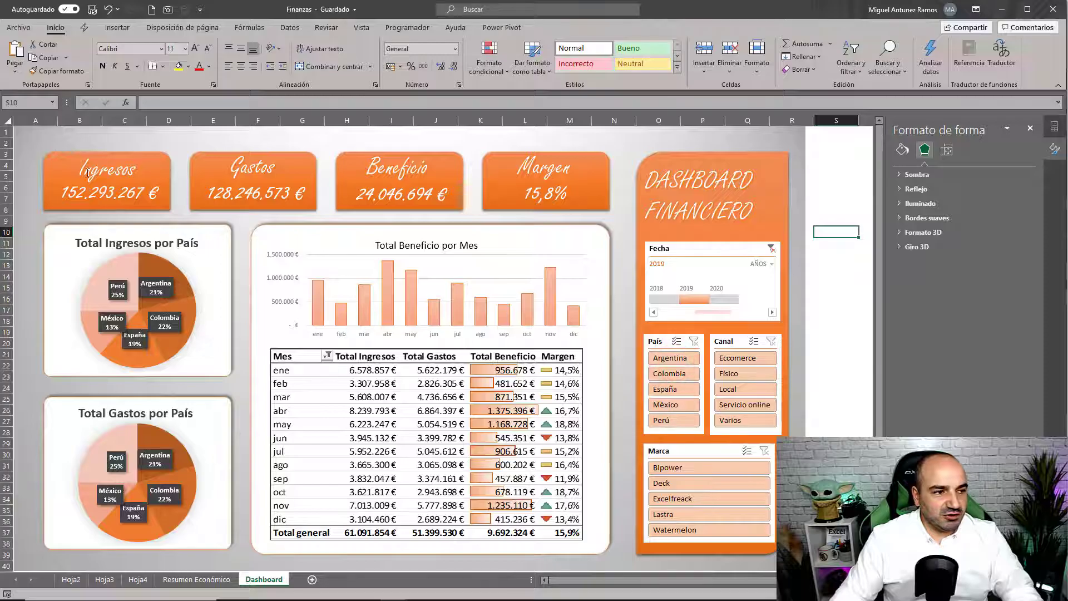
{"action": "left_click", "coordinate": [771, 248]}
- Connect the Fecha timeline to TablaDinámica11 through its report connections
{"action": "left_click", "coordinate": [692, 249]}
{"action": "left_click", "coordinate": [565, 27]}
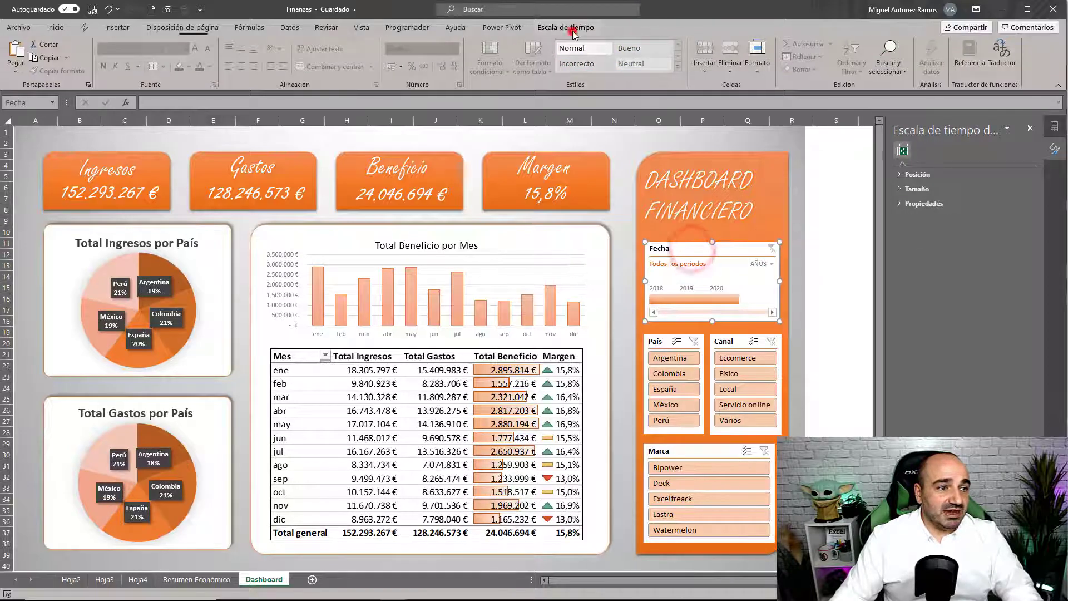
{"action": "left_click", "coordinate": [121, 58]}
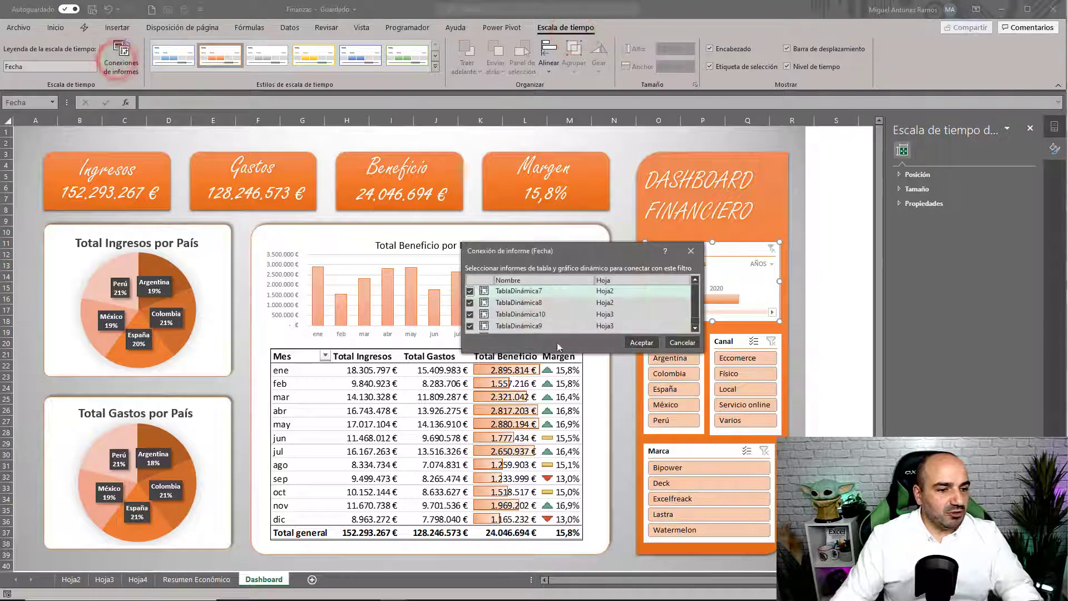
{"action": "scroll", "coordinate": [557, 312], "scroll_direction": "down", "scroll_amount": 1}
{"action": "left_click", "coordinate": [469, 326]}
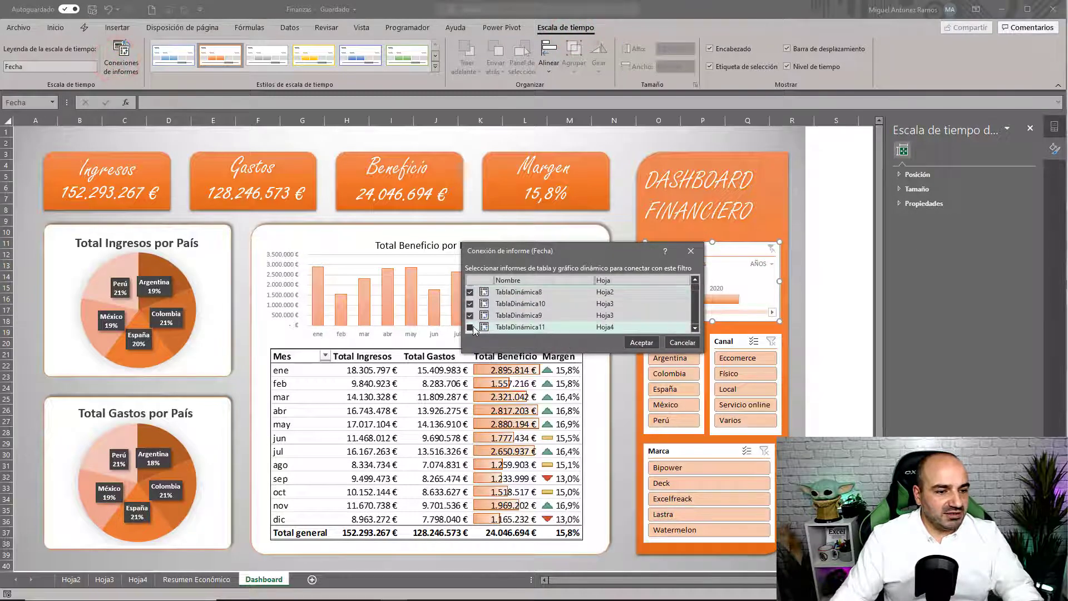
{"action": "left_click", "coordinate": [641, 342]}
{"action": "left_click", "coordinate": [654, 342]}
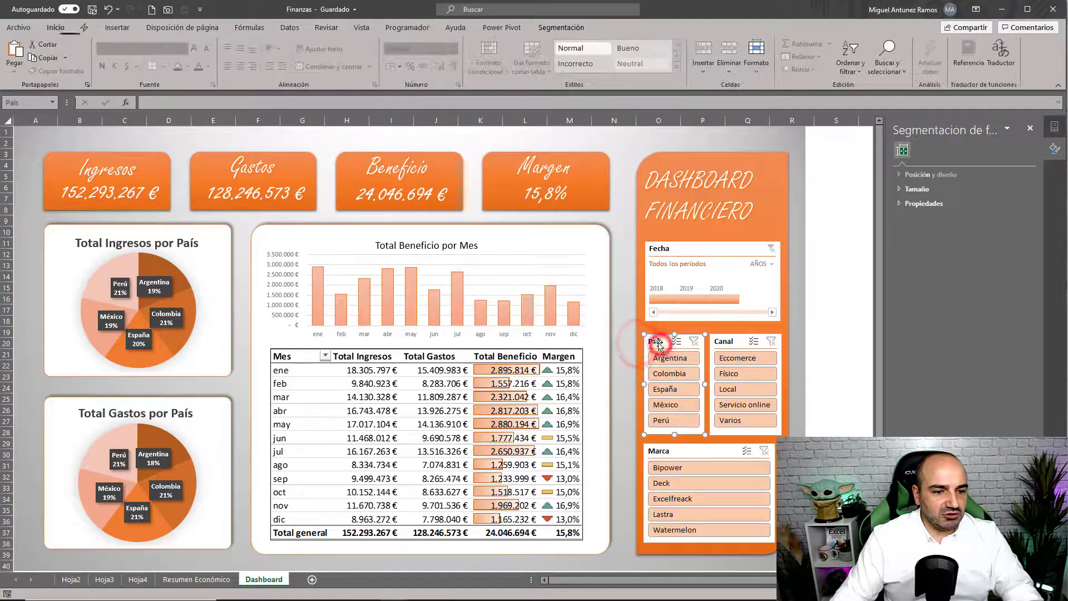
- Connect the País slicer to TablaDinámica9 and TablaDinámica11 through its report connections
{"action": "left_click", "coordinate": [565, 27]}
{"action": "left_click", "coordinate": [165, 58]}
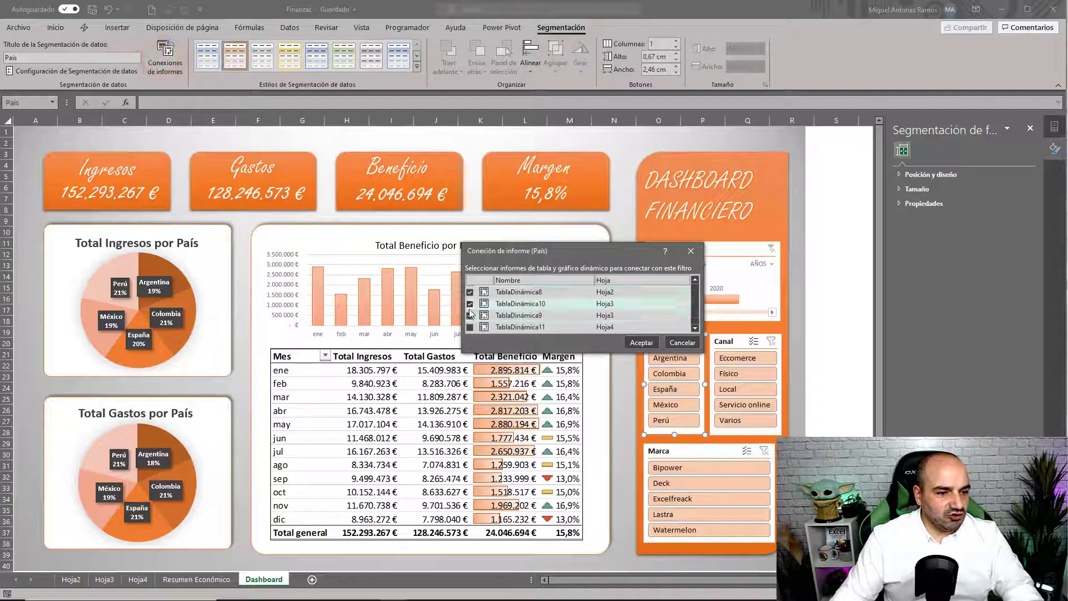
{"action": "left_click", "coordinate": [470, 315]}
{"action": "left_click", "coordinate": [470, 326]}
{"action": "left_click", "coordinate": [651, 341]}
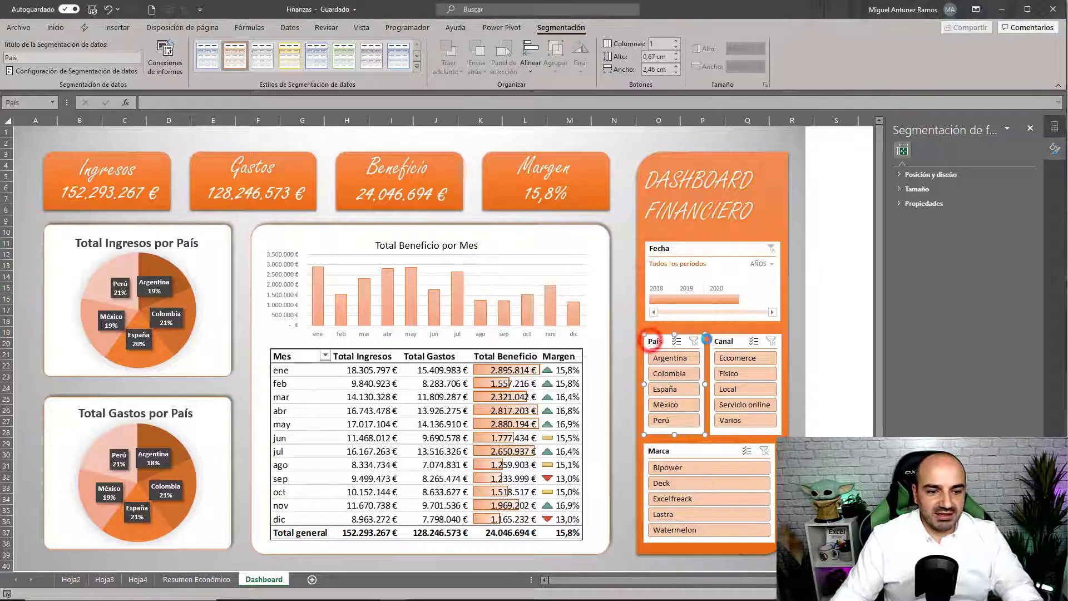
- Connect the Canal slicer to TablaDinámica11 as well
{"action": "left_click", "coordinate": [723, 341]}
{"action": "left_click", "coordinate": [166, 72]}
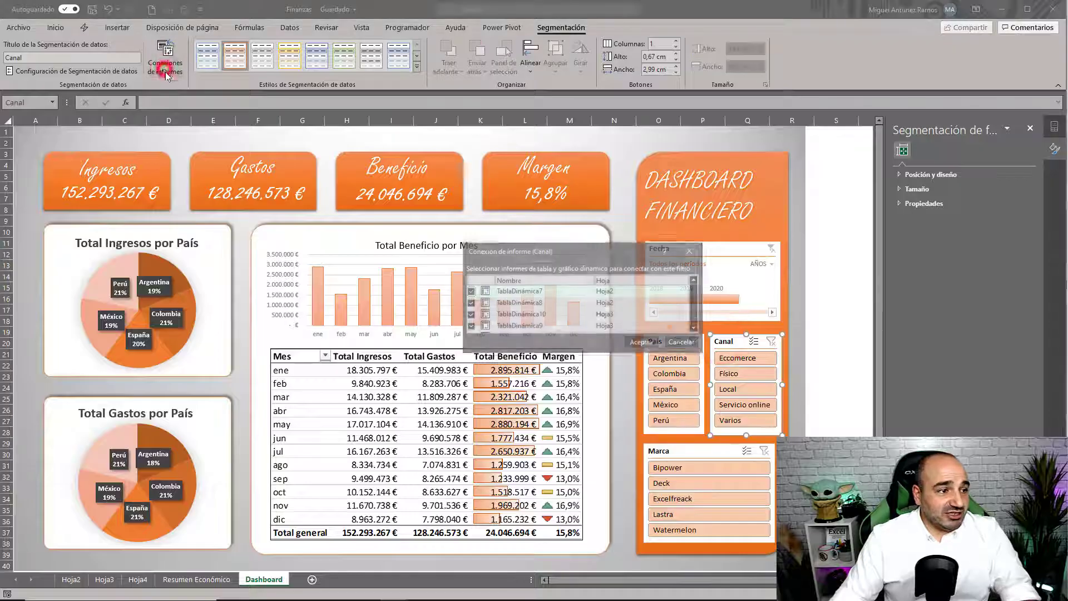
{"action": "scroll", "coordinate": [471, 323], "scroll_direction": "down", "scroll_amount": 1}
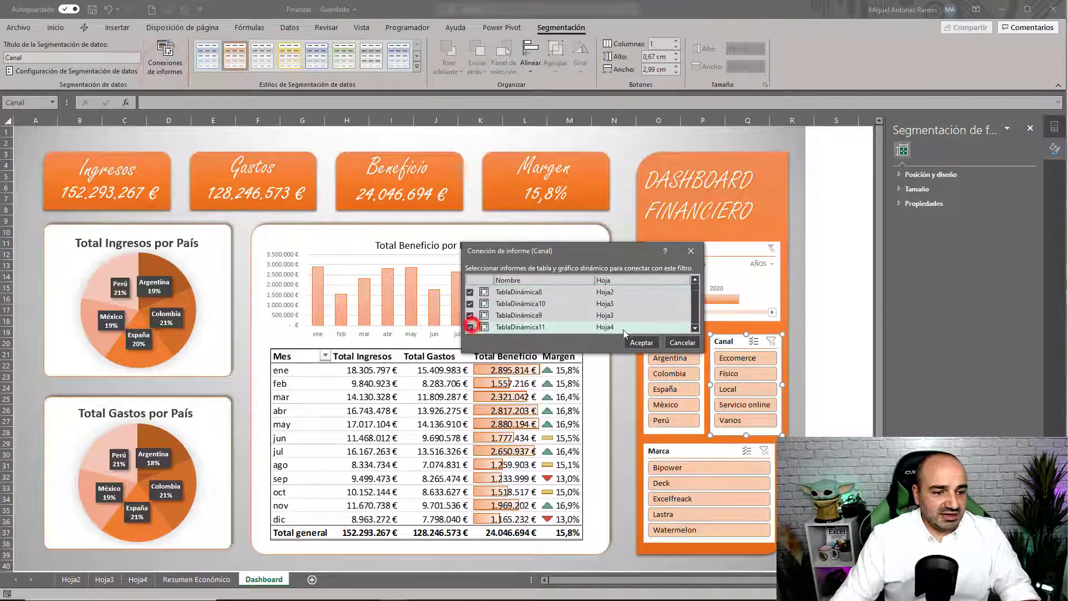
{"action": "left_click", "coordinate": [641, 342]}
{"action": "left_click", "coordinate": [684, 451]}
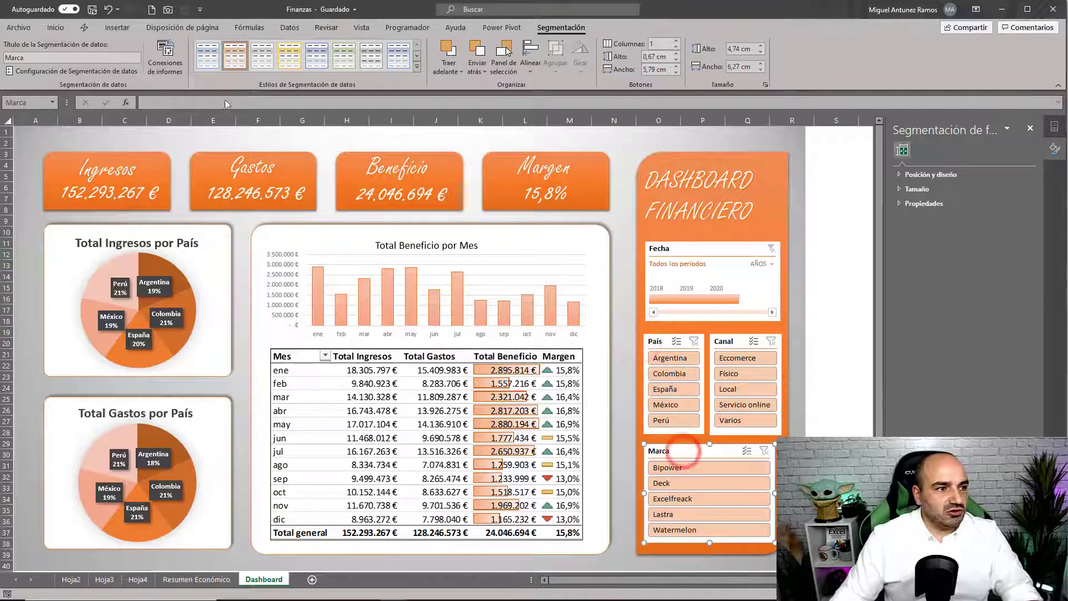
- Confirm the Marca slicer's report connections so it also drives TablaDinámica11
{"action": "left_click", "coordinate": [165, 62]}
{"action": "scroll", "coordinate": [475, 329], "scroll_direction": "down", "scroll_amount": 1}
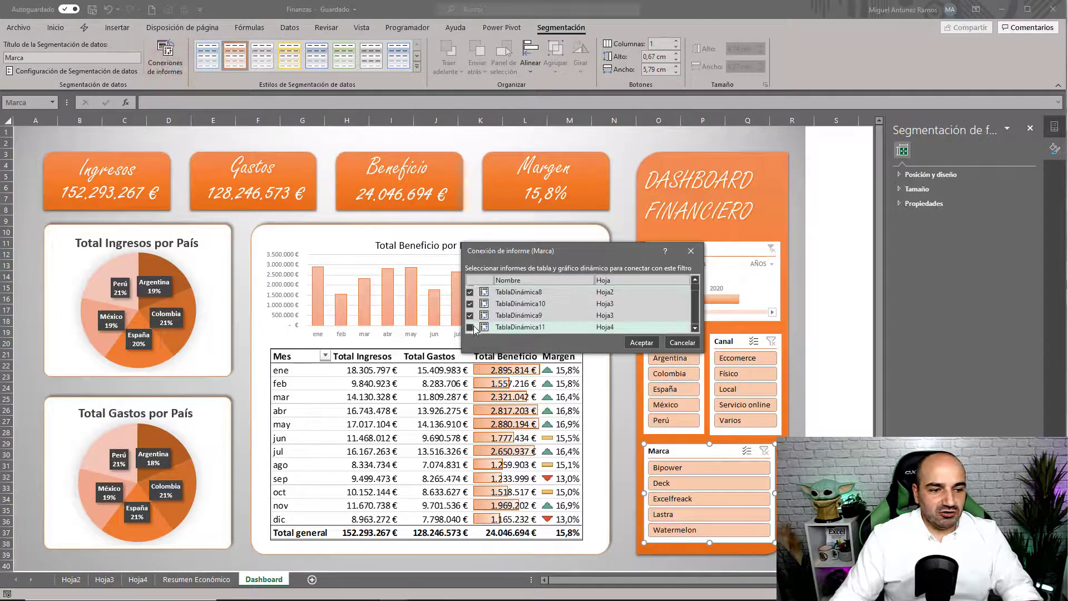
{"action": "left_click", "coordinate": [640, 342]}
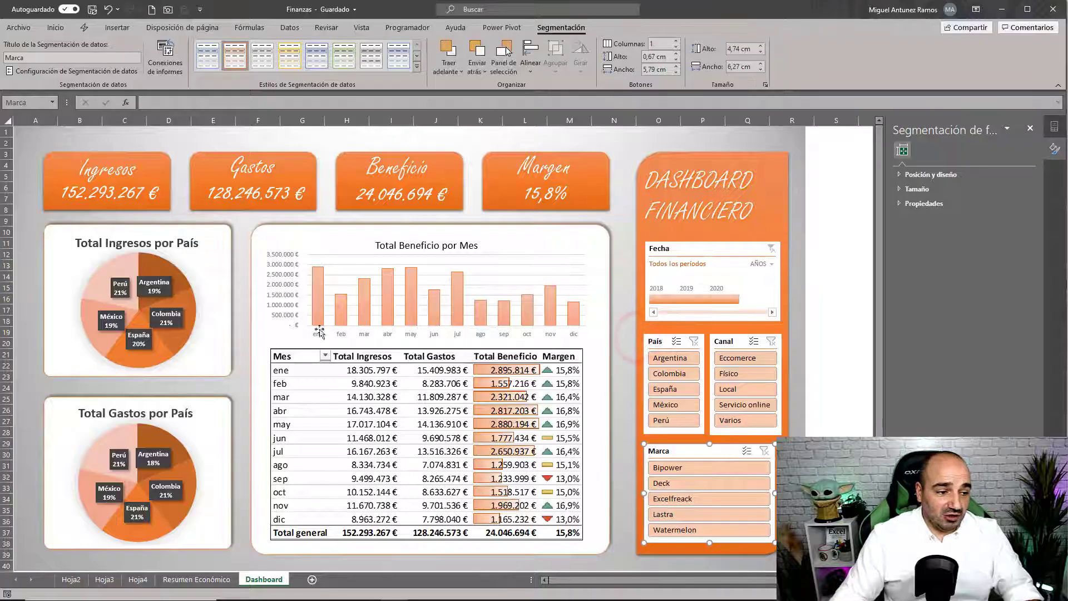
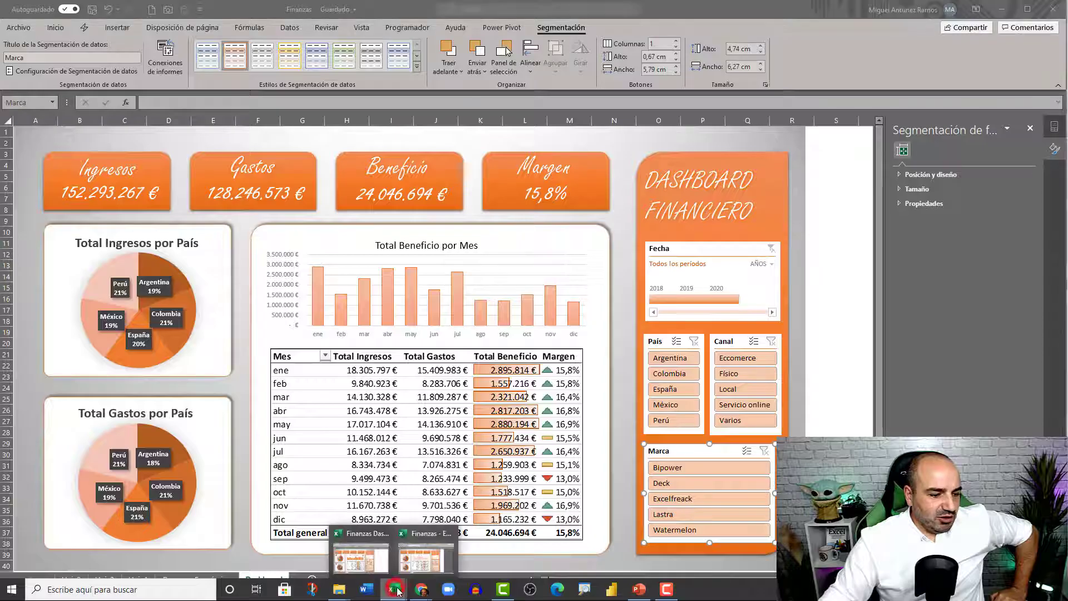
- Switch back to the Finanzas dashboard workbook being built
{"action": "left_click", "coordinate": [356, 558]}
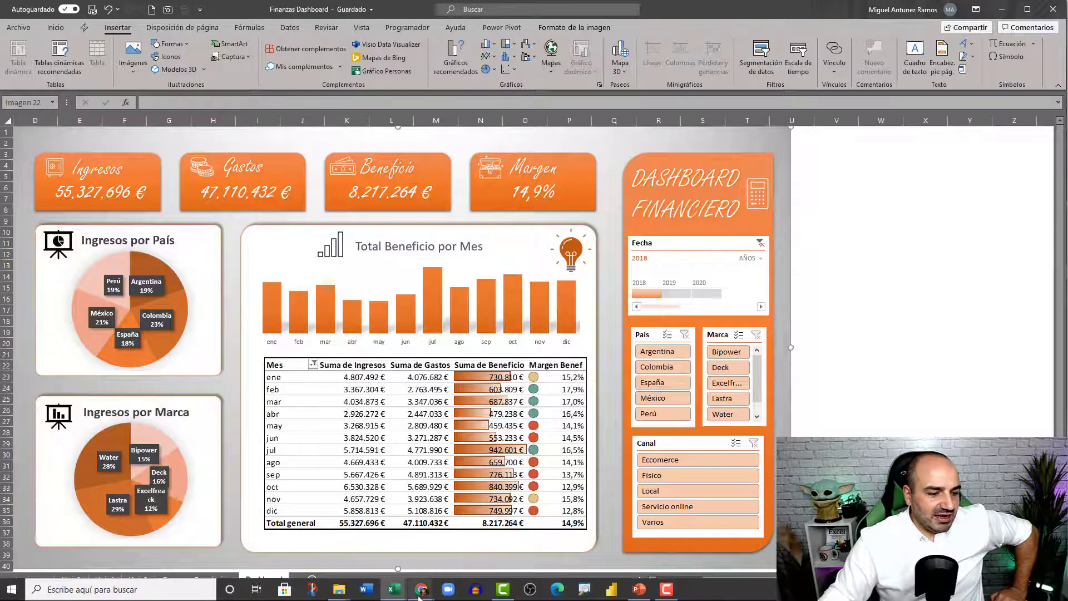
{"action": "left_click", "coordinate": [396, 591]}
{"action": "left_click", "coordinate": [432, 564]}
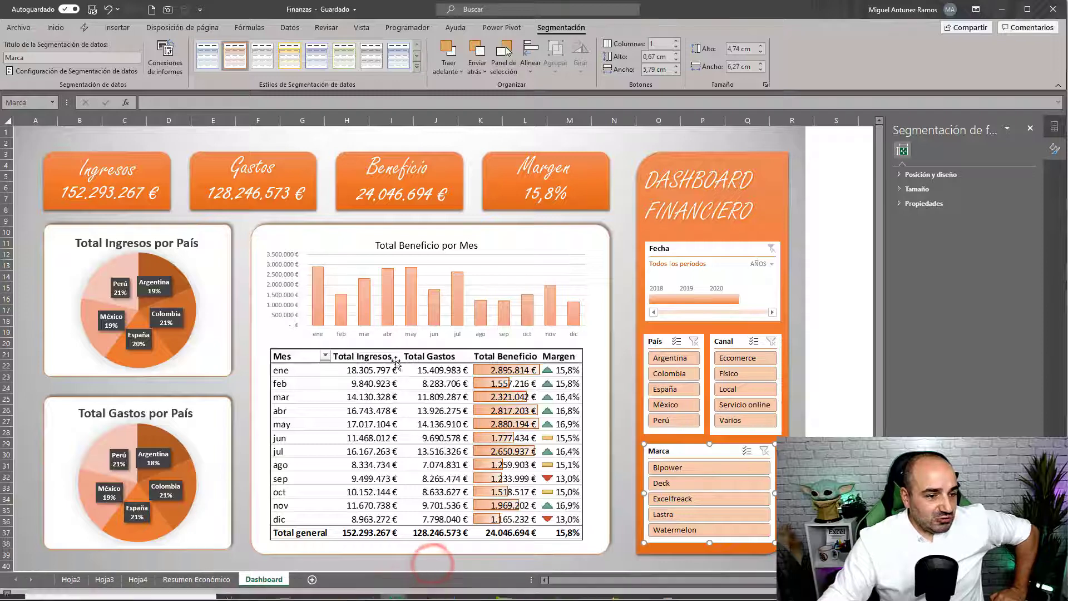
- Undo the accidental shift of the background picture and nudge the monthly table picture
{"action": "left_click", "coordinate": [659, 140]}
{"action": "left_click_drag", "start_coordinate": [659, 140], "coordinate": [687, 144]}
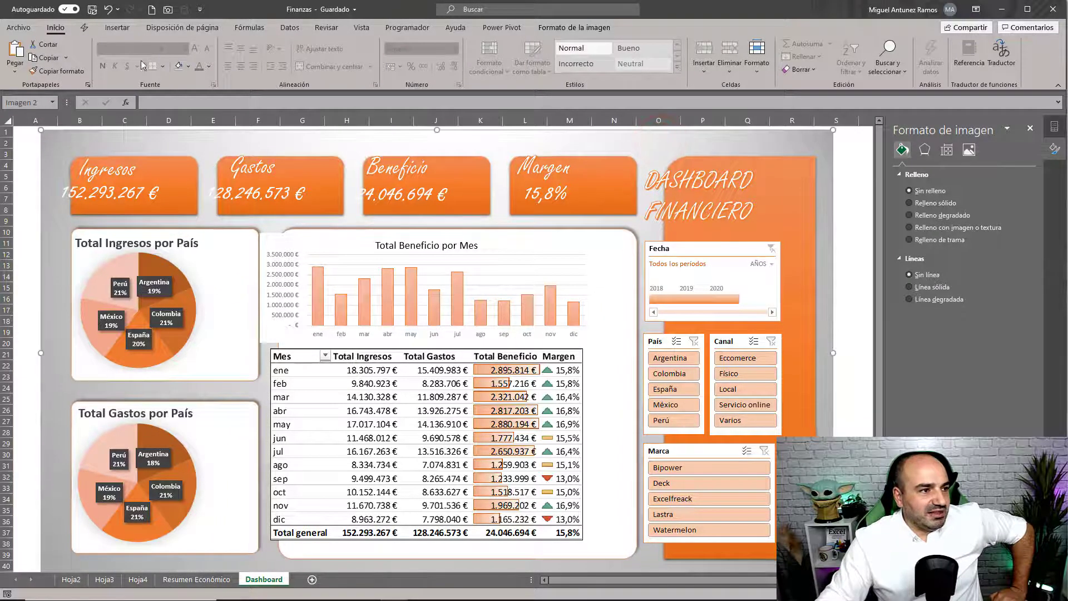
{"action": "left_click", "coordinate": [108, 10]}
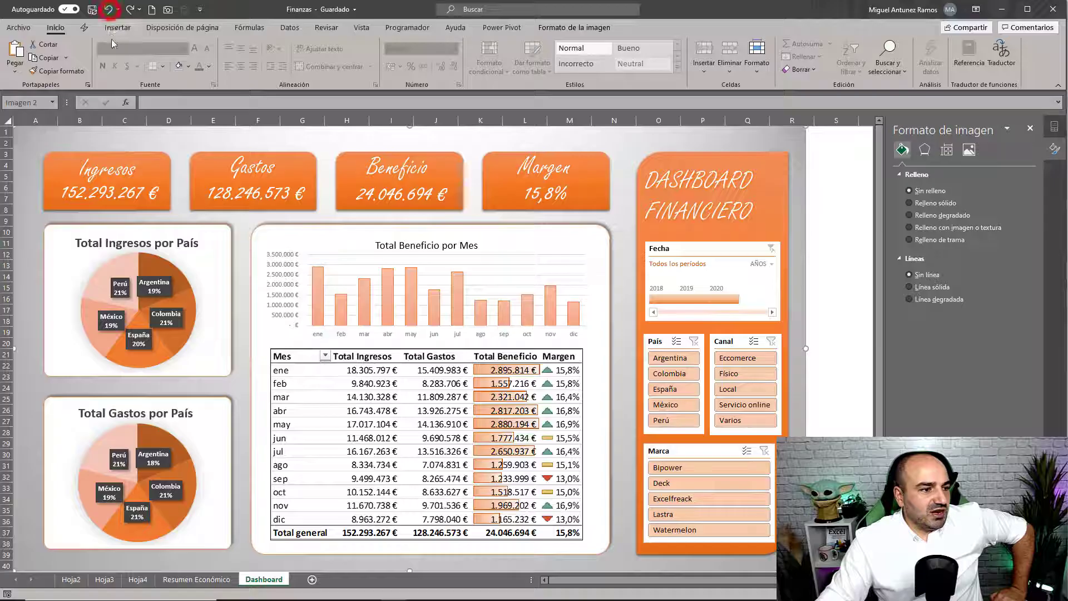
{"action": "left_click", "coordinate": [353, 363]}
{"action": "left_click_drag", "start_coordinate": [380, 362], "coordinate": [380, 362]}
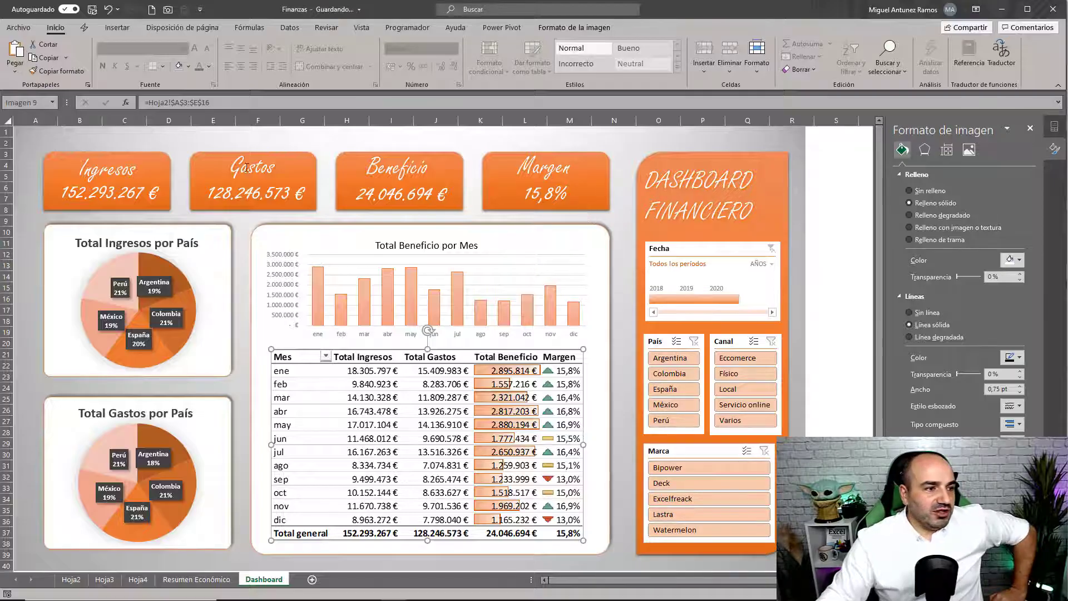
- Search the icon library for MONEDA and insert coin-stack, banknote, wallet and euro icons
{"action": "left_click", "coordinate": [113, 29]}
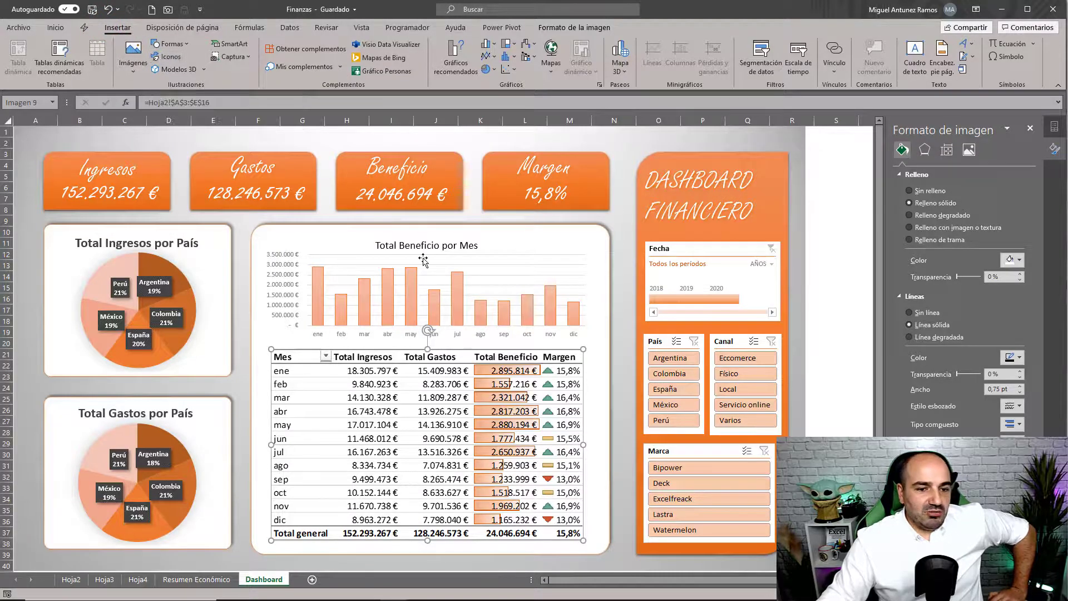
{"action": "left_click", "coordinate": [182, 56]}
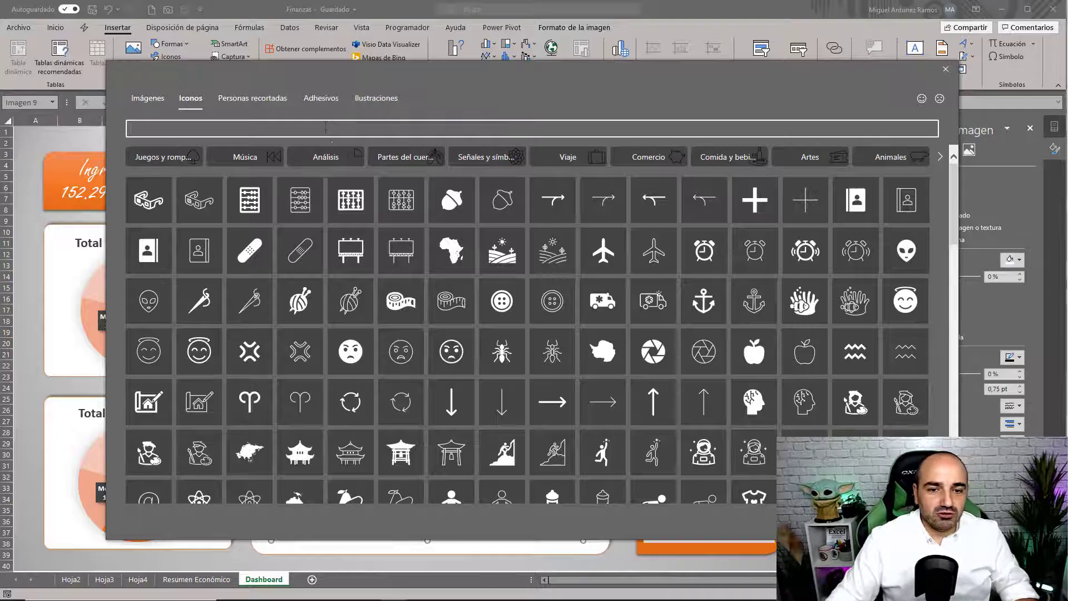
{"action": "left_click", "coordinate": [325, 127]}
{"action": "type", "text": "MONED"}
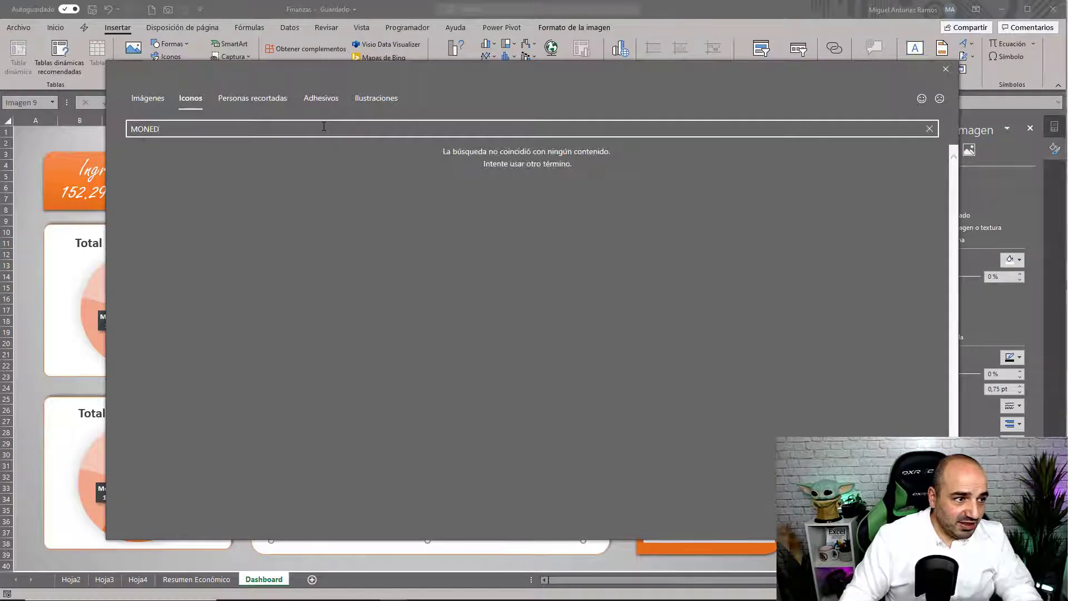
{"action": "type", "text": "A"}
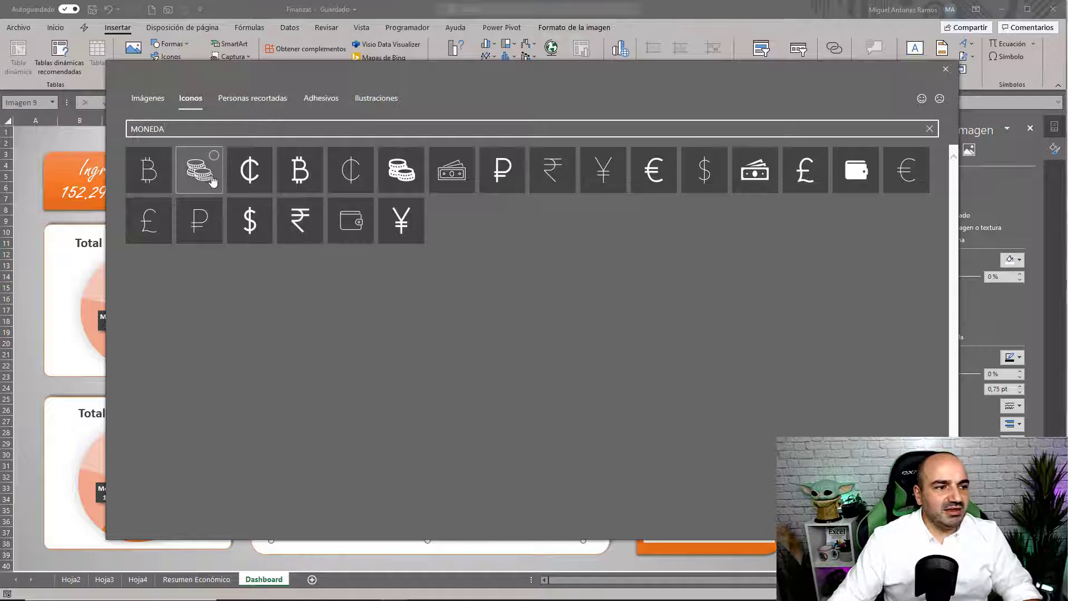
{"action": "left_click", "coordinate": [213, 171]}
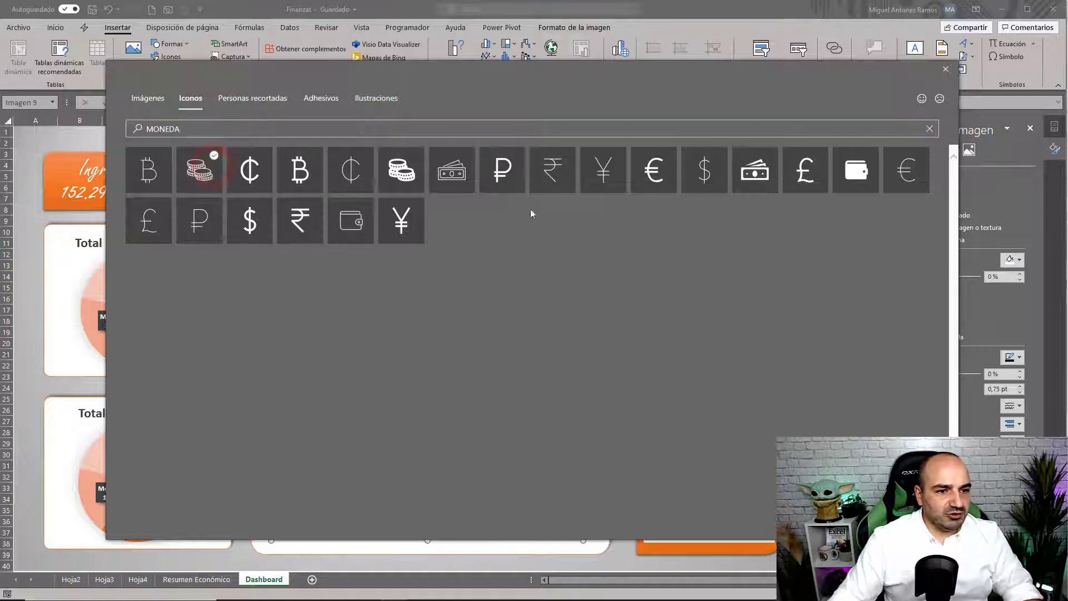
{"action": "left_click", "coordinate": [453, 164]}
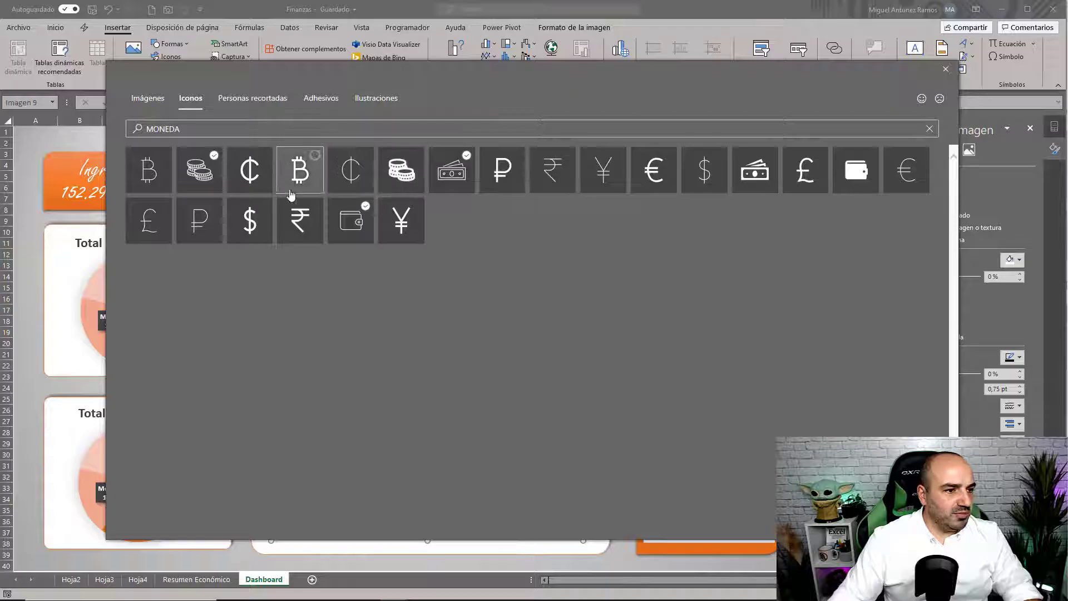
{"action": "left_click", "coordinate": [907, 173]}
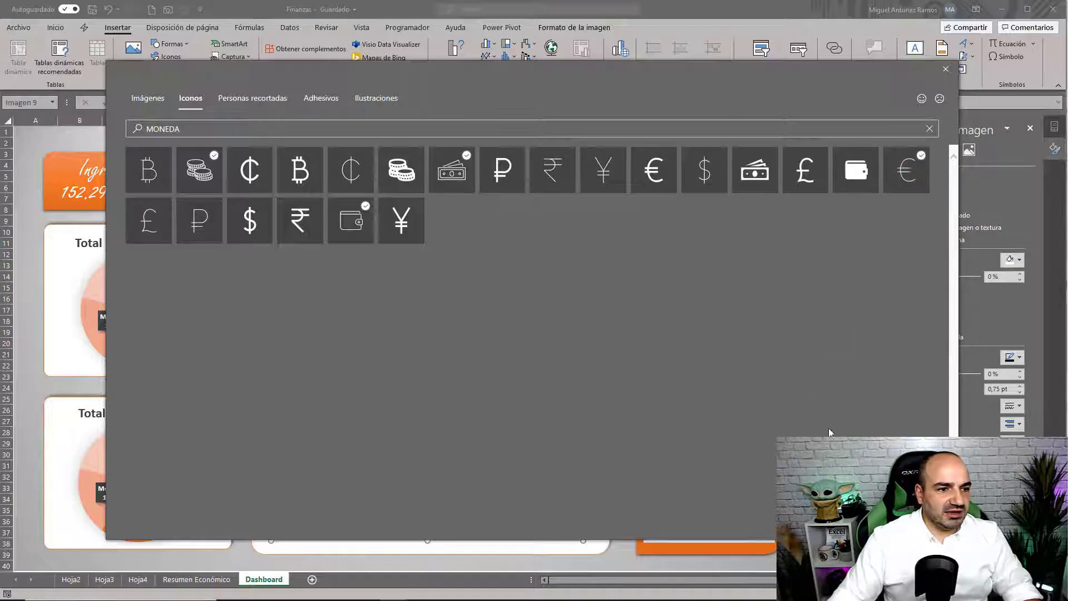
{"action": "left_click", "coordinate": [868, 520]}
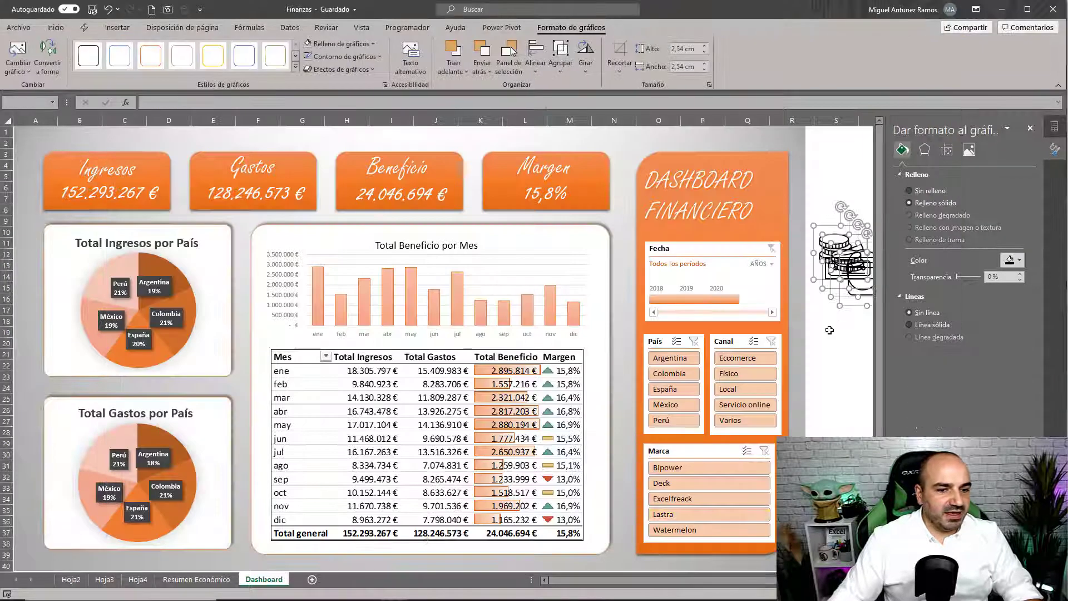
- Place the banknote icon small beside the Ingresos card title with a light fill colour
{"action": "left_click", "coordinate": [1030, 128]}
{"action": "left_click_drag", "start_coordinate": [851, 254], "coordinate": [860, 212]}
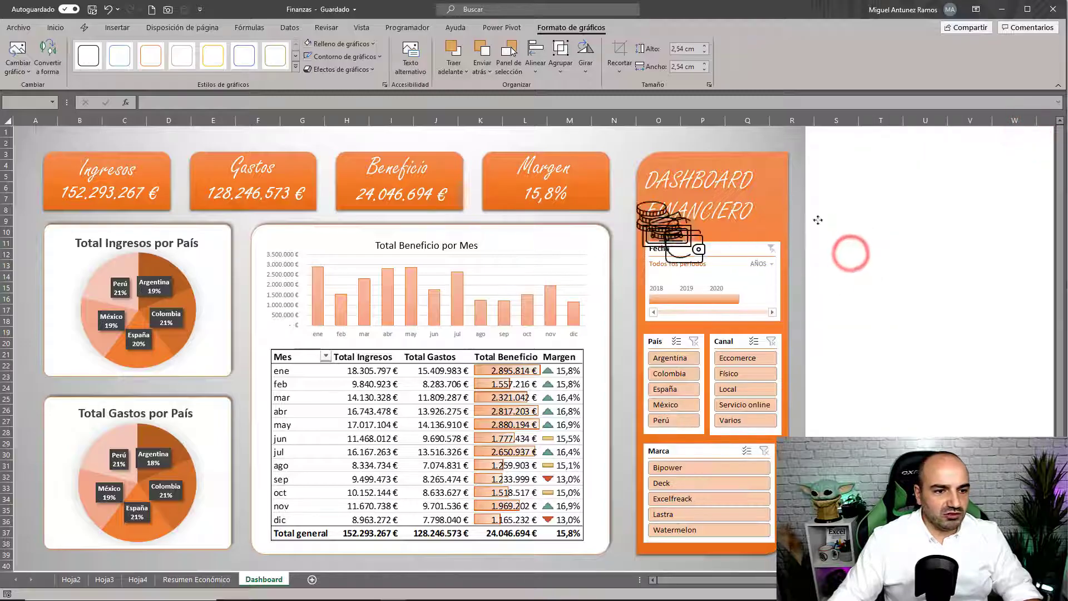
{"action": "left_click", "coordinate": [887, 152]}
{"action": "left_click", "coordinate": [846, 209]}
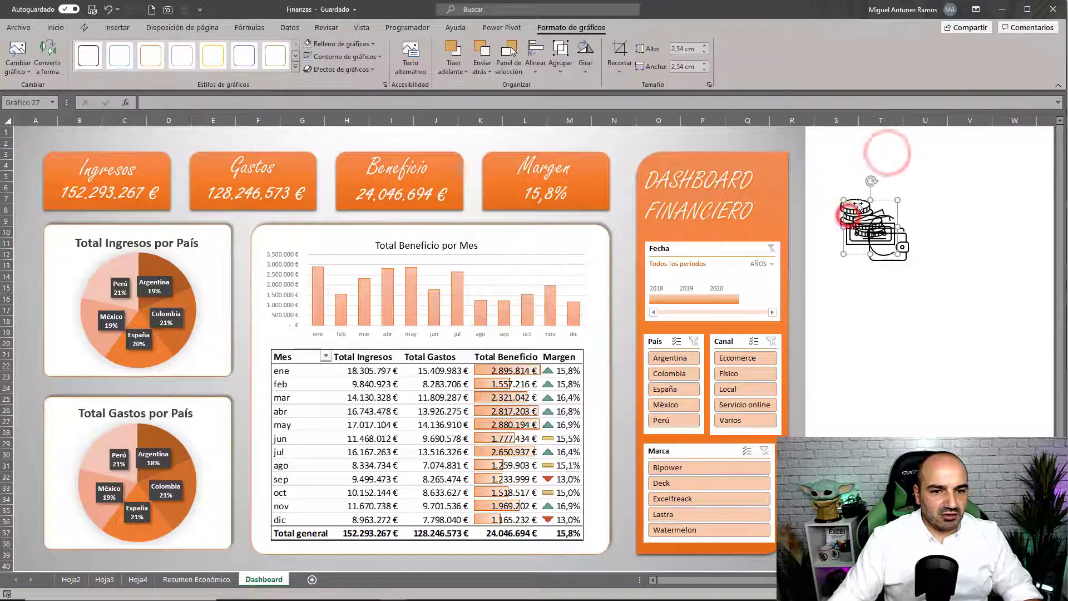
{"action": "left_click_drag", "start_coordinate": [820, 203], "coordinate": [170, 198]}
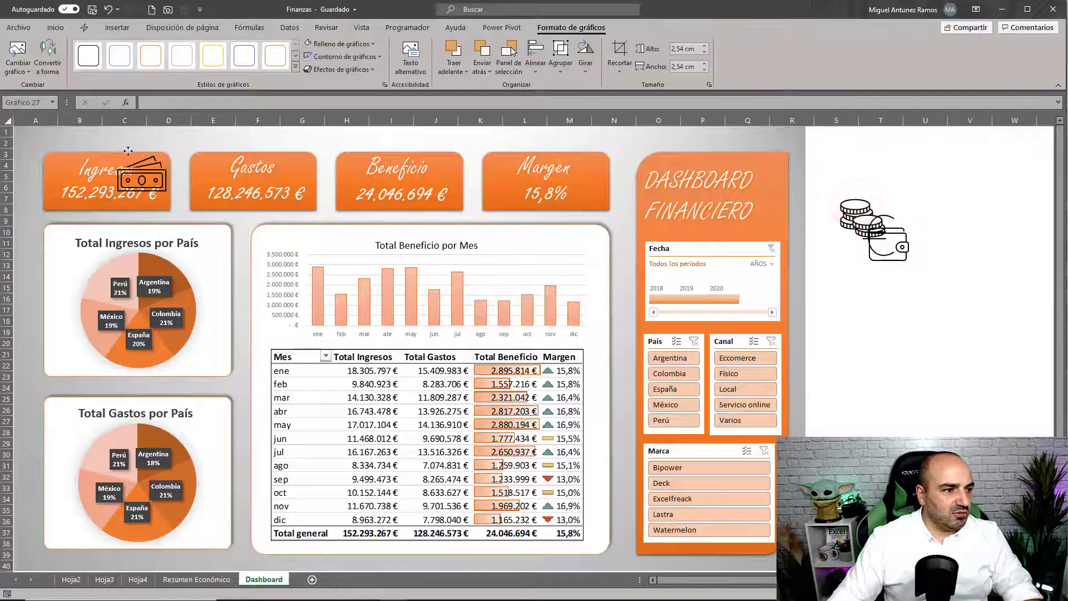
{"action": "left_click", "coordinate": [168, 199]}
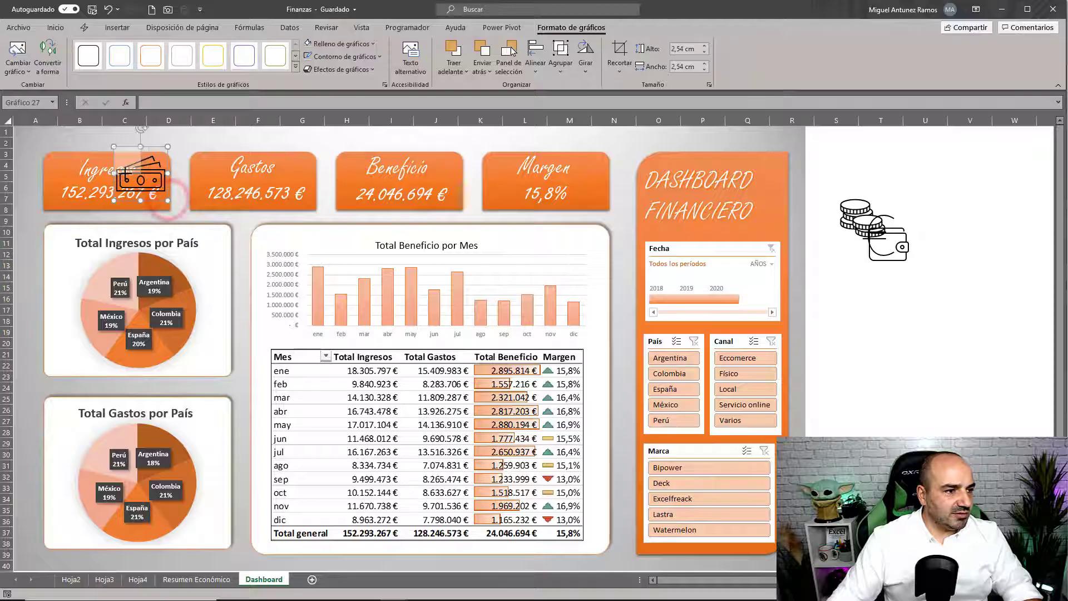
{"action": "mouse_move", "coordinate": [123, 170]}
{"action": "left_mouse_down"}
{"action": "mouse_move", "coordinate": [138, 170]}
{"action": "mouse_move", "coordinate": [60, 168]}
{"action": "left_mouse_up"}
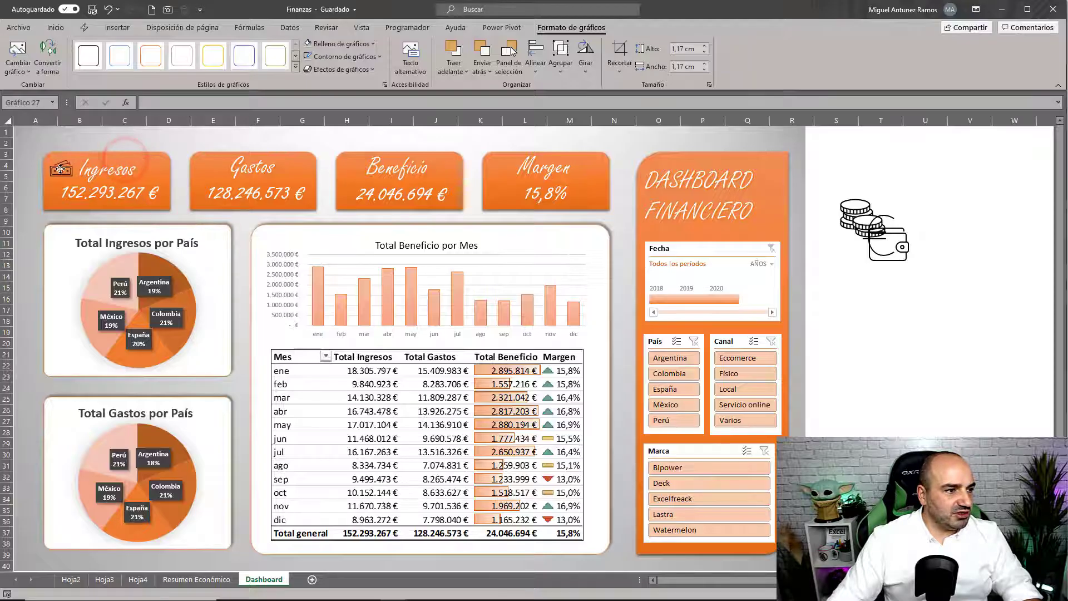
{"action": "left_click", "coordinate": [54, 27]}
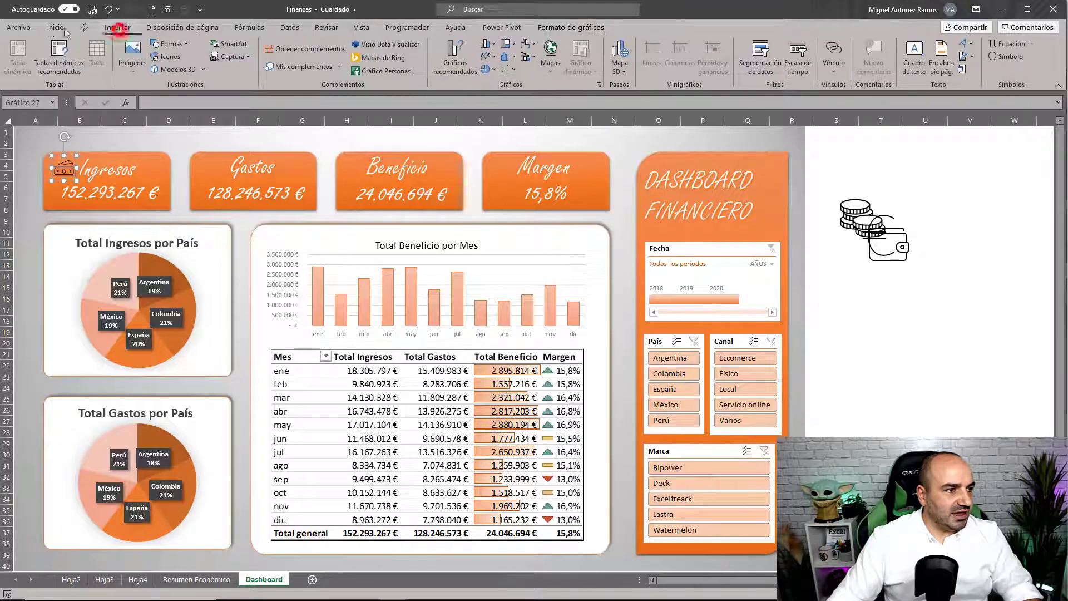
{"action": "left_click", "coordinate": [187, 68]}
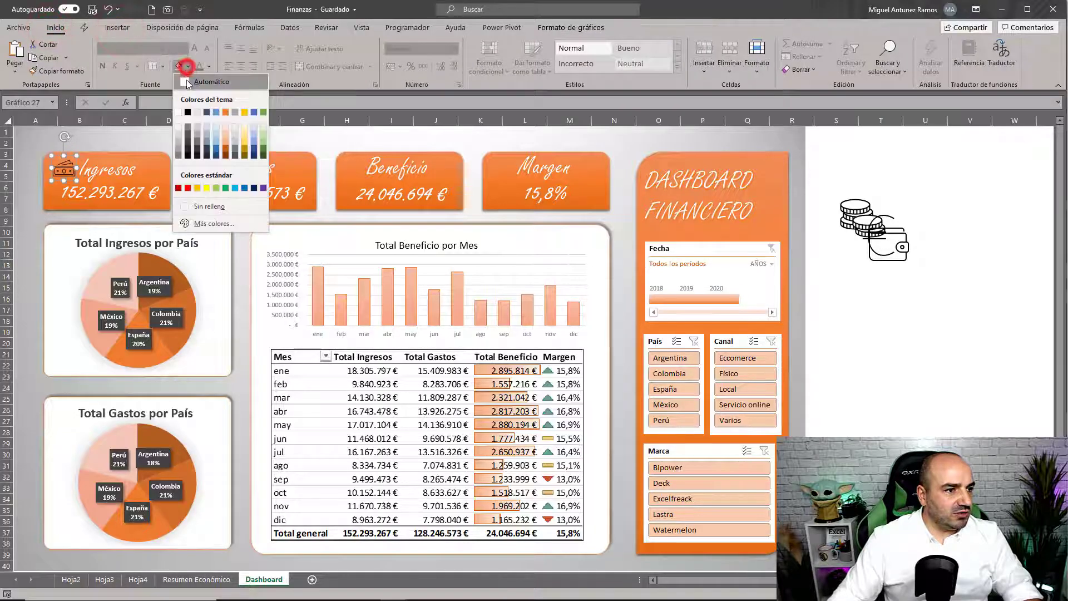
{"action": "left_click", "coordinate": [177, 113]}
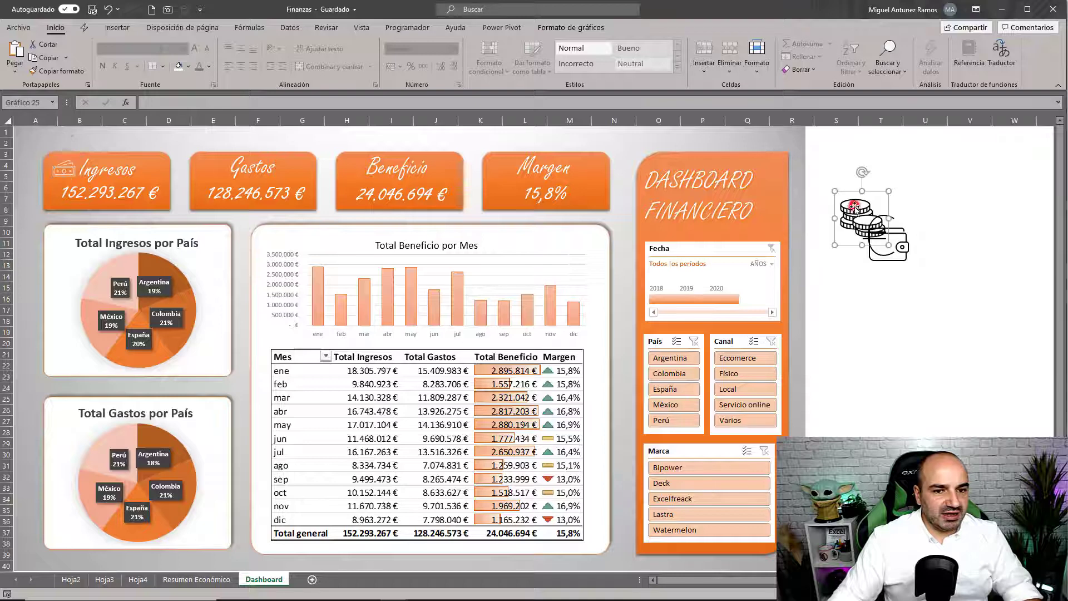
- Put the coins on Gastos, the wallet on Margen and the euro on Beneficio, resizing them
{"action": "mouse_move", "coordinate": [855, 207]}
{"action": "left_mouse_down"}
{"action": "mouse_move", "coordinate": [204, 153]}
{"action": "mouse_move", "coordinate": [209, 163]}
{"action": "left_mouse_up"}
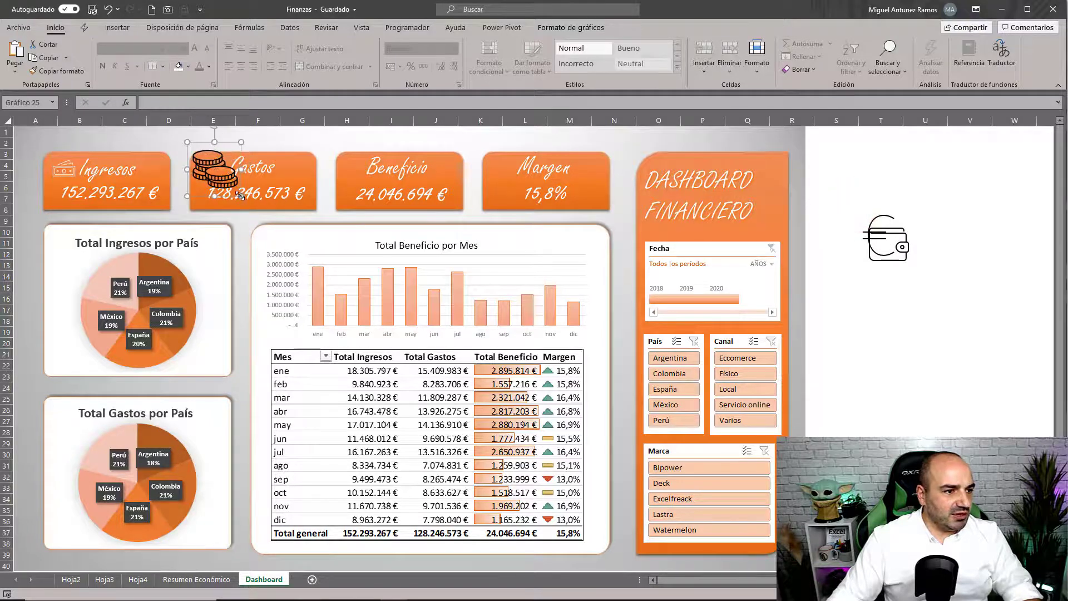
{"action": "left_click_drag", "start_coordinate": [239, 195], "coordinate": [210, 168]}
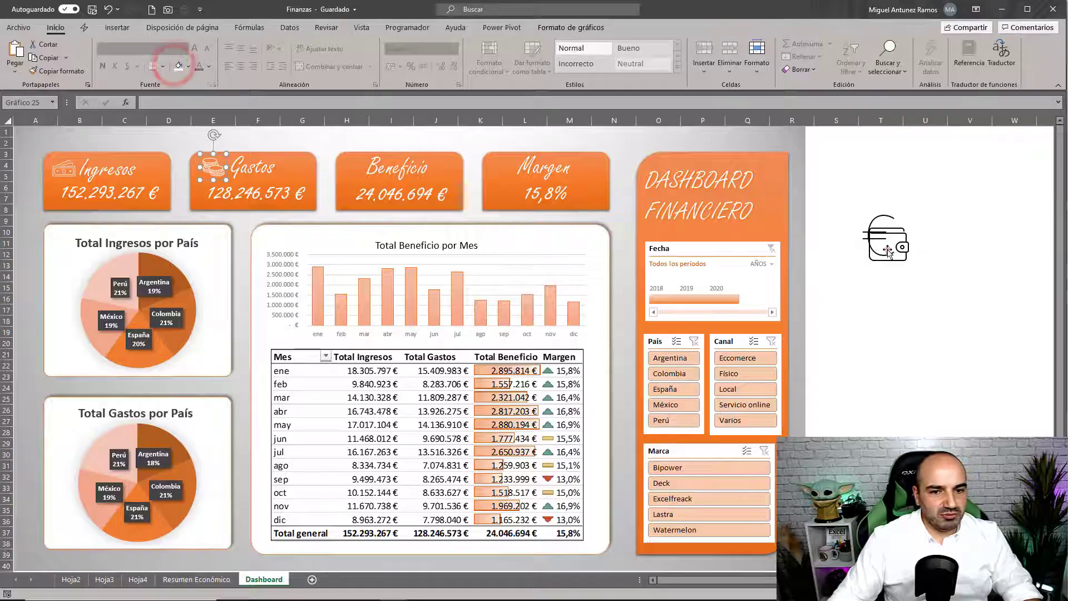
{"action": "mouse_move", "coordinate": [906, 248]}
{"action": "left_mouse_down"}
{"action": "mouse_move", "coordinate": [364, 174]}
{"action": "mouse_move", "coordinate": [503, 170]}
{"action": "left_mouse_up"}
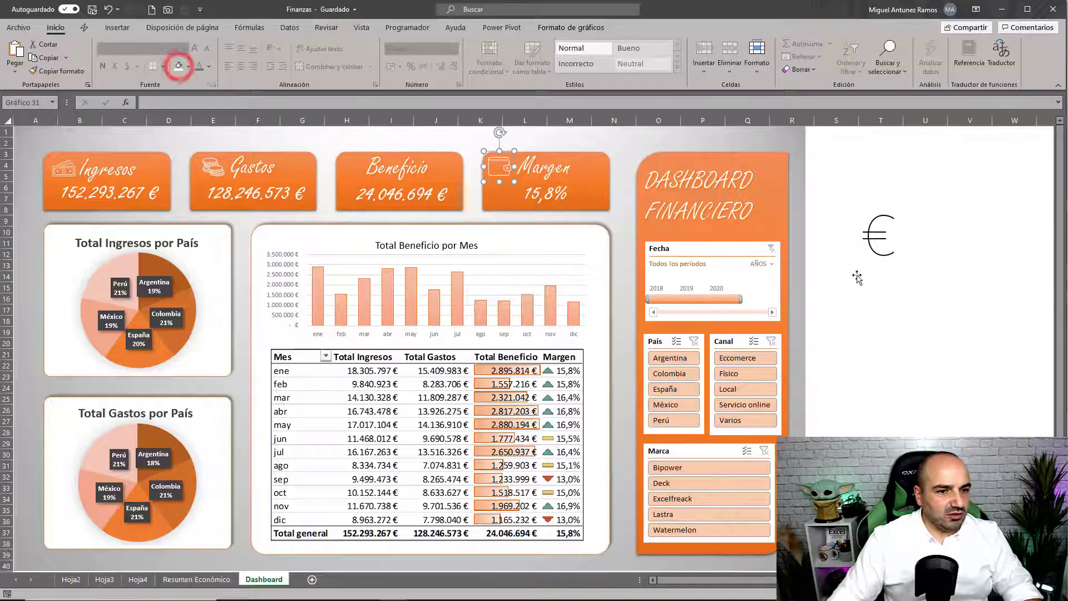
{"action": "left_click", "coordinate": [886, 242]}
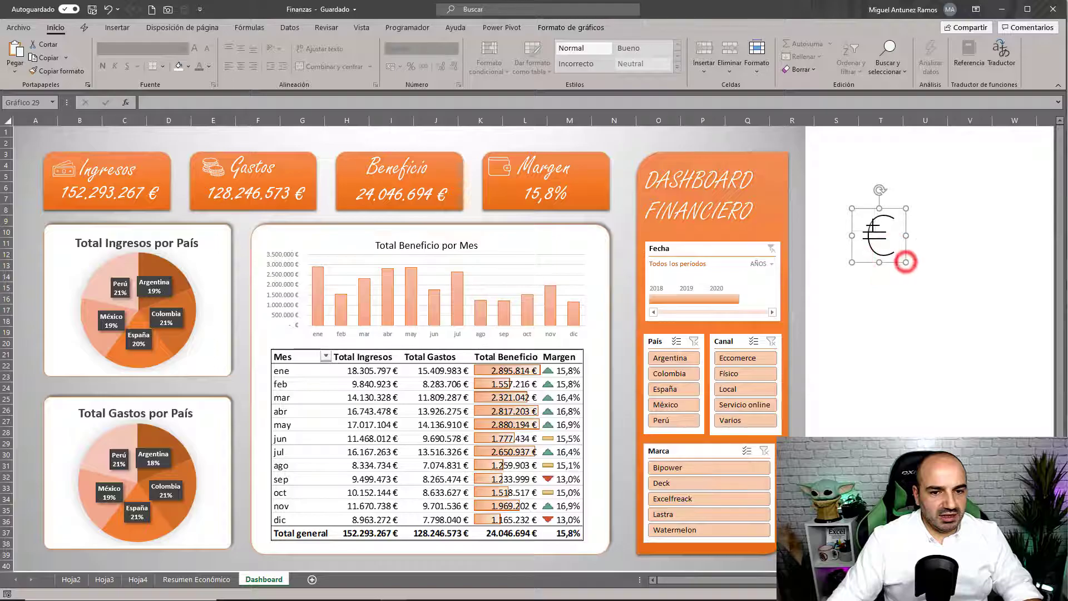
{"action": "mouse_move", "coordinate": [906, 262]}
{"action": "left_mouse_down"}
{"action": "mouse_move", "coordinate": [880, 236]}
{"action": "mouse_move", "coordinate": [351, 171]}
{"action": "left_mouse_up"}
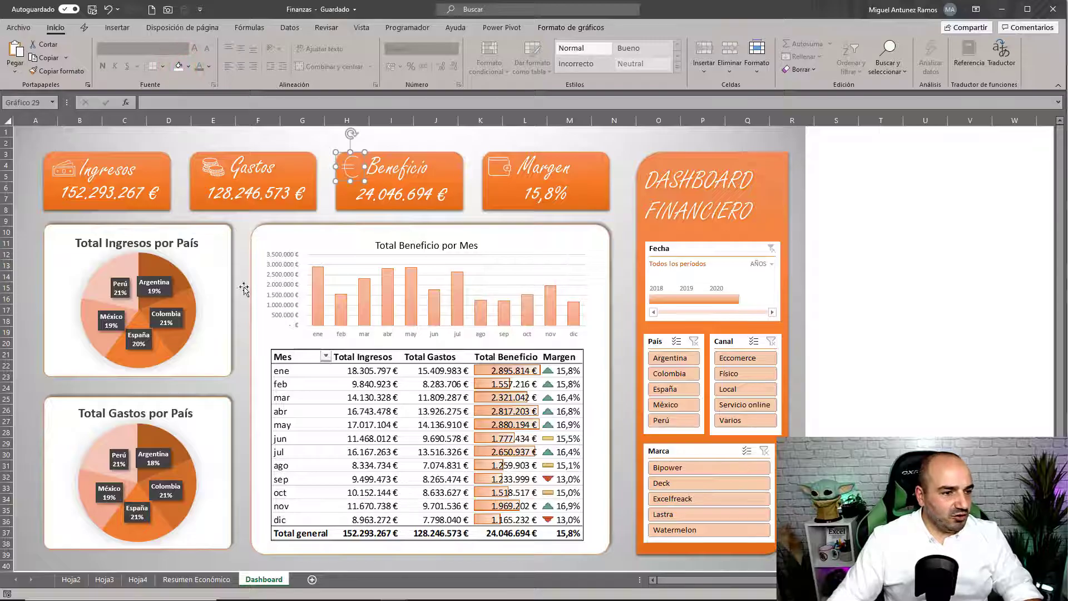
{"action": "left_click", "coordinate": [117, 28]}
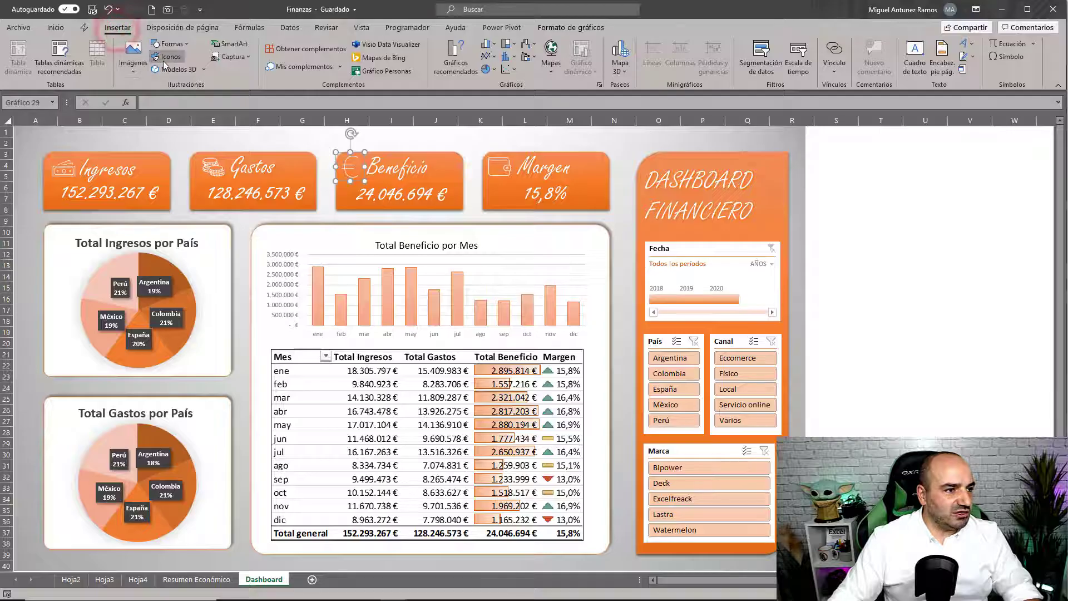
- Search icons for GRAFICO and insert the pie, presentation-board and bar-chart icons
{"action": "left_click", "coordinate": [167, 57]}
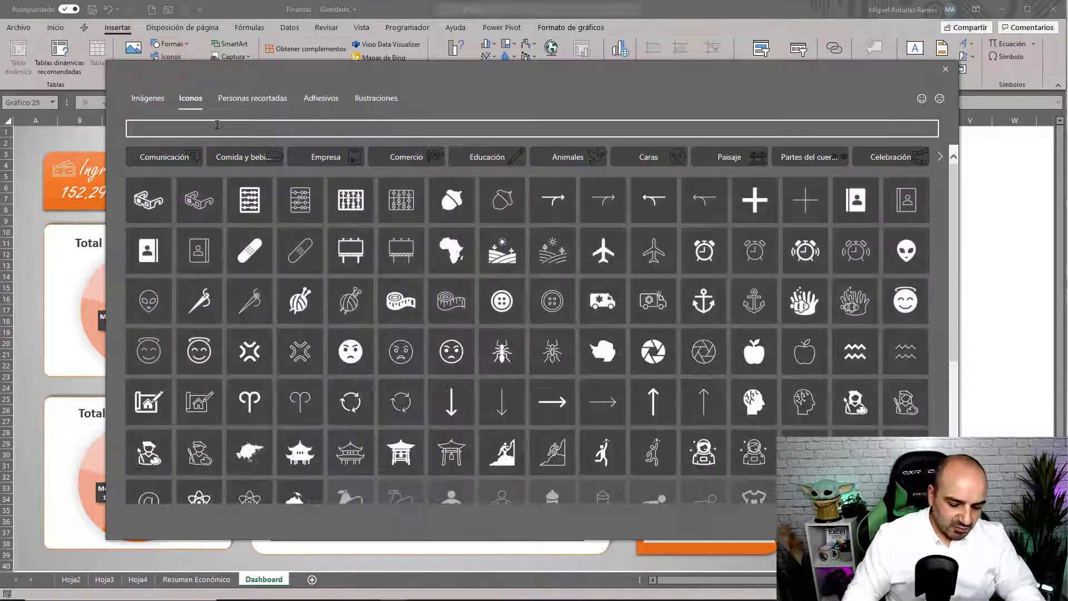
{"action": "type", "text": "GRAFICO"}
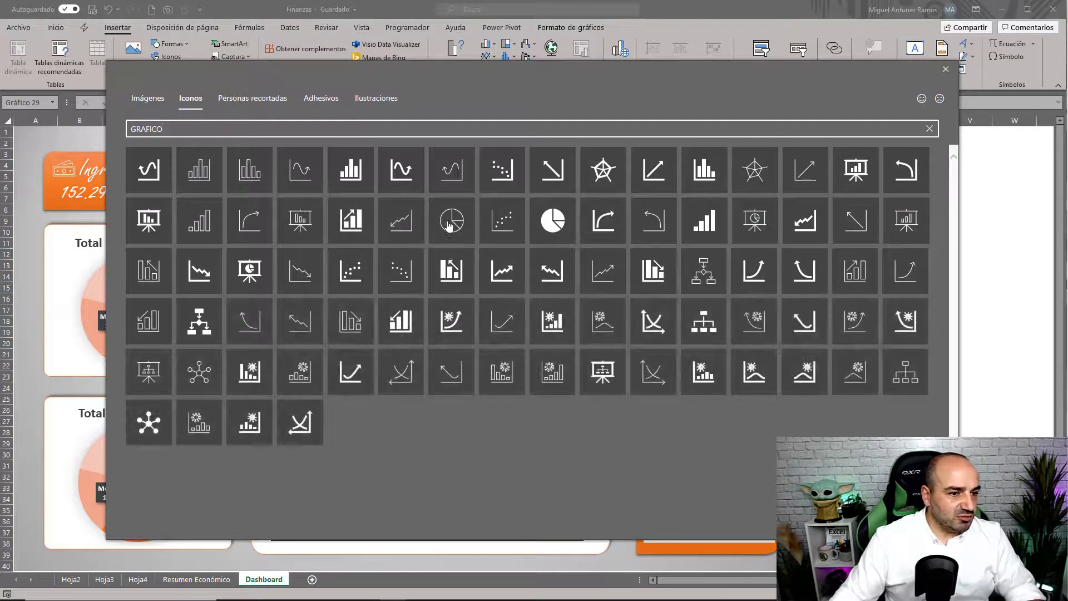
{"action": "left_click", "coordinate": [451, 222]}
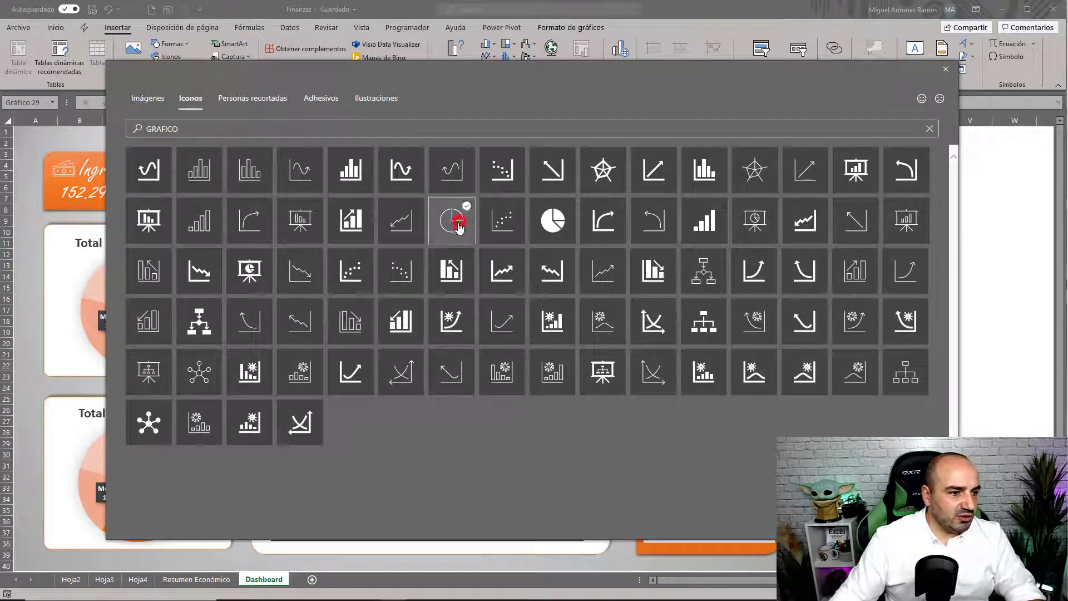
{"action": "left_click", "coordinate": [164, 210]}
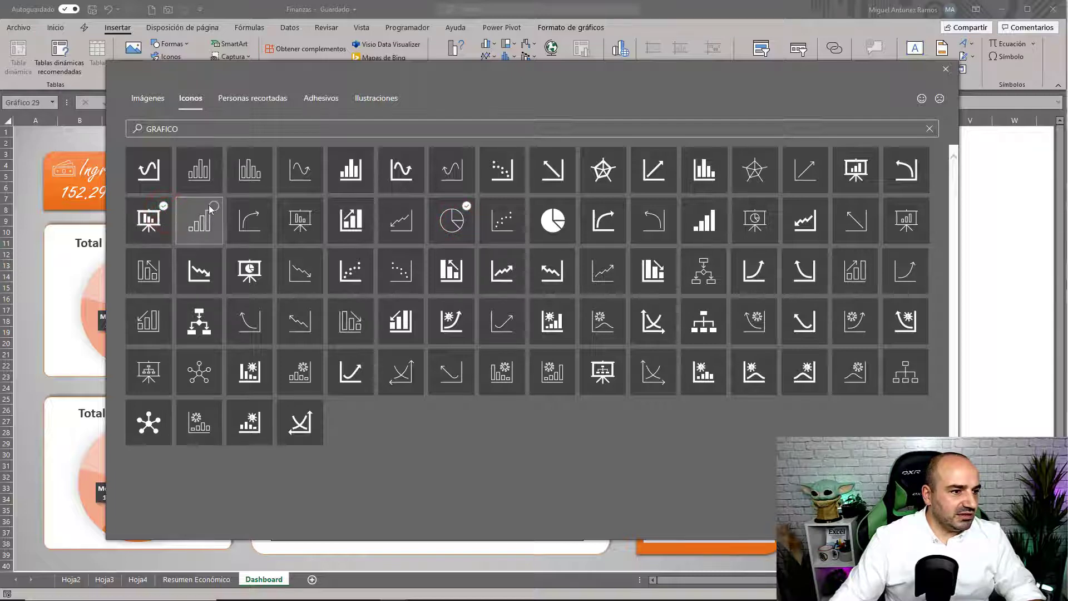
{"action": "left_click", "coordinate": [213, 205]}
{"action": "left_click", "coordinate": [901, 523]}
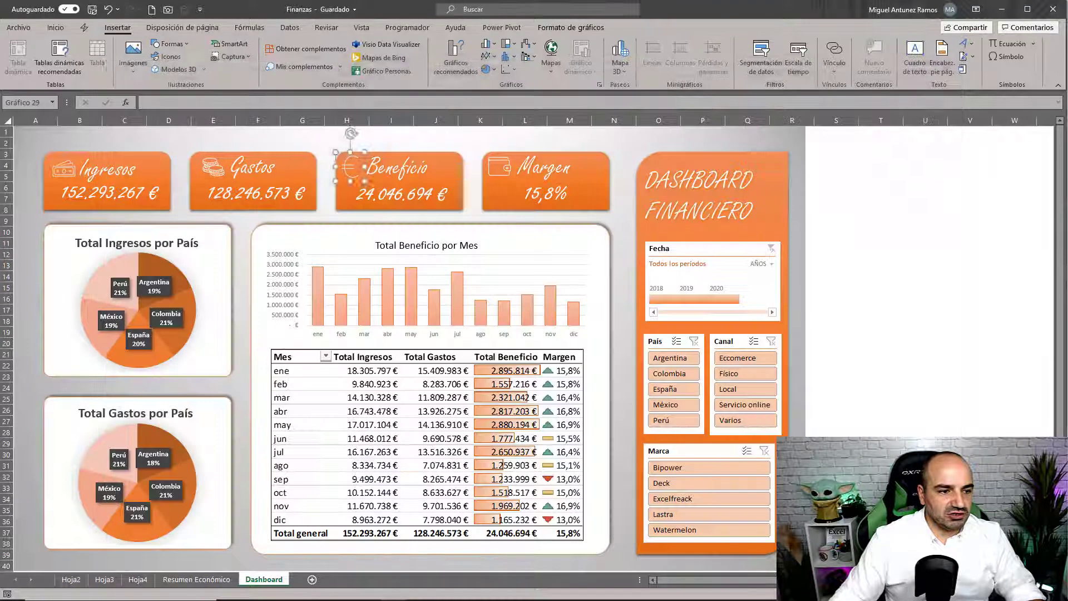
- Shrink and place the pie by Ingresos, bars by Beneficio and presentation board by Gastos
{"action": "left_click_drag", "start_coordinate": [898, 202], "coordinate": [859, 245]}
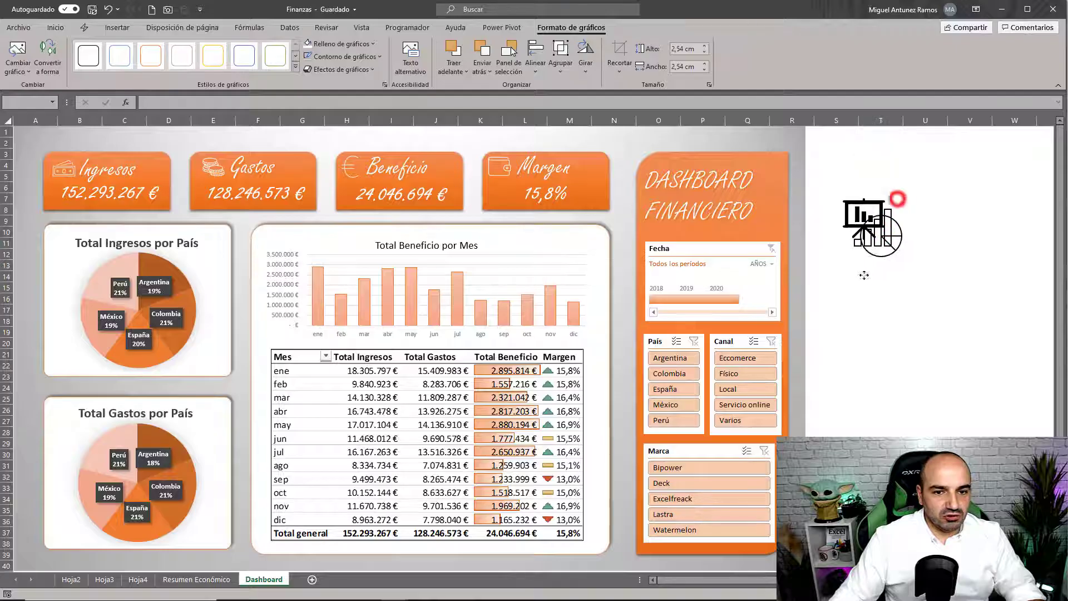
{"action": "left_click", "coordinate": [977, 345]}
{"action": "left_click_drag", "start_coordinate": [876, 292], "coordinate": [771, 346]}
{"action": "left_click_drag", "start_coordinate": [810, 310], "coordinate": [61, 247]}
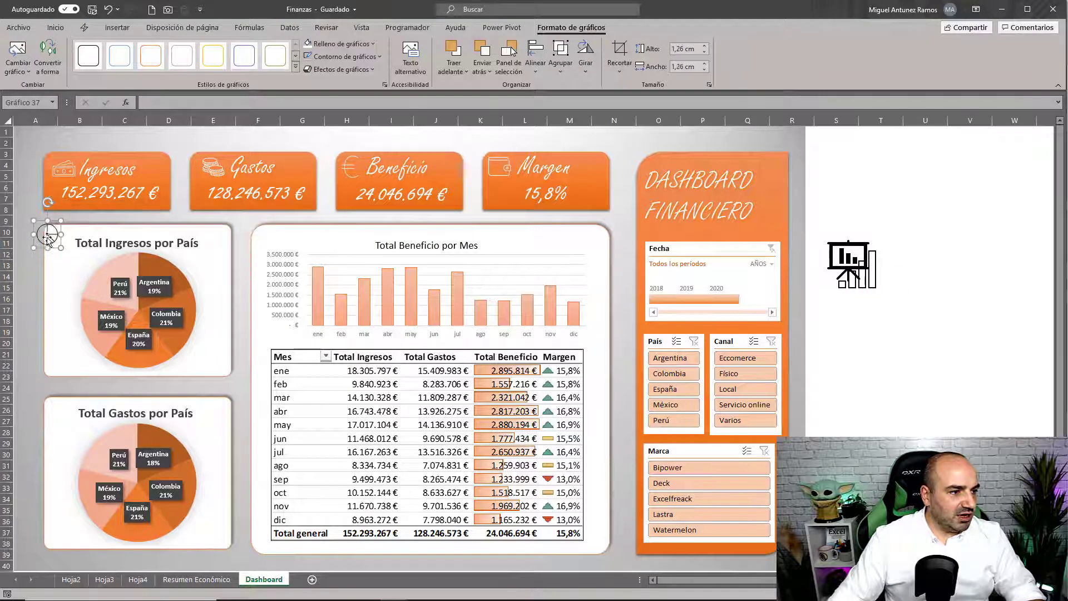
{"action": "left_click", "coordinate": [846, 267]}
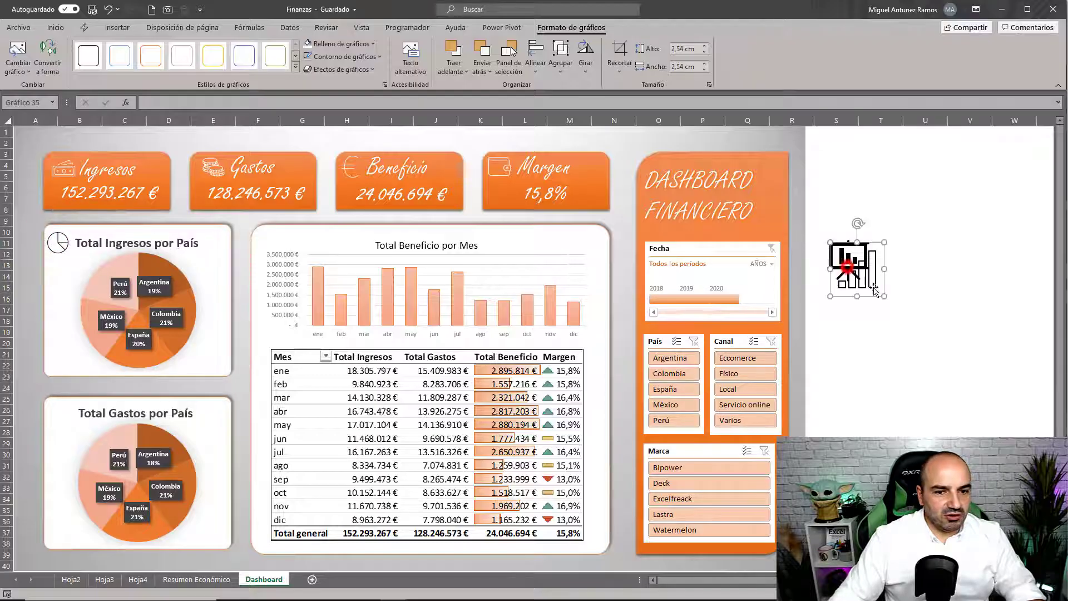
{"action": "mouse_move", "coordinate": [885, 297]}
{"action": "left_mouse_down"}
{"action": "mouse_move", "coordinate": [869, 281]}
{"action": "mouse_move", "coordinate": [406, 280]}
{"action": "mouse_move", "coordinate": [373, 269]}
{"action": "mouse_move", "coordinate": [355, 239]}
{"action": "left_mouse_up"}
{"action": "left_click", "coordinate": [867, 277]}
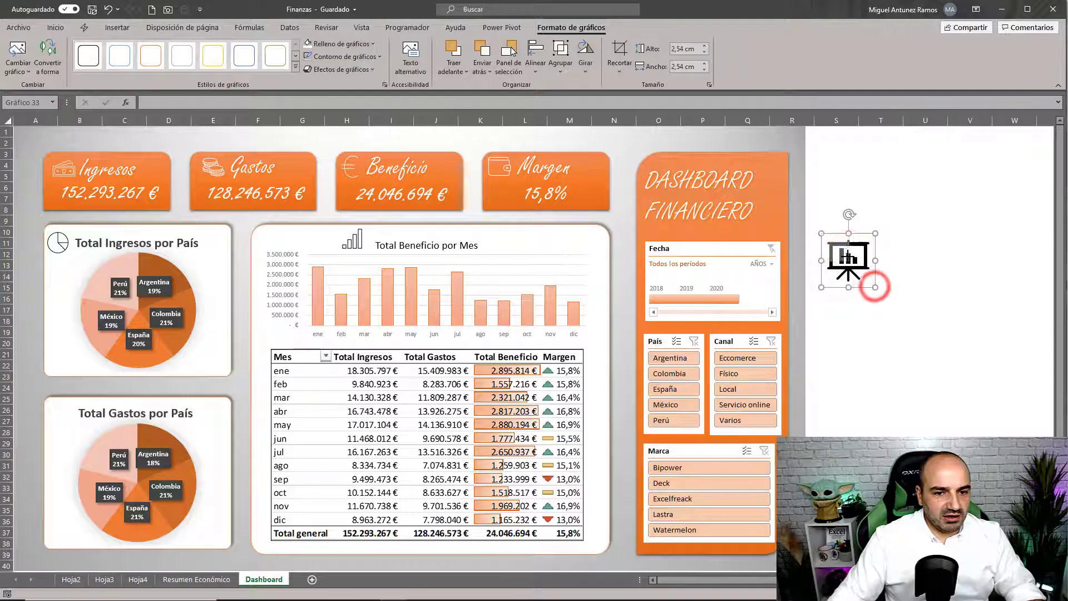
{"action": "mouse_move", "coordinate": [868, 277]}
{"action": "left_mouse_down"}
{"action": "mouse_move", "coordinate": [845, 258]}
{"action": "mouse_move", "coordinate": [128, 380]}
{"action": "mouse_move", "coordinate": [80, 435]}
{"action": "mouse_move", "coordinate": [62, 416]}
{"action": "left_mouse_up"}
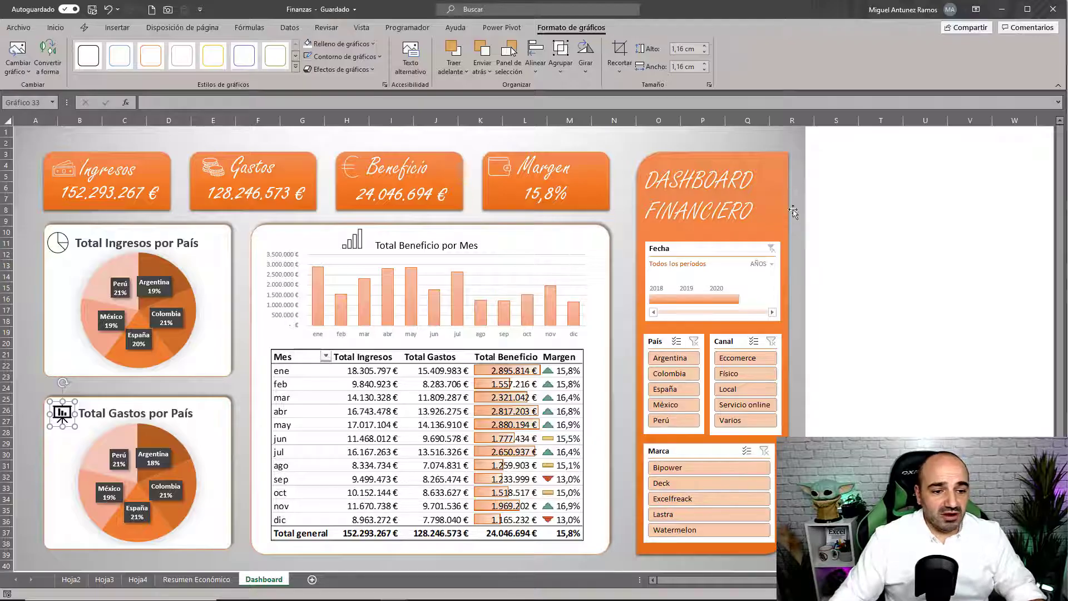
{"action": "left_click", "coordinate": [117, 28]}
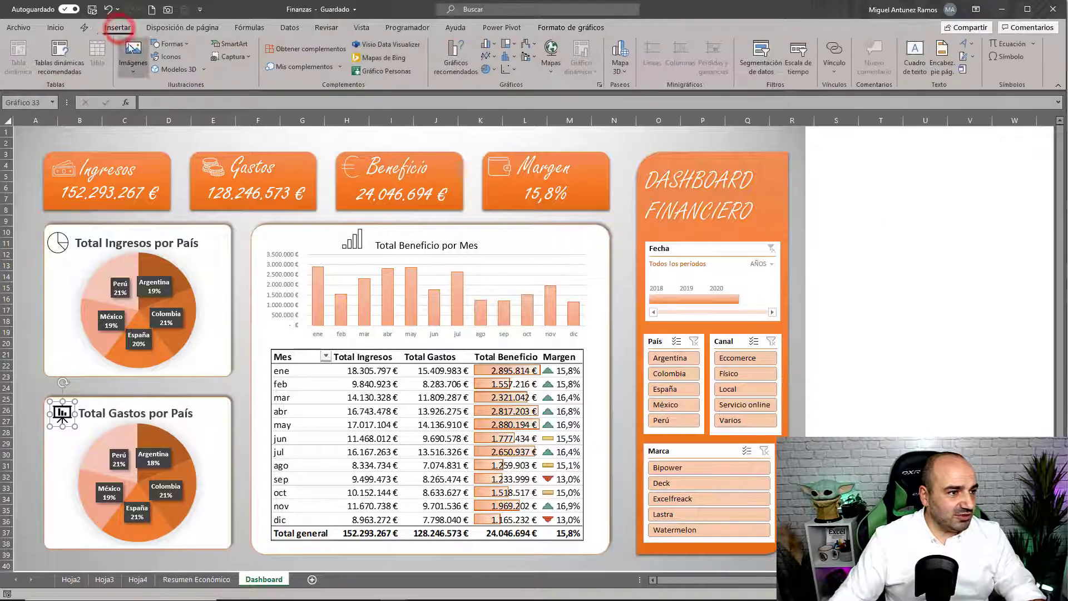
- Insert a calculator icon found via CALCULADORA and place it beside the DASHBOARD FINANCIERO title
{"action": "left_click", "coordinate": [170, 57]}
{"action": "type", "text": "CALCULADOR"}
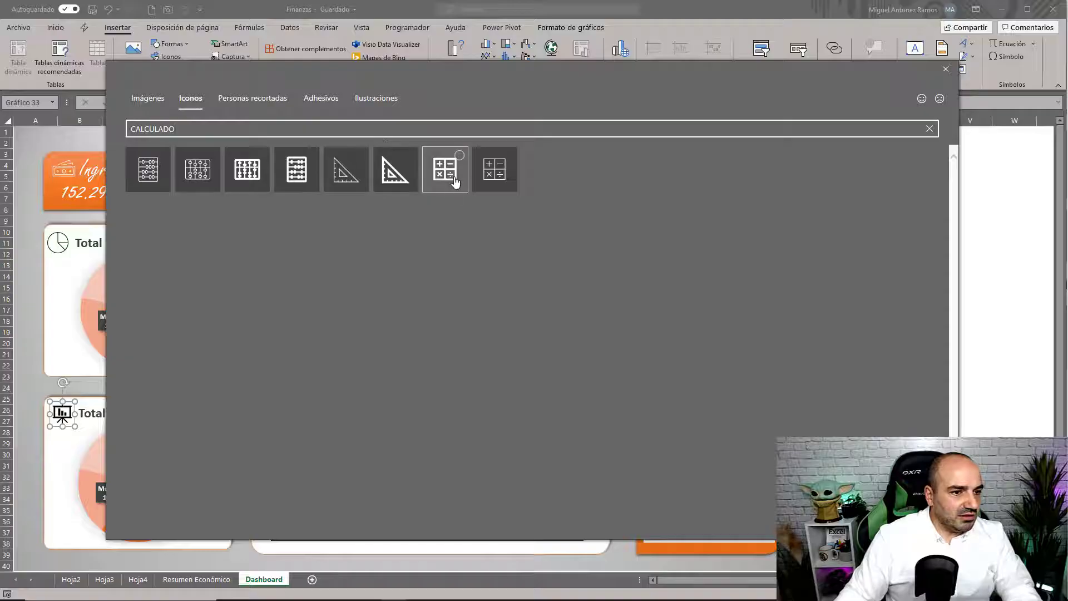
{"action": "type", "text": "A"}
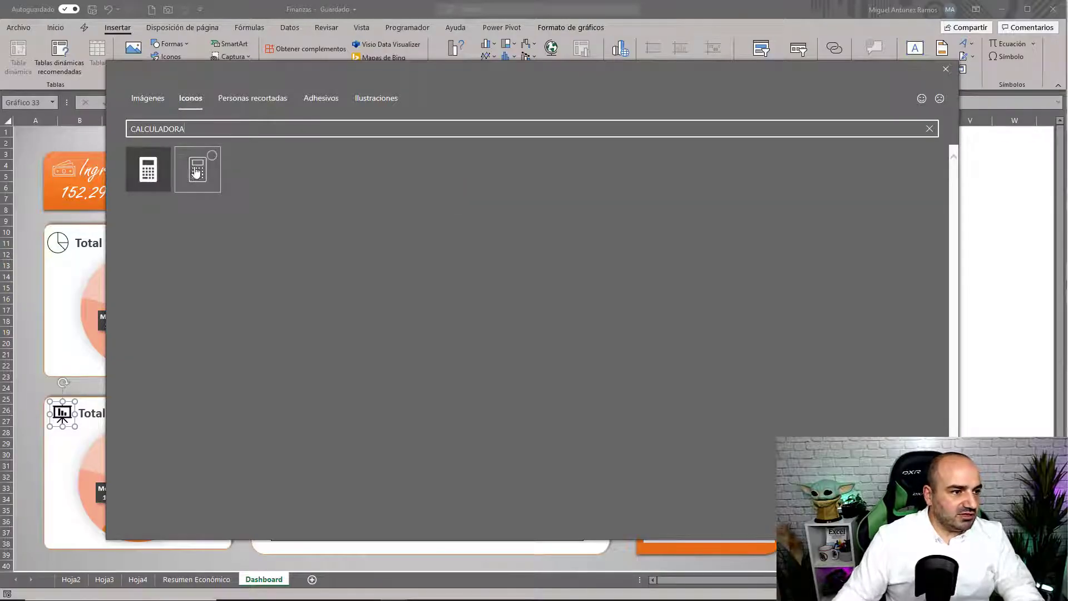
{"action": "left_click", "coordinate": [197, 172]}
{"action": "left_click", "coordinate": [876, 522]}
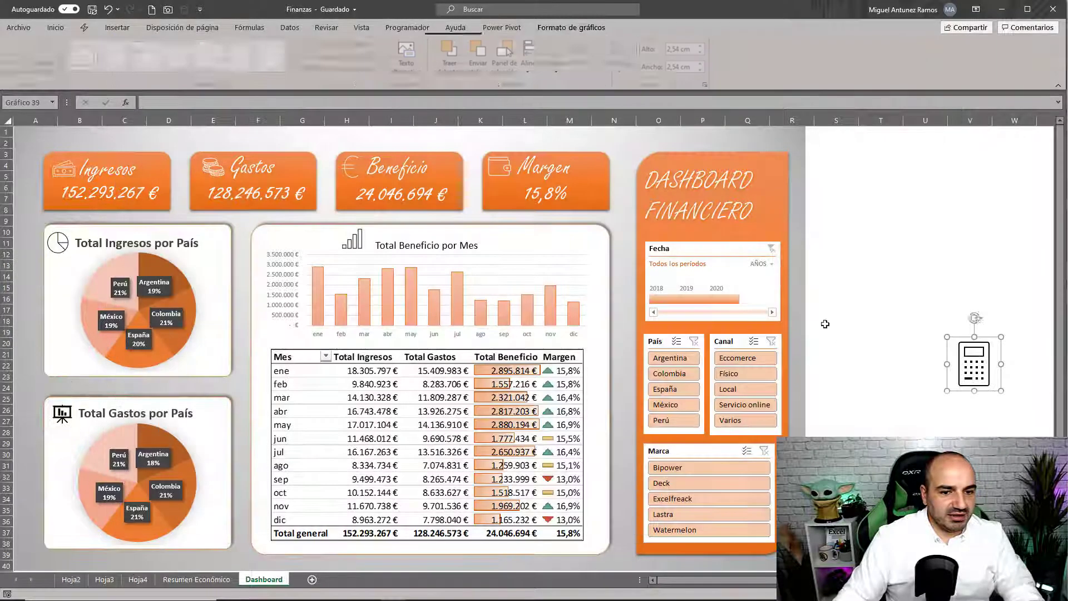
{"action": "mouse_move", "coordinate": [986, 371]}
{"action": "left_mouse_down"}
{"action": "mouse_move", "coordinate": [796, 240]}
{"action": "mouse_move", "coordinate": [770, 204]}
{"action": "mouse_move", "coordinate": [778, 199]}
{"action": "left_mouse_up"}
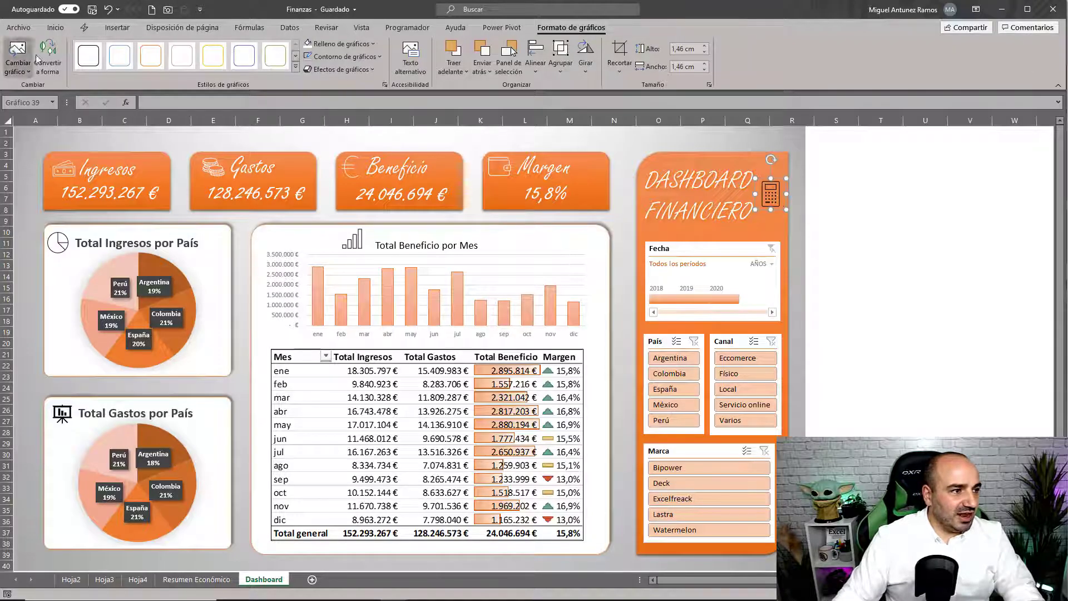
{"action": "left_click", "coordinate": [56, 27]}
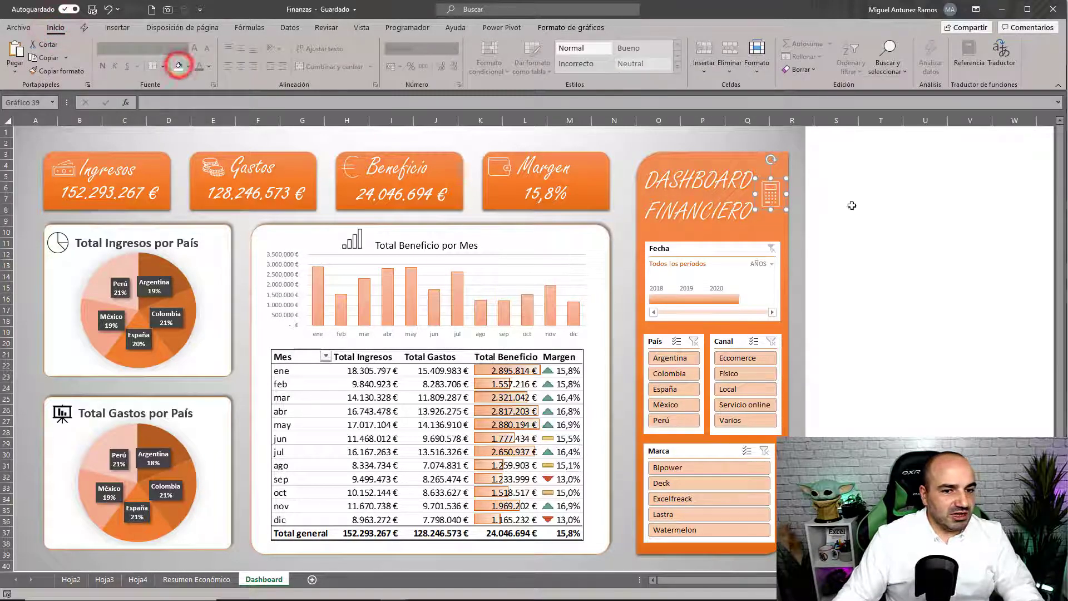
{"action": "left_click", "coordinate": [111, 28]}
- Browse the Ilustraciones collection in the icon library
{"action": "left_click", "coordinate": [170, 56]}
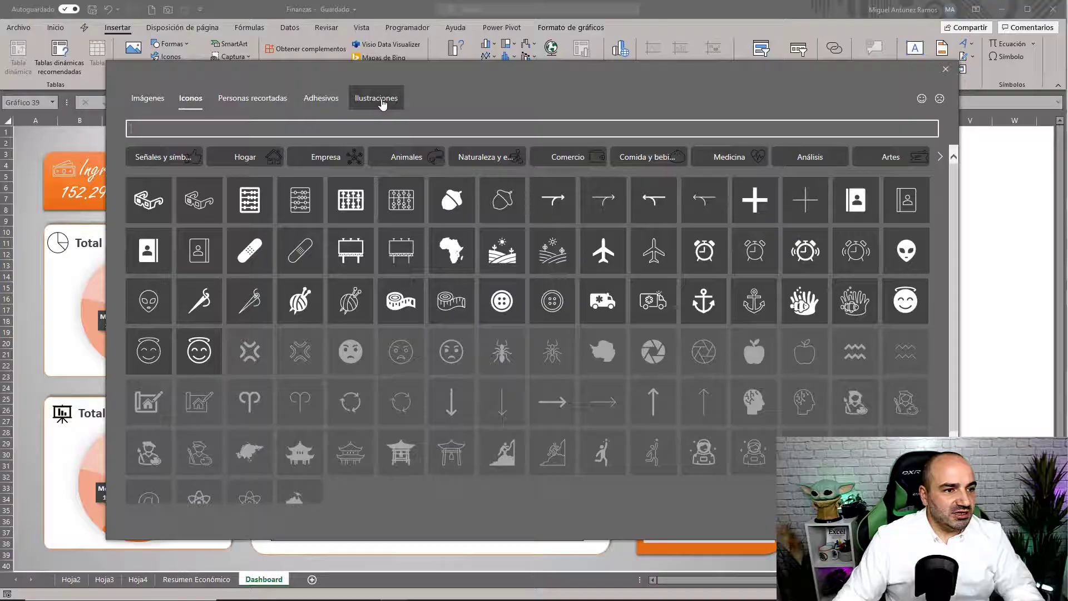
{"action": "left_click", "coordinate": [376, 99]}
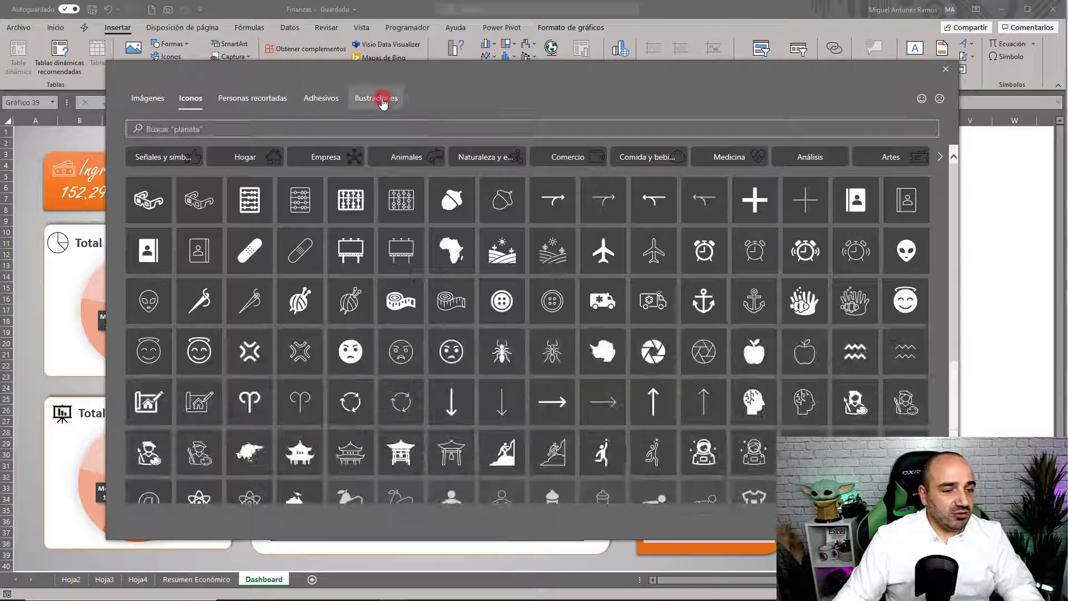
{"action": "scroll", "coordinate": [556, 267], "scroll_direction": "down", "scroll_amount": 3}
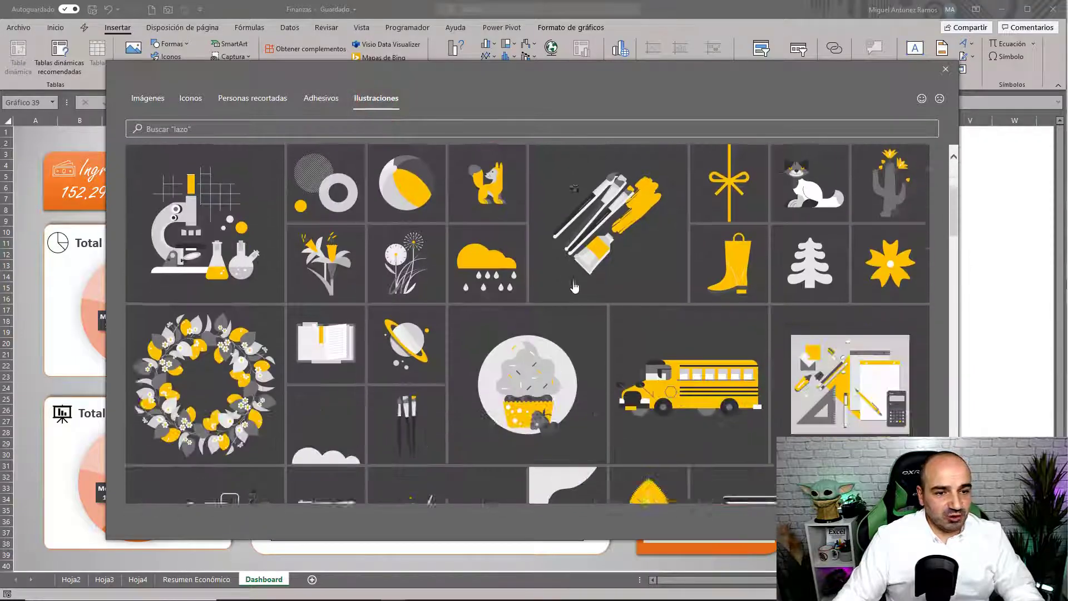
{"action": "scroll", "coordinate": [562, 272], "scroll_direction": "down", "scroll_amount": 3}
{"action": "scroll", "coordinate": [573, 284], "scroll_direction": "down", "scroll_amount": 4}
{"action": "scroll", "coordinate": [575, 287], "scroll_direction": "down", "scroll_amount": 3}
{"action": "scroll", "coordinate": [573, 287], "scroll_direction": "down", "scroll_amount": 3}
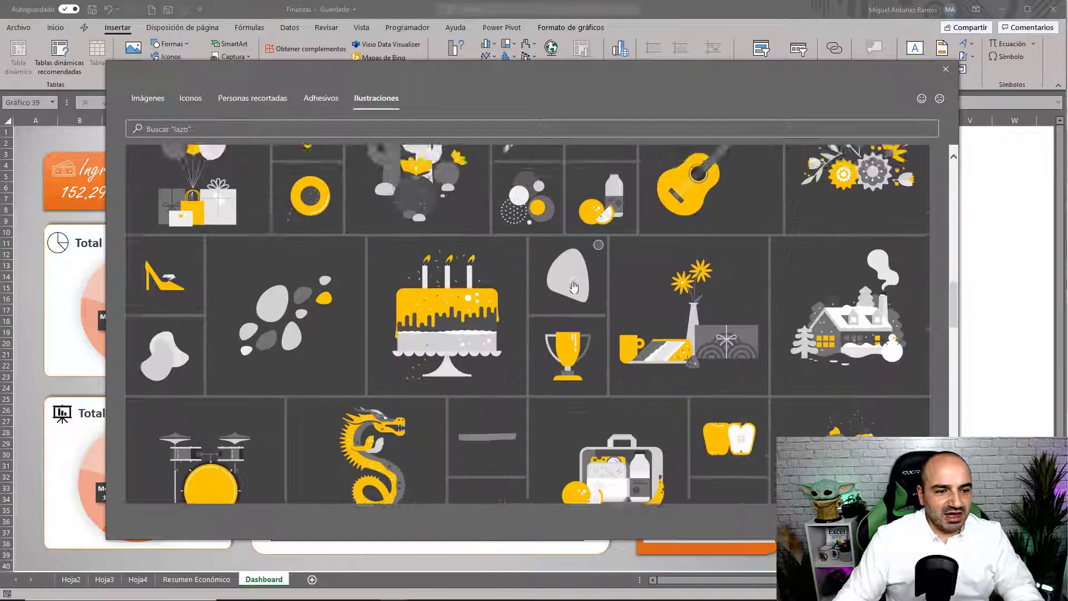
{"action": "scroll", "coordinate": [570, 286], "scroll_direction": "up", "scroll_amount": 5}
{"action": "scroll", "coordinate": [566, 286], "scroll_direction": "up", "scroll_amount": 6}
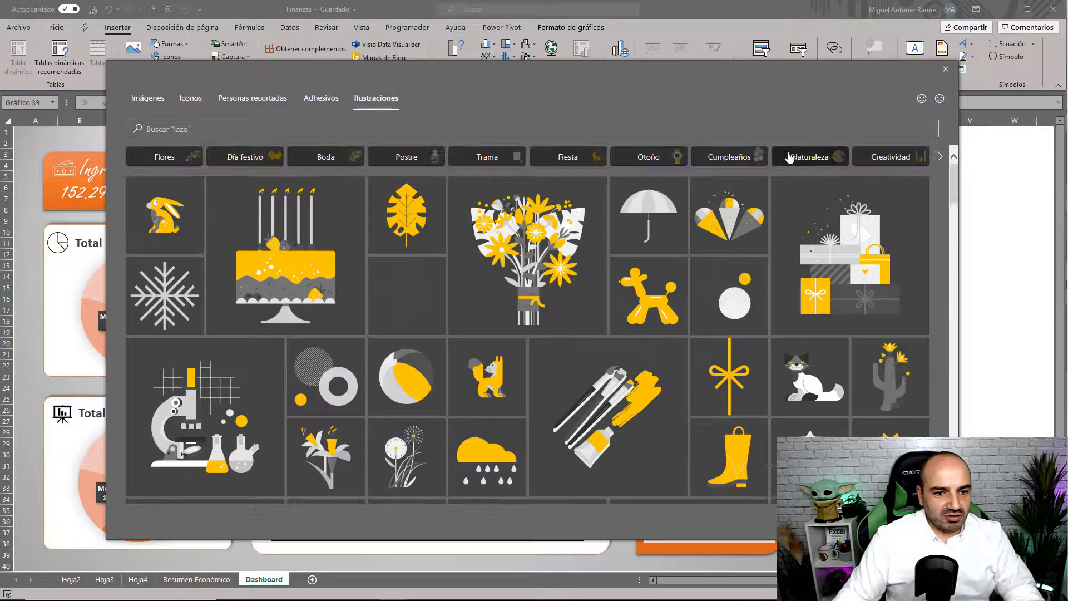
- Search illustrations for EDUCACION and insert the yellow lightbulb illustration
{"action": "left_click", "coordinate": [390, 124]}
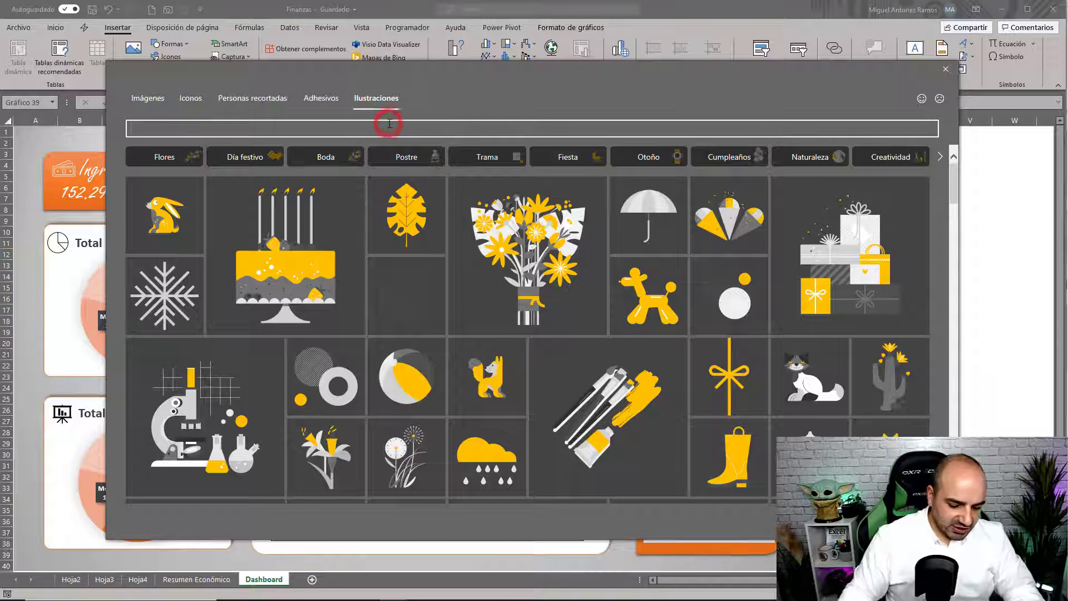
{"action": "type", "text": "EDUCACION"}
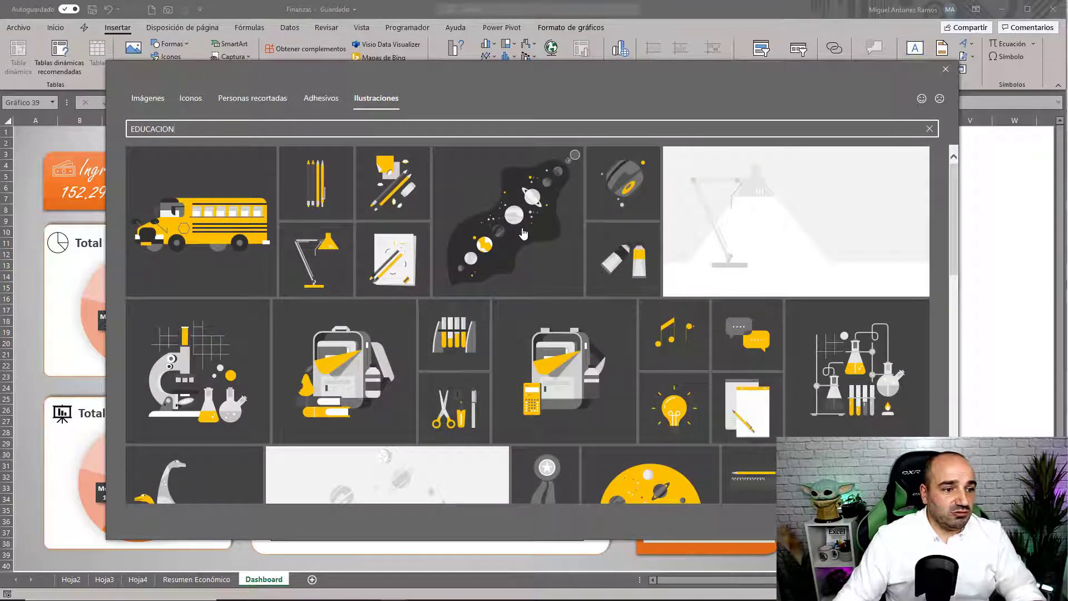
{"action": "scroll", "coordinate": [523, 233], "scroll_direction": "down", "scroll_amount": 2}
{"action": "scroll", "coordinate": [524, 234], "scroll_direction": "down", "scroll_amount": 1}
{"action": "left_click", "coordinate": [674, 300]}
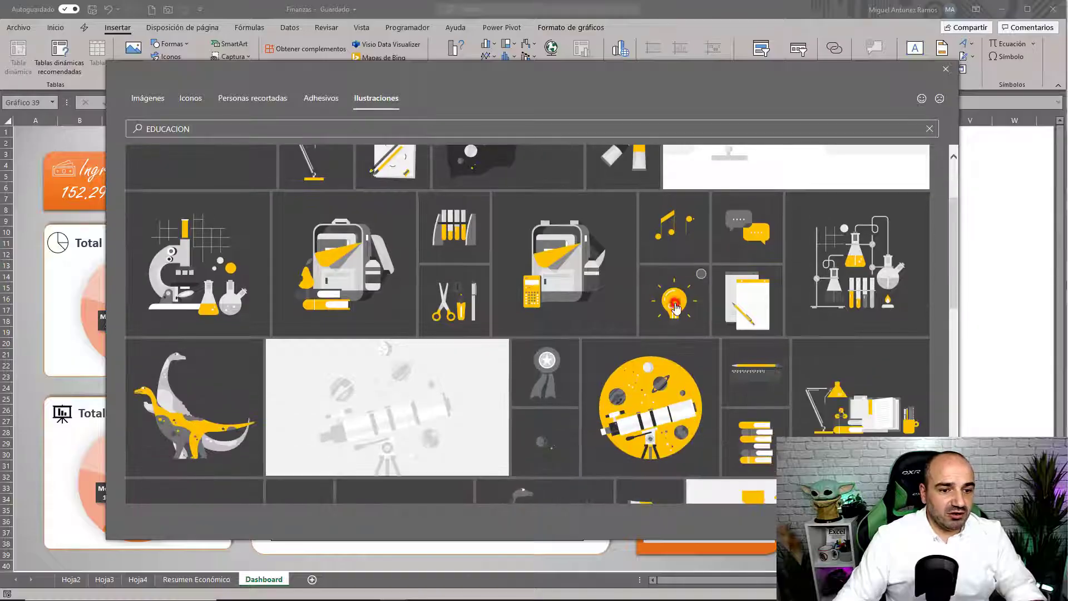
{"action": "left_click", "coordinate": [912, 520]}
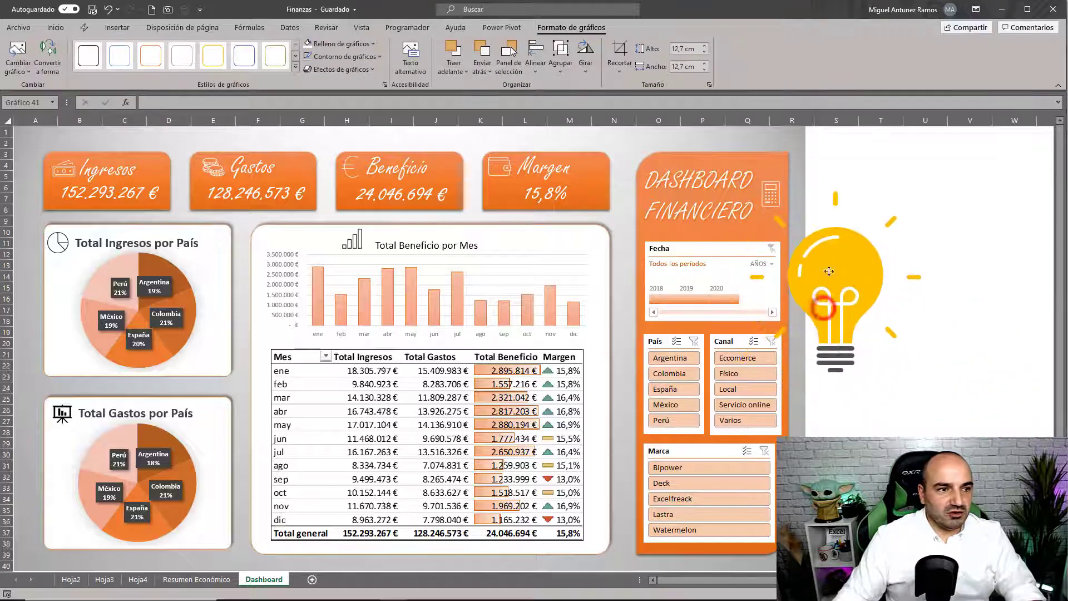
- Make the lightbulb light orange, shrink it and tuck it at the Total Beneficio por Mes chart's top-right corner
{"action": "left_click", "coordinate": [54, 28]}
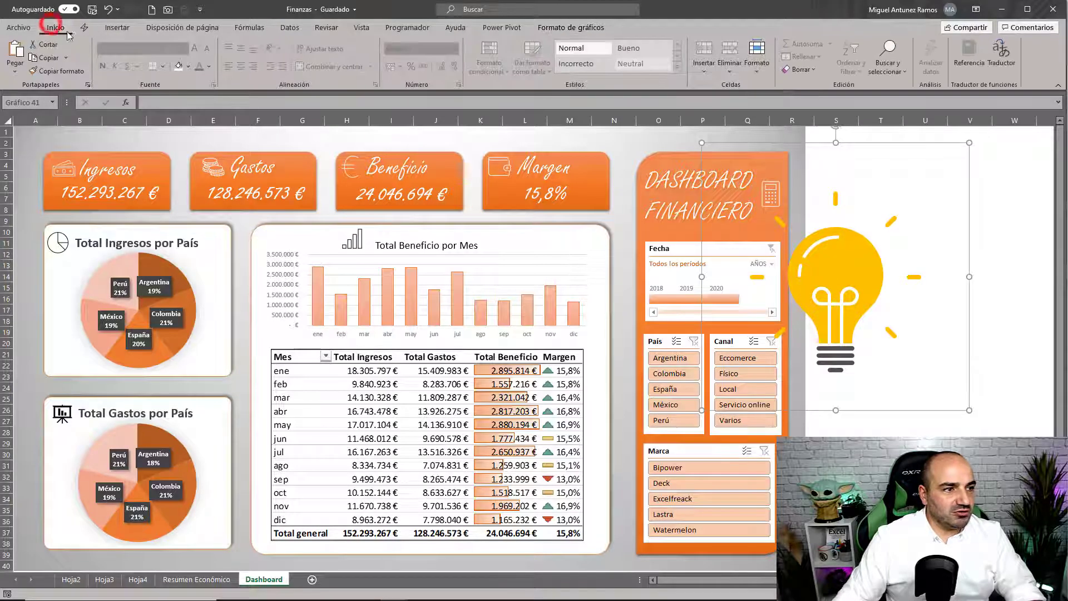
{"action": "left_click", "coordinate": [190, 67]}
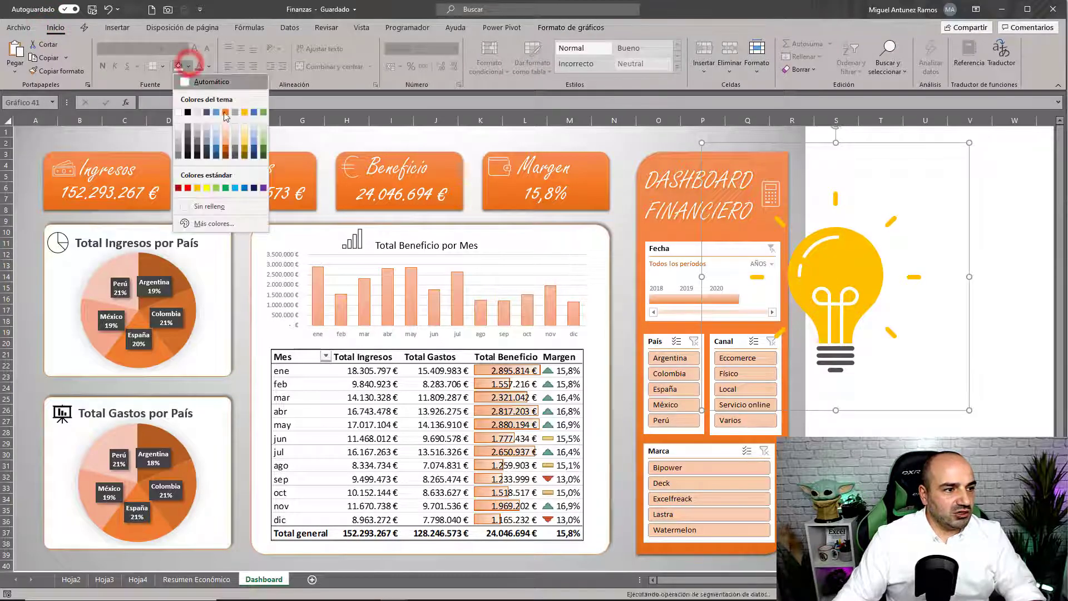
{"action": "left_click", "coordinate": [226, 141]}
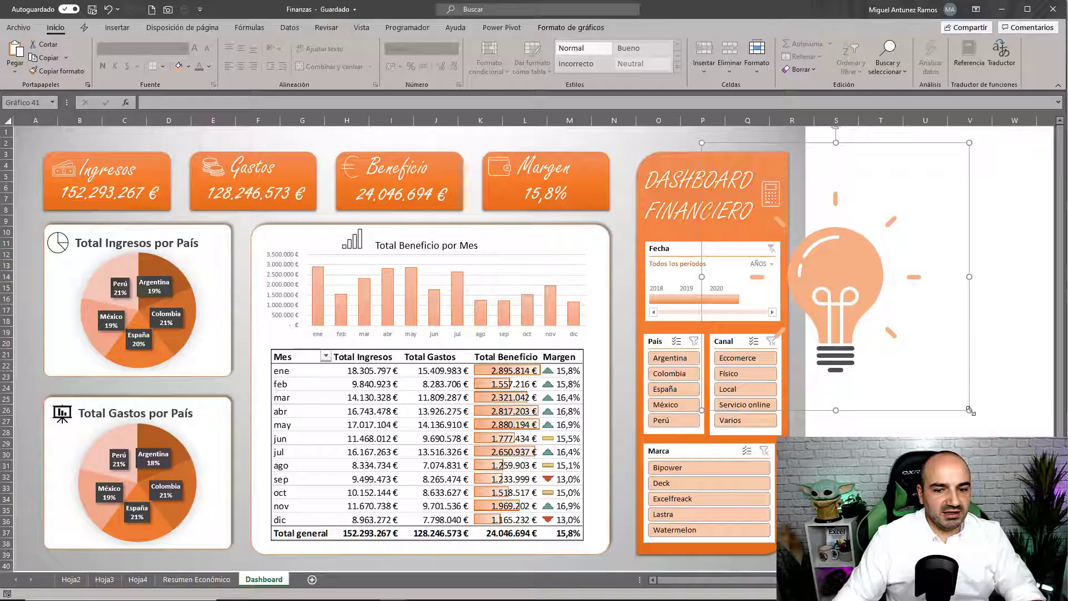
{"action": "left_click_drag", "start_coordinate": [971, 410], "coordinate": [812, 253]}
{"action": "left_click_drag", "start_coordinate": [773, 218], "coordinate": [592, 256]}
{"action": "left_click_drag", "start_coordinate": [664, 309], "coordinate": [596, 262]}
{"action": "left_click_drag", "start_coordinate": [581, 225], "coordinate": [618, 246]}
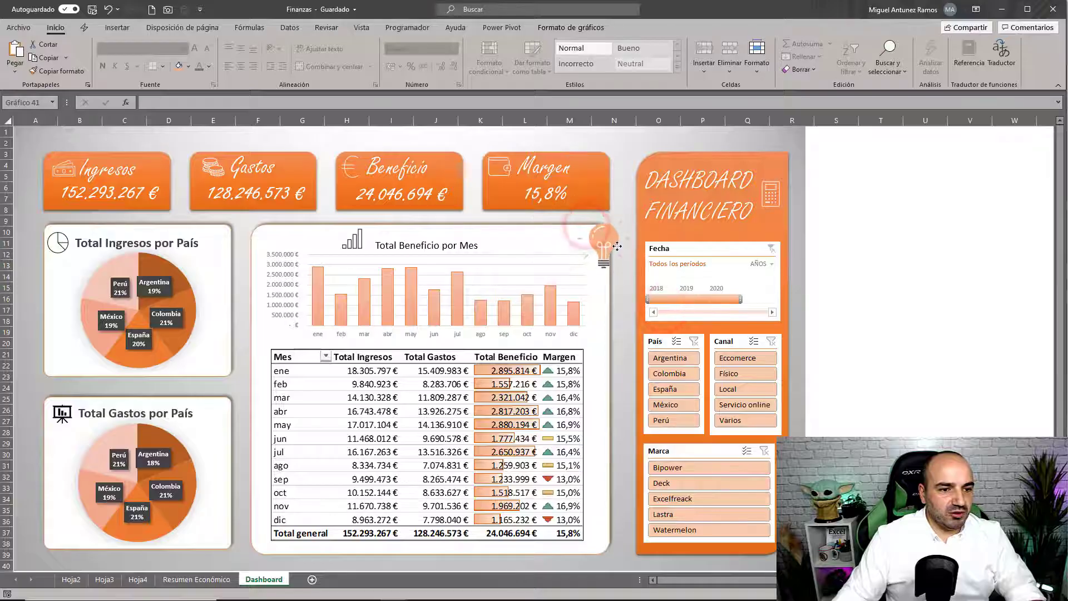
{"action": "left_click", "coordinate": [886, 275]}
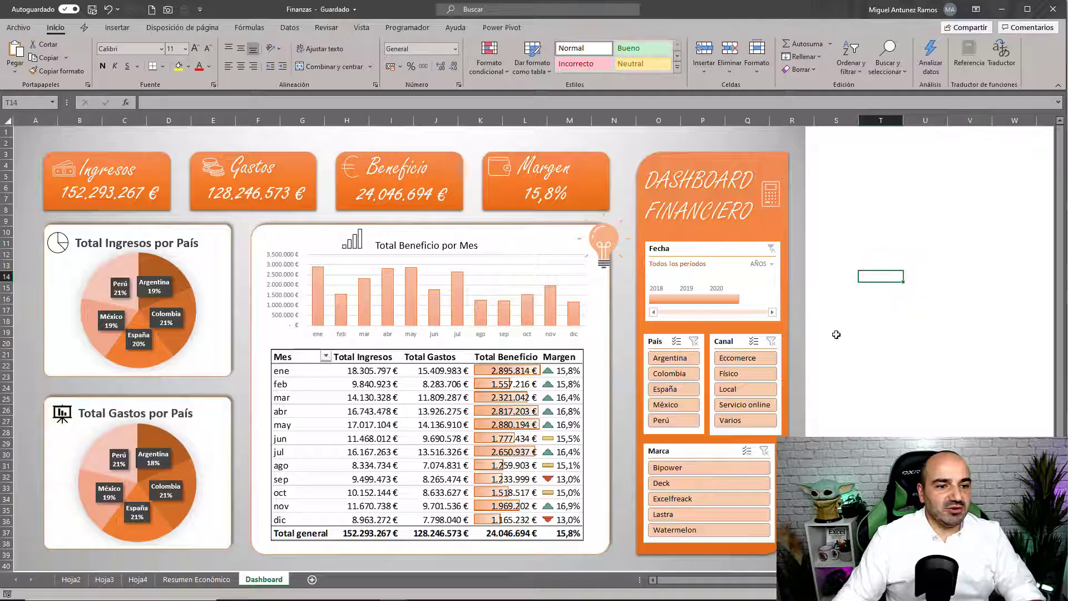
{"action": "left_click_drag", "start_coordinate": [600, 238], "coordinate": [605, 235]}
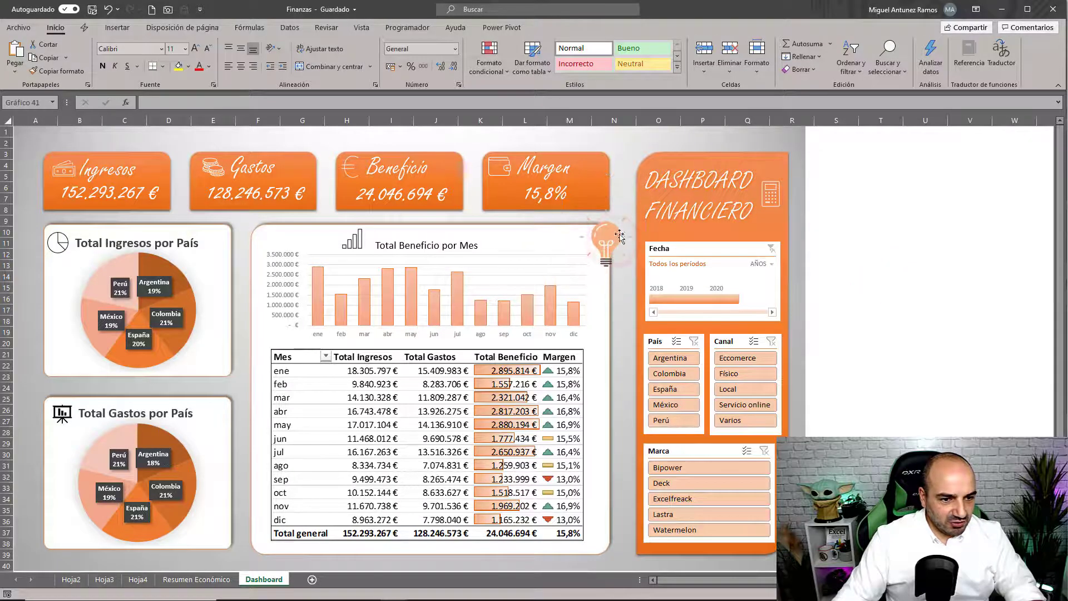
{"action": "left_click", "coordinate": [926, 243]}
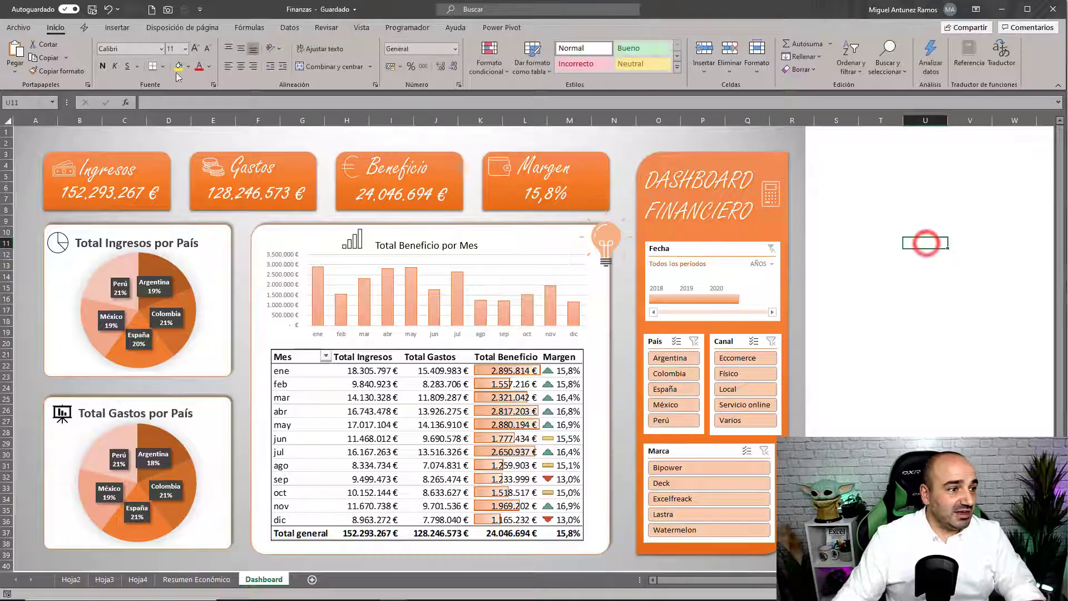
- From Personas recortadas, insert the photo of a suited man gesturing with an open hand
{"action": "left_click", "coordinate": [118, 27]}
{"action": "left_click", "coordinate": [166, 56]}
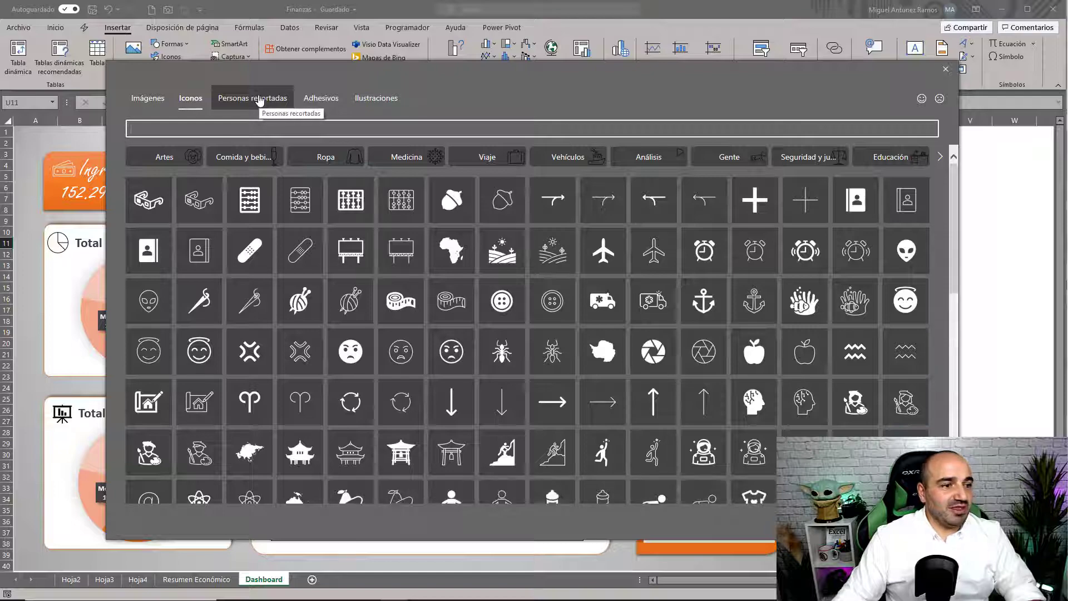
{"action": "left_click", "coordinate": [327, 102]}
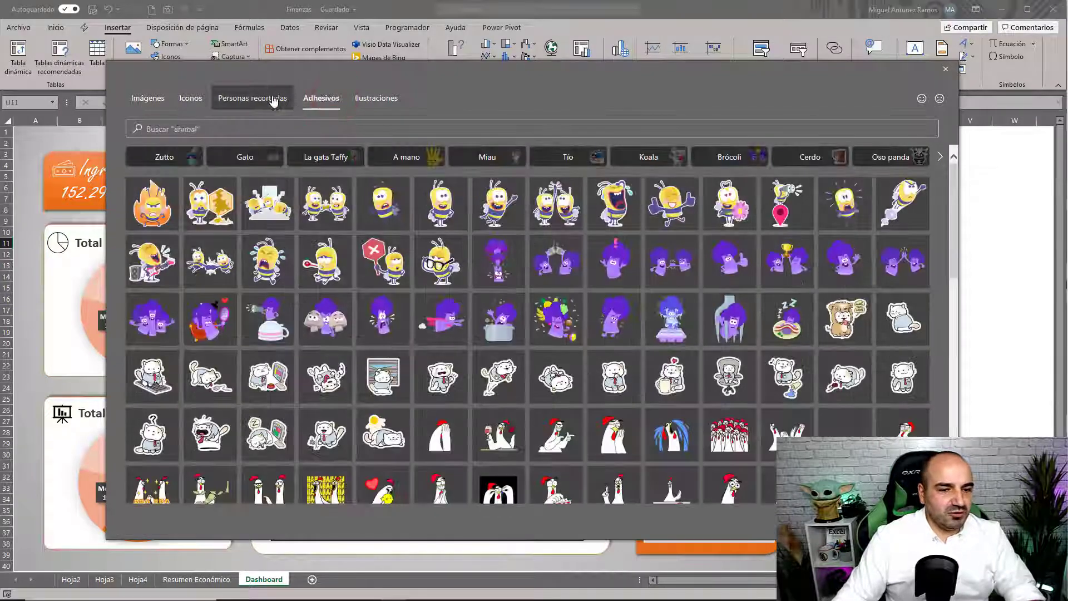
{"action": "scroll", "coordinate": [590, 309], "scroll_direction": "down", "scroll_amount": 5}
{"action": "scroll", "coordinate": [590, 309], "scroll_direction": "up", "scroll_amount": 5}
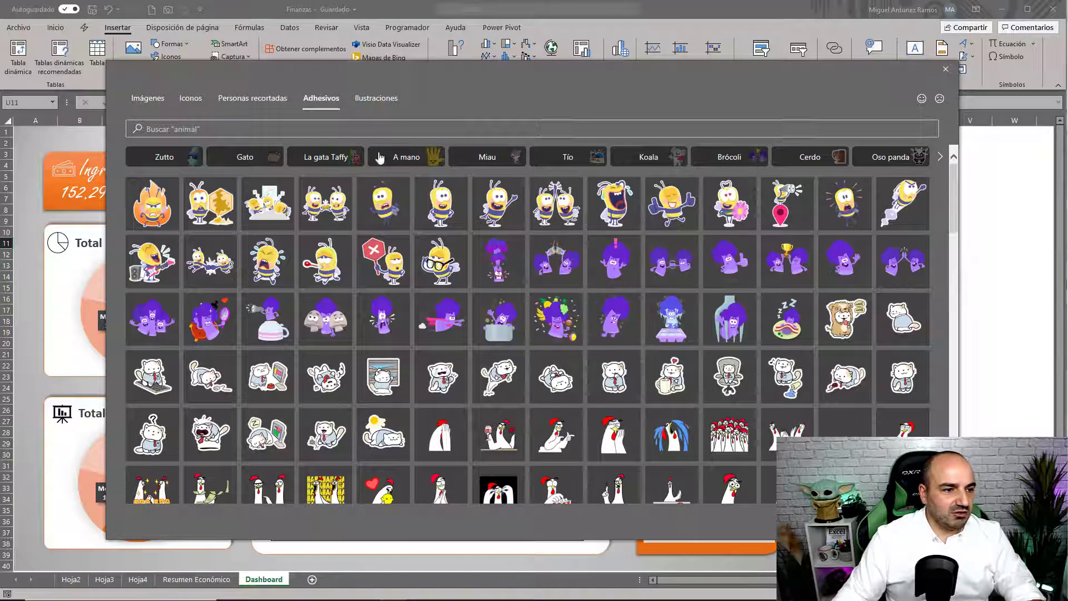
{"action": "left_click", "coordinate": [271, 100]}
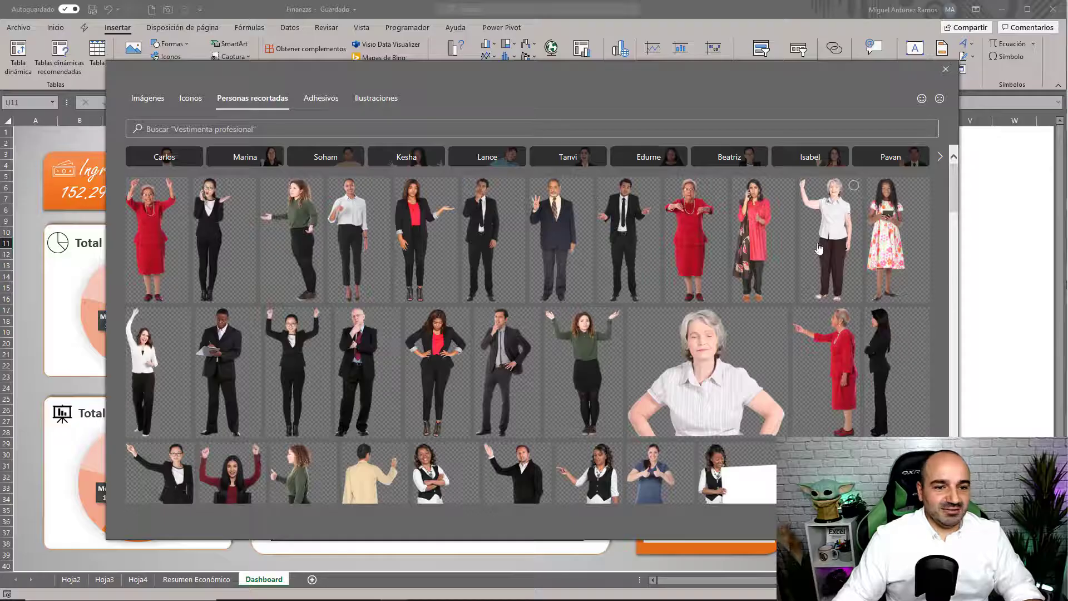
{"action": "left_click", "coordinate": [573, 158]}
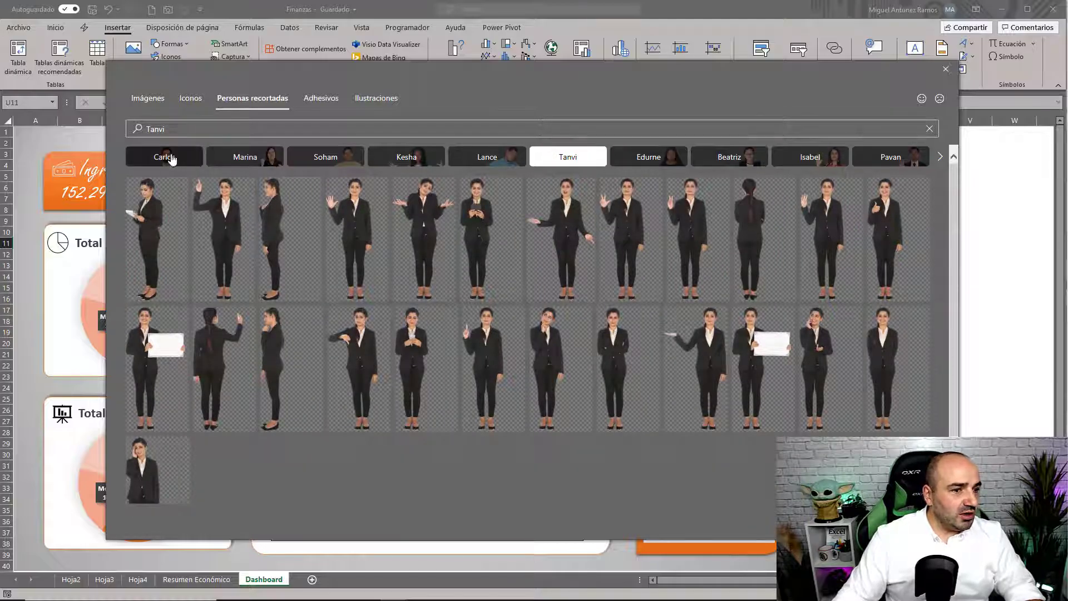
{"action": "left_click", "coordinate": [895, 158]}
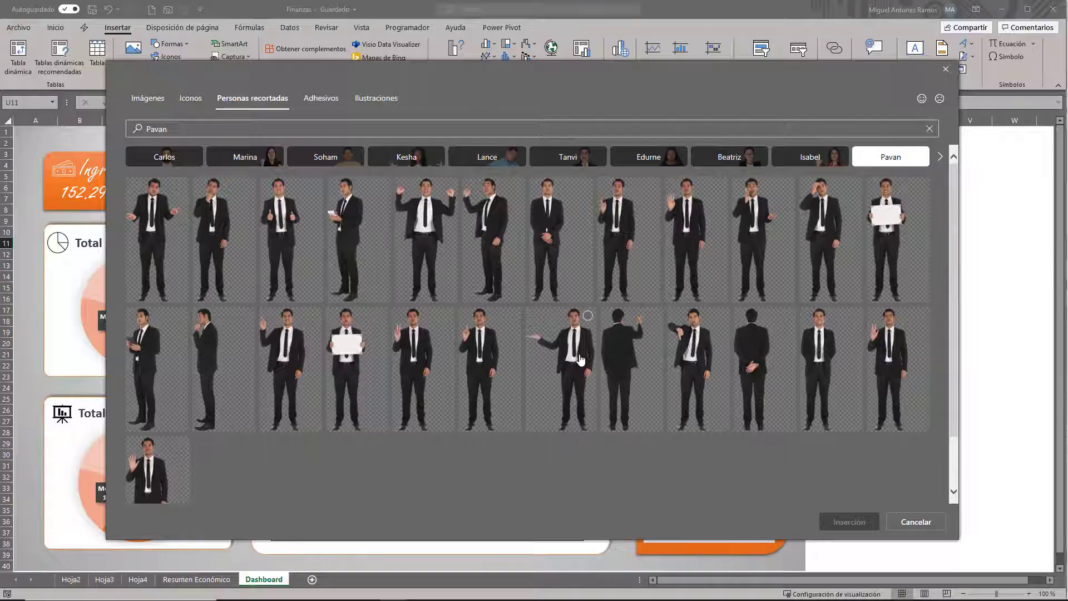
{"action": "left_click", "coordinate": [578, 352]}
{"action": "left_click", "coordinate": [862, 520]}
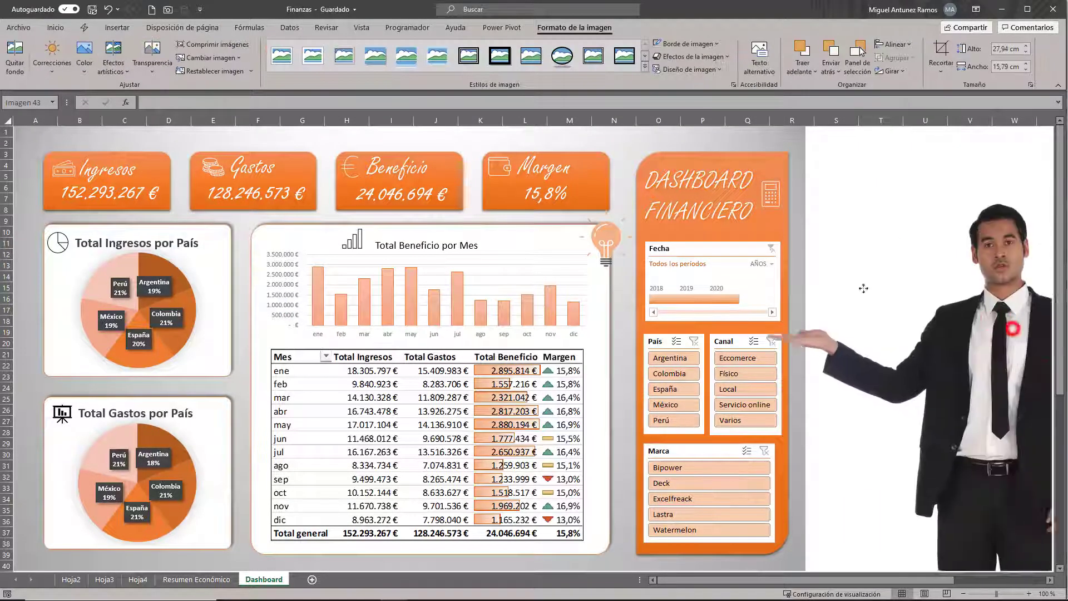
- Shrink the presenter photo to 18,93 × 9,57 cm and stand it at the dashboard's right edge
{"action": "left_click_drag", "start_coordinate": [708, 186], "coordinate": [840, 417]}
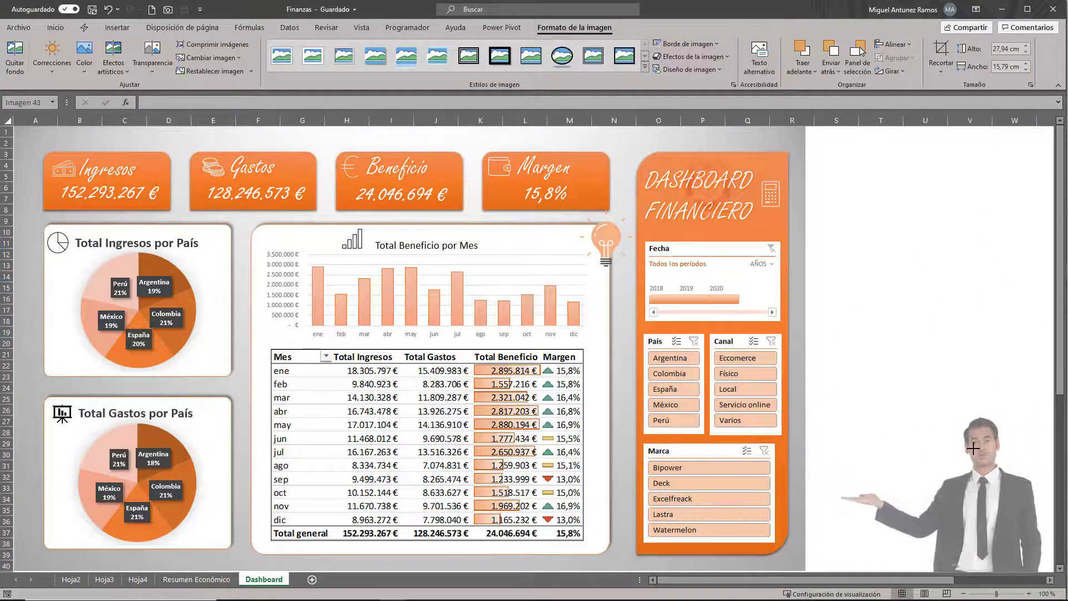
{"action": "left_click_drag", "start_coordinate": [995, 501], "coordinate": [953, 318]}
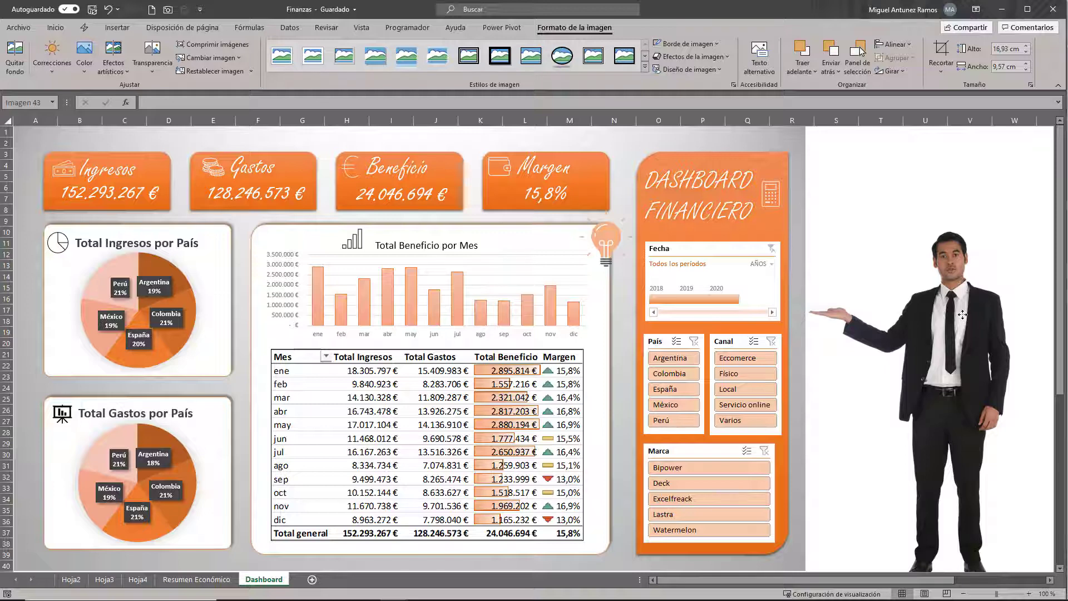
{"action": "left_click", "coordinate": [963, 314]}
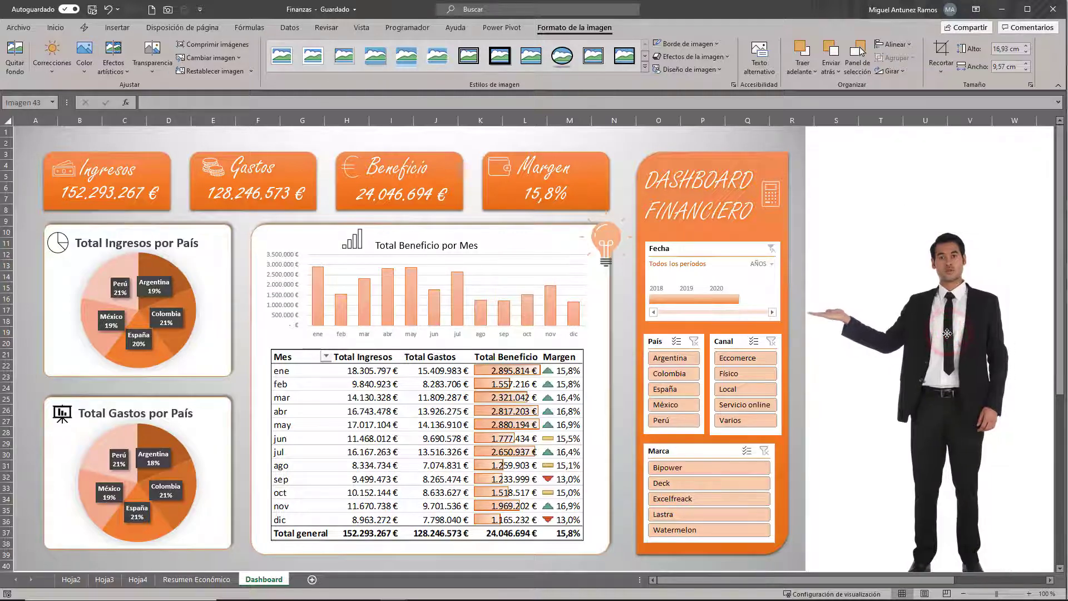
{"action": "left_click", "coordinate": [868, 177]}
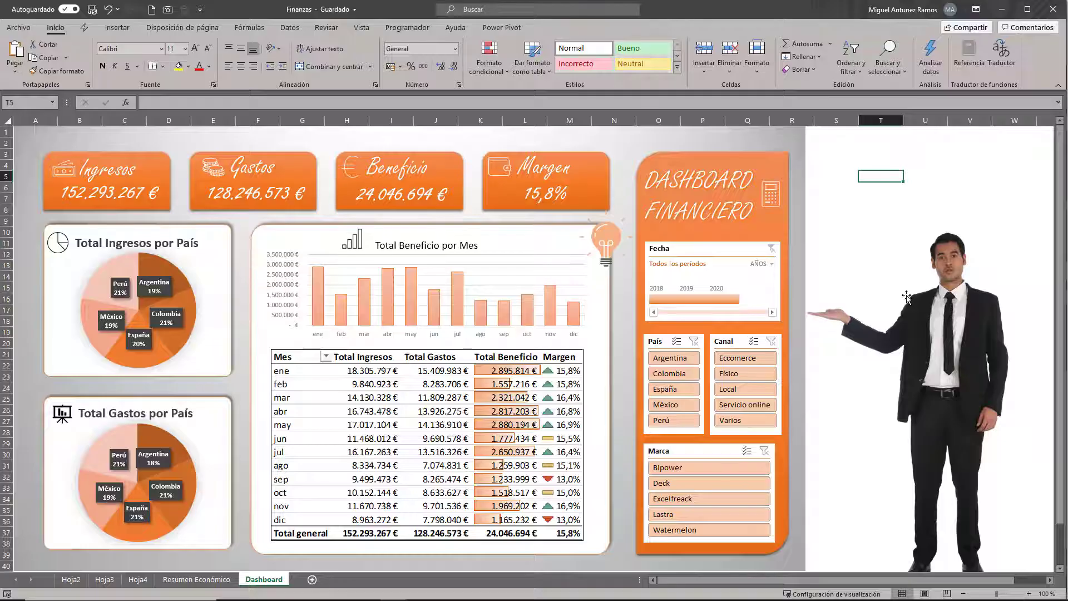
{"action": "left_click", "coordinate": [668, 299]}
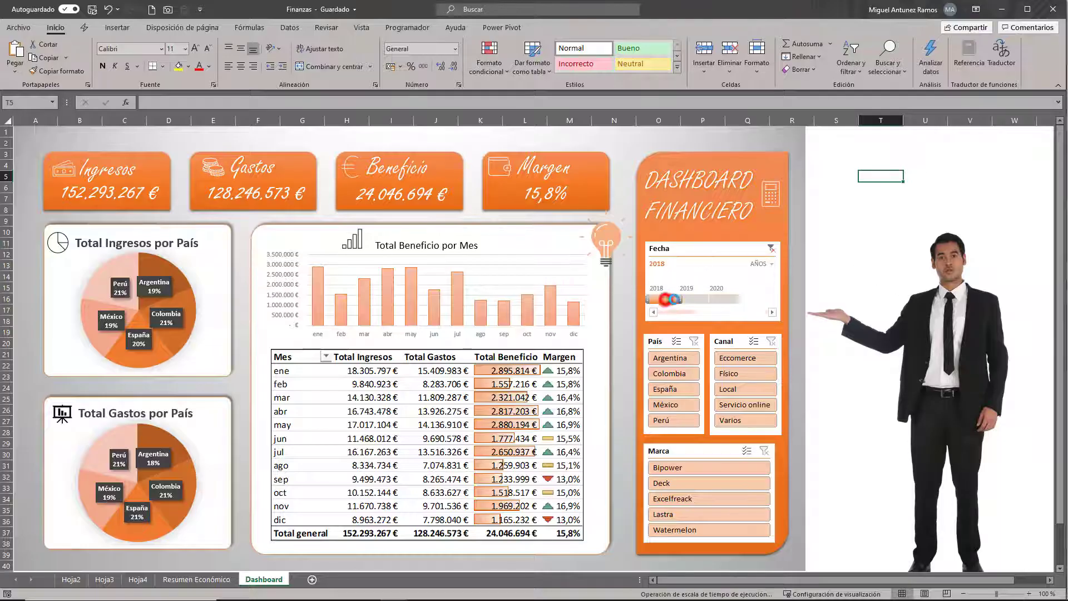
{"action": "left_click", "coordinate": [694, 299]}
{"action": "left_click", "coordinate": [684, 358]}
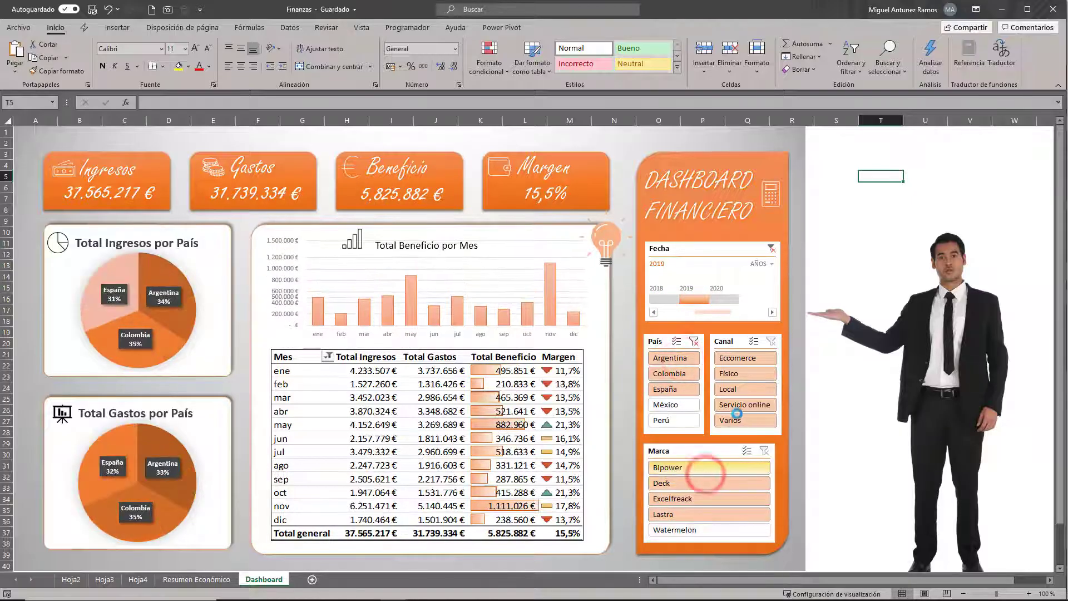
{"action": "left_click", "coordinate": [750, 361]}
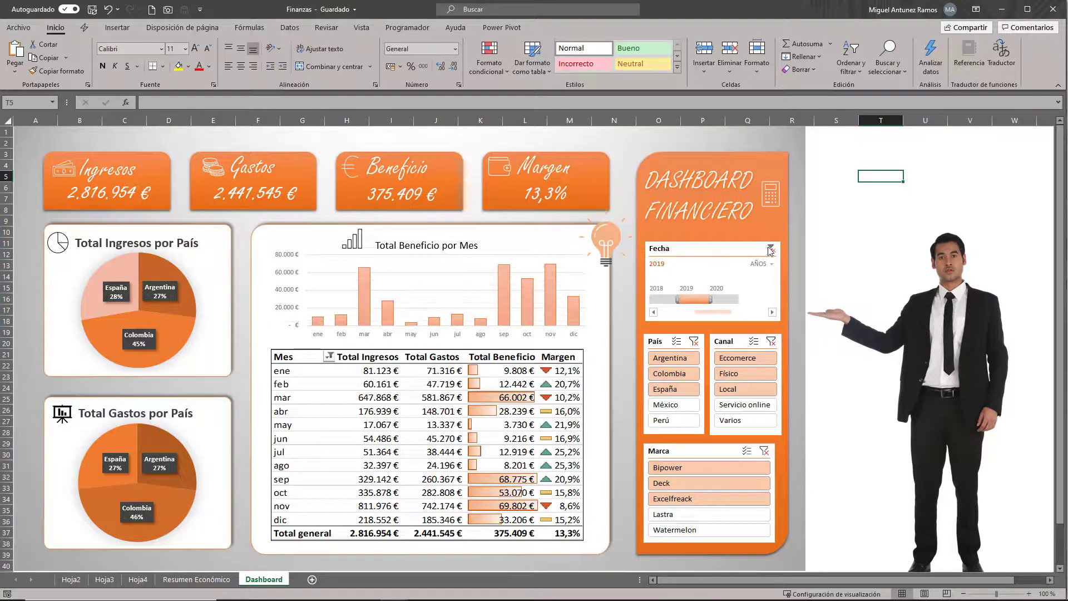
{"action": "left_click", "coordinate": [694, 341]}
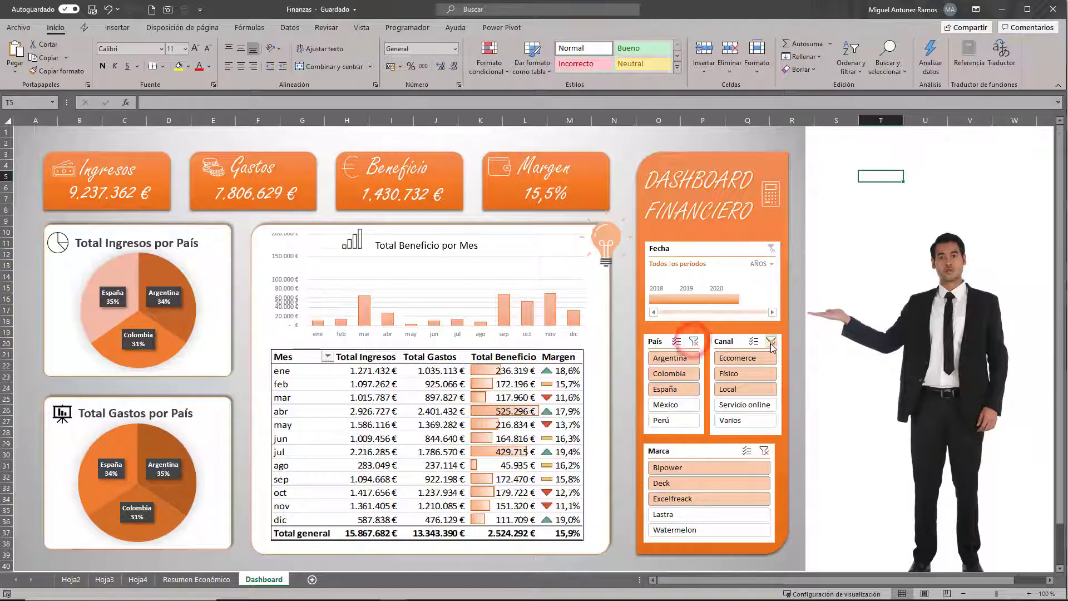
{"action": "left_click", "coordinate": [771, 342]}
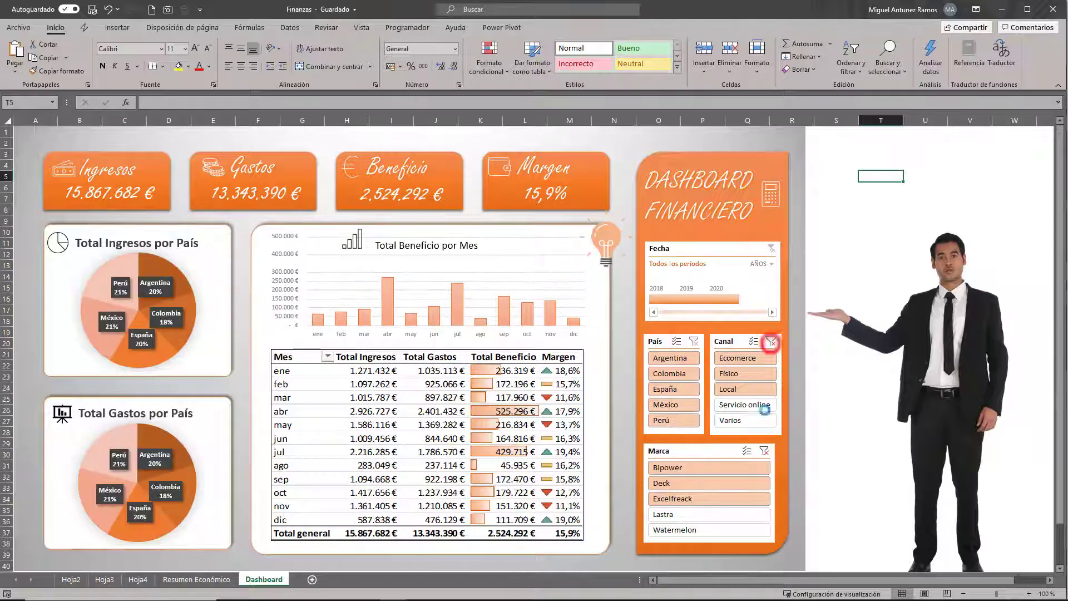
{"action": "left_click", "coordinate": [765, 450]}
{"action": "left_click", "coordinate": [205, 580]}
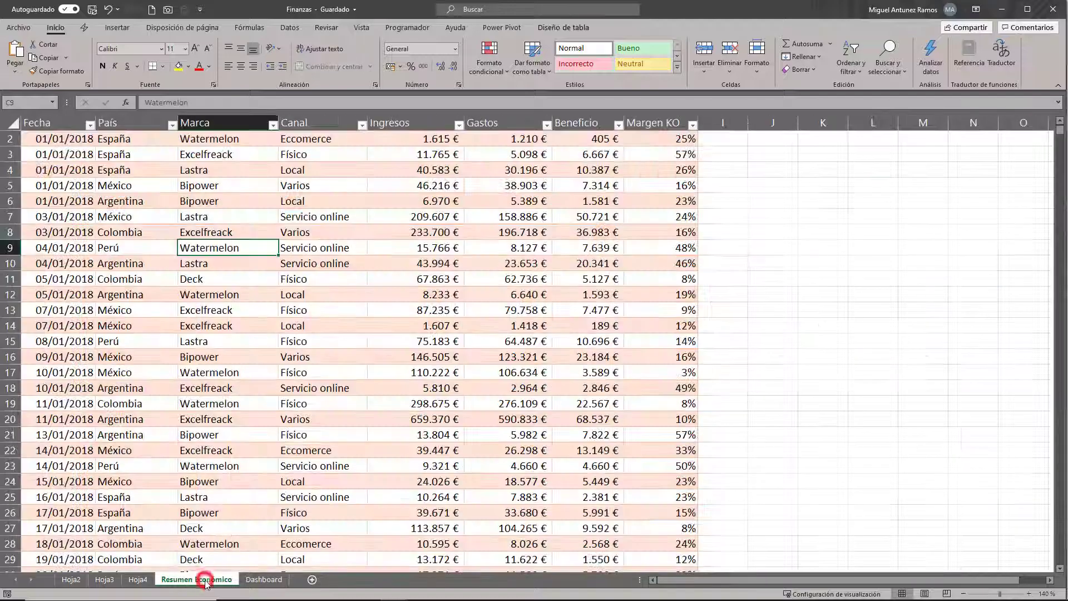
{"action": "left_click_drag", "start_coordinate": [47, 116], "coordinate": [500, 120]}
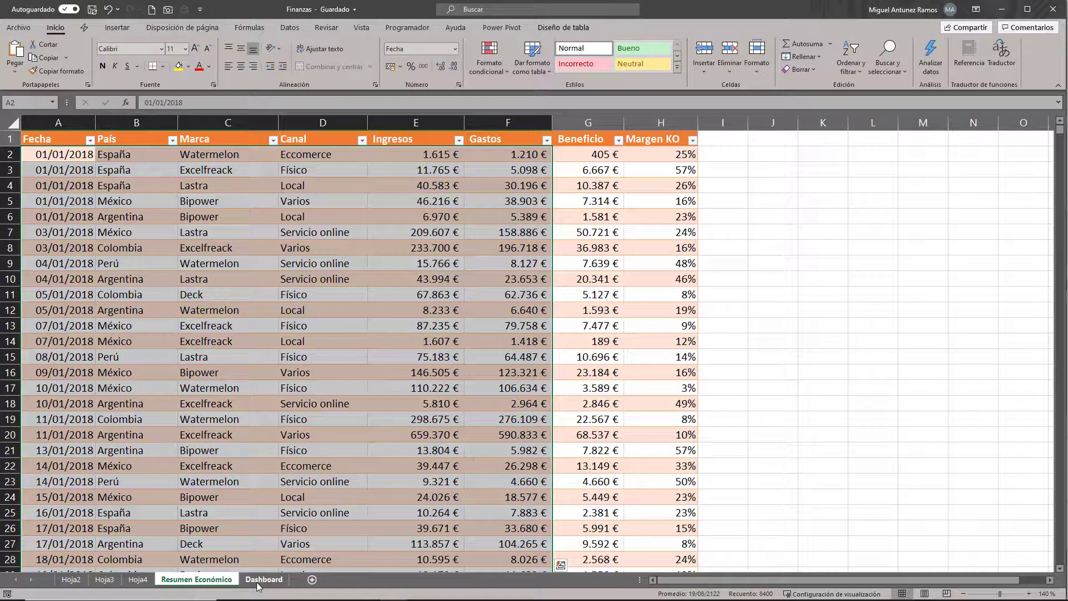
{"action": "left_click", "coordinate": [257, 581]}
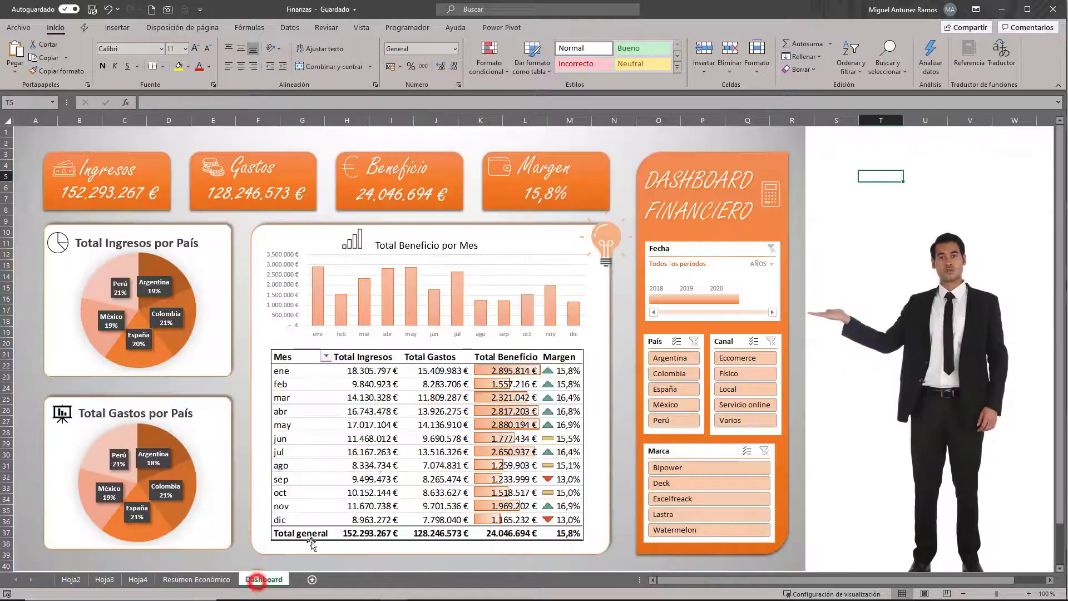